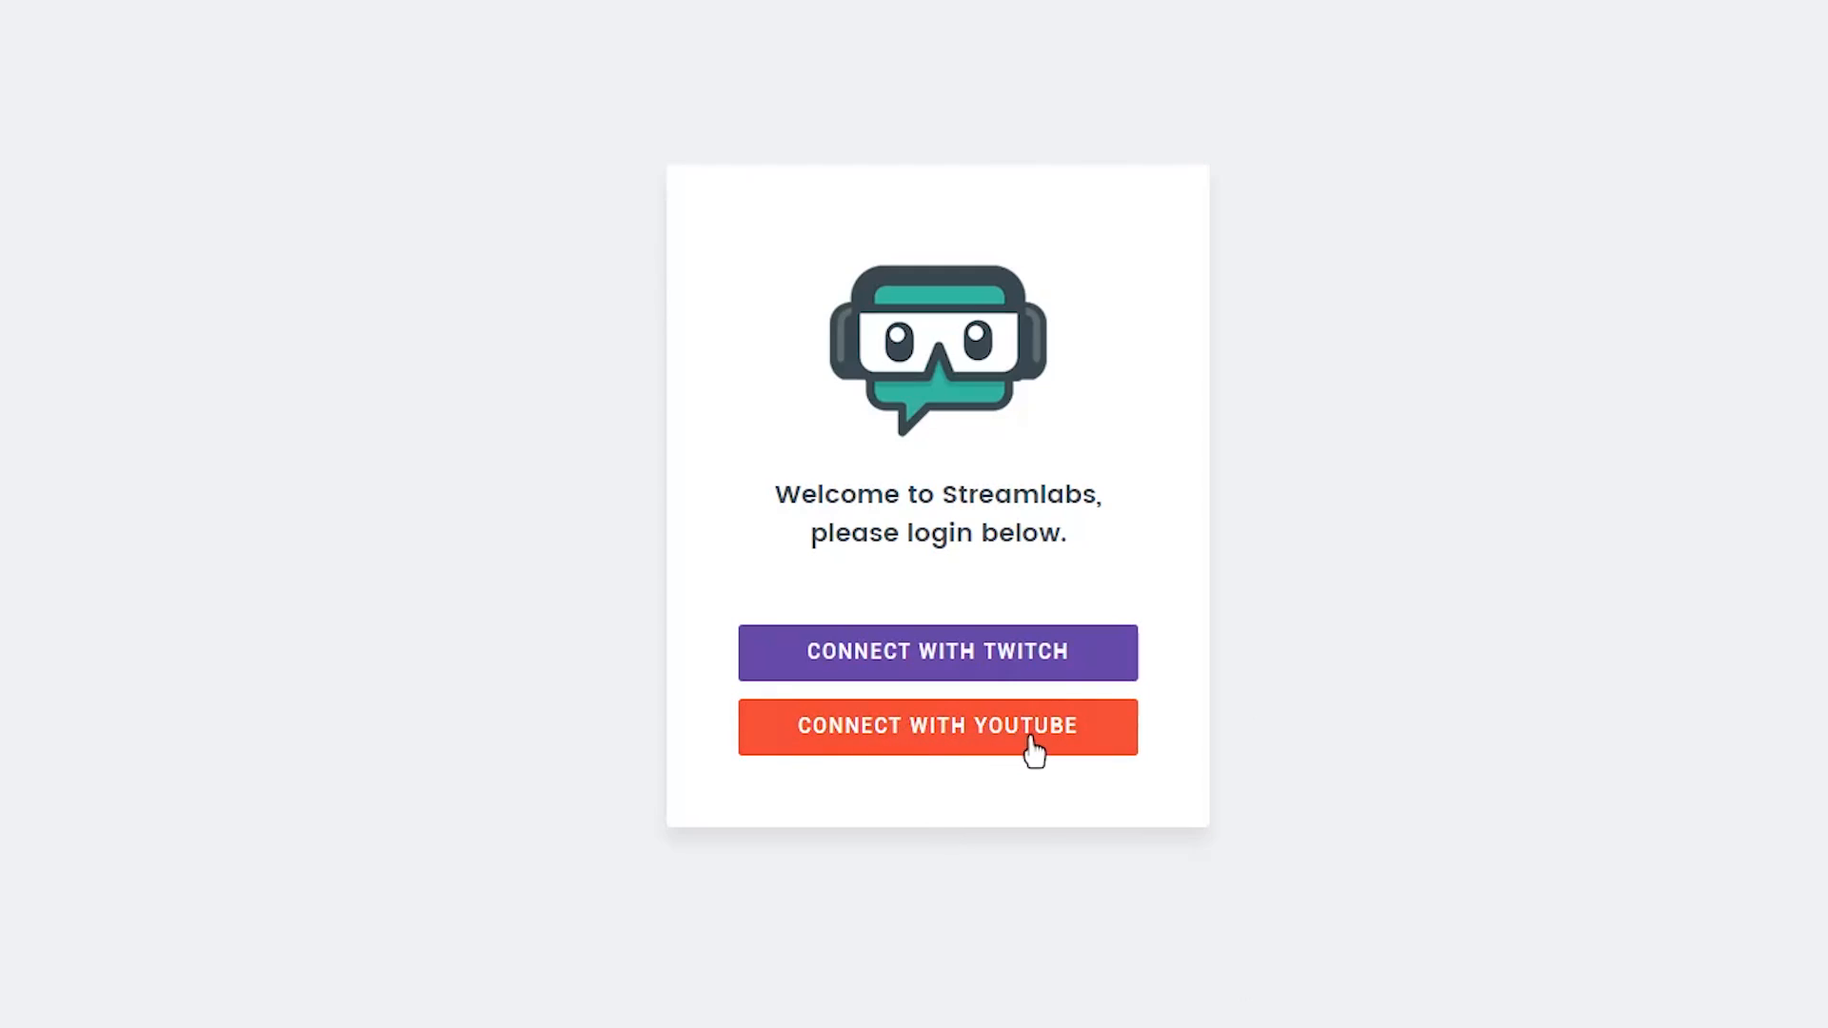
# Log in to Streamlabs by connecting the YouTube account.
pyautogui.click(1033, 752)
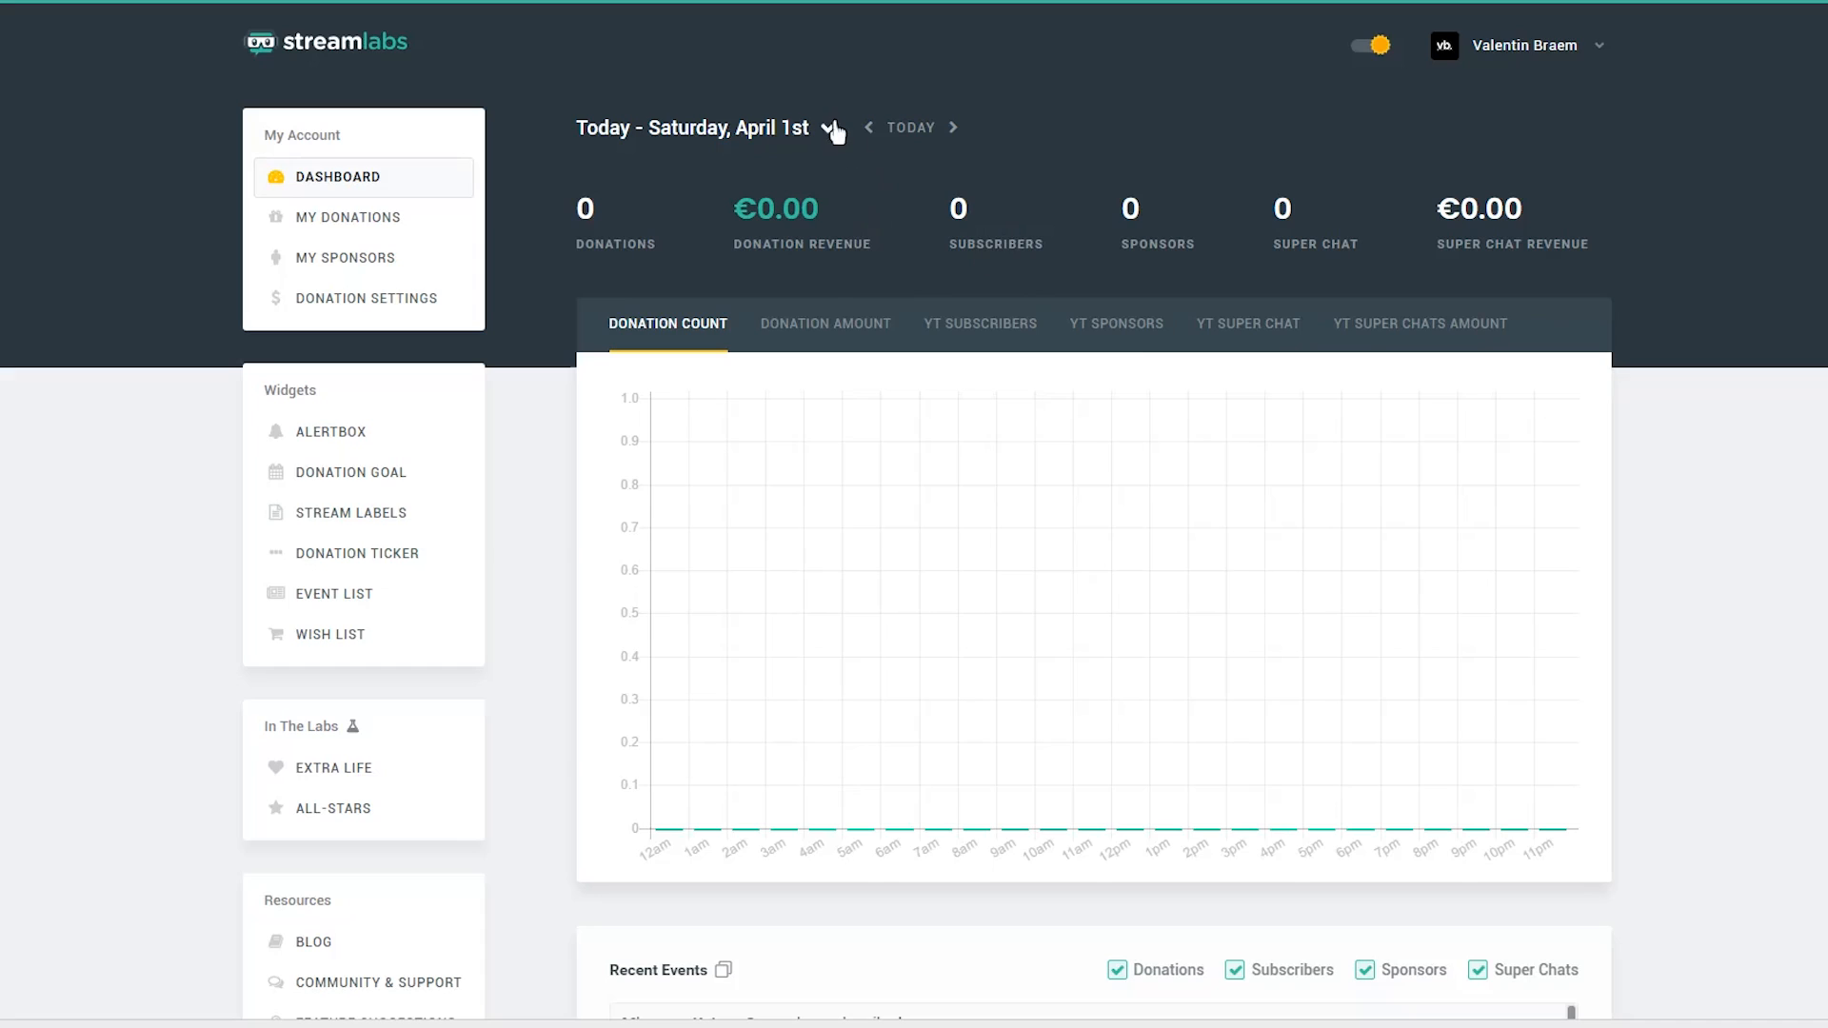
# Review the dashboard's reporting period choices and the list of recent events.
pyautogui.click(858, 285)
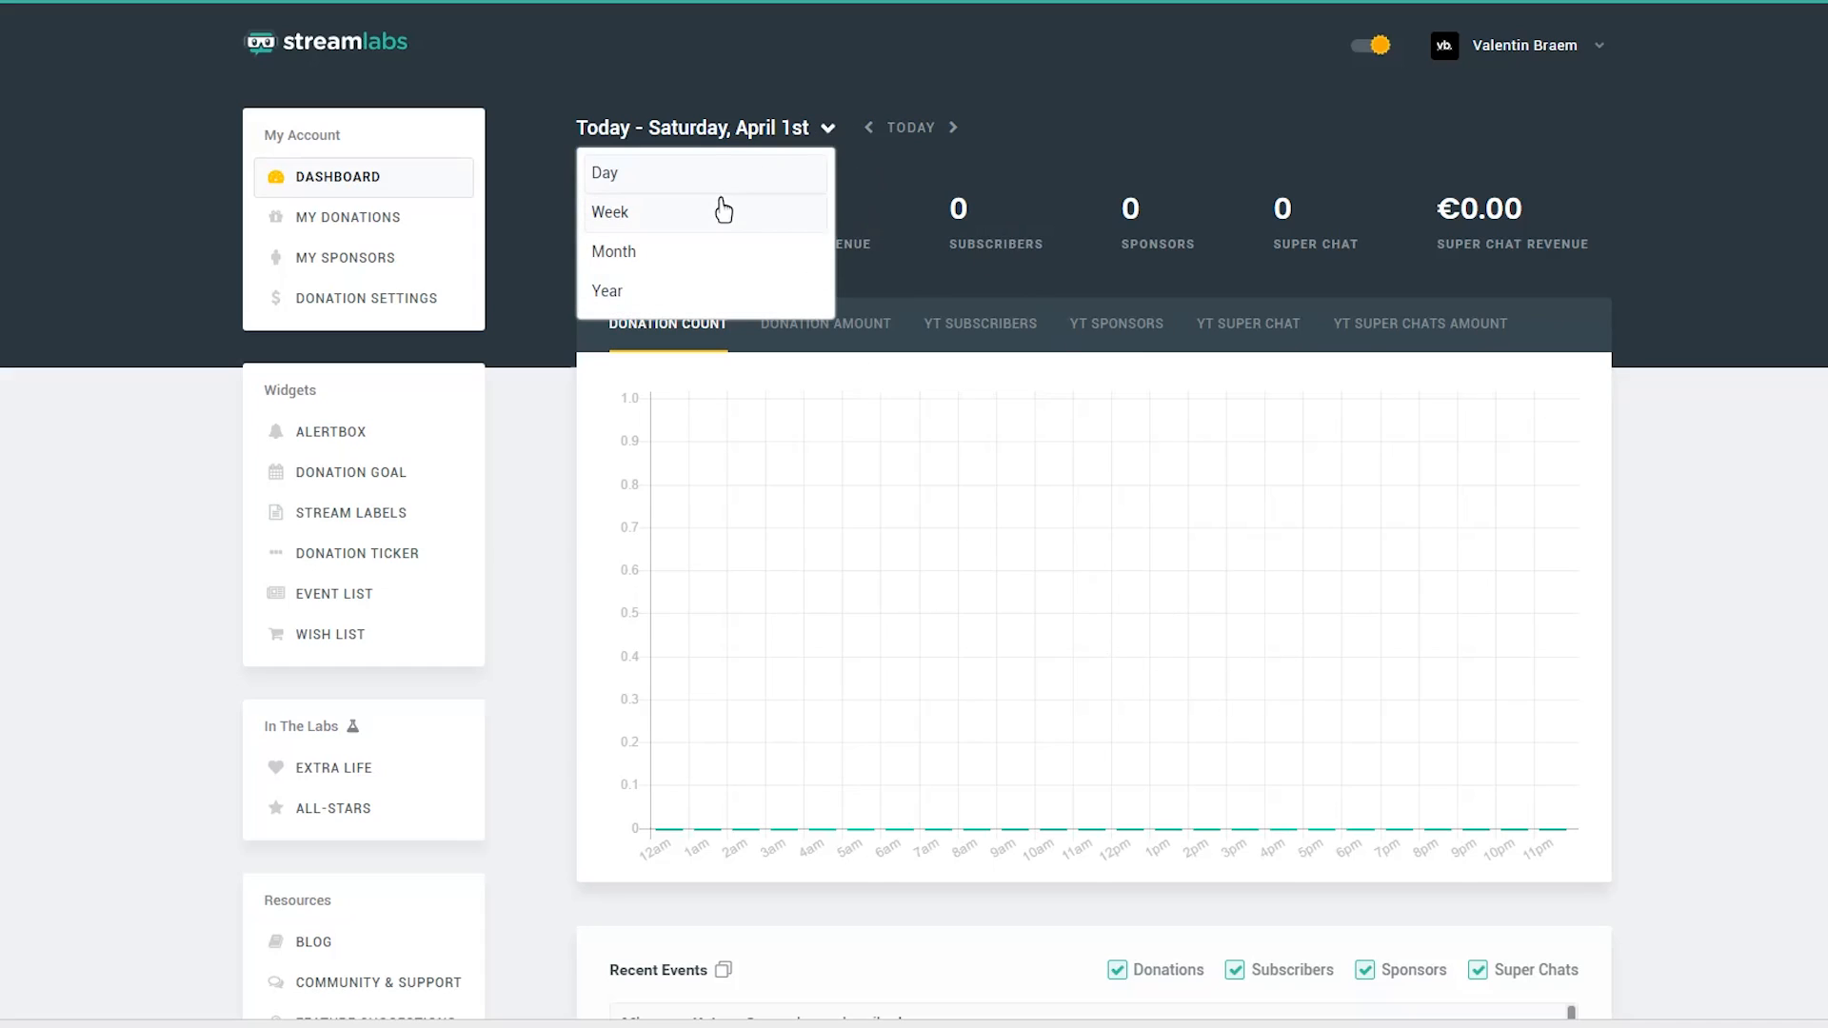
pyautogui.click(830, 129)
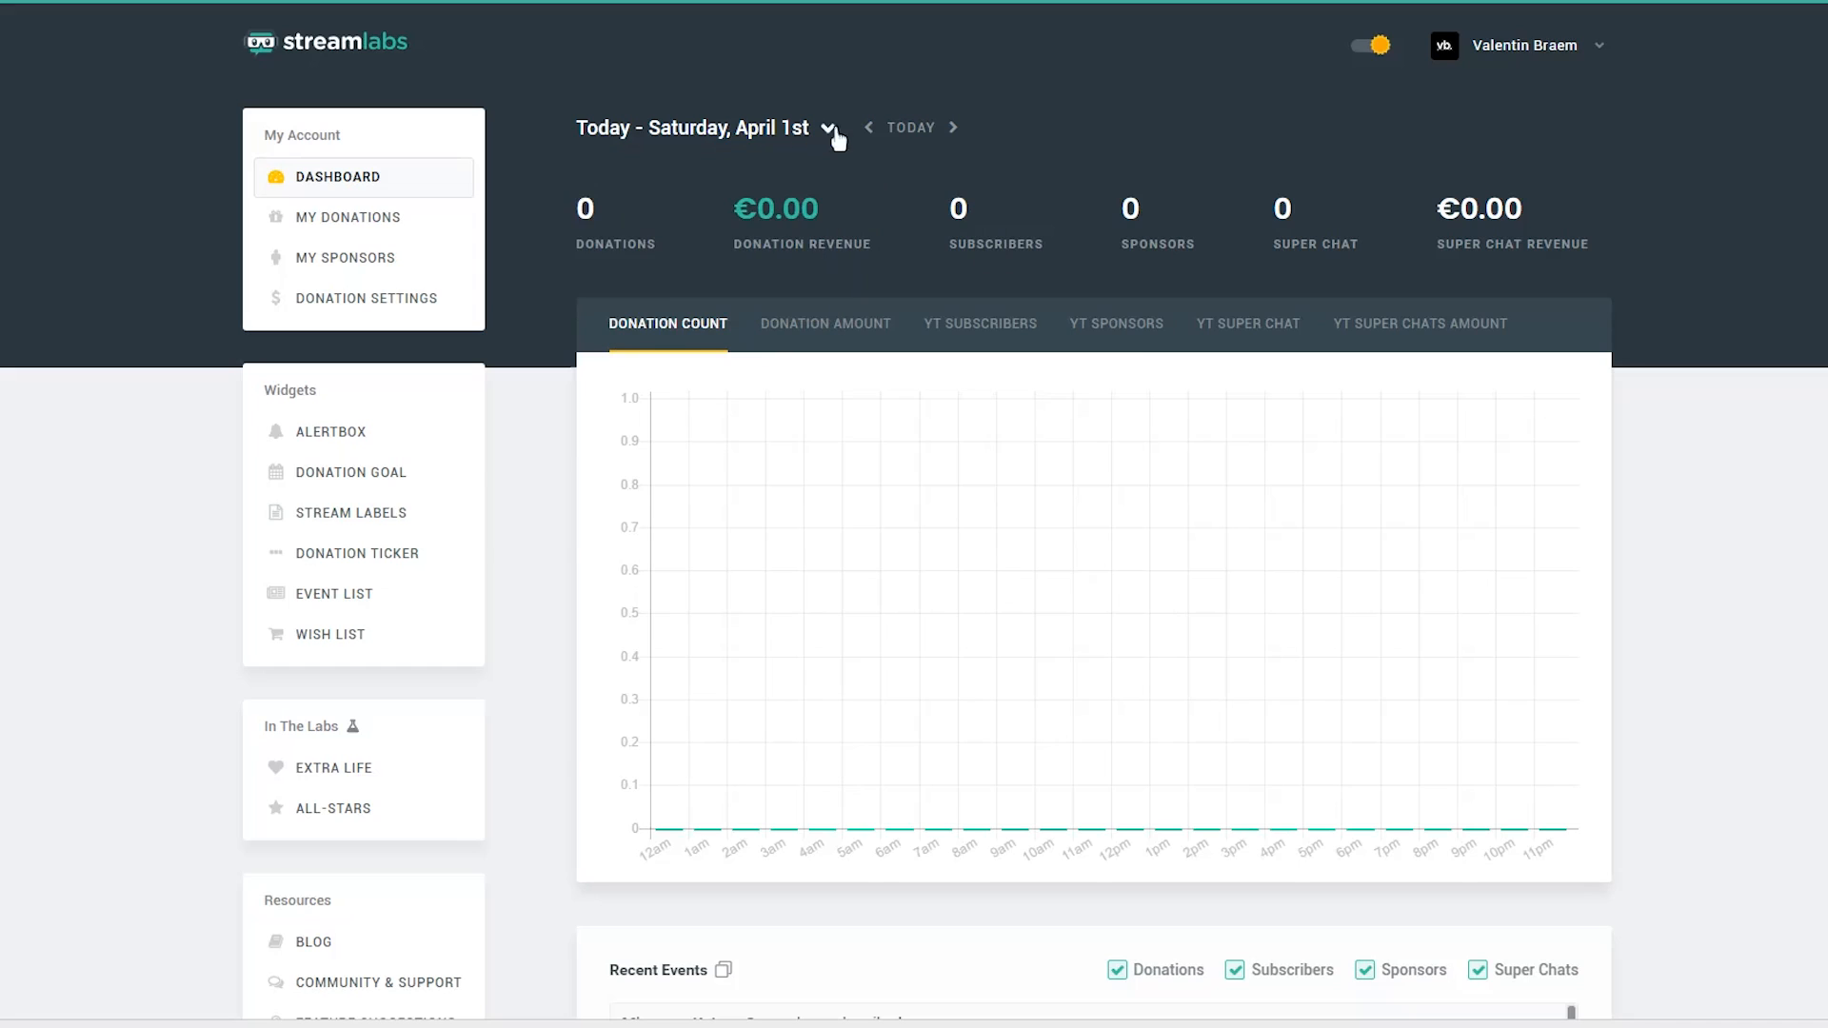
pyautogui.scroll(-5, 1809, 442)
pyautogui.scroll(-2, 1814, 443)
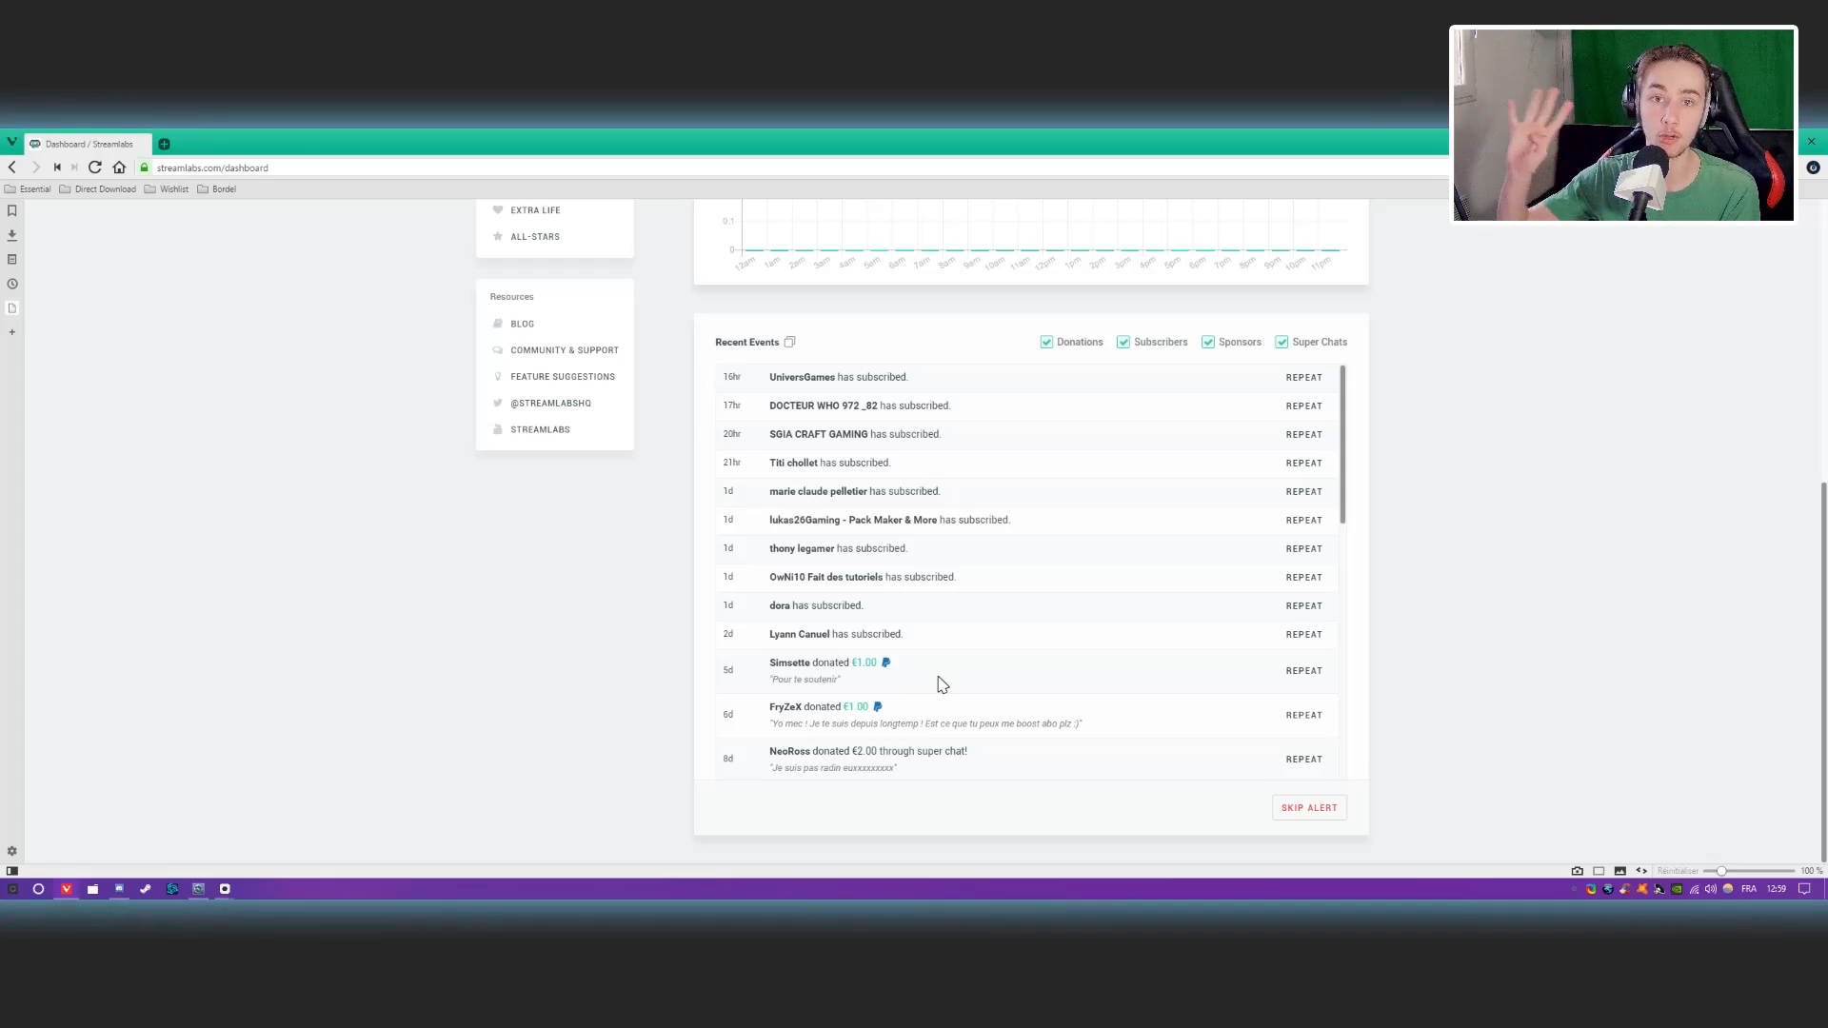
pyautogui.scroll(5, 388, 547)
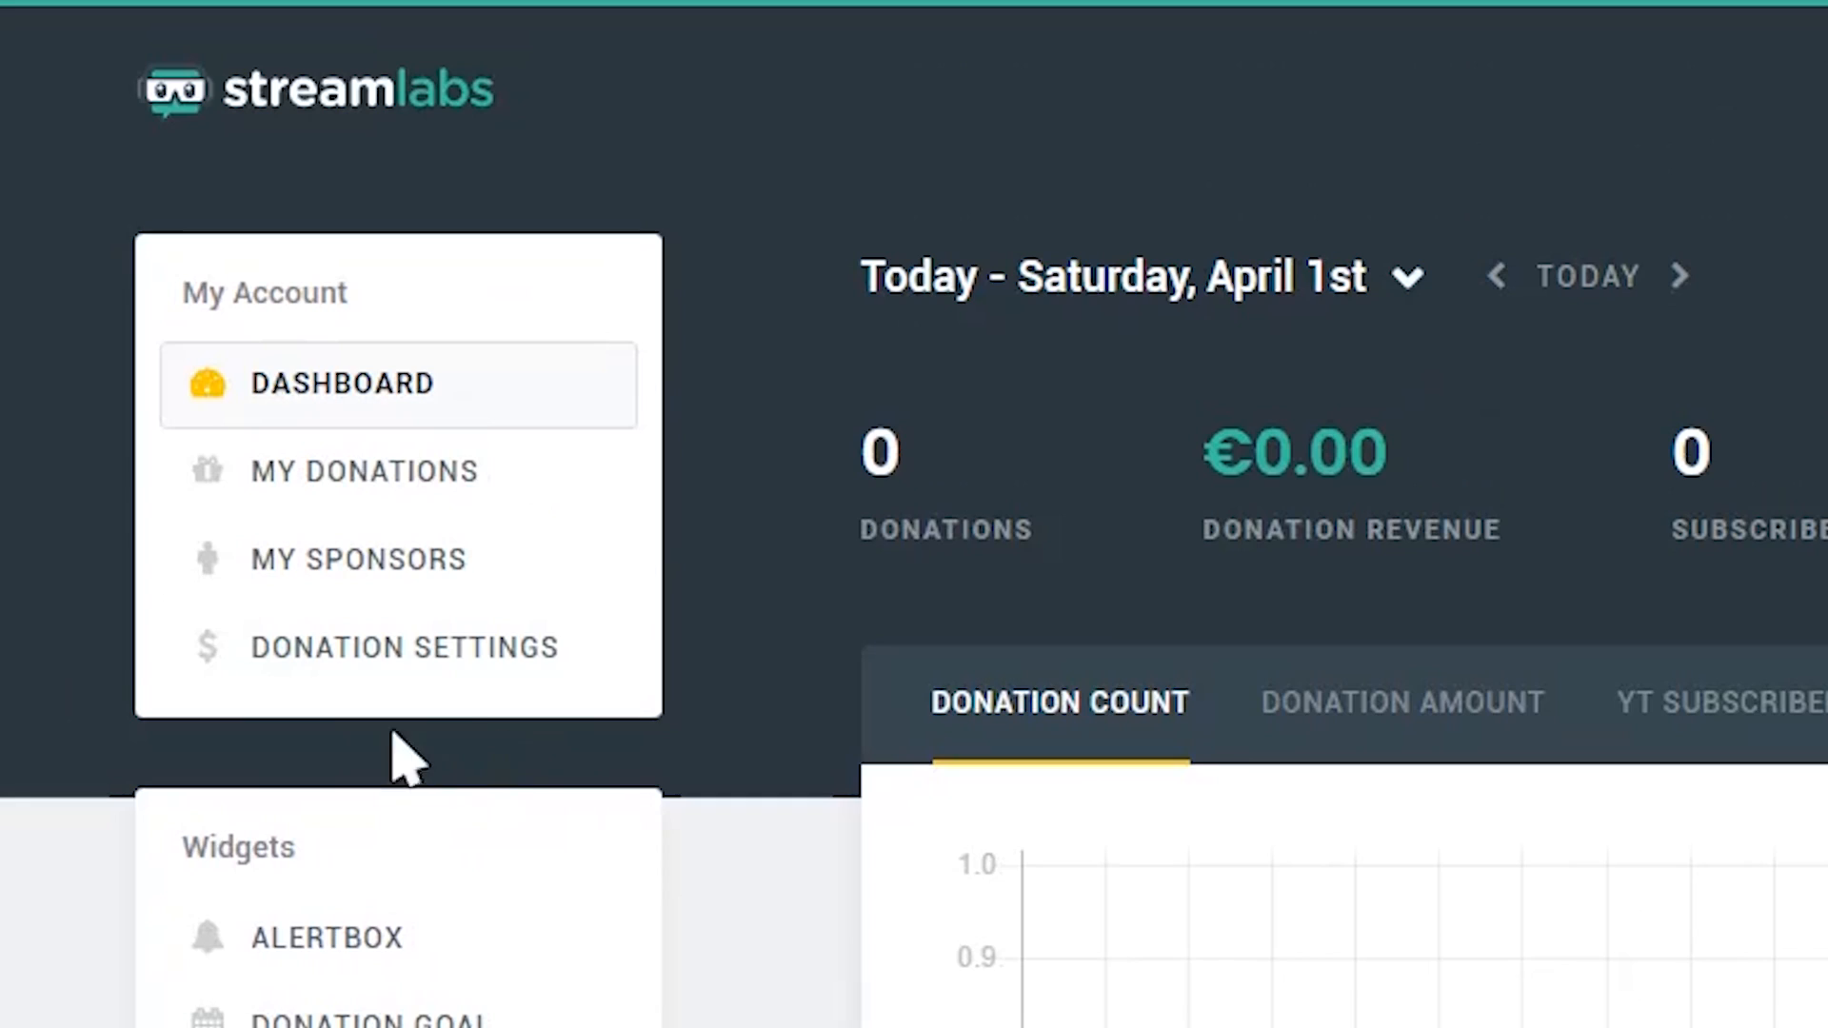
# Go to the donation settings, review the payment methods, and open the general donation preferences.
pyautogui.click(570, 398)
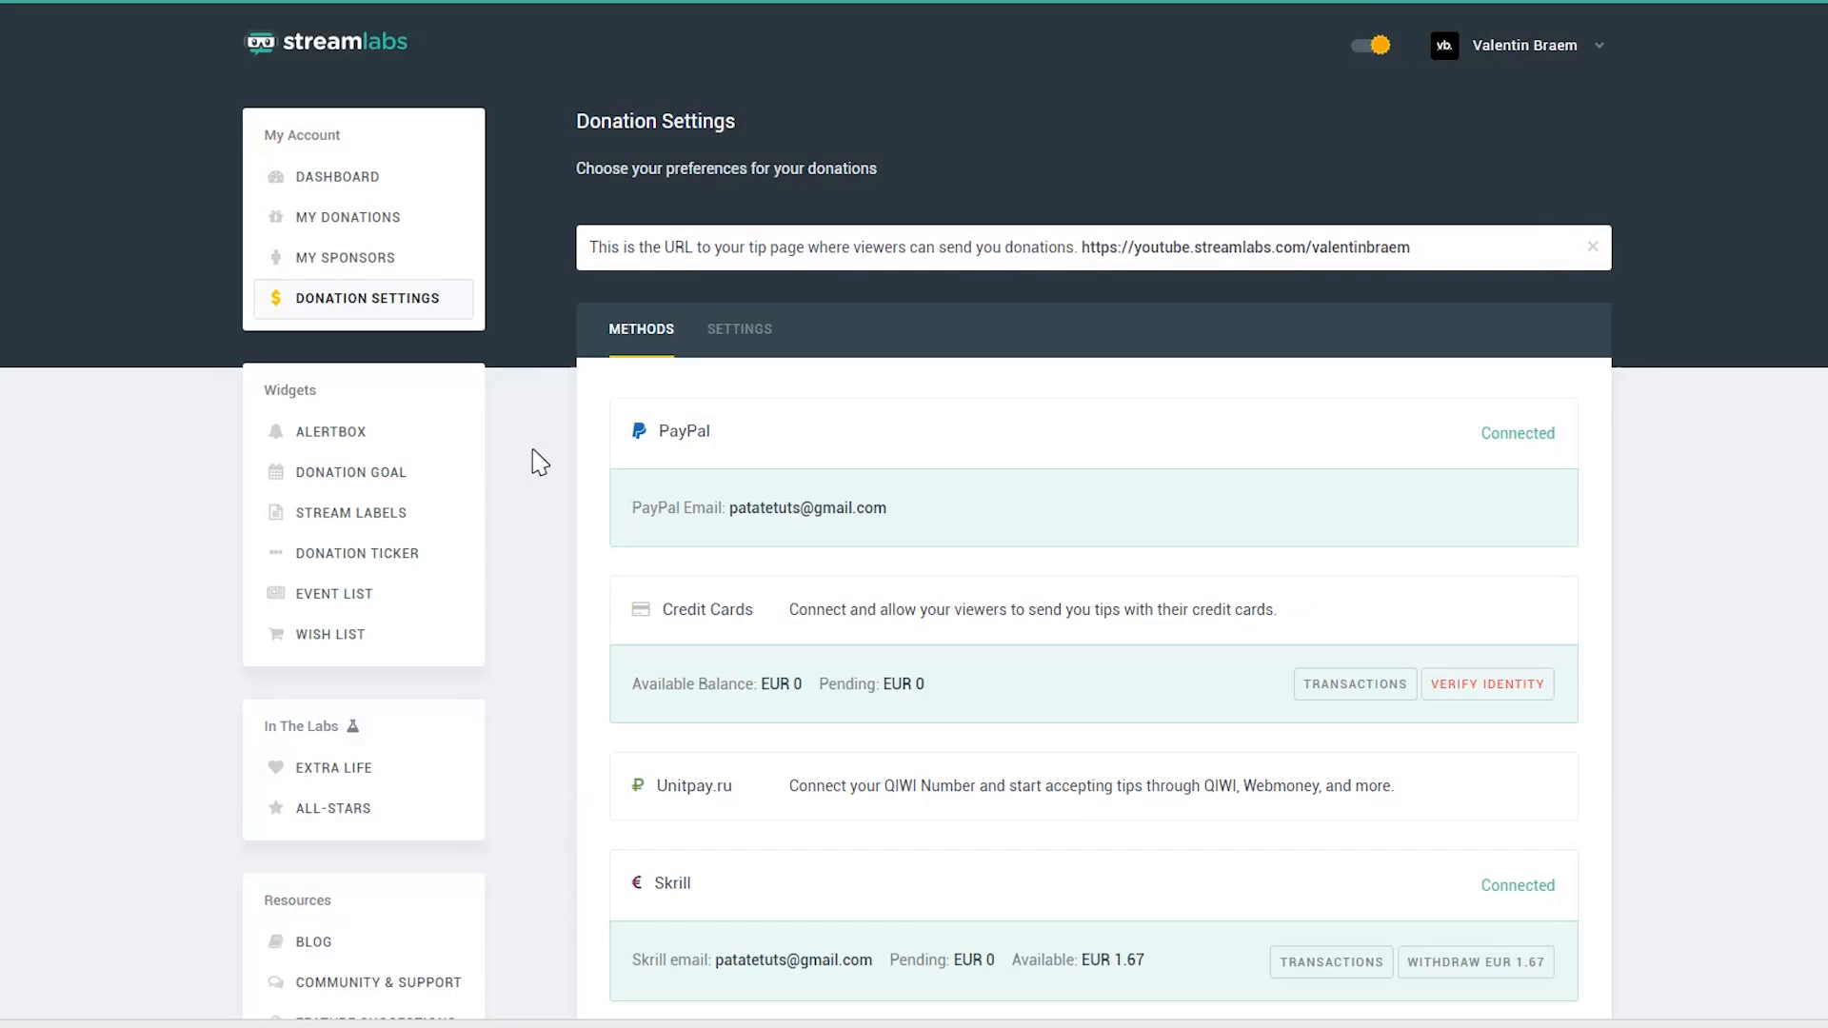
pyautogui.scroll(-1, 532, 457)
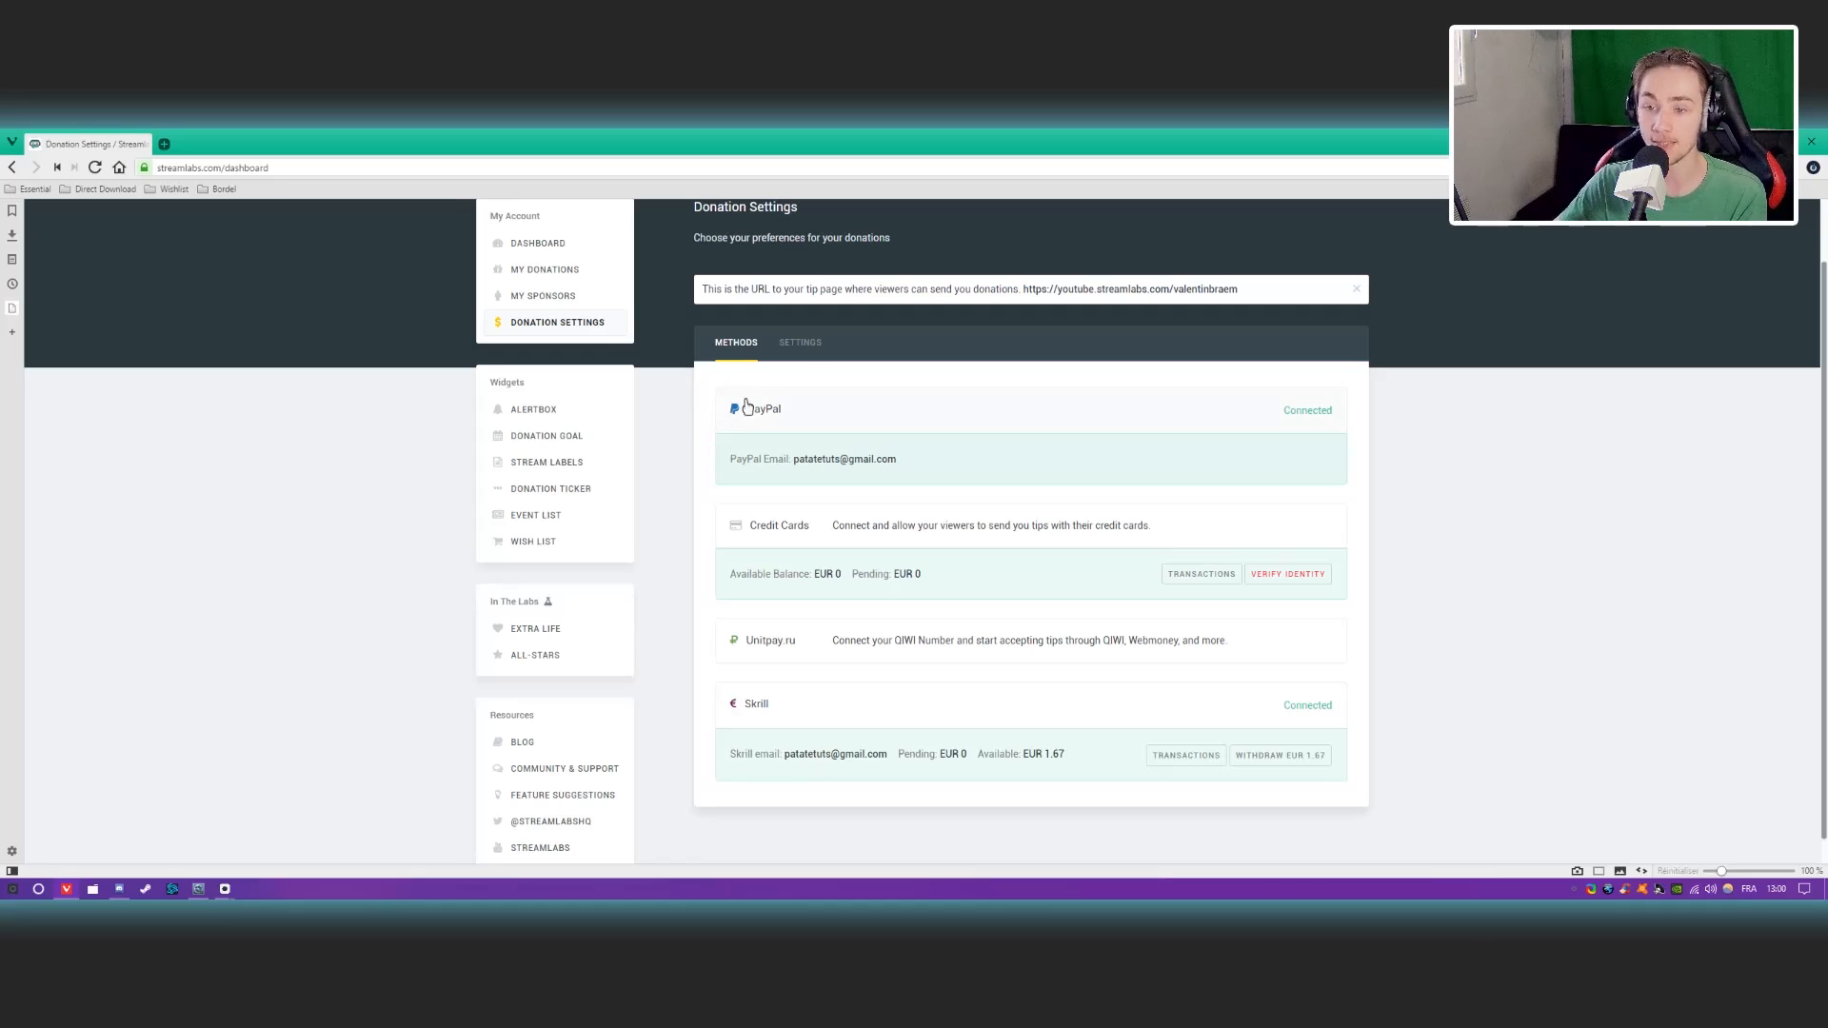
pyautogui.click(809, 355)
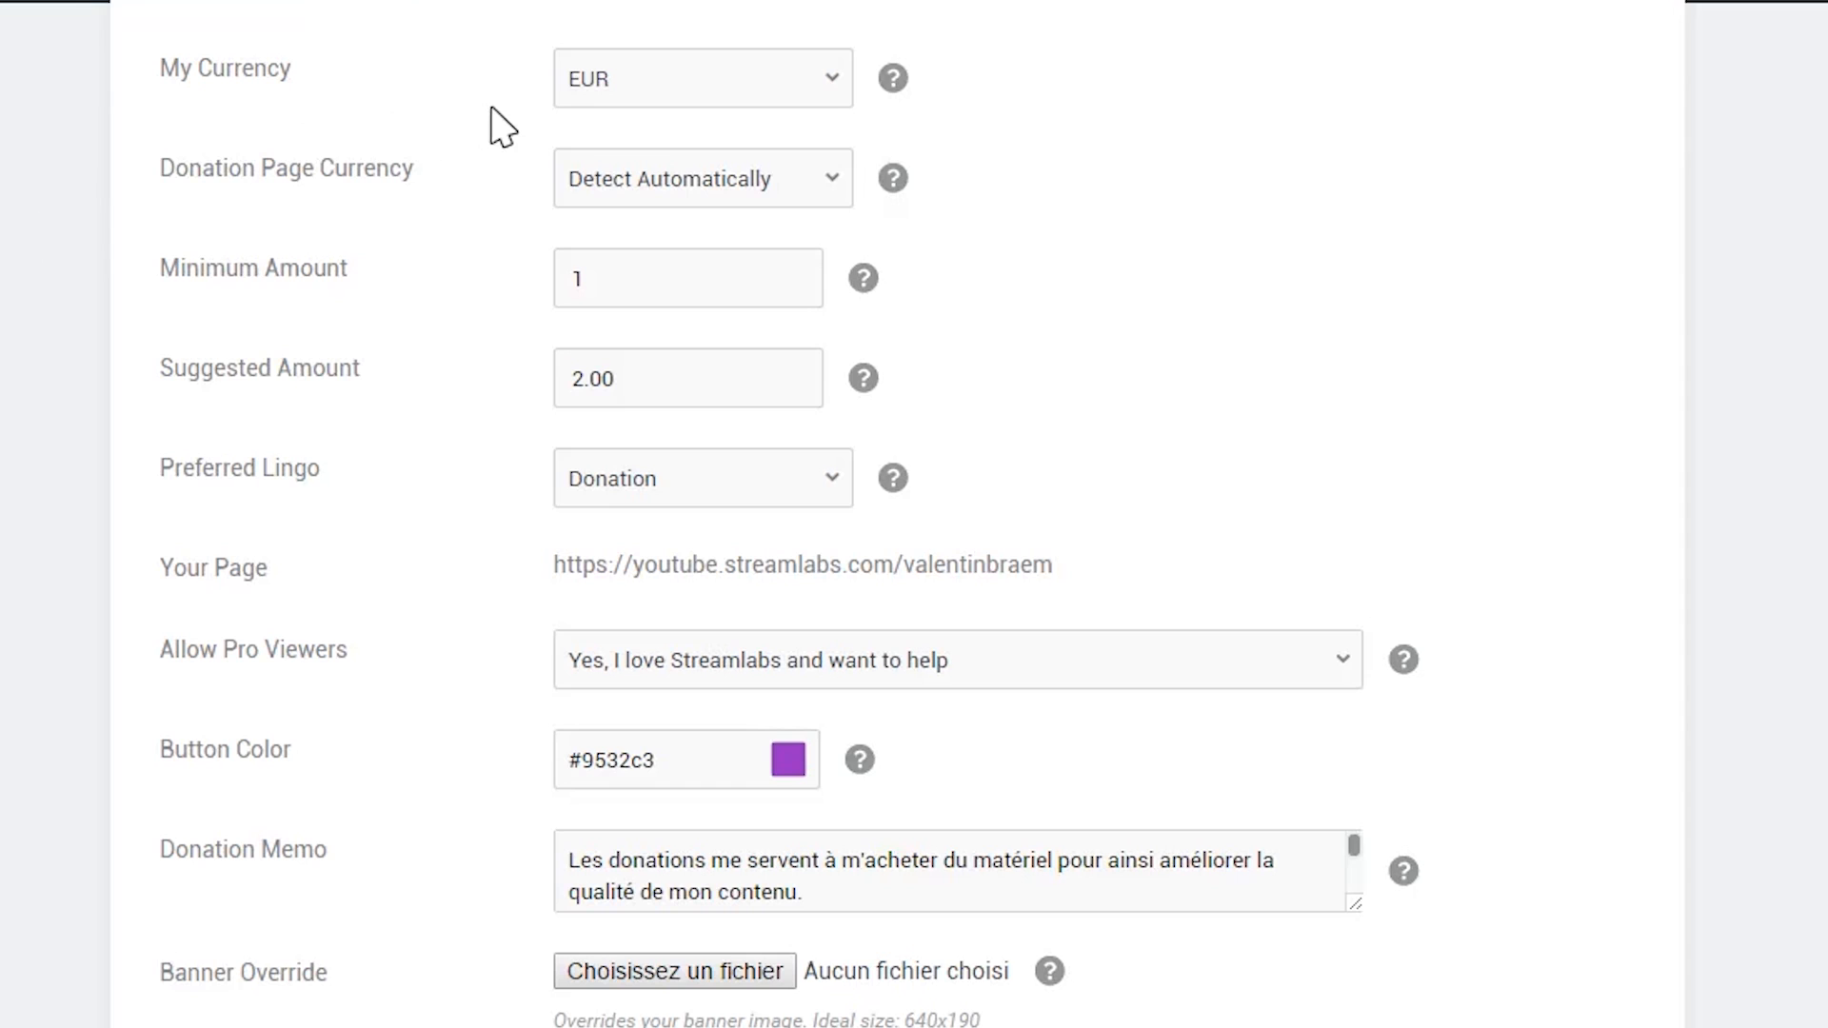
# Look through the account currency choices and examine the minimum donation amount.
pyautogui.click(674, 86)
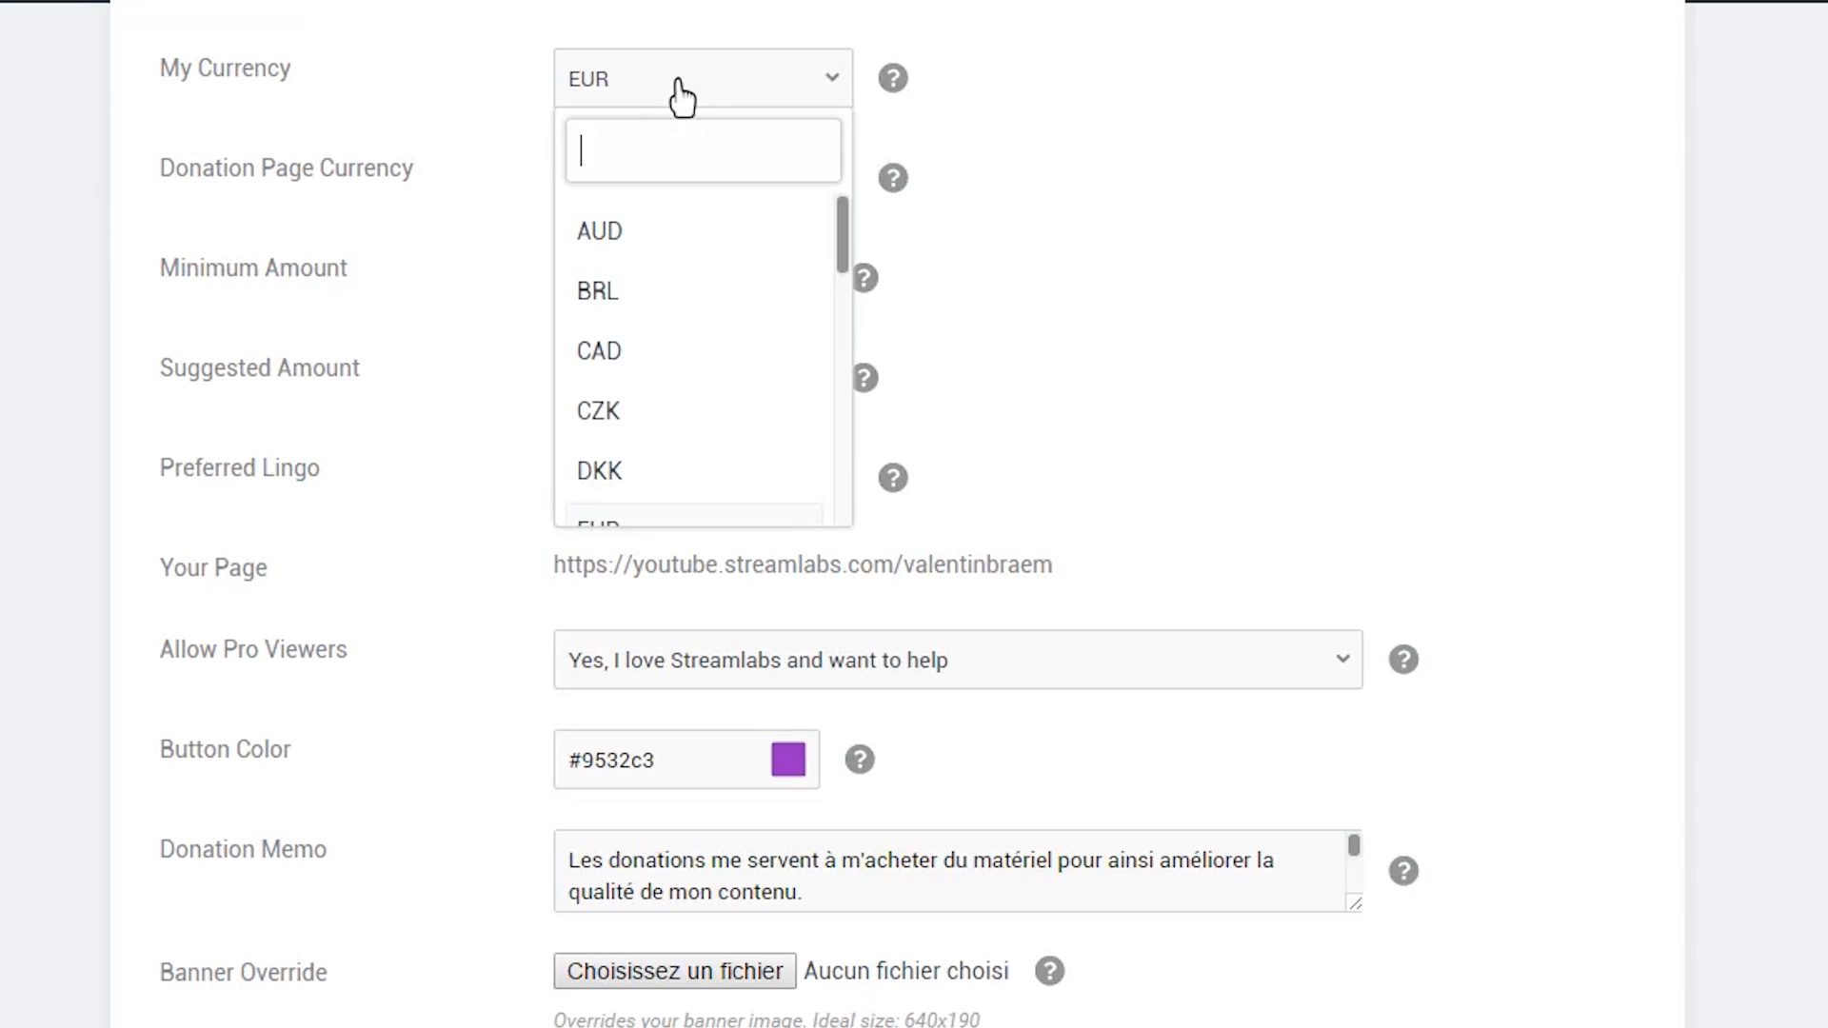
pyautogui.click(719, 84)
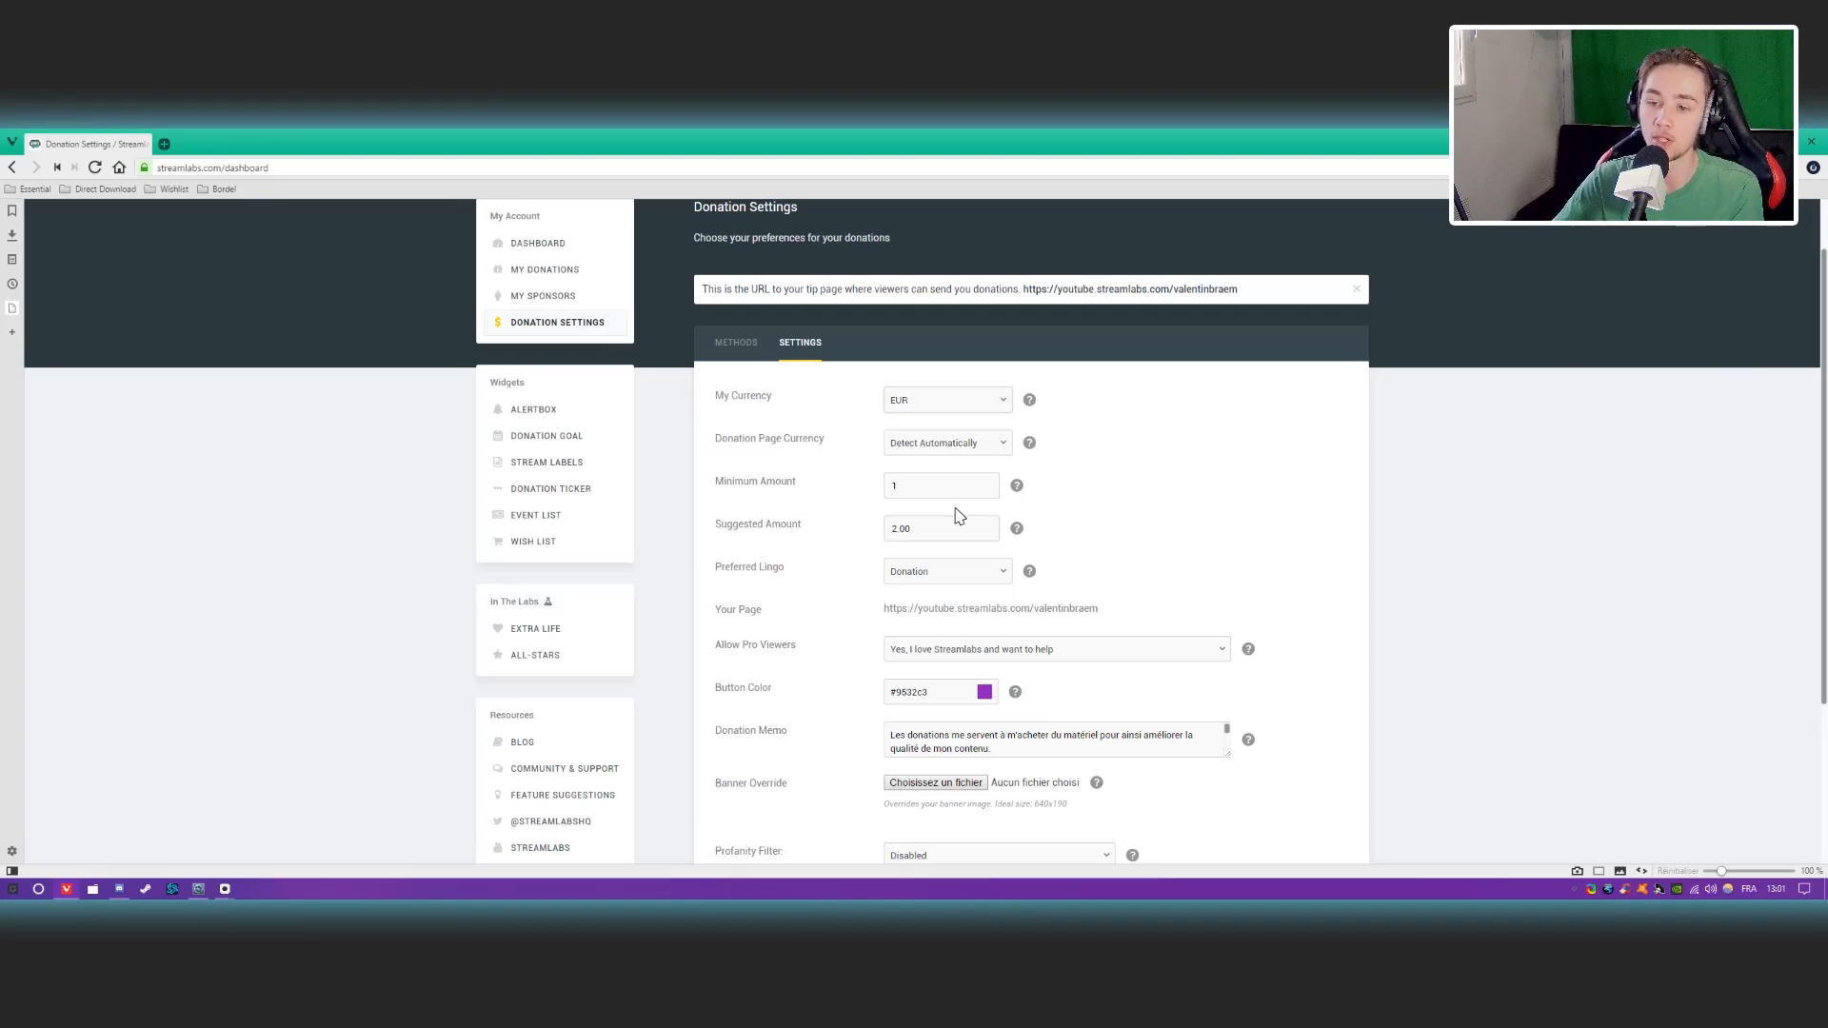
pyautogui.doubleClick(945, 484)
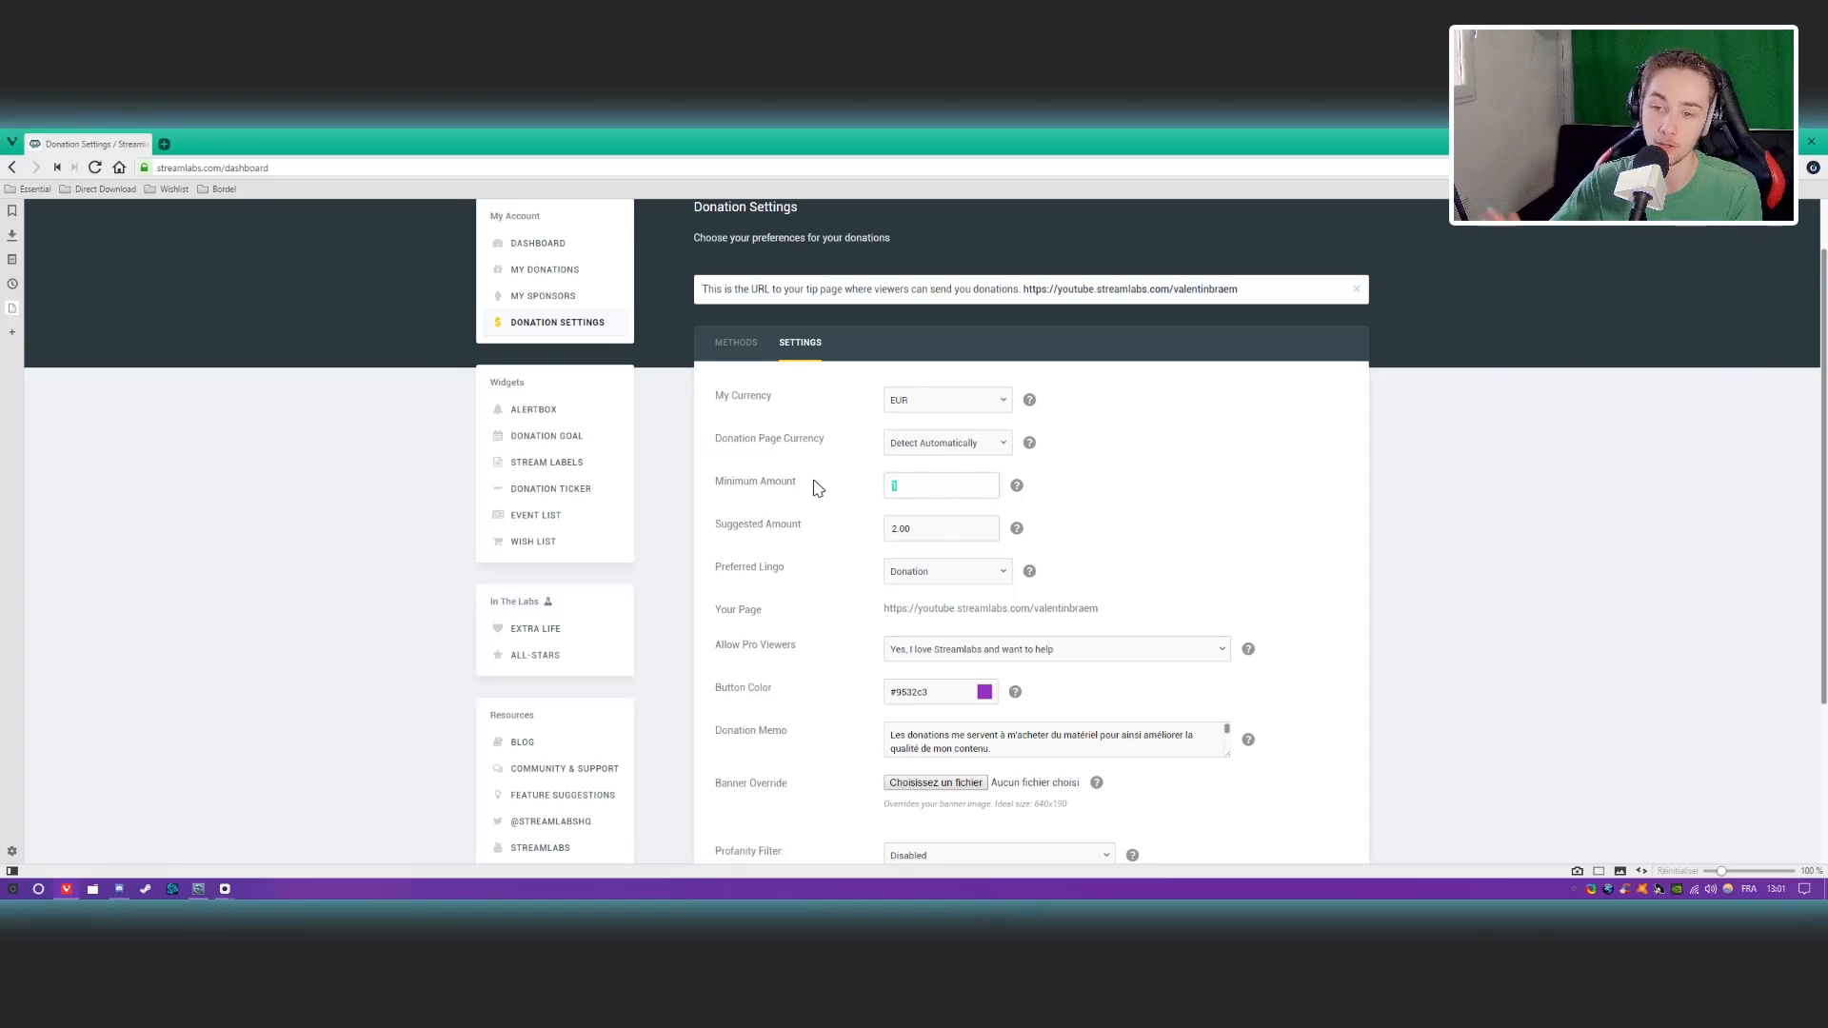
pyautogui.write('3')
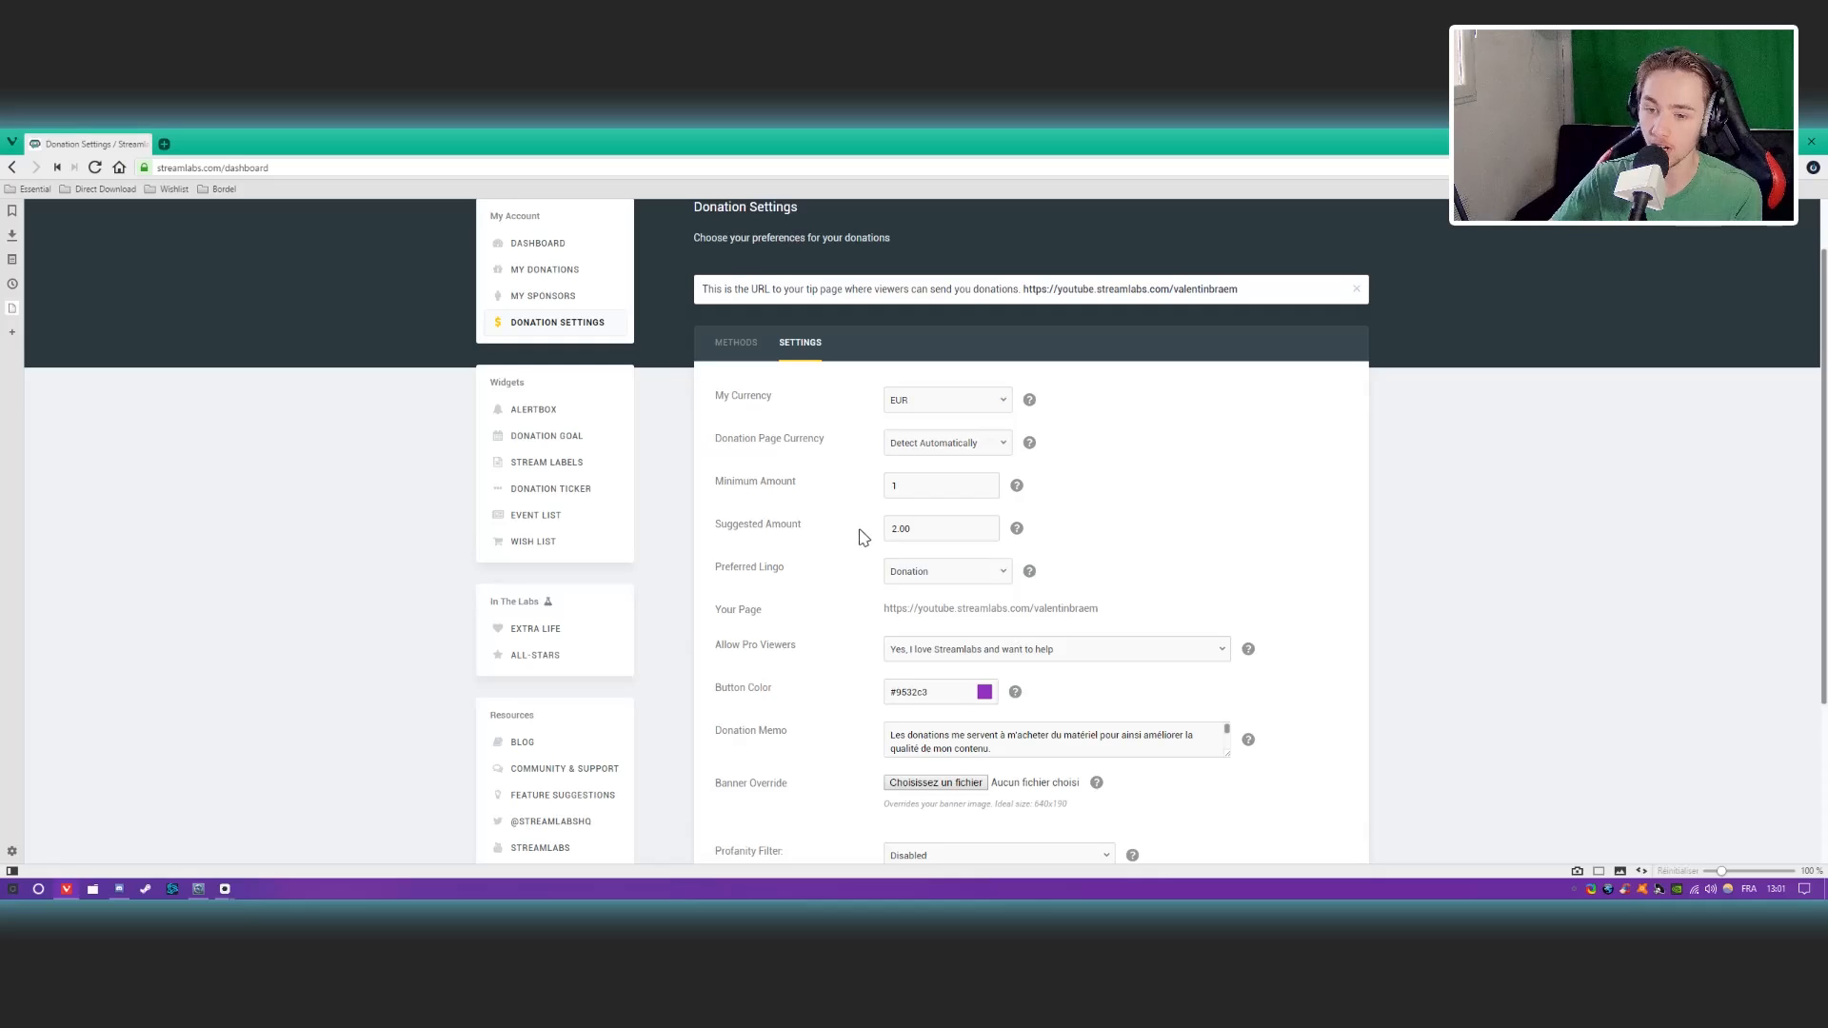
# Choose Donation as the preferred lingo for the donation page.
pyautogui.scroll(-1, 864, 536)
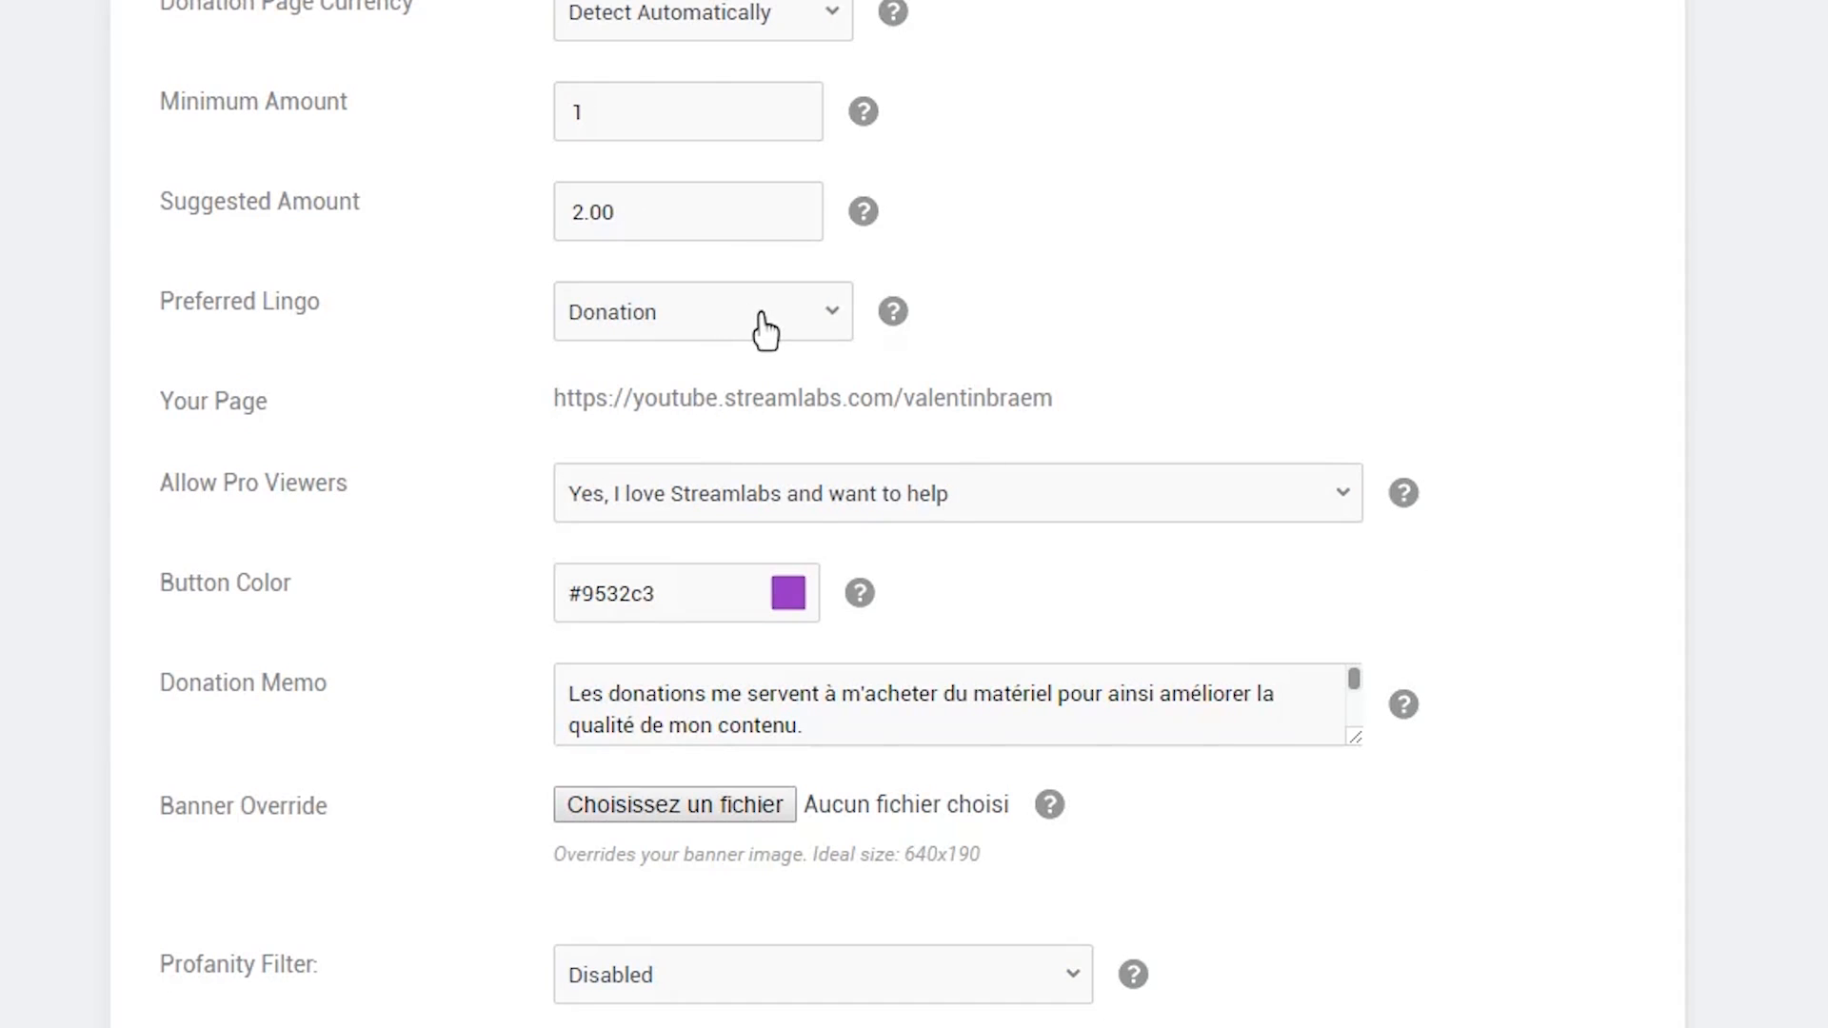
pyautogui.click(763, 329)
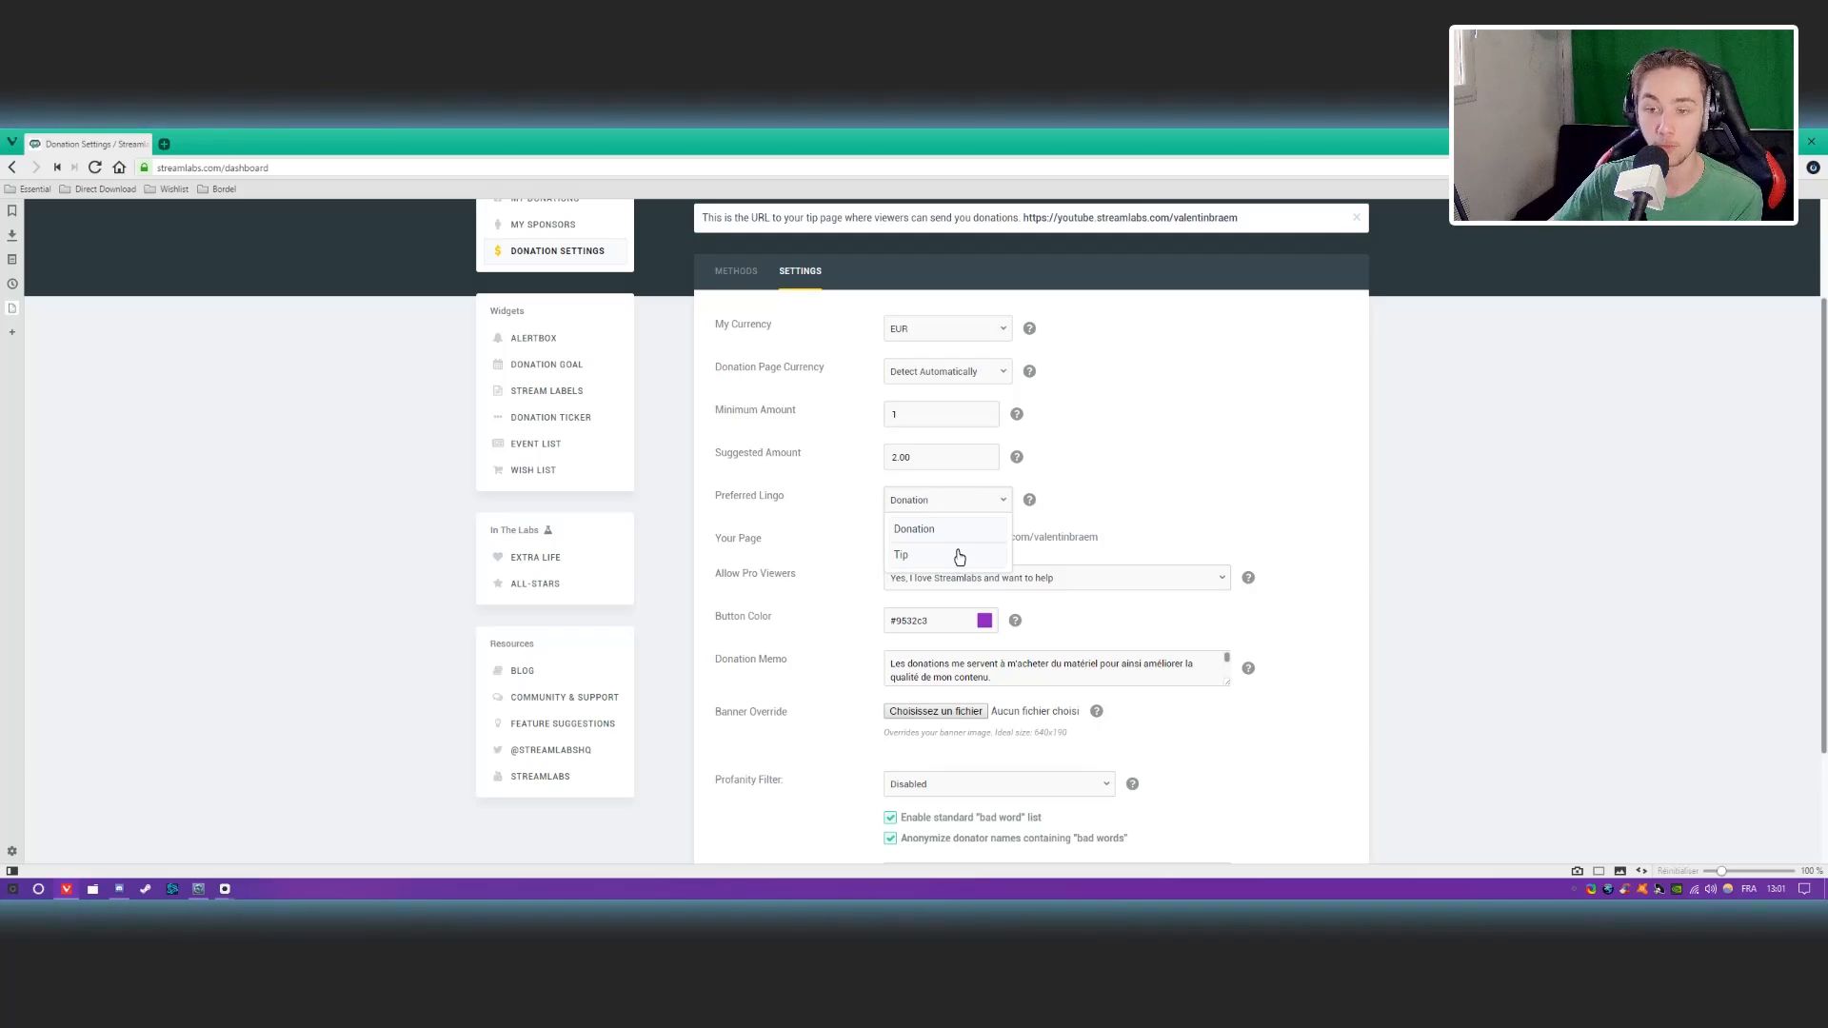
pyautogui.click(953, 530)
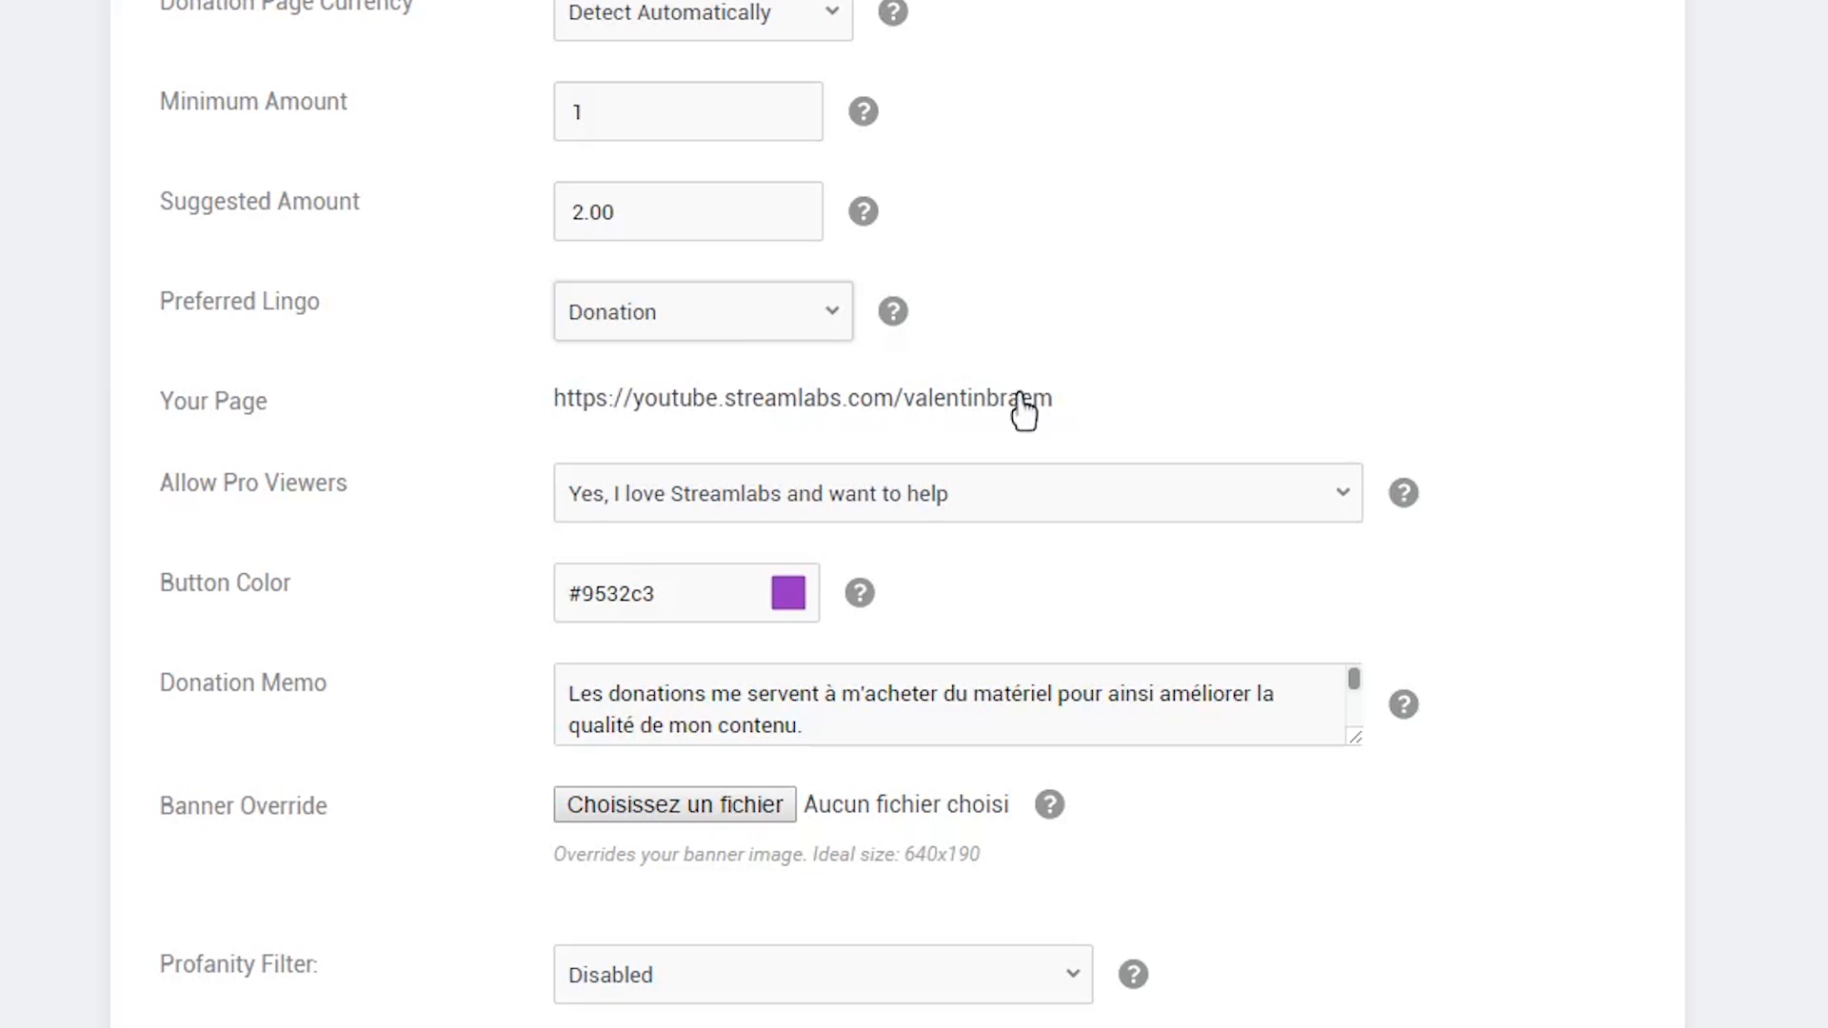
# Open the public donation page in a new tab and review its banner, message form and effects.
pyautogui.rightClick(769, 396)
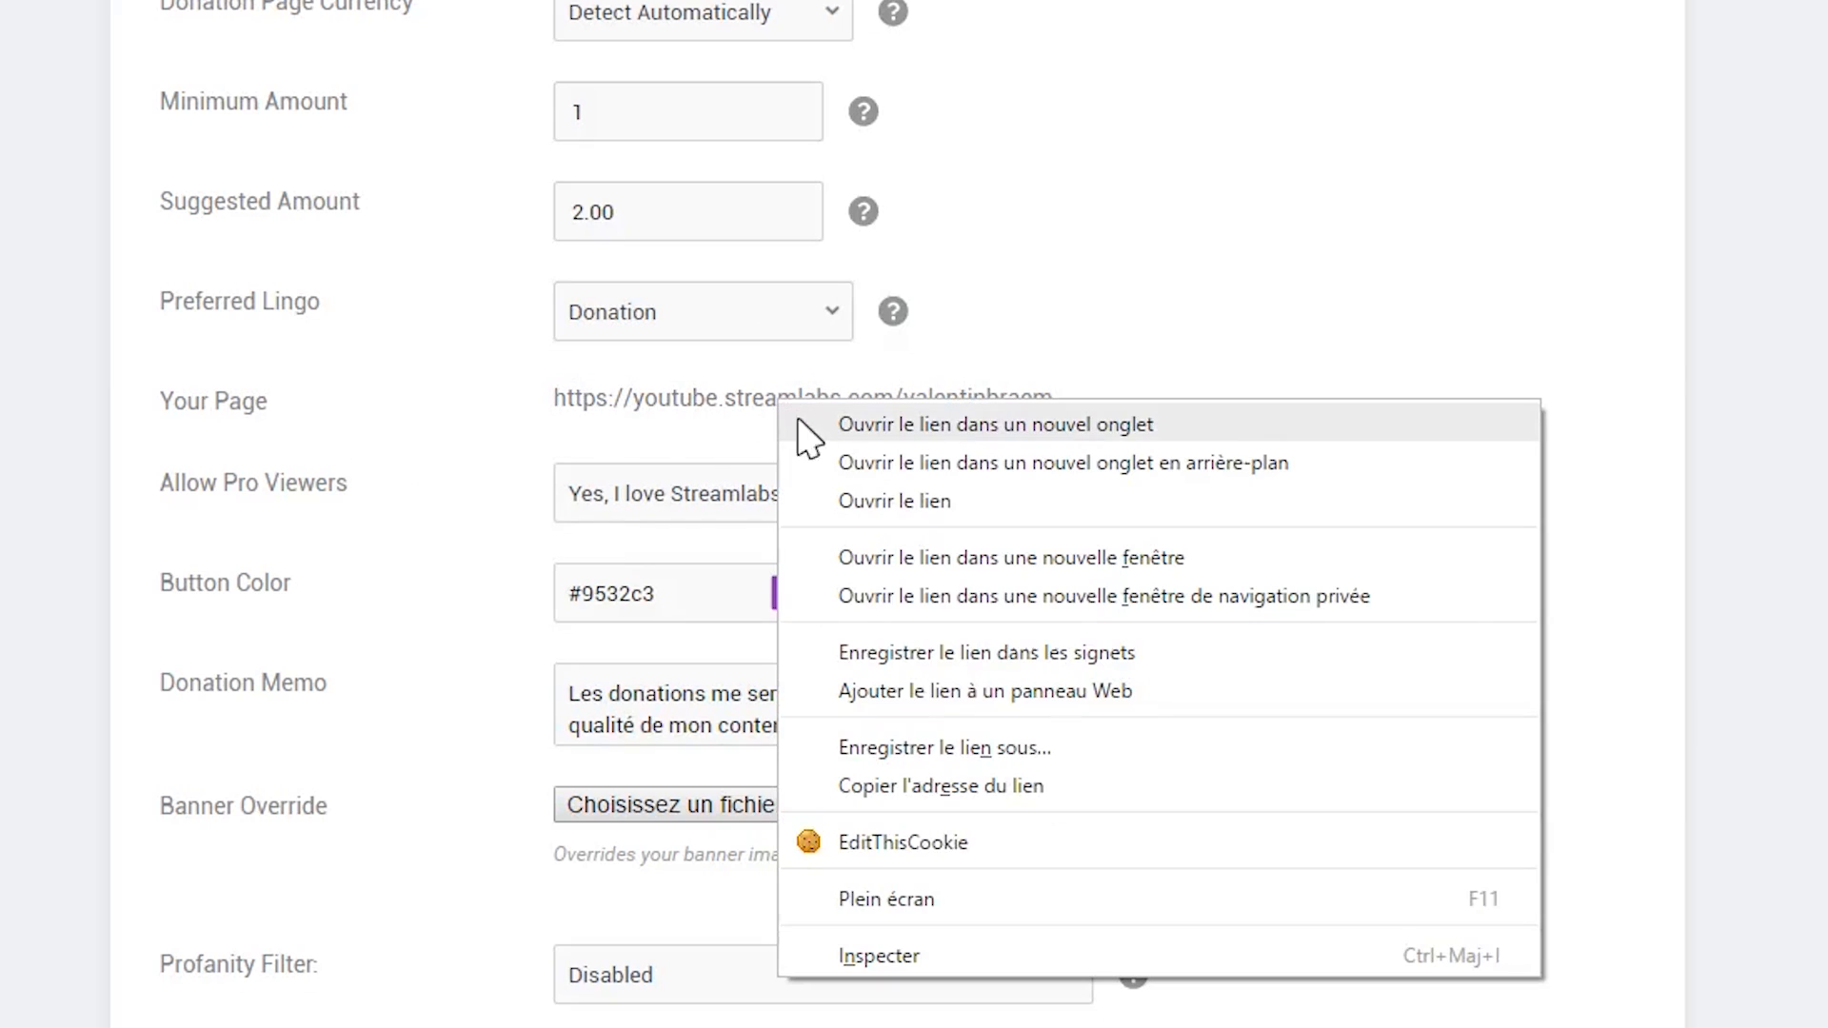
pyautogui.click(815, 422)
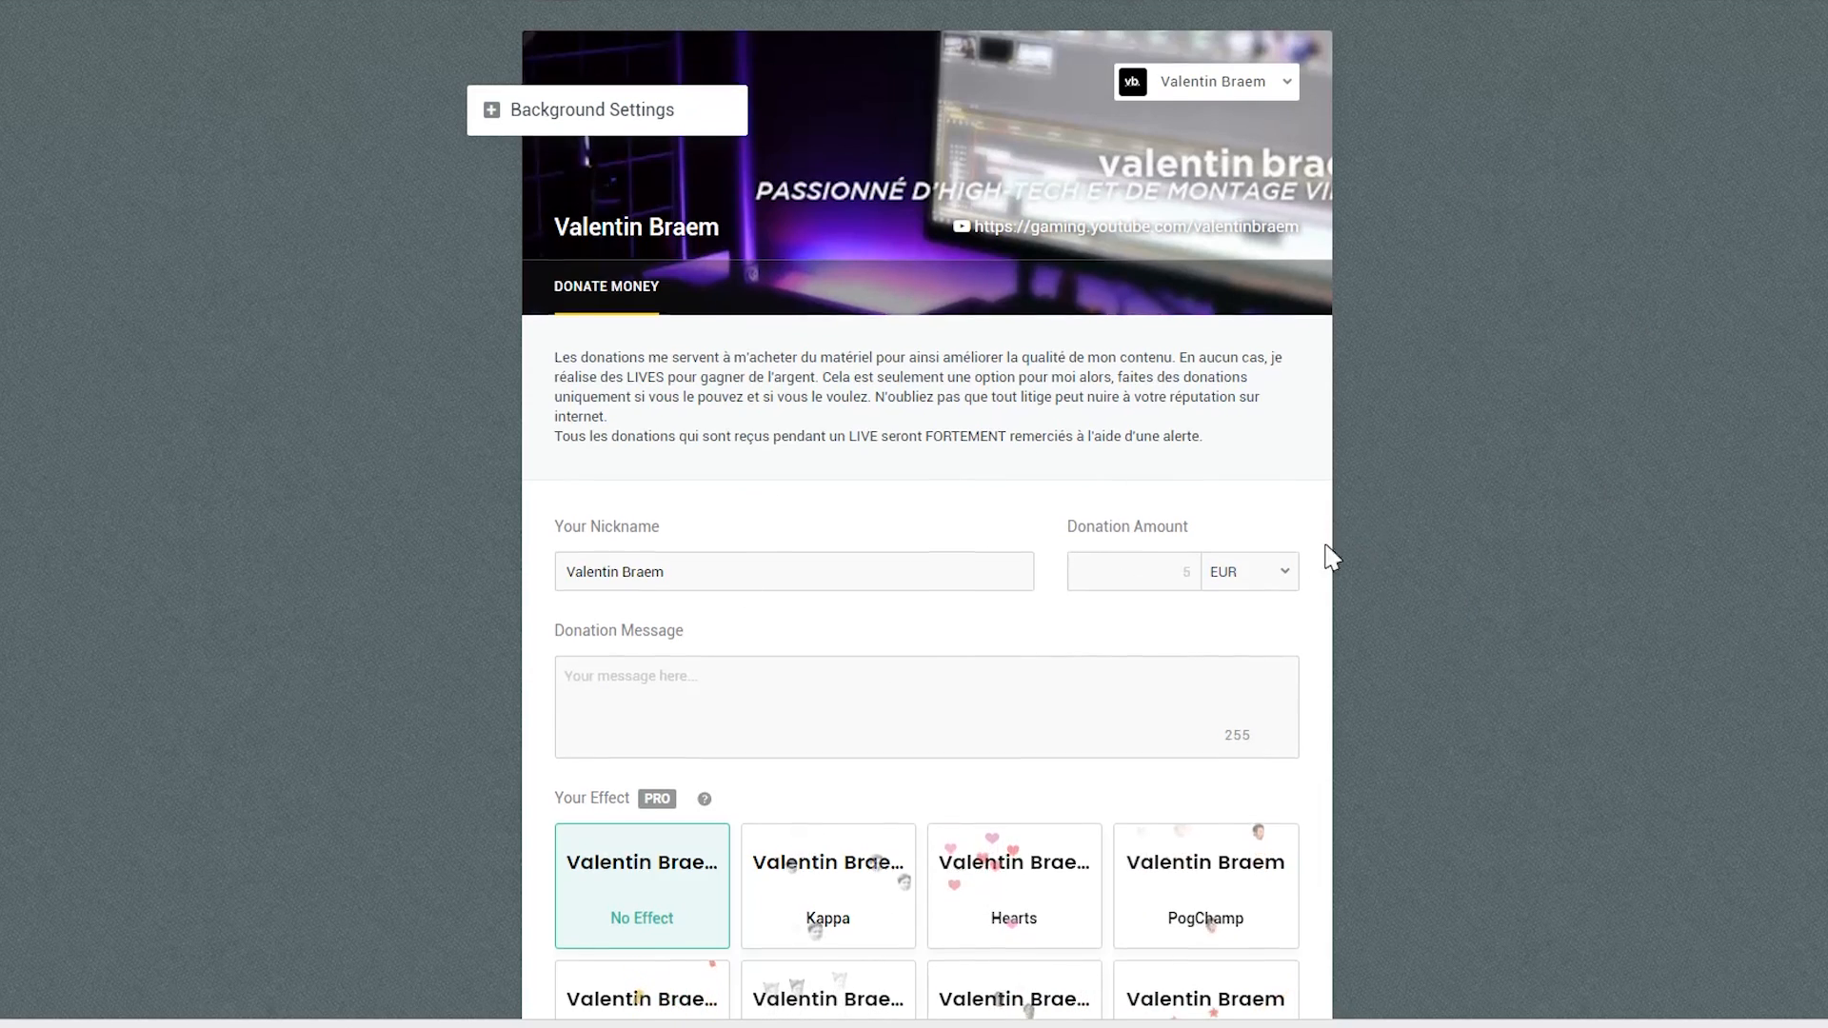
pyautogui.scroll(-1, 477, 473)
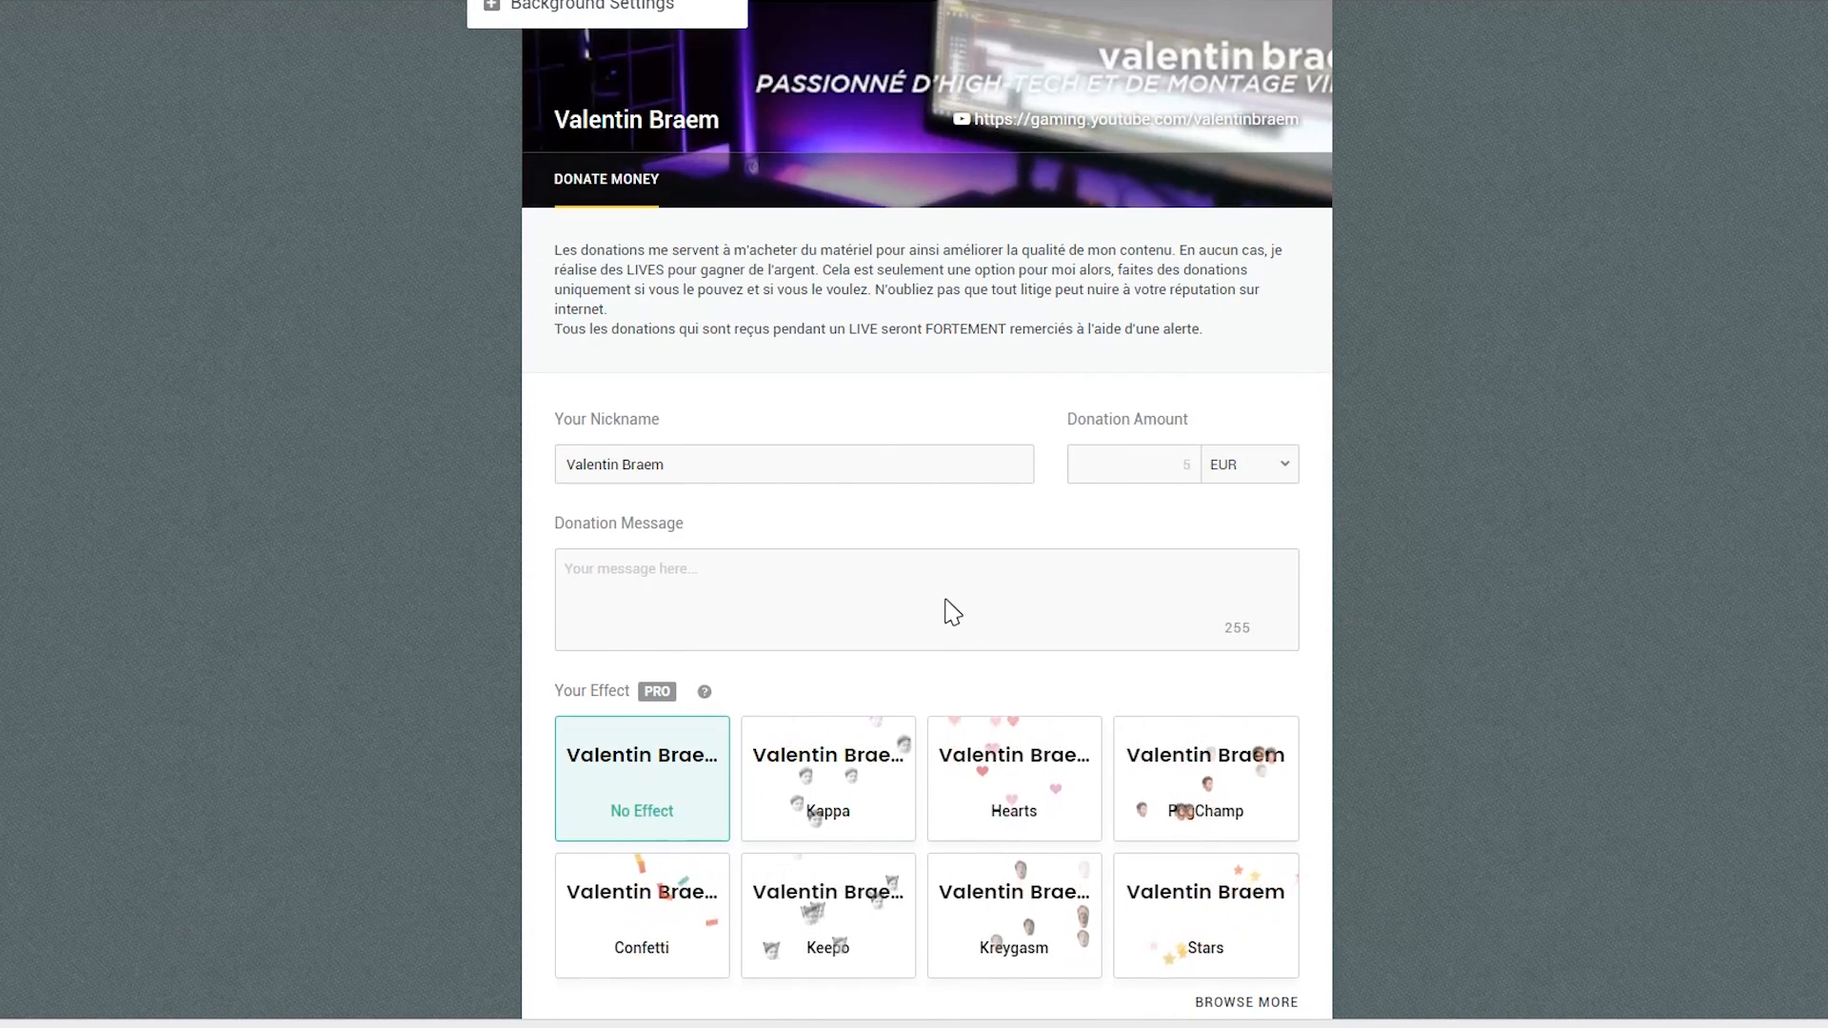
pyautogui.scroll(-1, 1114, 625)
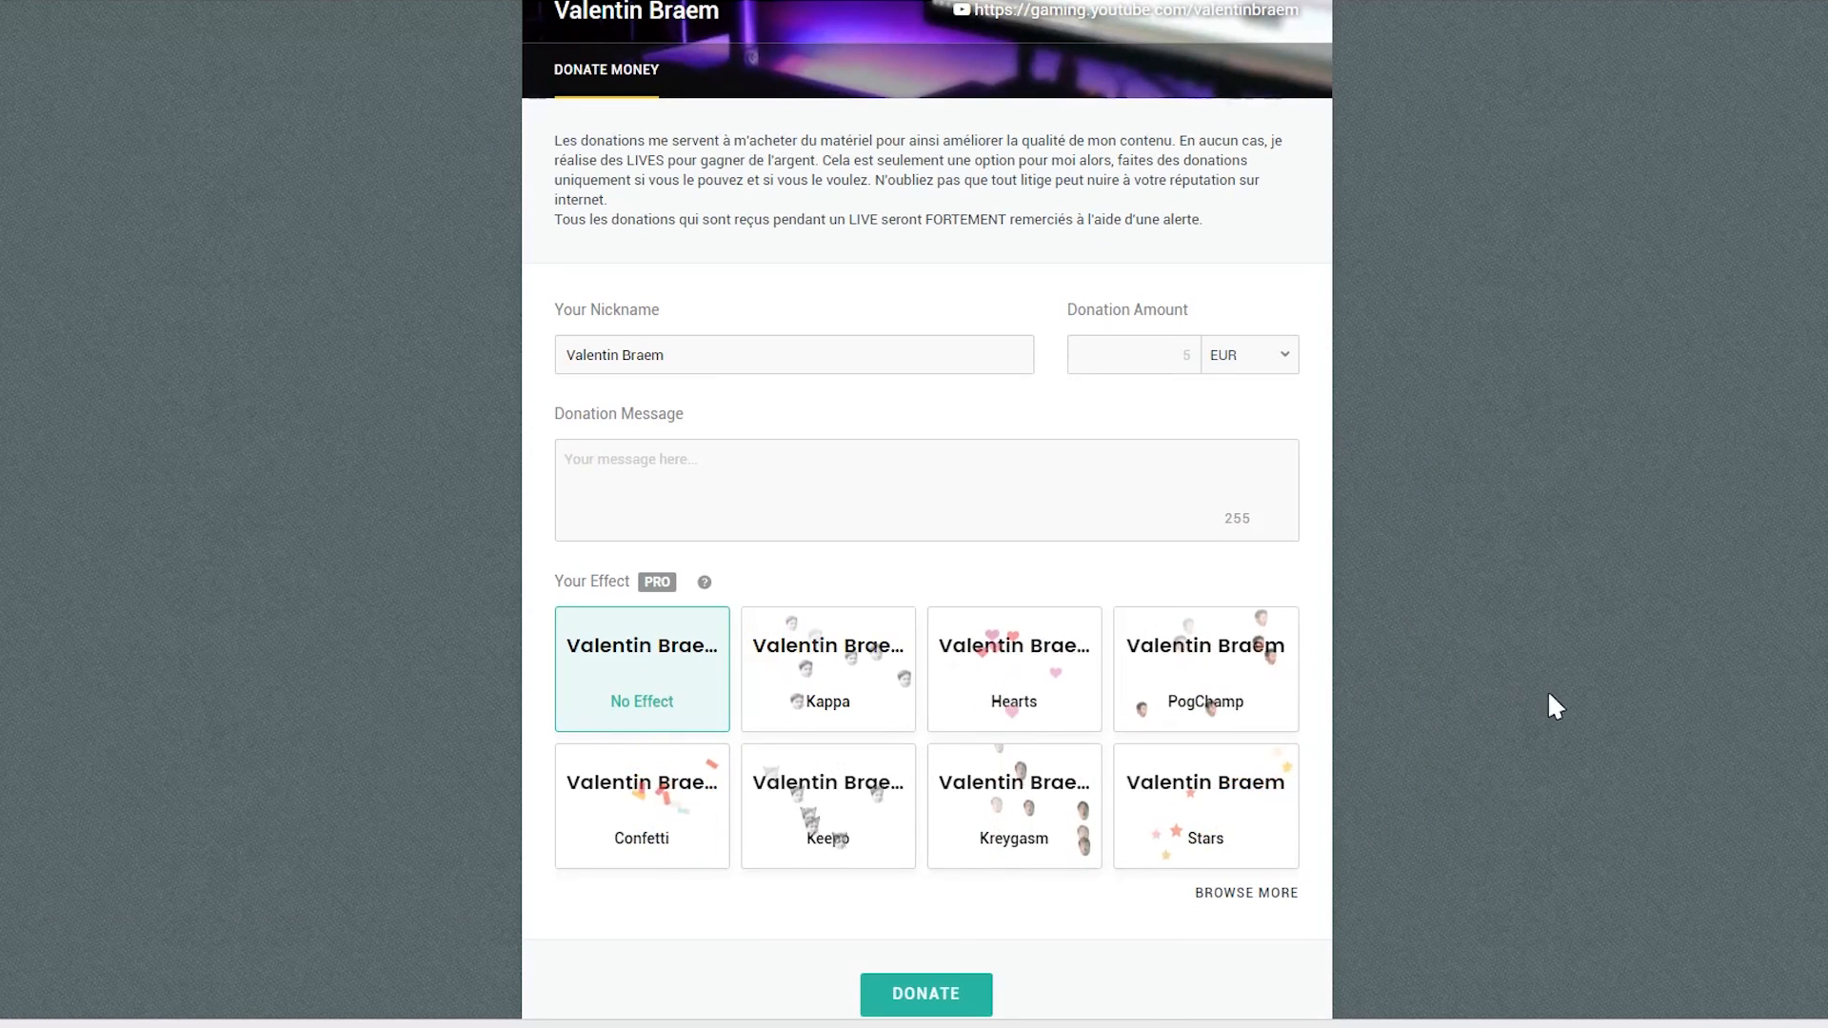
pyautogui.scroll(3, 1550, 714)
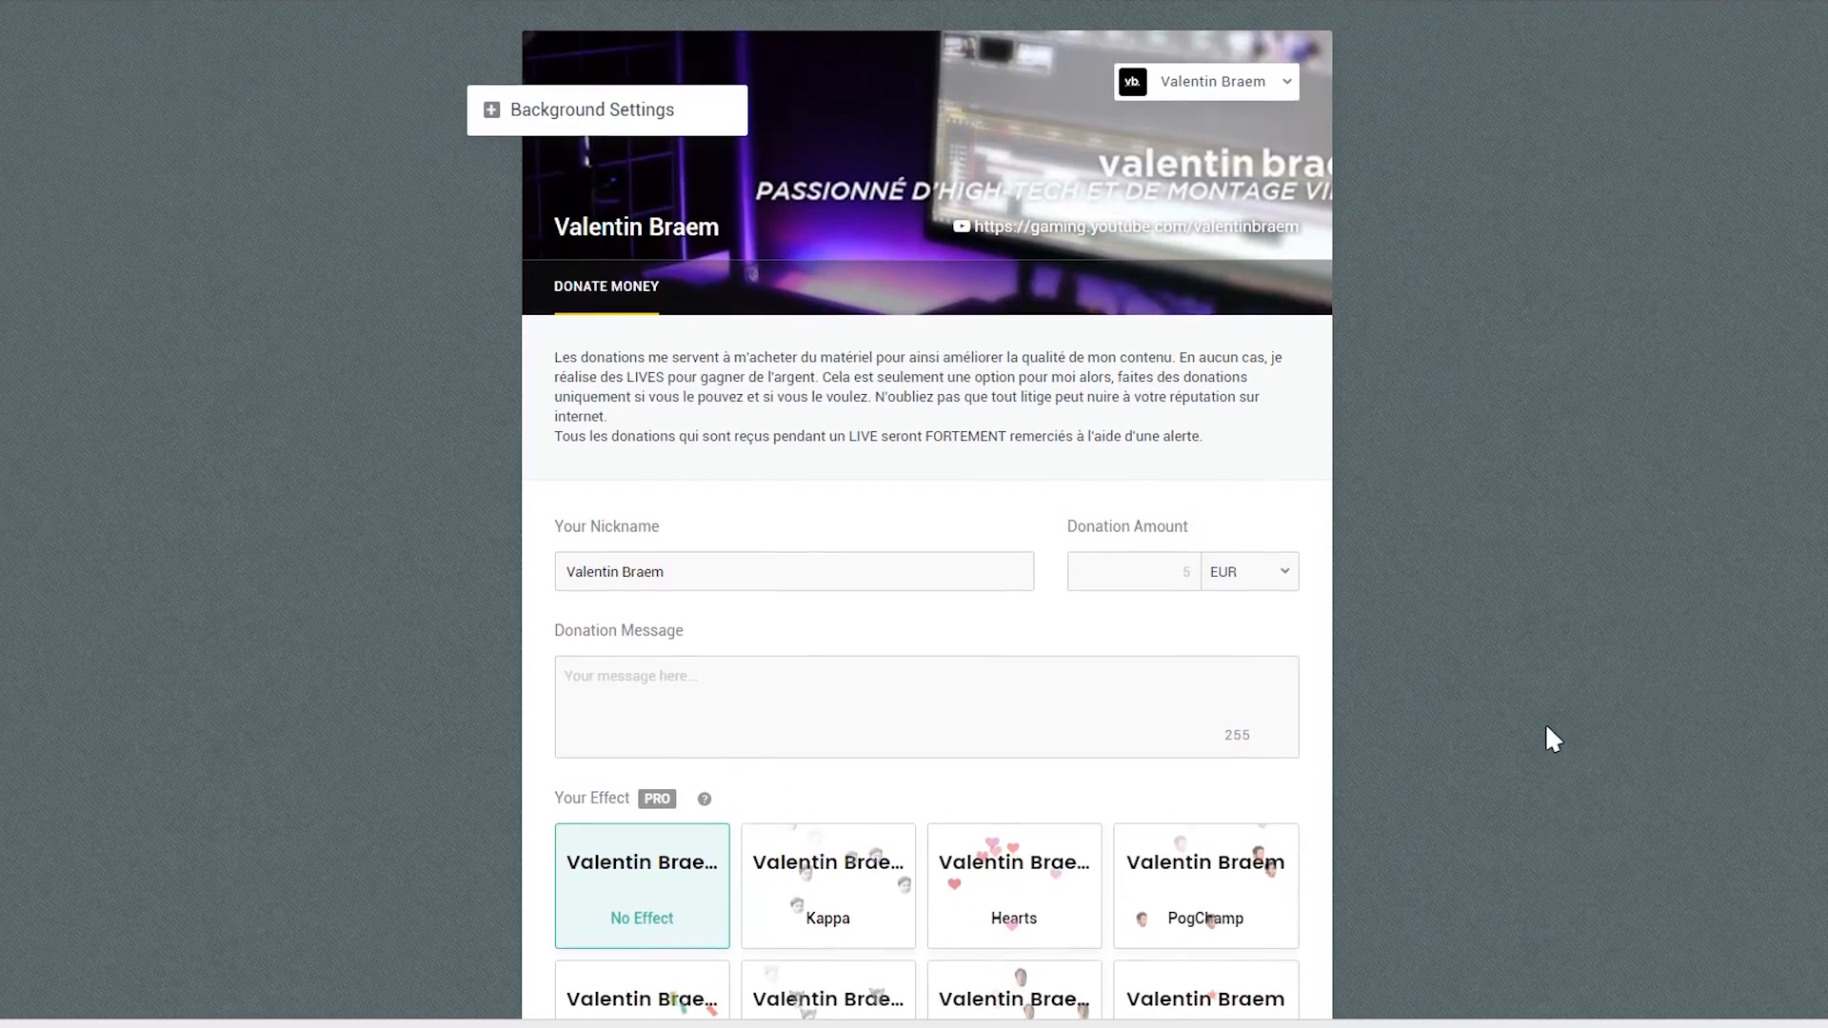
# Inspect the donation page's background options and its Donate button, and return to the donation settings.
pyautogui.click(600, 118)
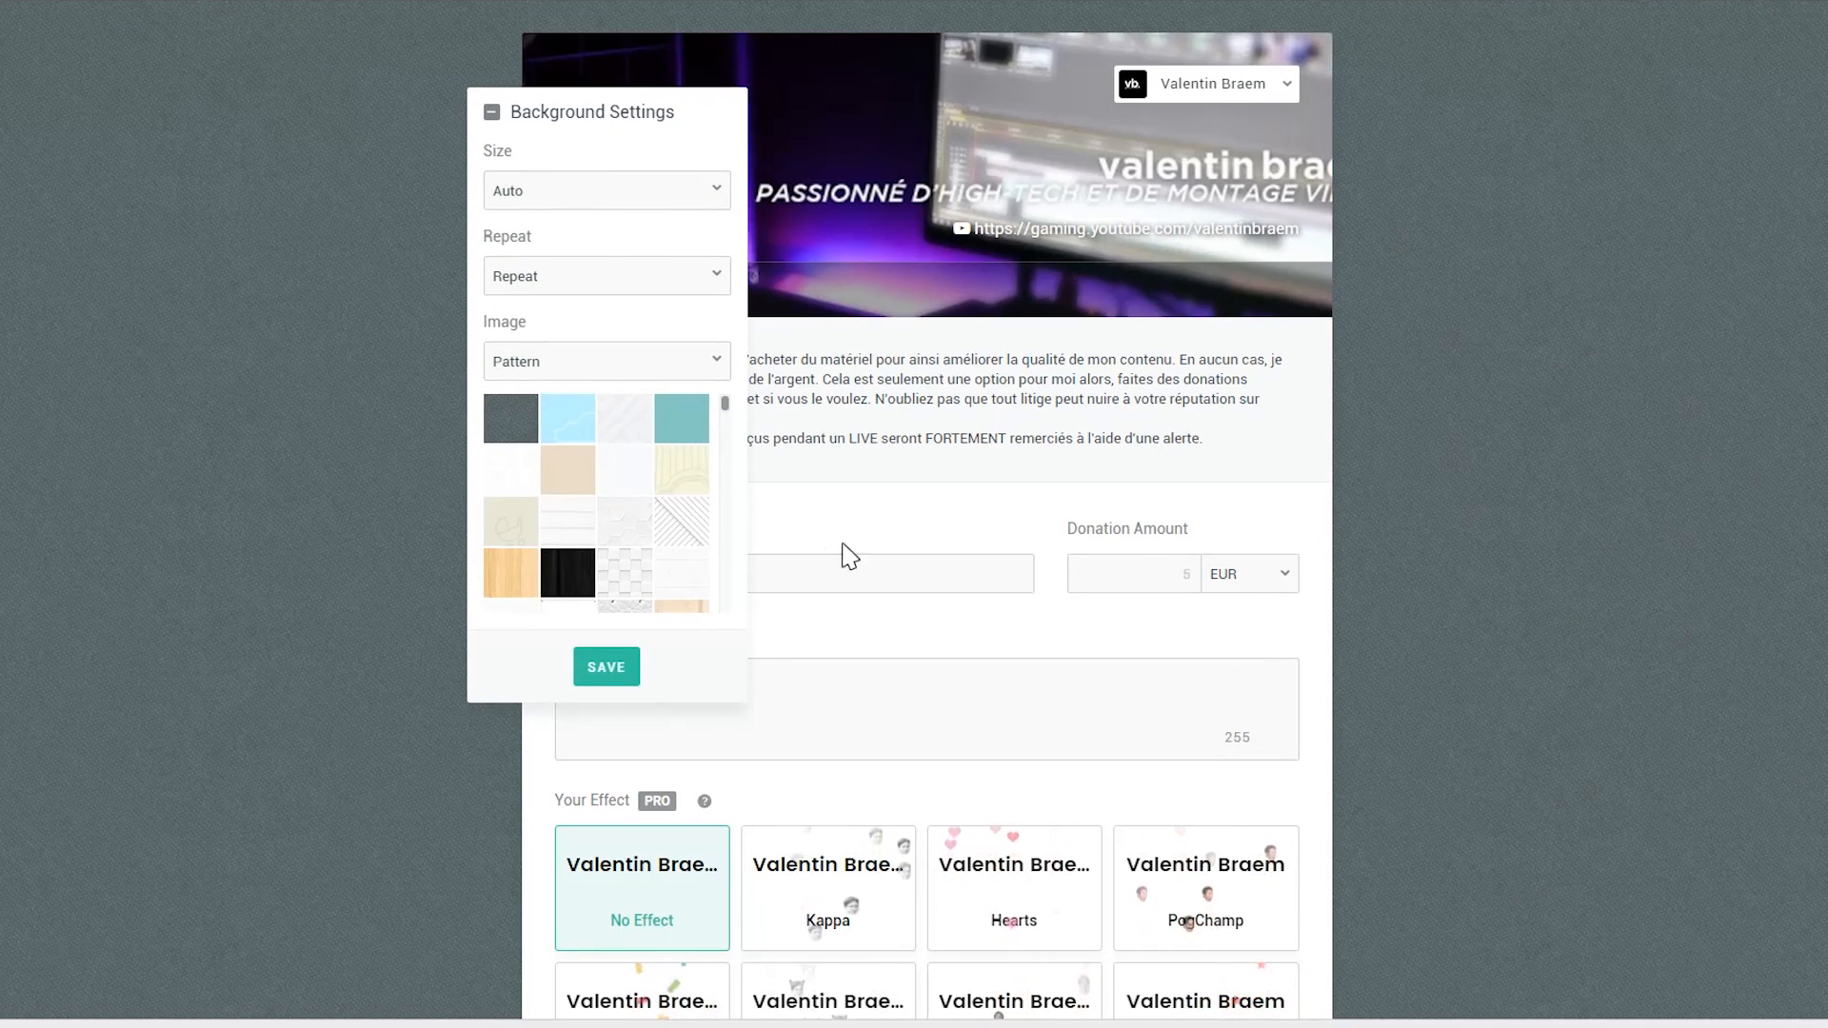
pyautogui.click(513, 119)
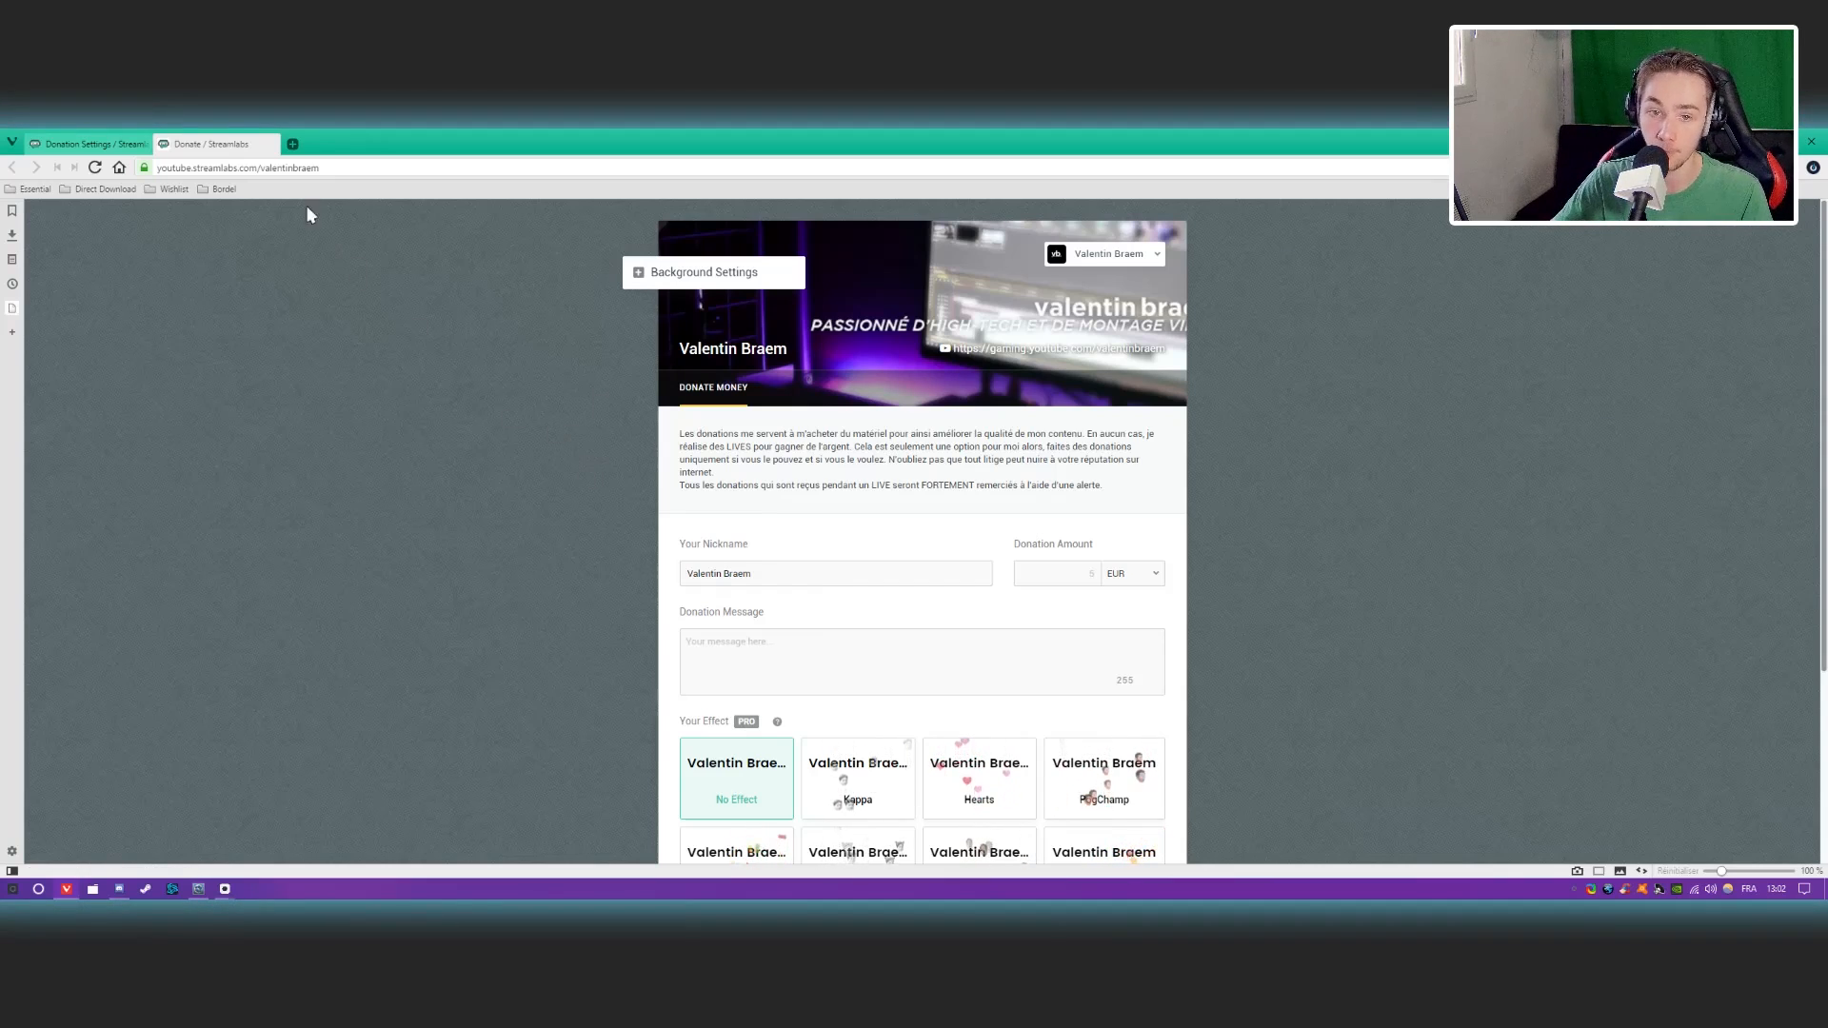
pyautogui.click(90, 143)
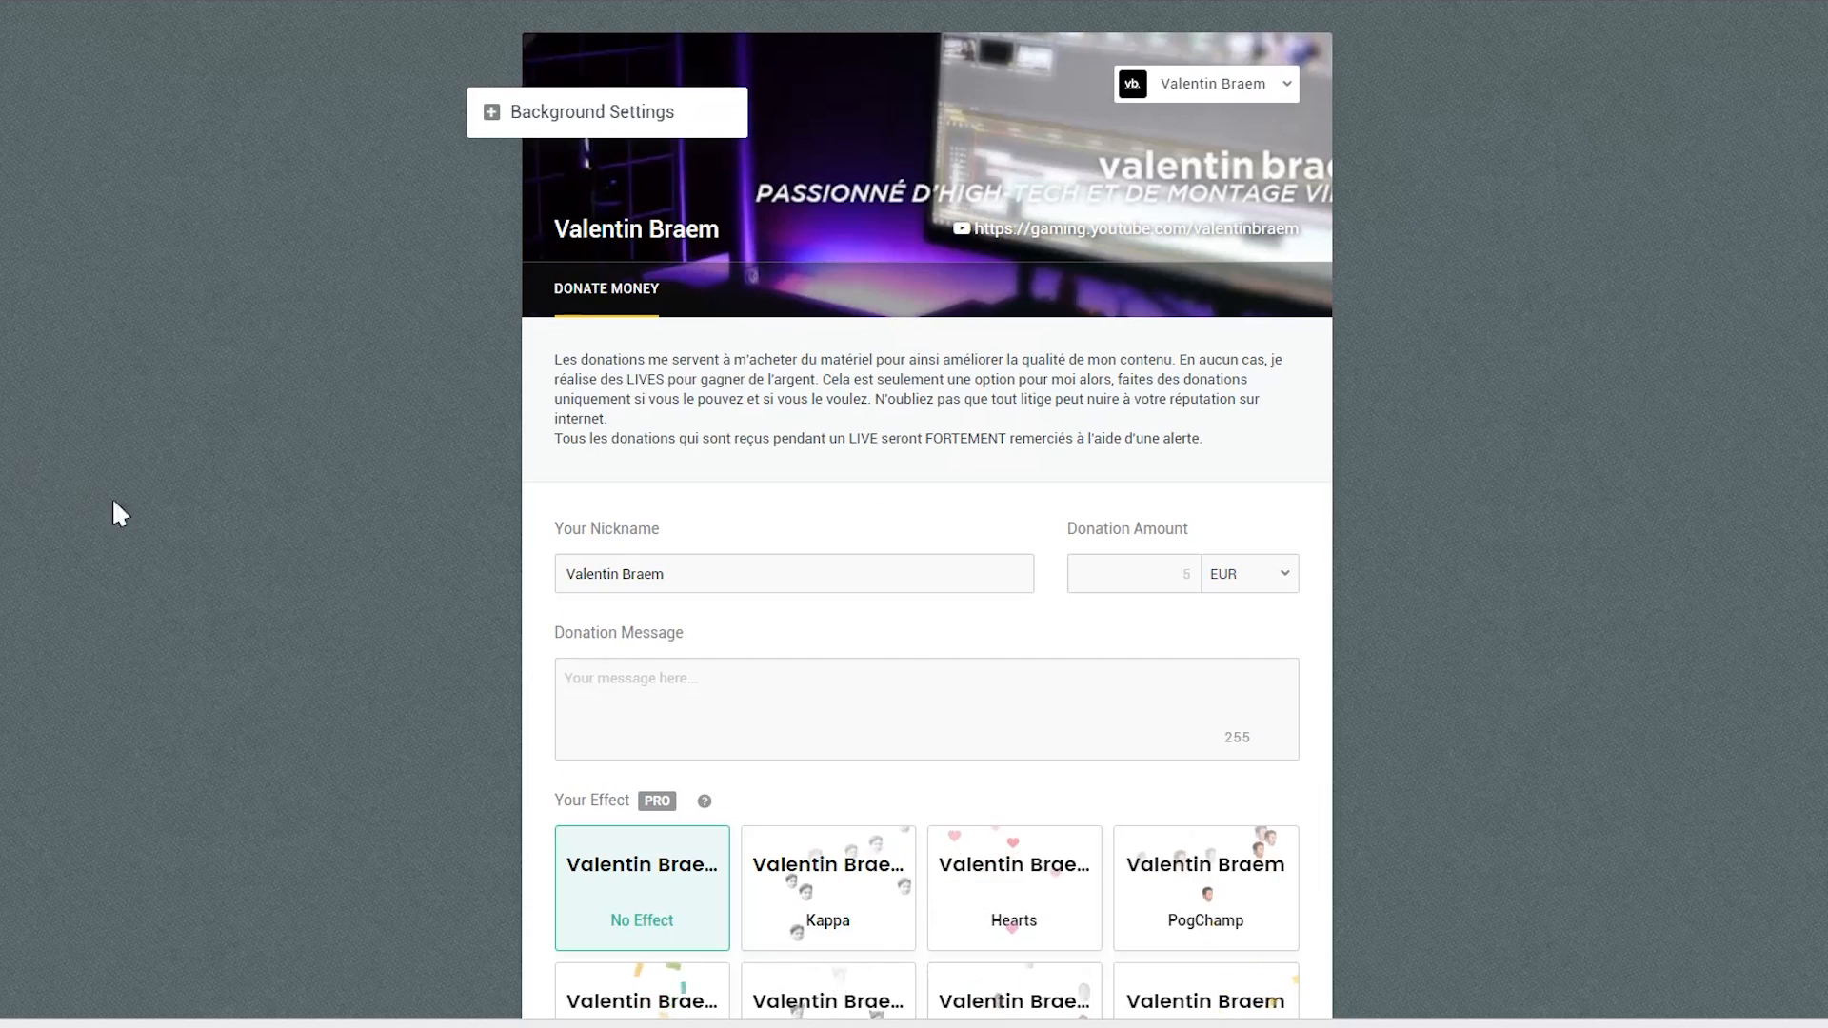
pyautogui.scroll(-5, 375, 592)
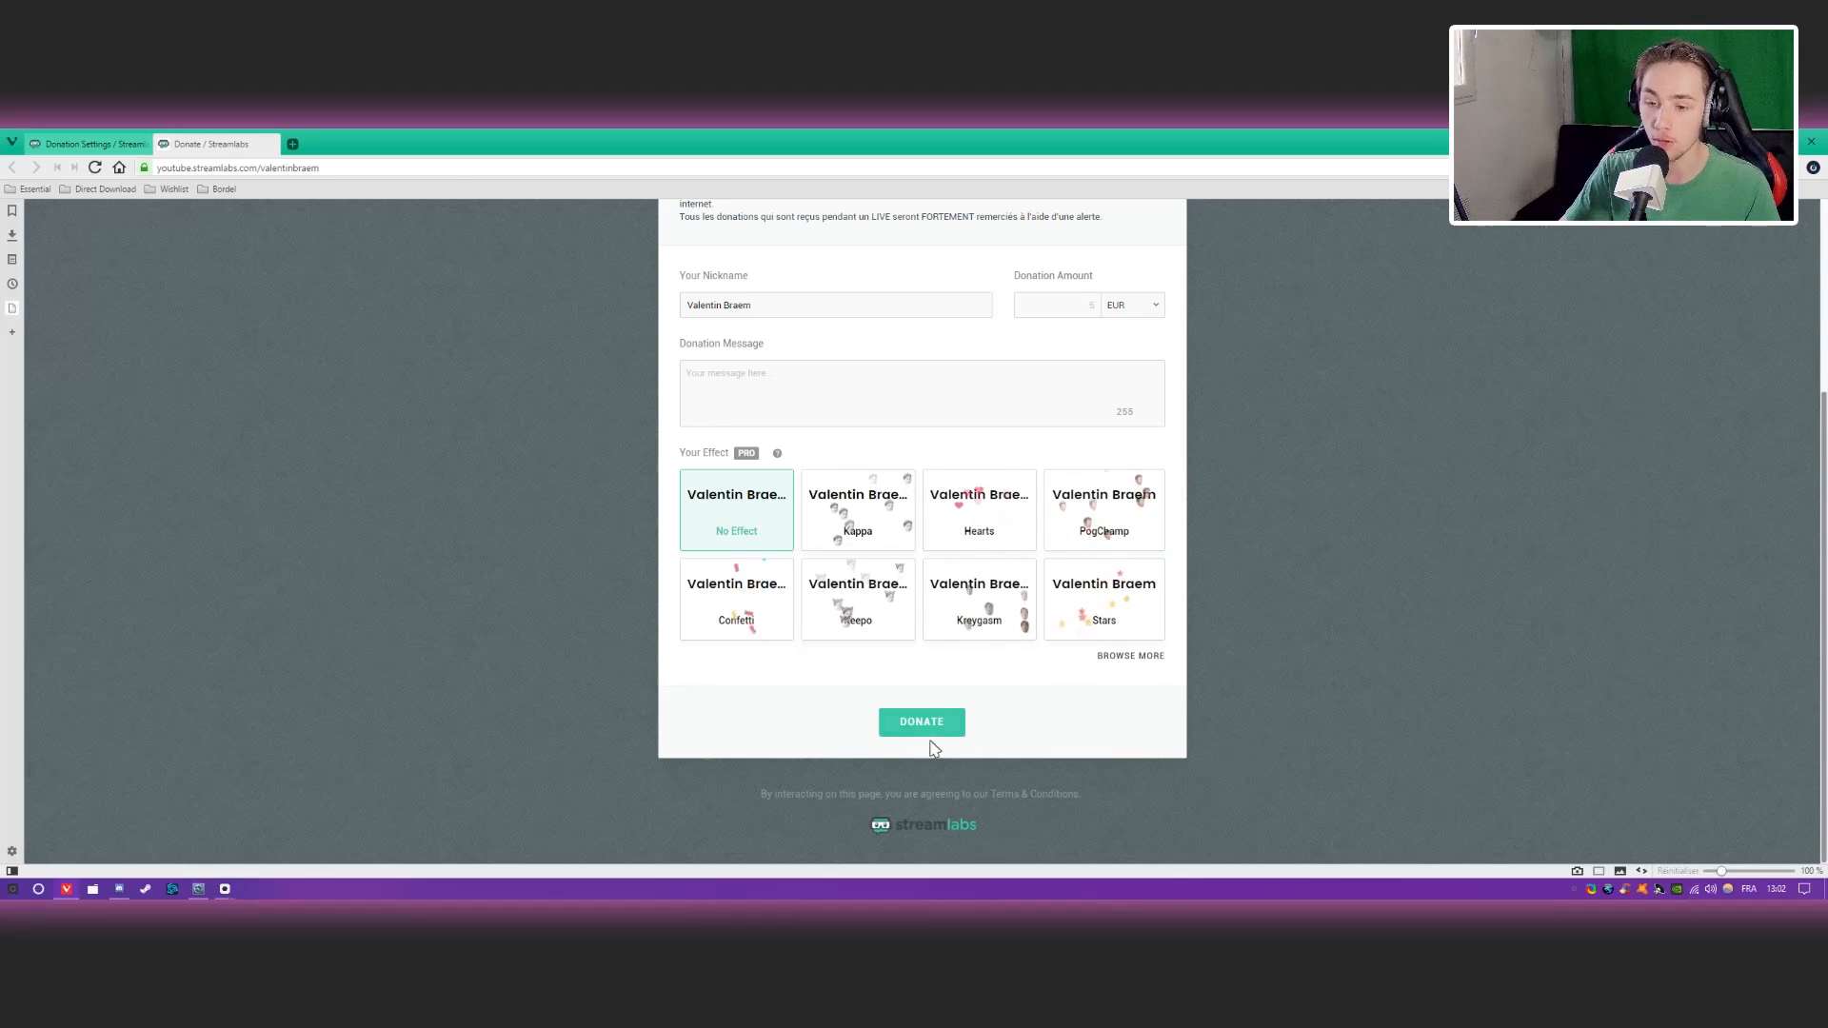
pyautogui.click(91, 144)
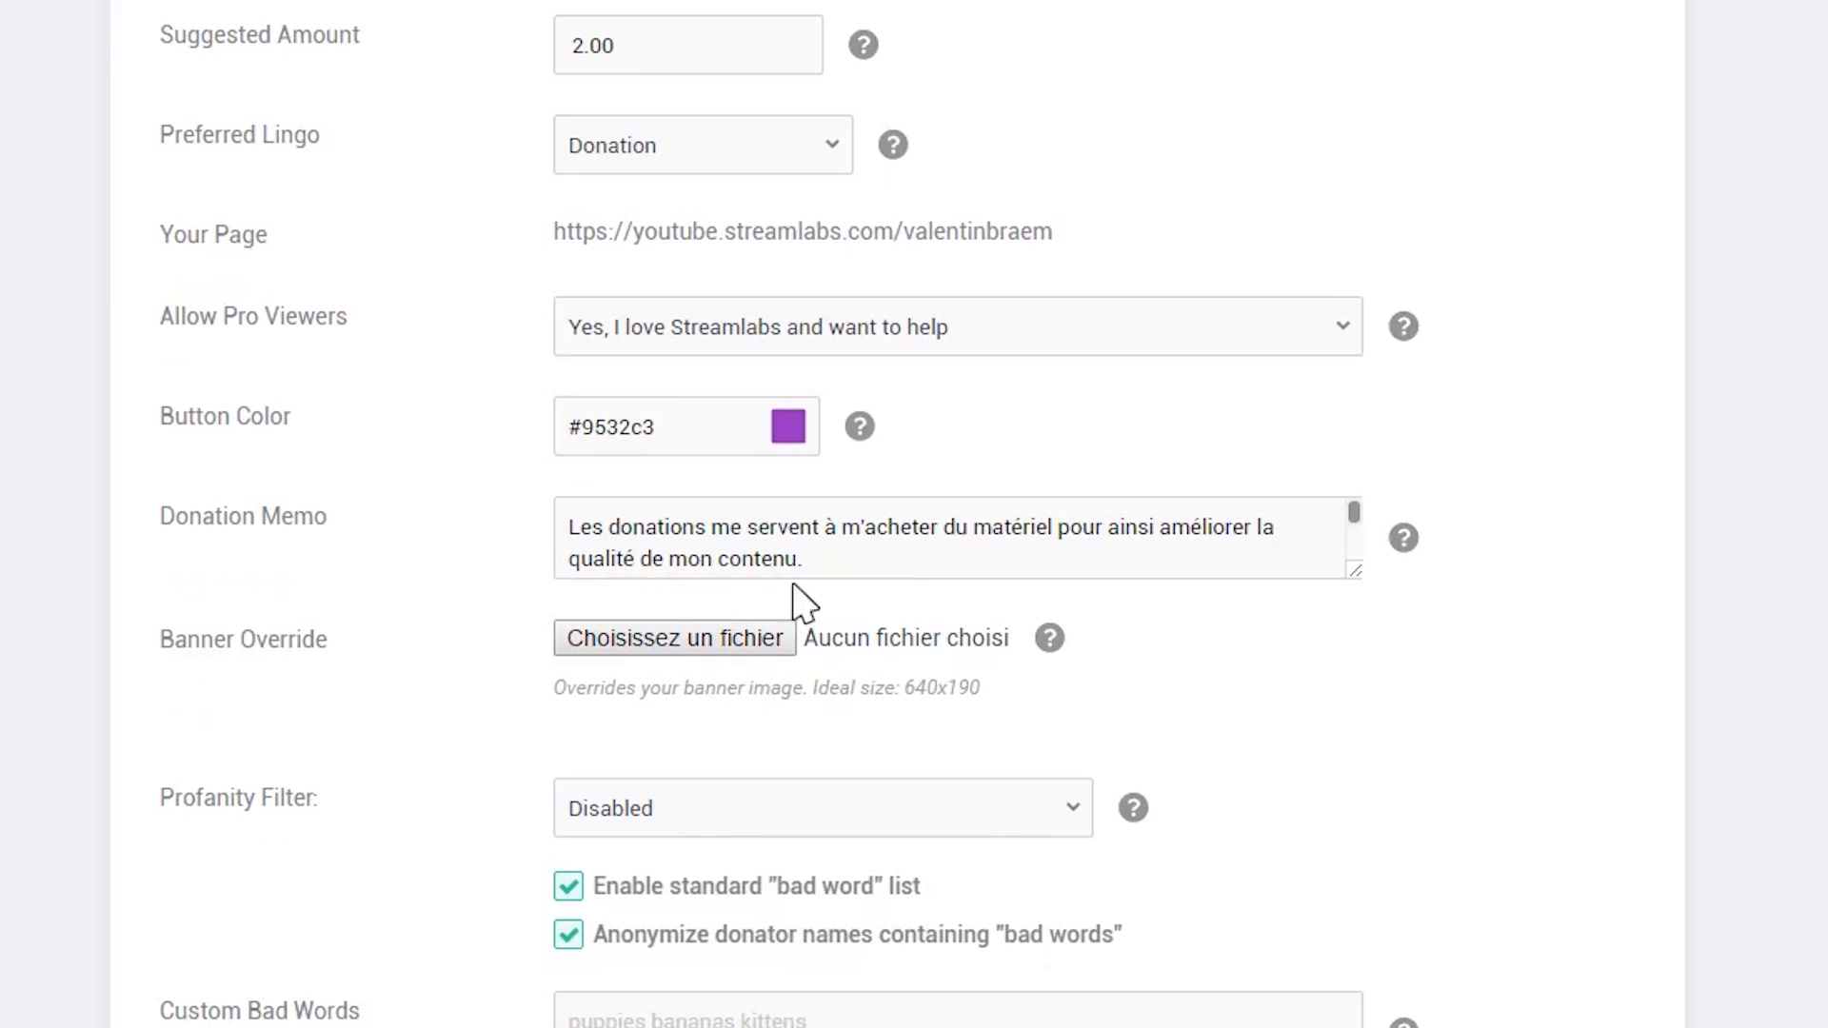
# Enlarge the Donation Memo box so that its whole text fits.
pyautogui.moveTo(1359, 574); pyautogui.dragTo(1362, 861)
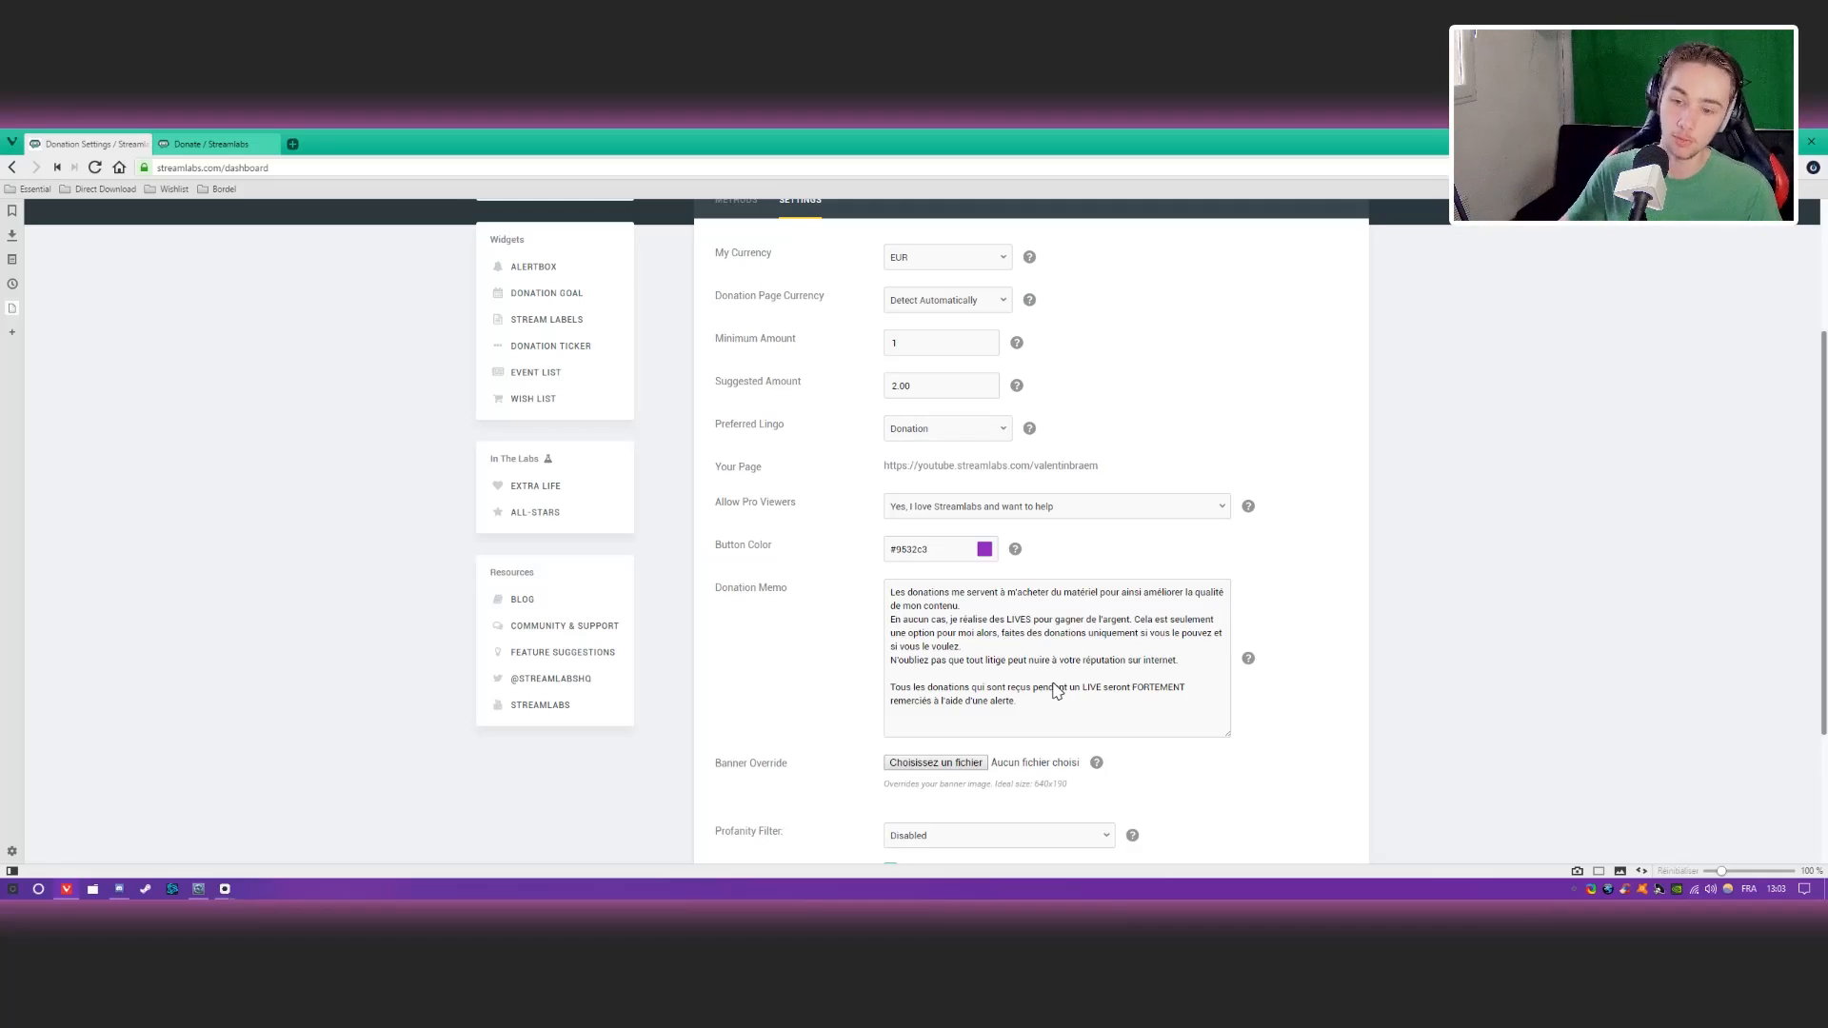
pyautogui.scroll(-2, 785, 677)
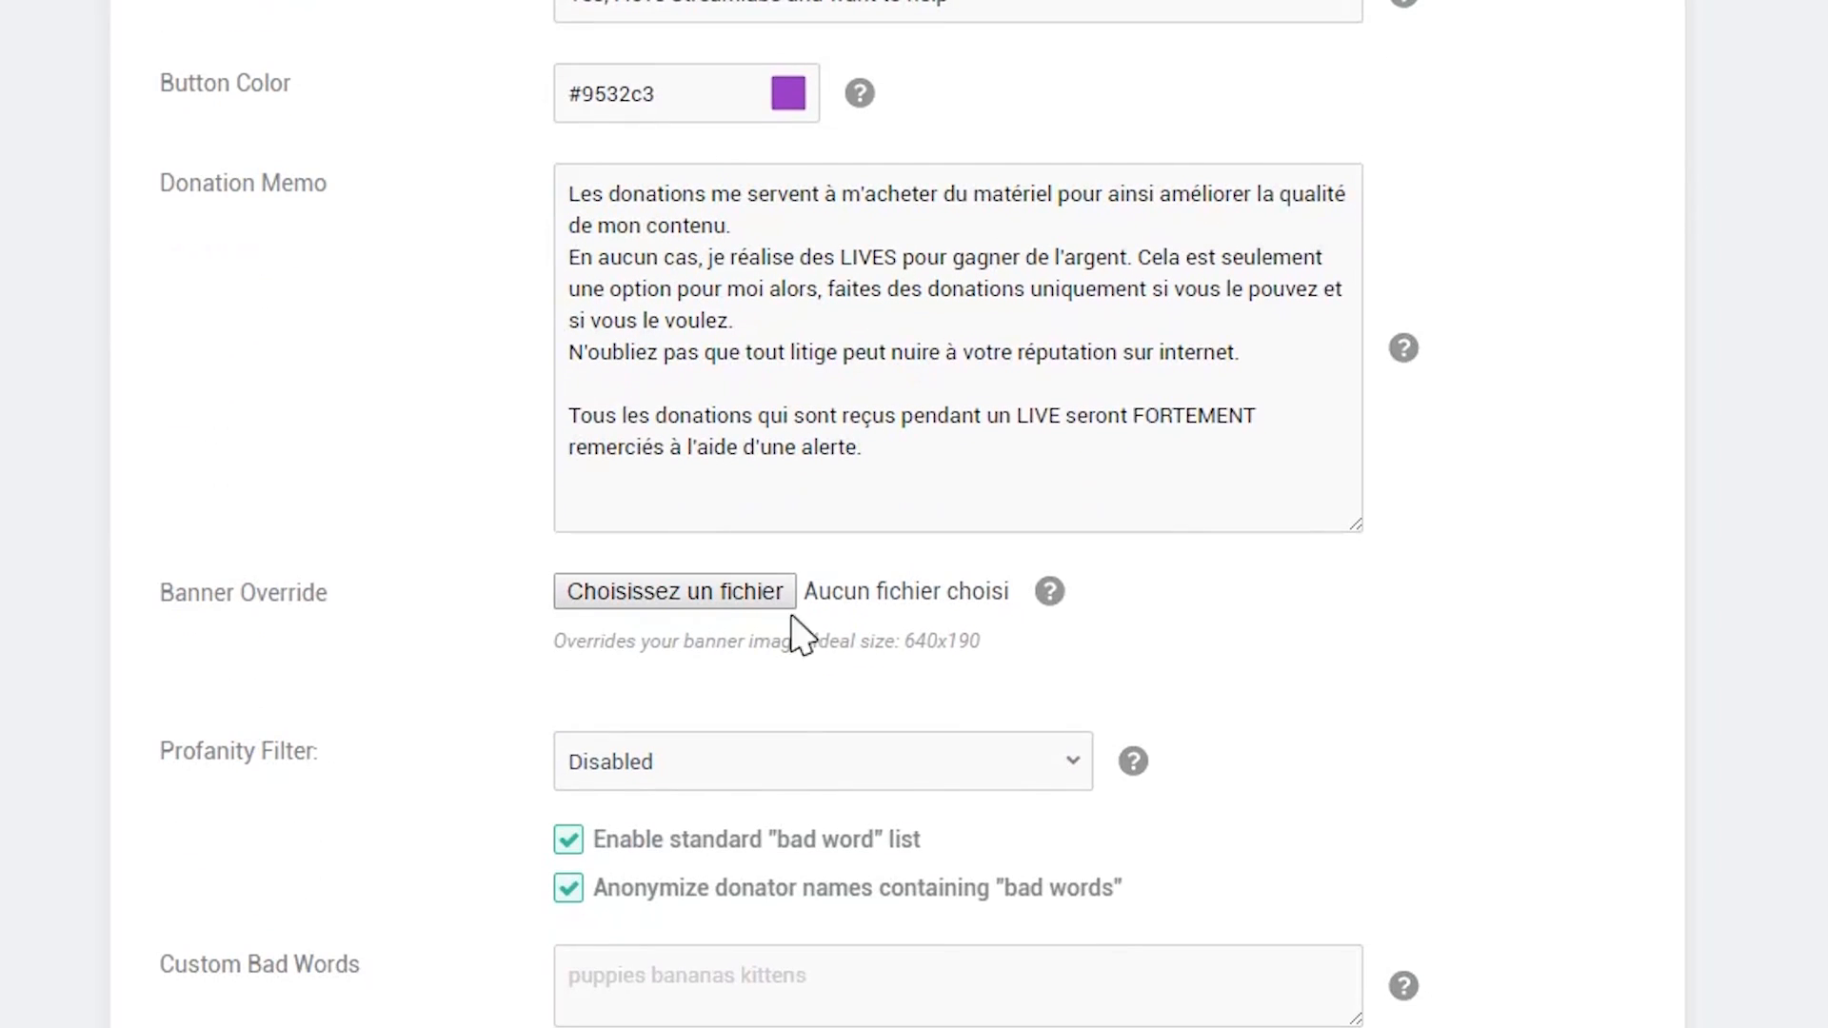
pyautogui.moveTo(1358, 526); pyautogui.dragTo(1360, 493)
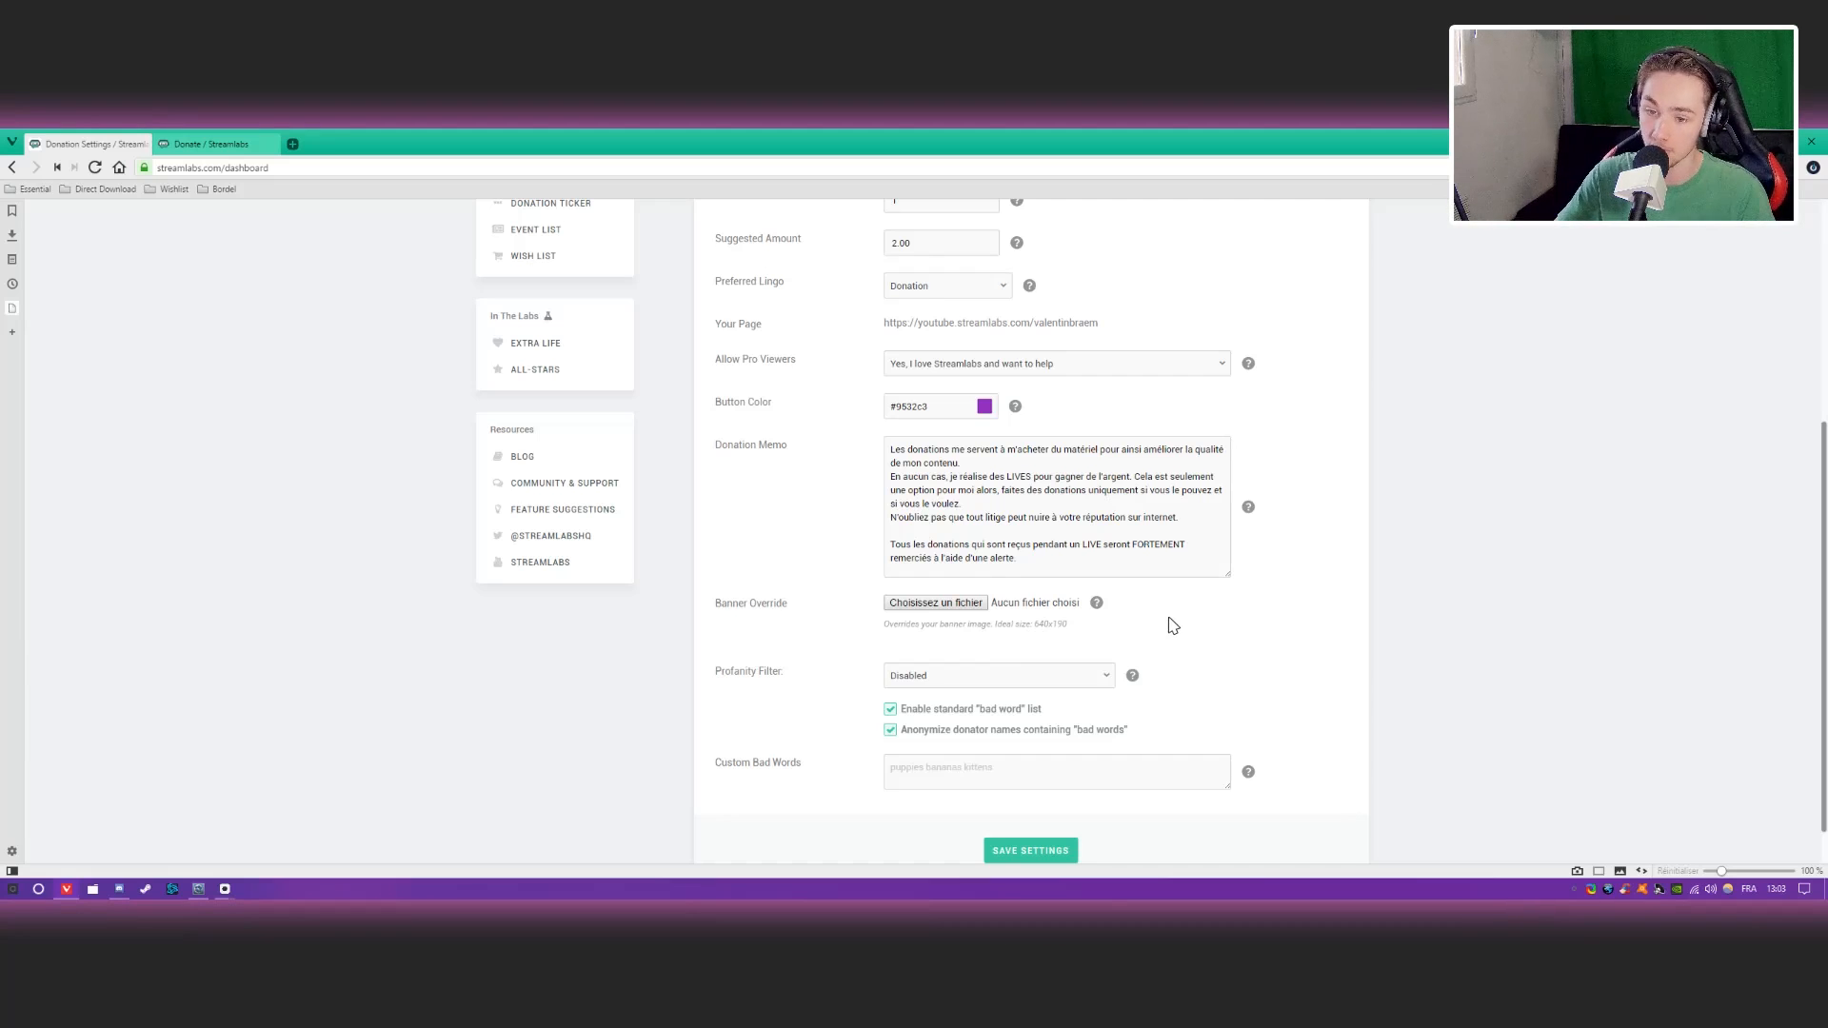
# Examine the profanity filter options and the Custom Bad Words field.
pyautogui.scroll(-1, 1190, 638)
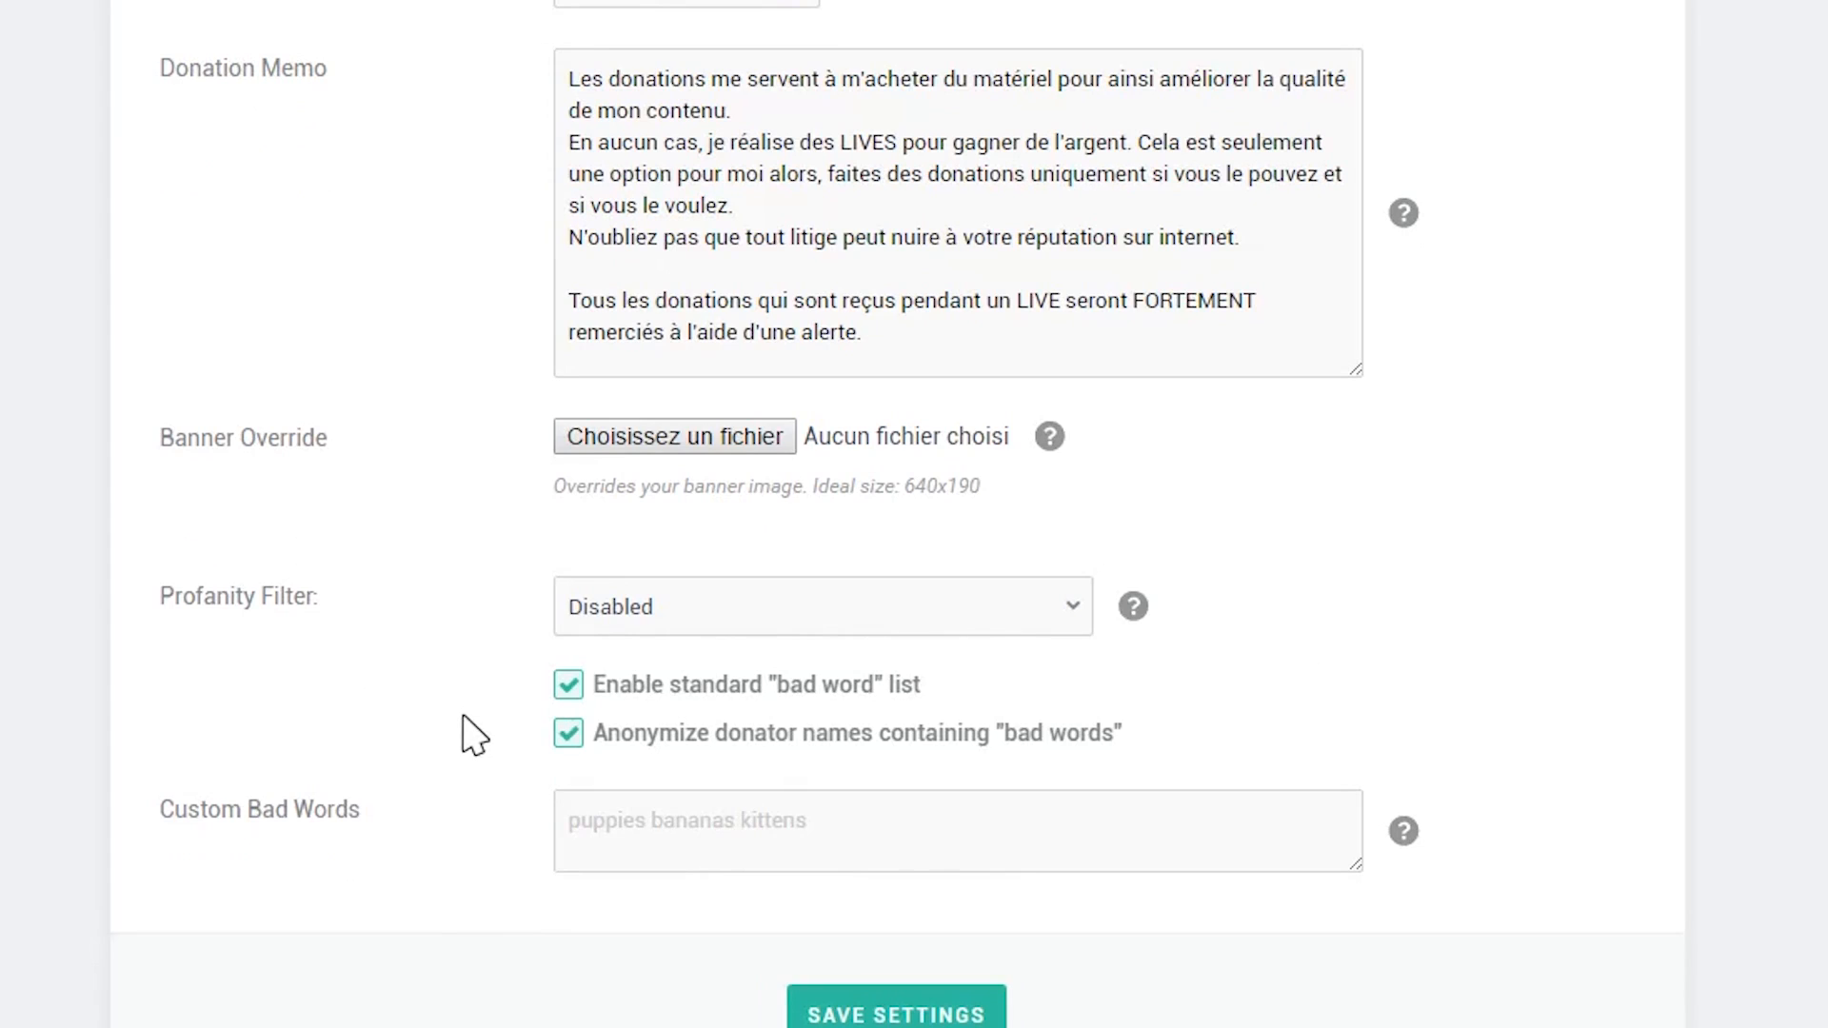
pyautogui.click(921, 860)
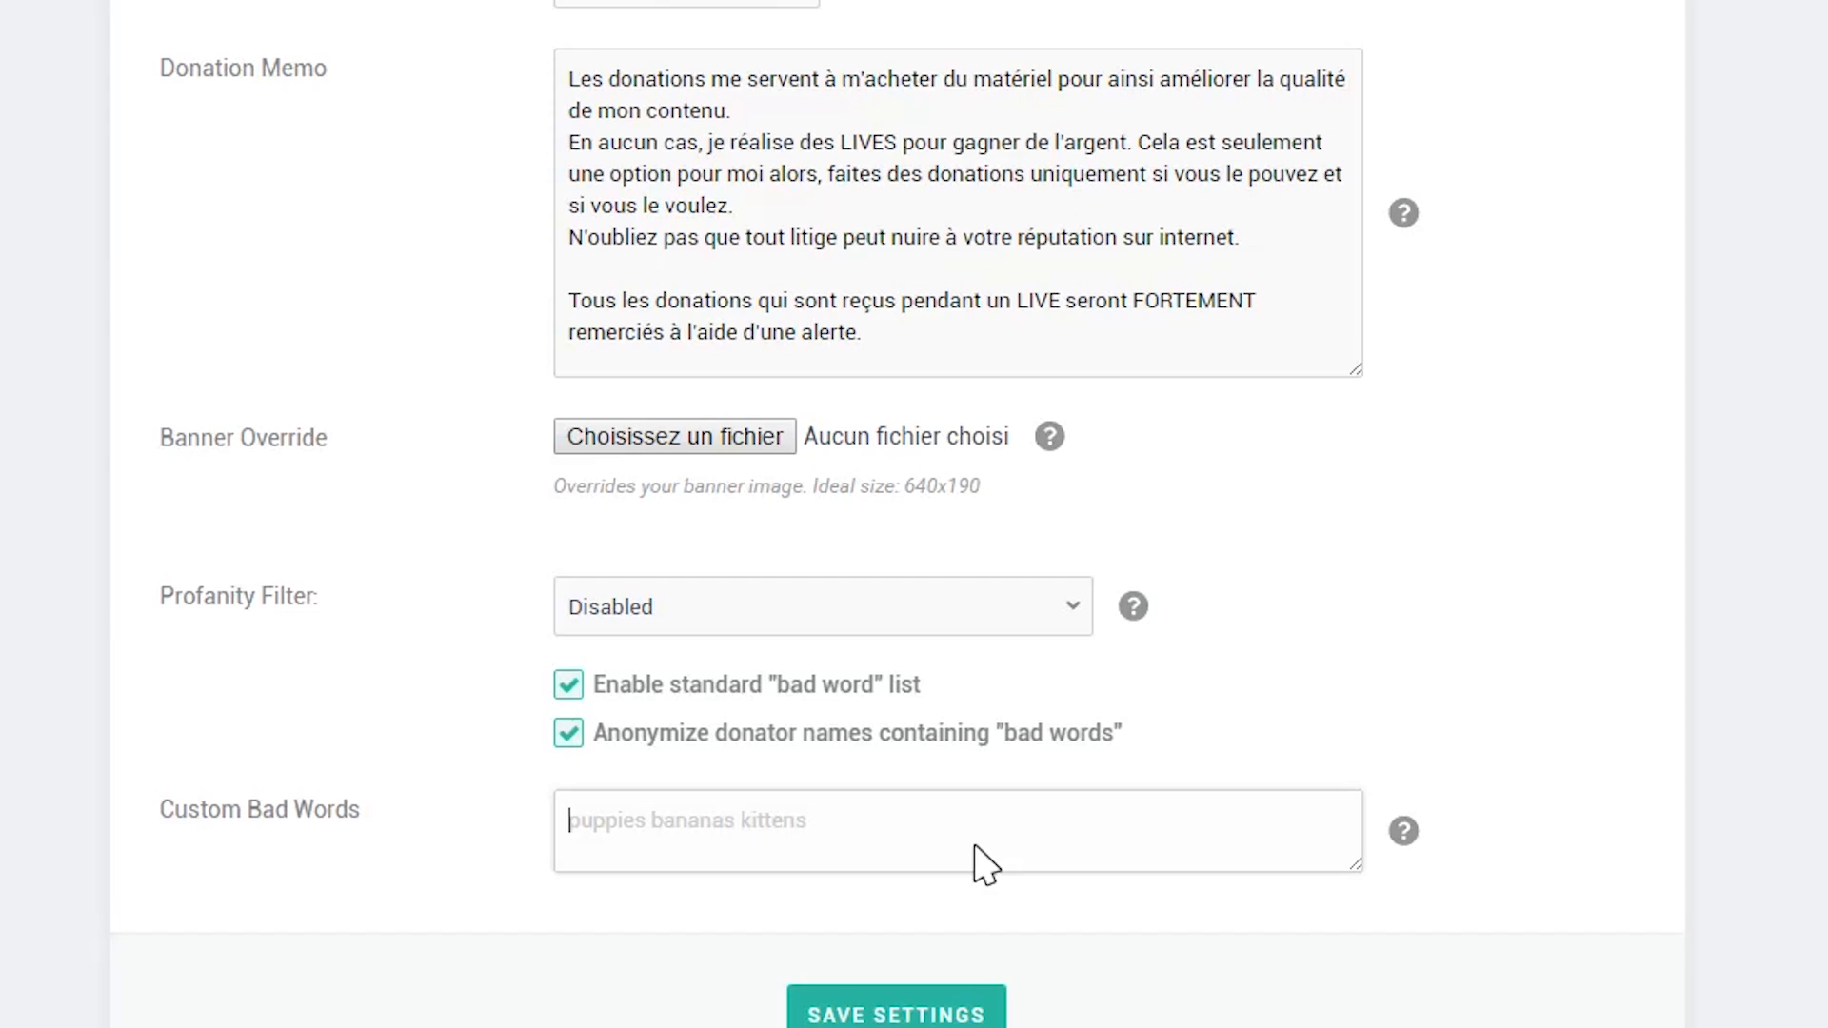
pyautogui.write('pu')
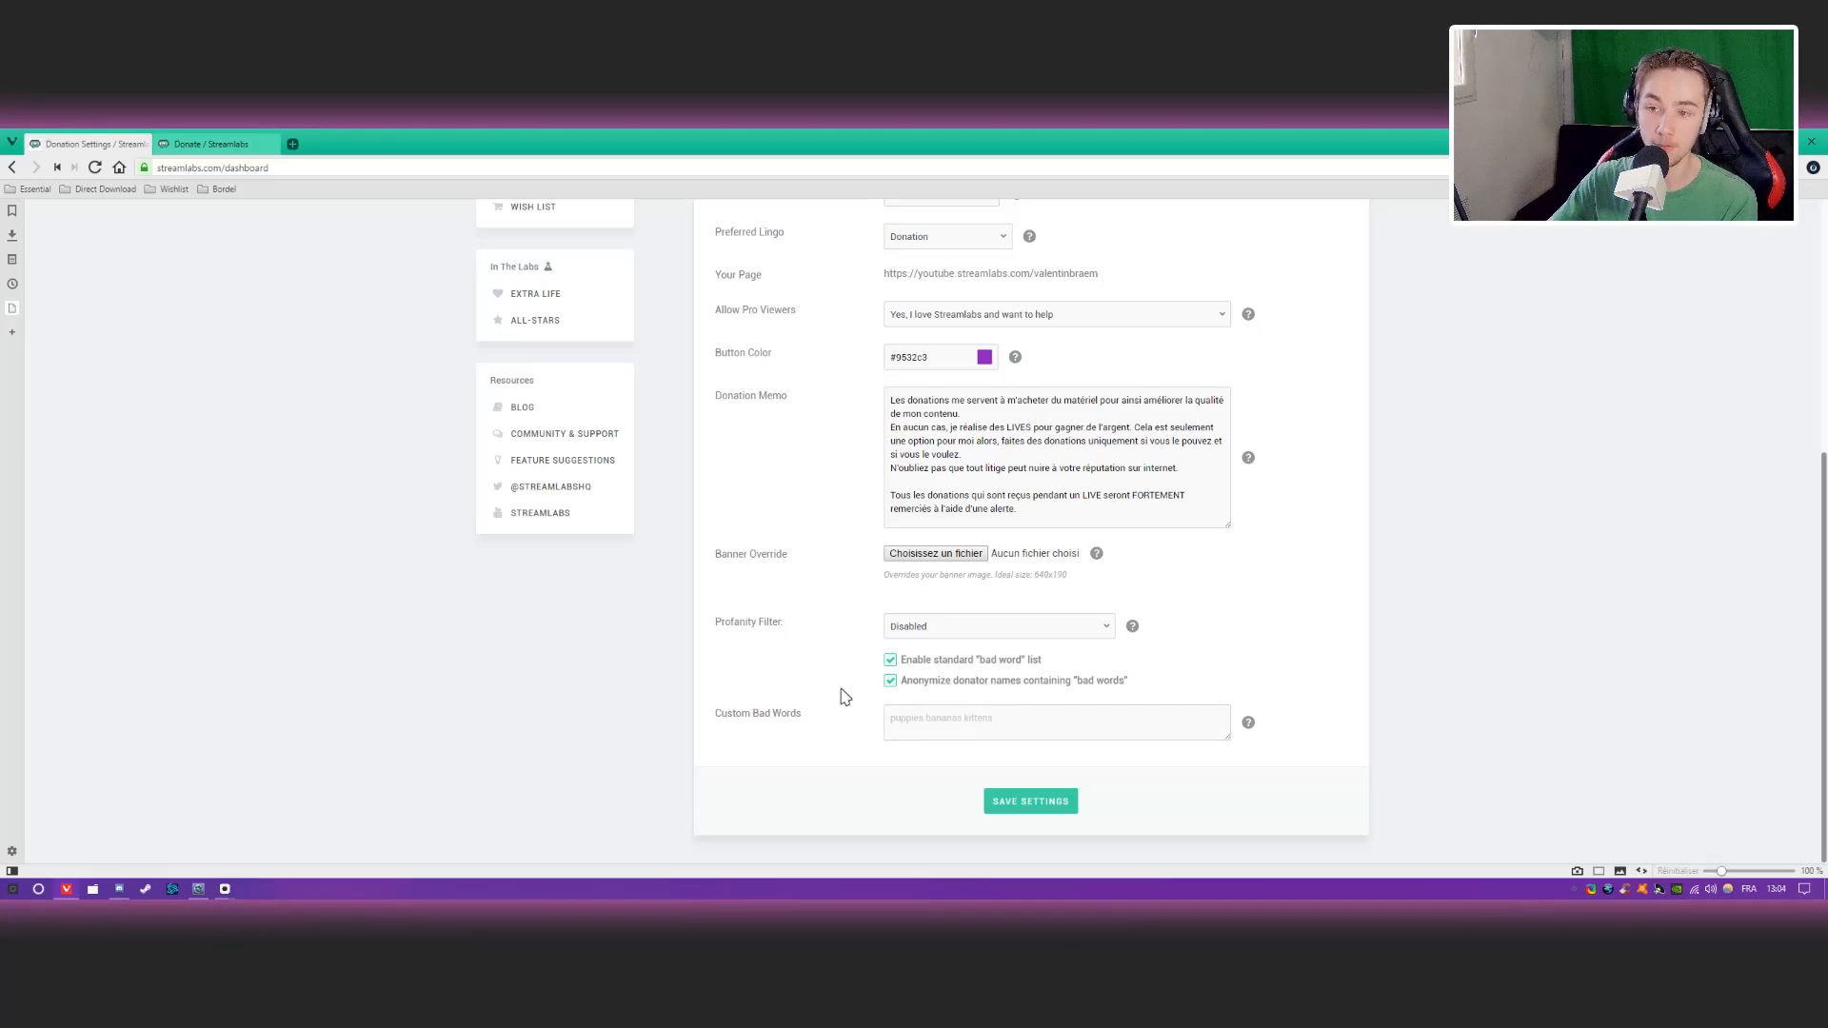
# Check over the donation preferences and save the settings.
pyautogui.scroll(3, 1329, 771)
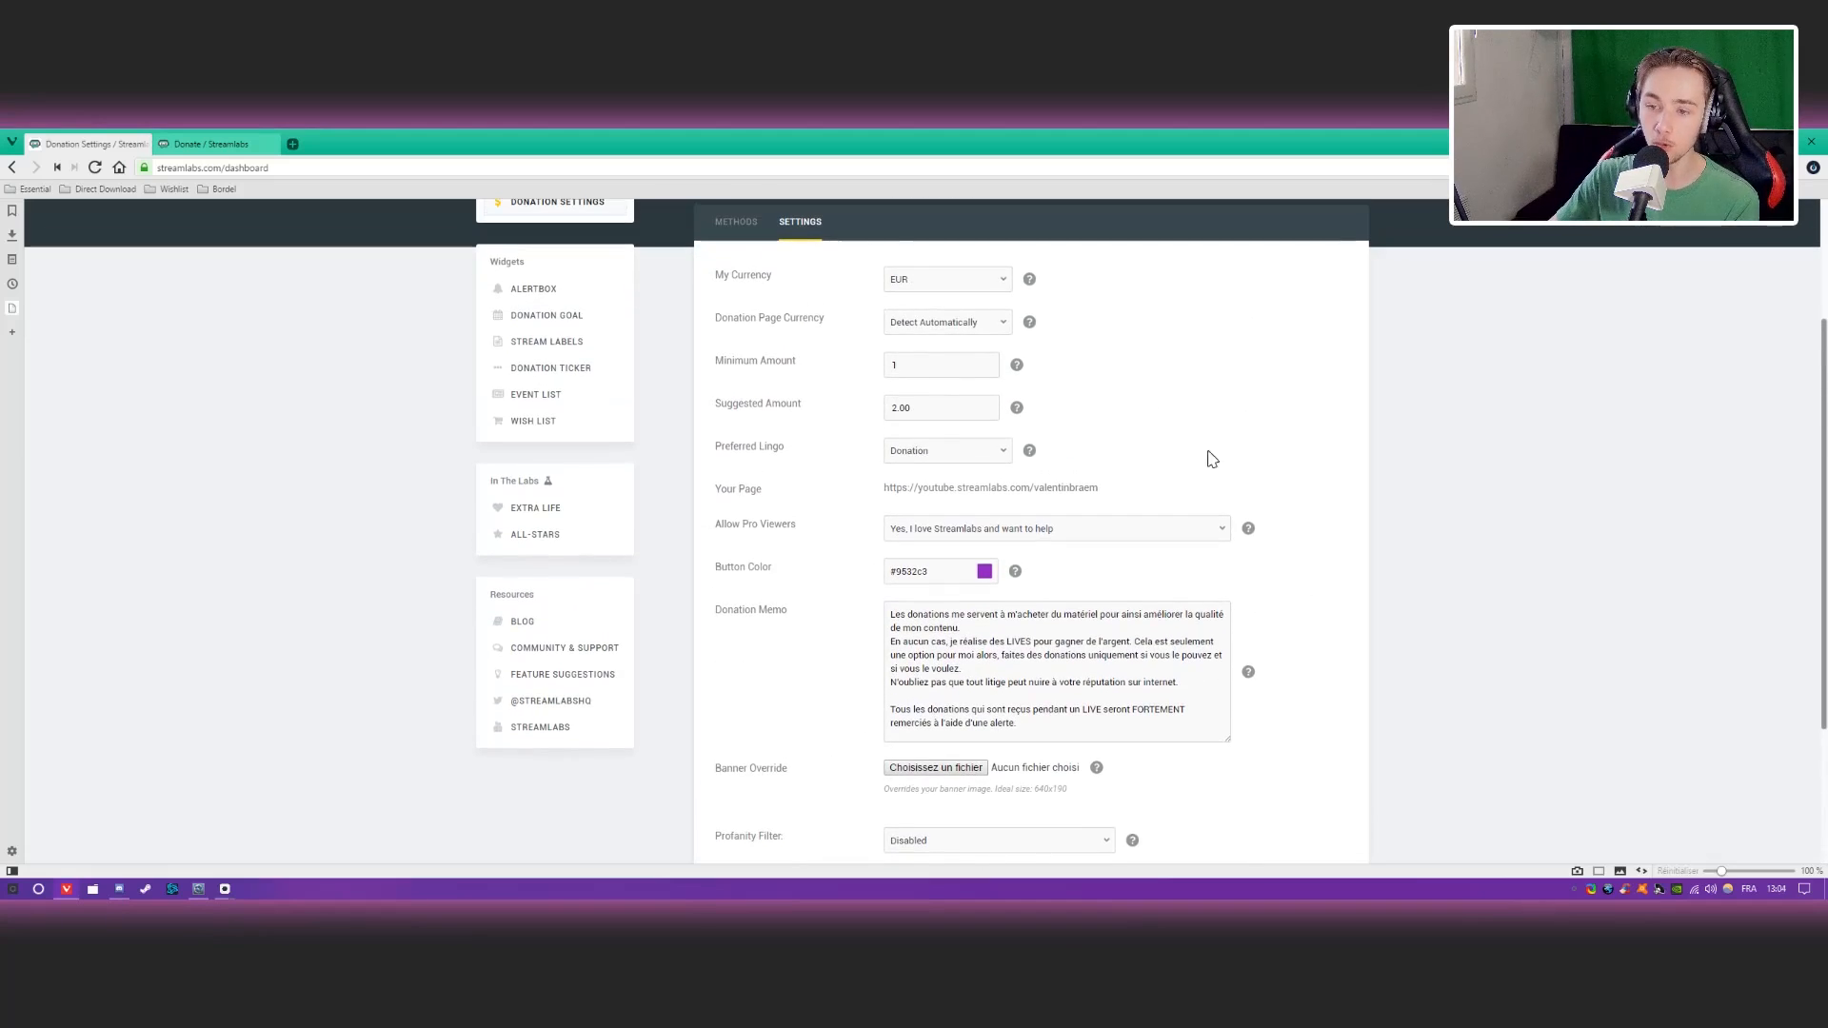
pyautogui.scroll(-3, 1002, 855)
pyautogui.click(1024, 803)
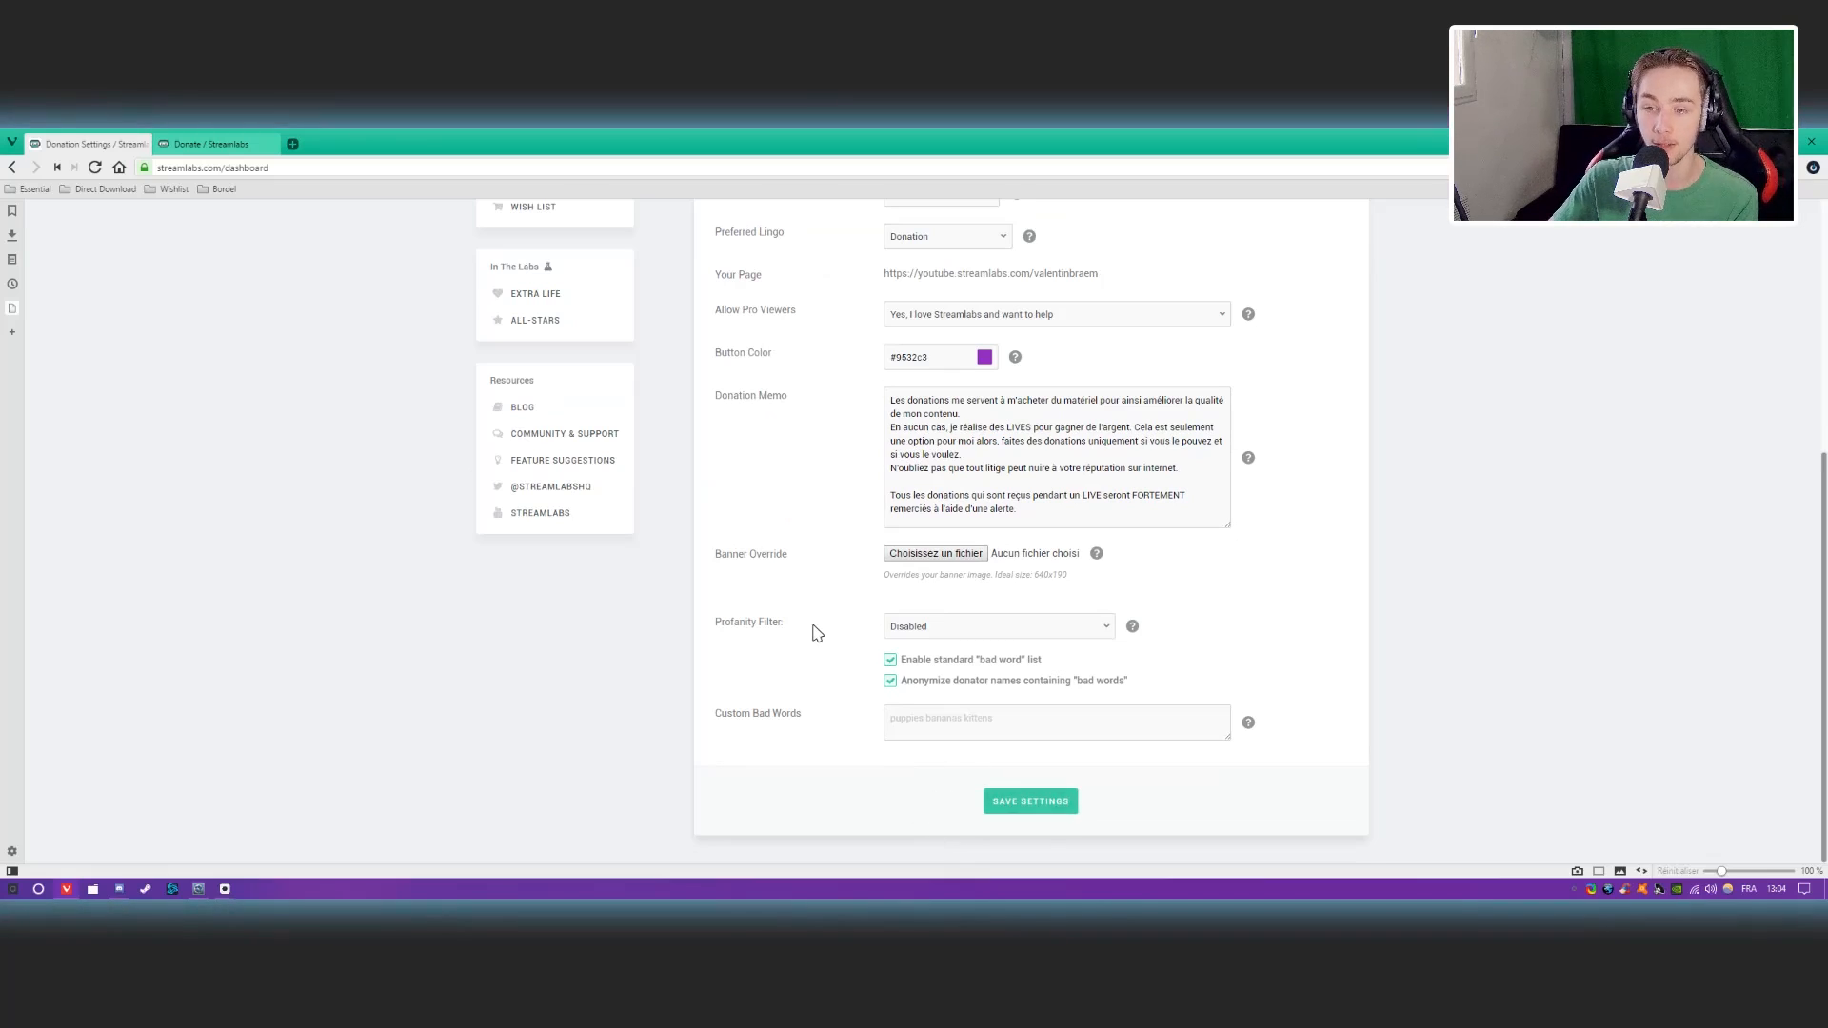
pyautogui.scroll(3, 812, 634)
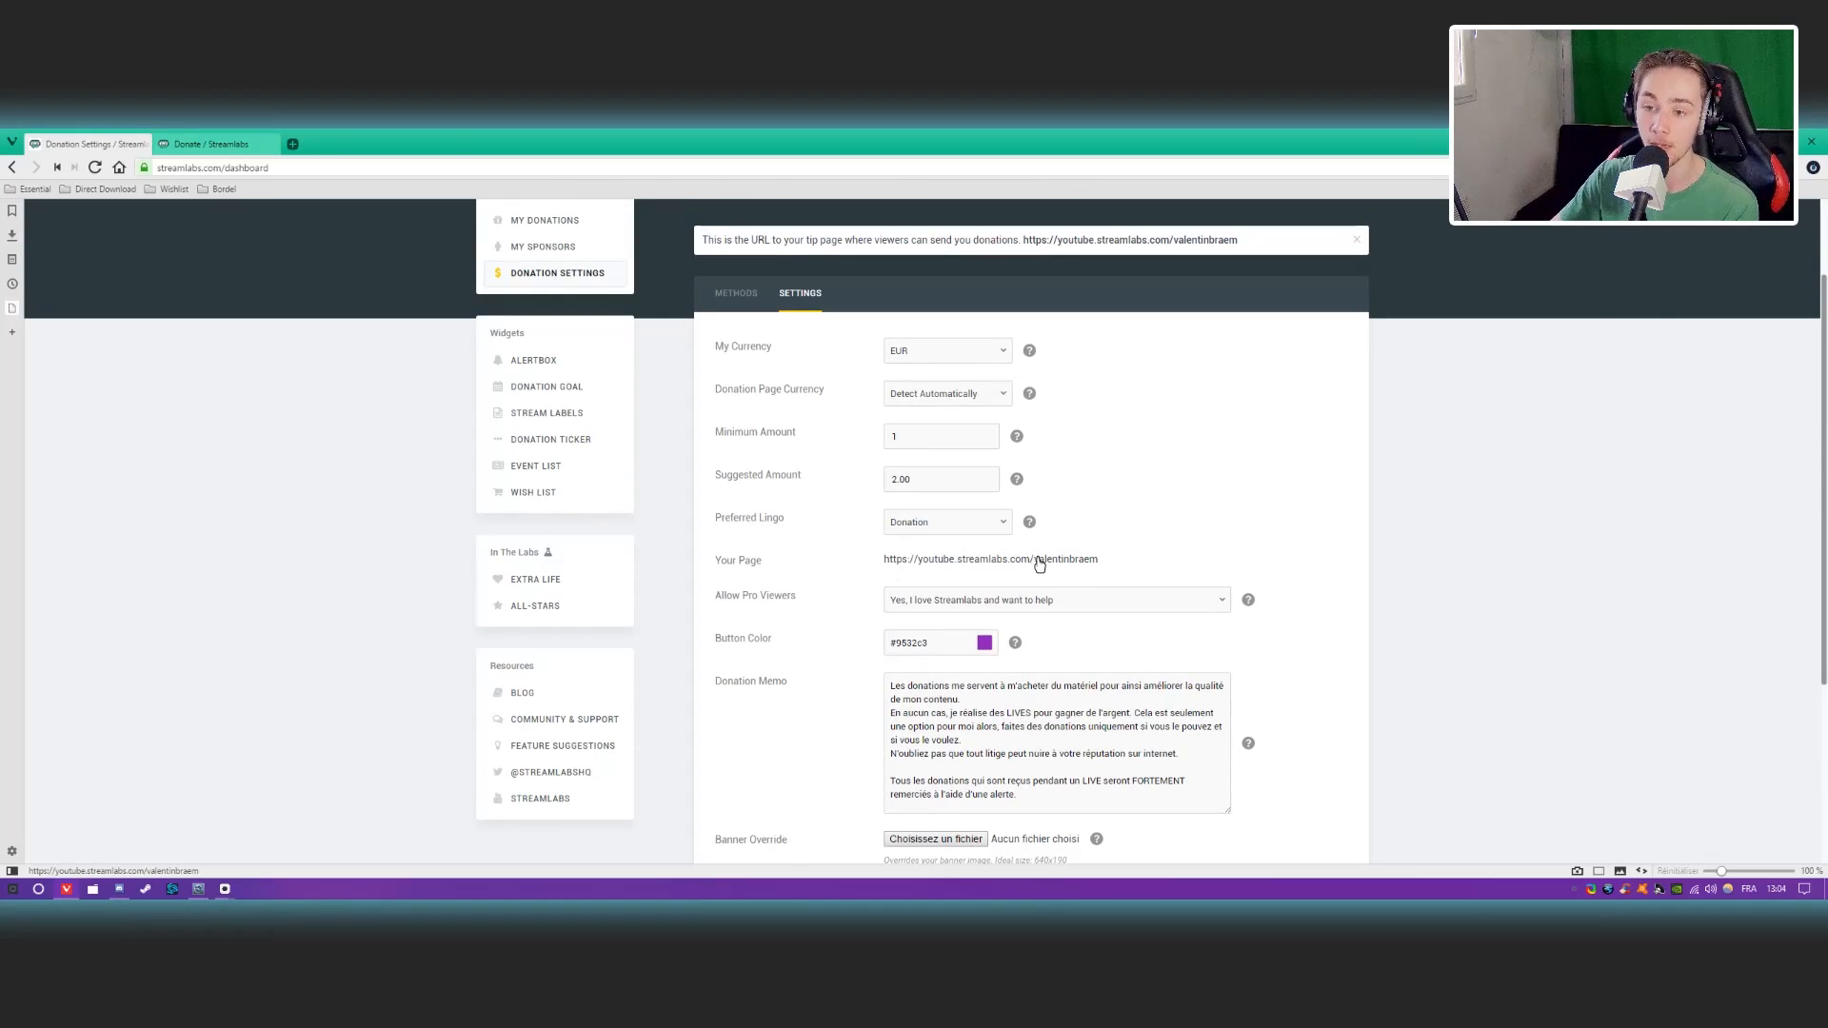
pyautogui.scroll(1, 812, 581)
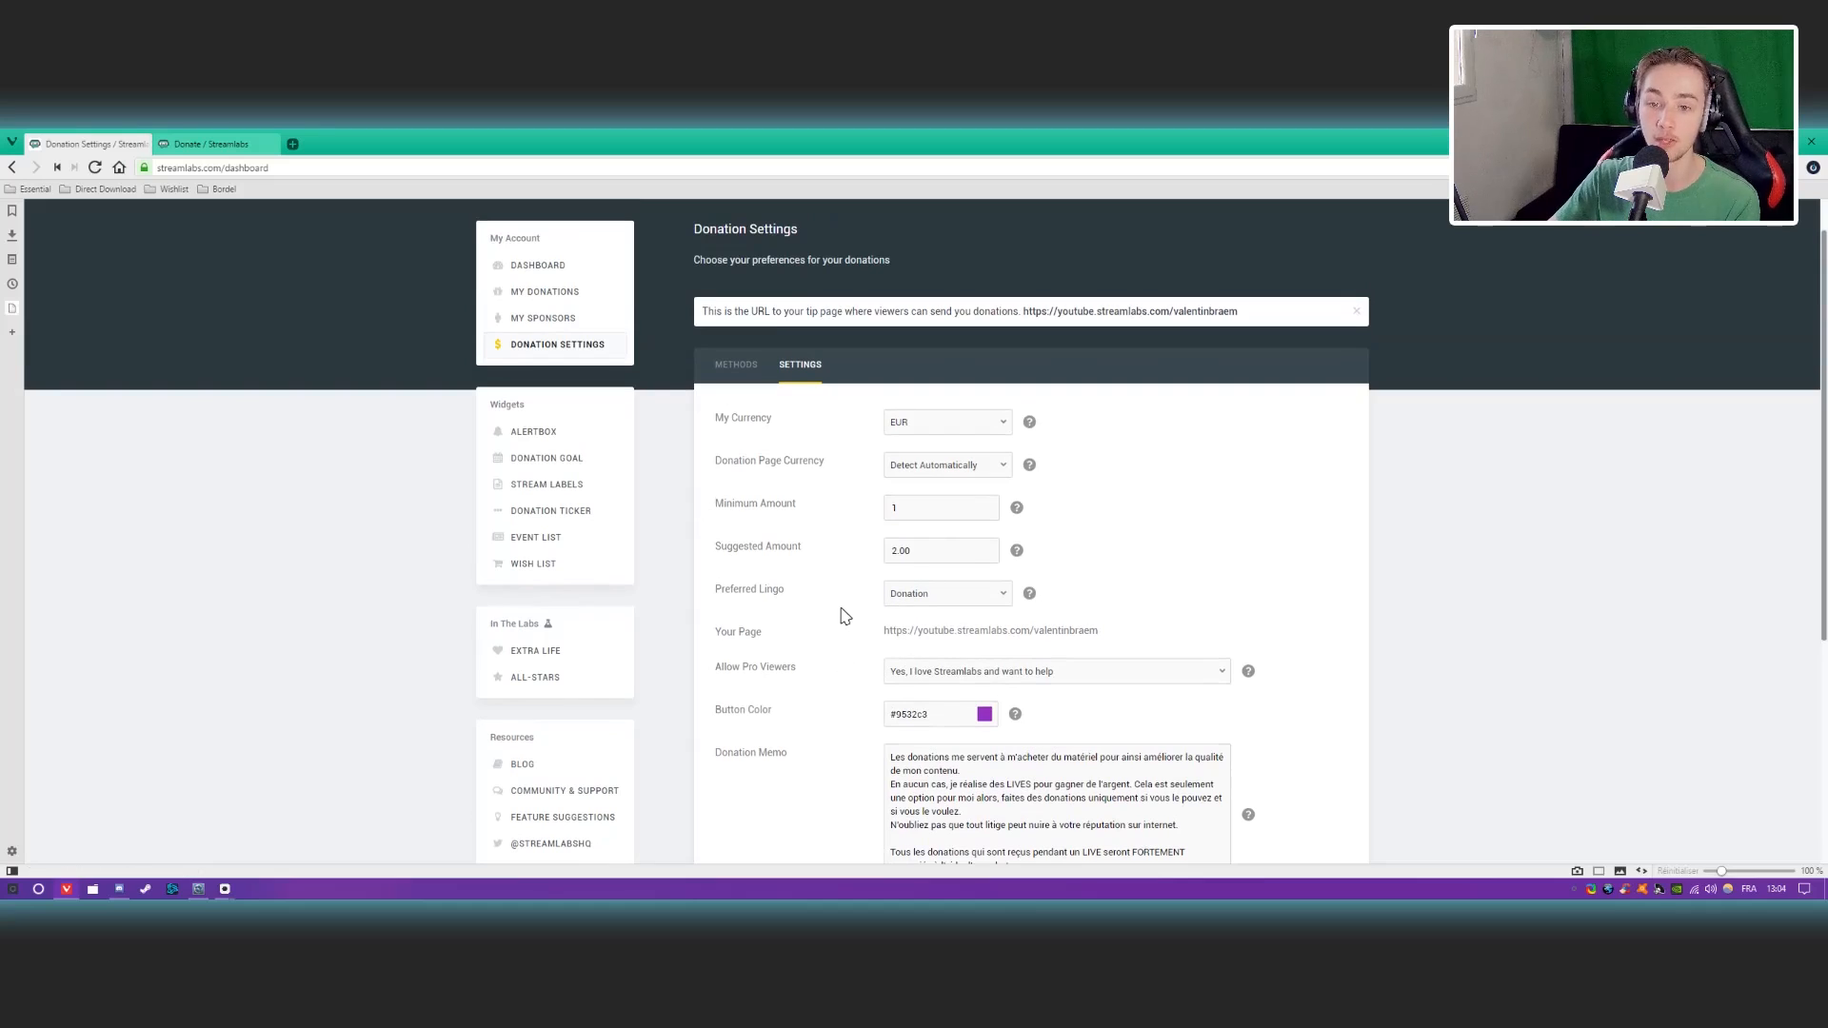
# Open the AlertBox widget and look over its test alerts and general settings.
pyautogui.scroll(1, 838, 615)
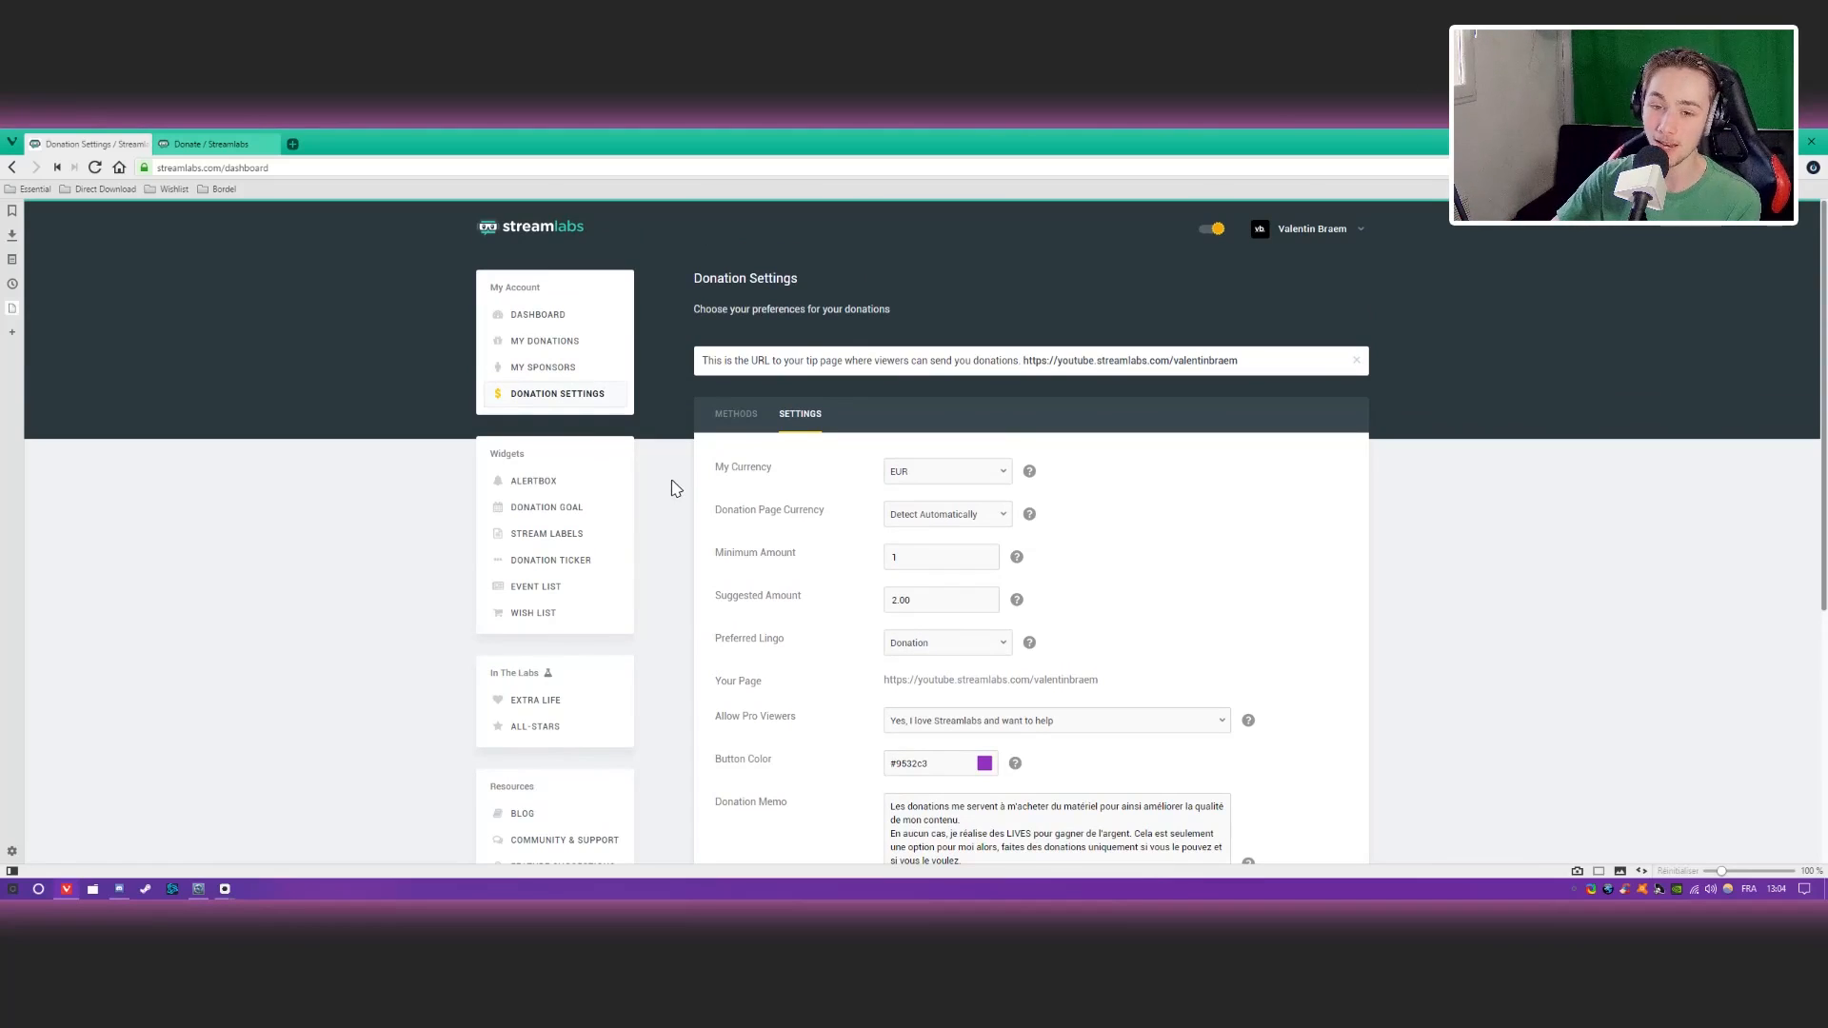
pyautogui.click(505, 487)
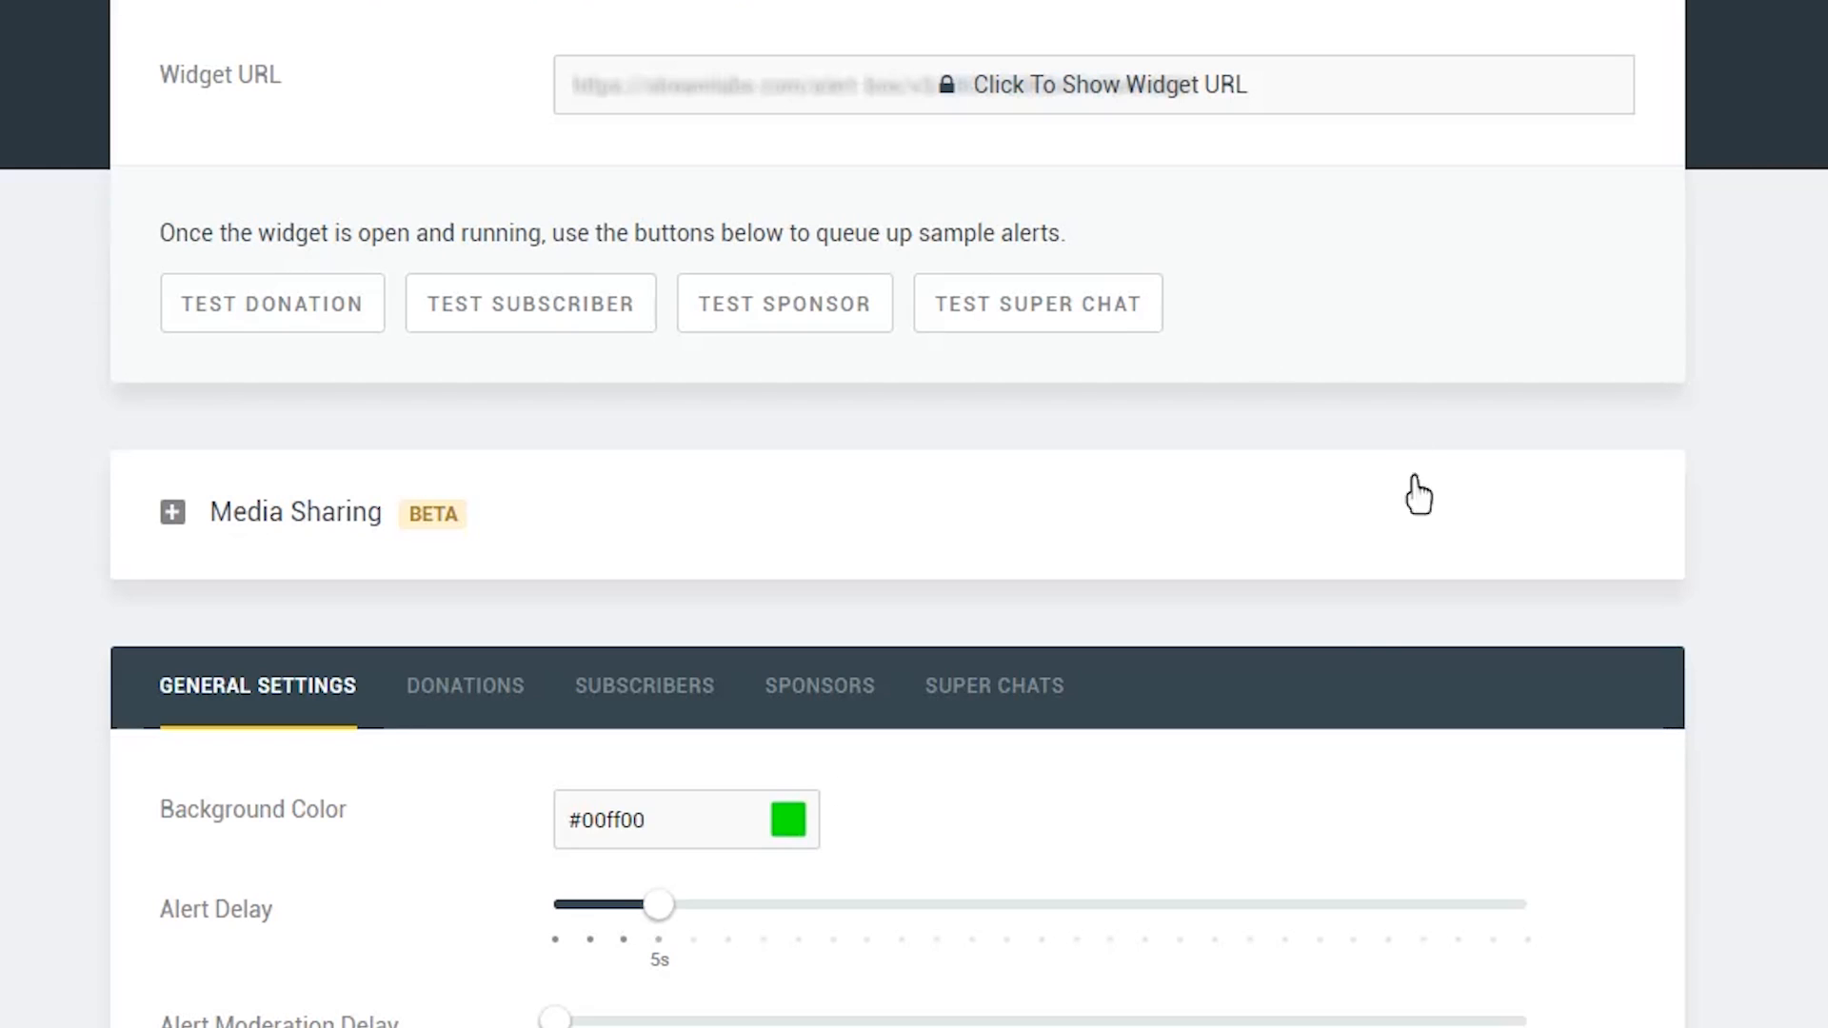
pyautogui.click(474, 703)
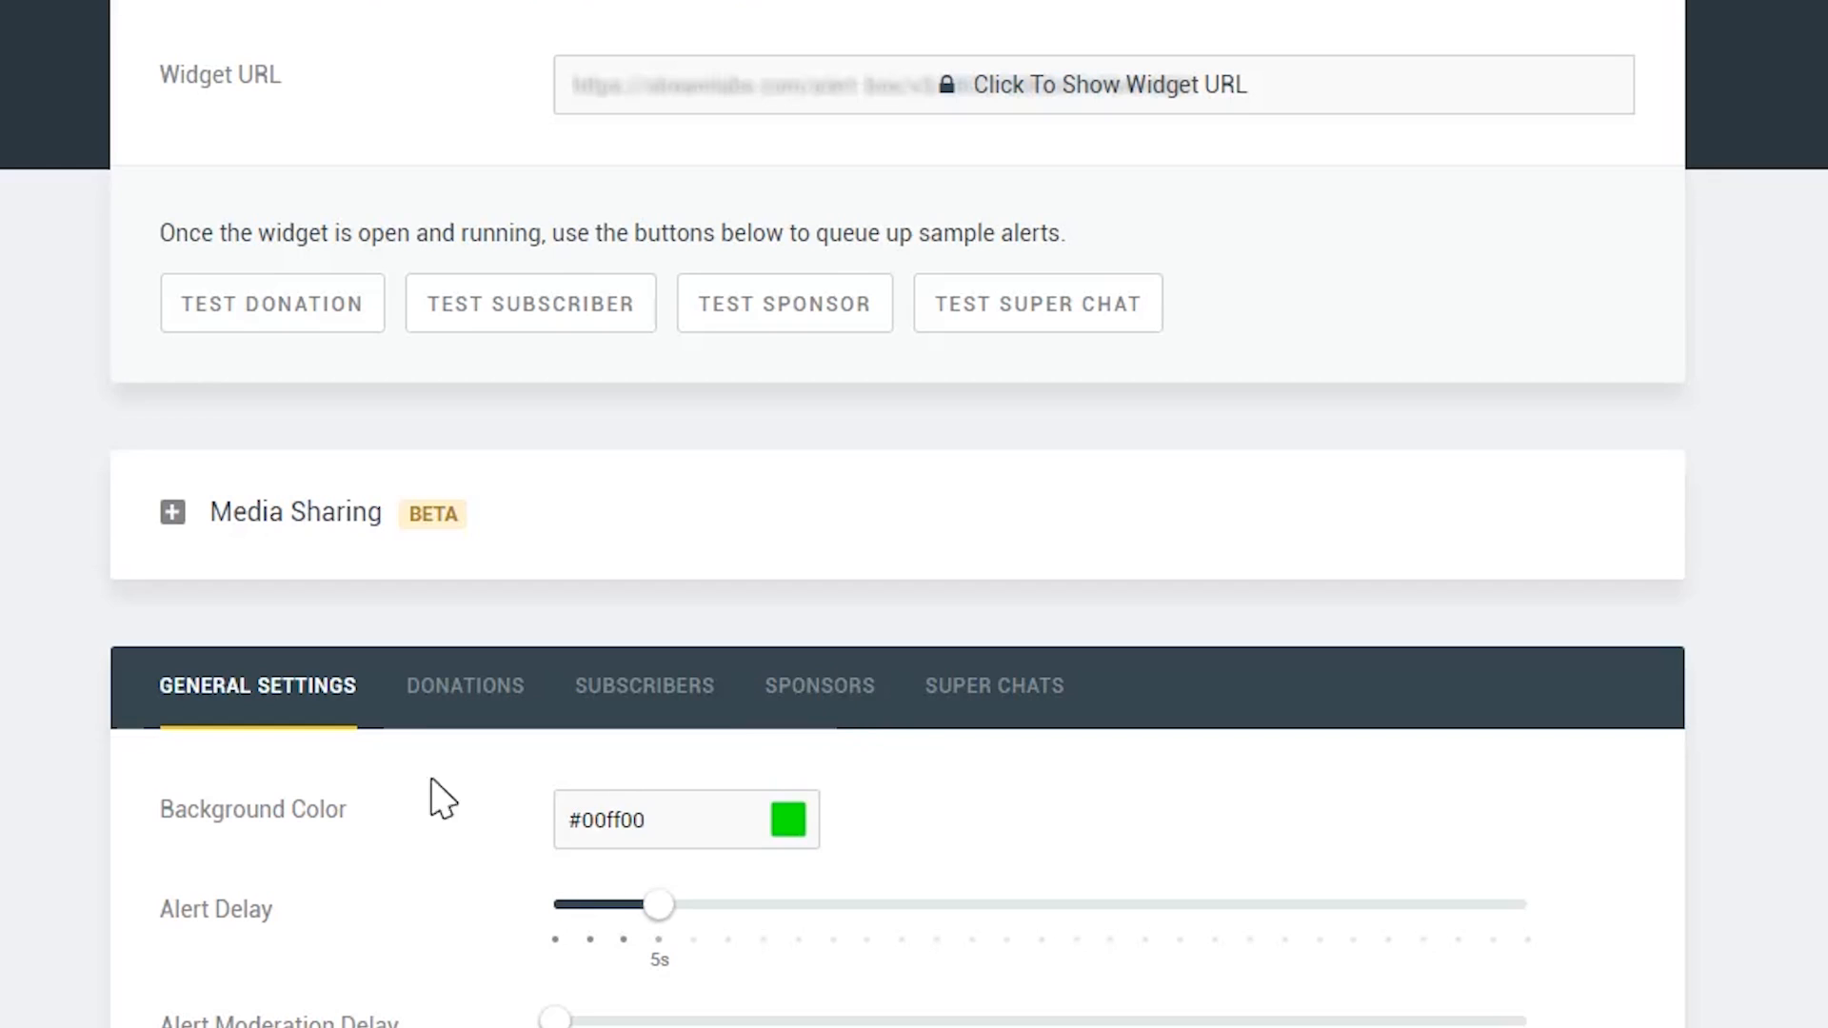
pyautogui.scroll(-3, 323, 799)
pyautogui.scroll(-2, 333, 776)
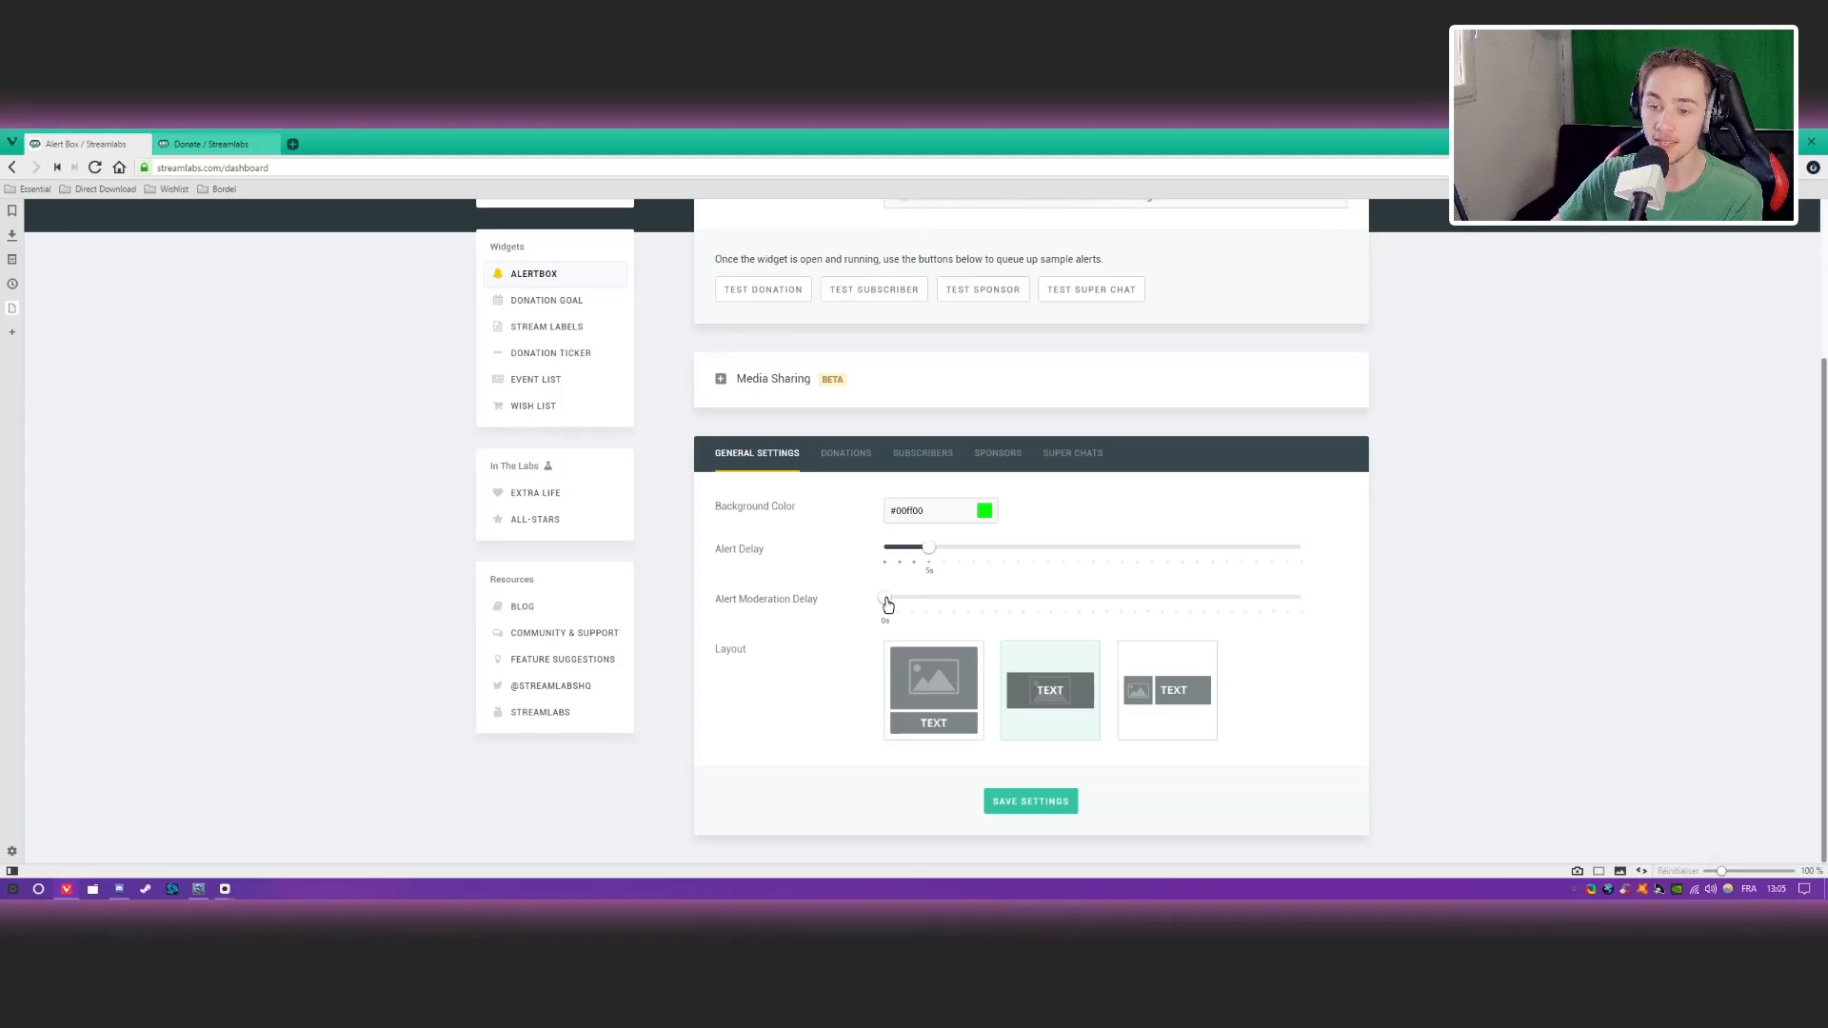
# Try an Alert Moderation Delay of 10 s and return it to 0 s.
pyautogui.moveTo(898, 606); pyautogui.dragTo(1026, 606)
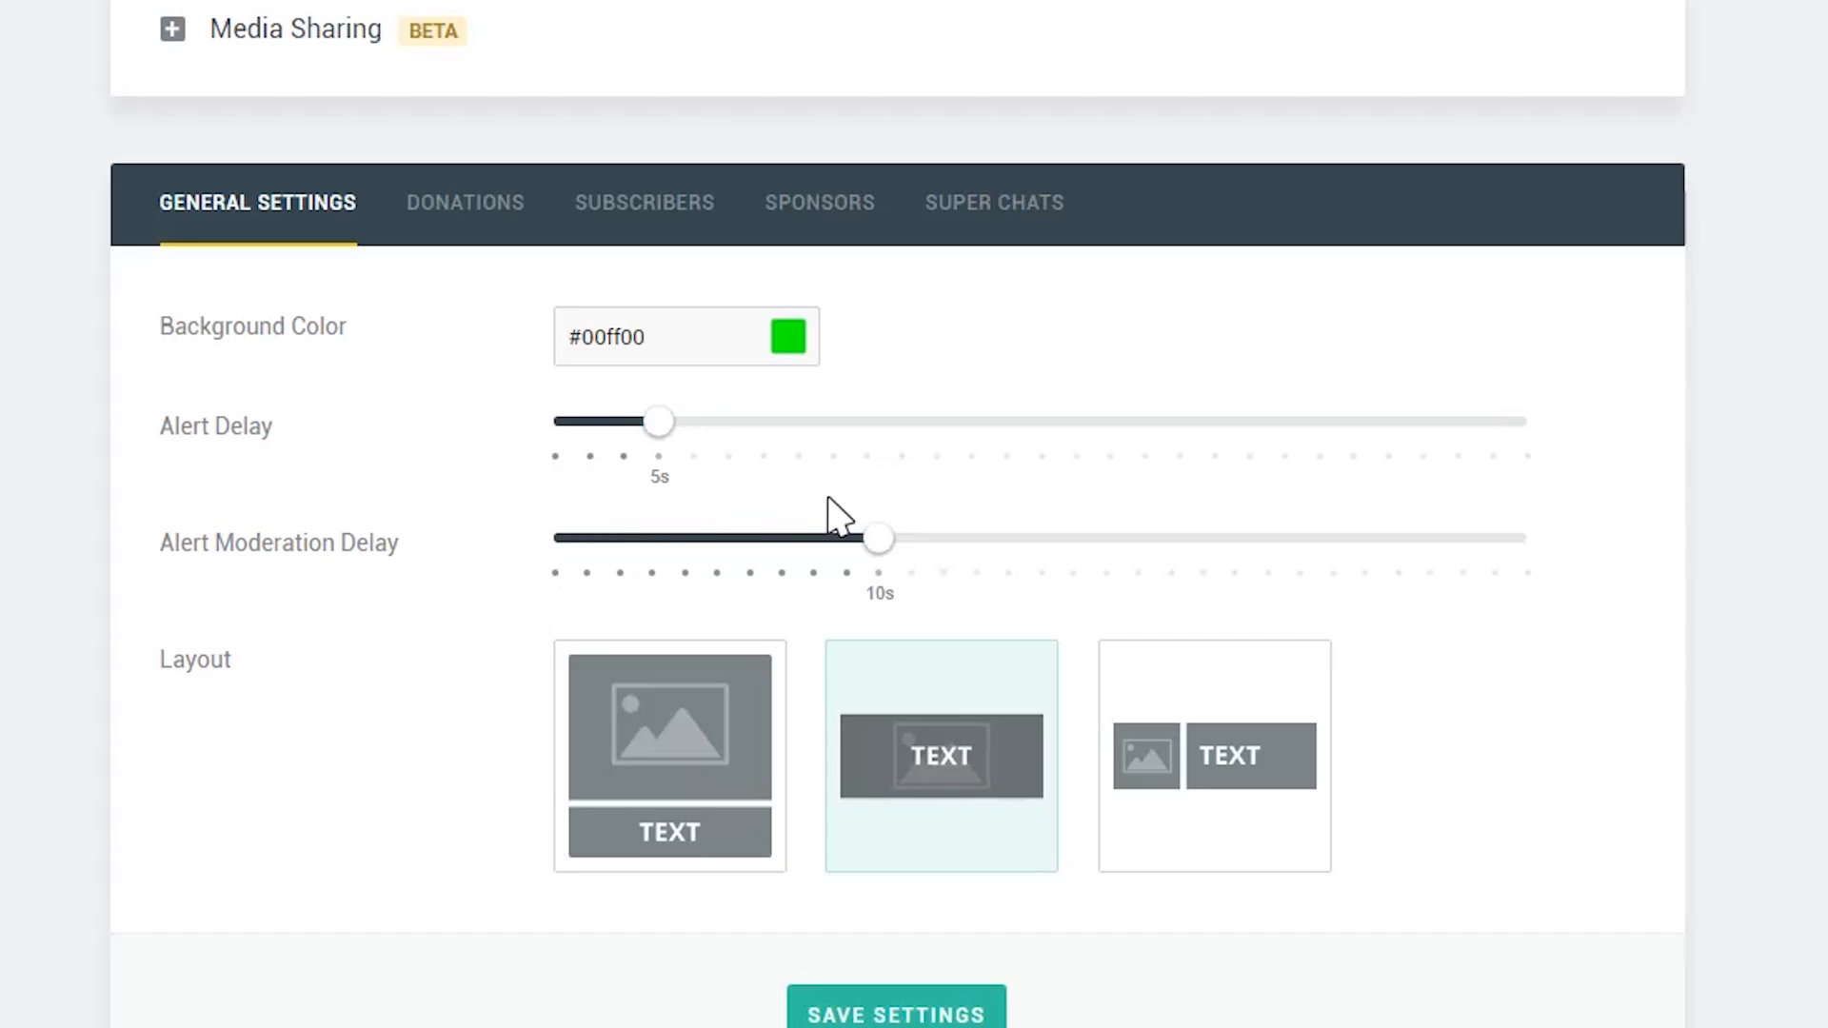
pyautogui.moveTo(878, 538); pyautogui.dragTo(503, 511)
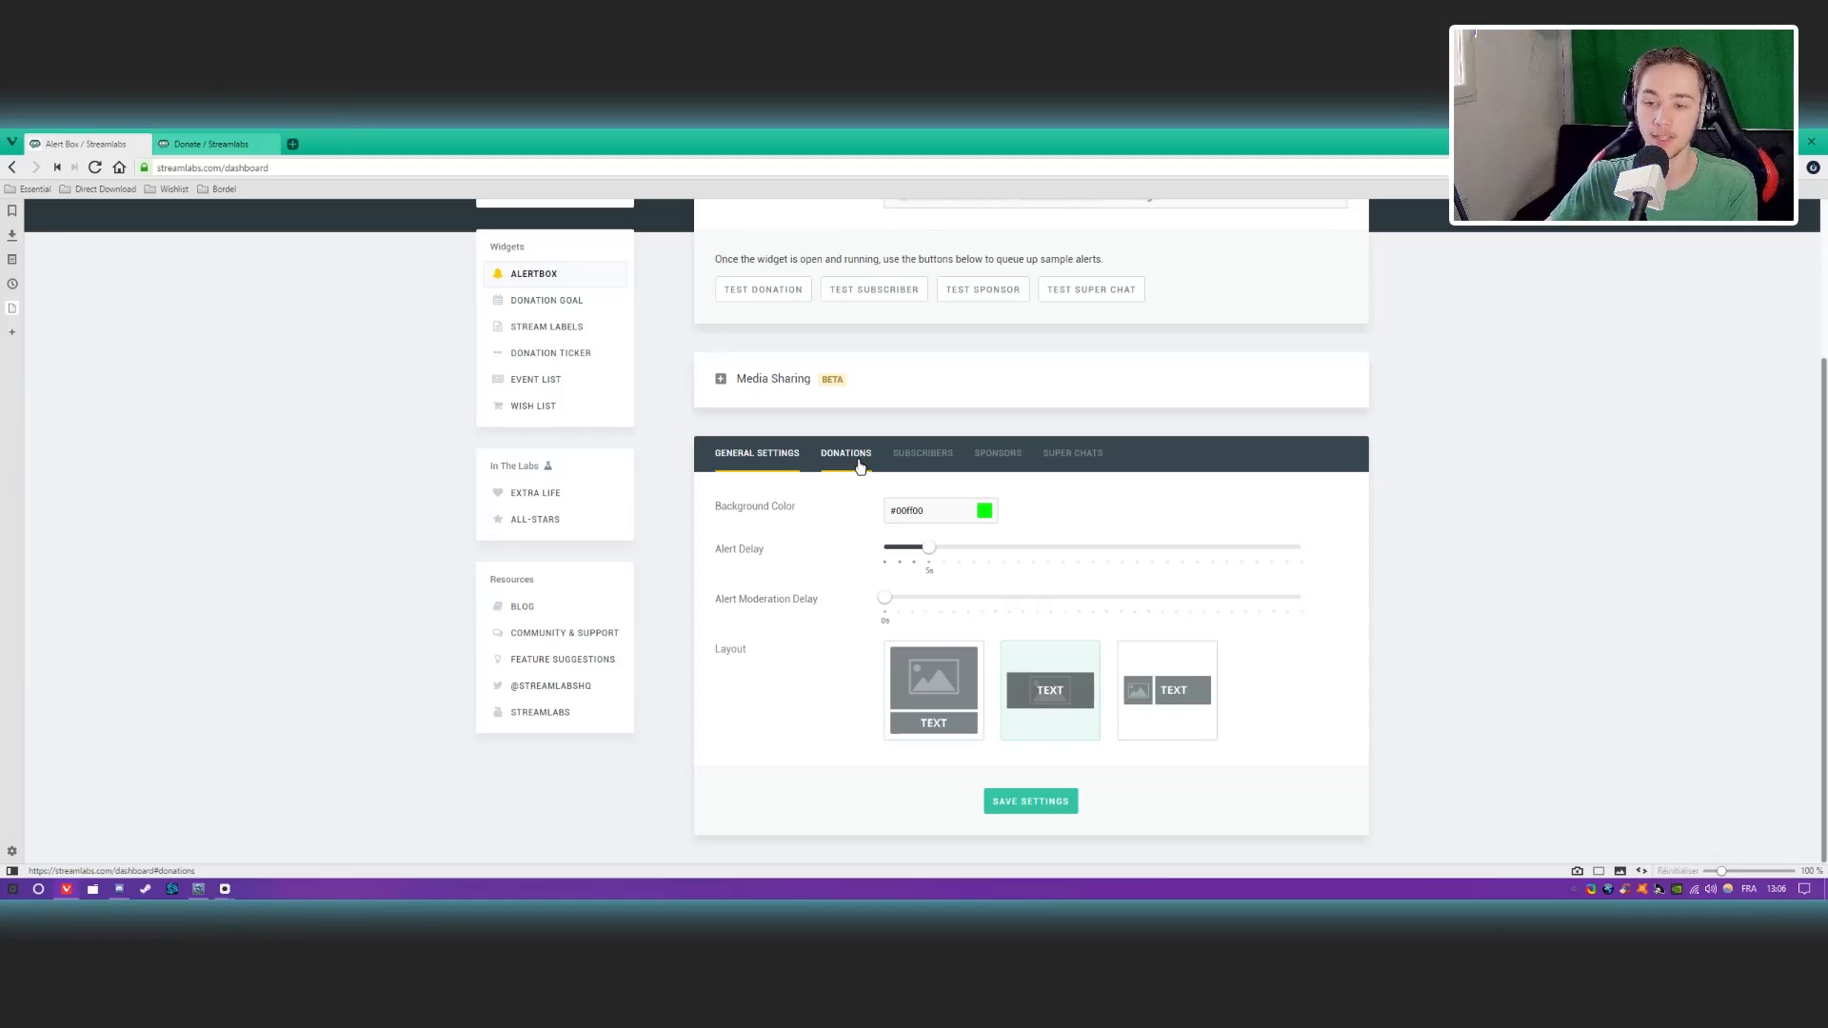
# Enable the subscriber alerts in the AlertBox's Subscribers settings.
pyautogui.click(928, 459)
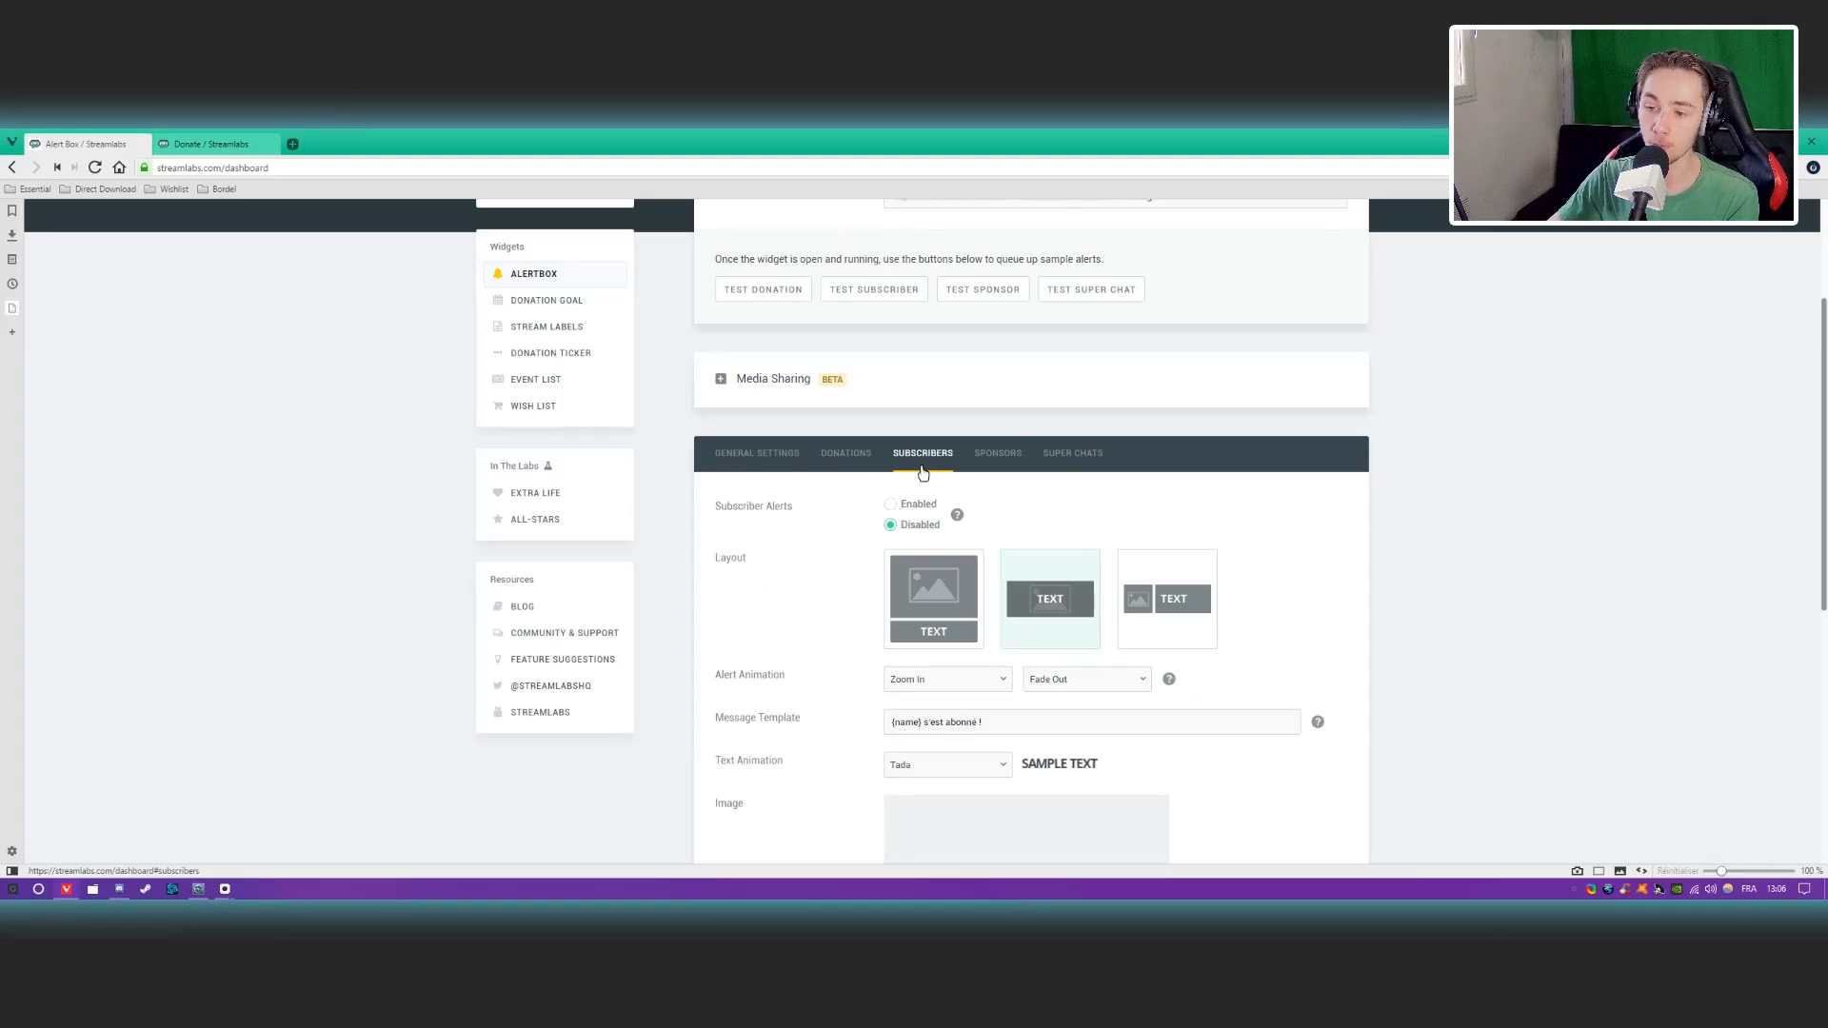
pyautogui.scroll(-1, 927, 466)
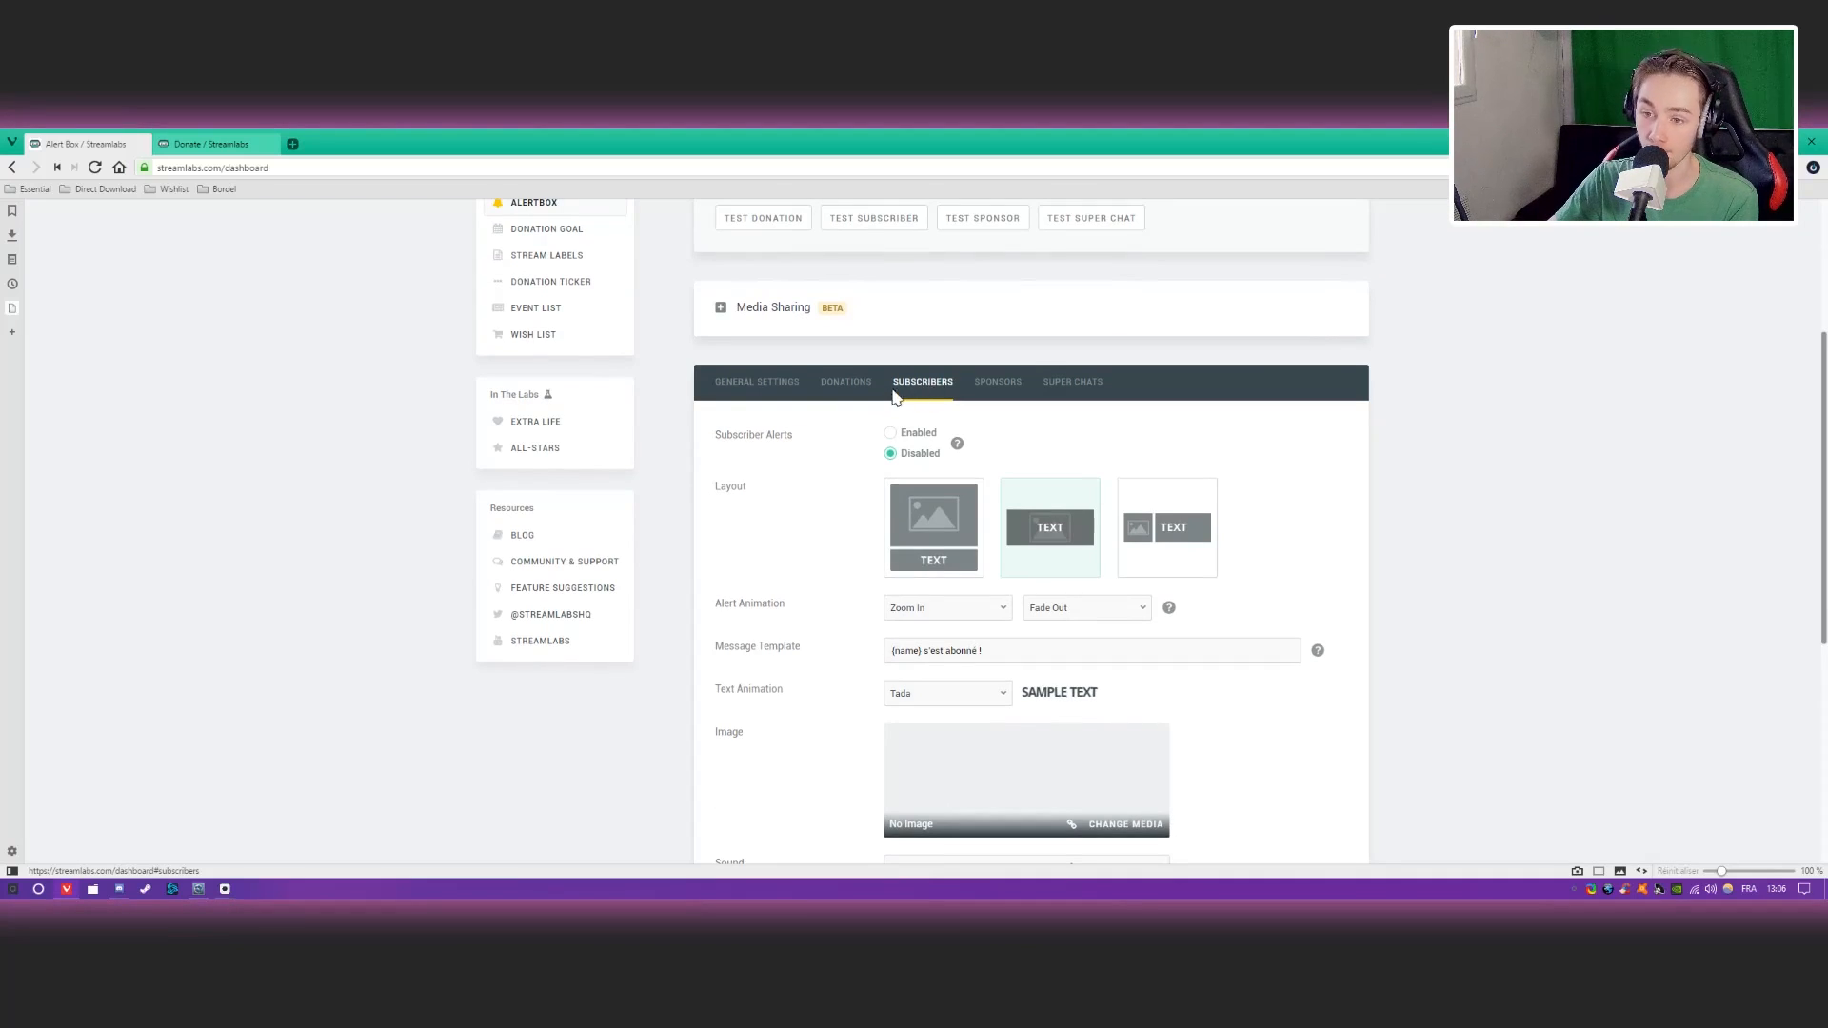
pyautogui.scroll(-1, 895, 395)
pyautogui.scroll(1, 914, 376)
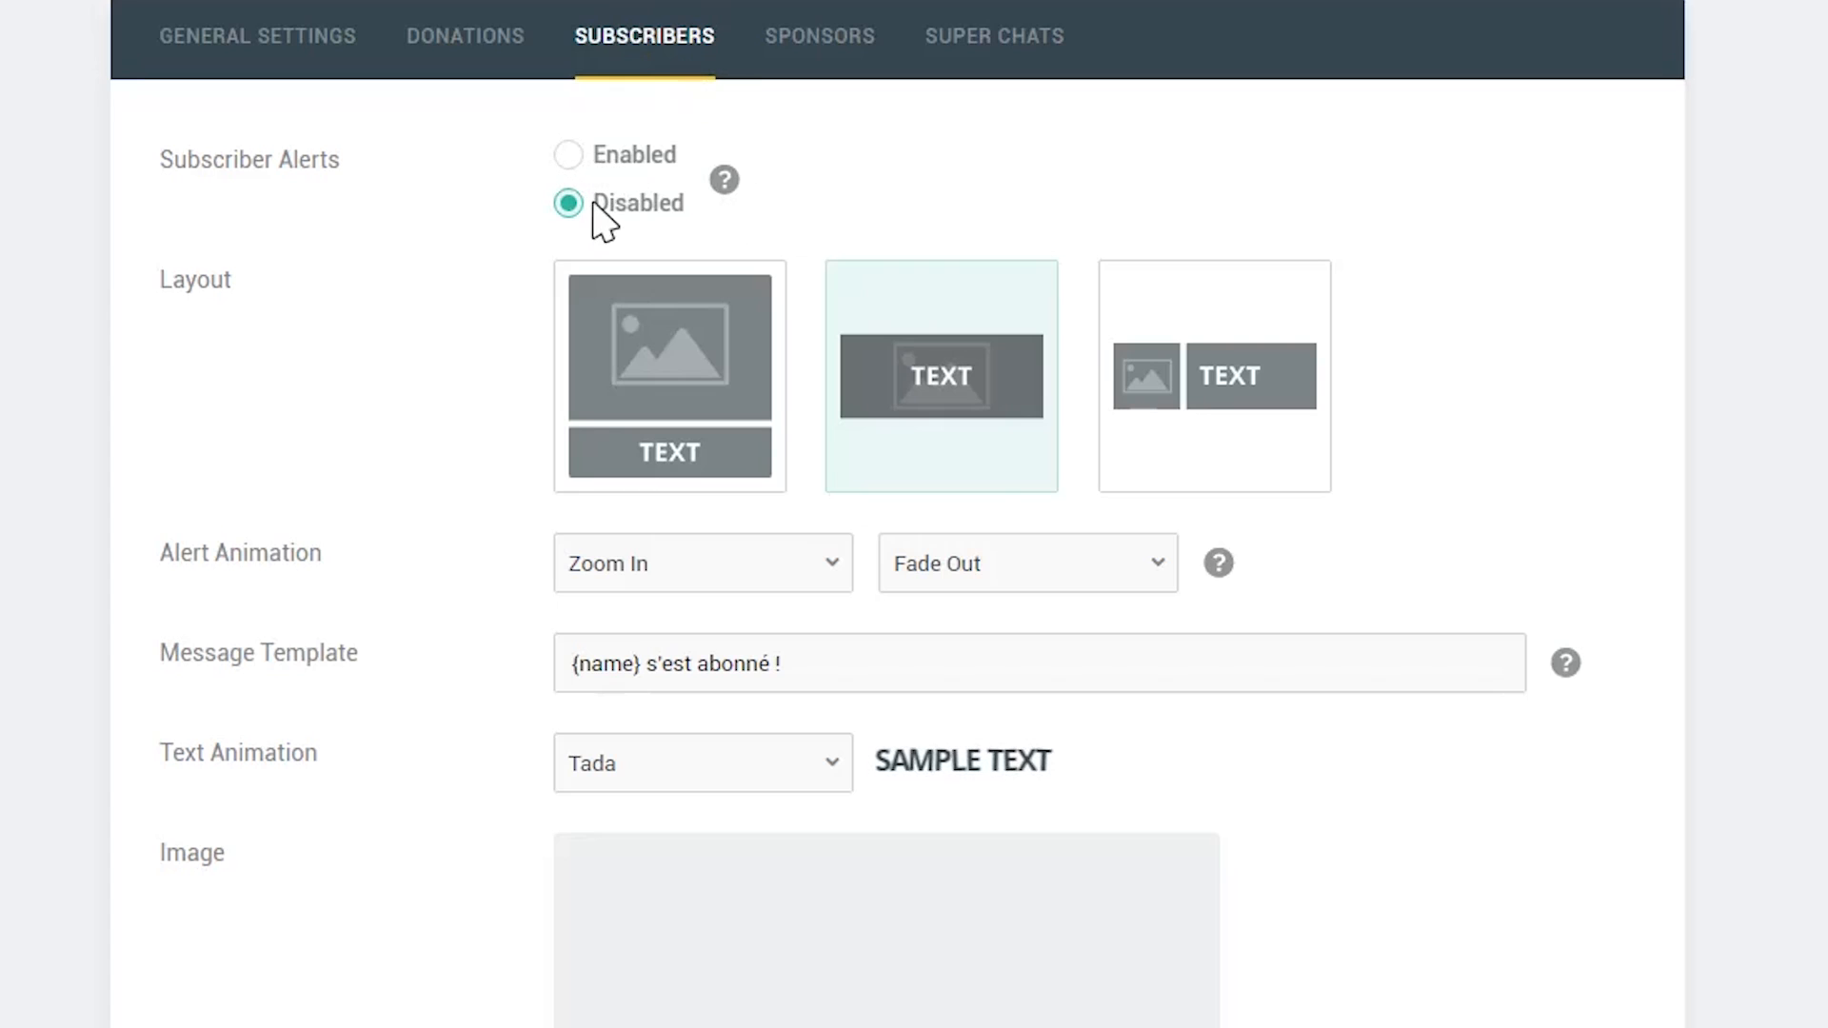
pyautogui.click(568, 157)
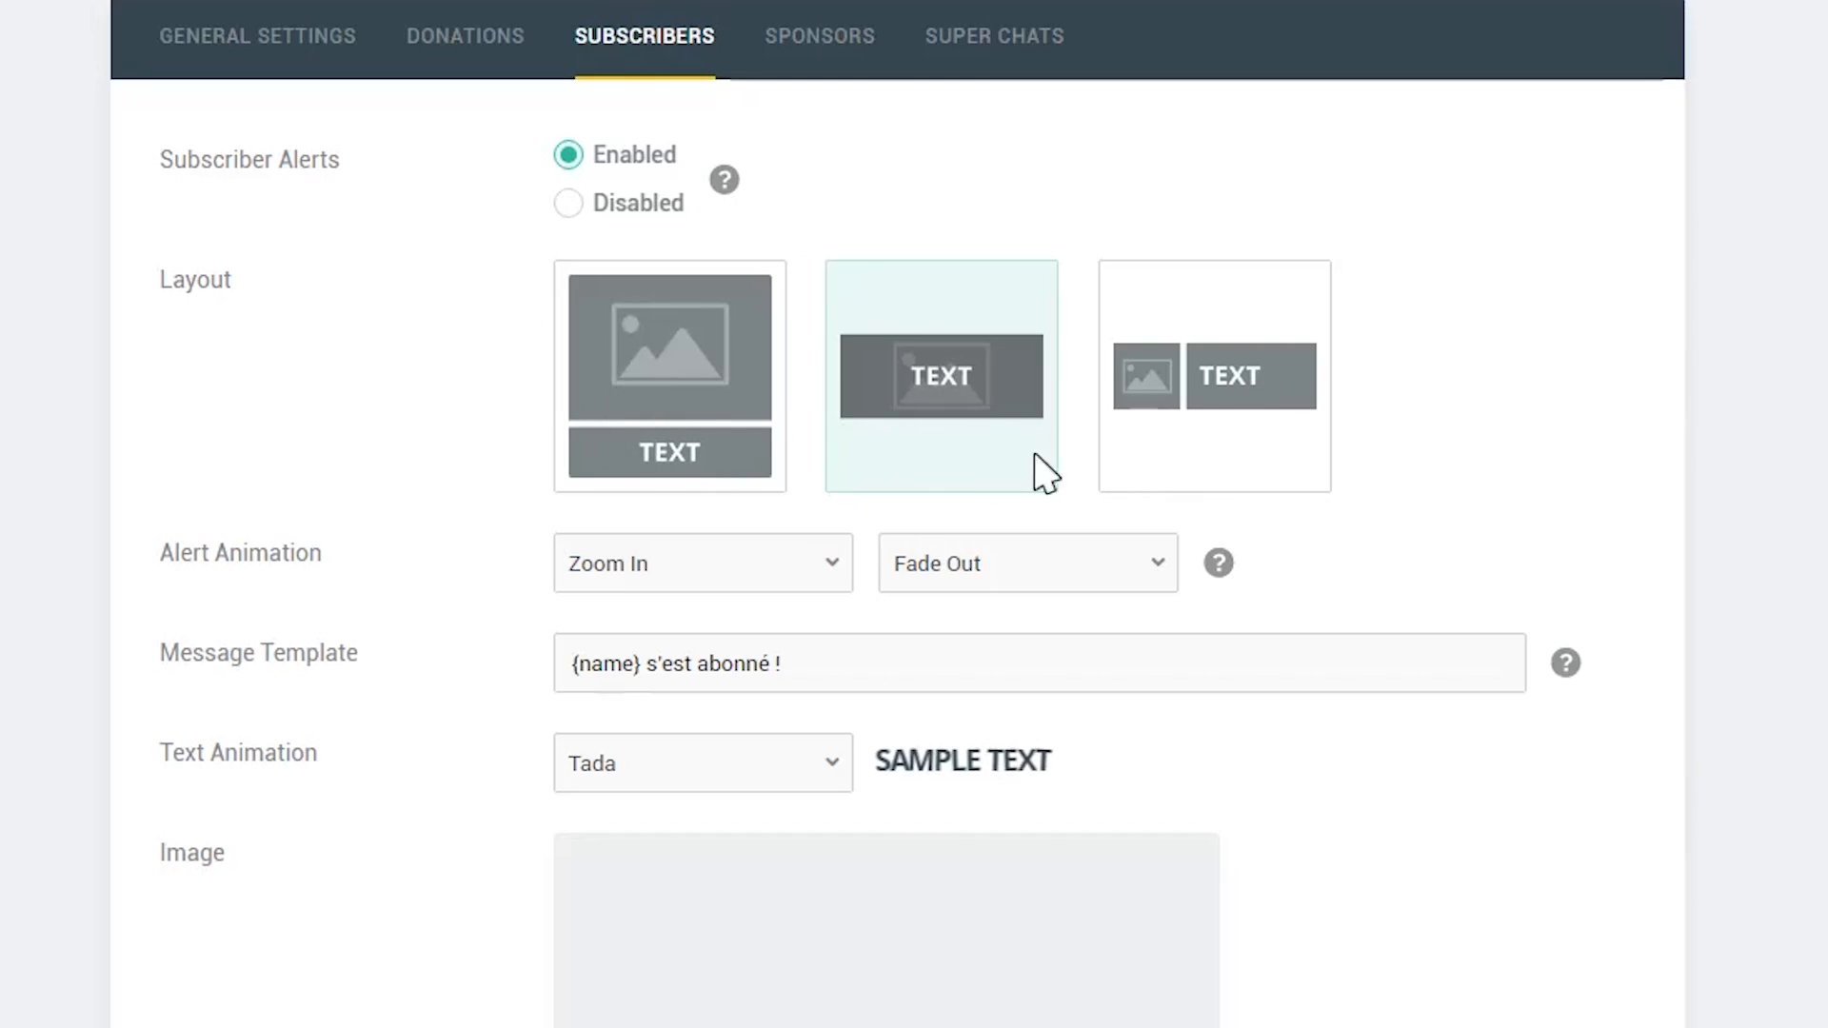
# Look through the available entrance animations for the subscriber alert, keeping the current choice.
pyautogui.scroll(-2, 407, 489)
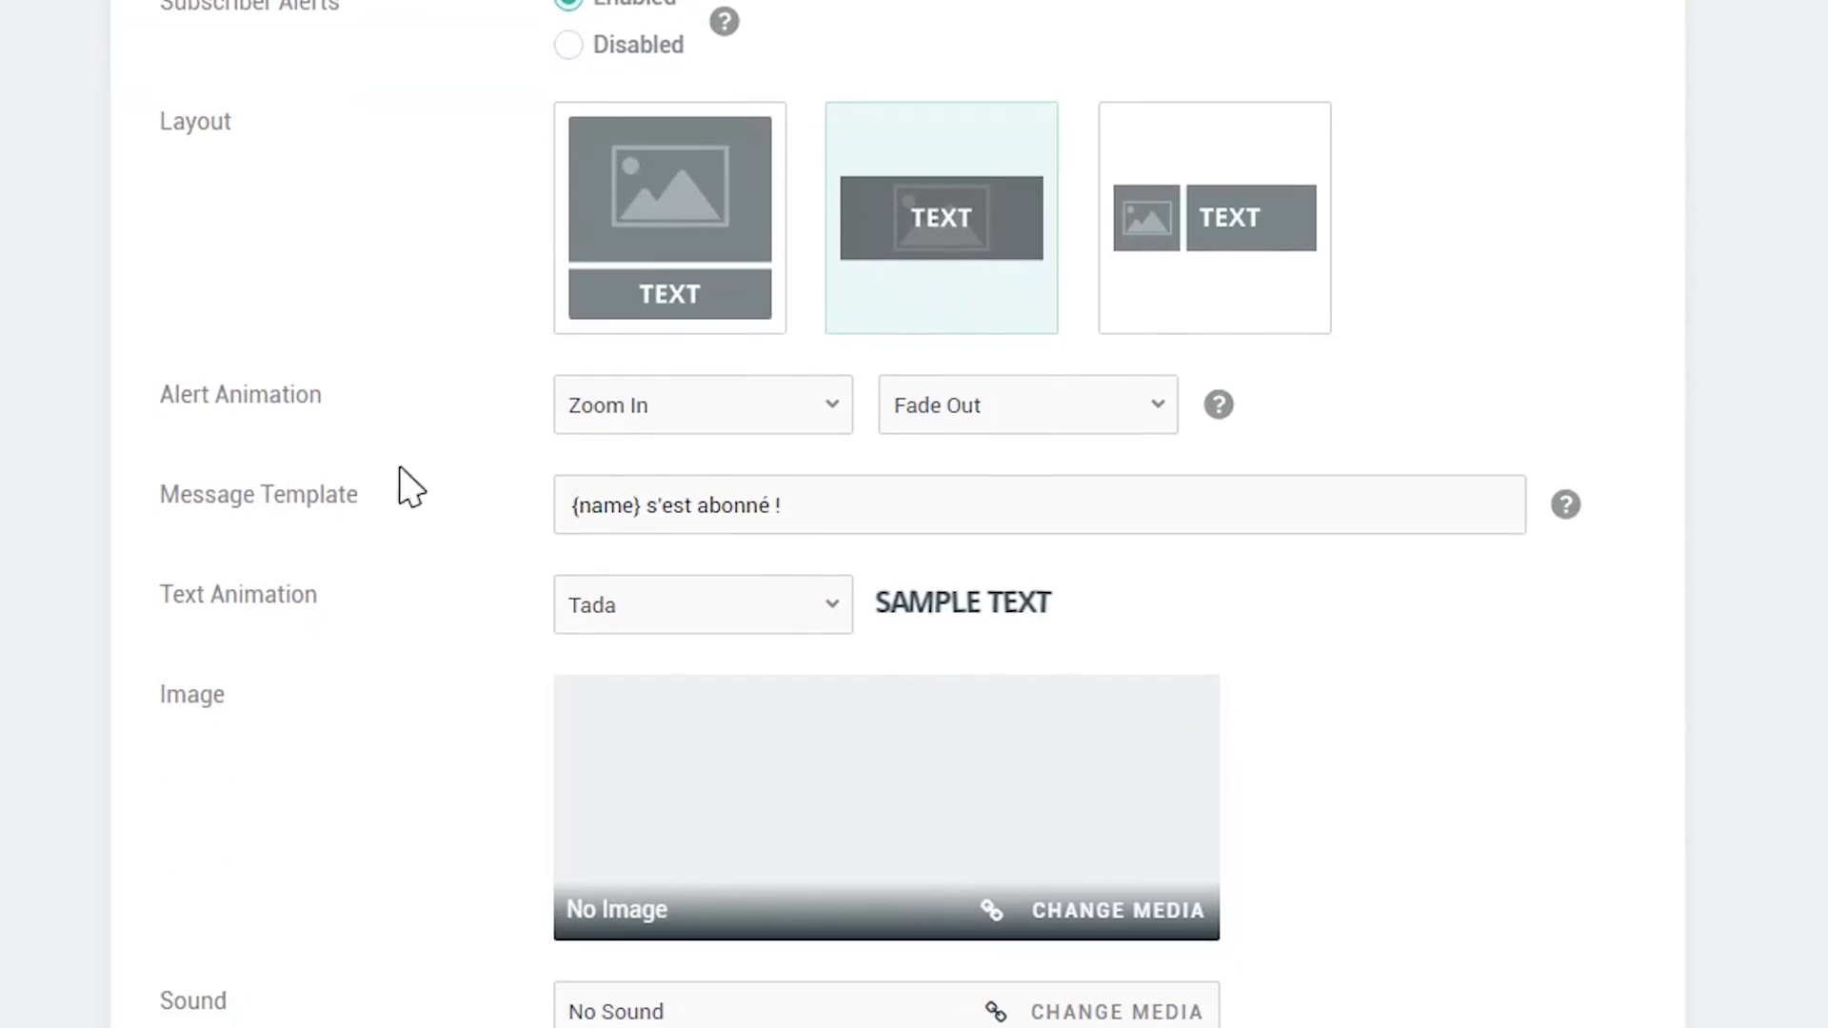
pyautogui.click(796, 416)
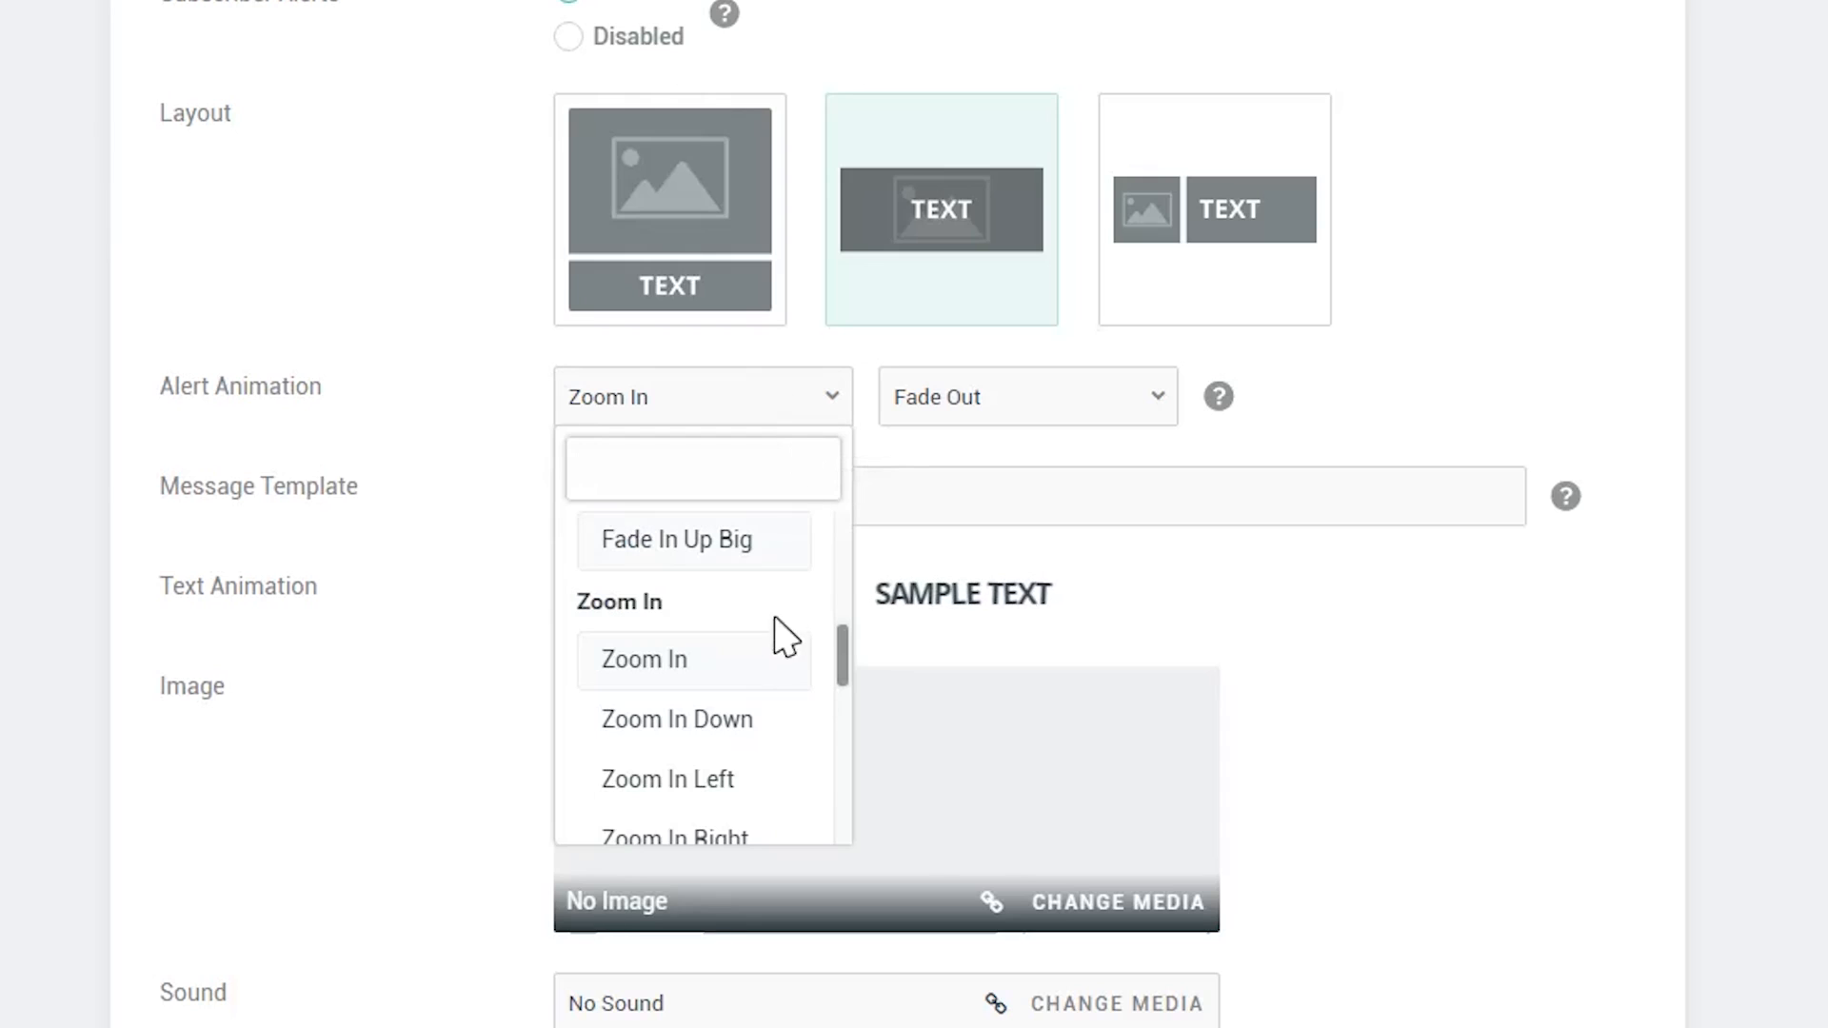
pyautogui.scroll(5, 751, 705)
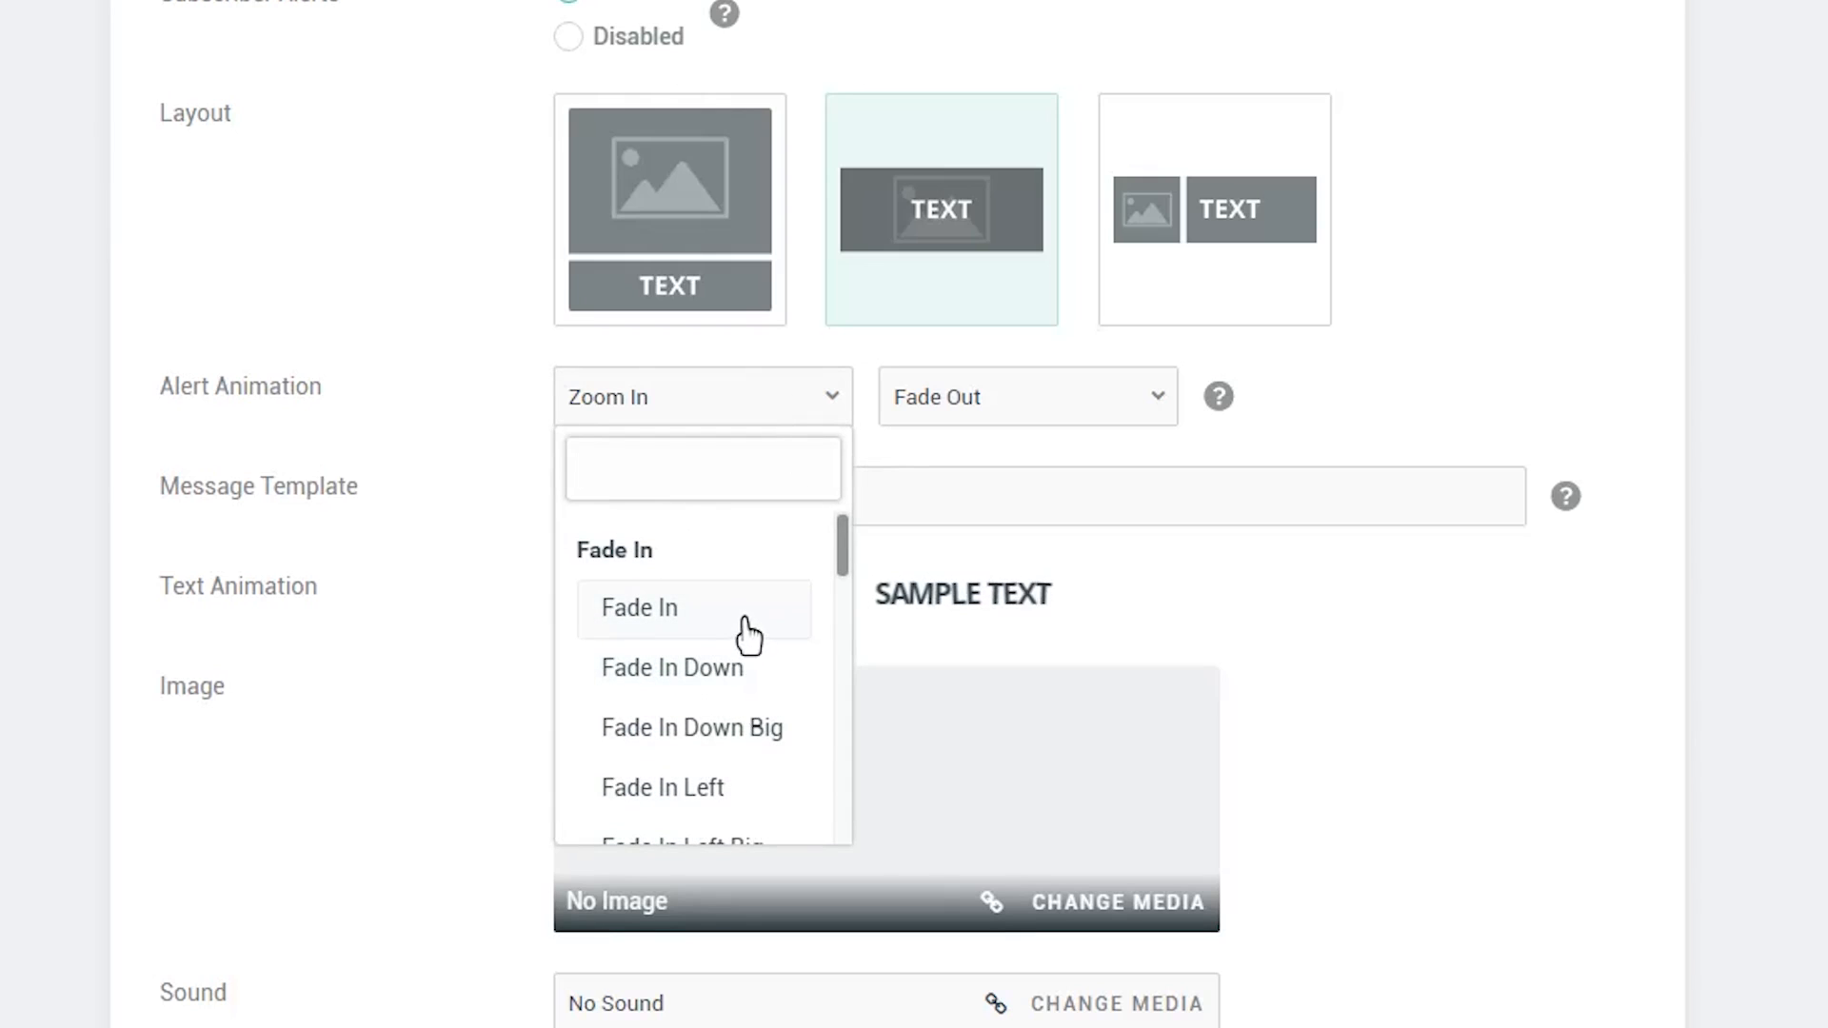
pyautogui.scroll(-3, 751, 643)
pyautogui.scroll(-8, 749, 655)
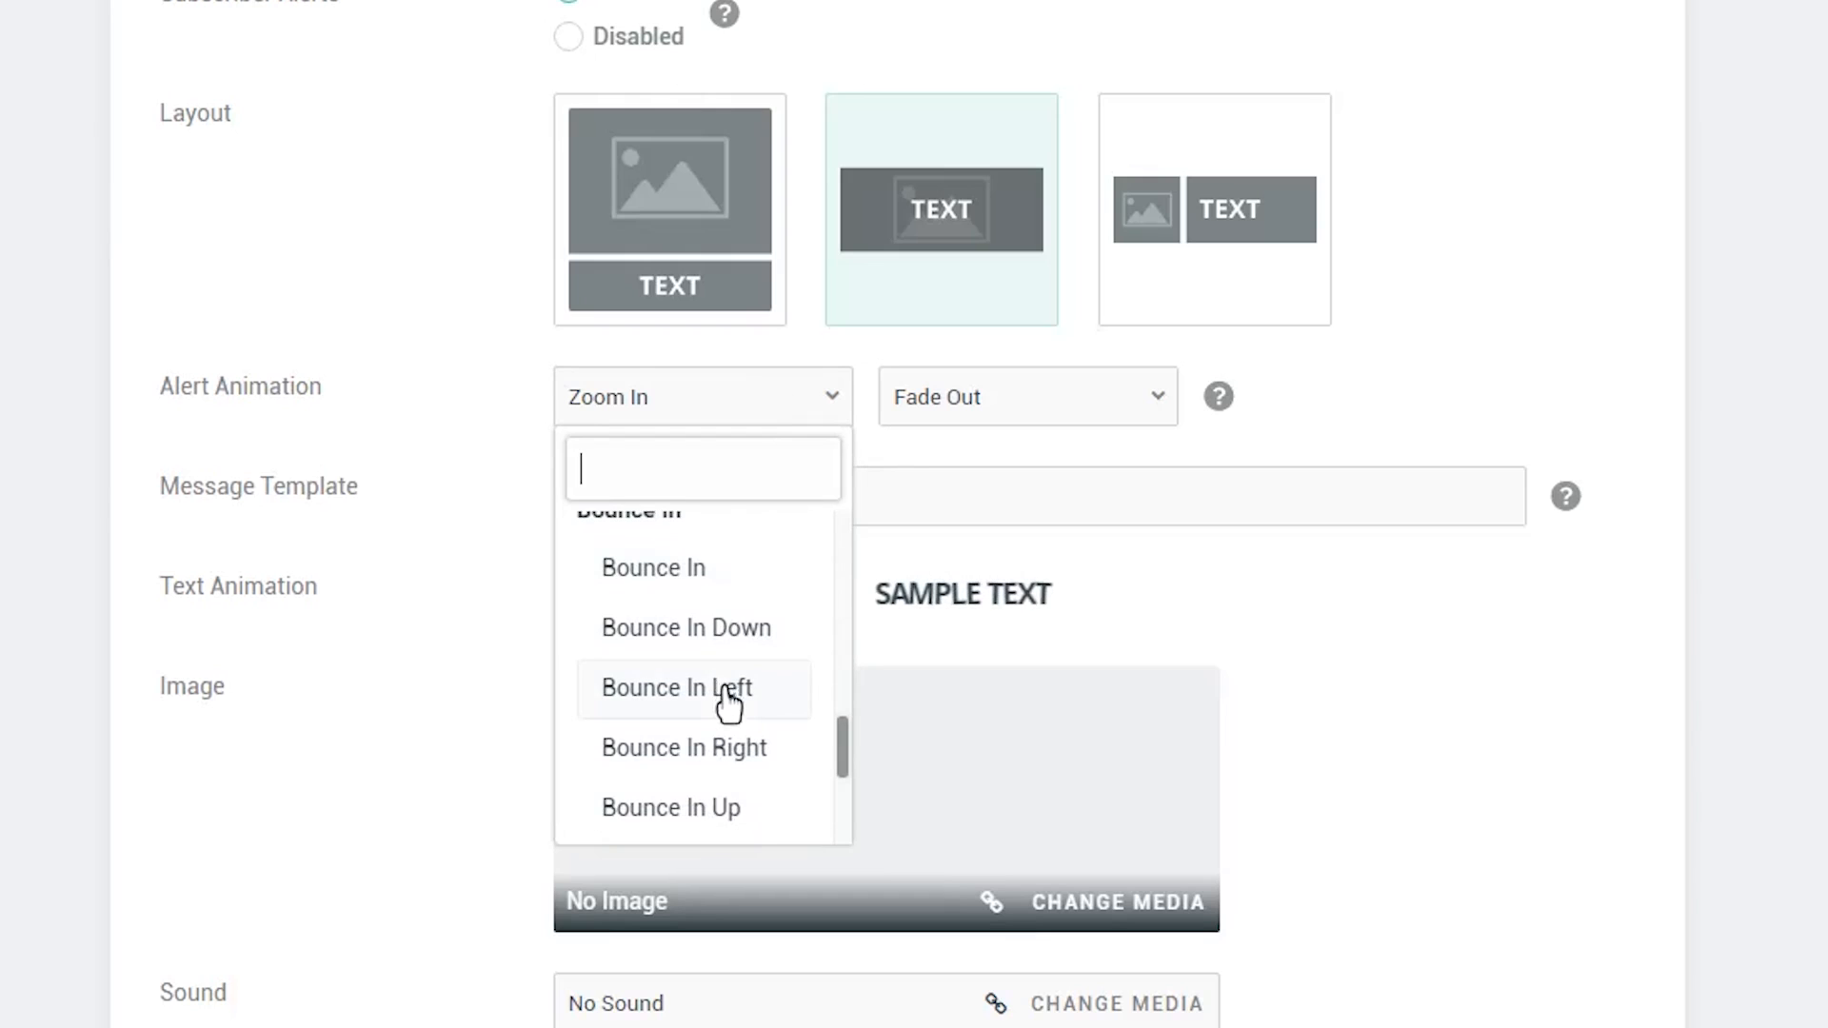
pyautogui.scroll(-5, 748, 645)
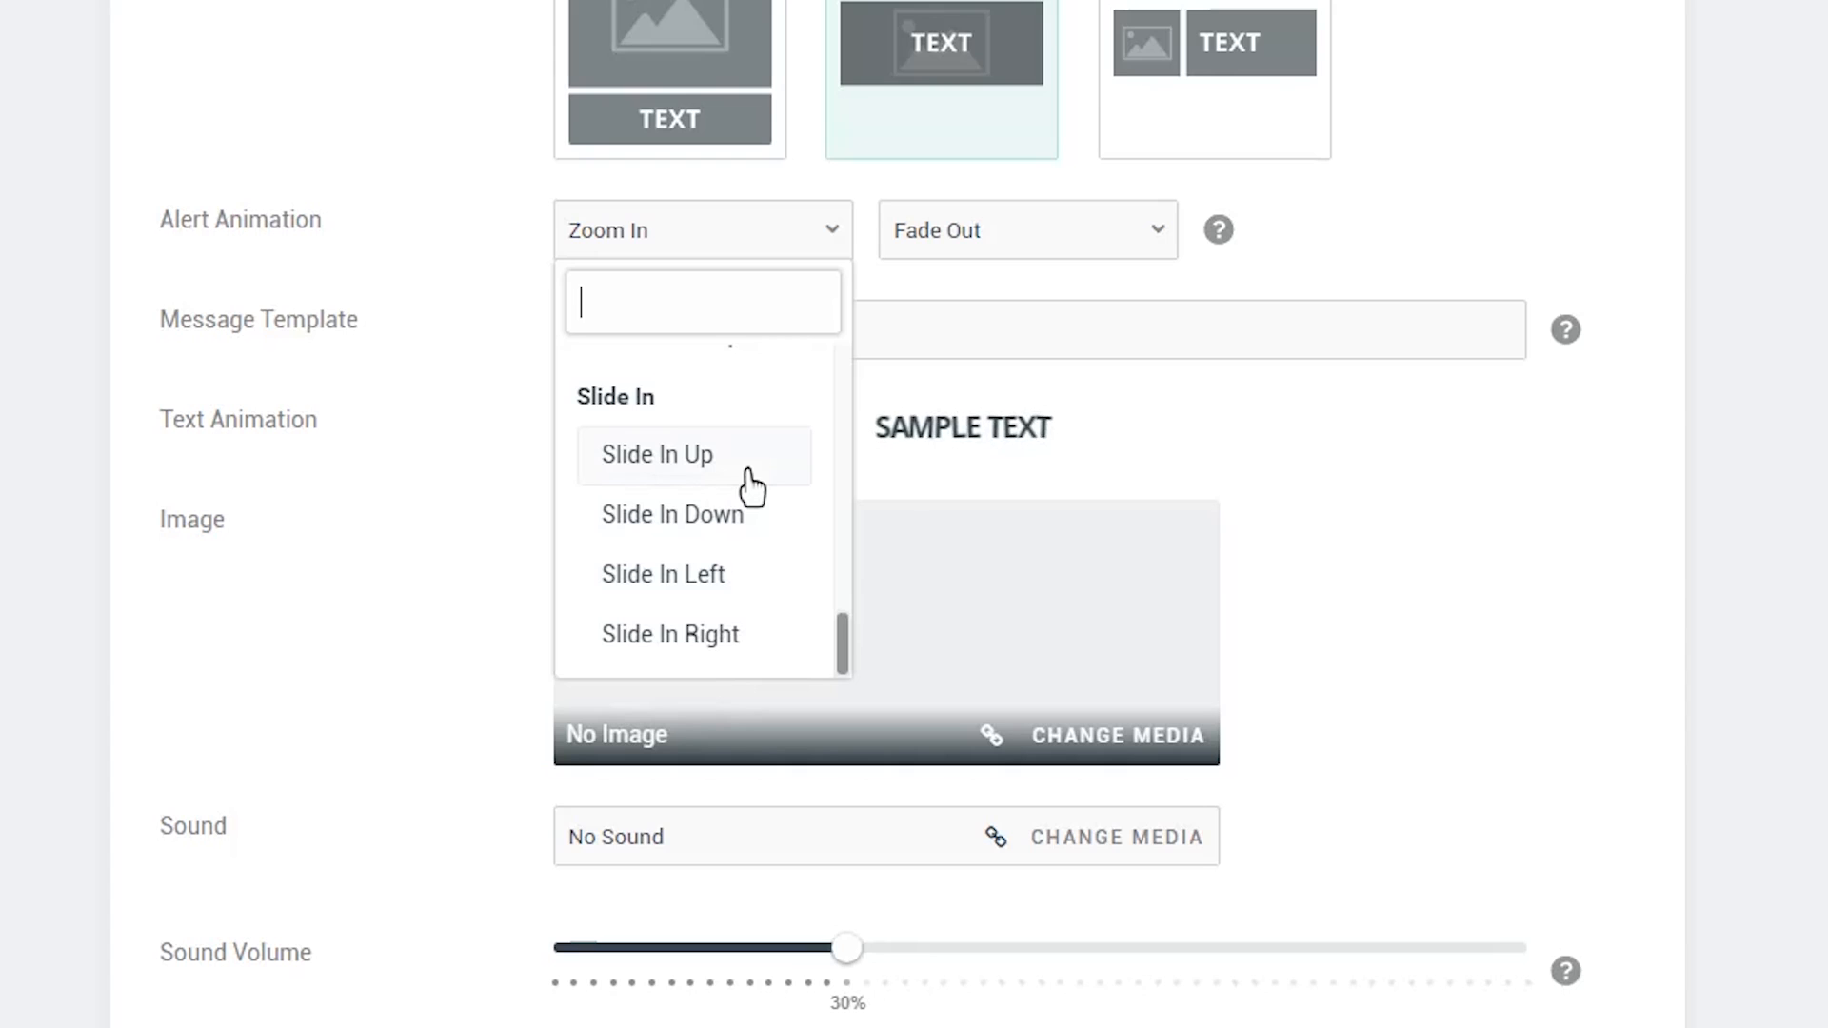
pyautogui.click(787, 229)
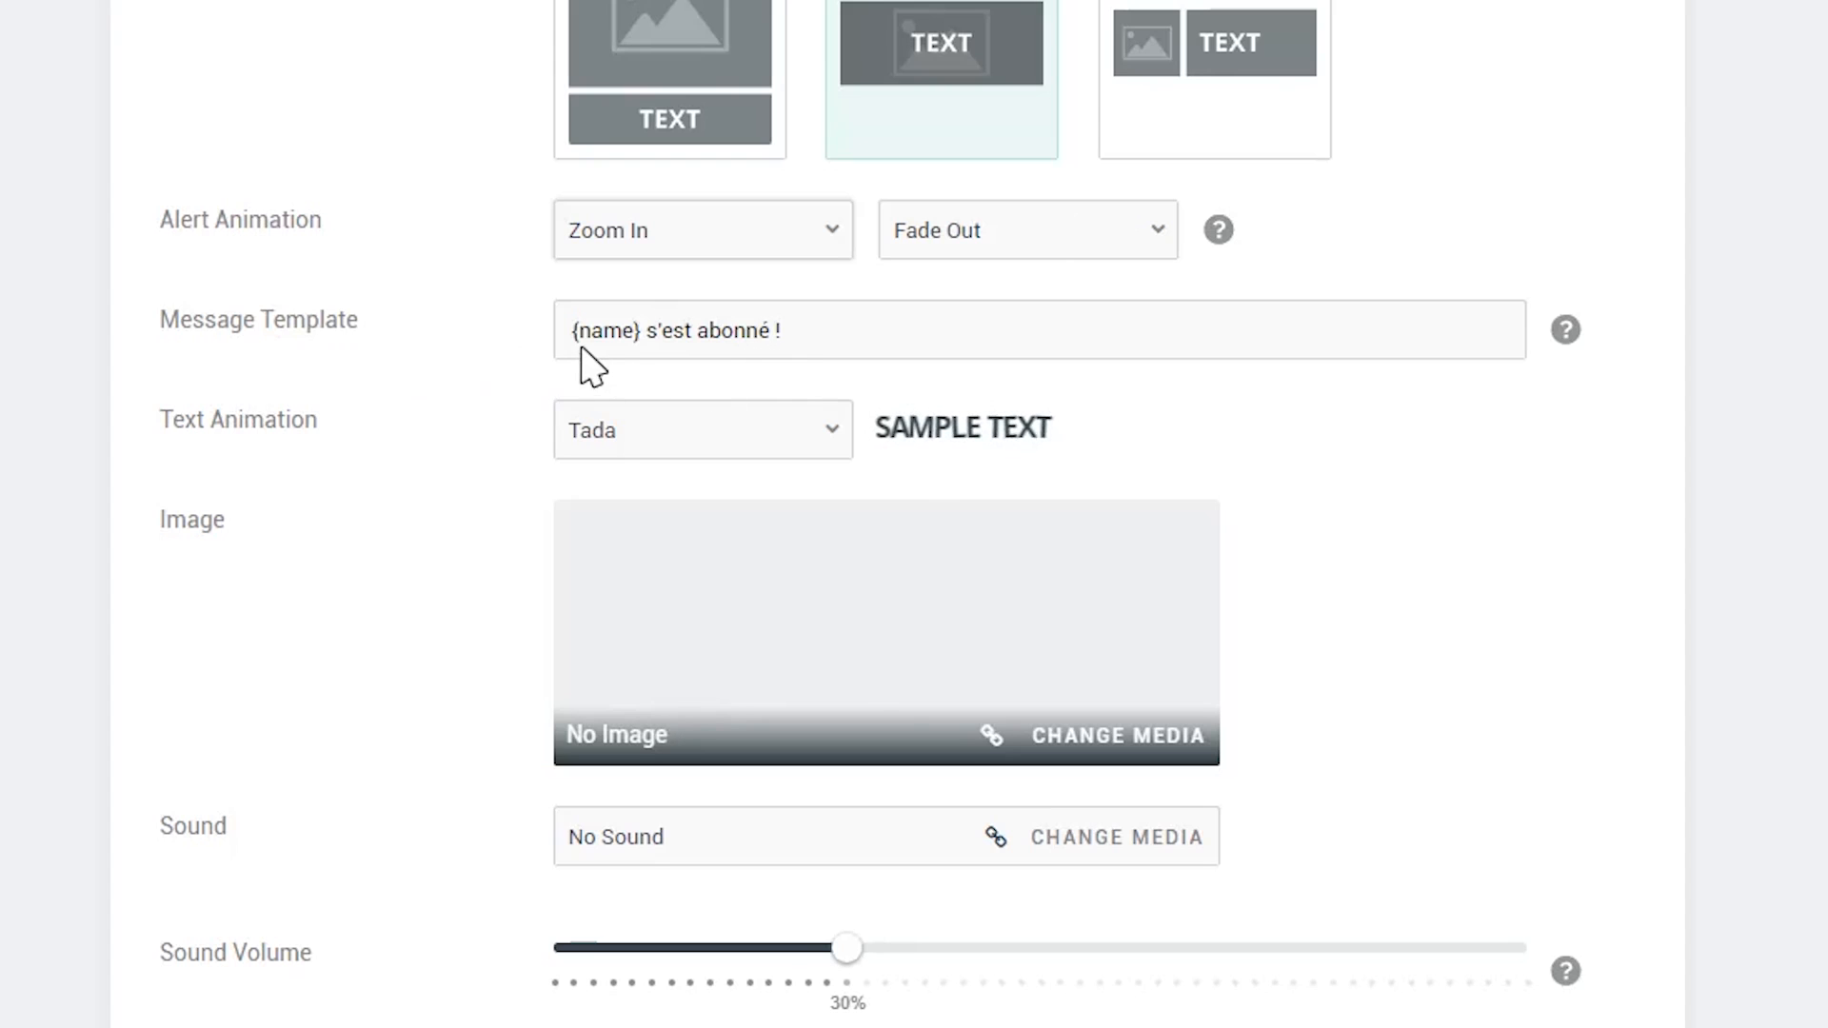
# Examine the subscriber alert's Message Template, including its {name} placeholder and the whole message text.
pyautogui.moveTo(572, 345); pyautogui.dragTo(646, 351)
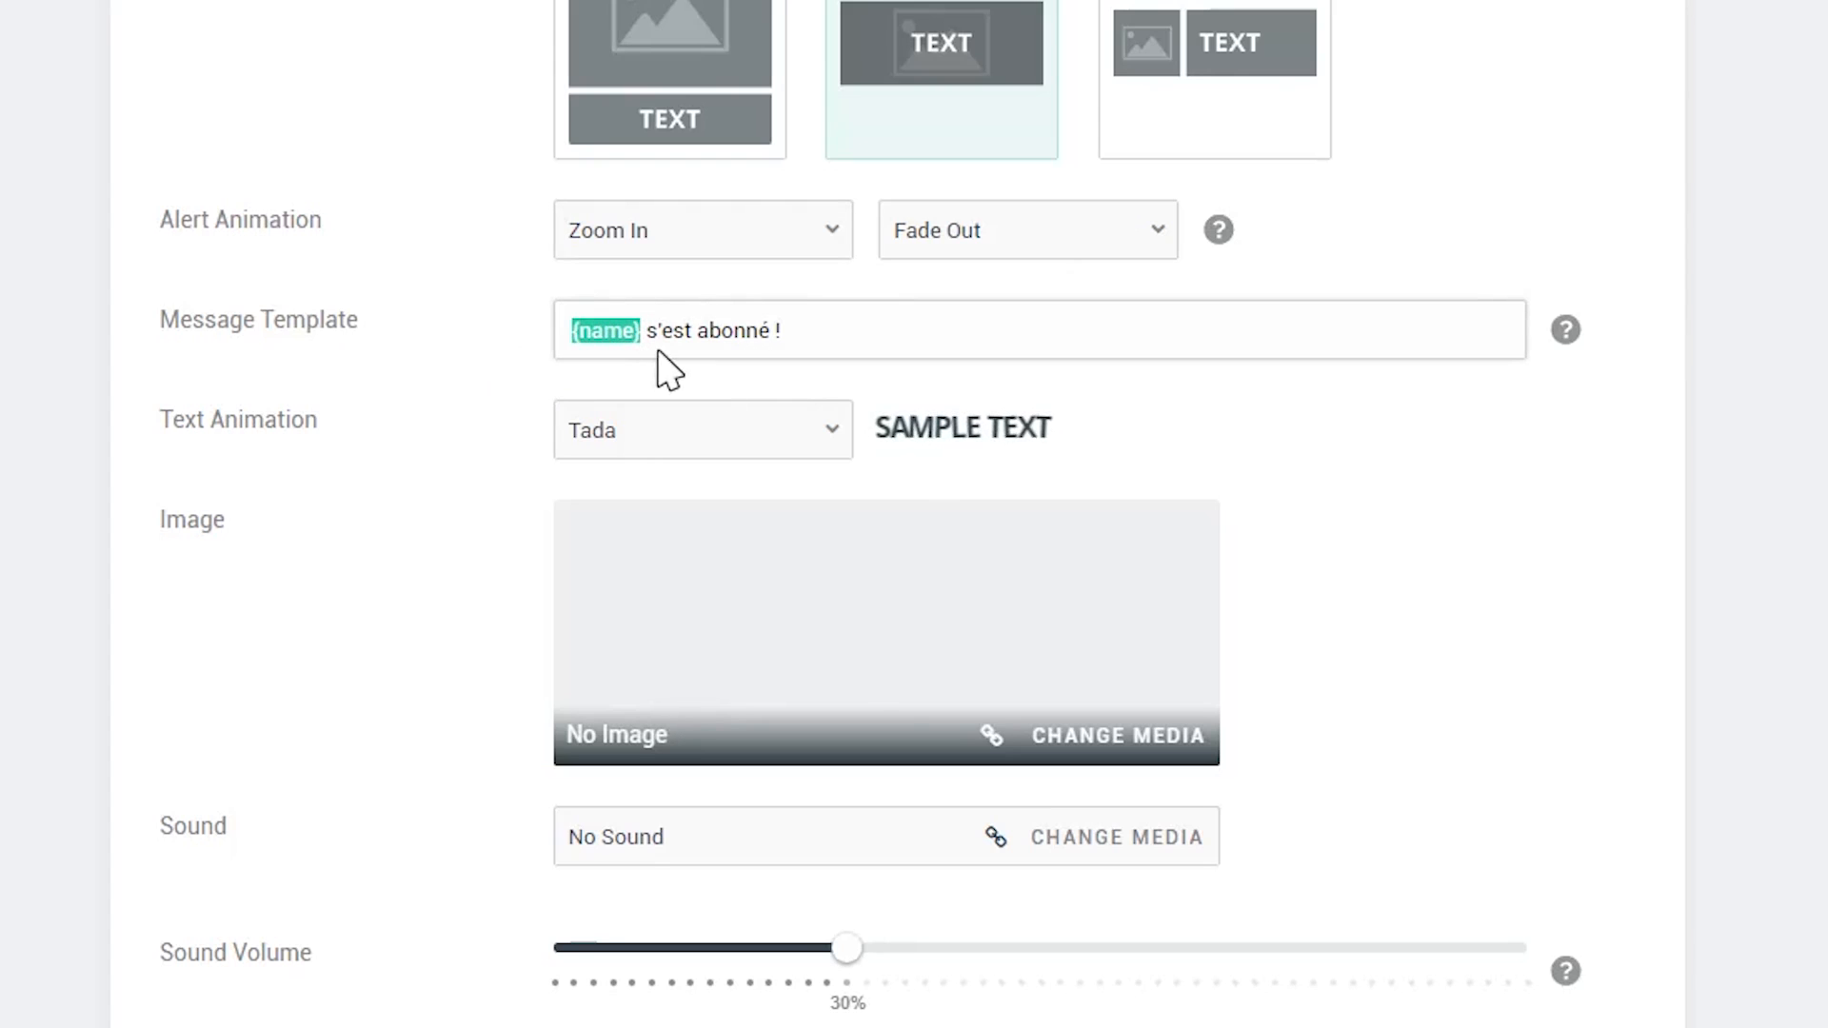
pyautogui.click(653, 347)
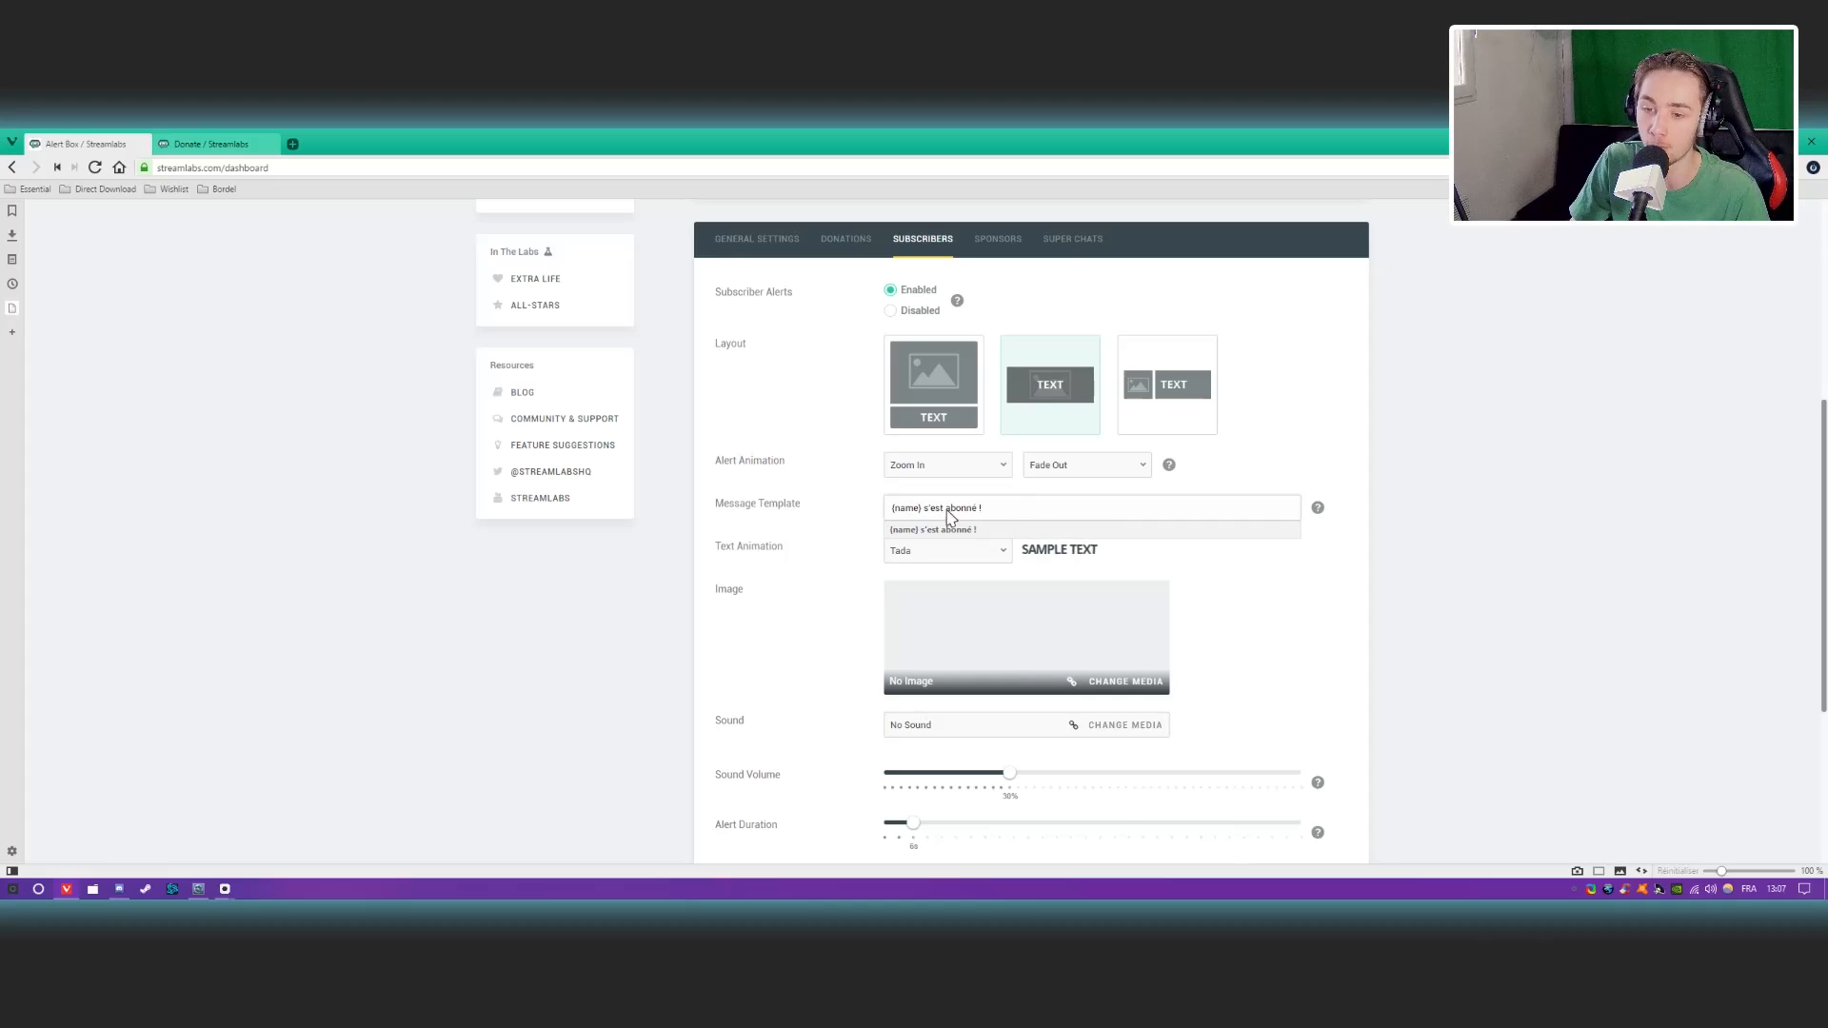
pyautogui.moveTo(1027, 512); pyautogui.dragTo(869, 515)
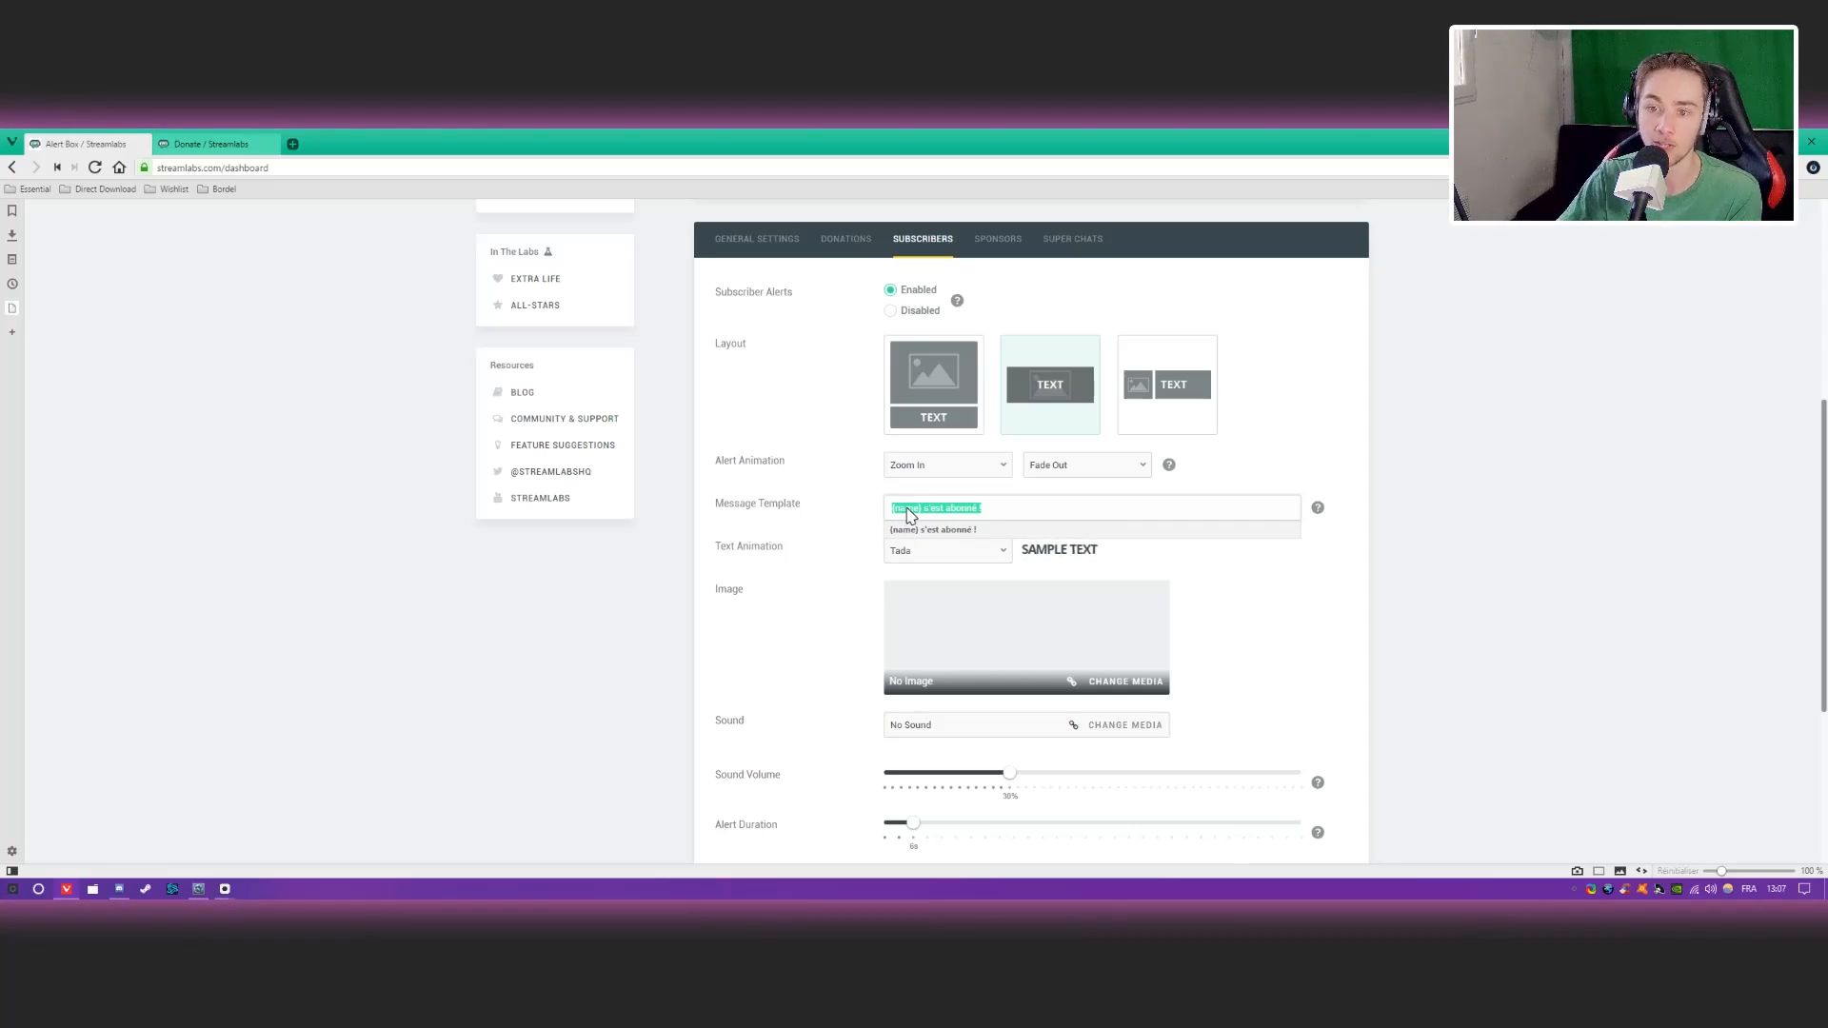
pyautogui.click(998, 516)
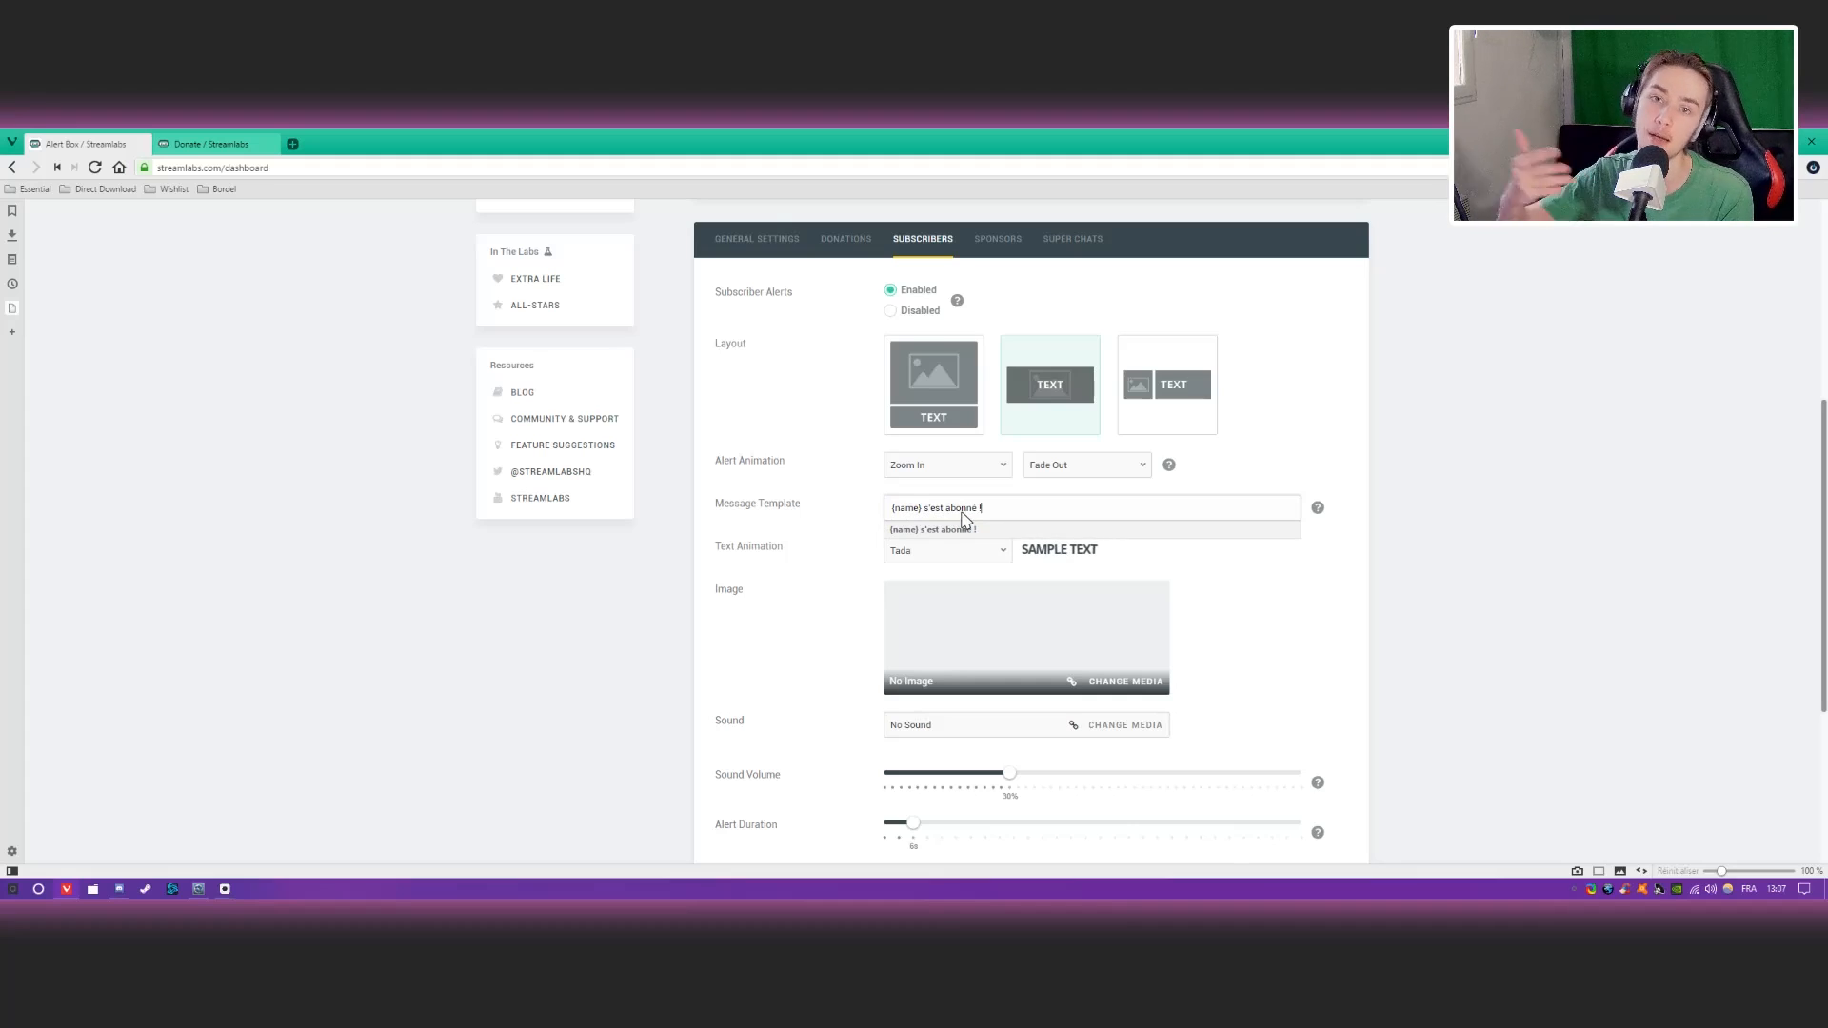
pyautogui.click(846, 523)
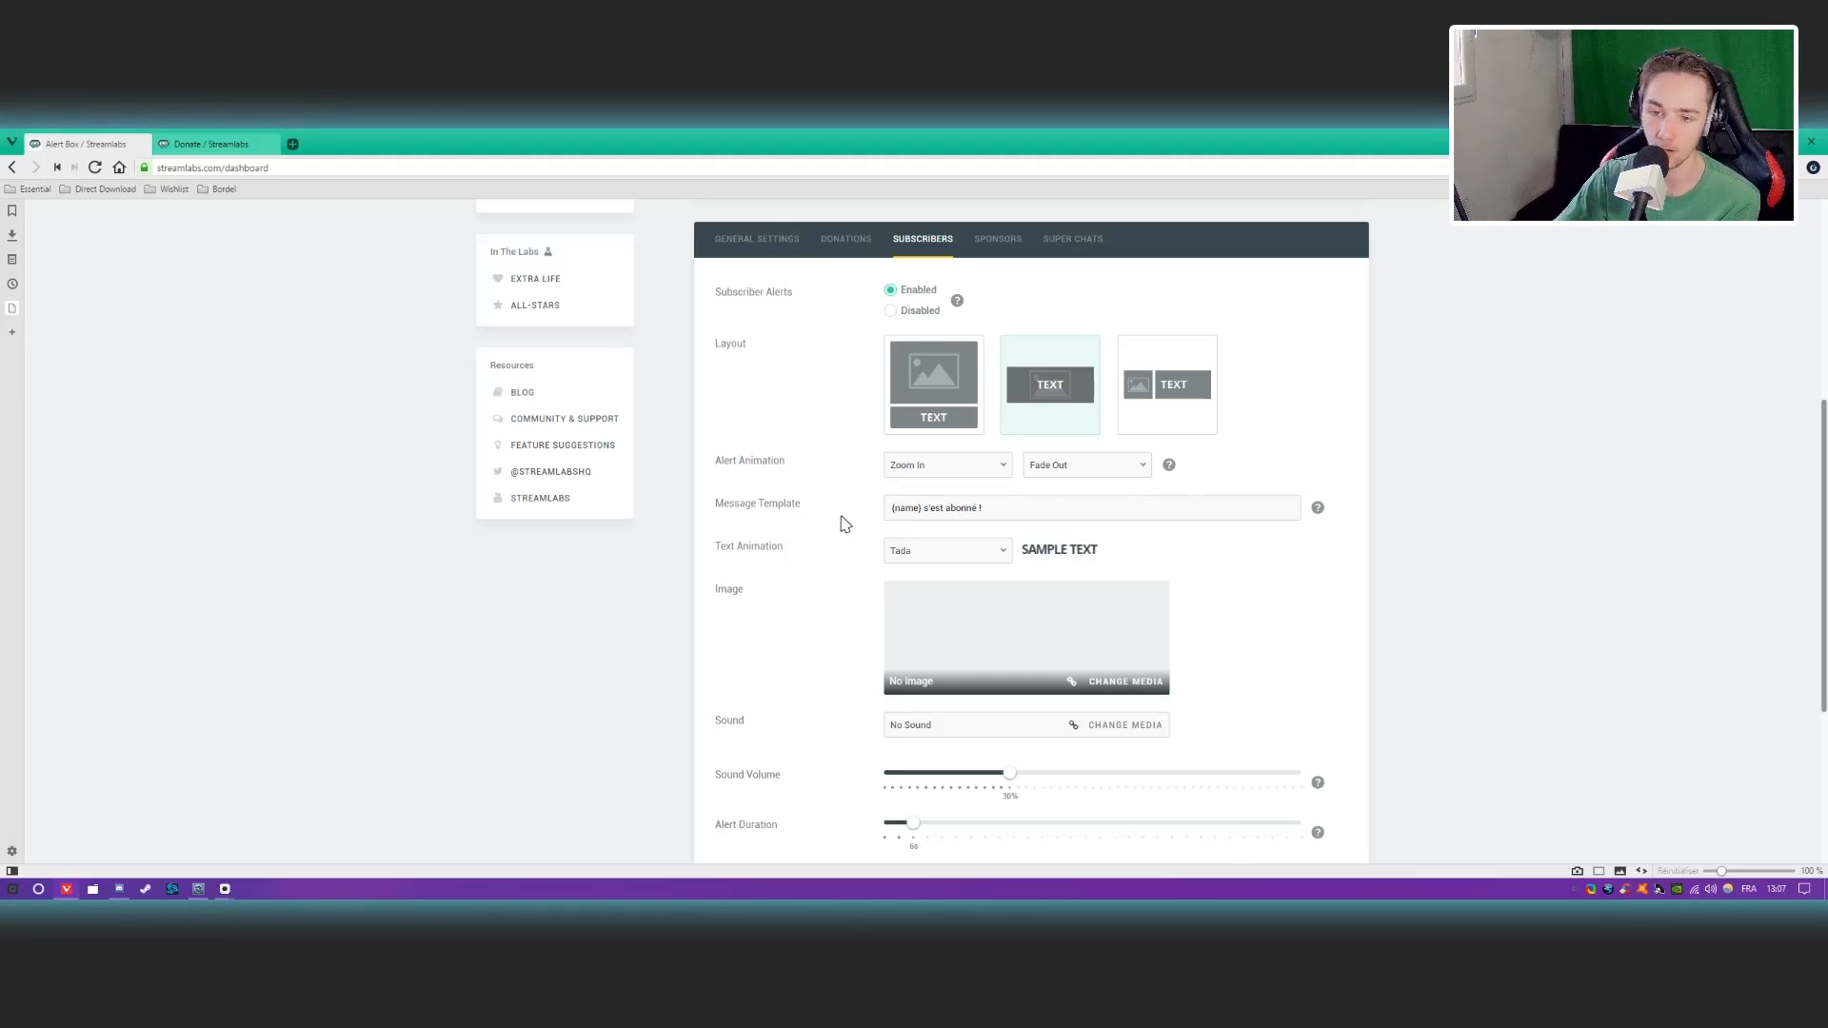
# Try the Bounce and Pulse text animations on the subscriber alert and restore Tada.
pyautogui.scroll(-1, 843, 517)
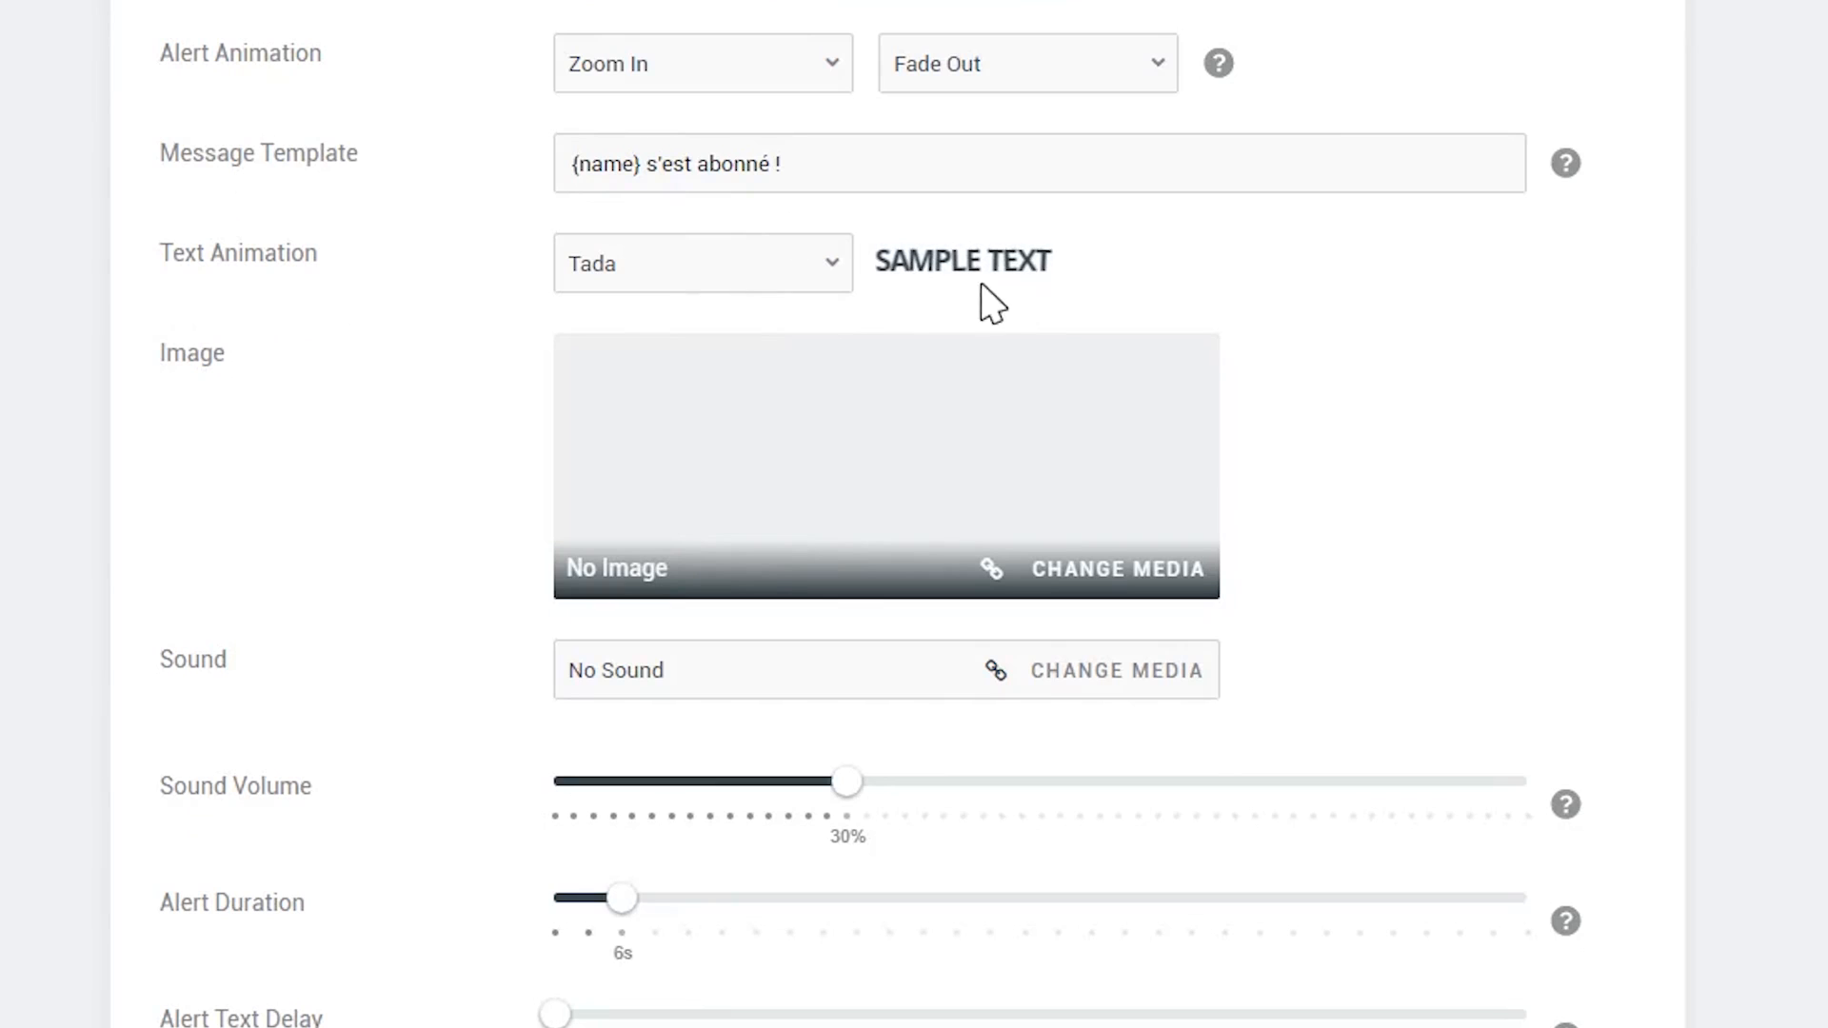
pyautogui.click(773, 272)
pyautogui.click(671, 477)
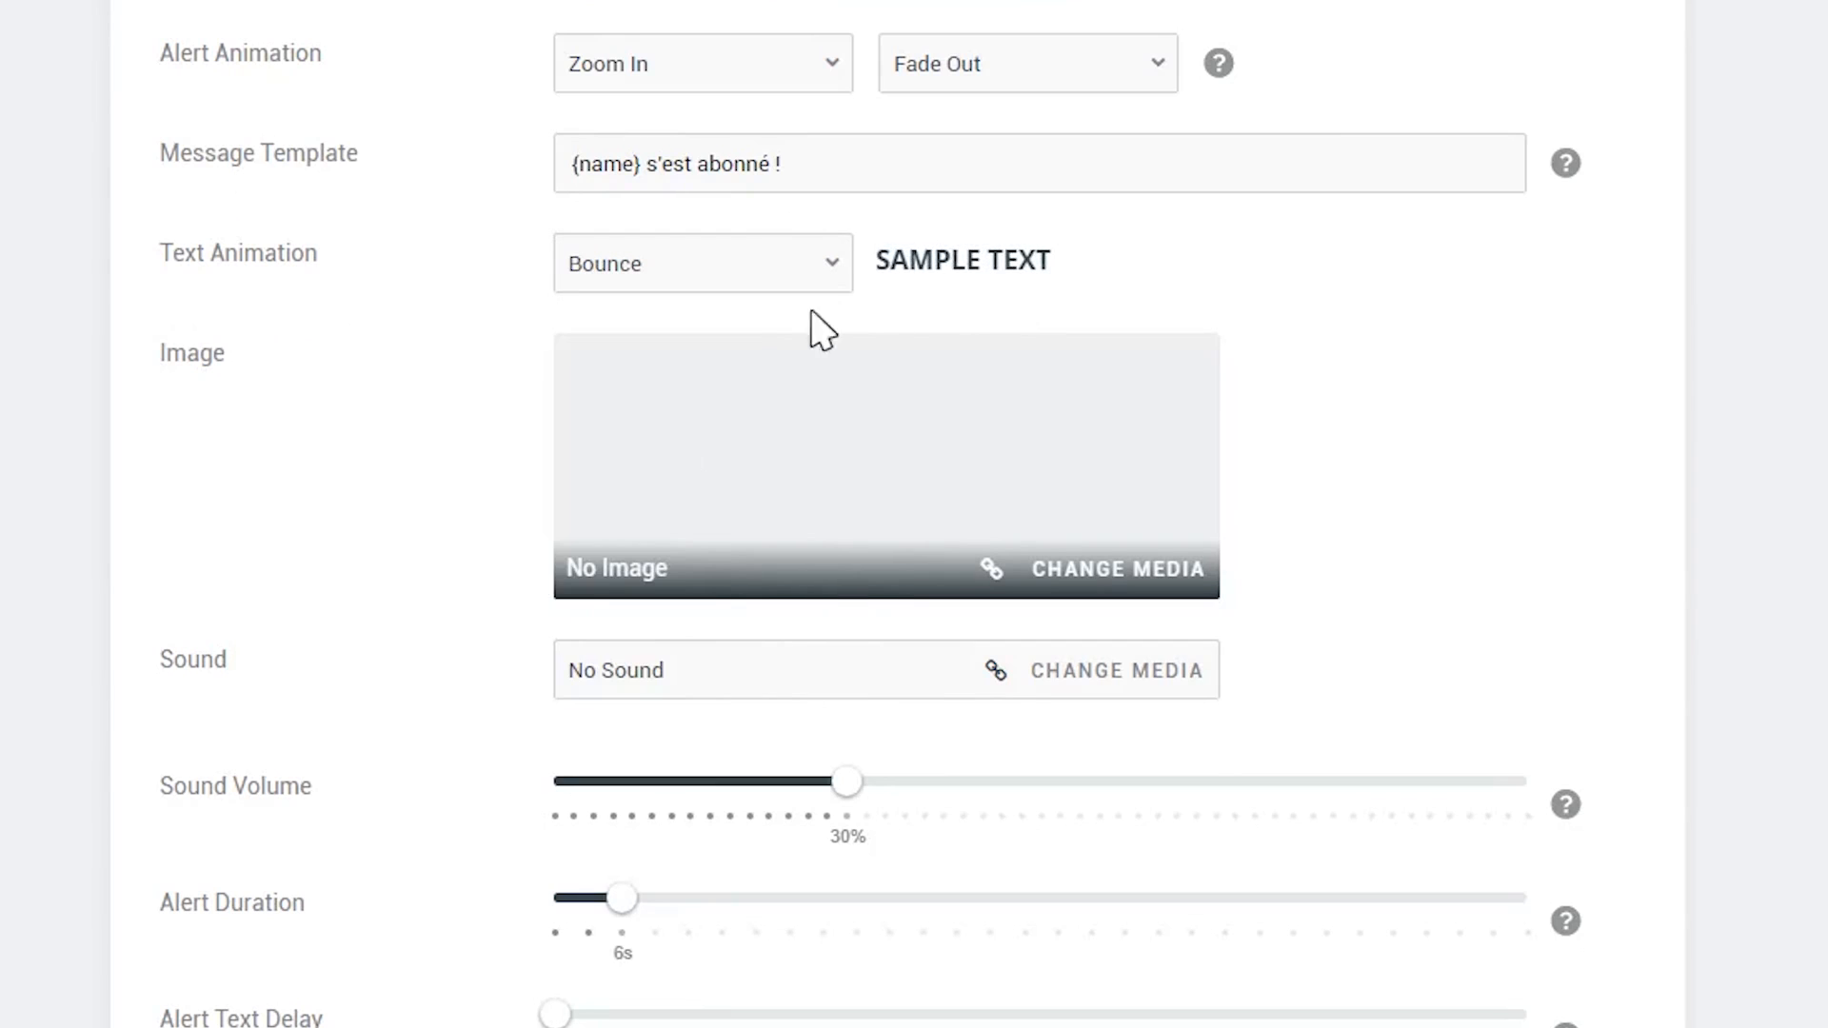
pyautogui.click(773, 274)
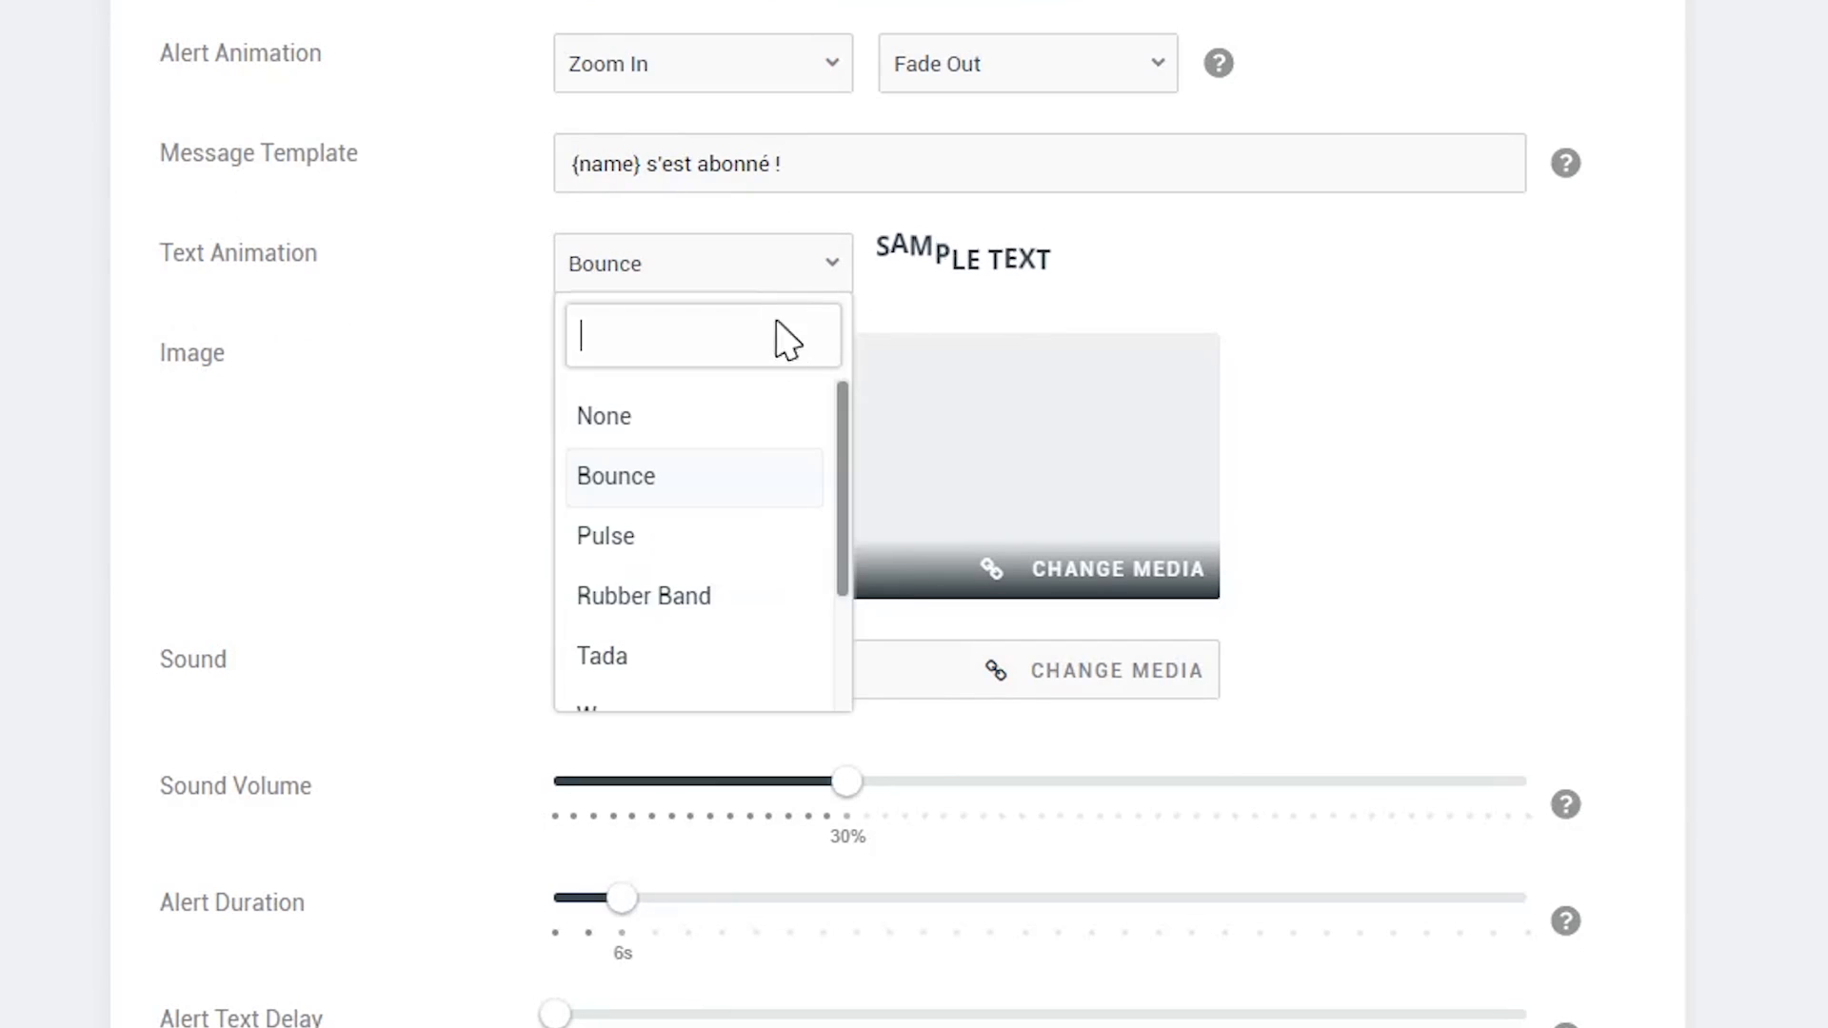
pyautogui.click(682, 535)
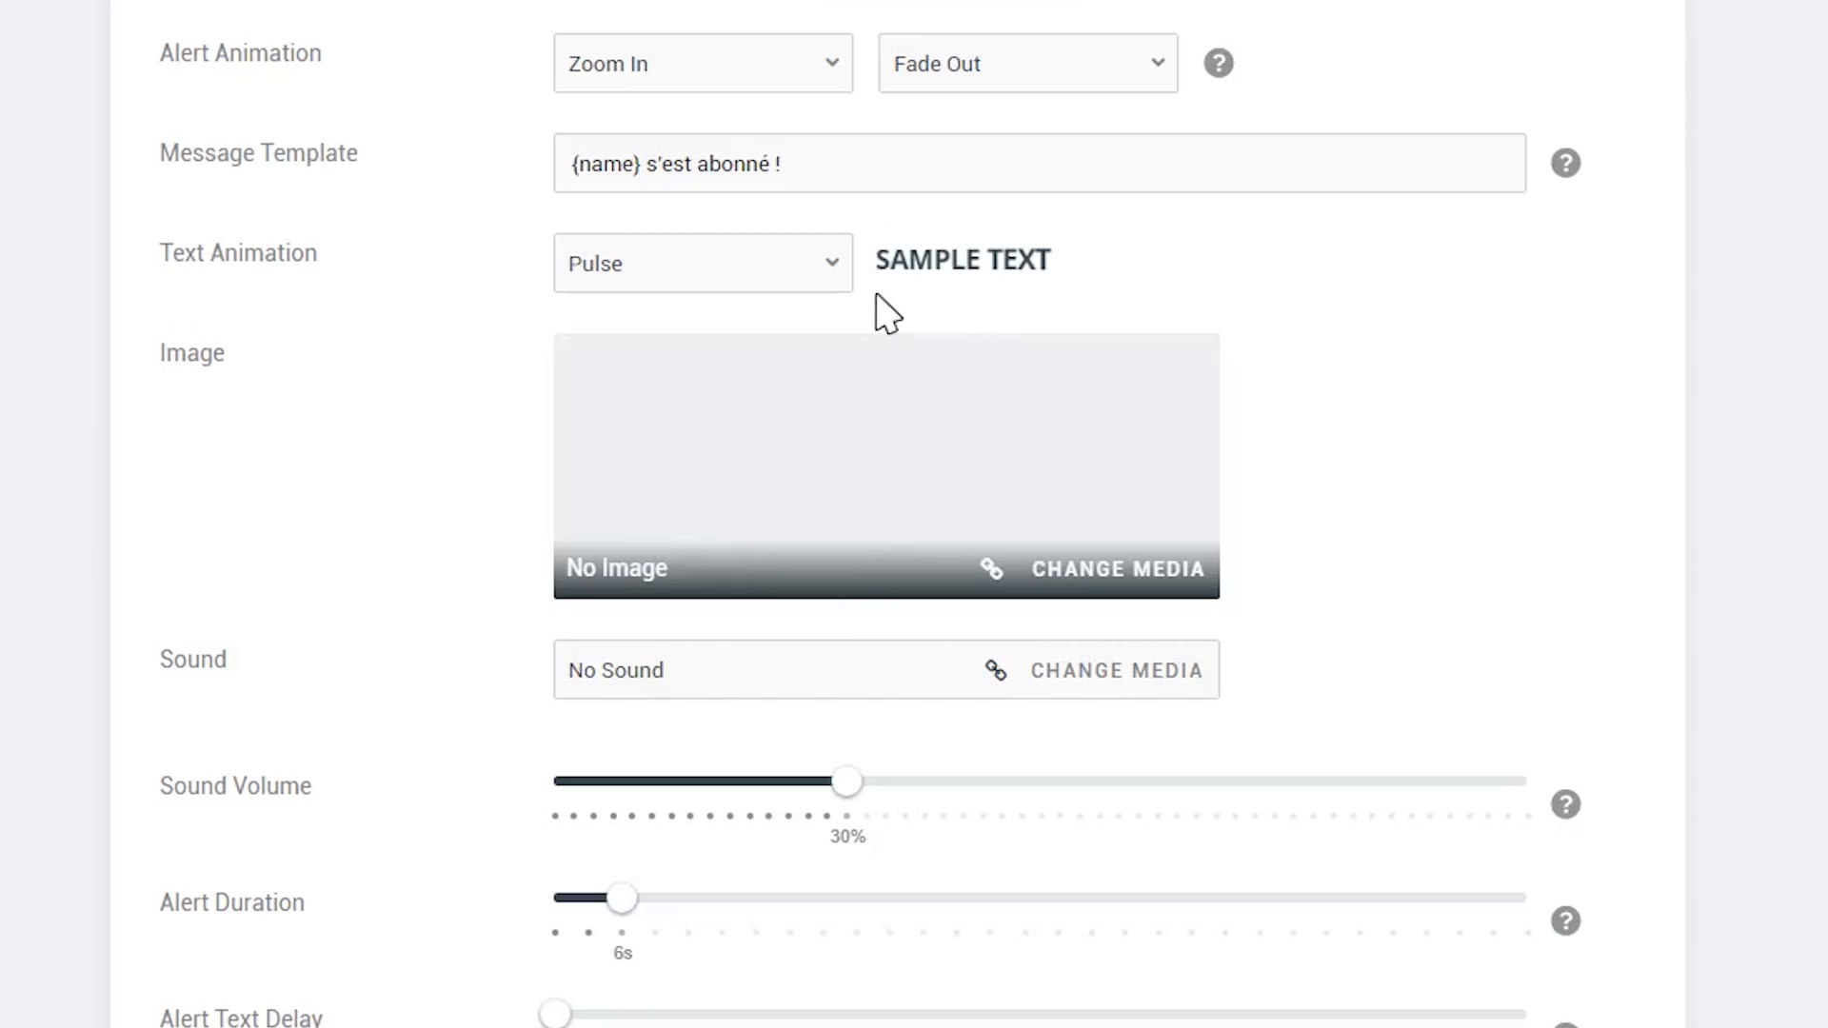
pyautogui.click(823, 284)
pyautogui.scroll(-3, 752, 514)
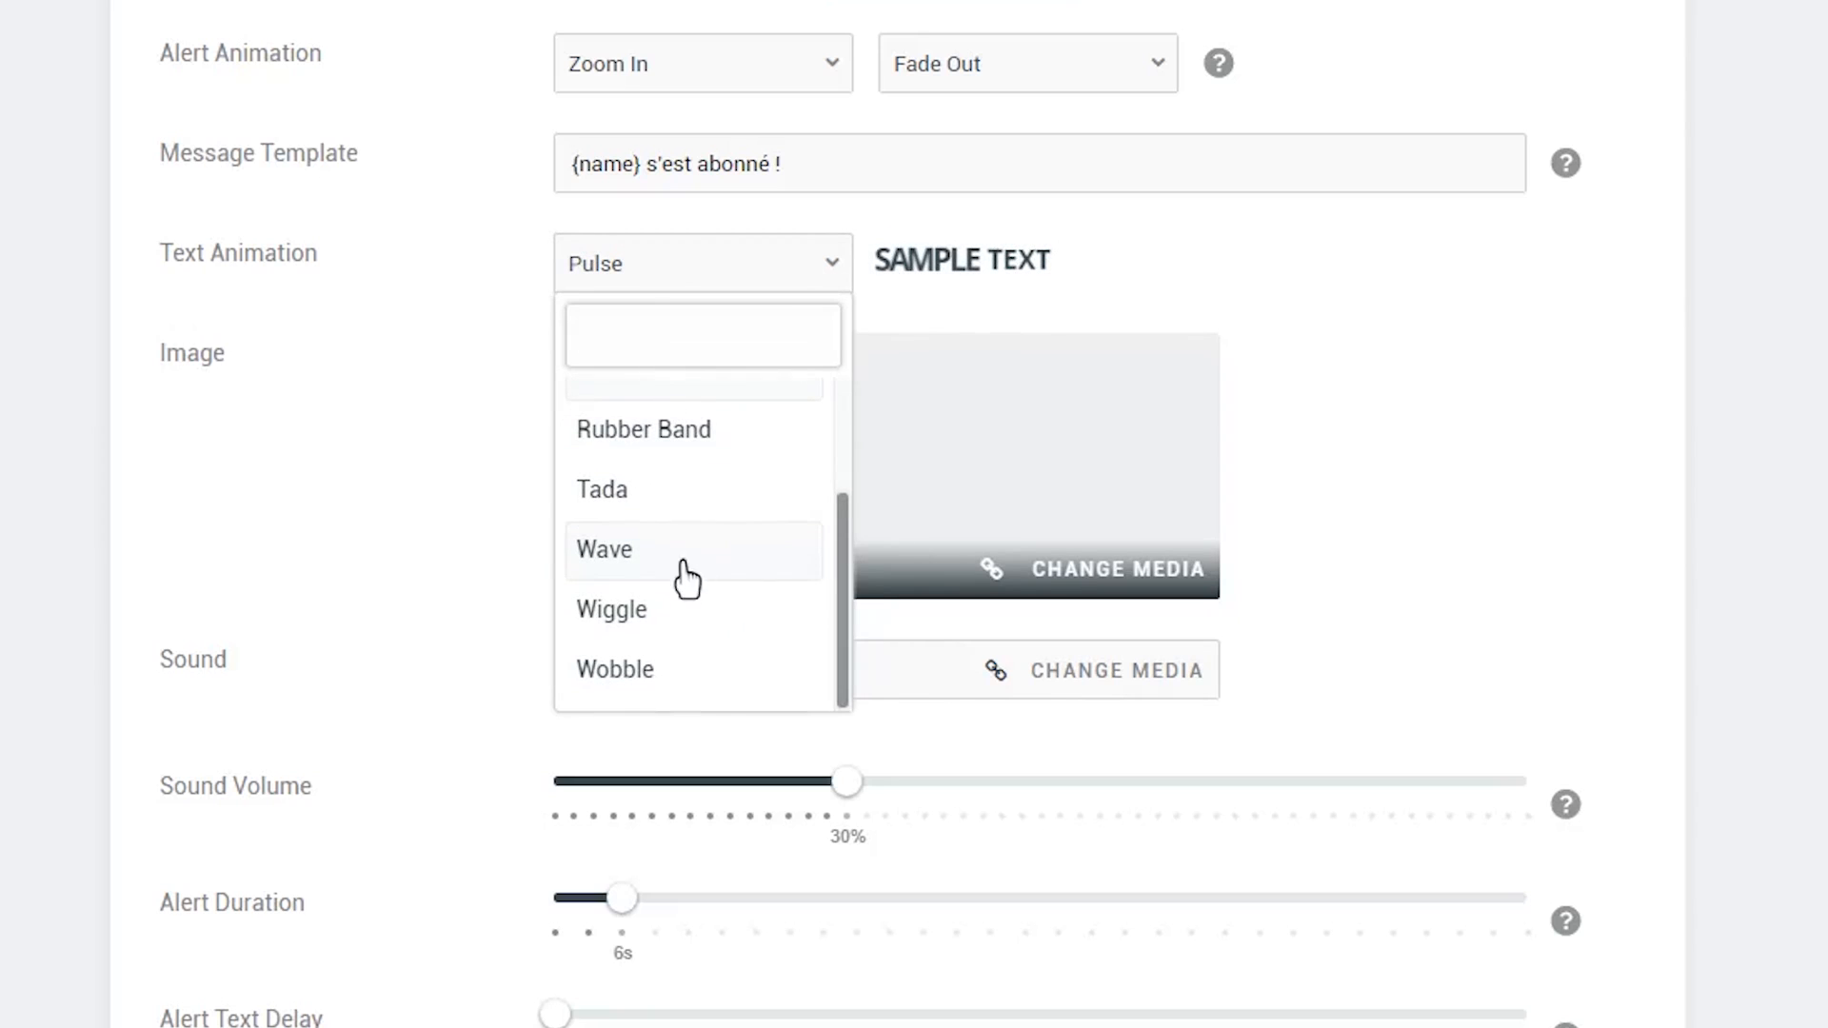
pyautogui.click(638, 499)
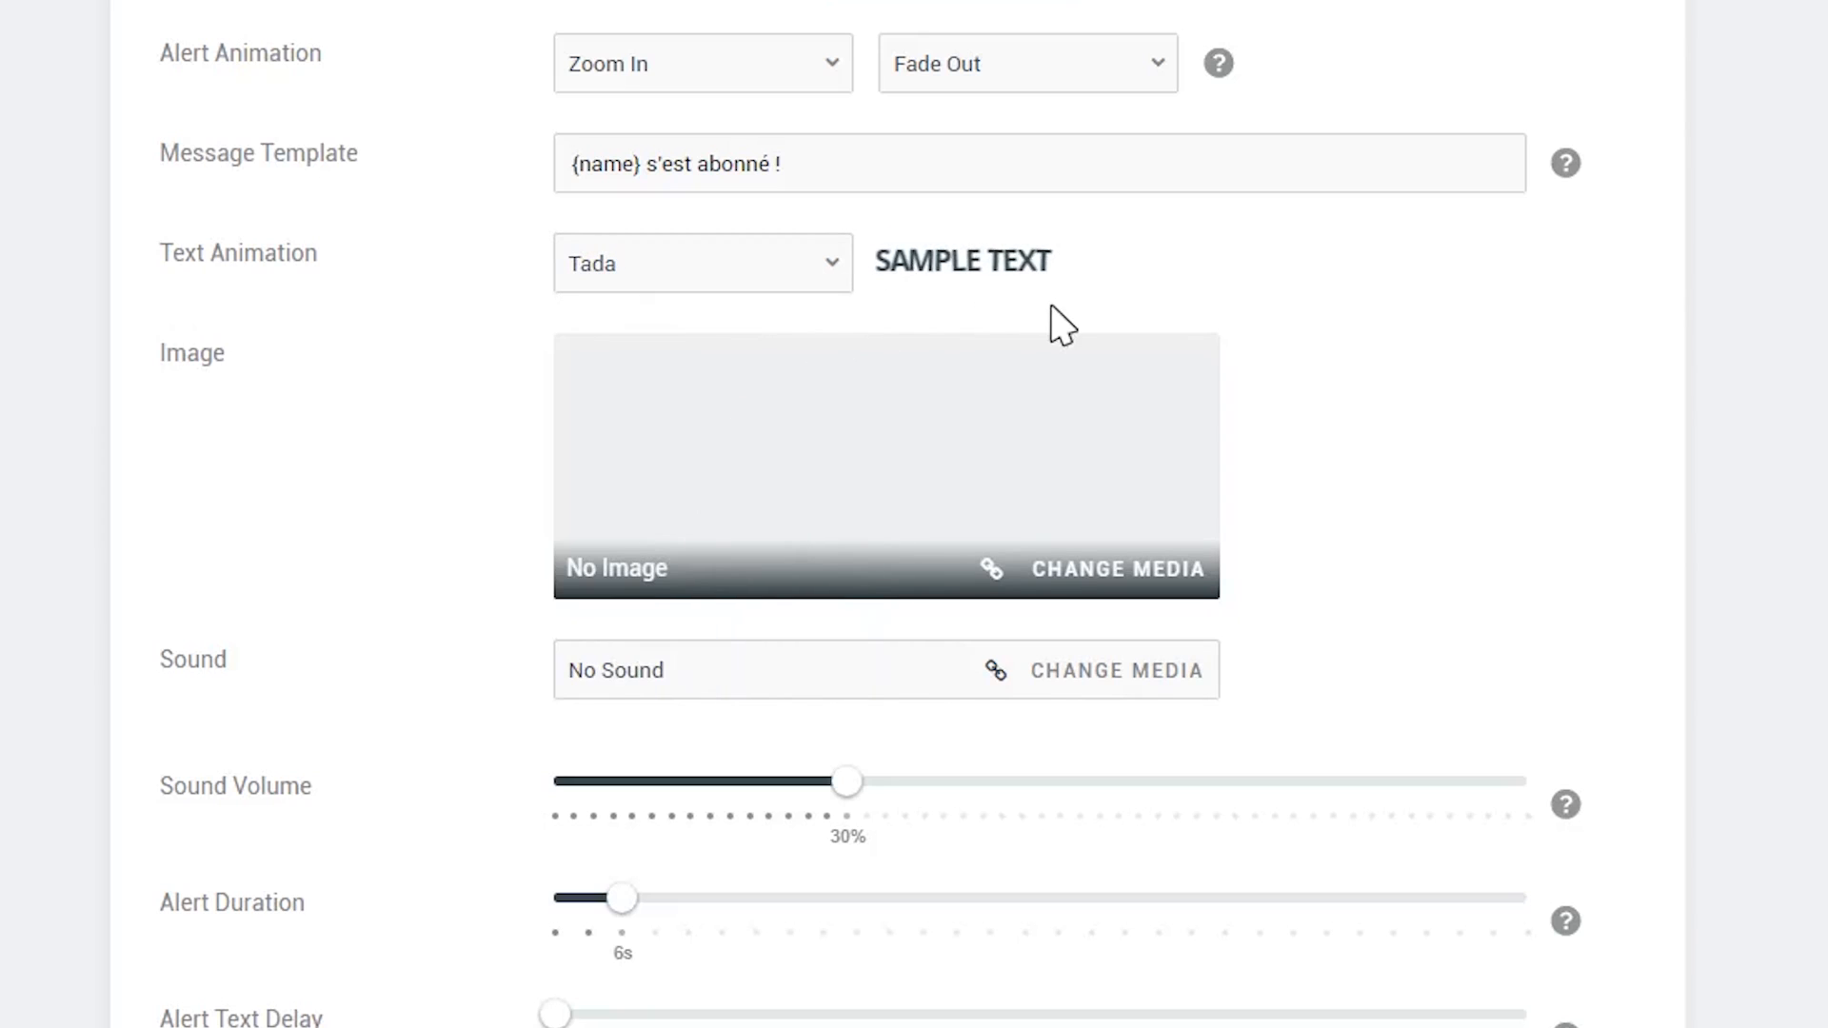
# Browse the uploaded and stock images available for the subscriber alert, and leave the Media Gallery without choosing one.
pyautogui.scroll(-2, 1083, 303)
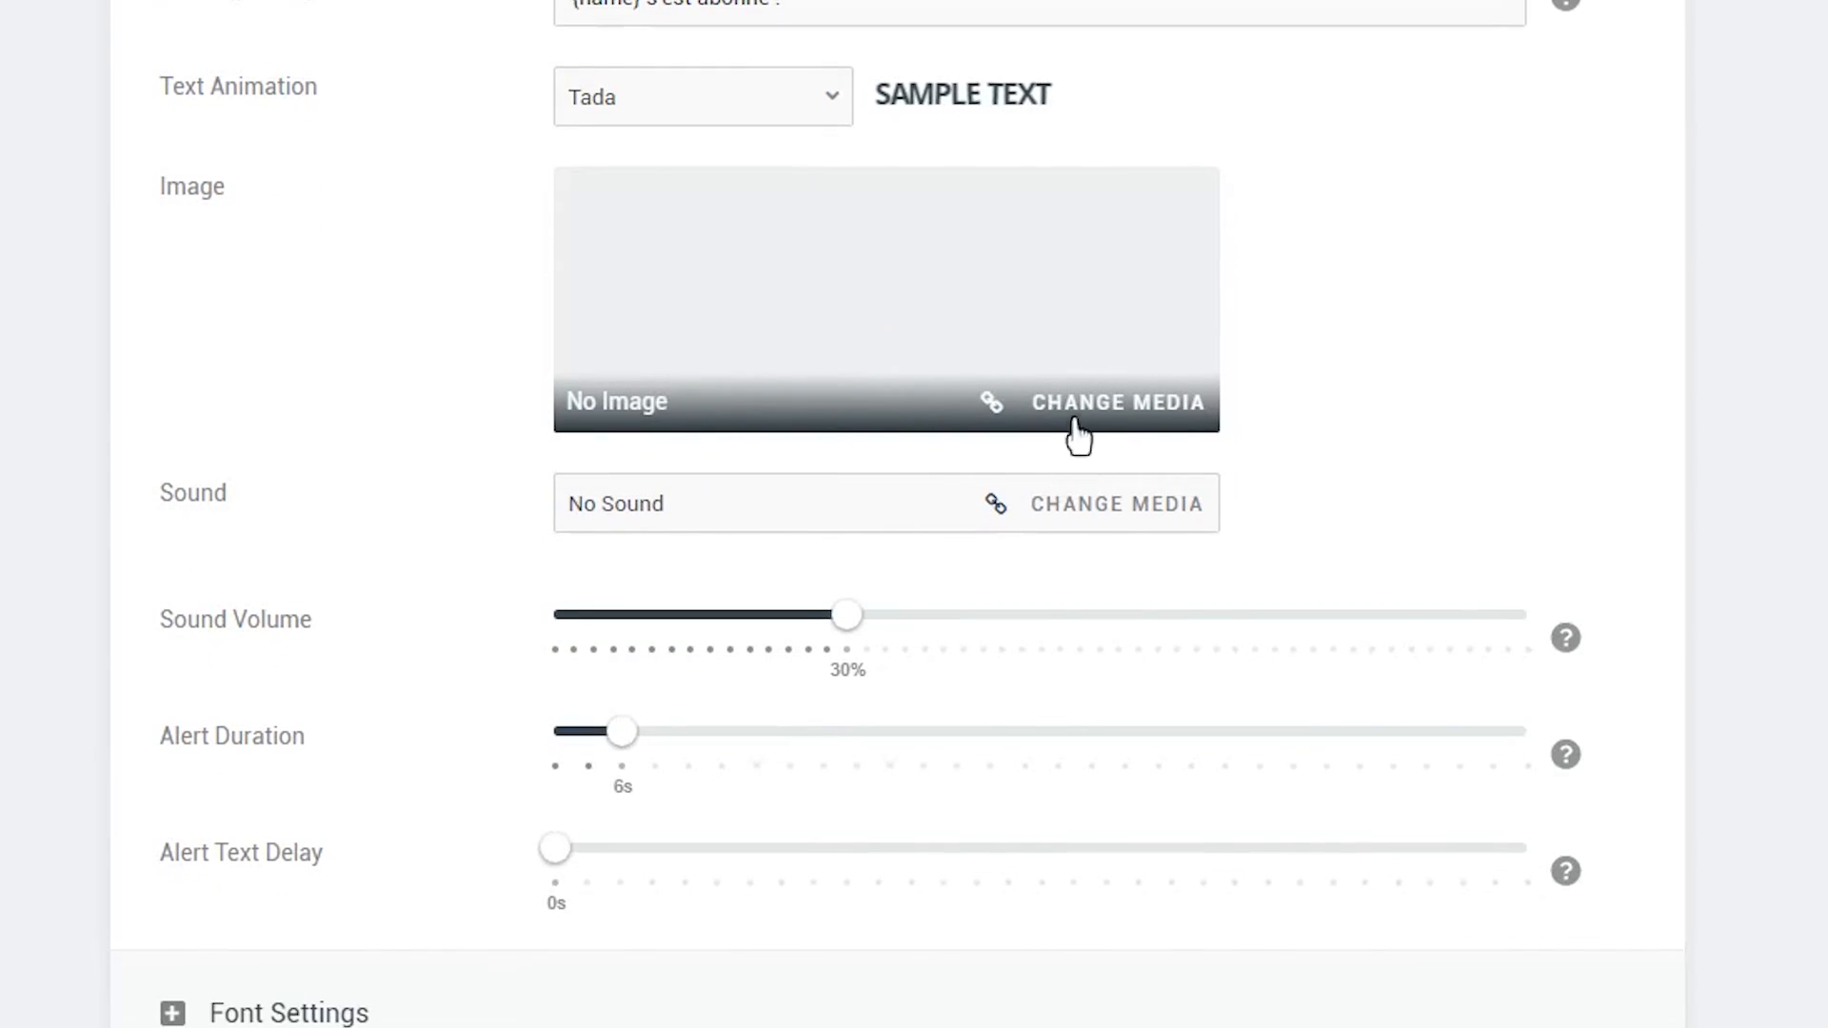
pyautogui.click(1148, 429)
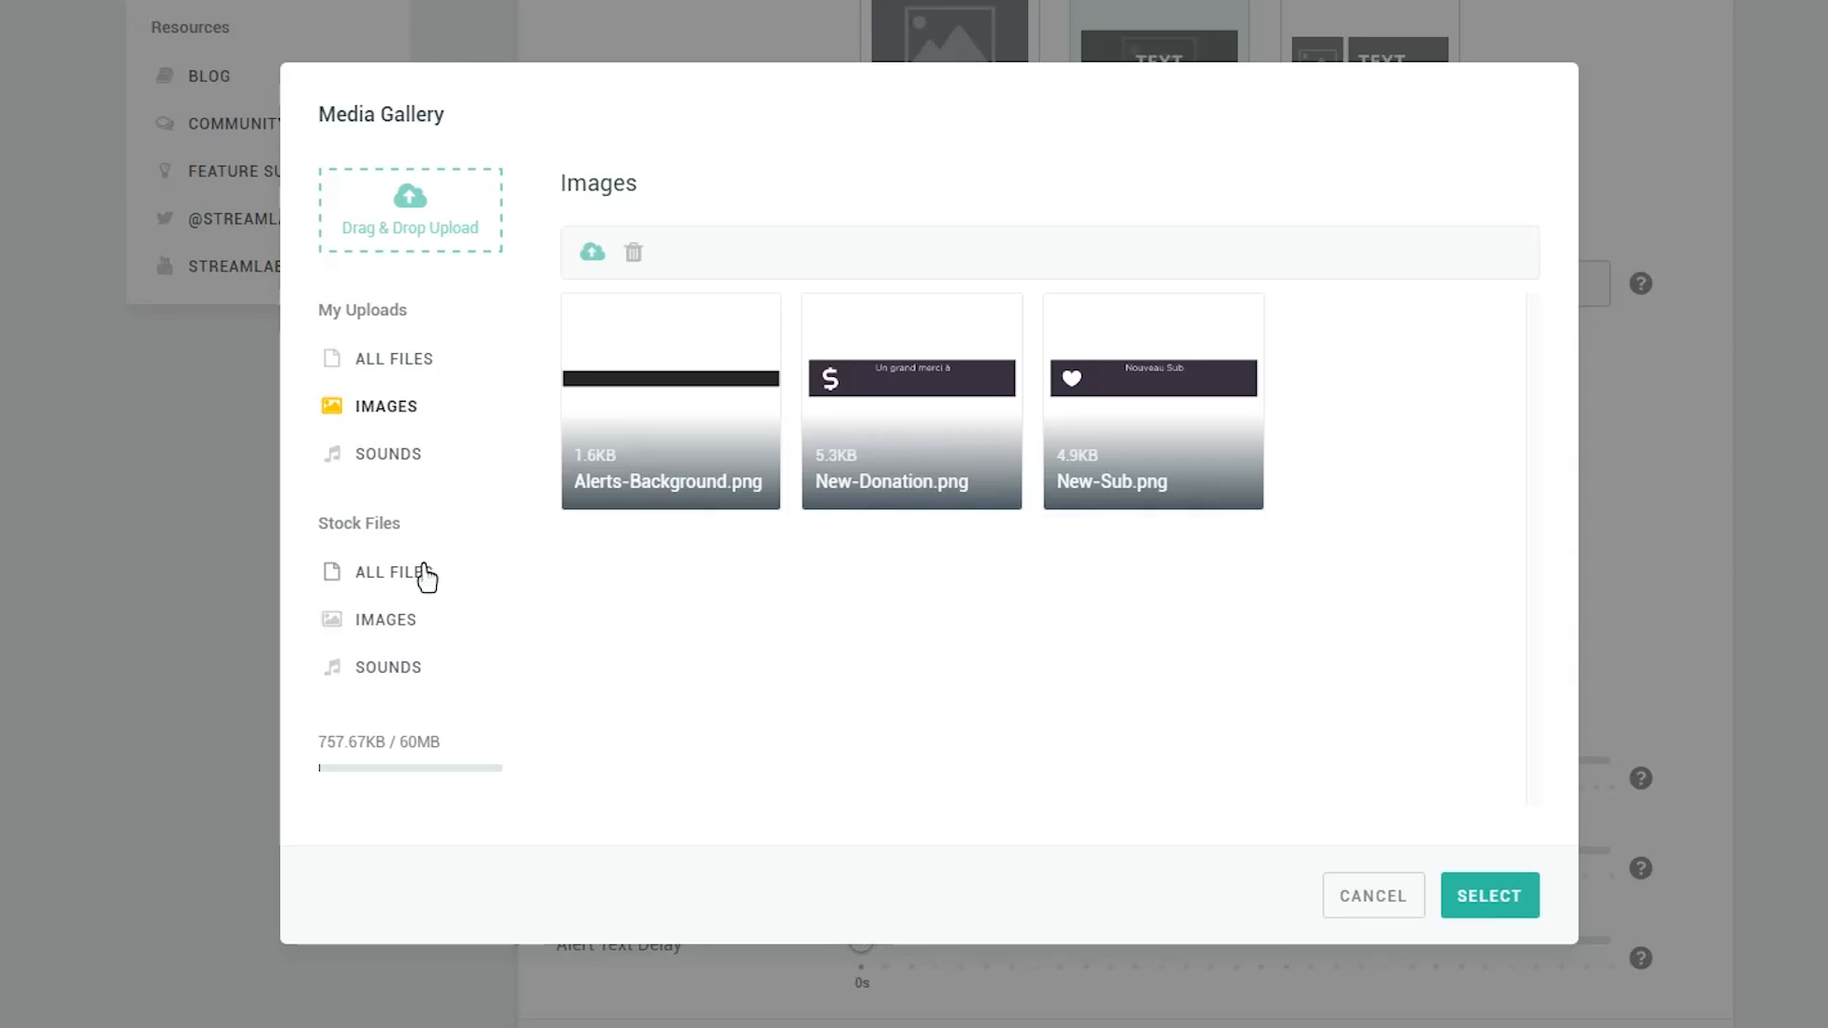
pyautogui.click(430, 636)
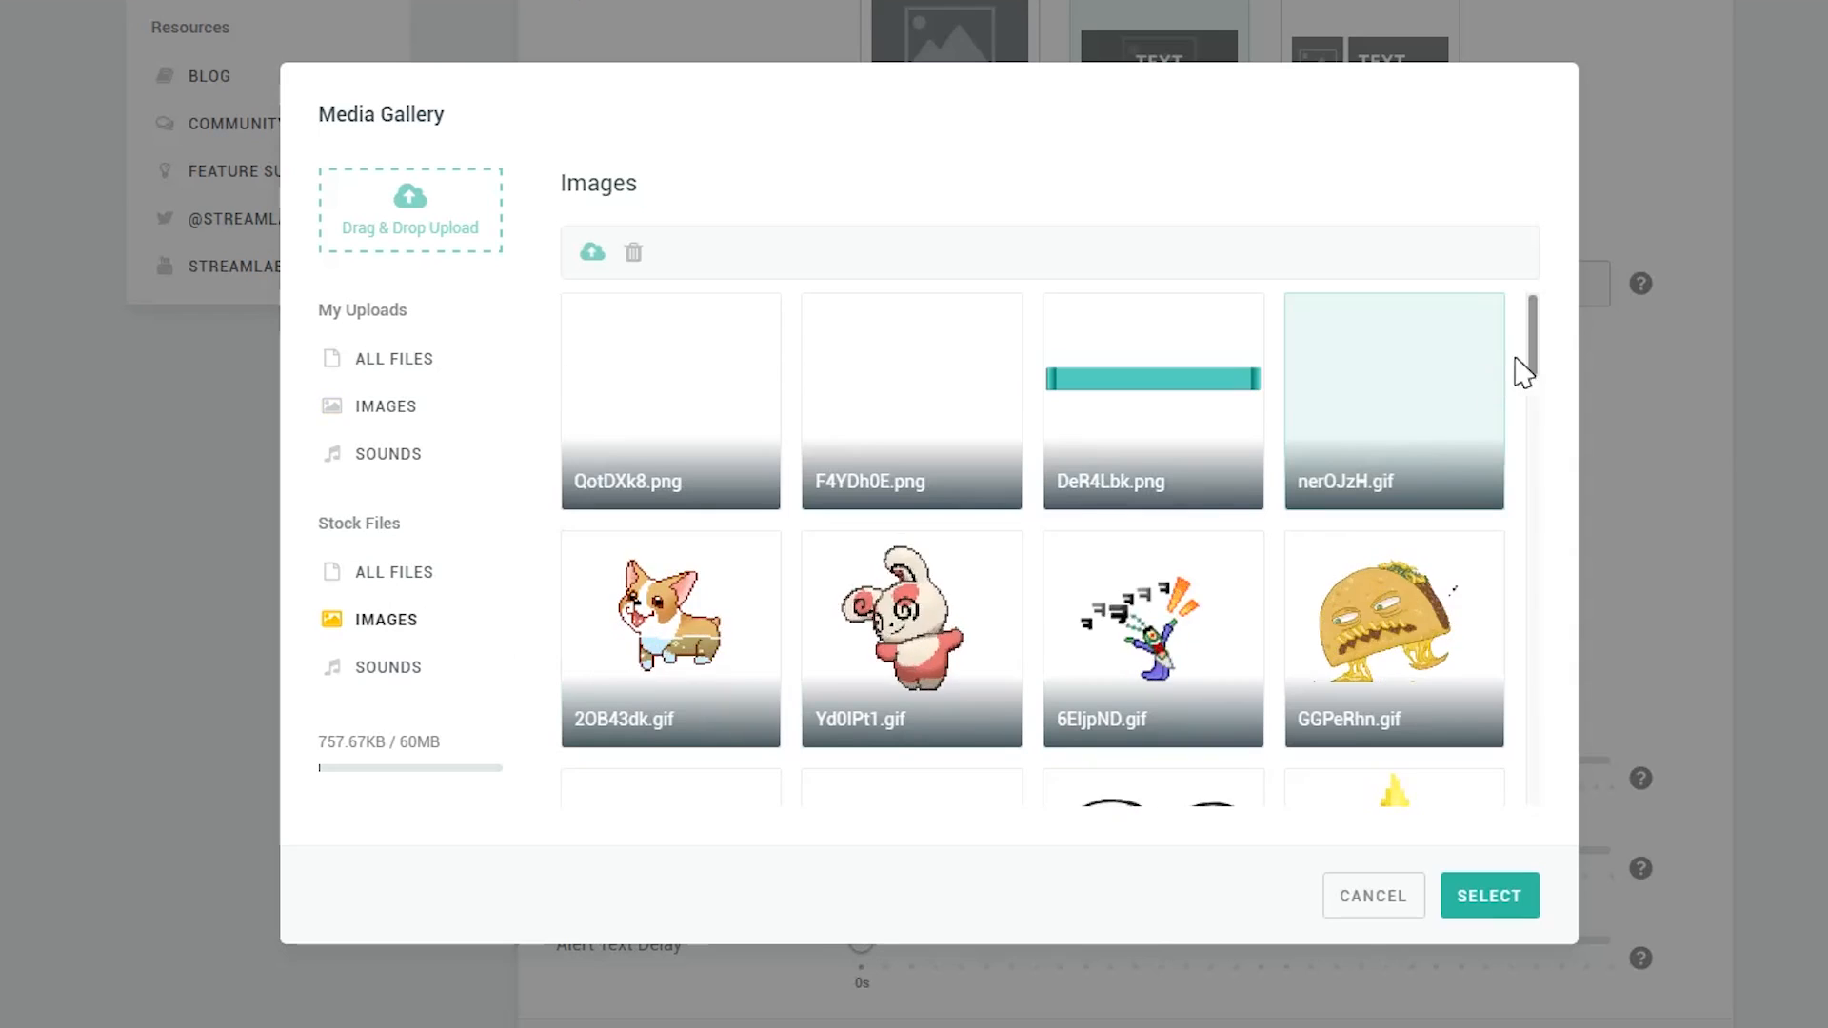
pyautogui.moveTo(1535, 348); pyautogui.dragTo(1543, 609)
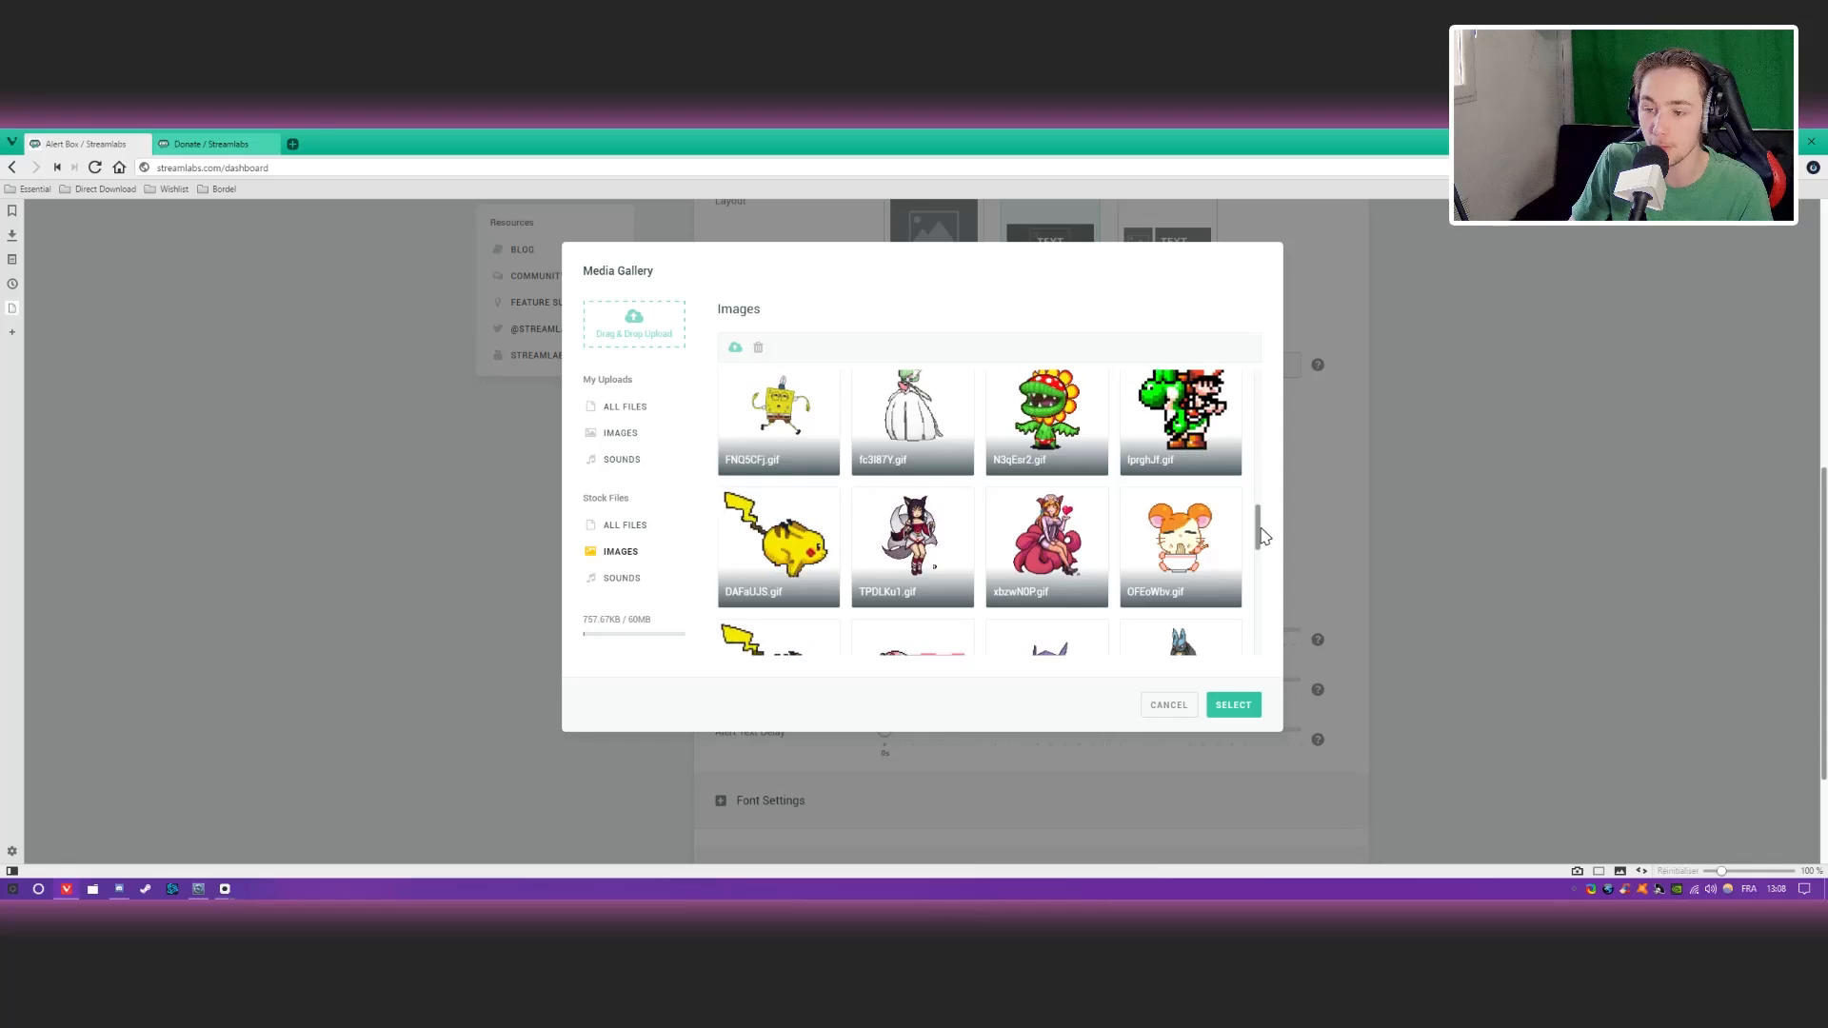
pyautogui.moveTo(1531, 567); pyautogui.dragTo(1544, 657)
pyautogui.moveTo(1264, 573); pyautogui.dragTo(1262, 391)
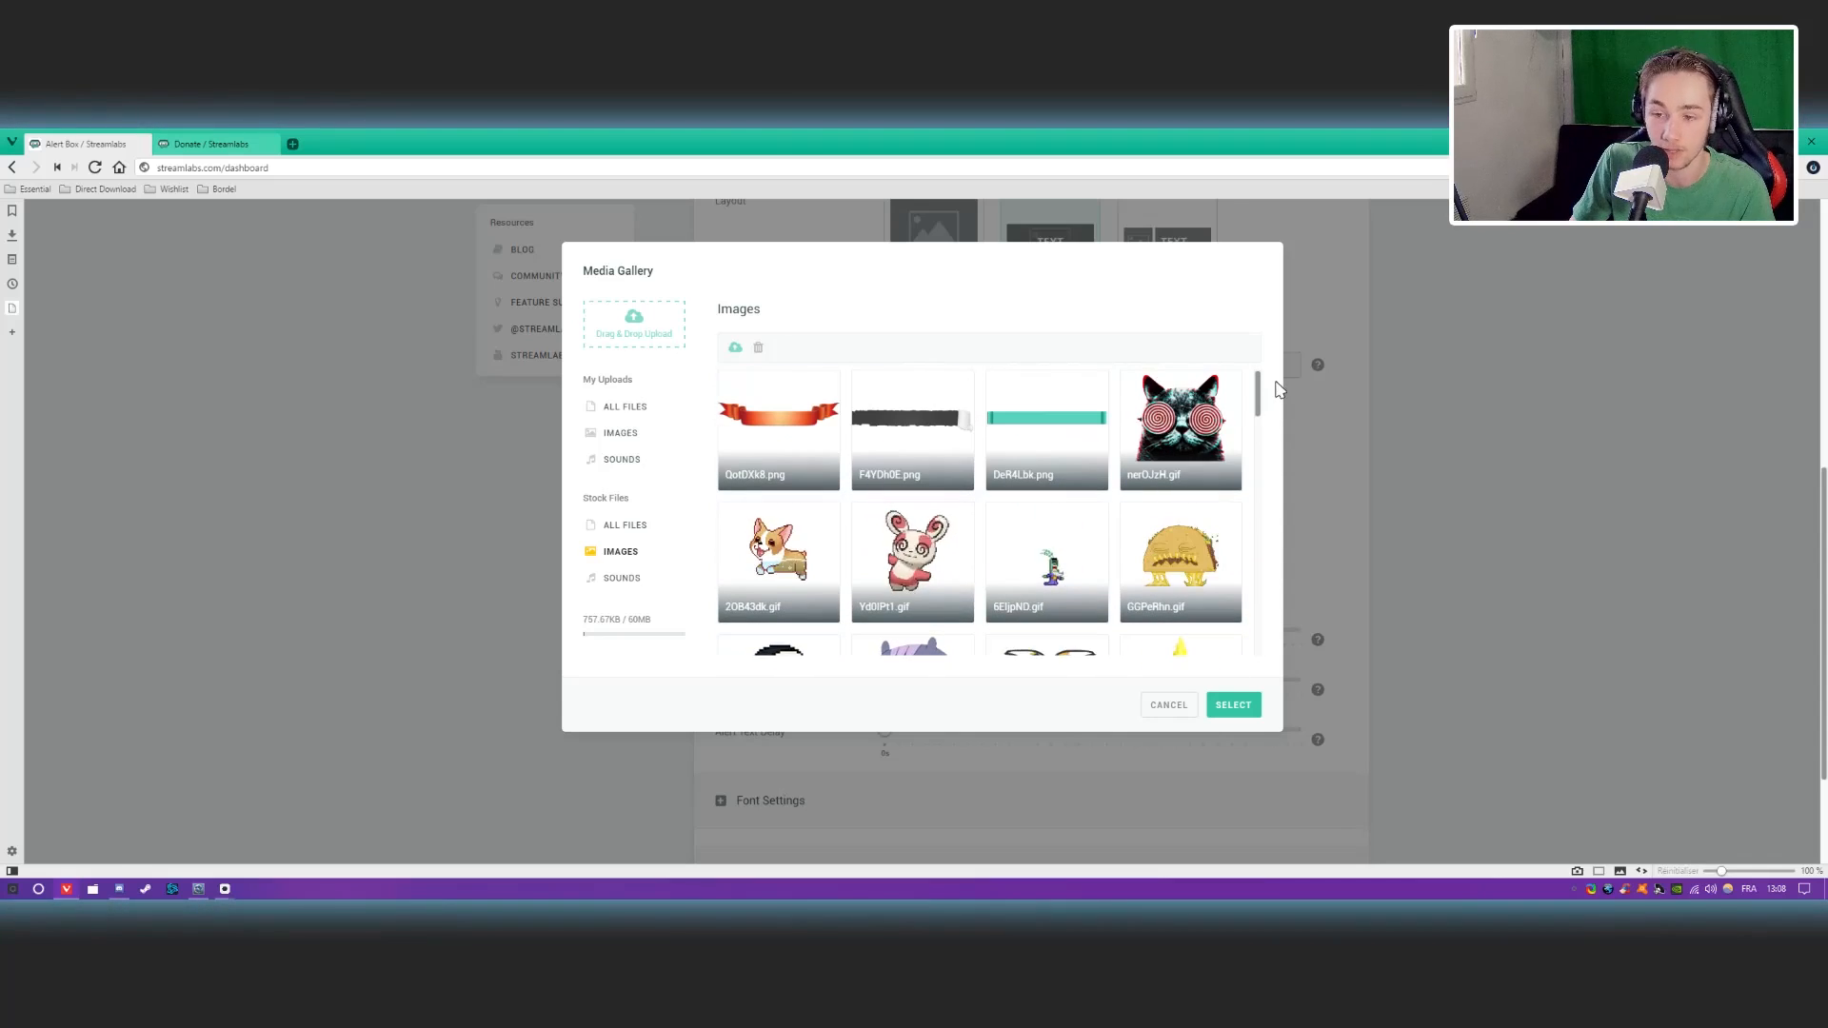
pyautogui.click(1165, 707)
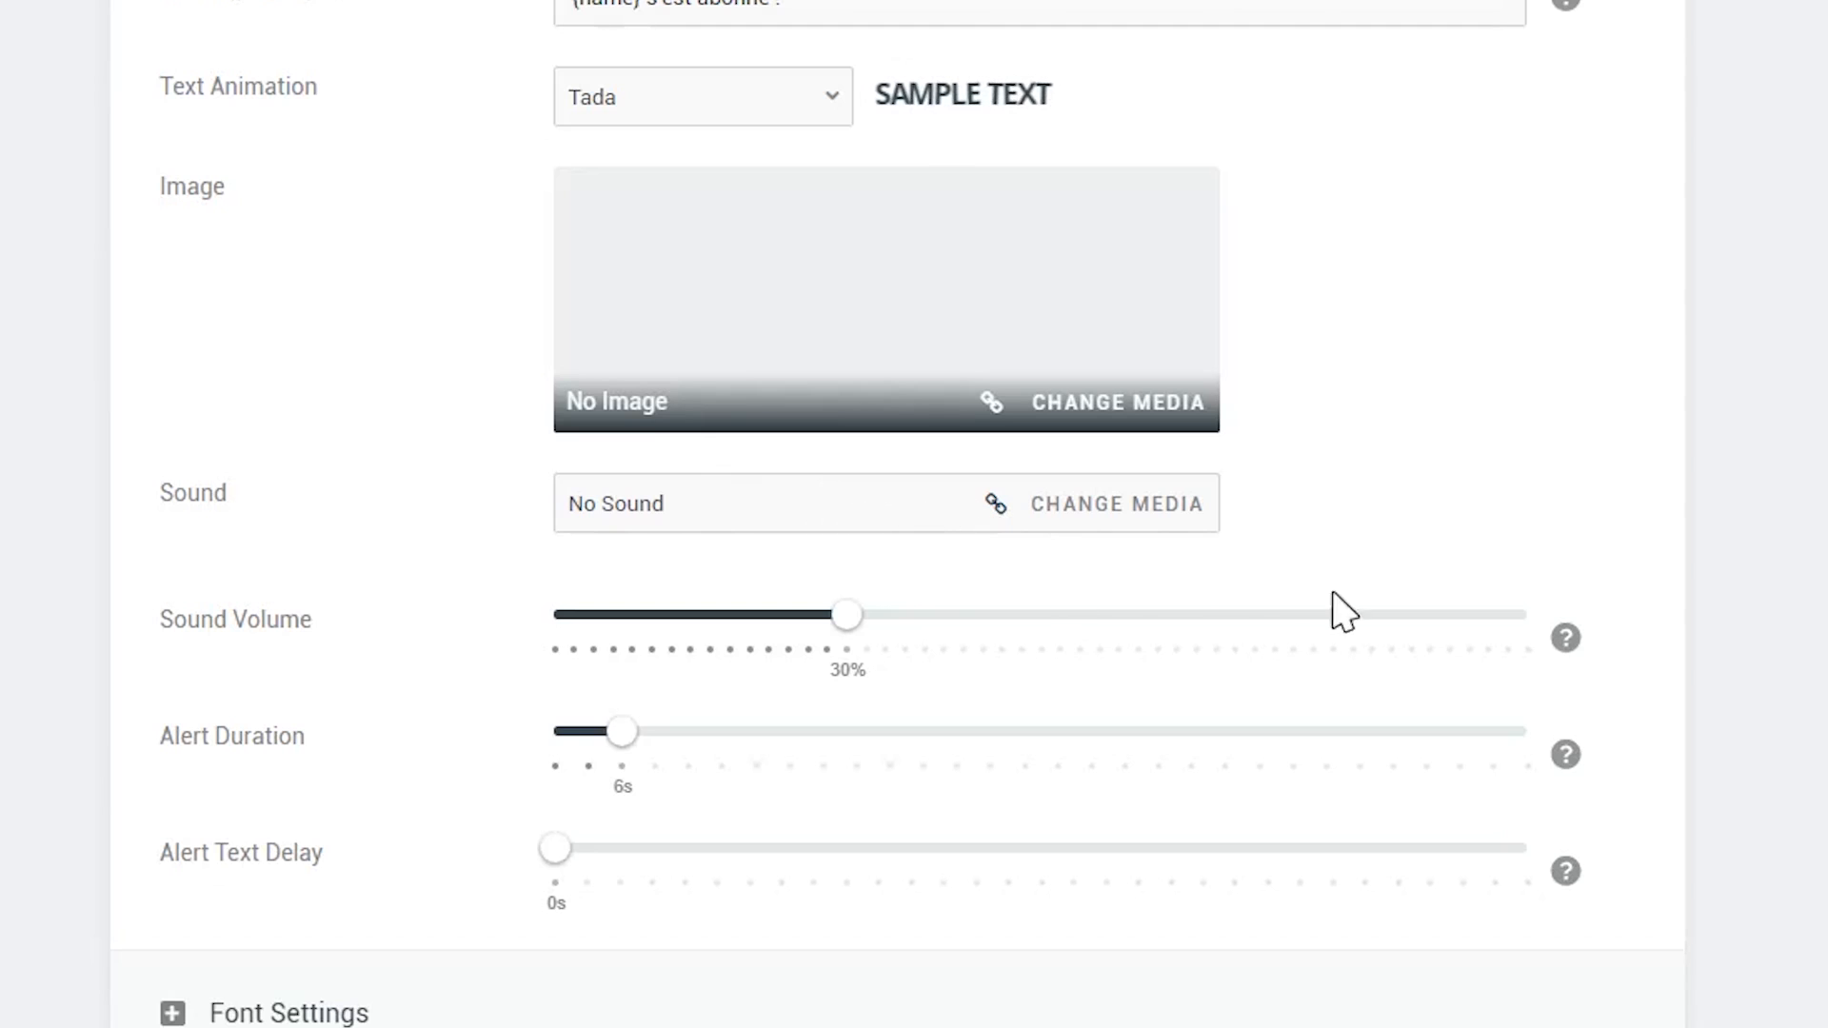
# Browse the stock sounds for the subscriber alert, previewing Soft Success and Ohhhh Yeaaah, and leave the Media Gallery without choosing one.
pyautogui.click(1153, 531)
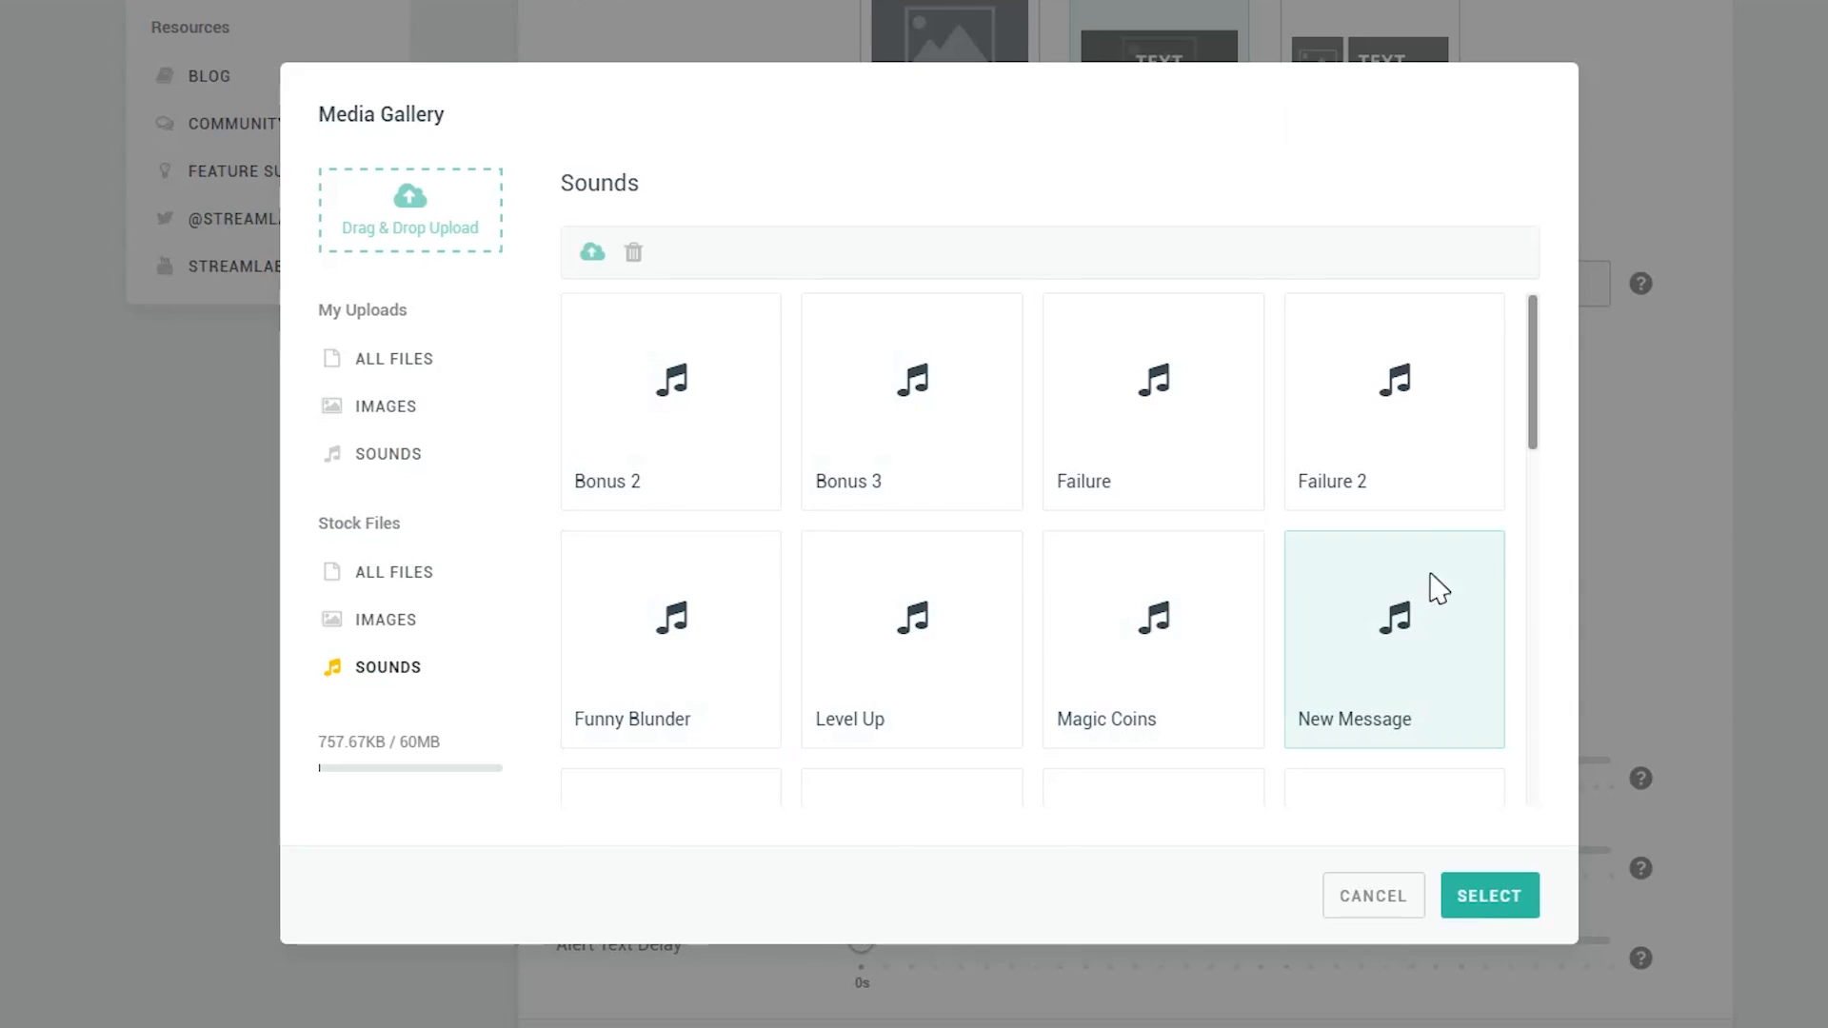
pyautogui.moveTo(1532, 425); pyautogui.dragTo(1496, 589)
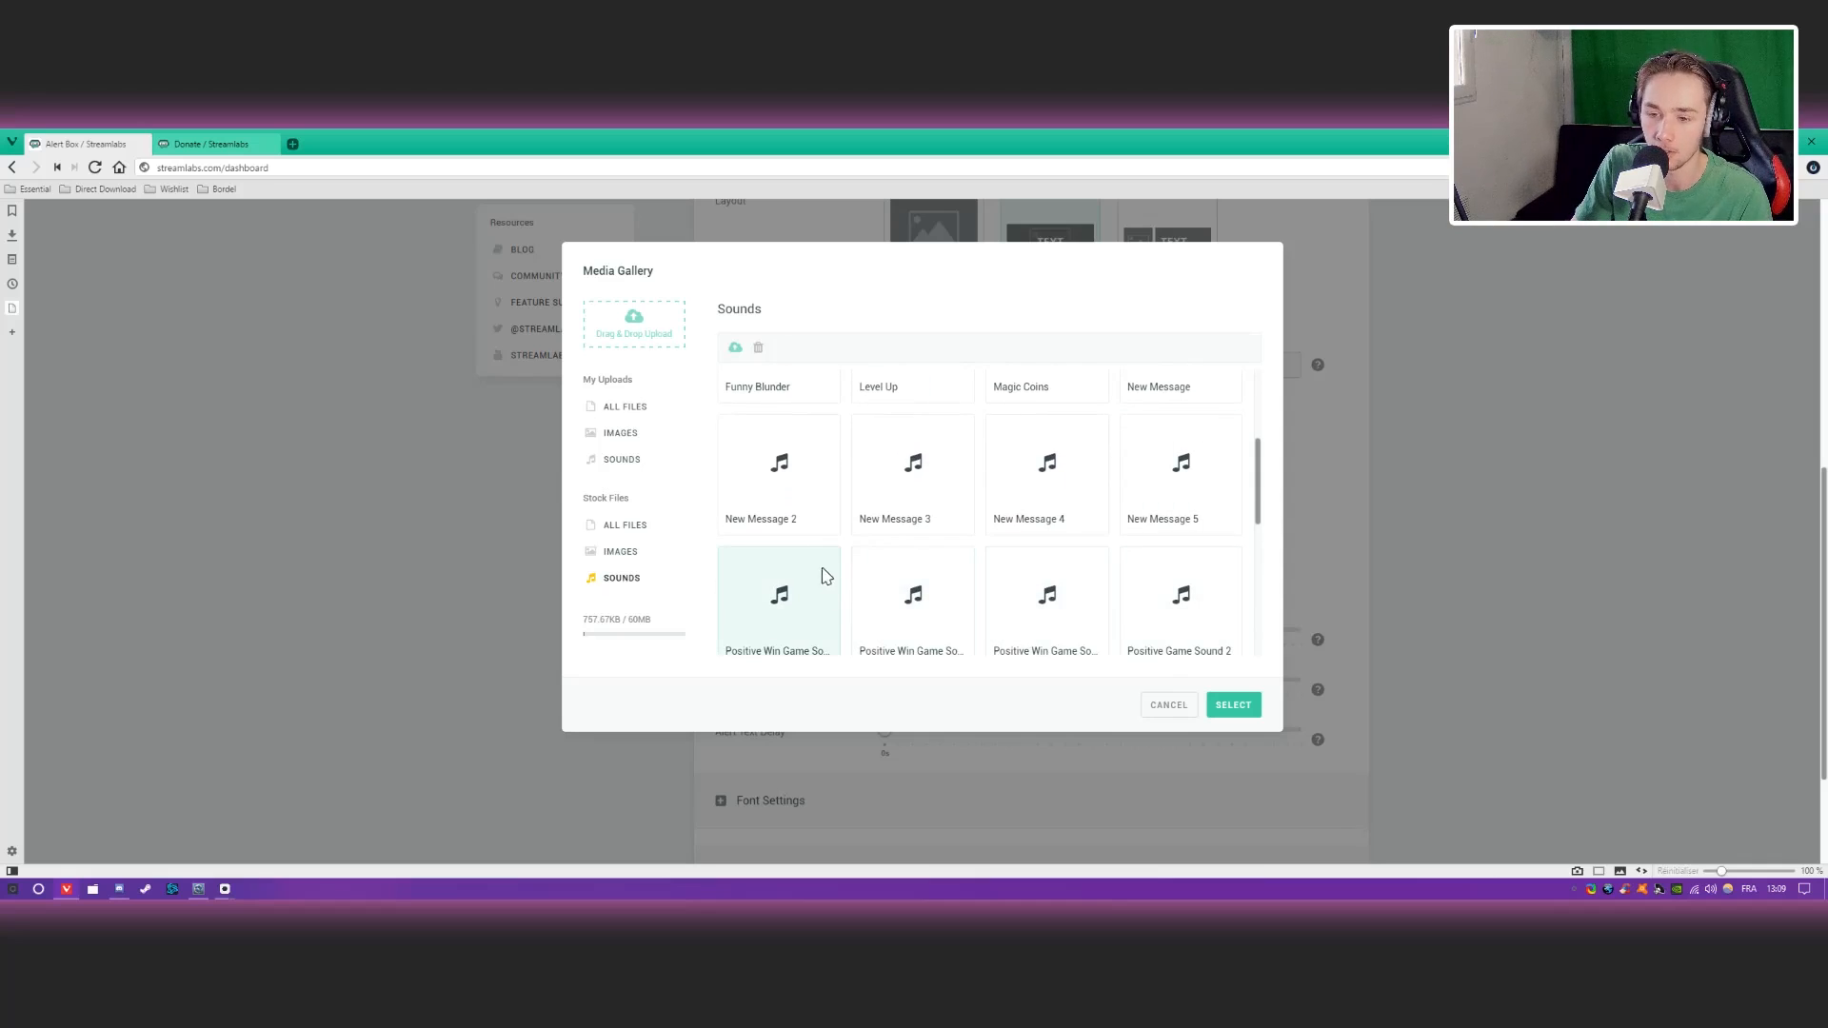
pyautogui.click(1081, 493)
pyautogui.moveTo(1259, 519); pyautogui.dragTo(1158, 661)
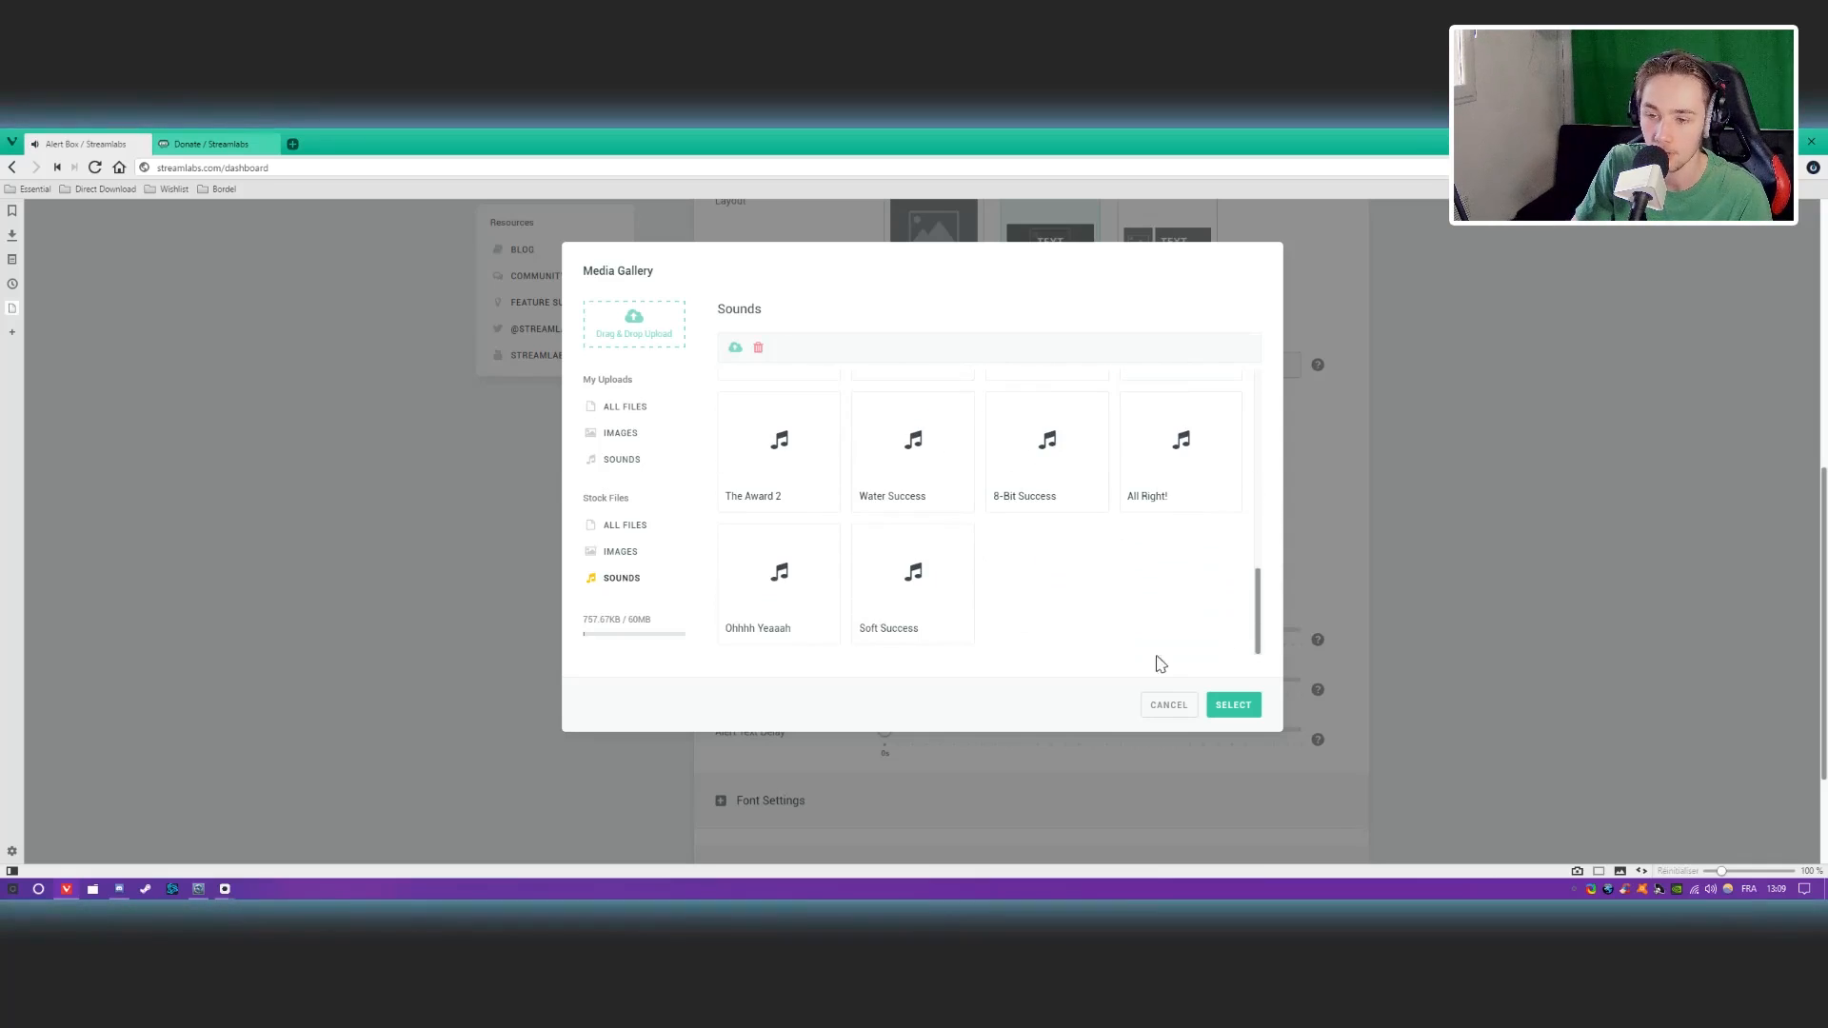
pyautogui.click(916, 595)
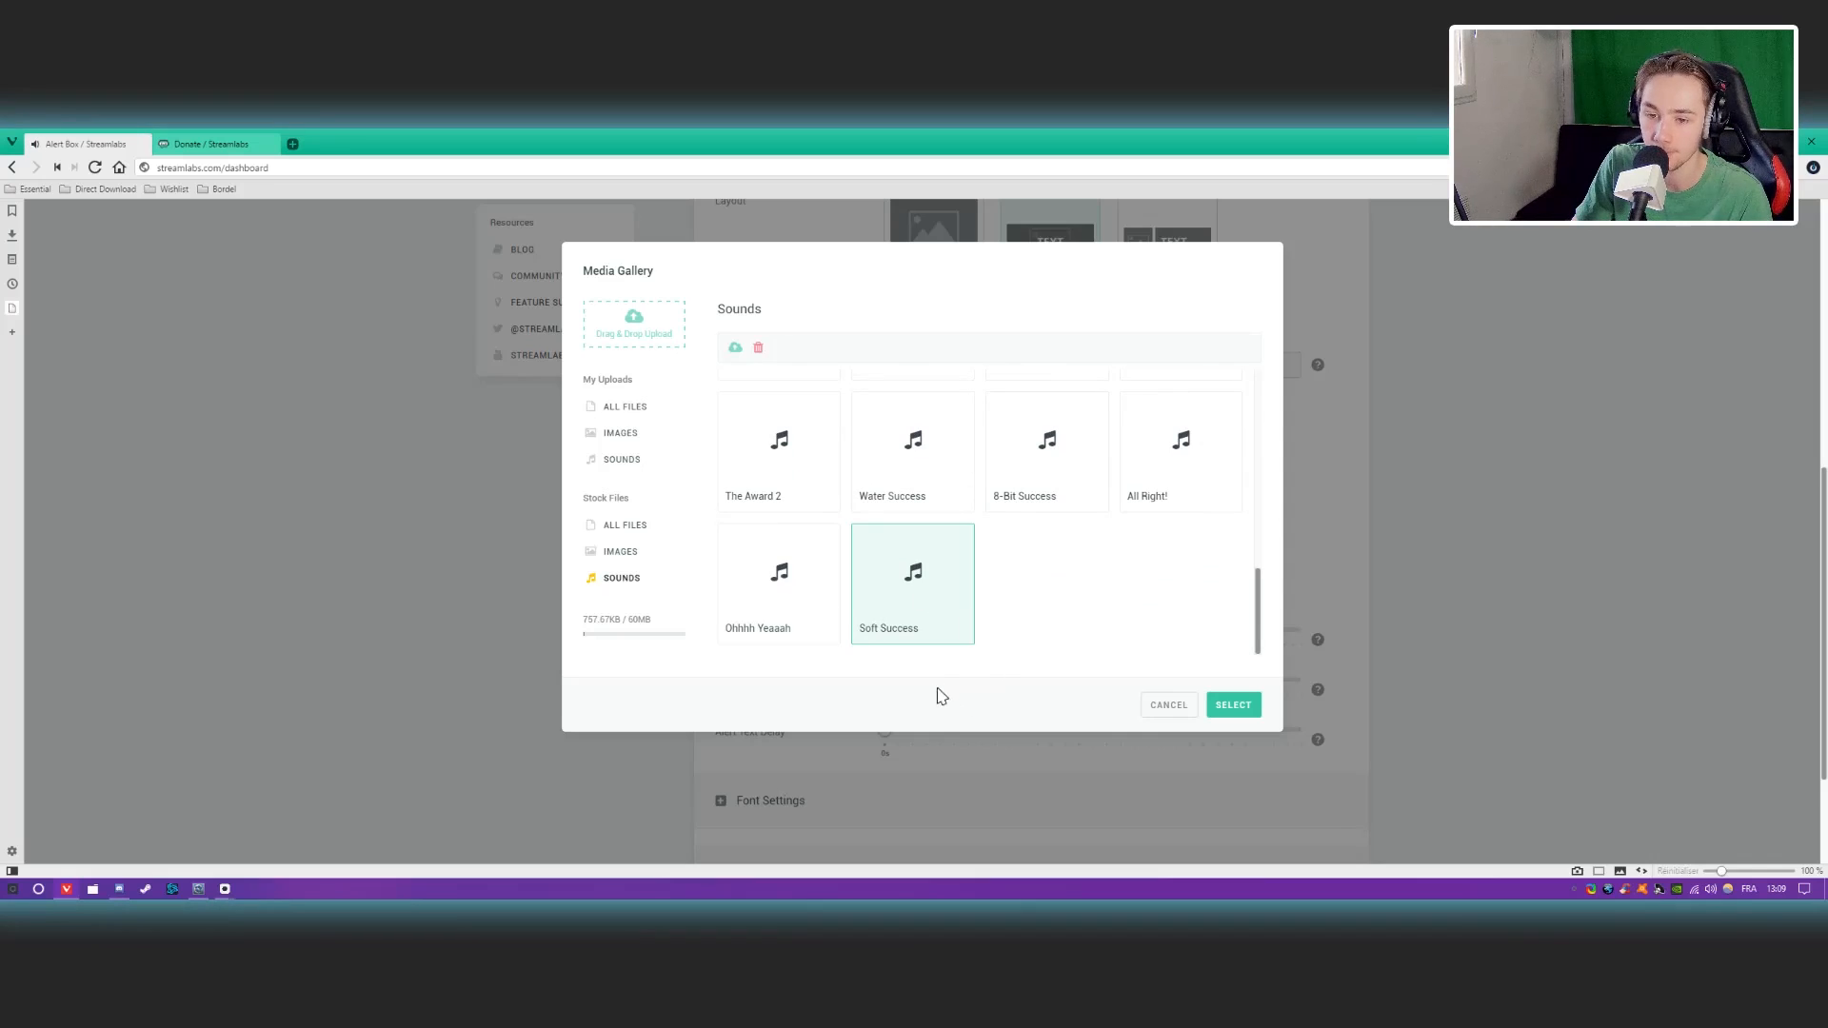
pyautogui.click(776, 589)
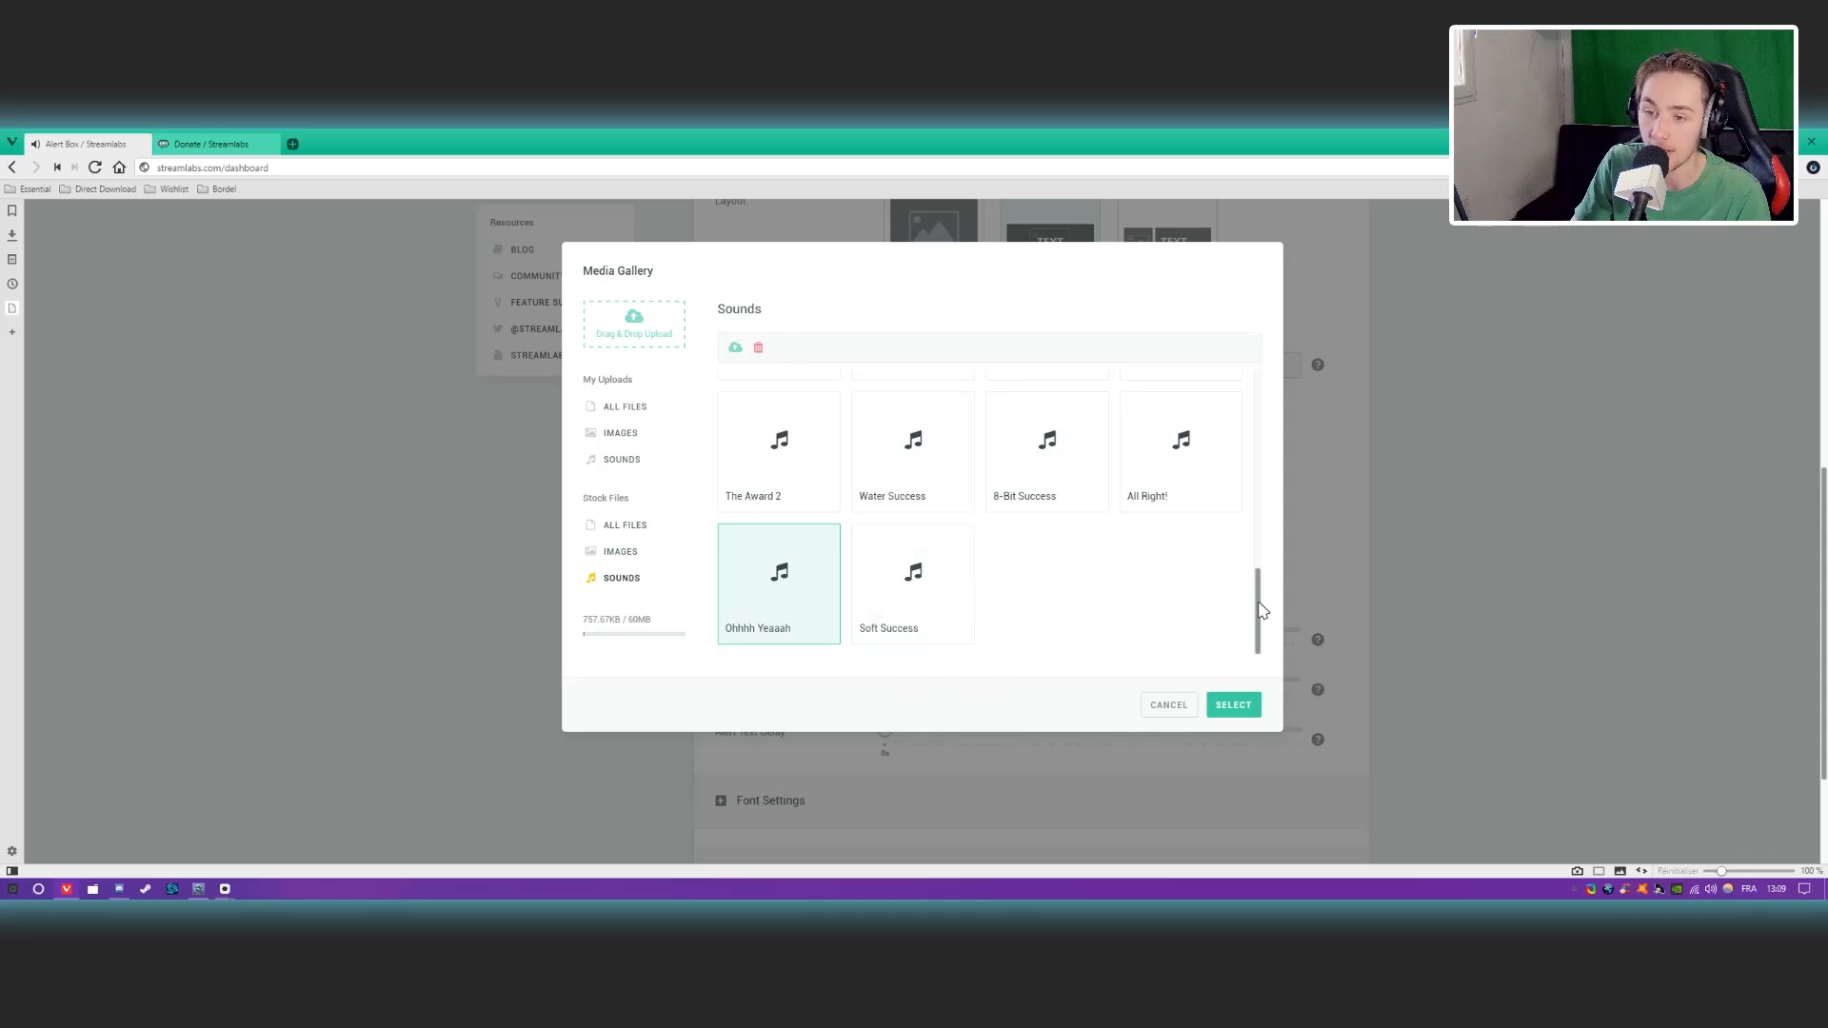
pyautogui.moveTo(1261, 610); pyautogui.dragTo(1229, 663)
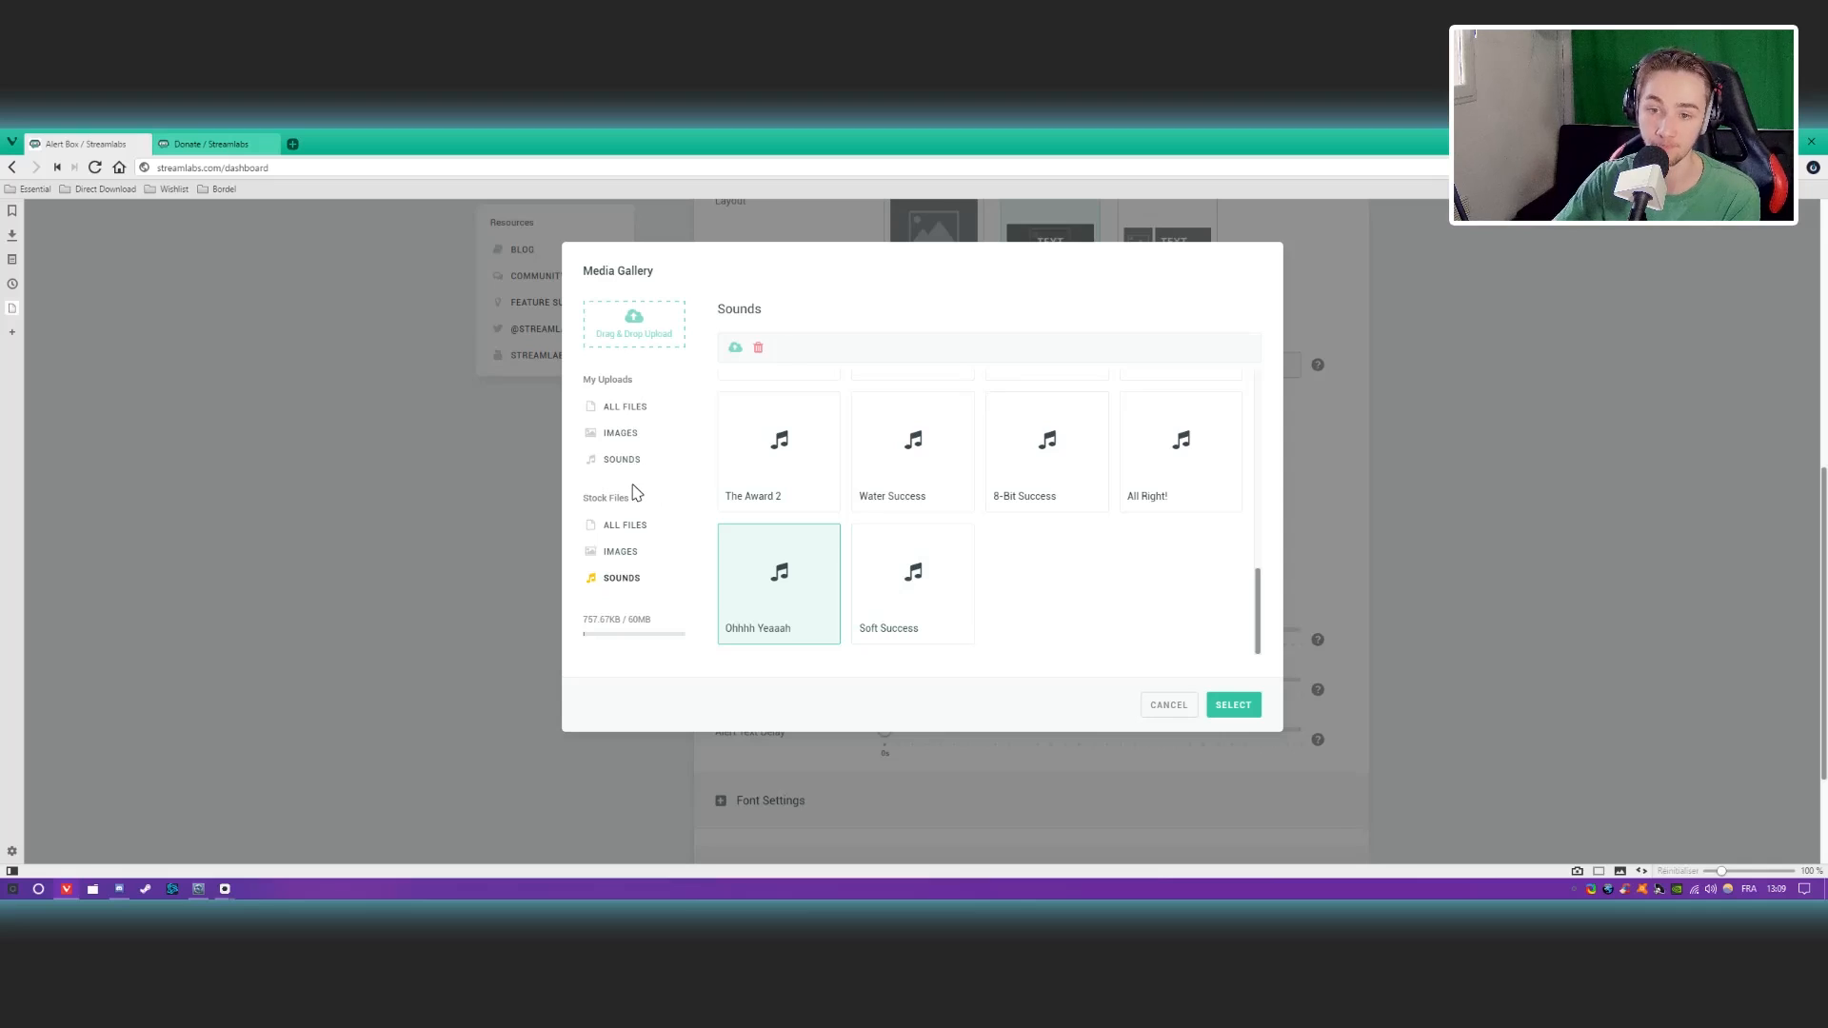
pyautogui.click(1161, 709)
# Try an Alert Text Delay of 2 s on the subscriber alert and restore it to 0 s.
pyautogui.scroll(3, 828, 600)
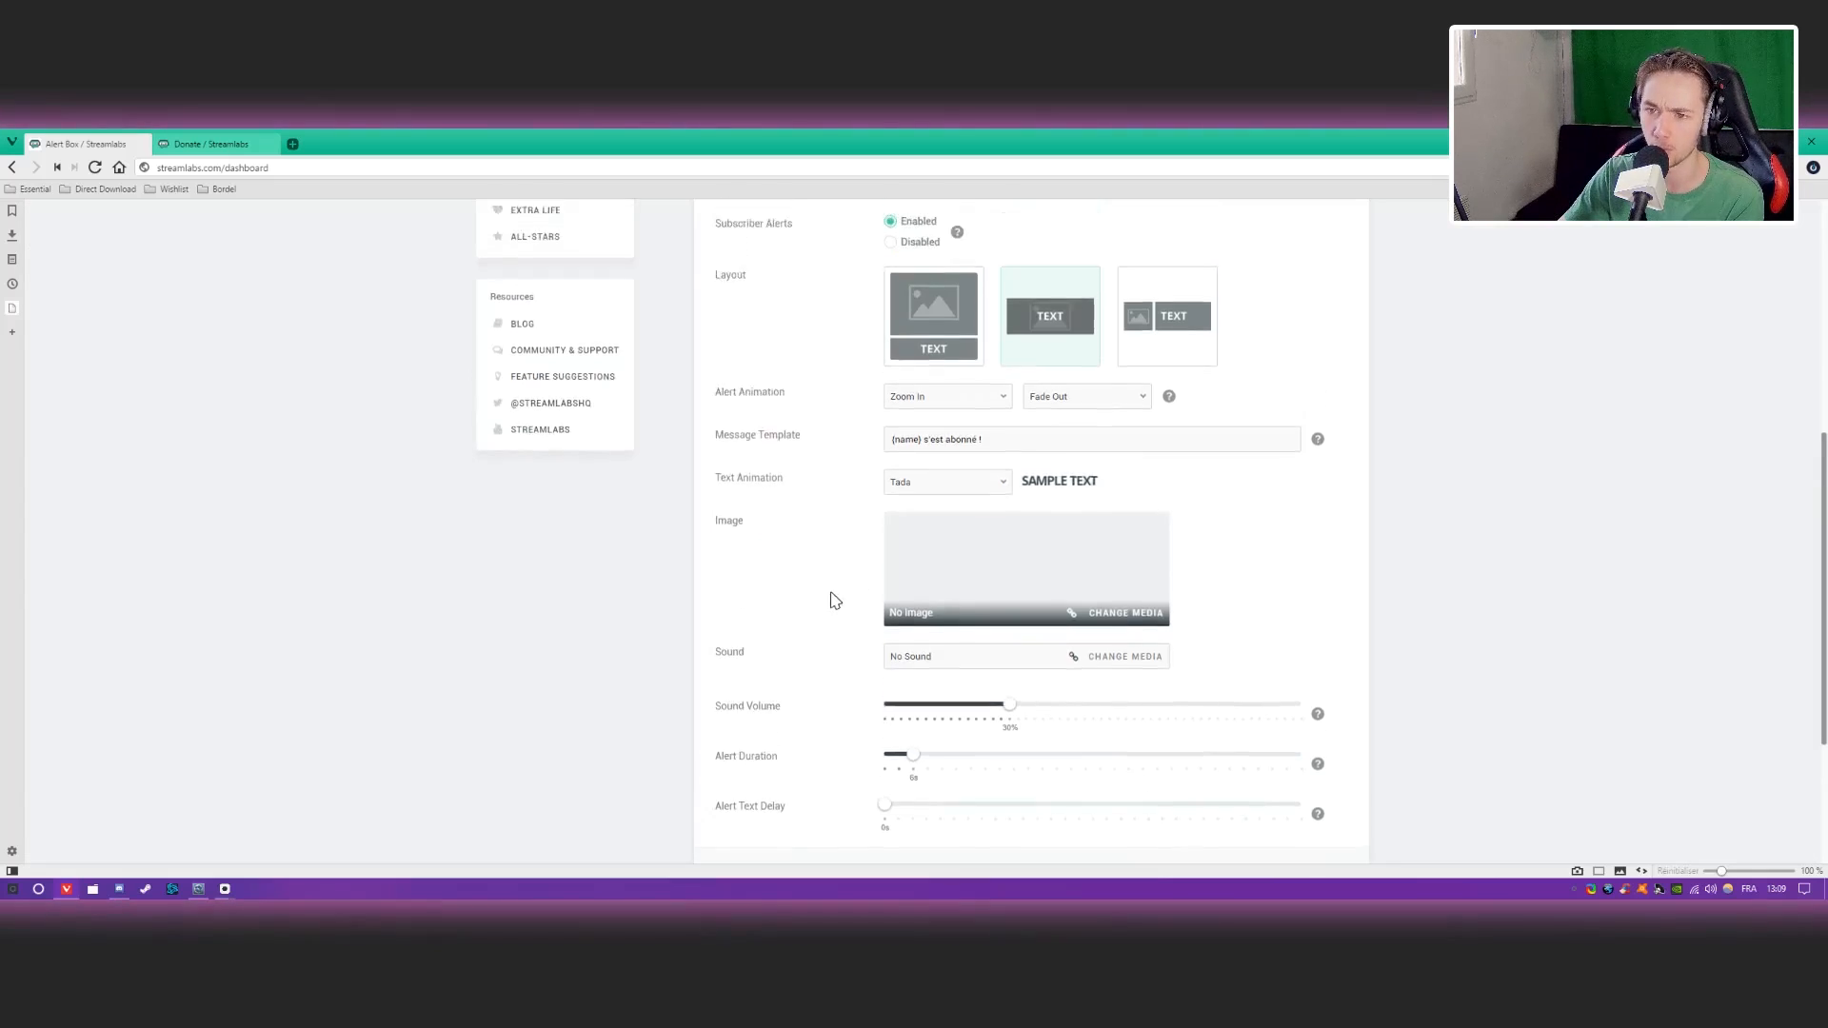
pyautogui.scroll(-3, 828, 608)
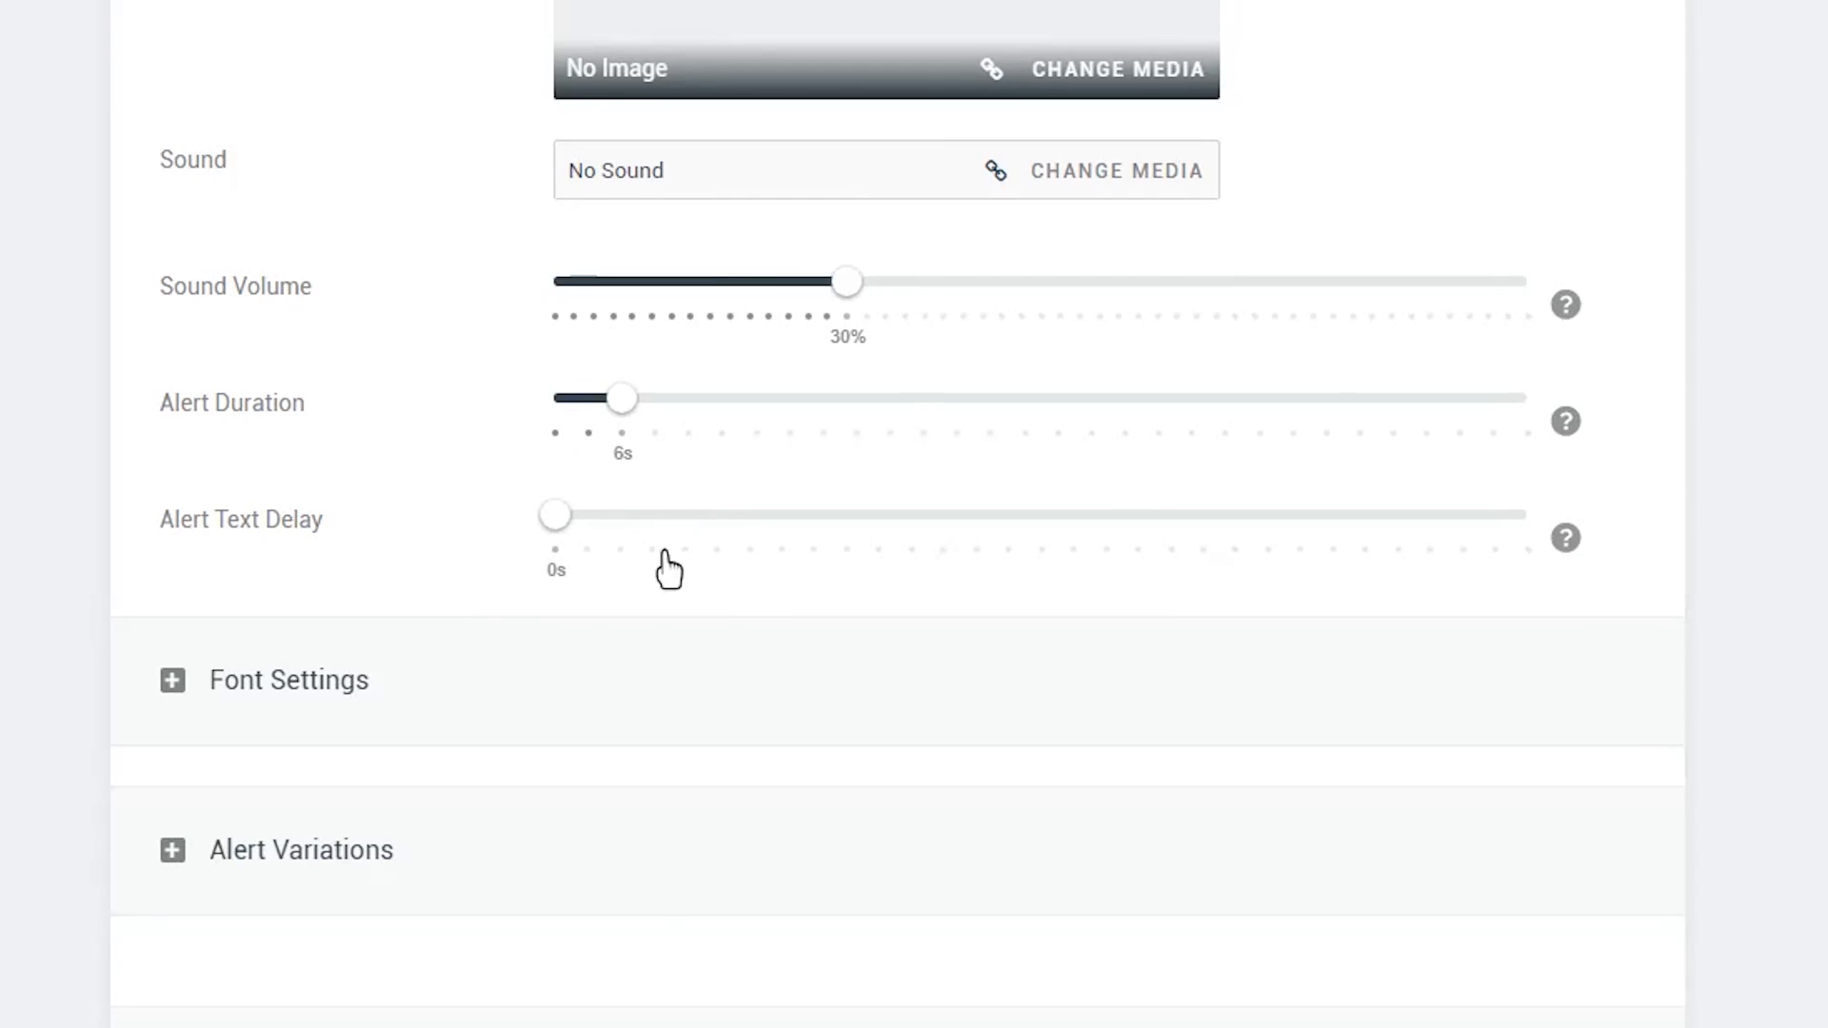
pyautogui.moveTo(552, 519); pyautogui.dragTo(621, 515)
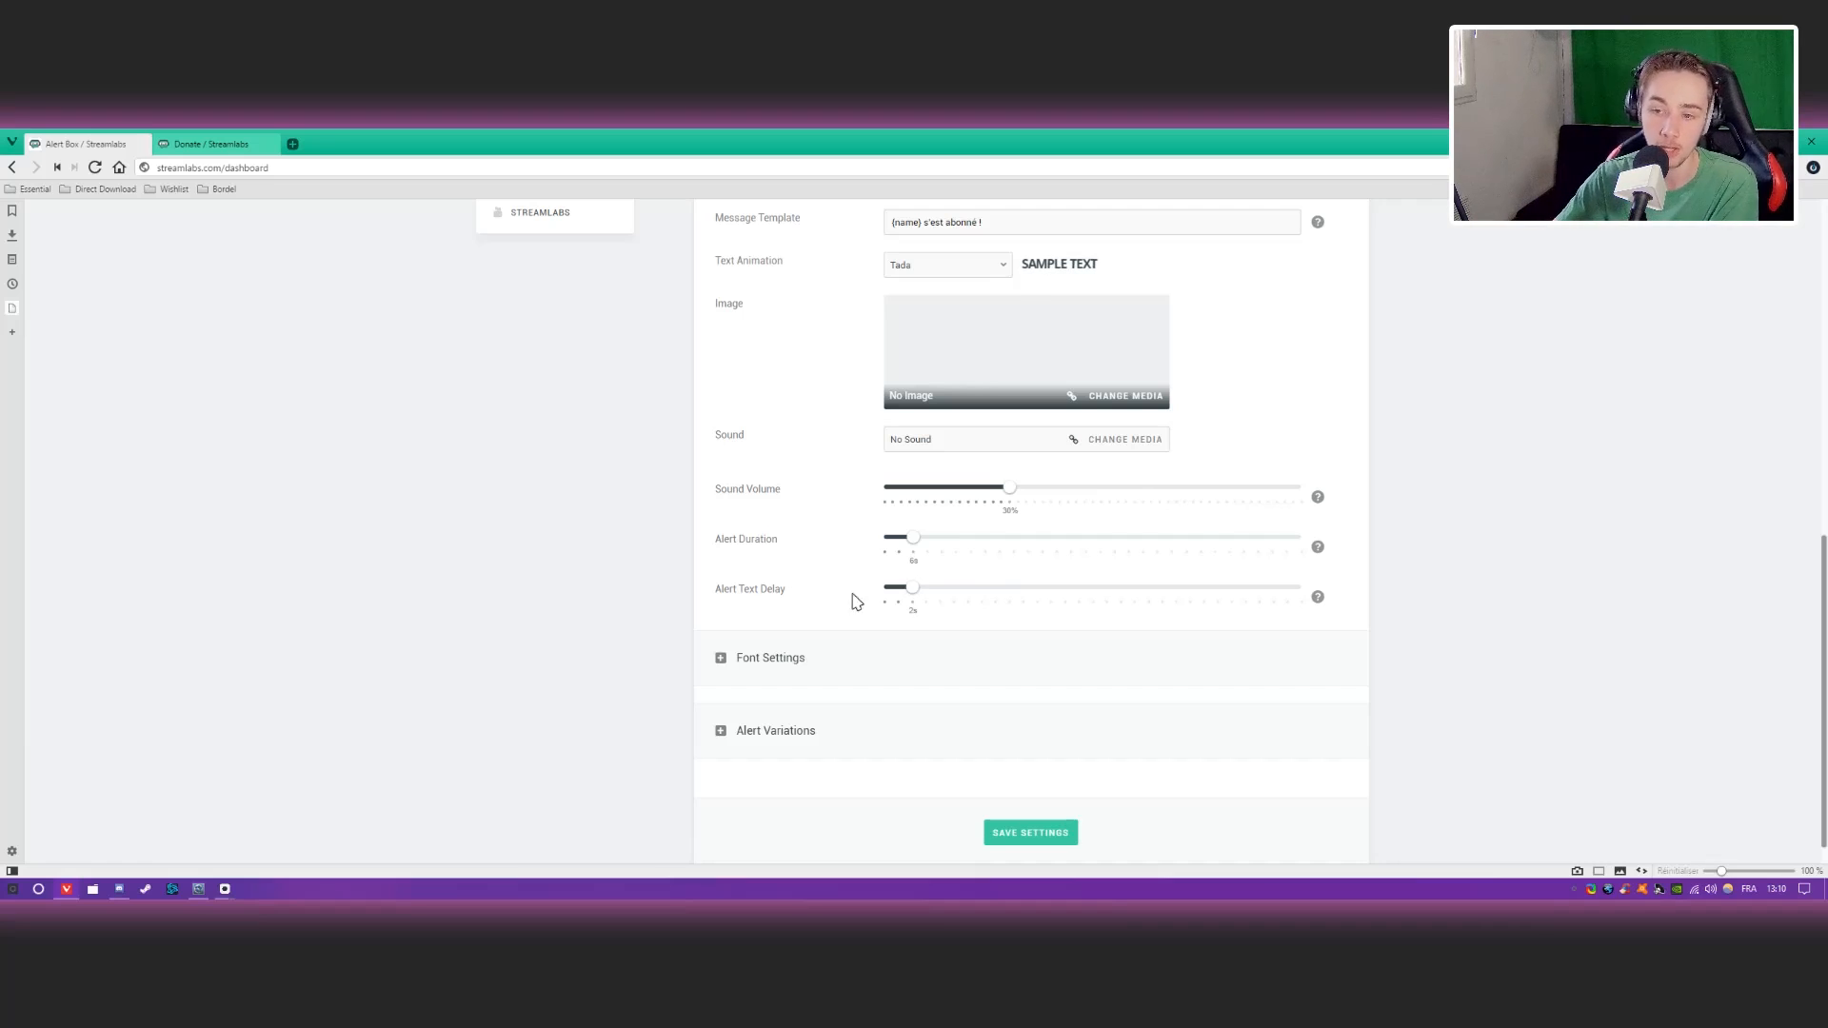
pyautogui.moveTo(910, 594); pyautogui.dragTo(872, 597)
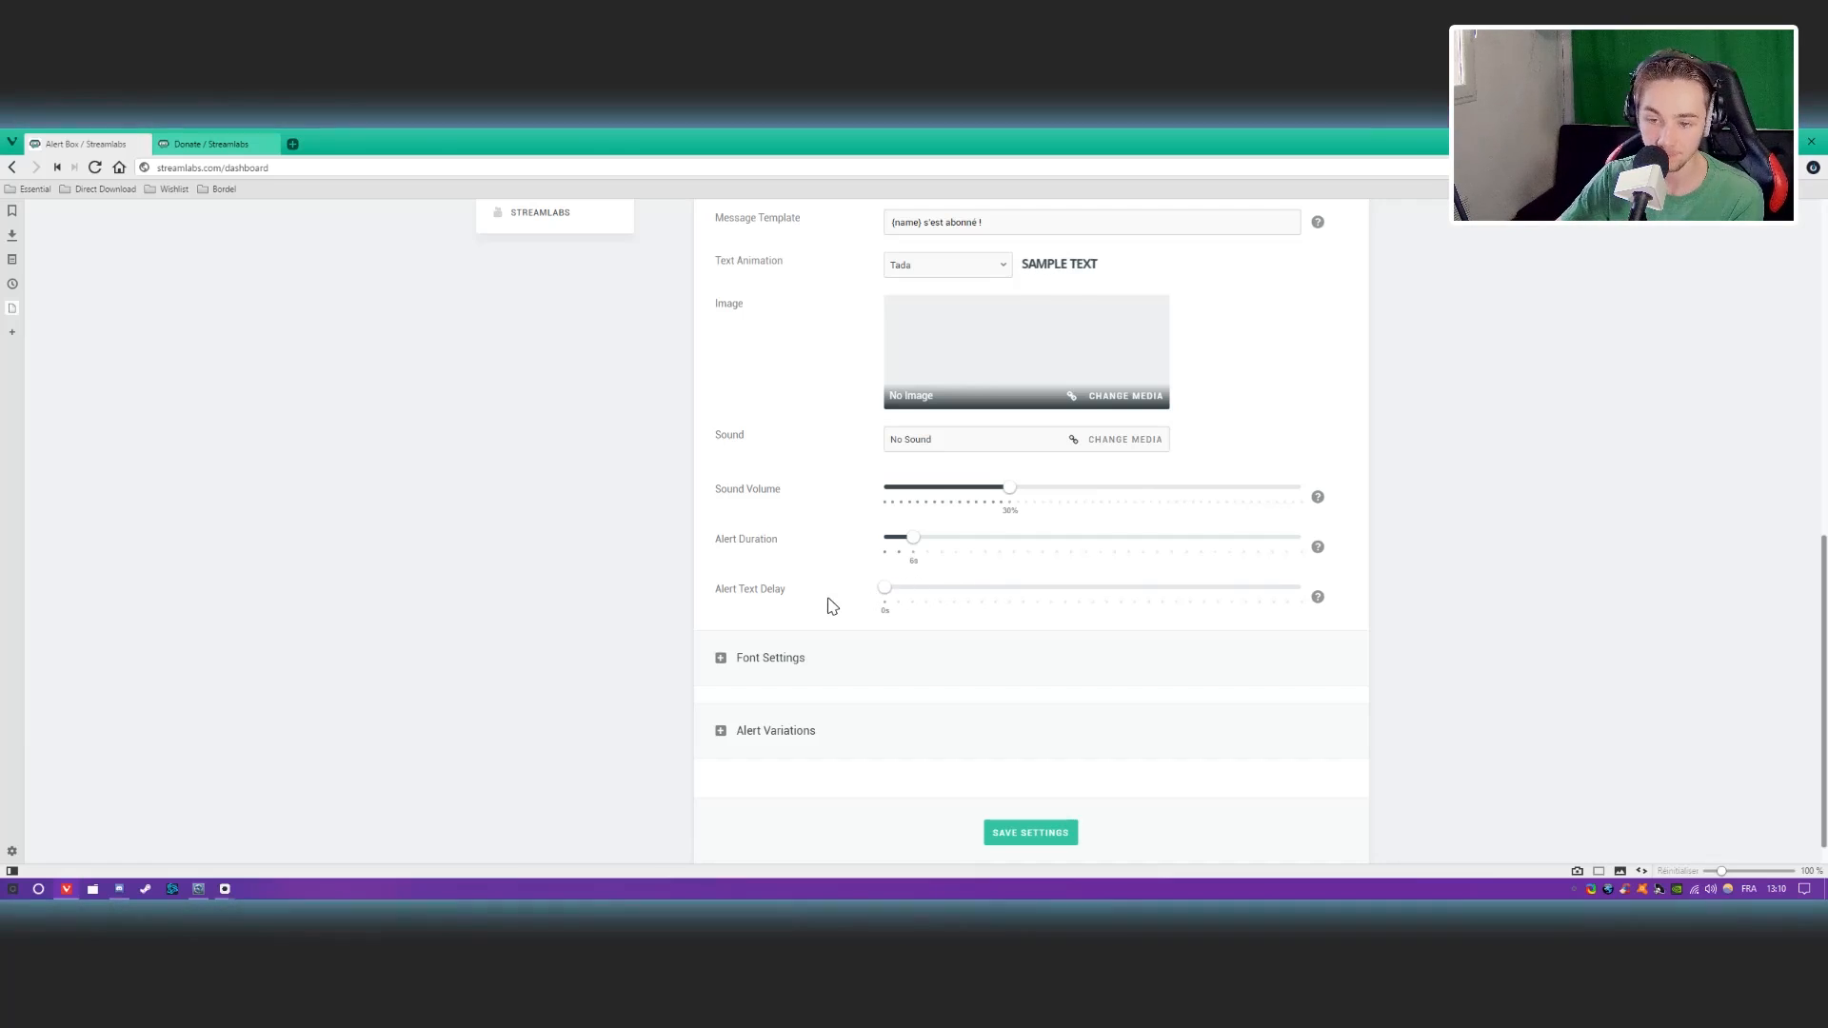
# Look through the subscriber alert's Font Settings and the available fonts, keeping Lato.
pyautogui.scroll(-1, 804, 604)
pyautogui.click(730, 631)
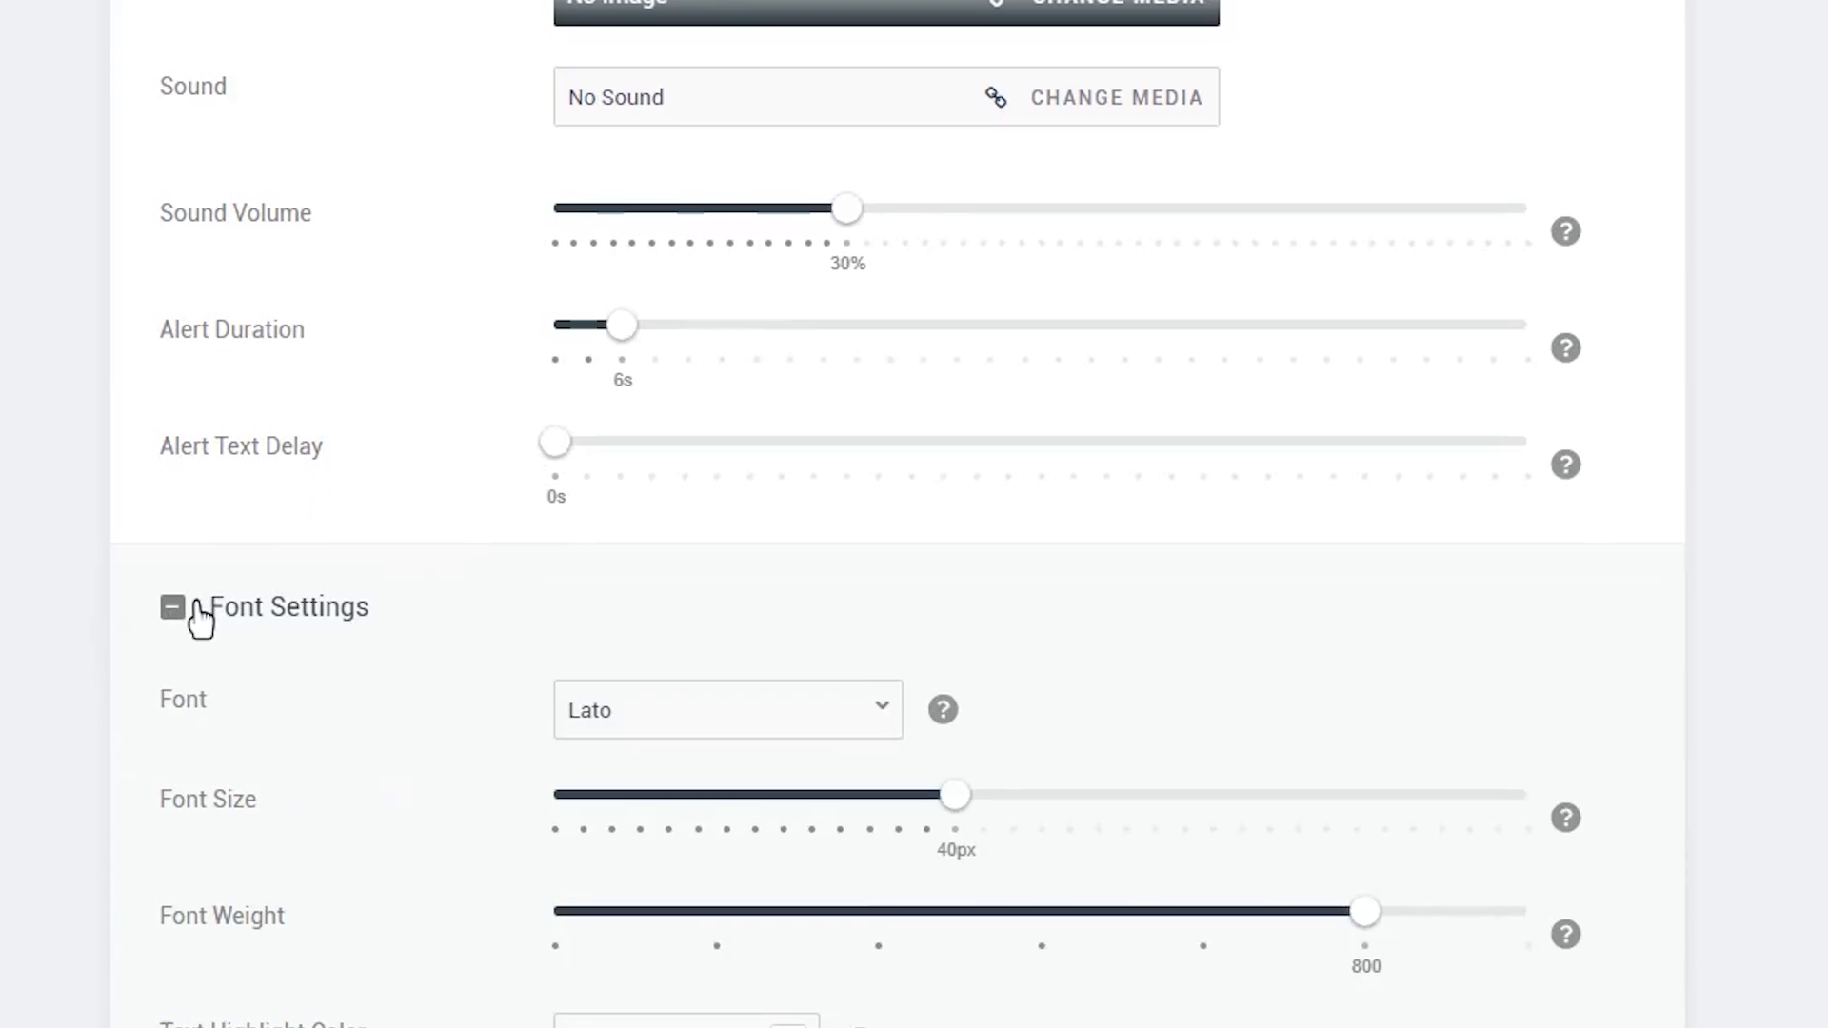
pyautogui.scroll(-3, 298, 653)
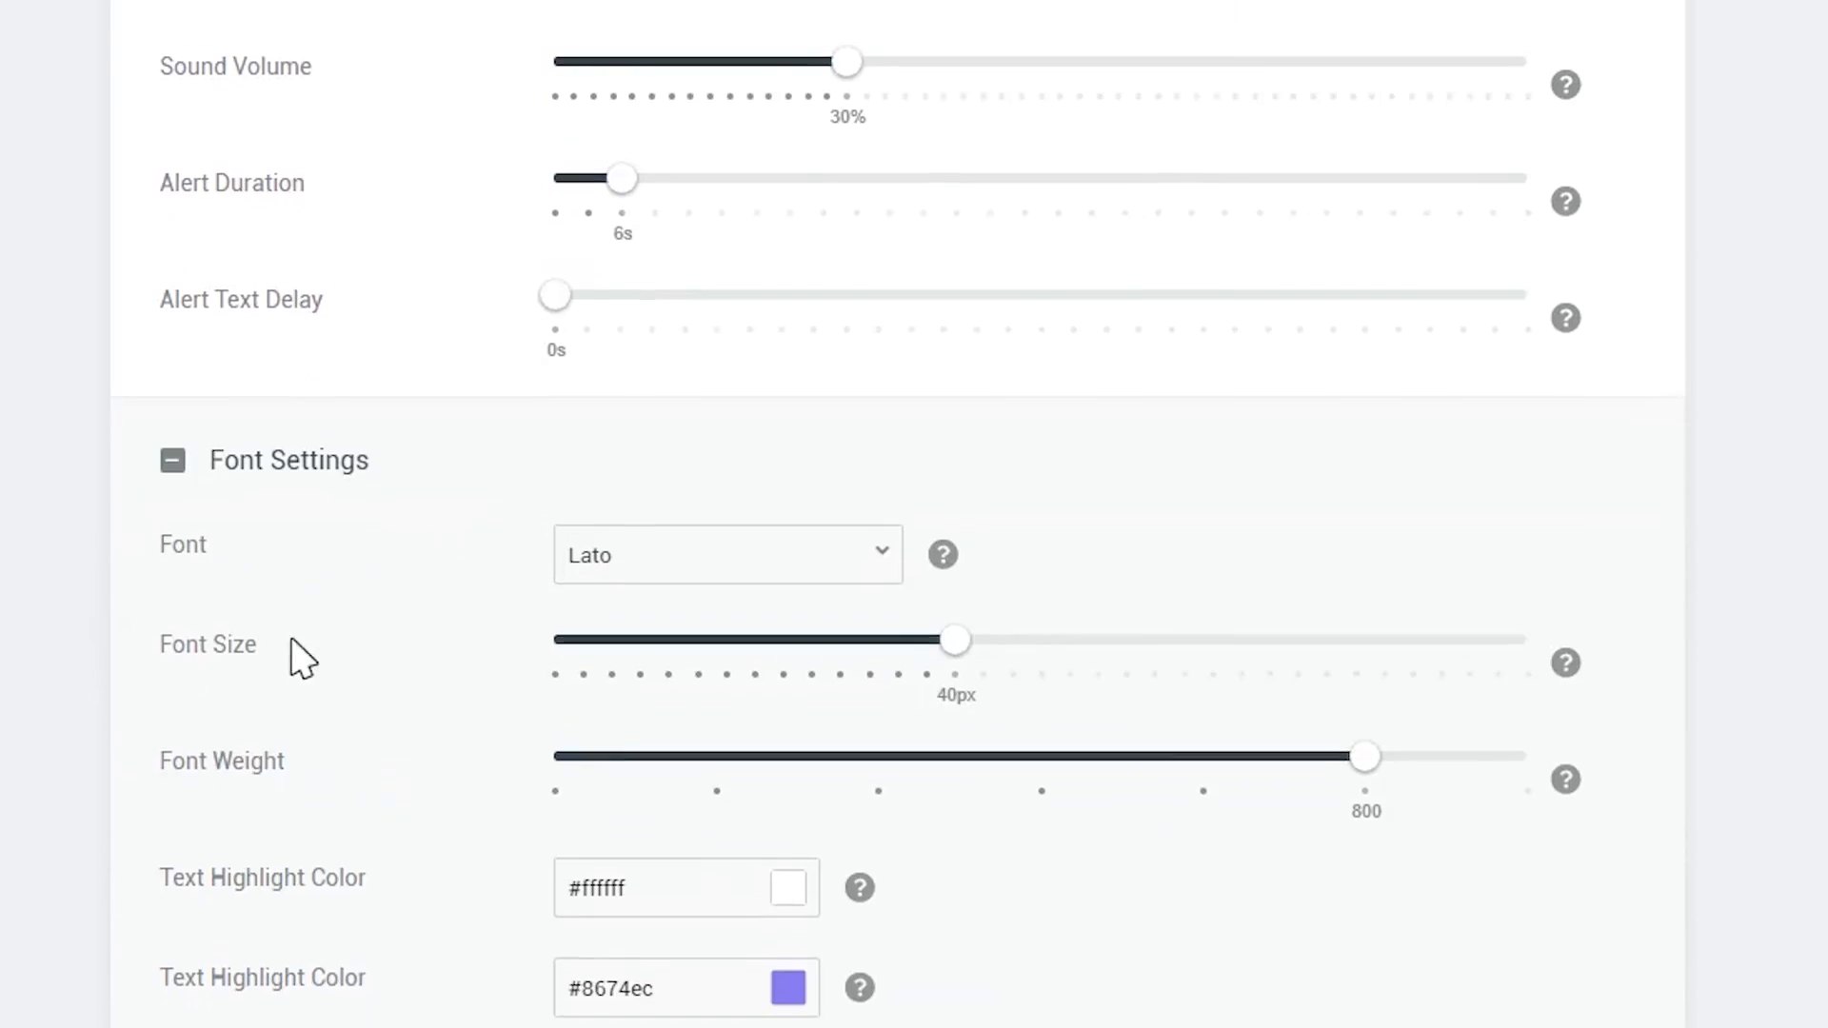
pyautogui.click(821, 381)
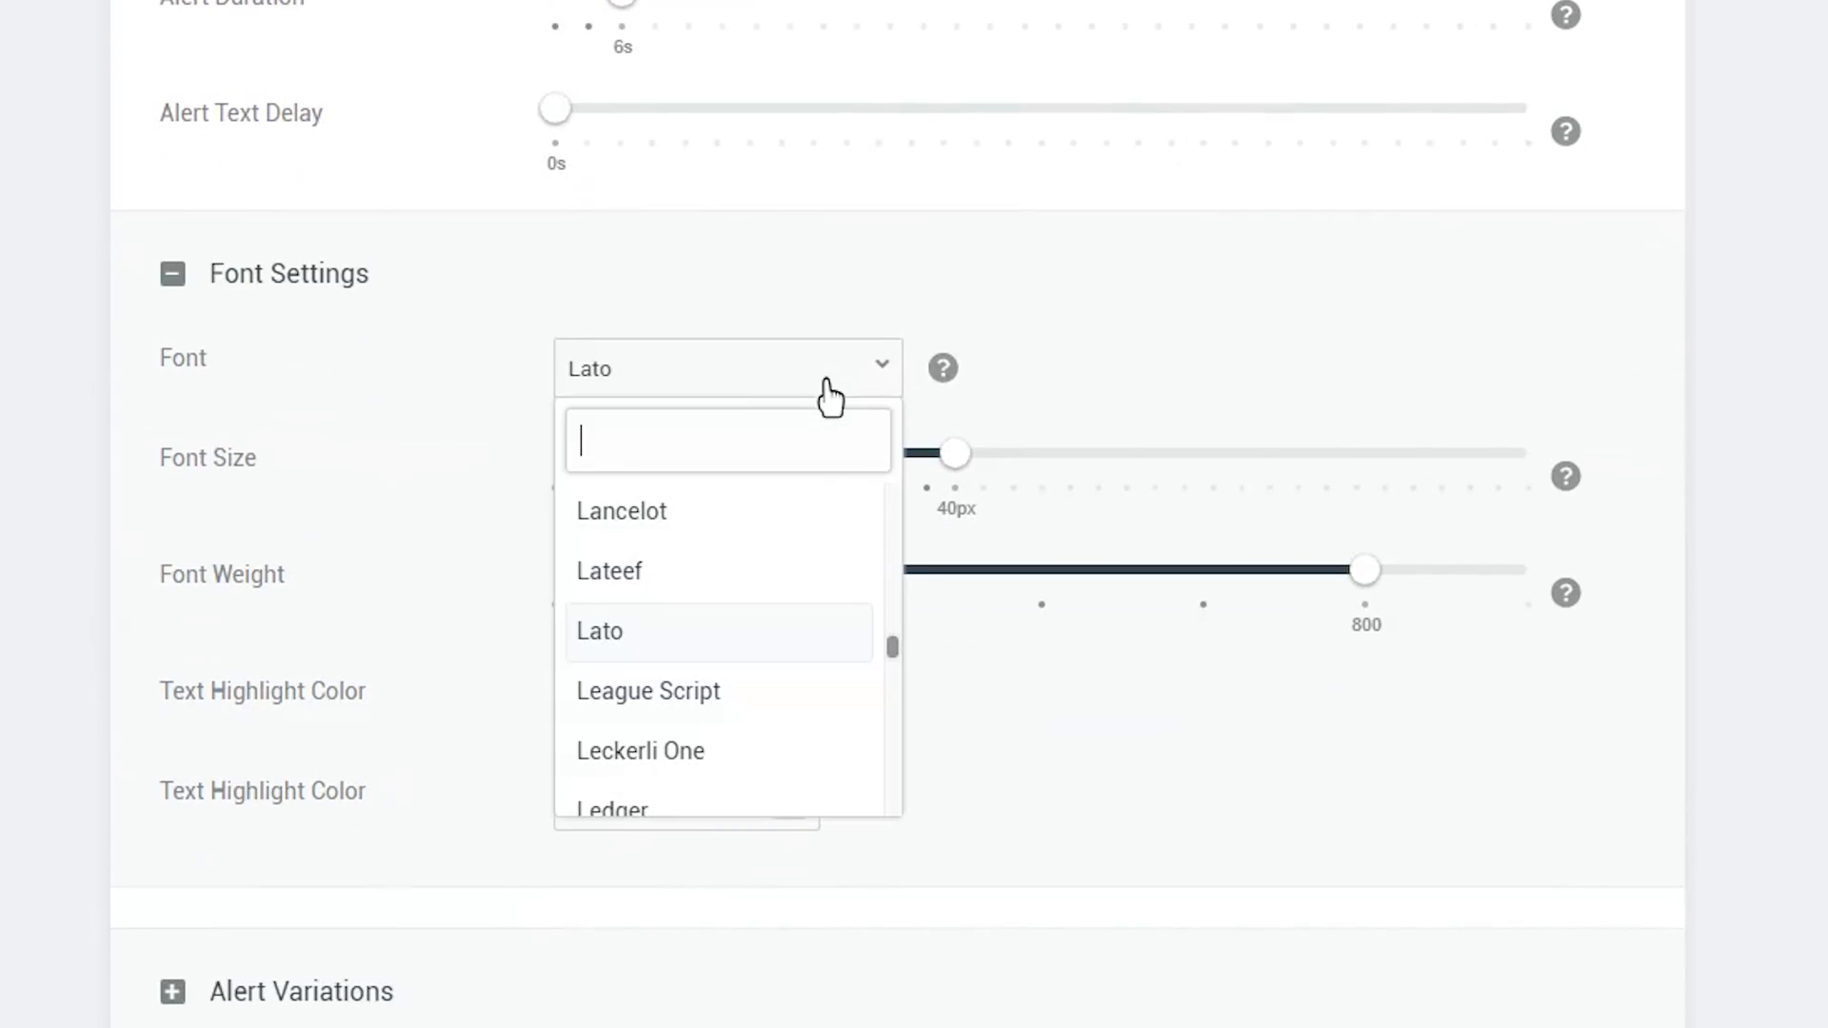
pyautogui.scroll(-10, 790, 667)
pyautogui.scroll(-8, 785, 733)
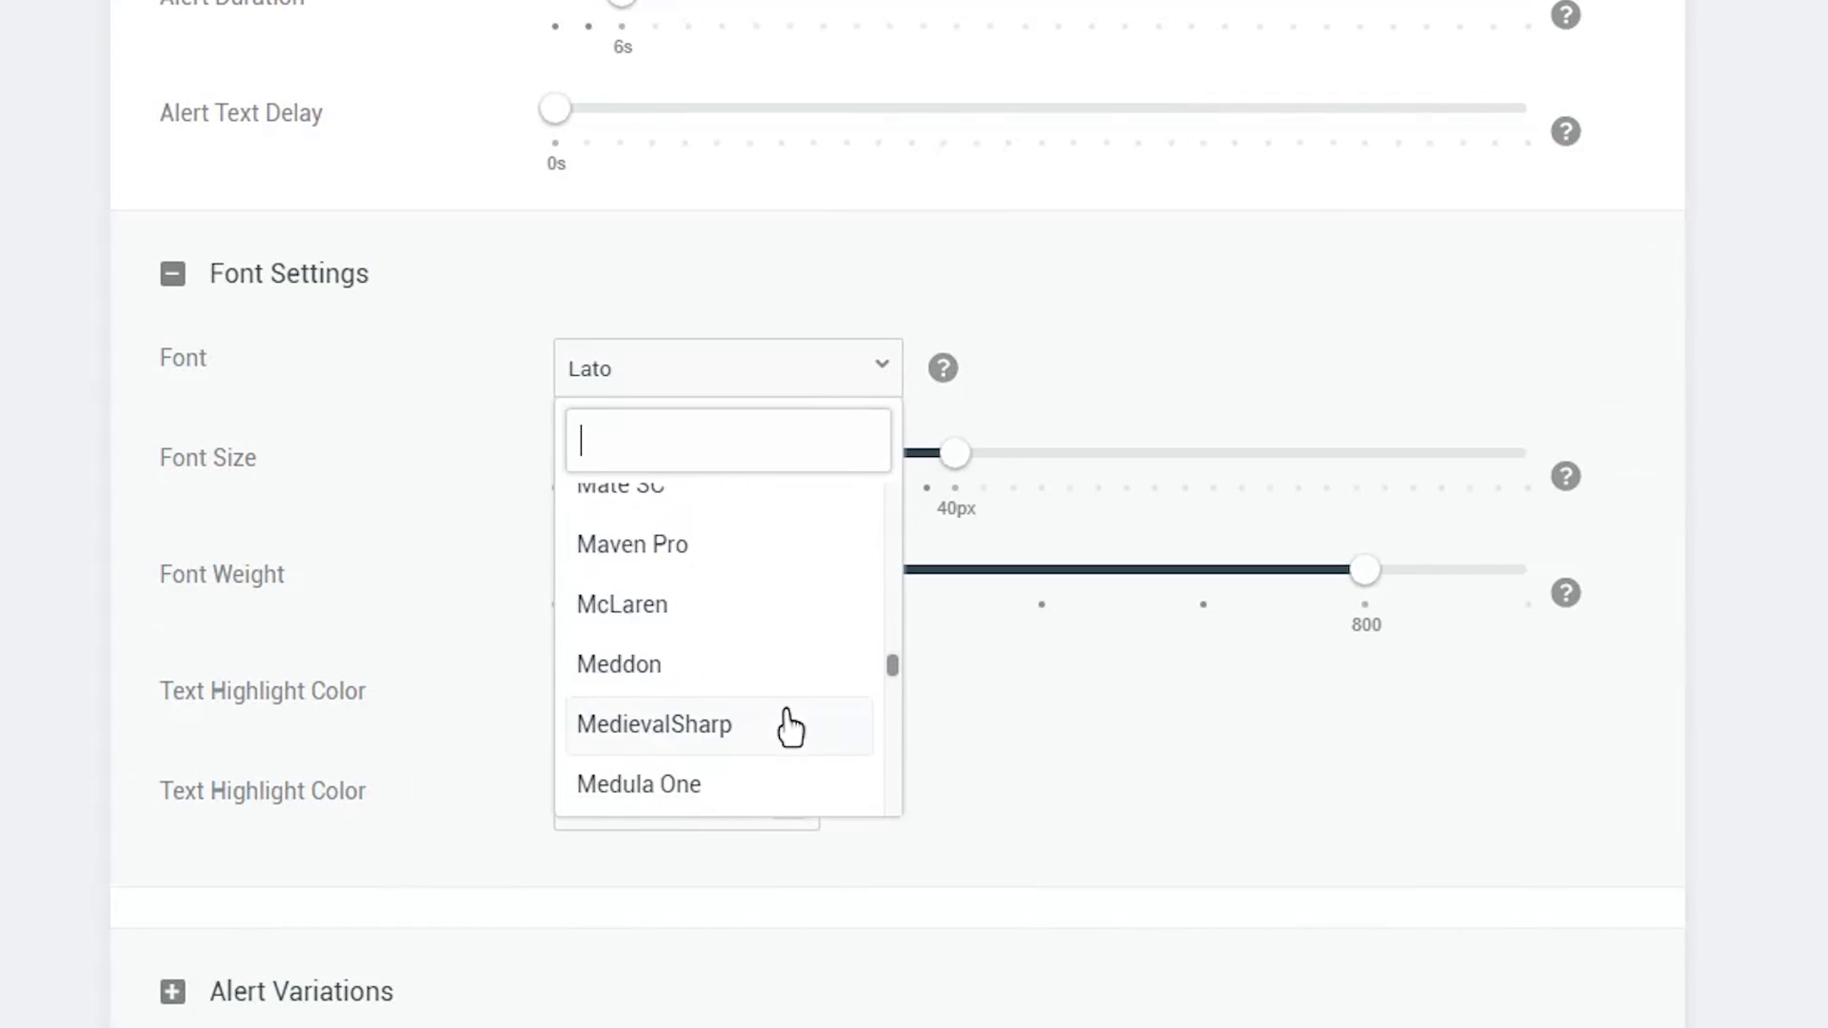
pyautogui.click(842, 392)
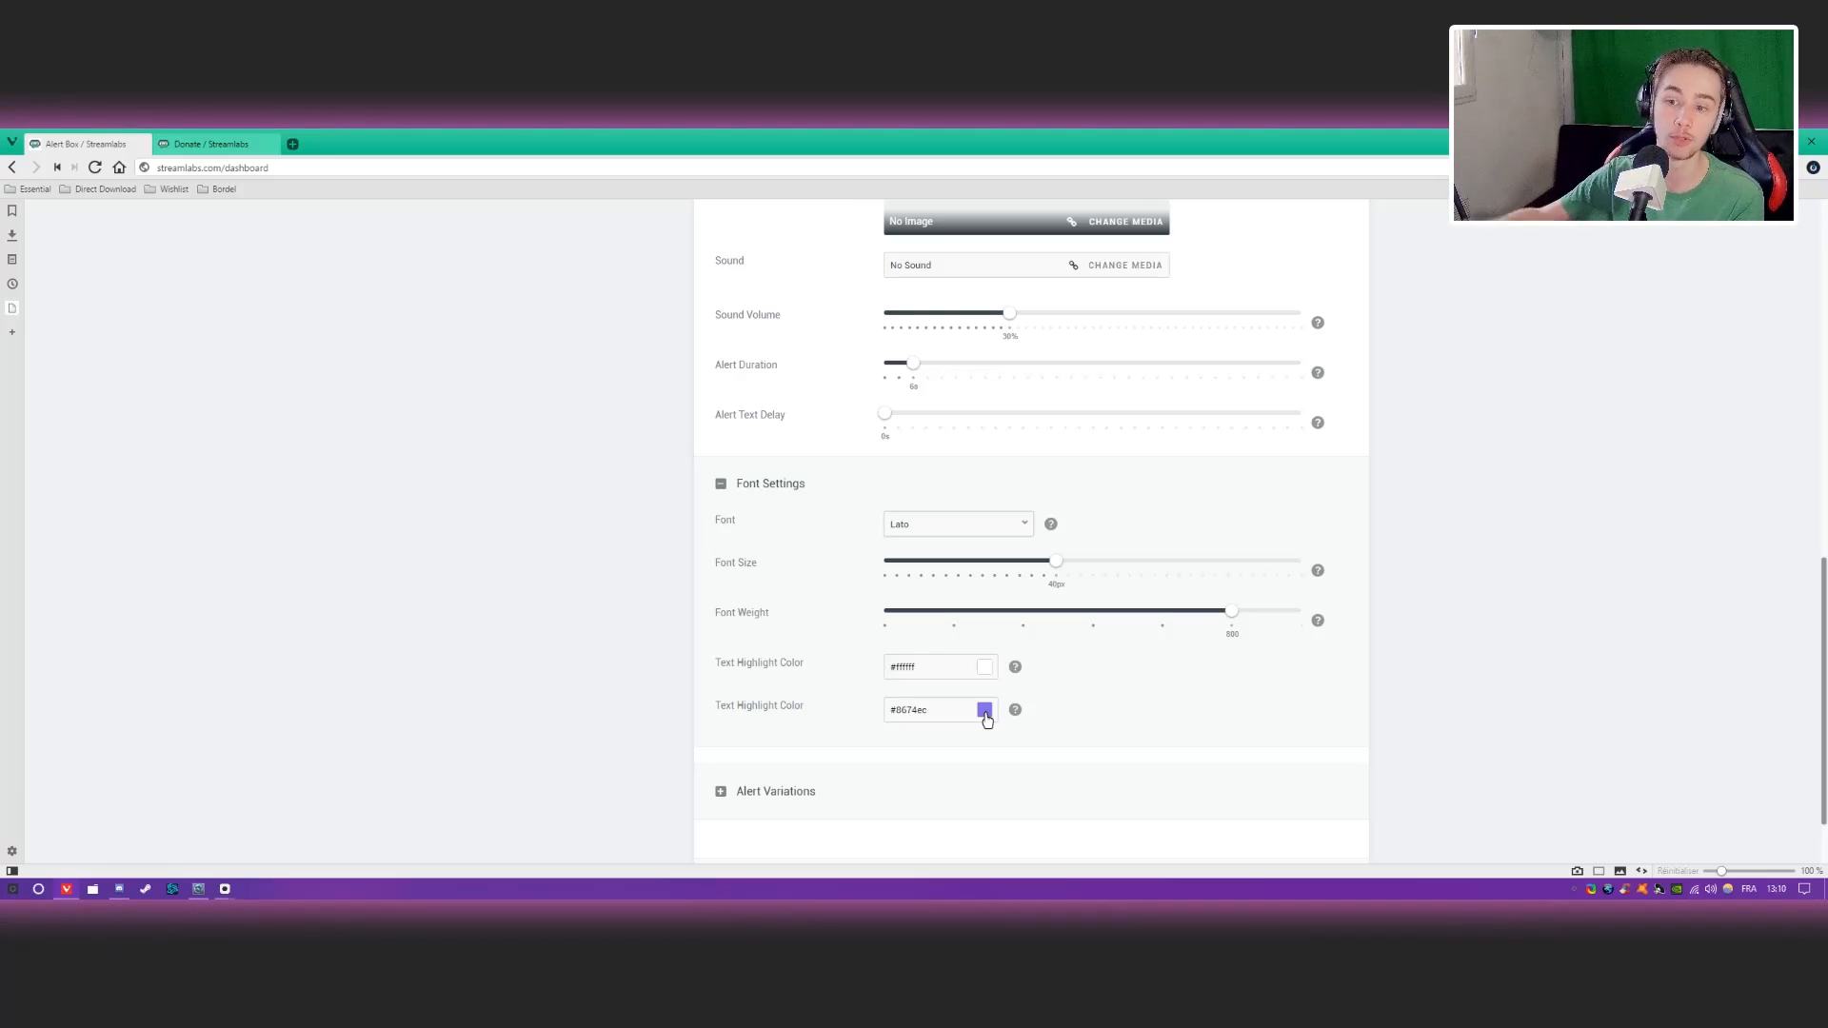
pyautogui.click(762, 489)
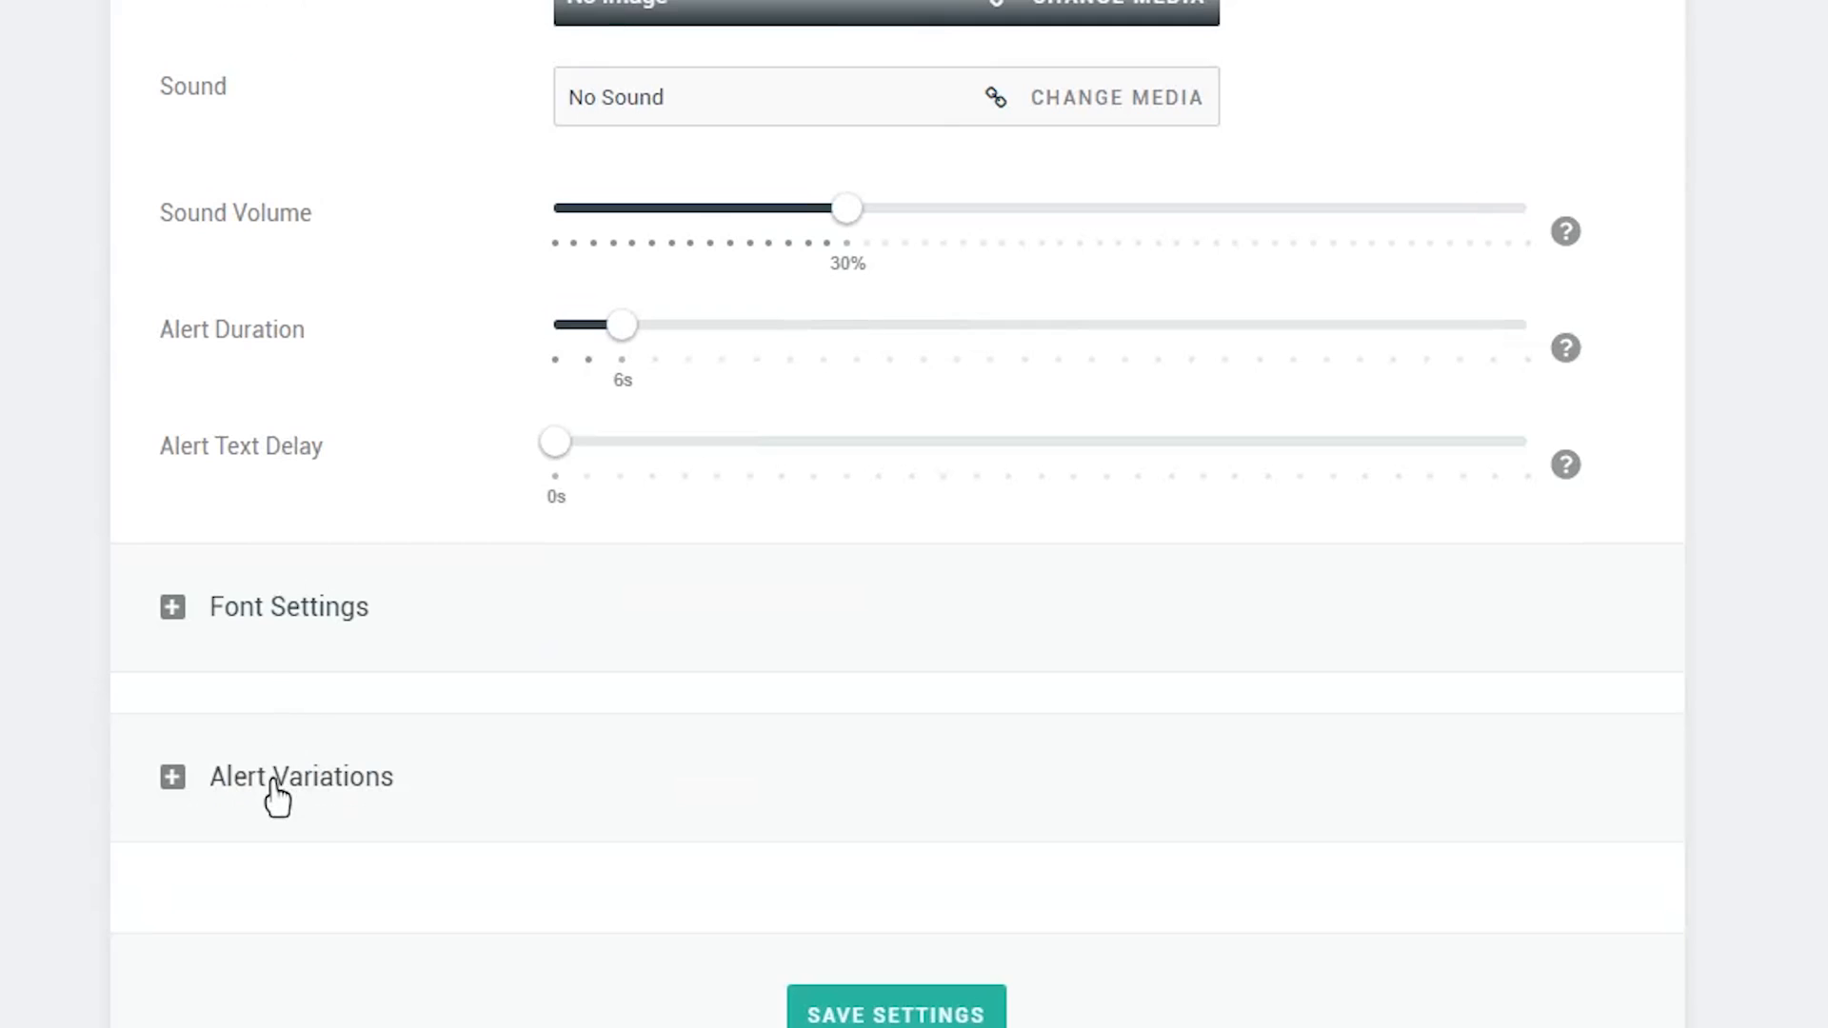
# Examine the Alert Variations section and review the subscriber alert's settings.
pyautogui.click(276, 795)
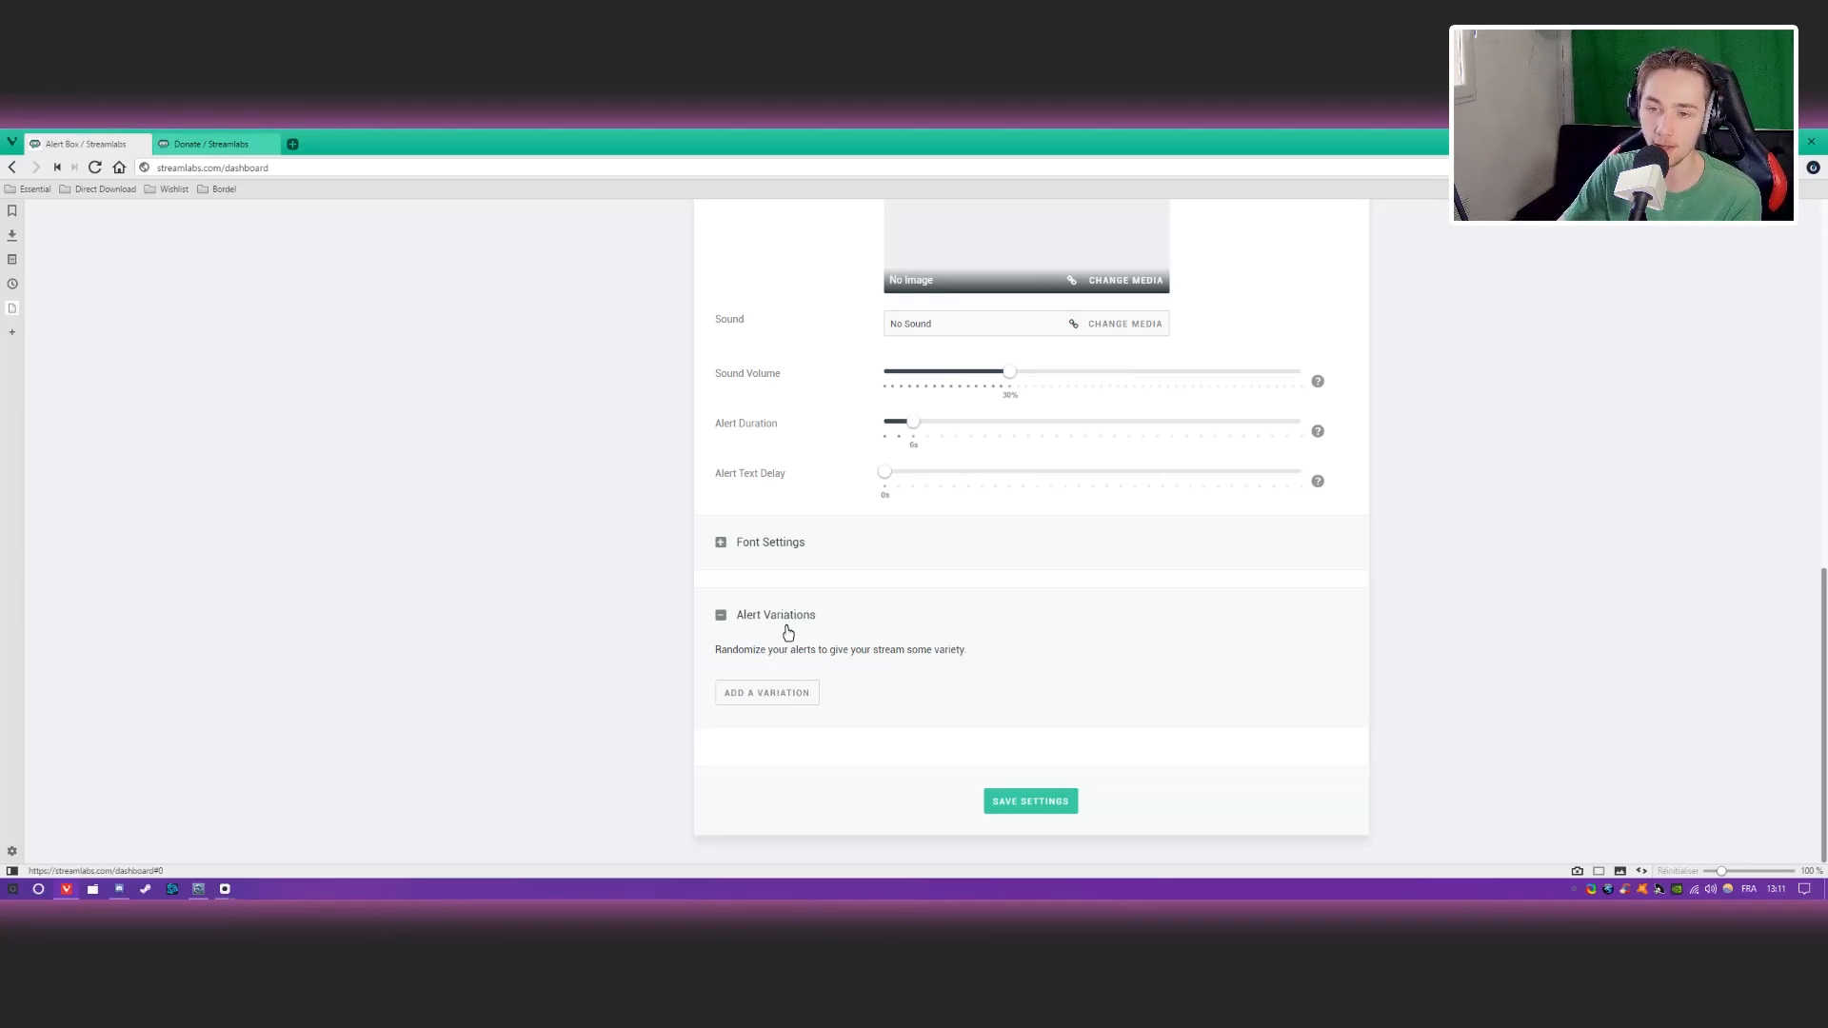
pyautogui.scroll(12, 787, 633)
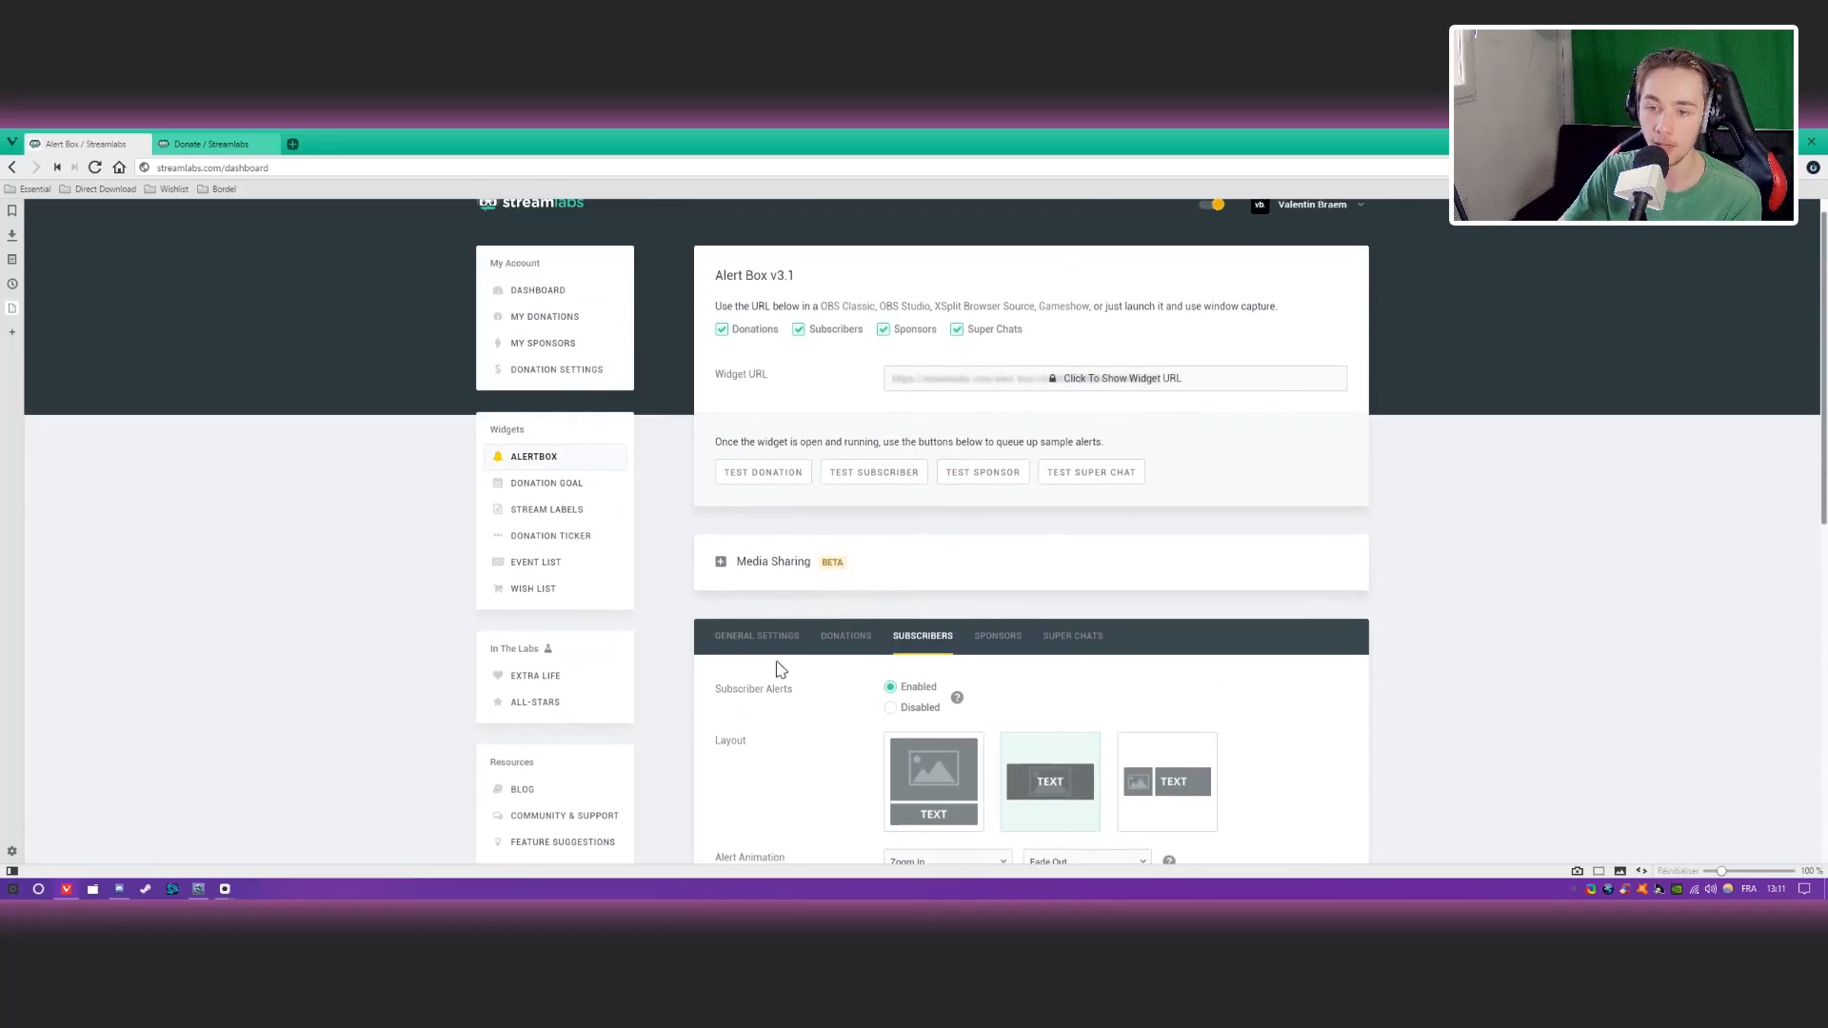
pyautogui.scroll(-3, 779, 669)
pyautogui.scroll(-5, 1108, 571)
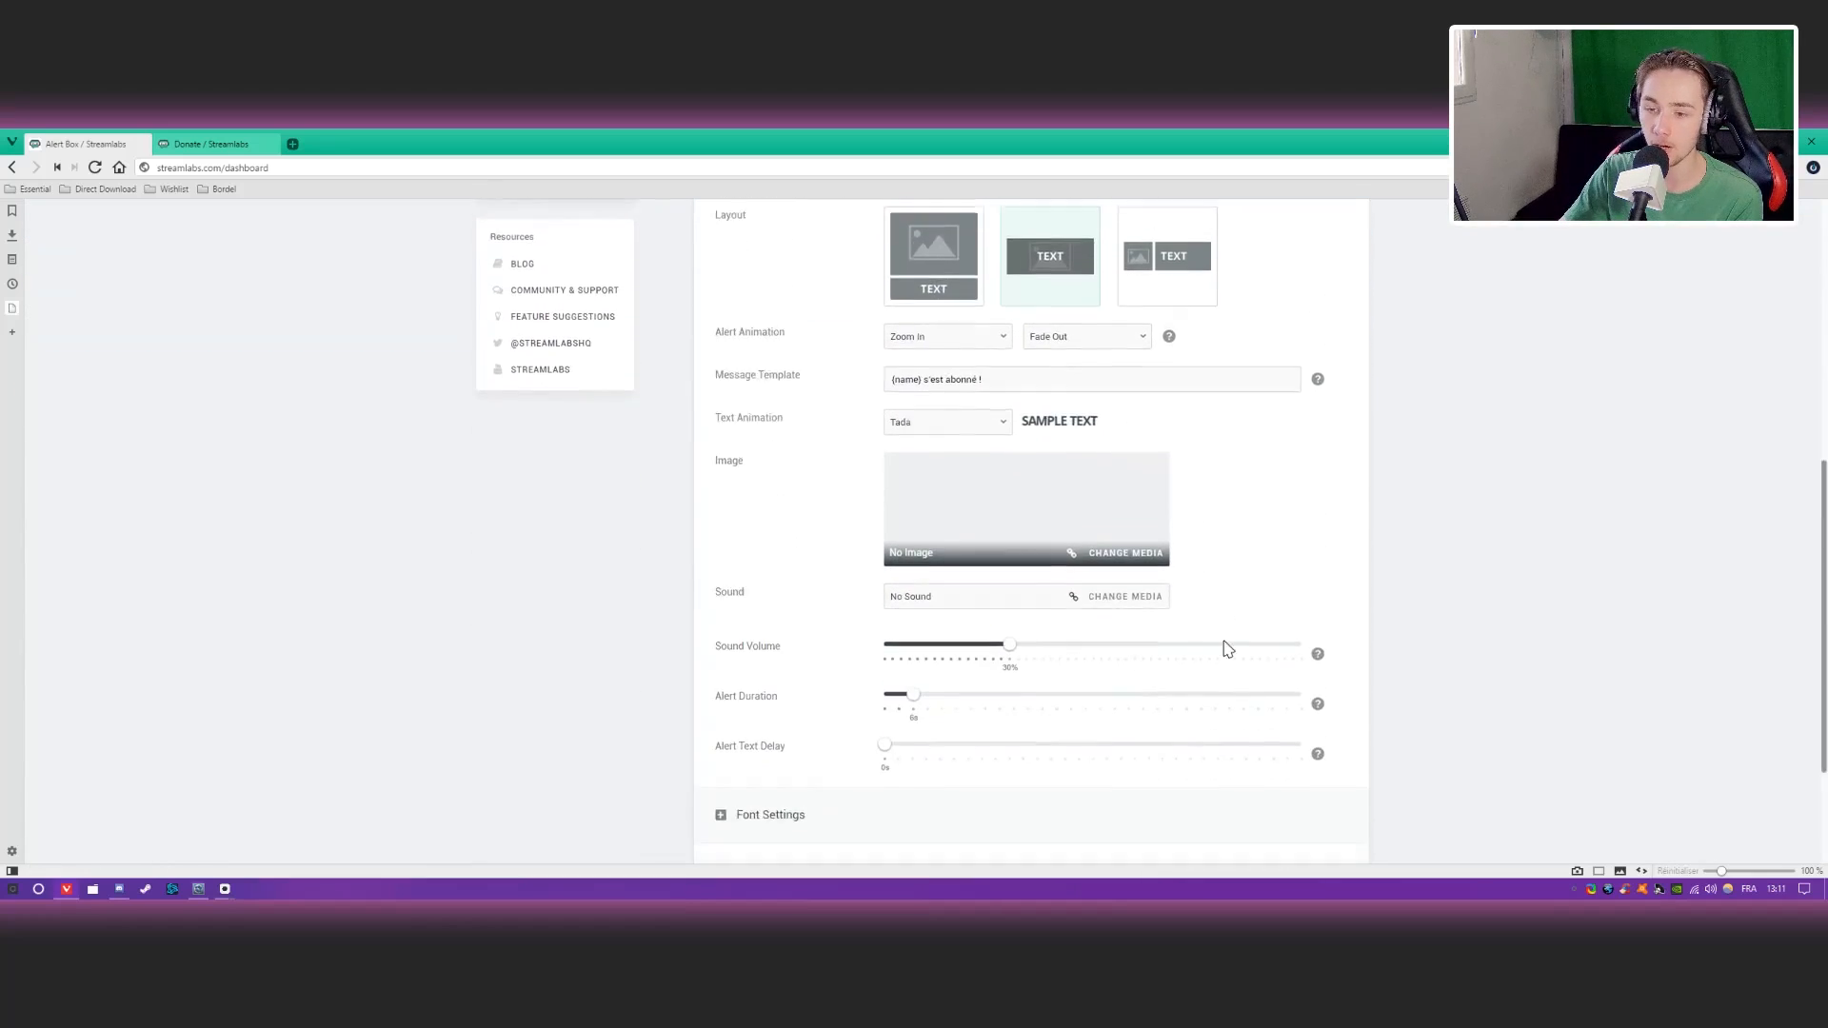
# Save the subscriber alert settings.
pyautogui.scroll(4, 791, 619)
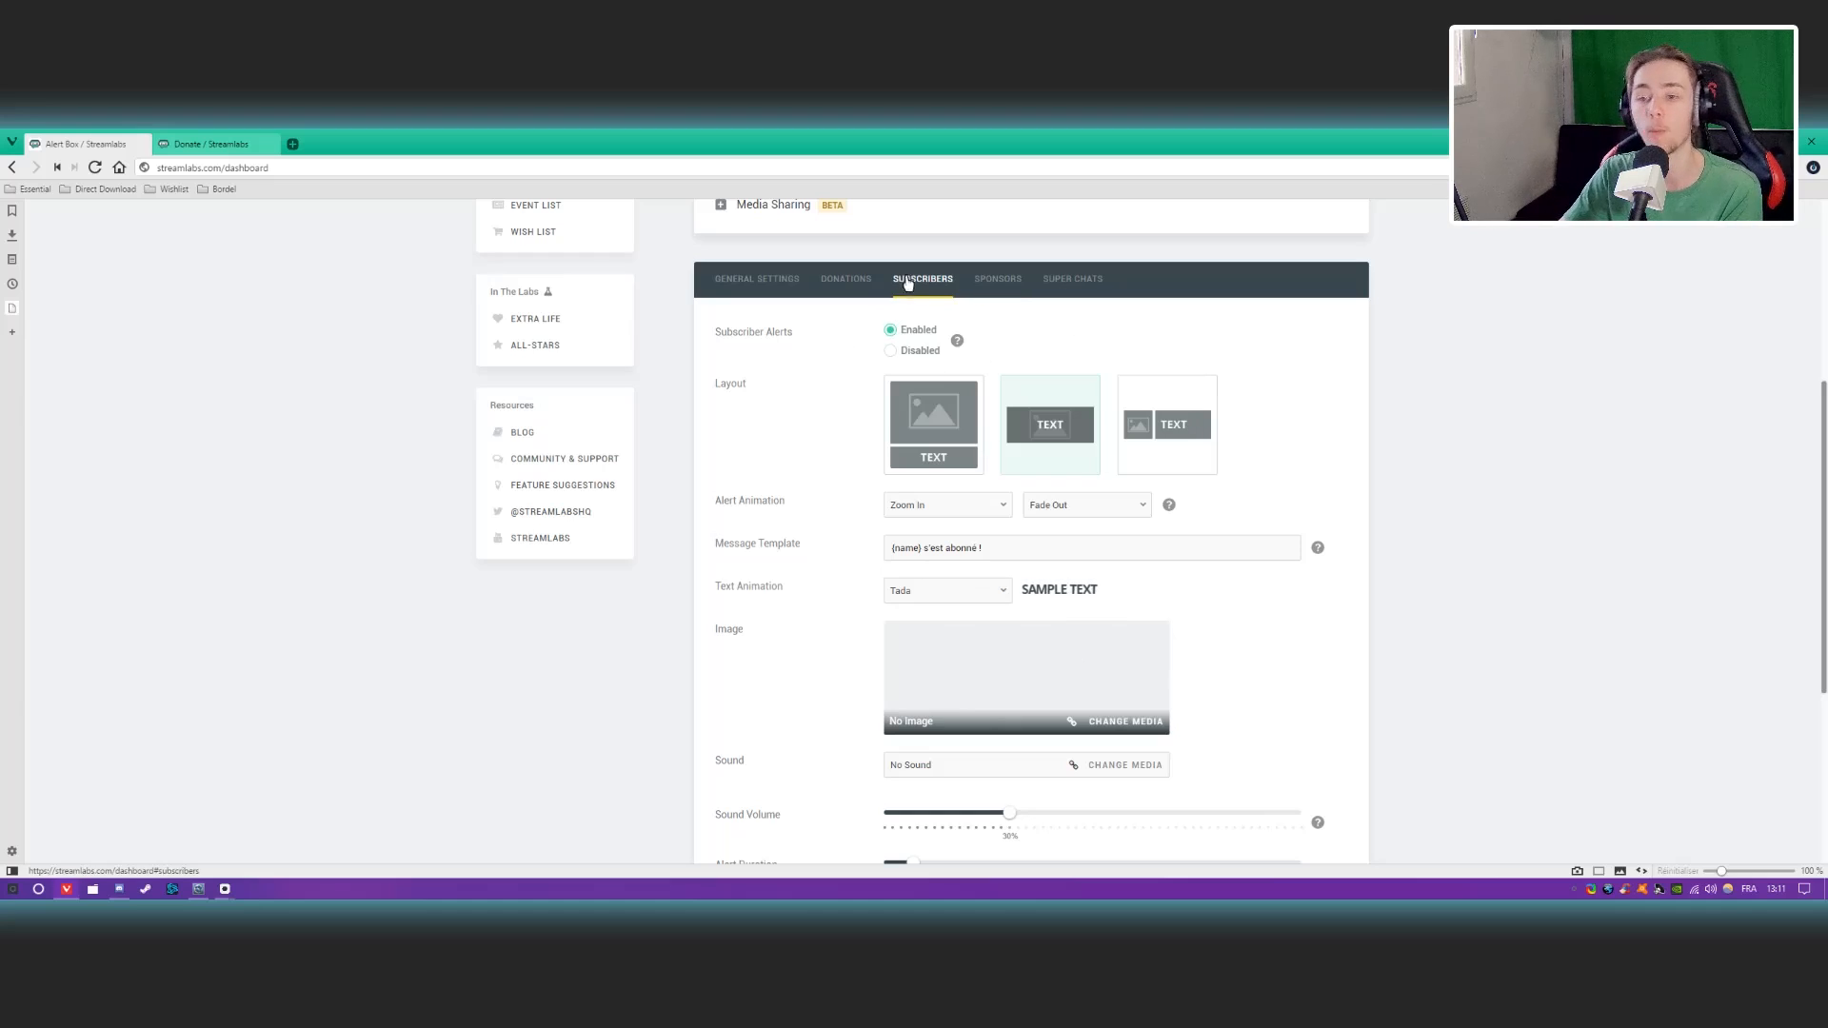
pyautogui.scroll(-4, 804, 518)
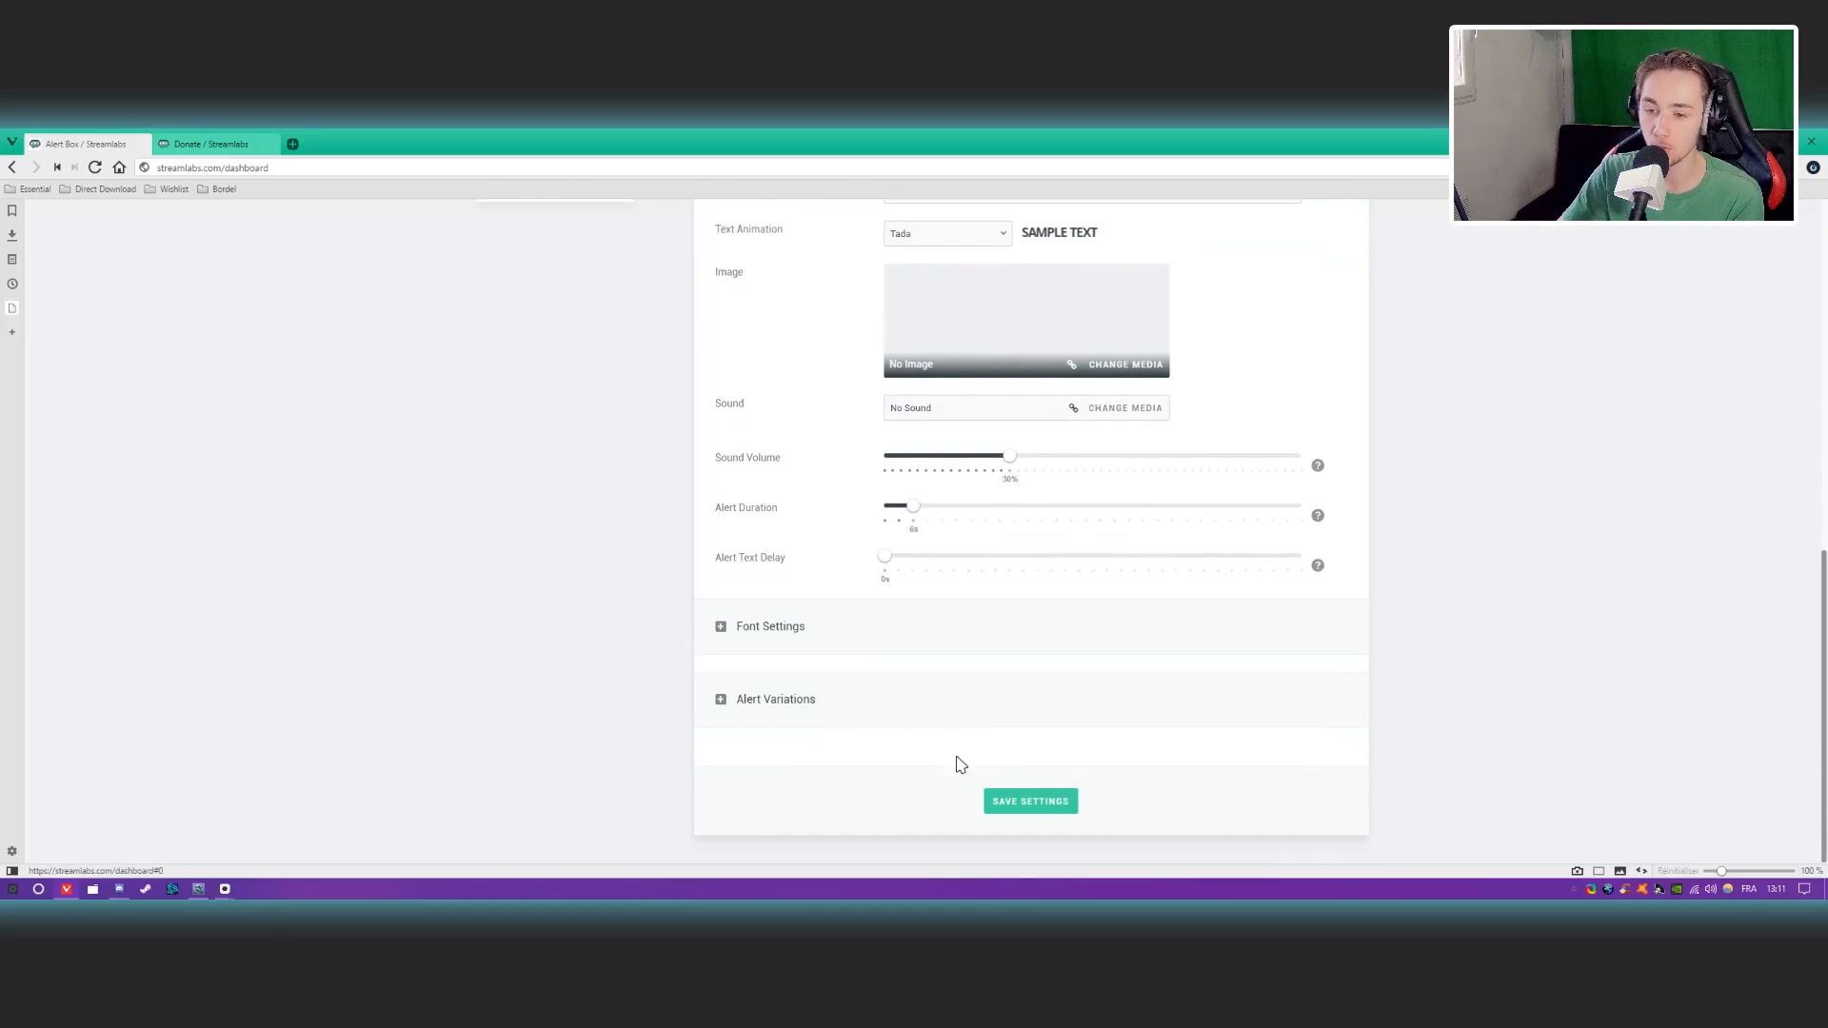
pyautogui.click(1033, 805)
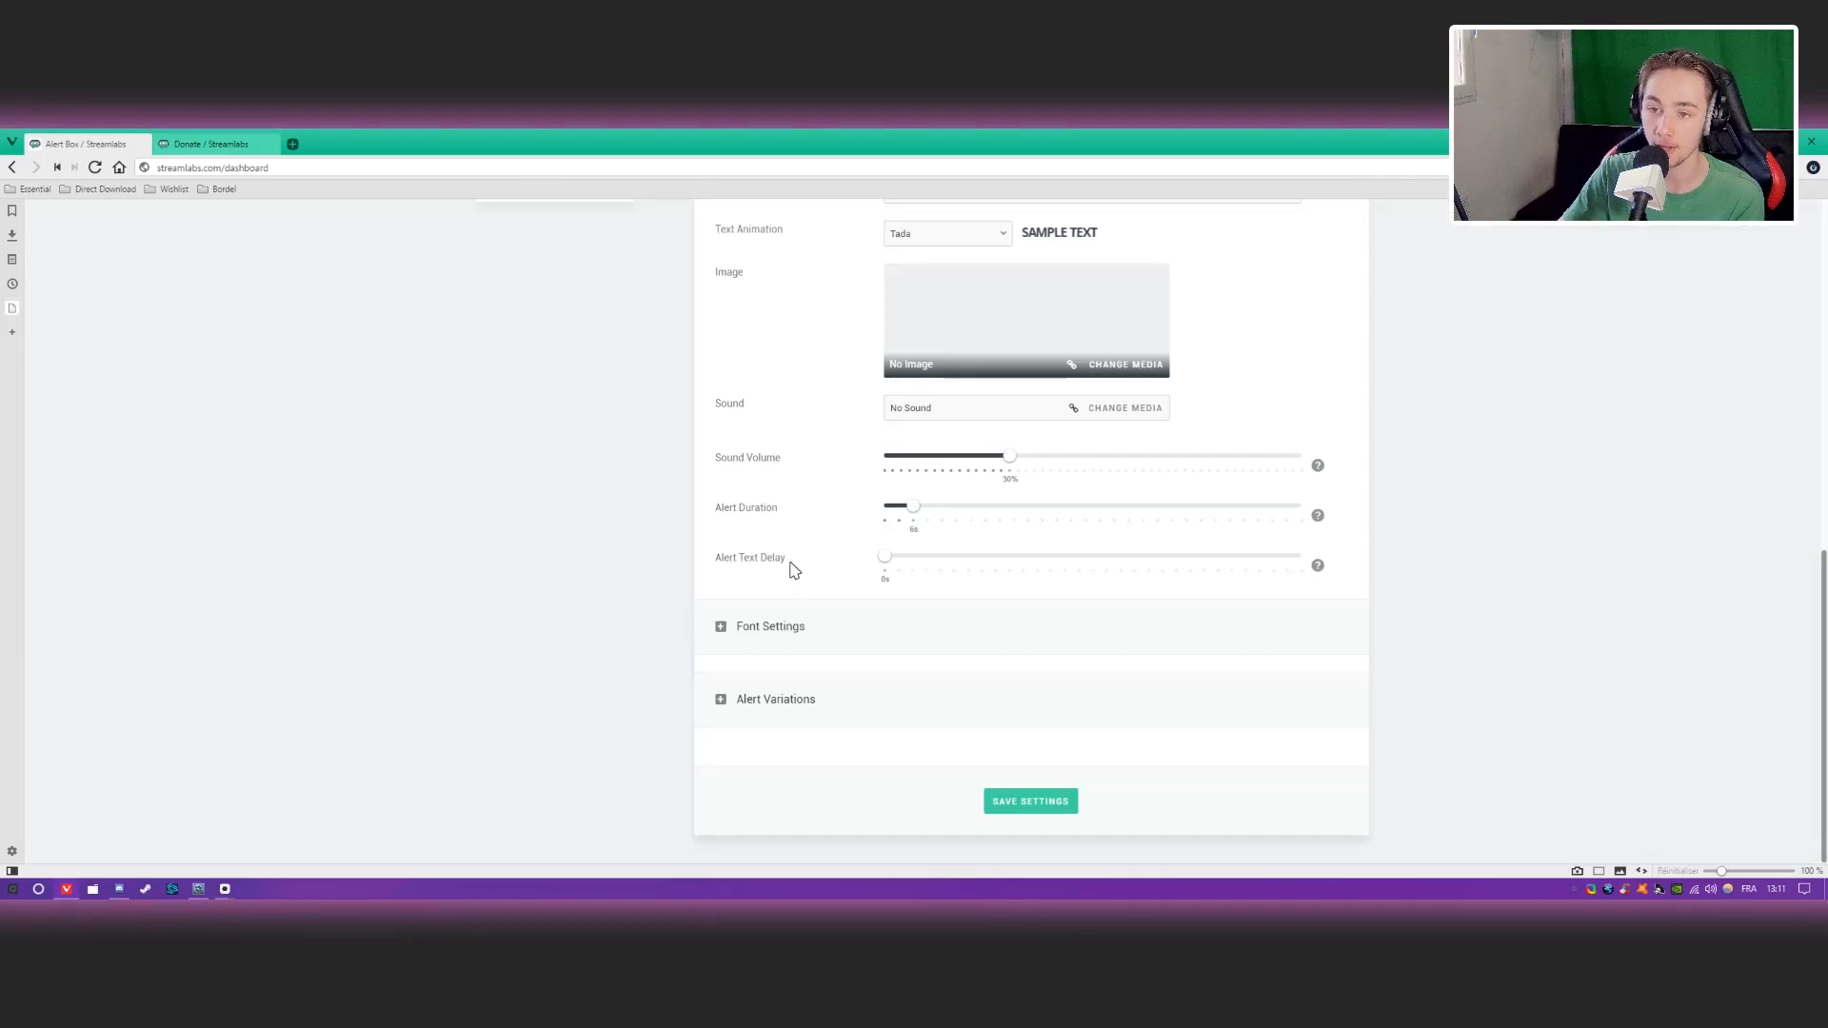
# Open OBS Studio and place its window over the browser so the AlertBox page stays partly visible.
pyautogui.click(8, 893)
pyautogui.click(153, 678)
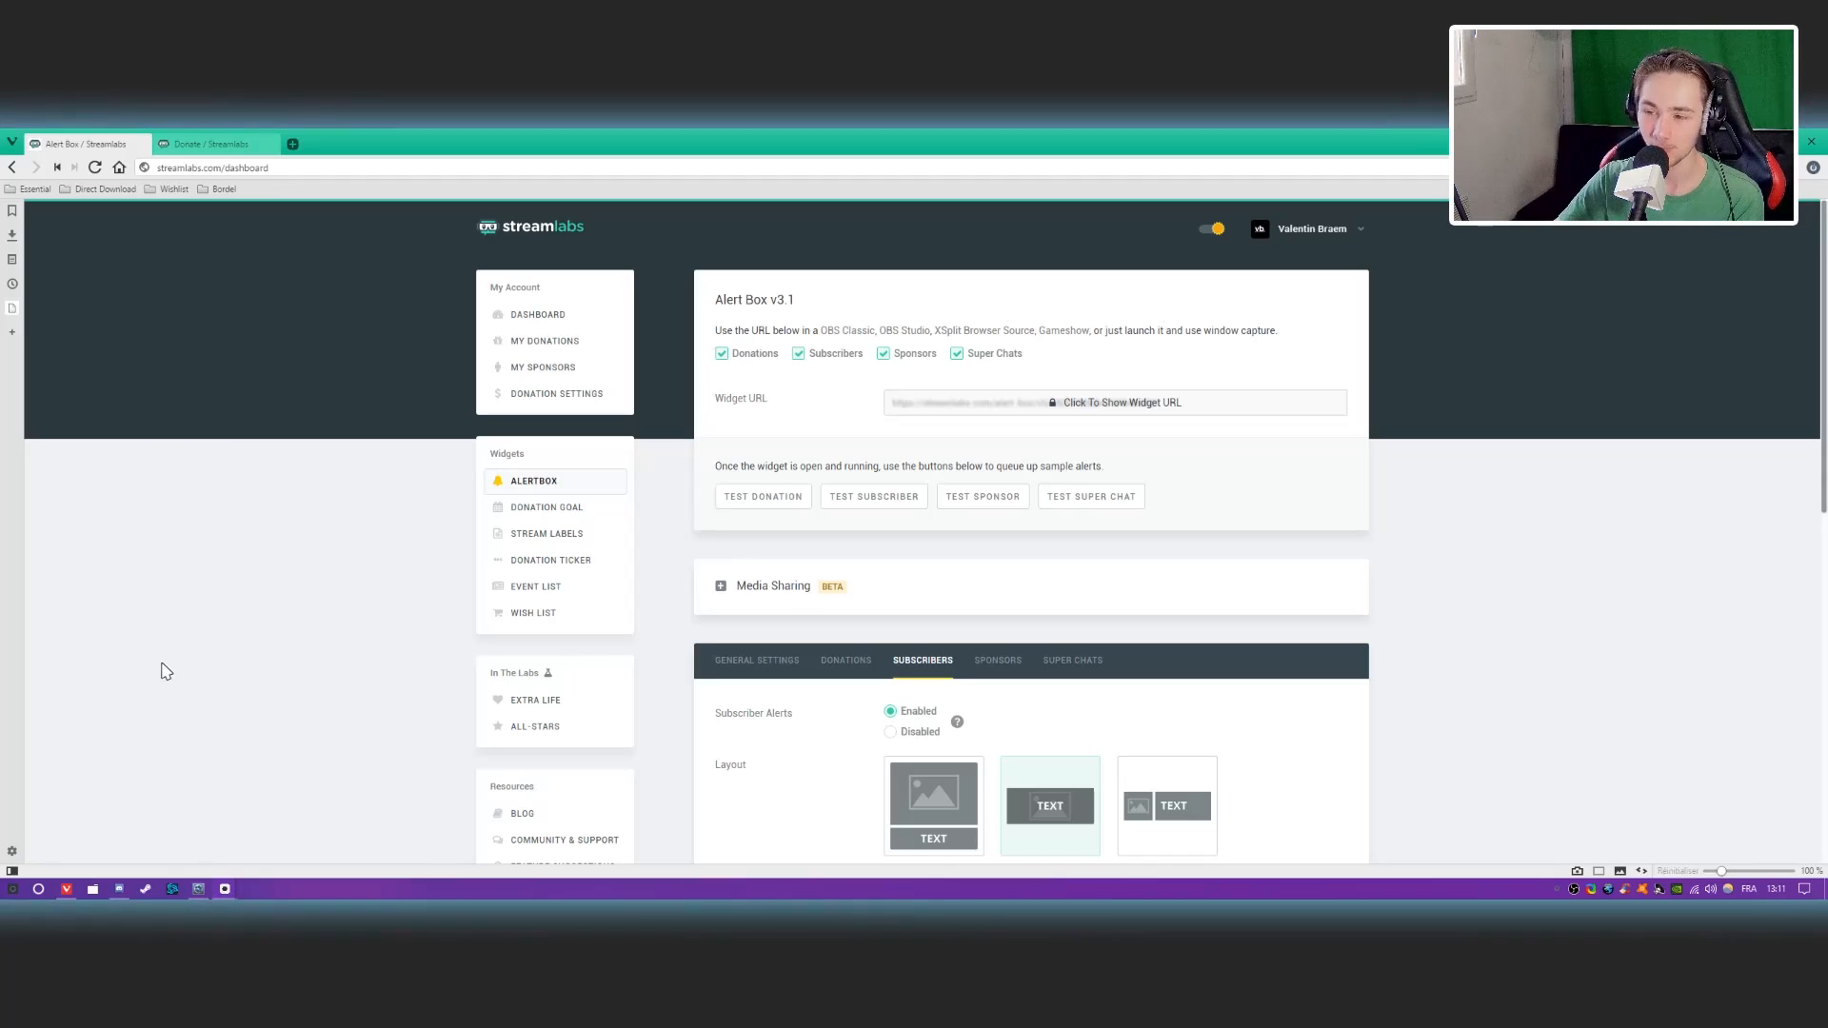
pyautogui.moveTo(1775, 206); pyautogui.dragTo(1055, 173)
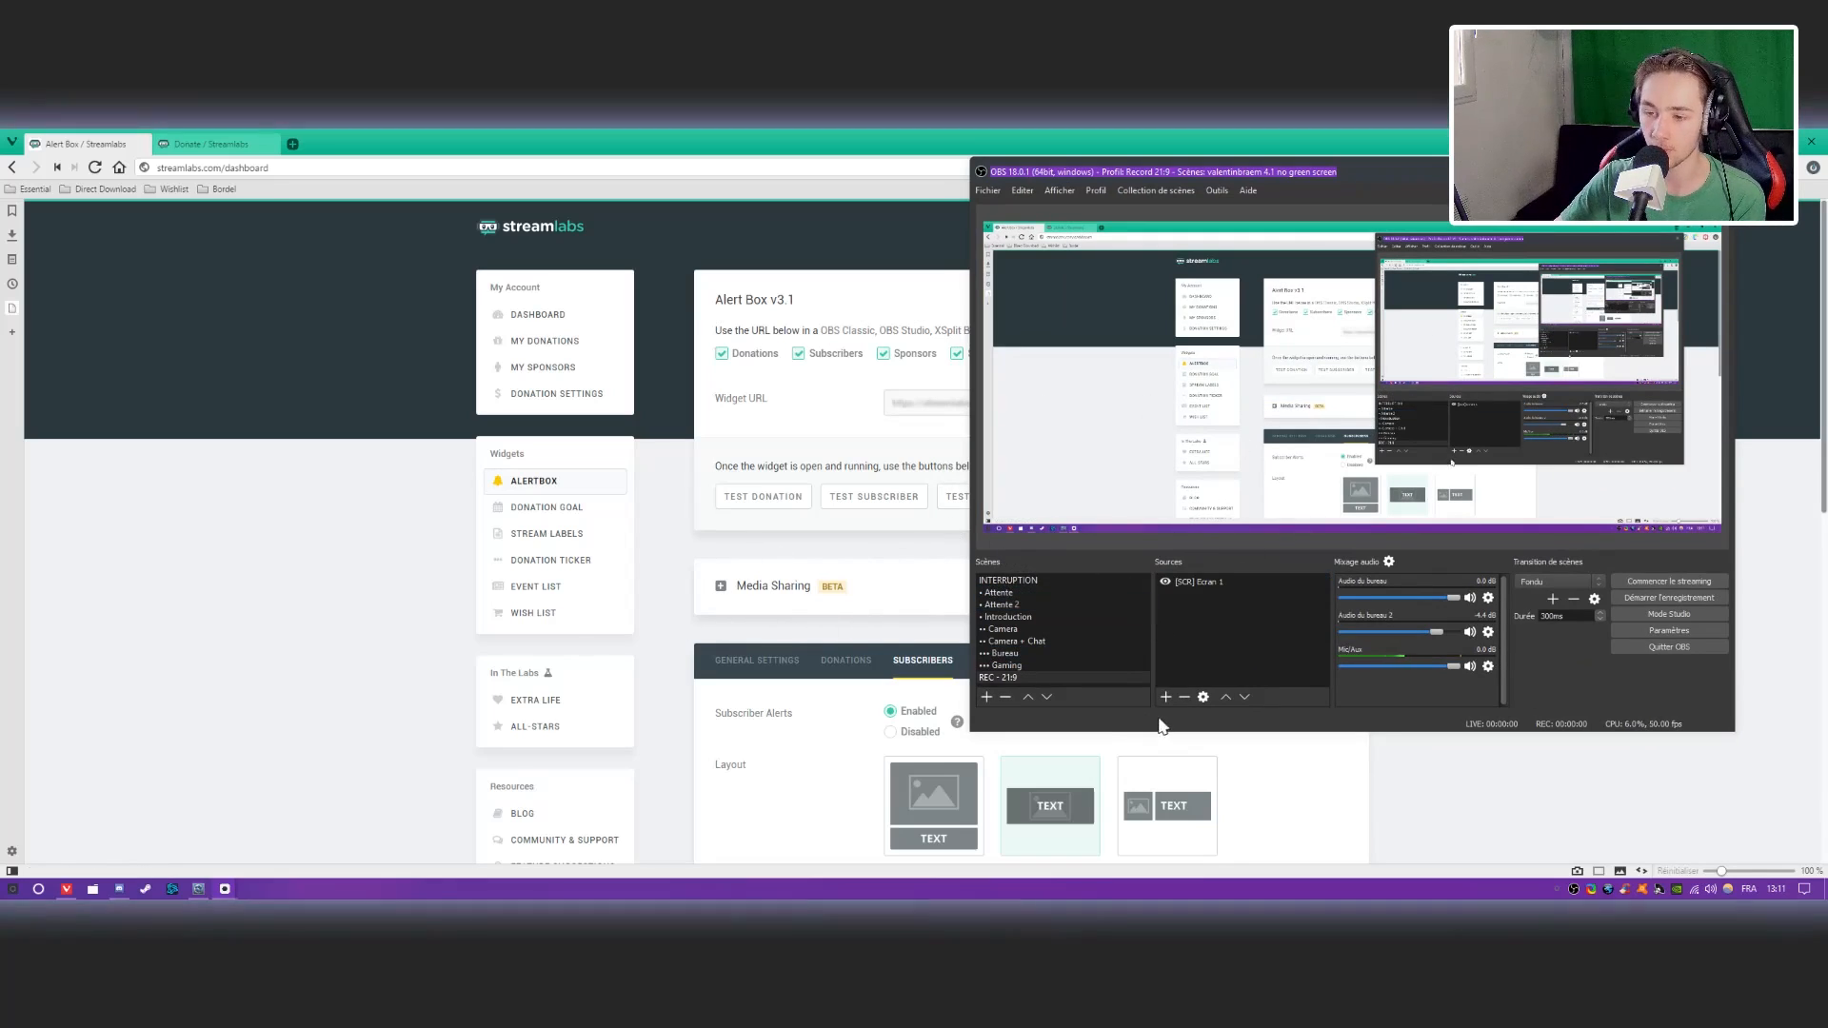
# Add a new BrowserSource named "[WEB] Tutoriel StreamLabs" to the REC - 21:9 scene in OBS.
pyautogui.click(1166, 697)
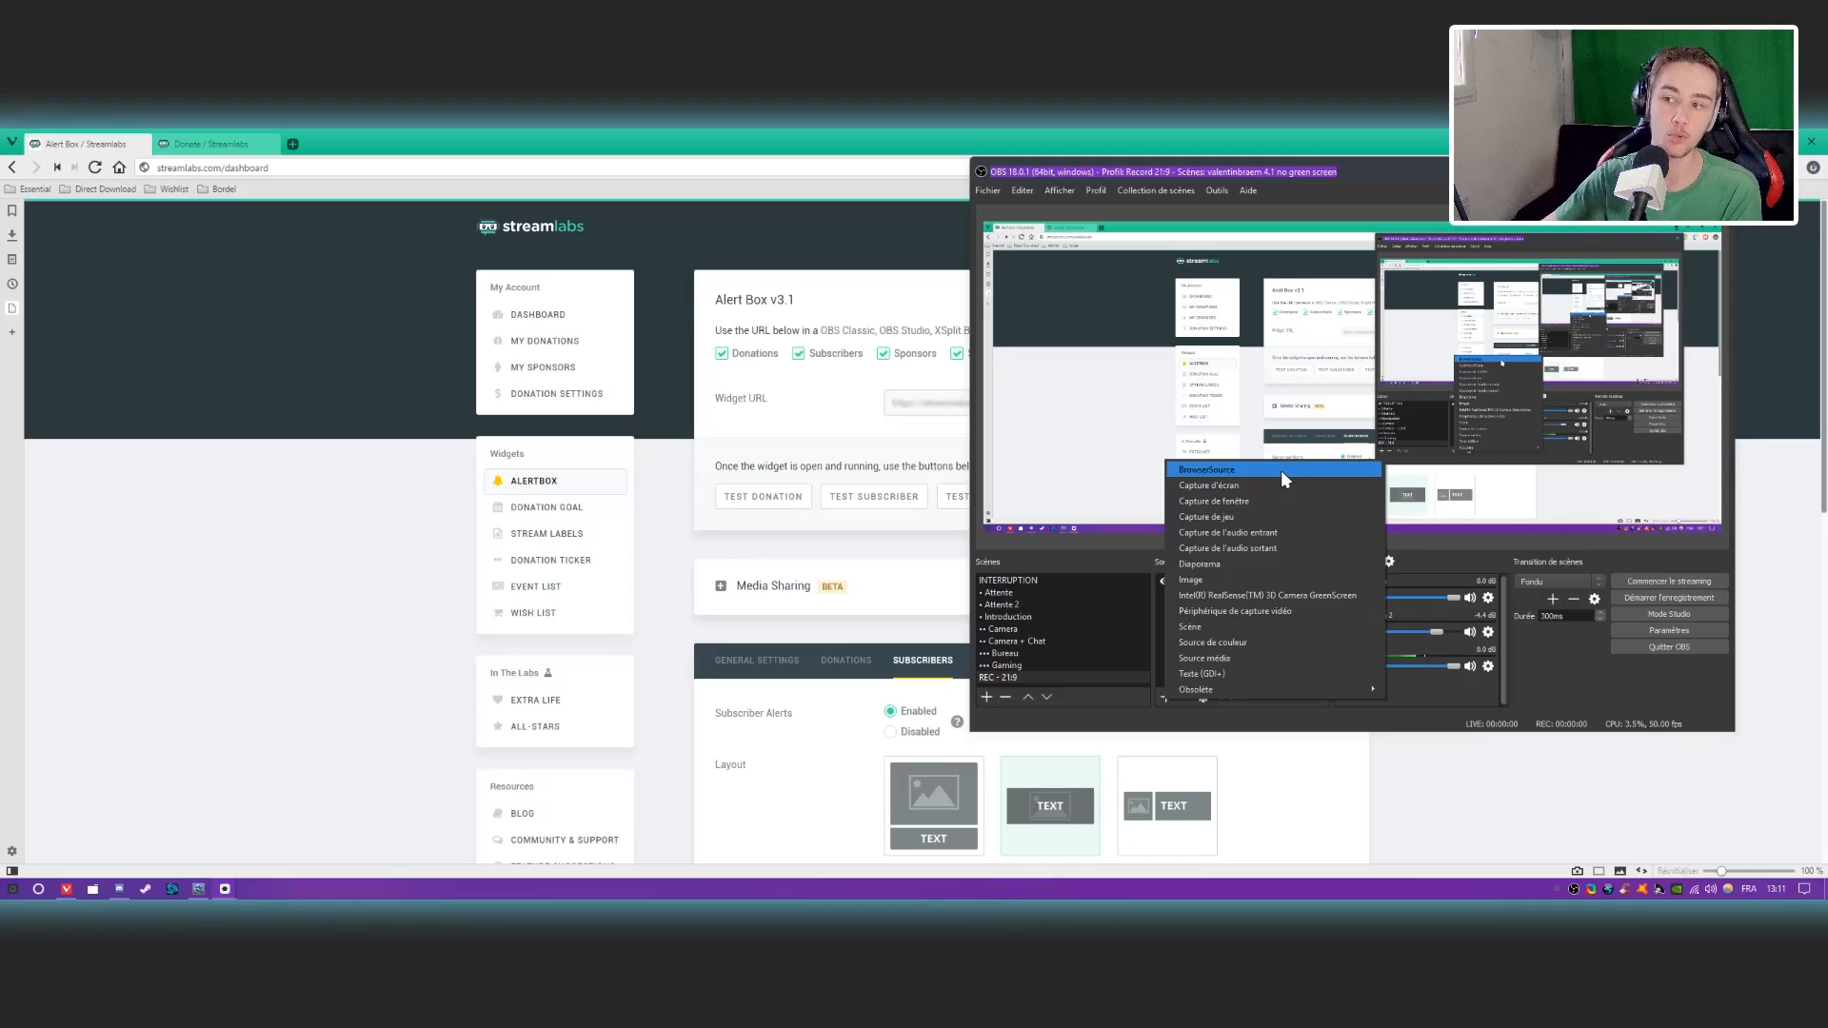
pyautogui.click(1282, 470)
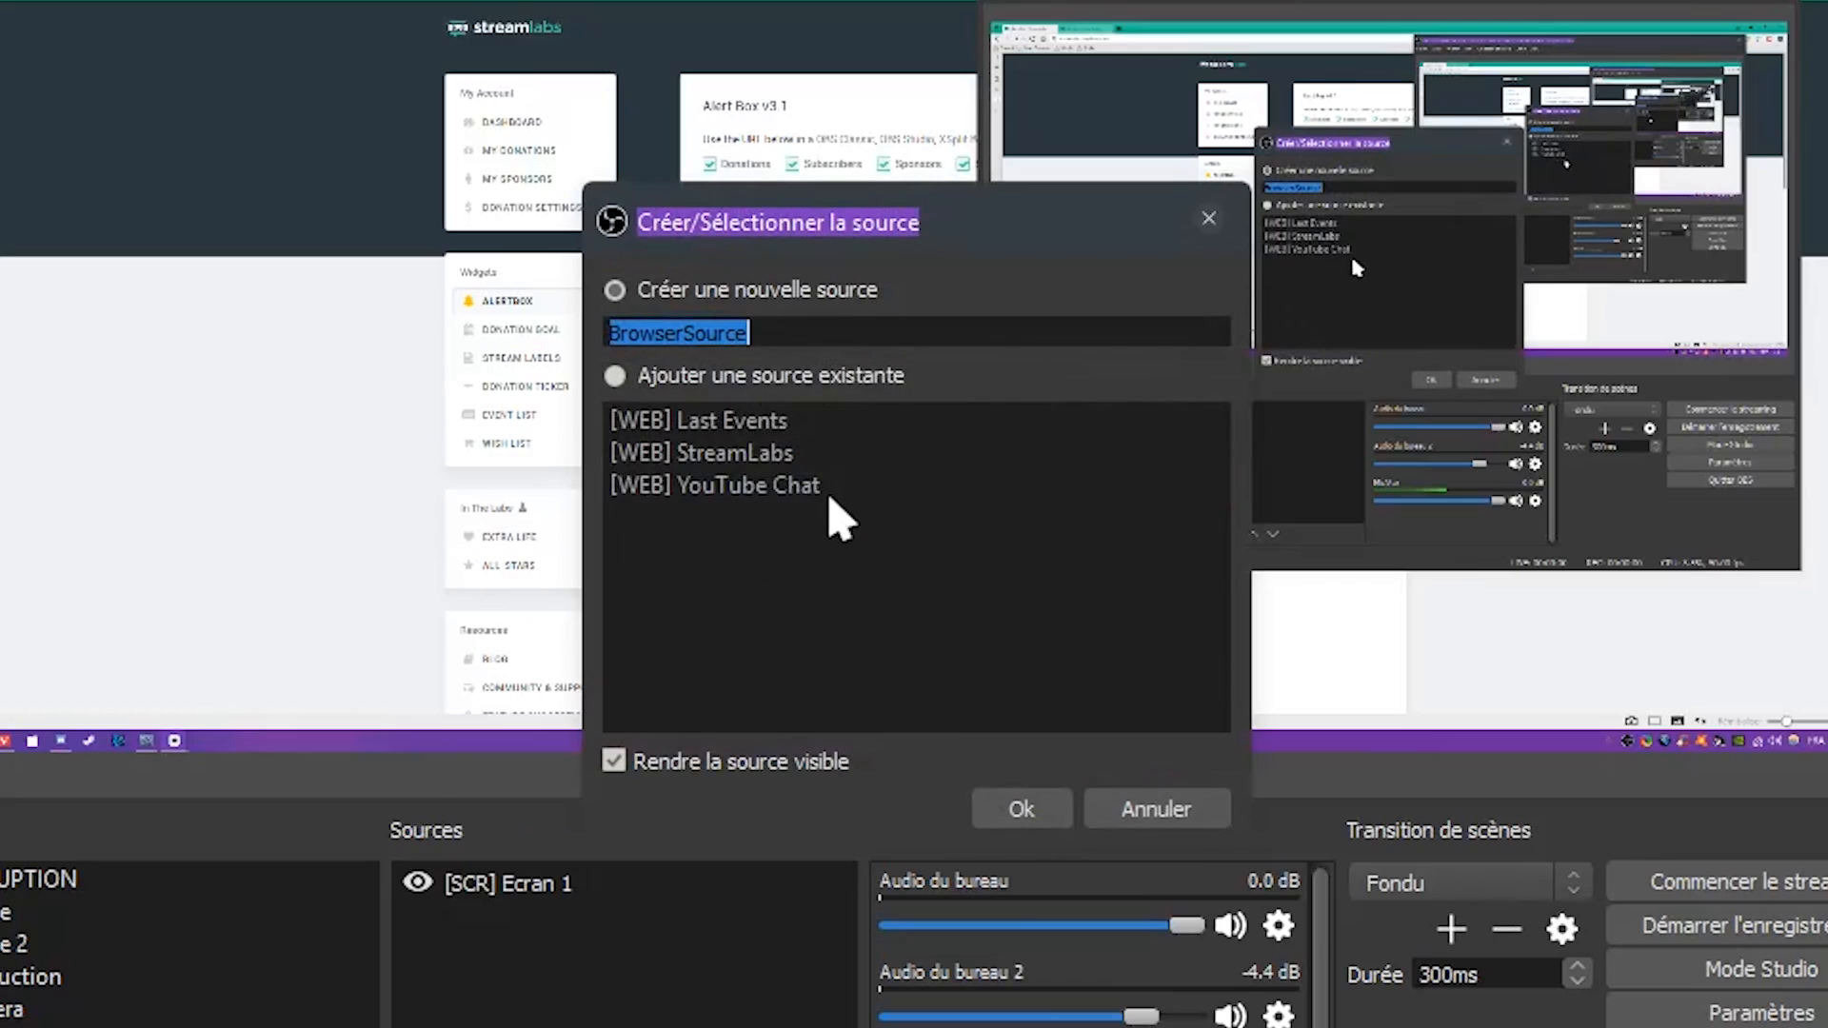
pyautogui.click(1340, 370)
pyautogui.doubleClick(874, 333)
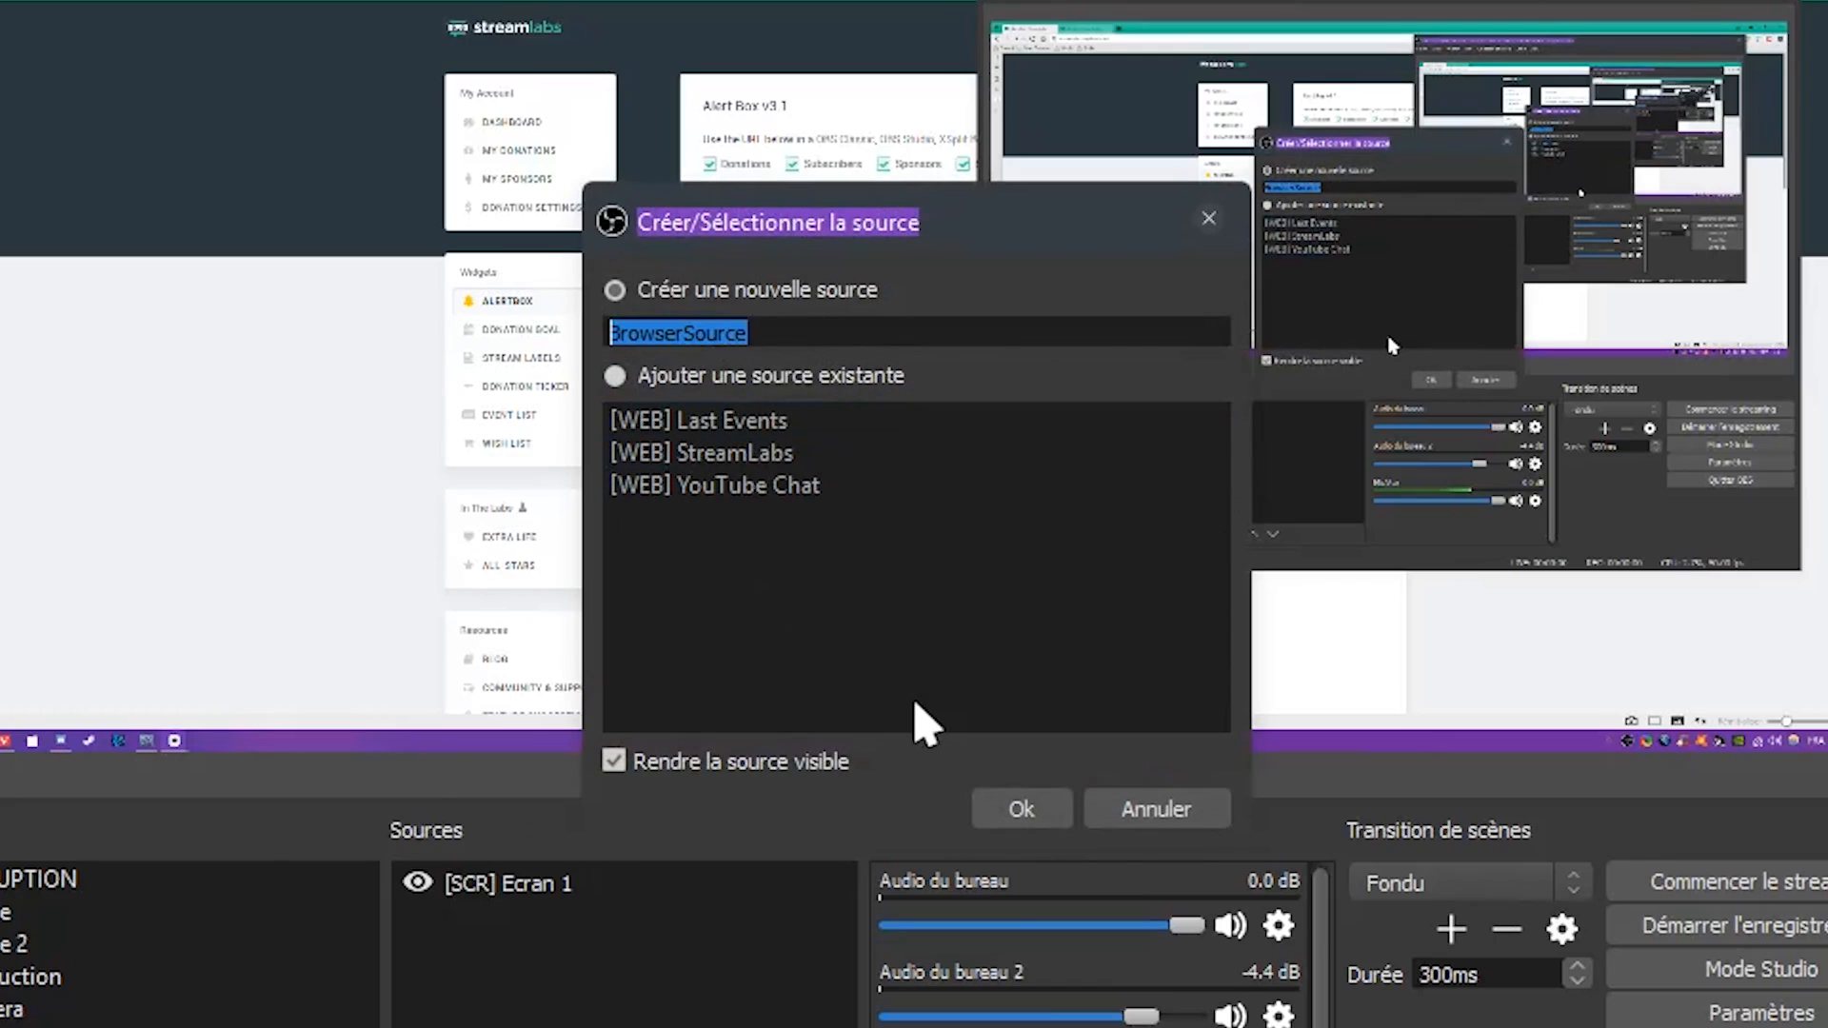
pyautogui.write('[')
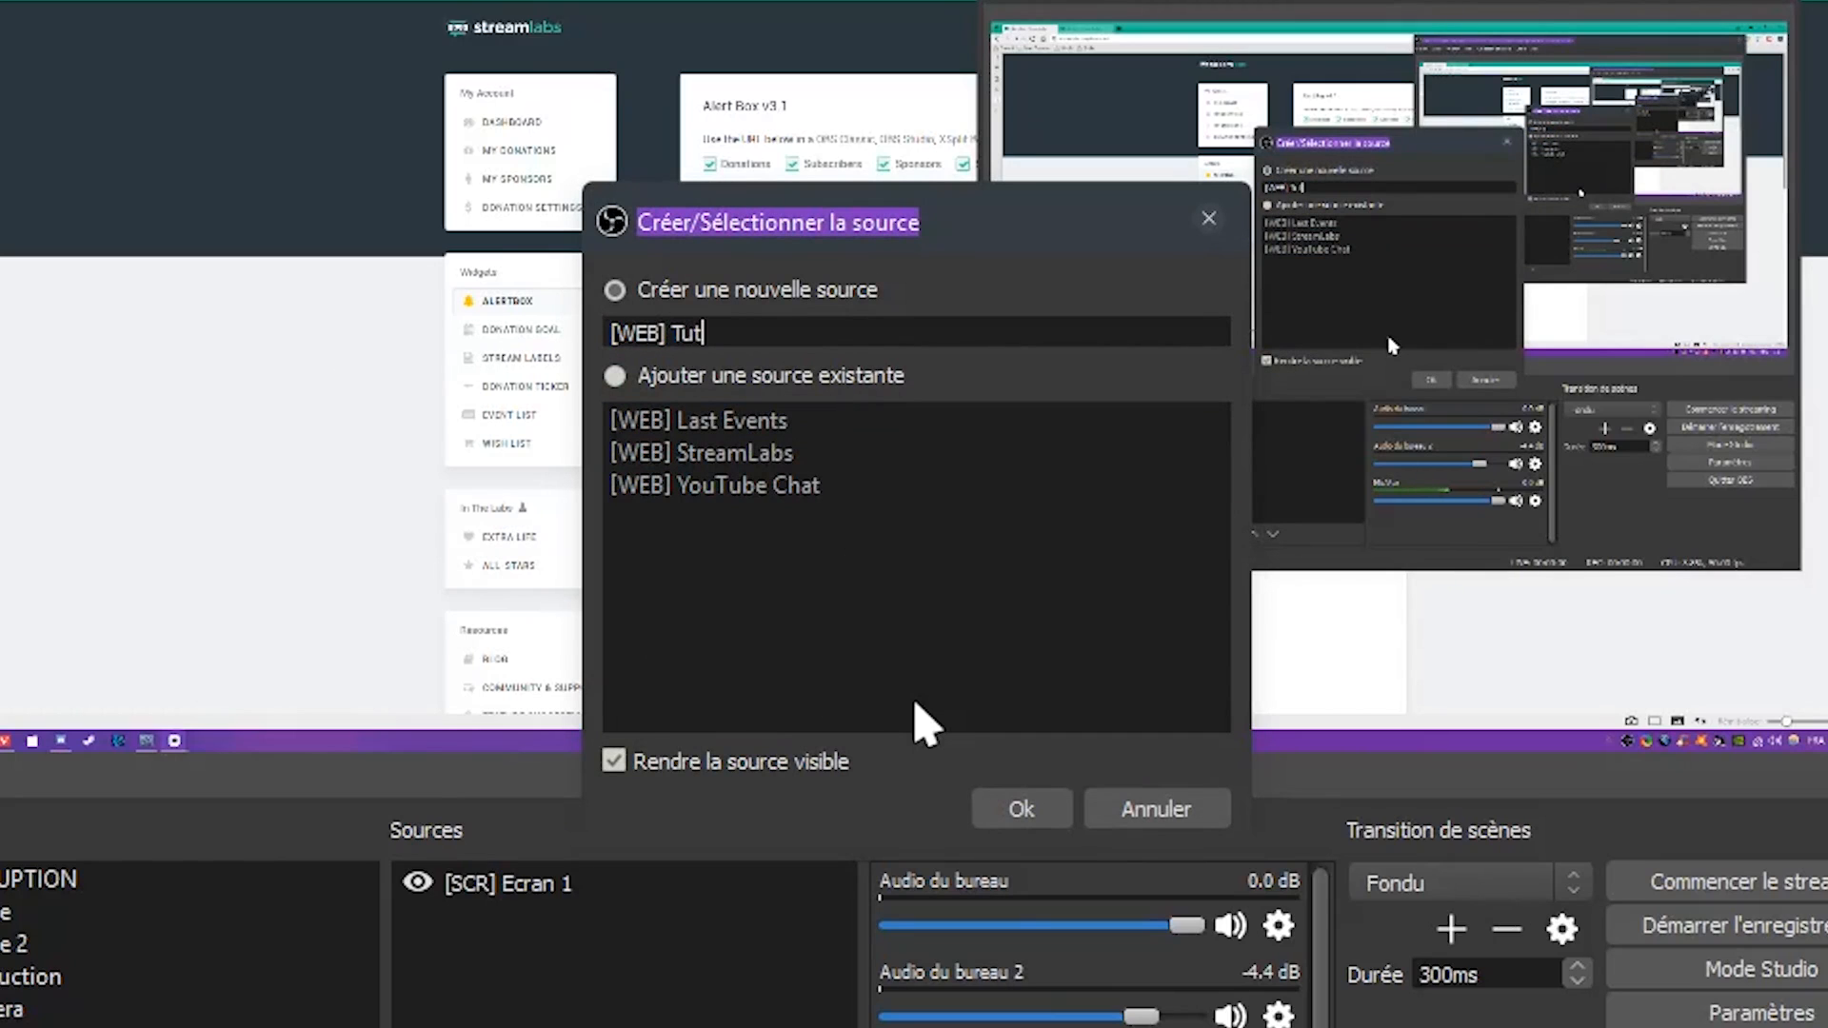
pyautogui.write('oriel StreamLabs')
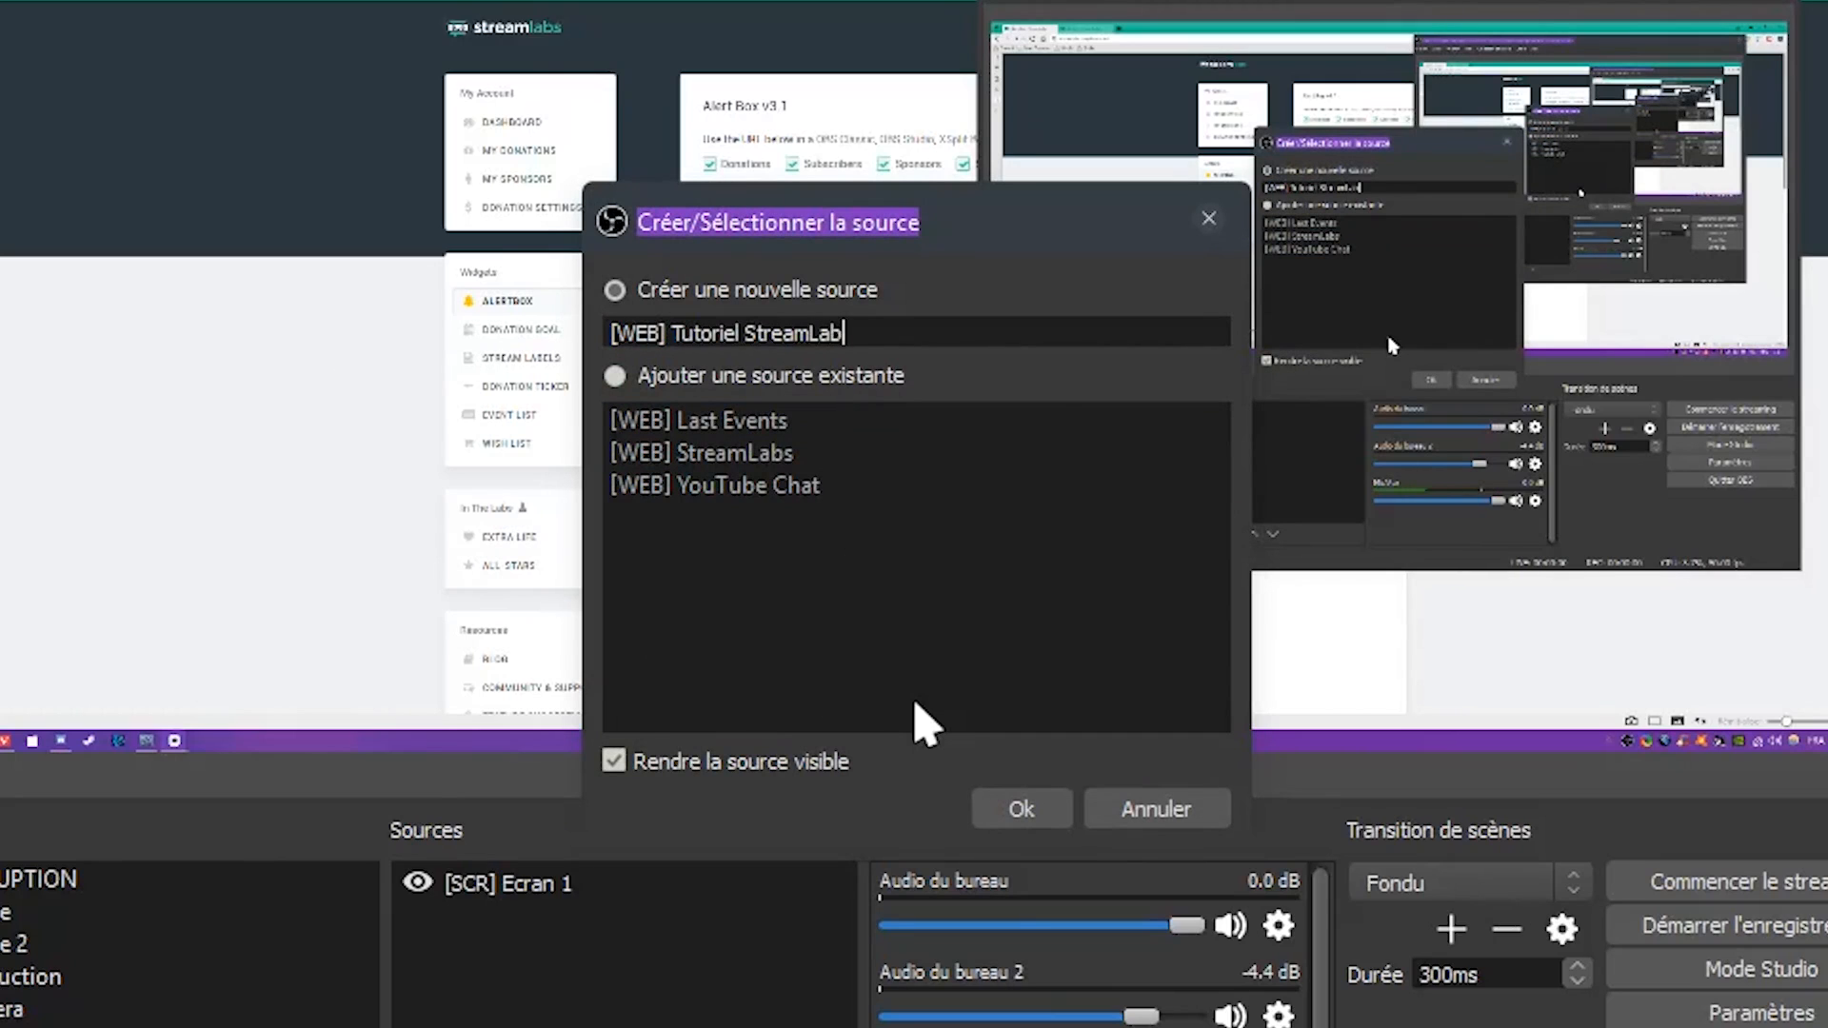
pyautogui.press('Return')
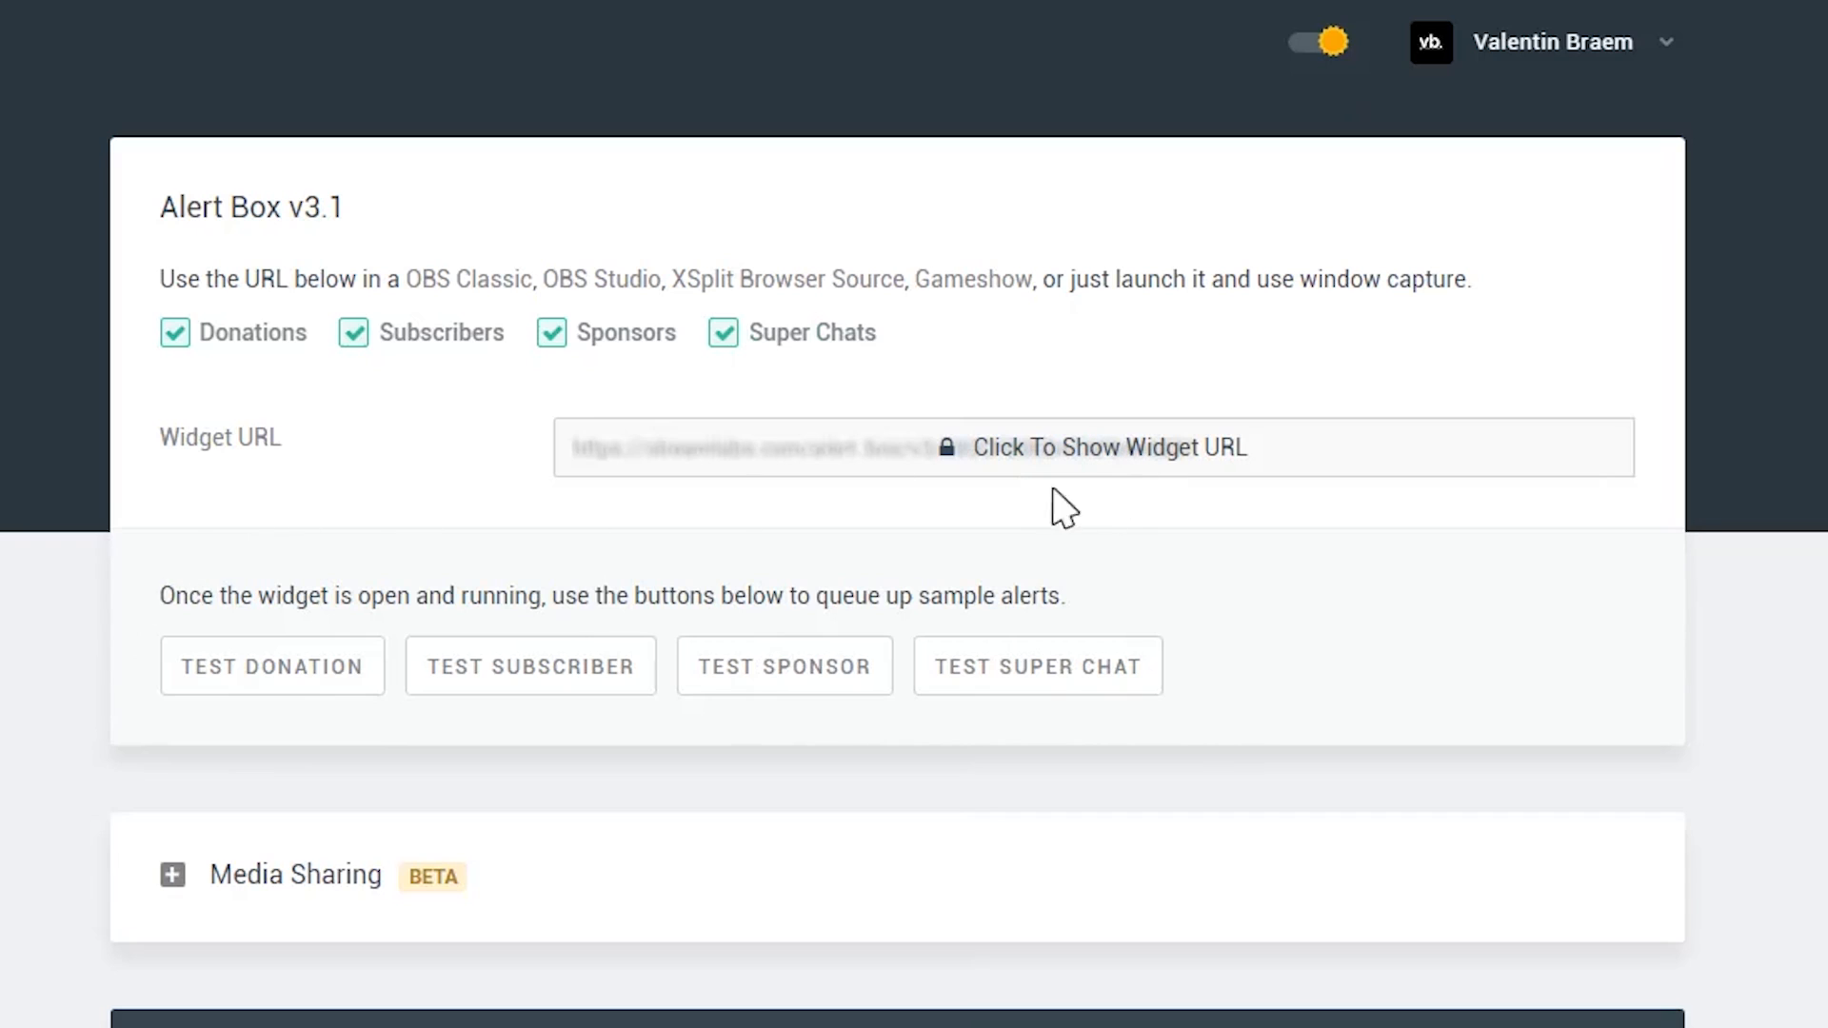
# Reveal and copy the AlertBox Widget URL in Streamlabs and paste it as the new browser source's URL in OBS.
pyautogui.click(1090, 454)
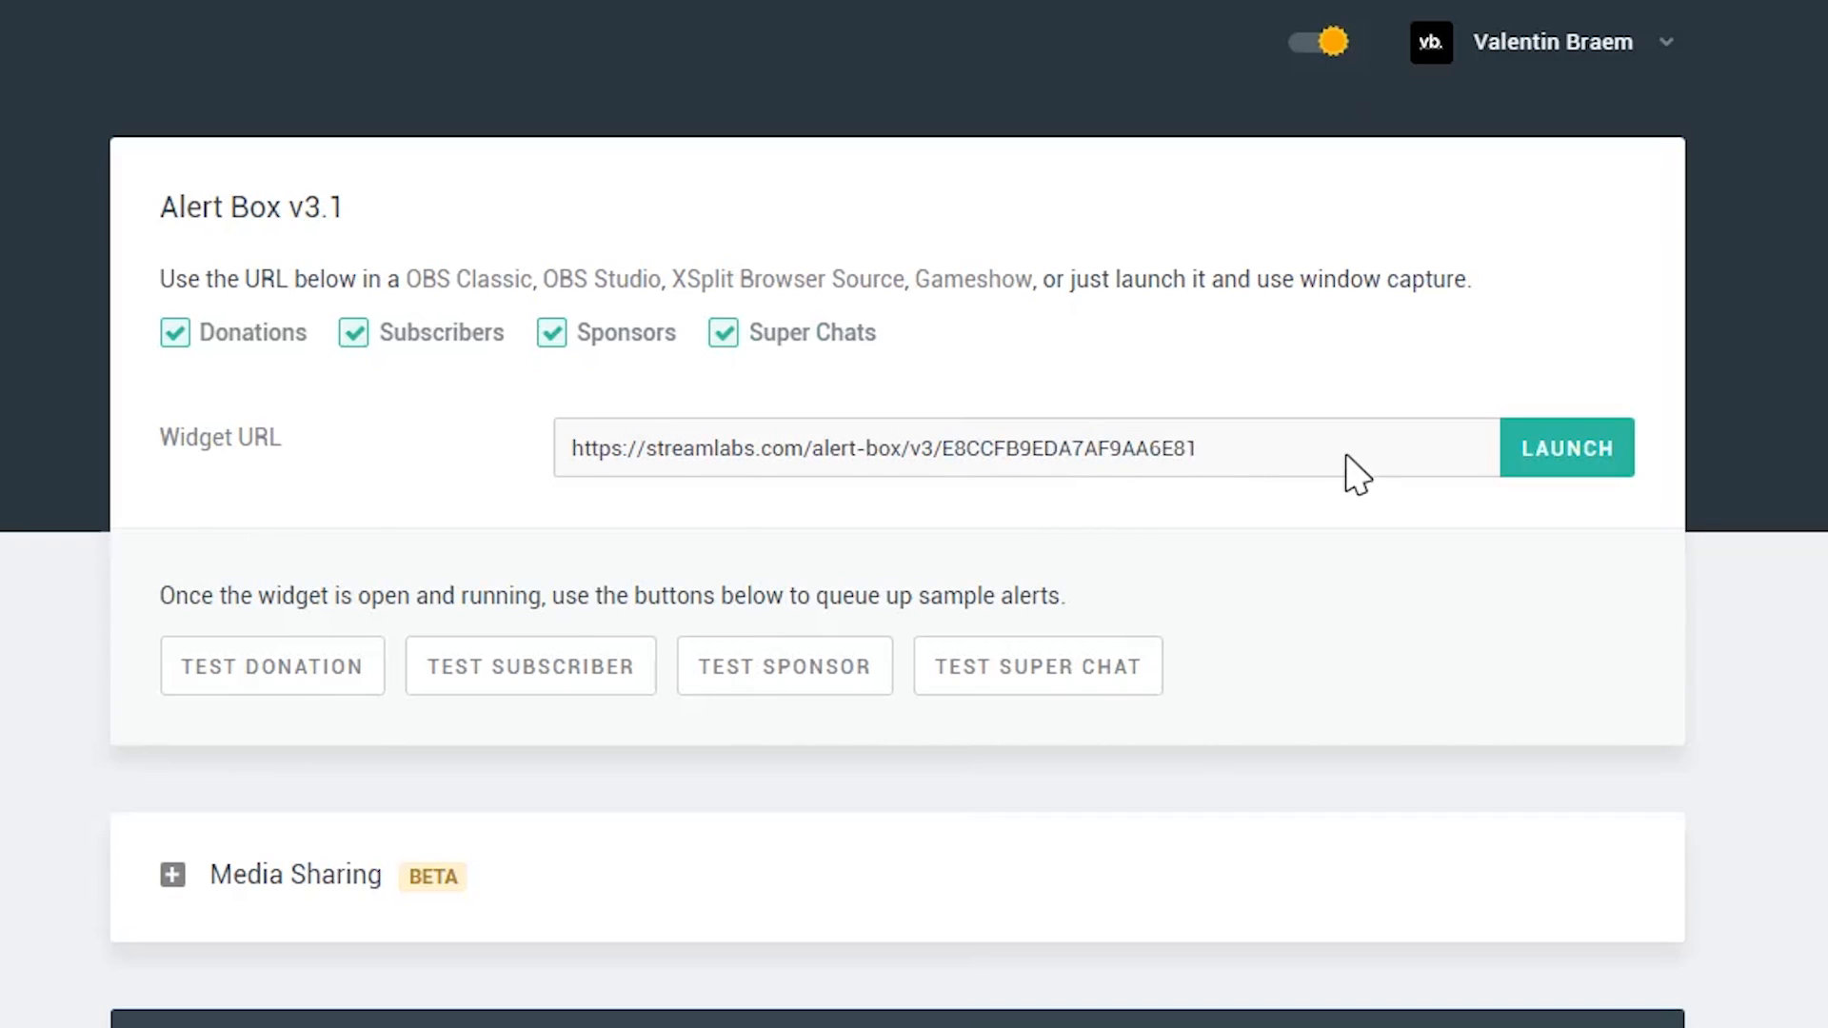
pyautogui.moveTo(1343, 457); pyautogui.dragTo(553, 423)
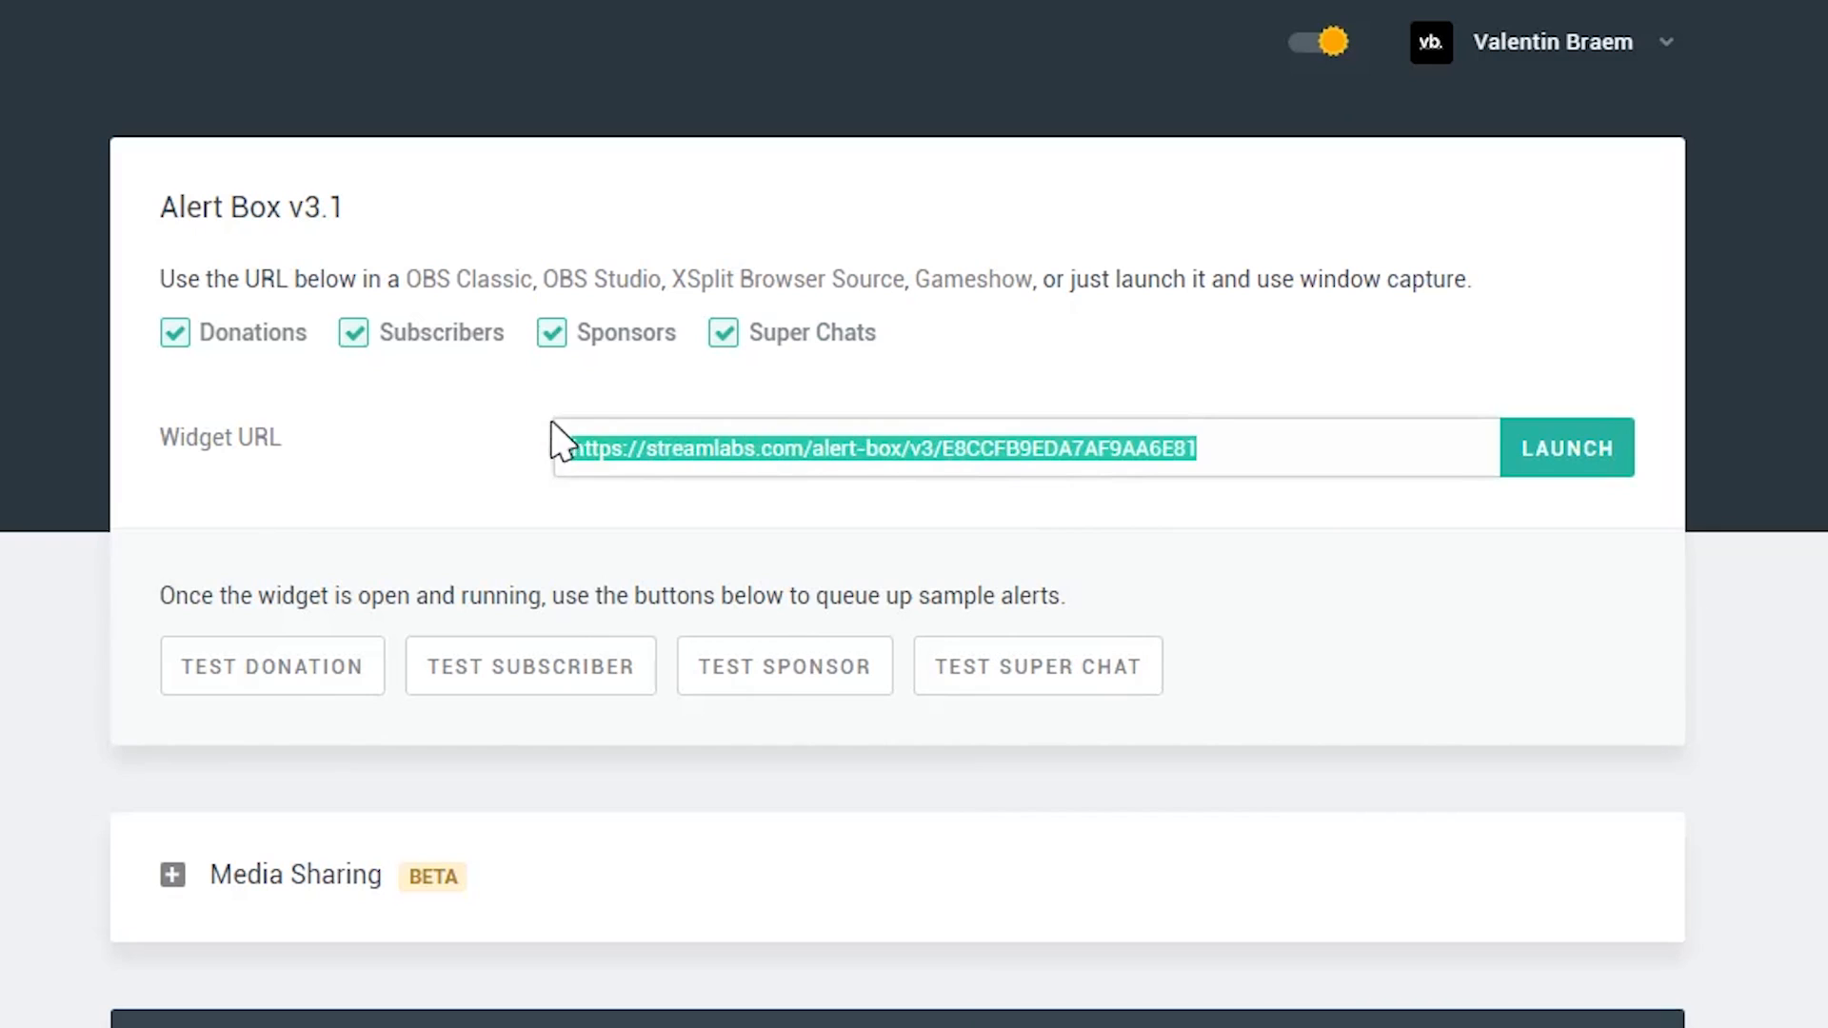
pyautogui.rightClick(736, 442)
pyautogui.click(895, 471)
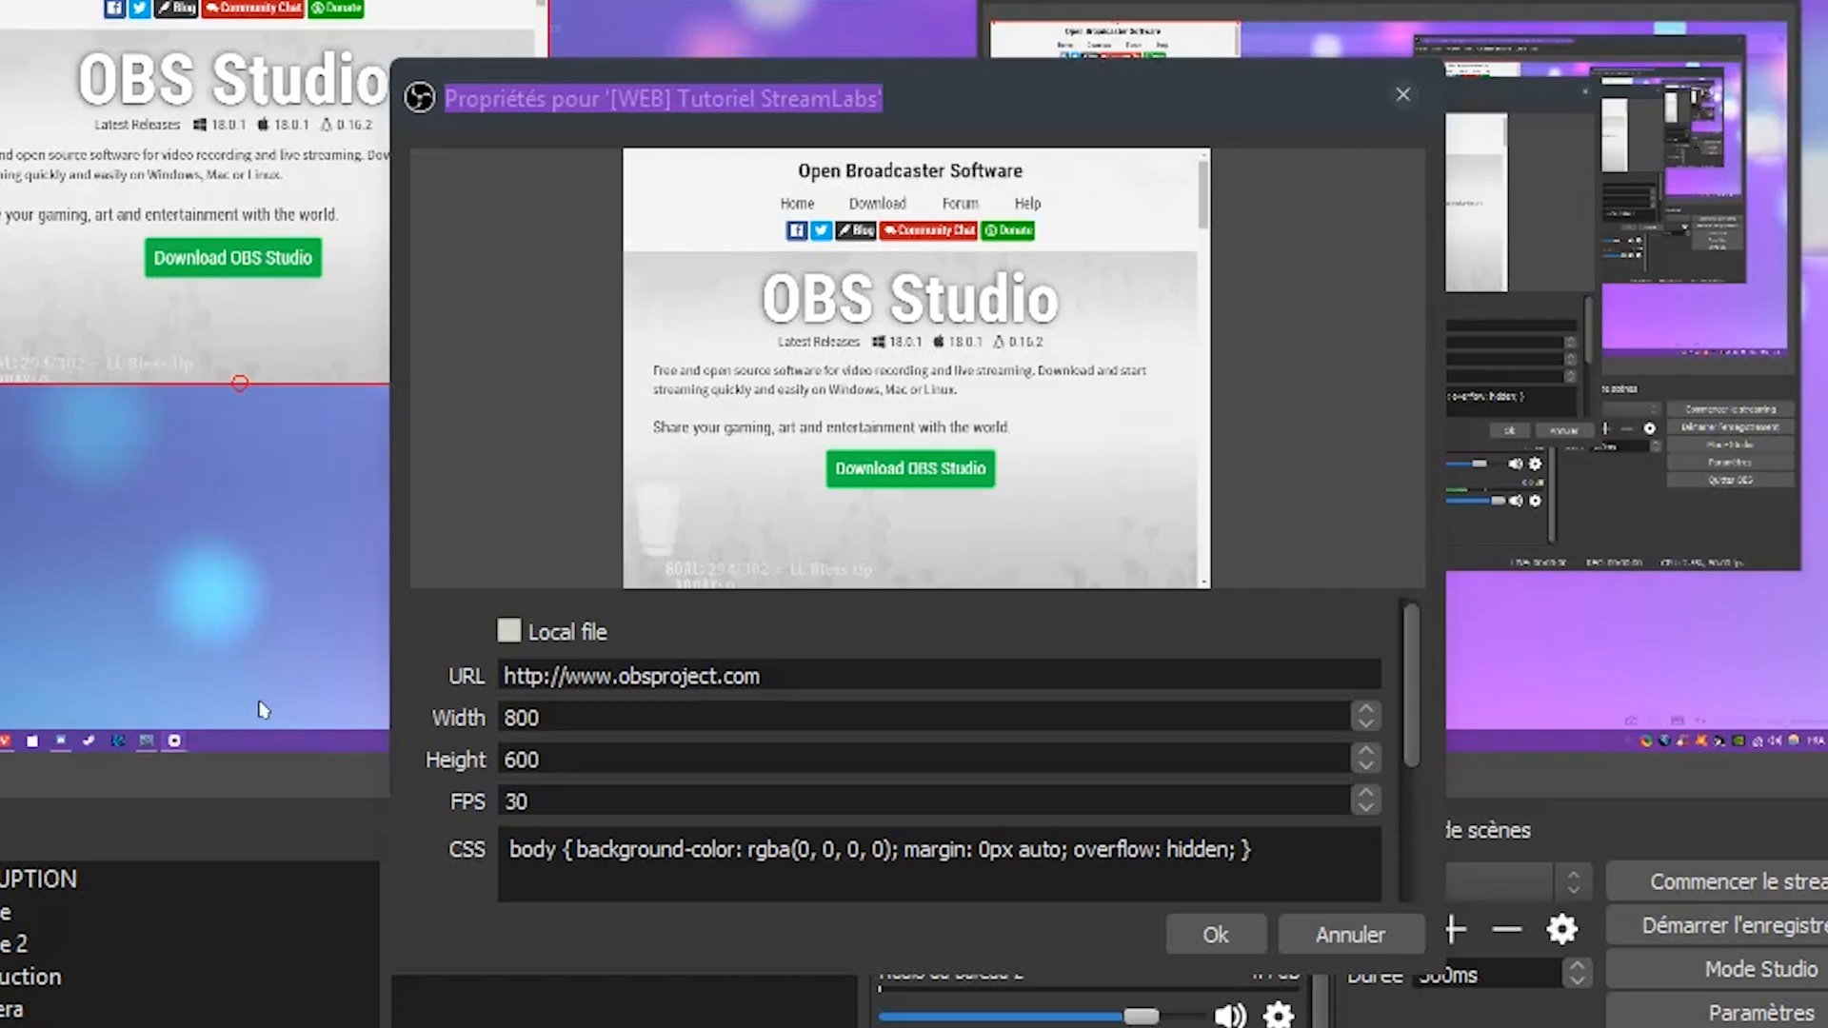
pyautogui.moveTo(857, 678); pyautogui.dragTo(338, 707)
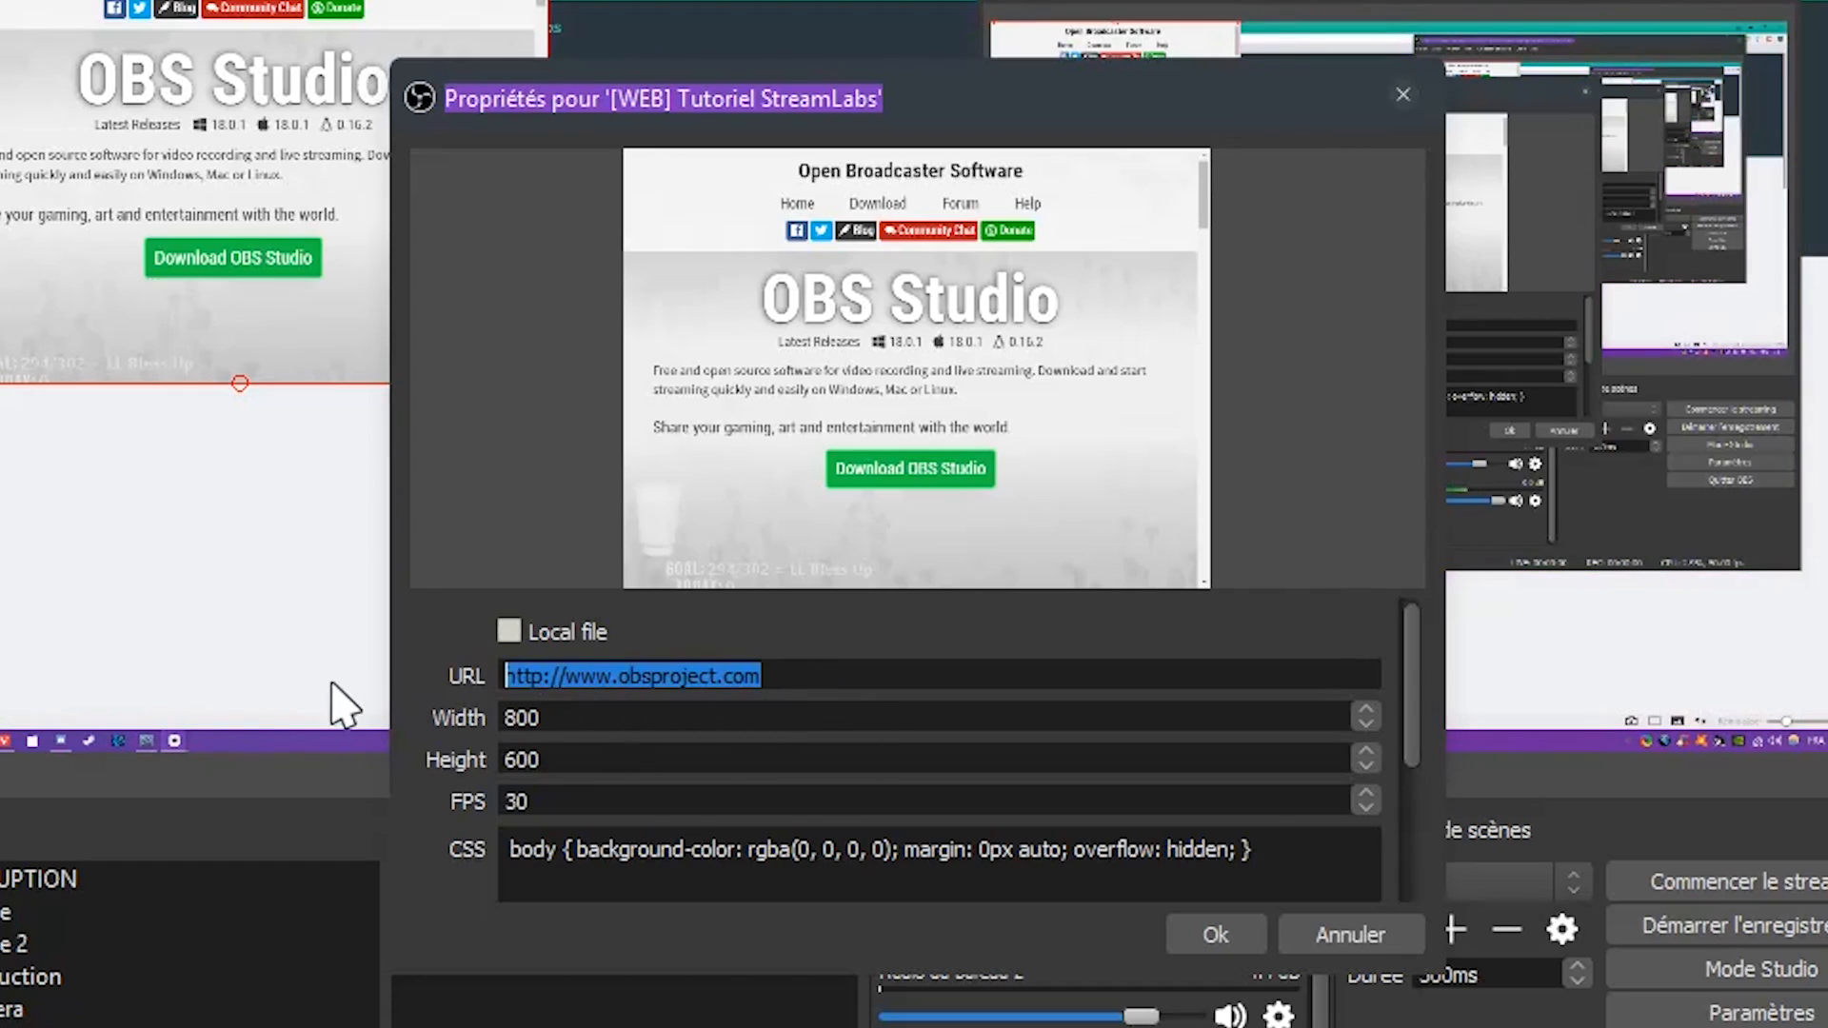
pyautogui.hotkey('ctrl', 'v')
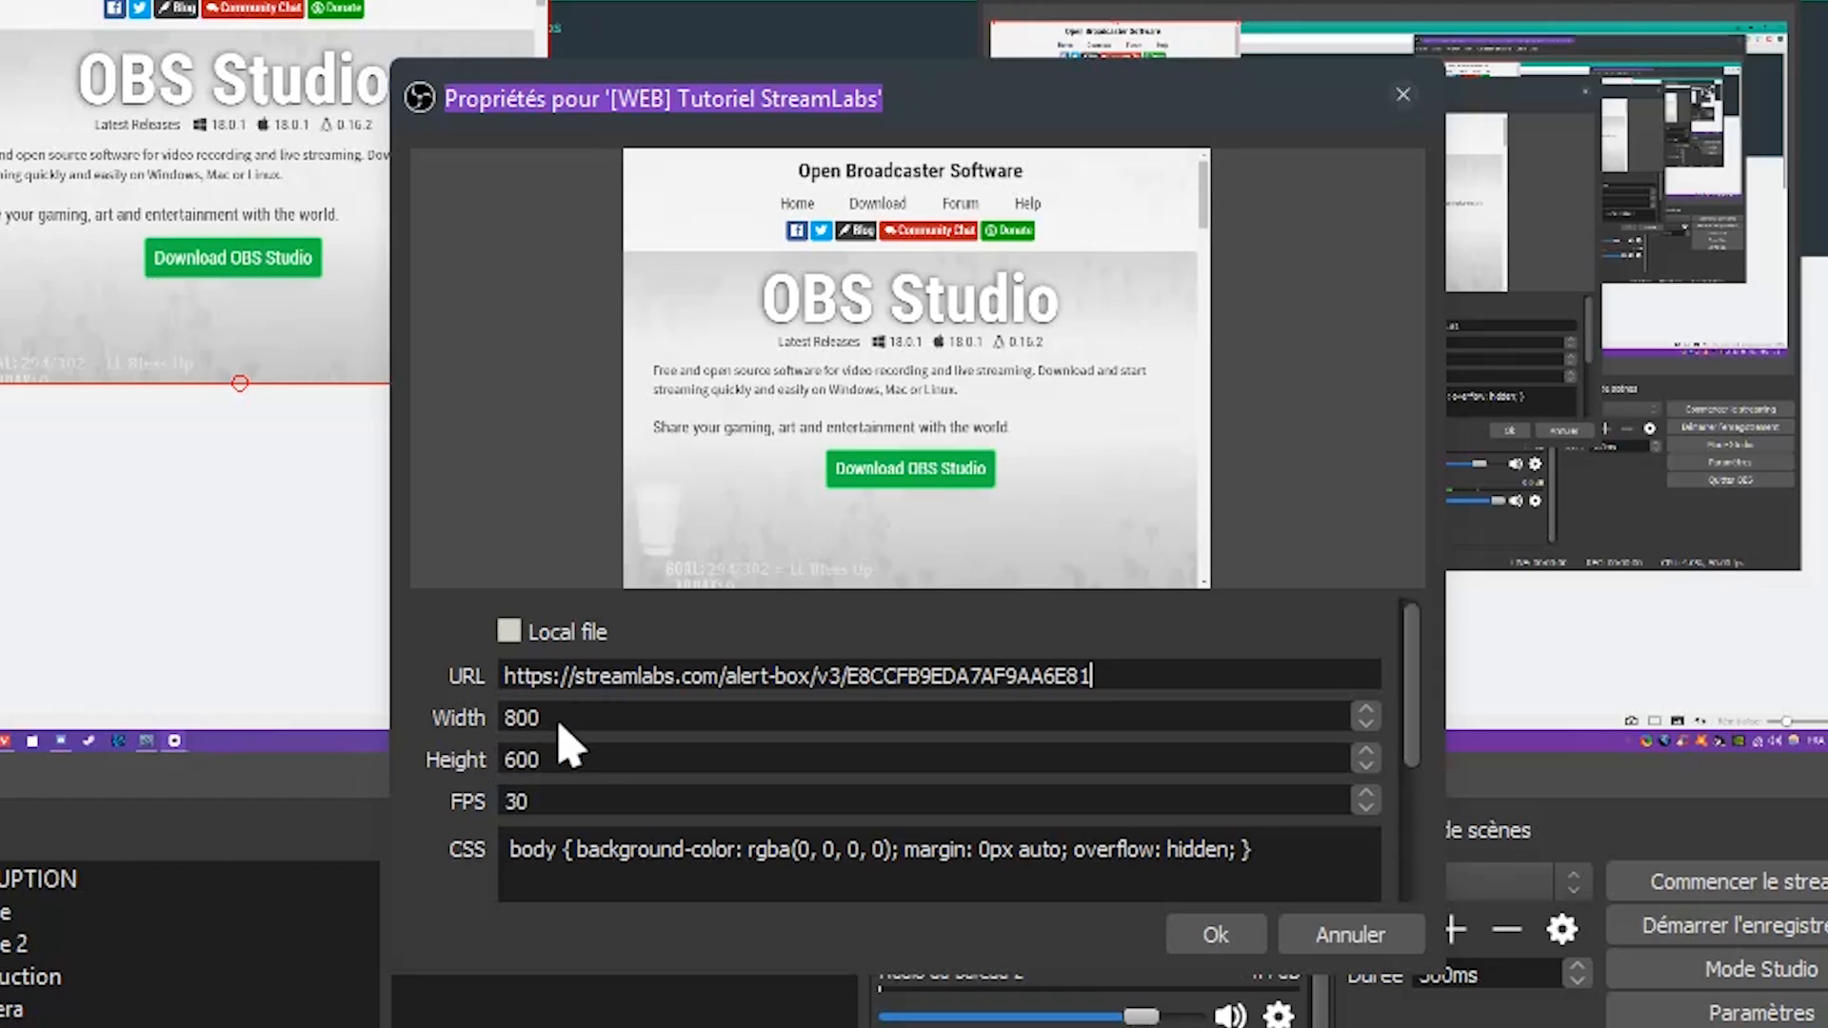
# Confirm the new browser source's properties and shift its overlay slightly within the OBS preview.
pyautogui.doubleClick(569, 810)
pyautogui.click(1216, 938)
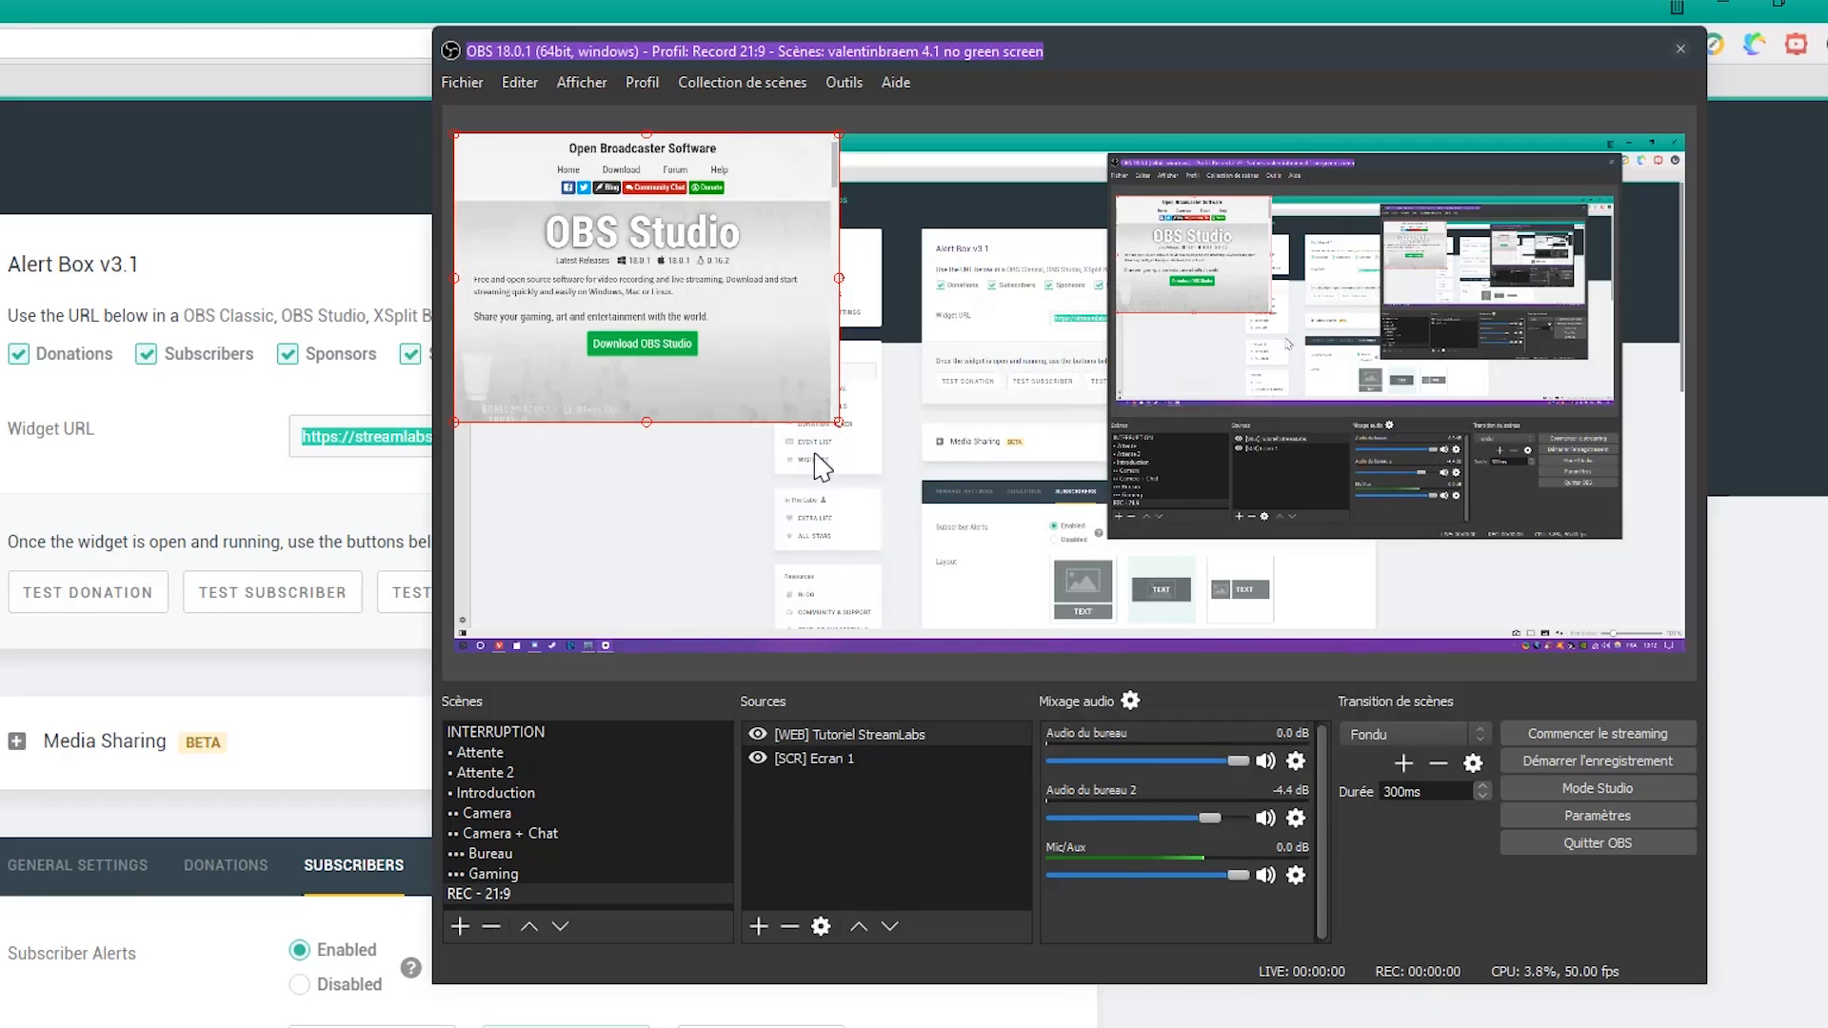
pyautogui.moveTo(619, 249); pyautogui.dragTo(638, 285)
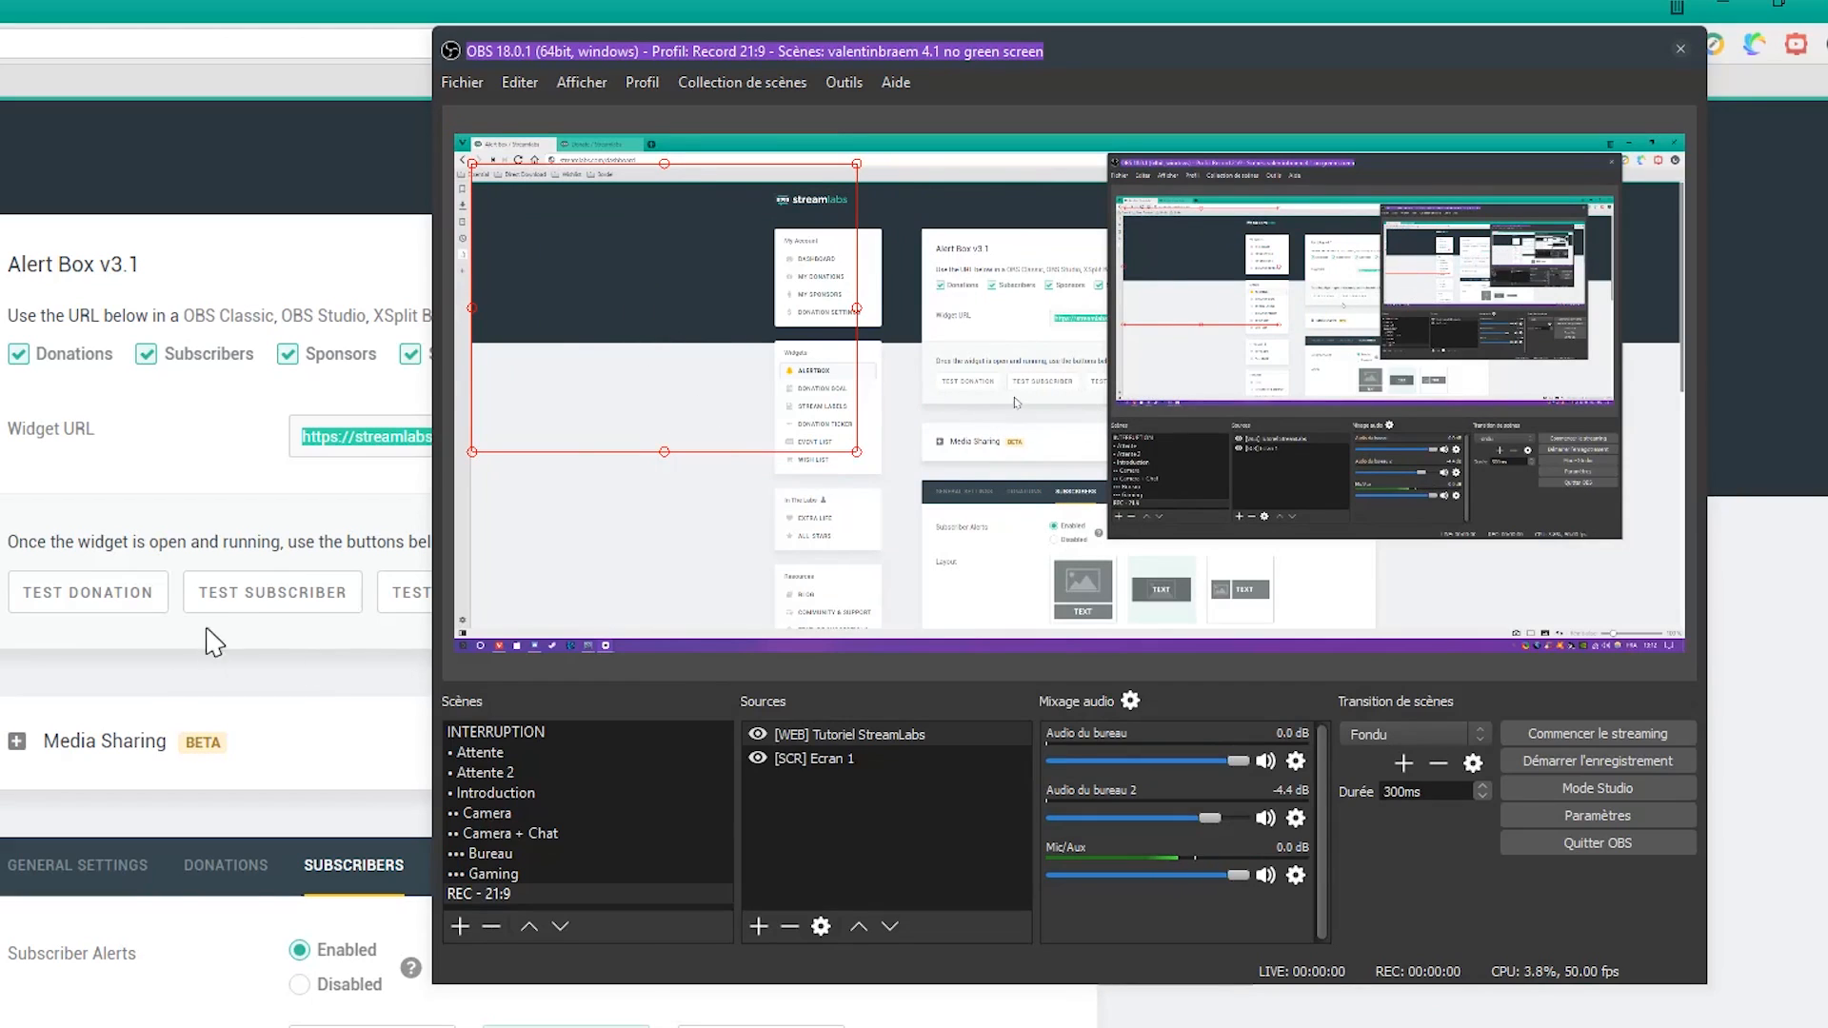
# Send a test subscriber alert from Streamlabs, view it in OBS Studio, and move the overlay toward the preview's upper-left corner.
pyautogui.click(250, 607)
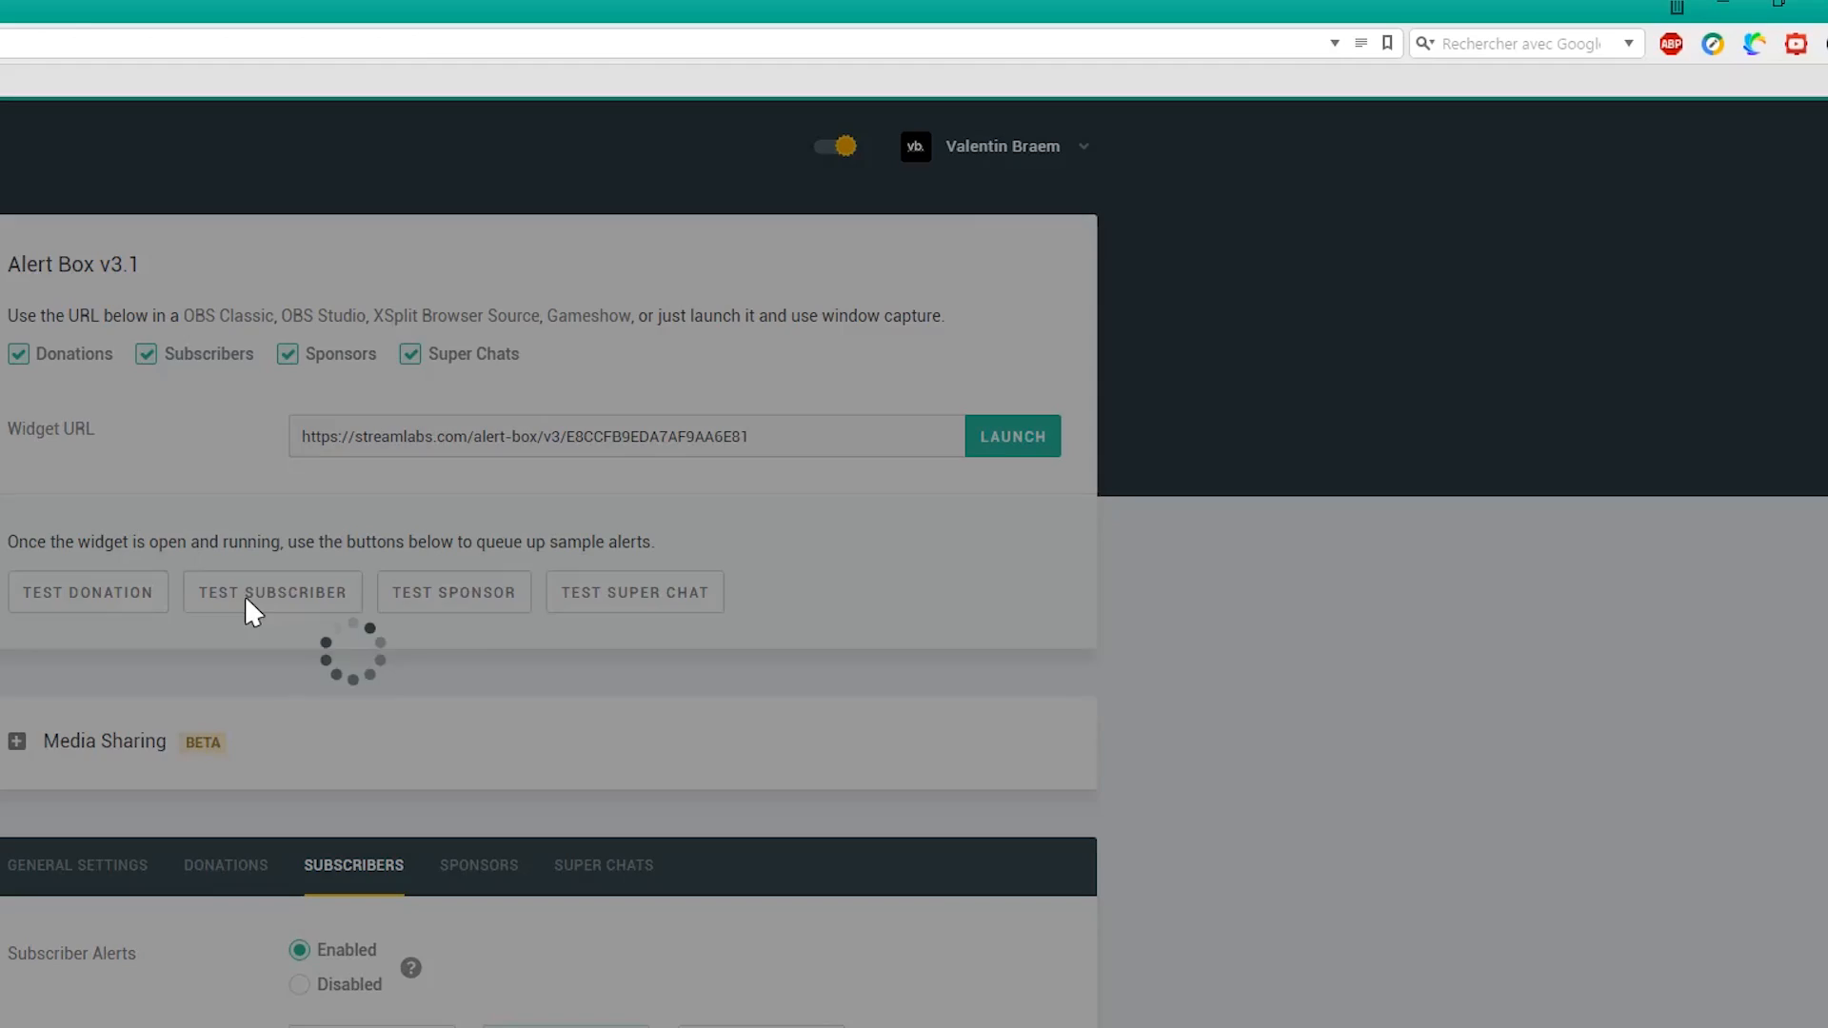
pyautogui.hotkey('alt', 'Tab')
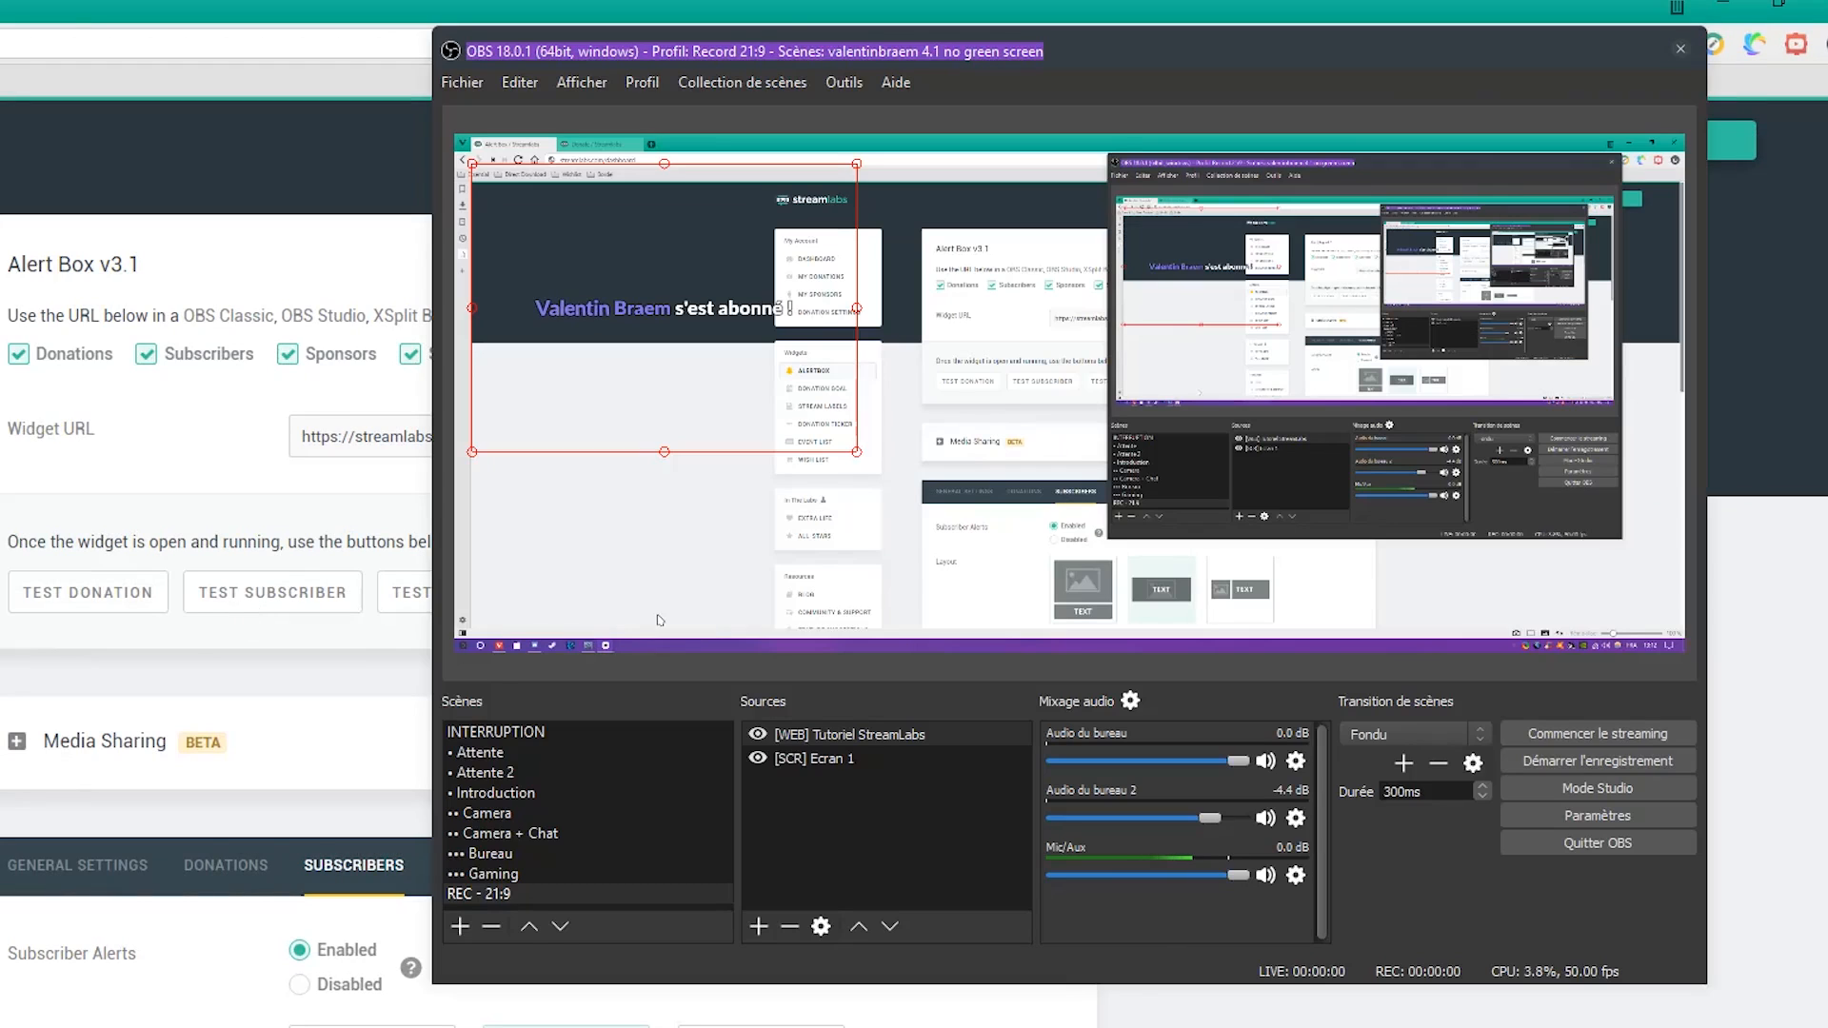
pyautogui.moveTo(626, 280); pyautogui.dragTo(587, 231)
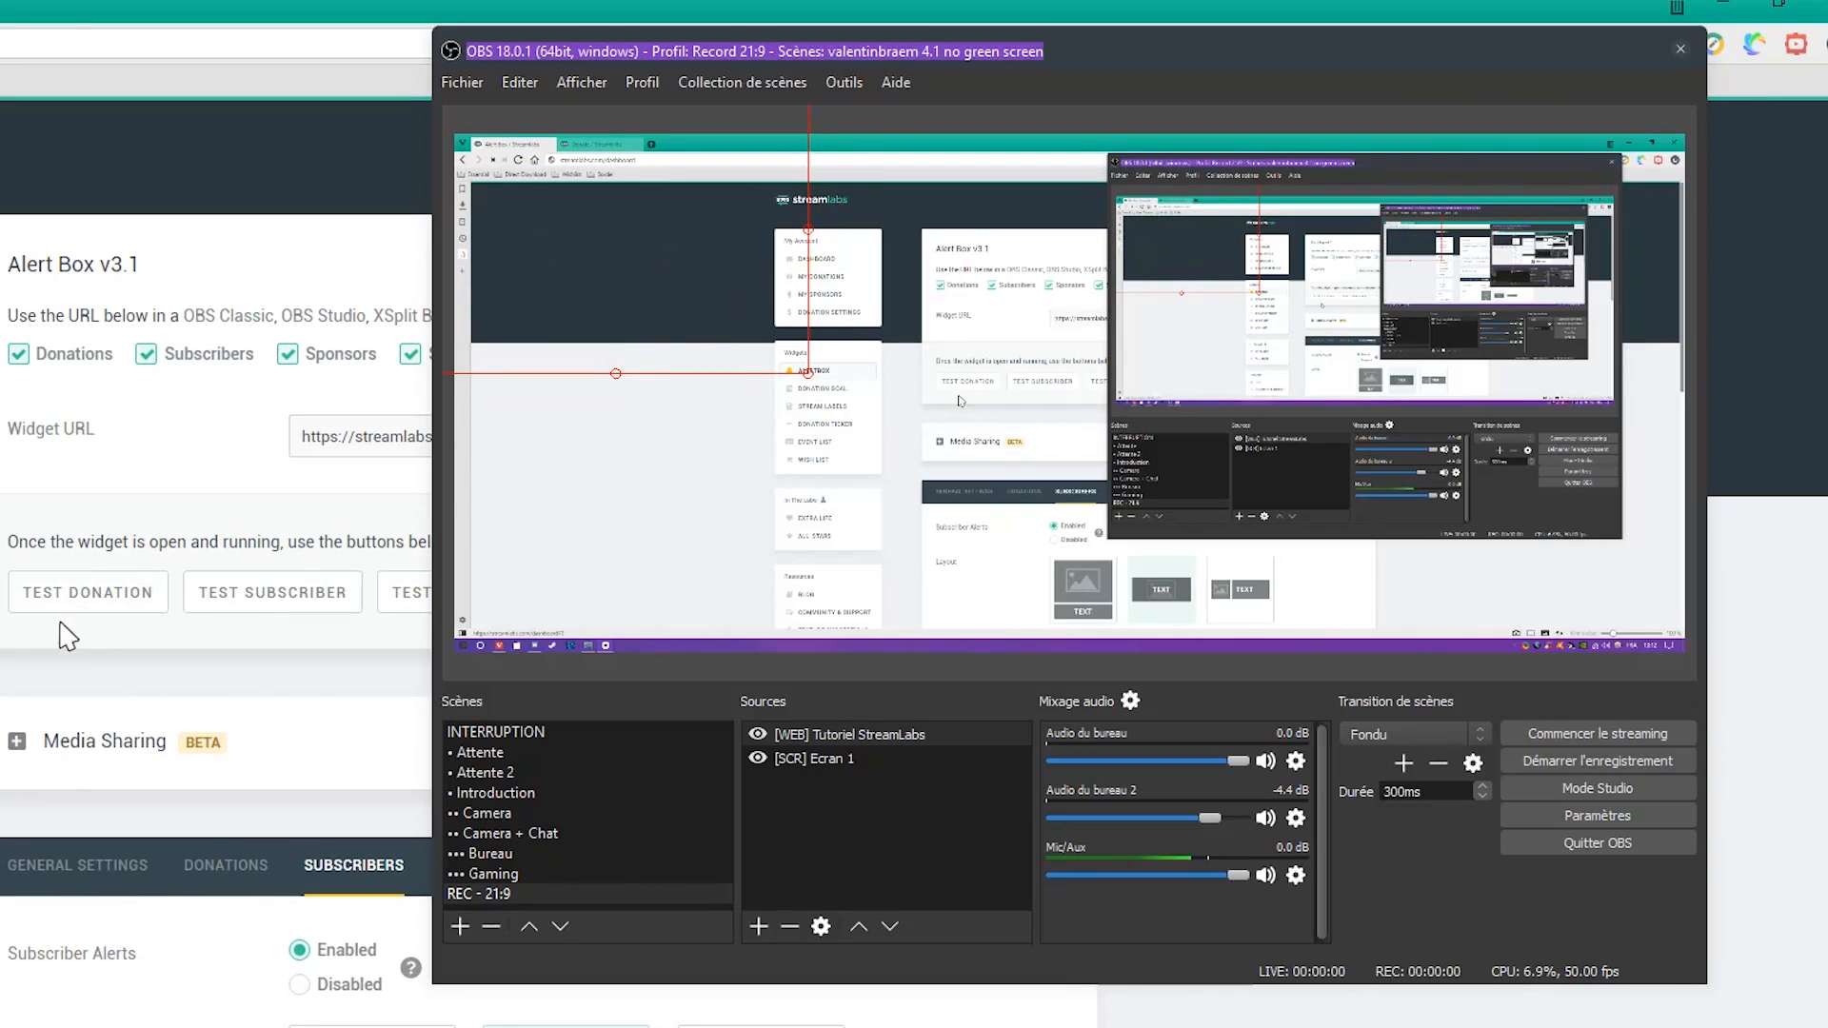
# Send a test donation alert from Streamlabs and reposition the alert overlay at the upper left of the OBS Studio preview.
pyautogui.click(98, 610)
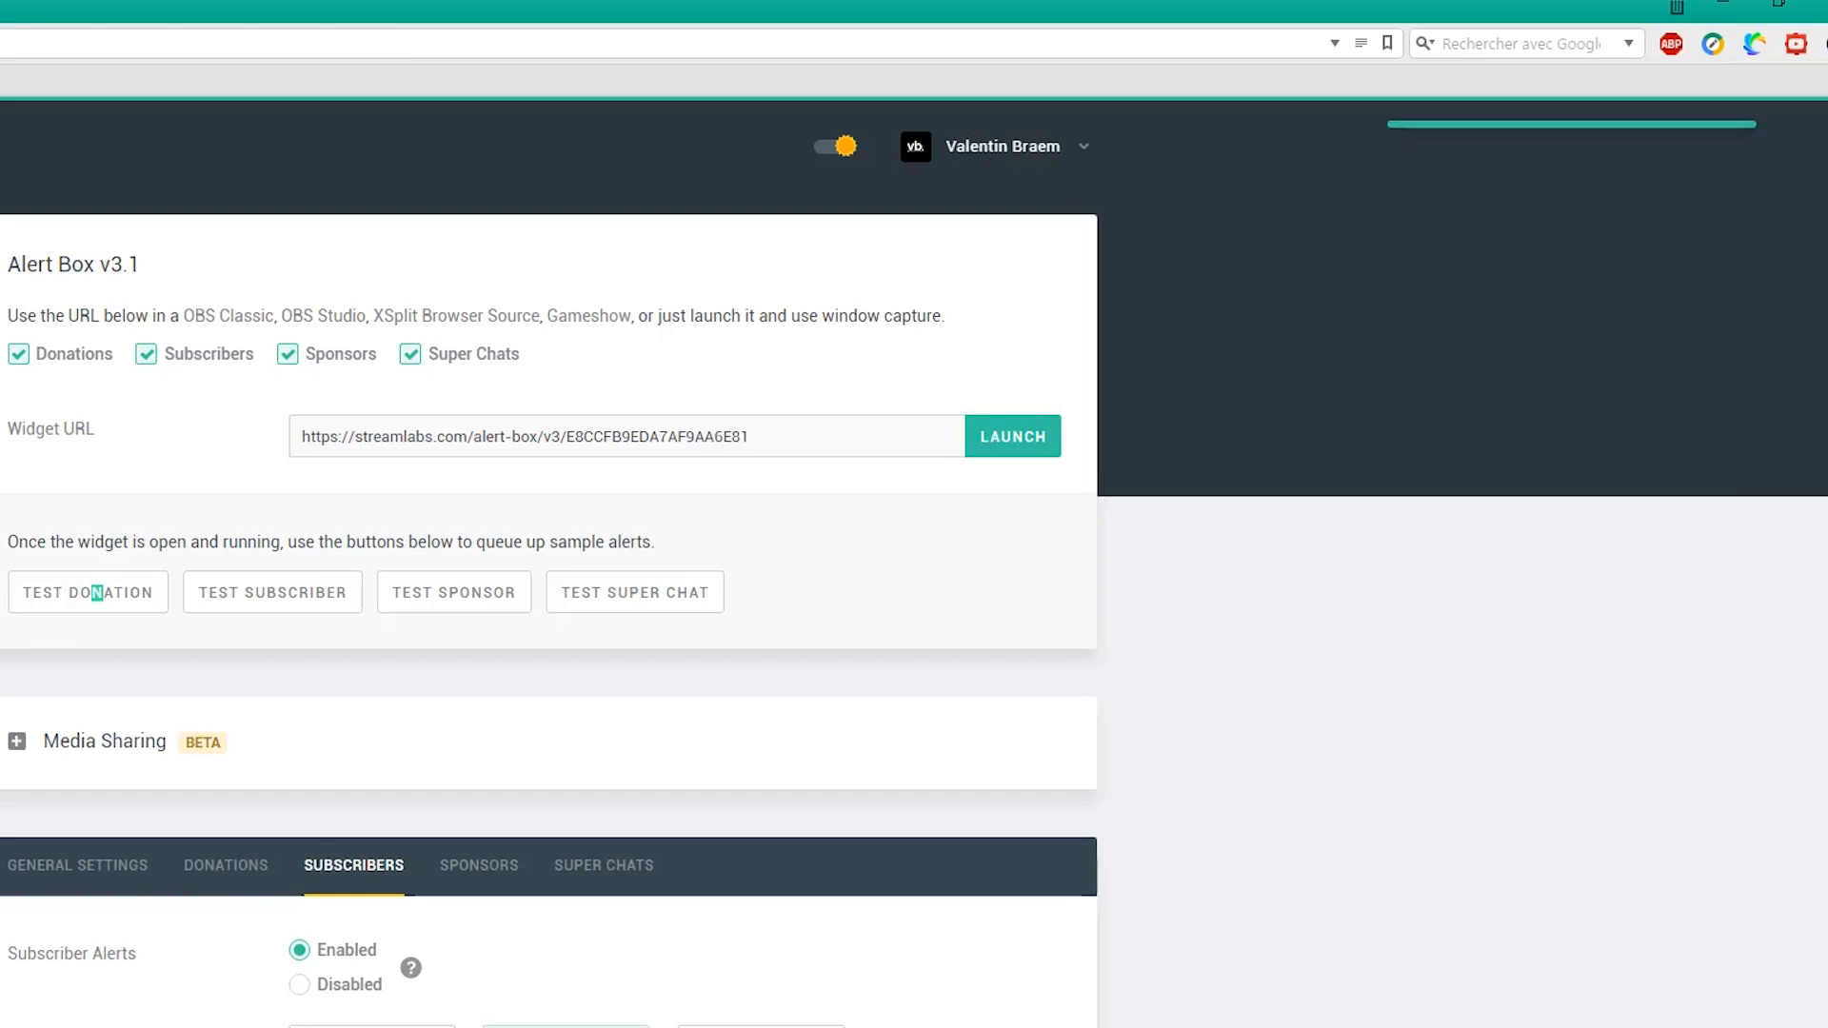
pyautogui.hotkey('alt', 'Tab')
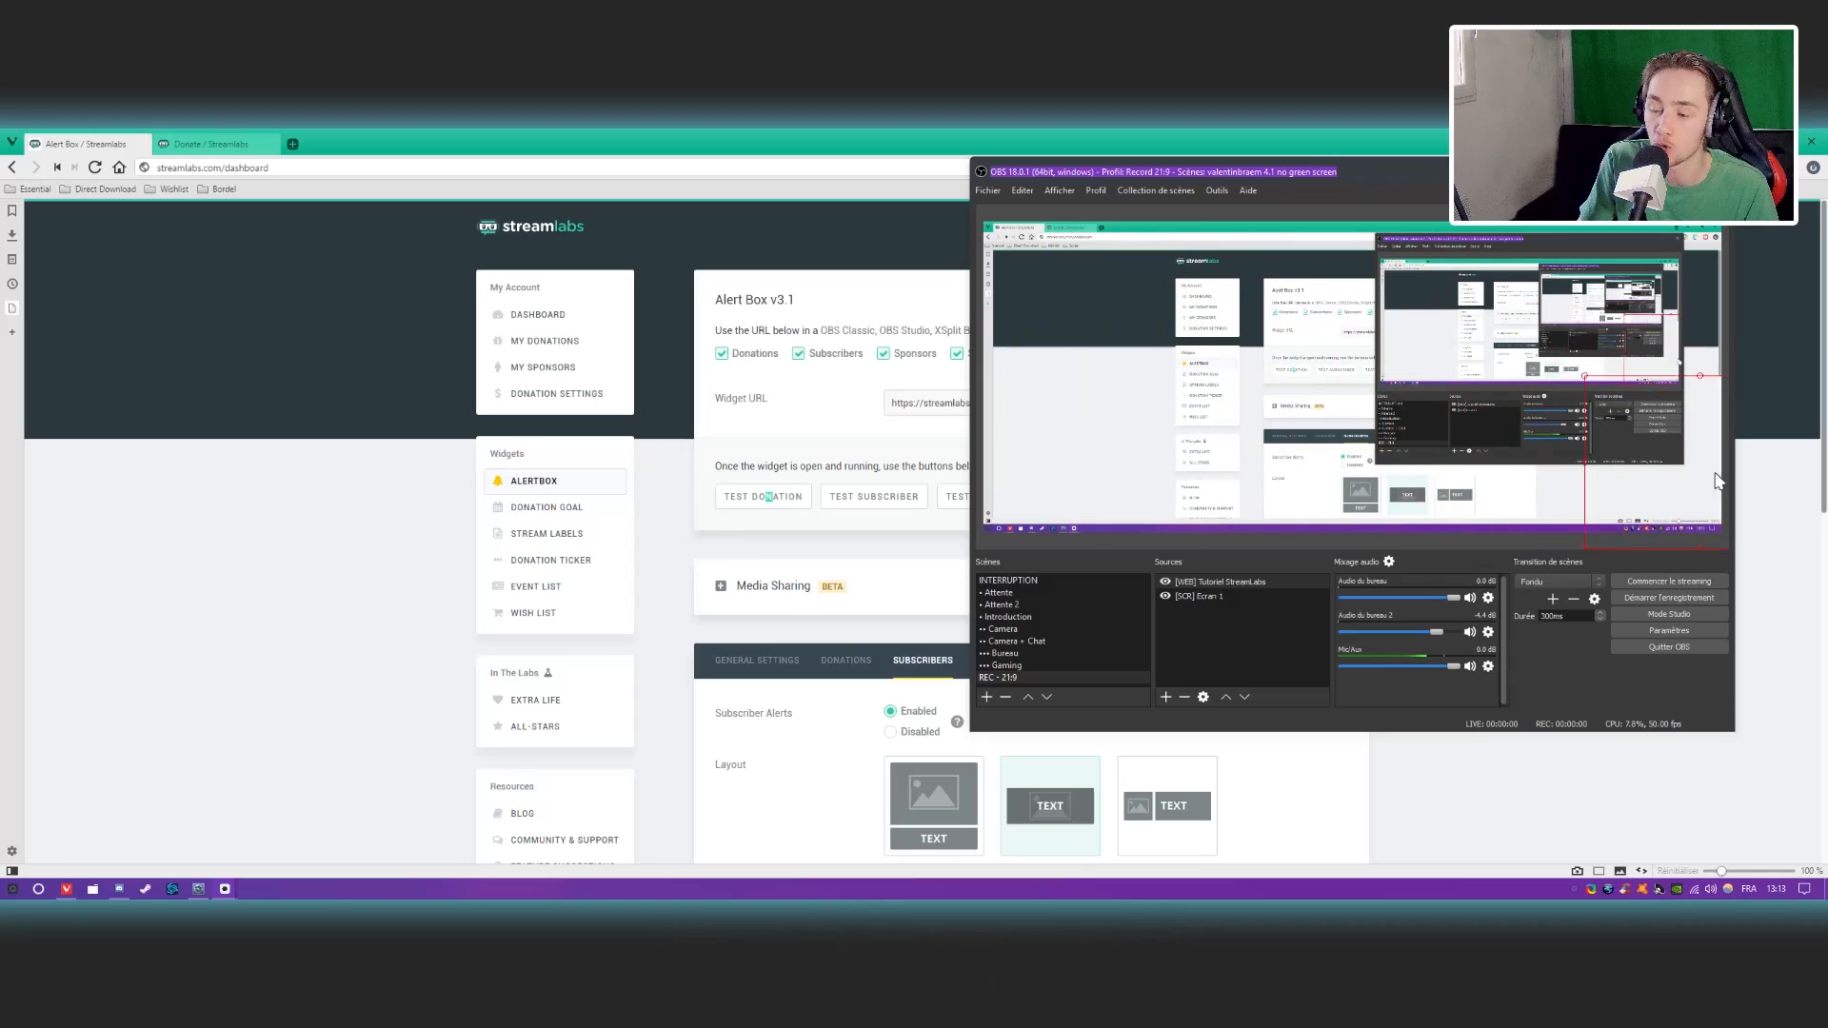
pyautogui.moveTo(1133, 338)
pyautogui.mouseDown()
pyautogui.moveTo(1082, 276)
pyautogui.moveTo(1095, 349)
pyautogui.moveTo(1131, 314)
pyautogui.mouseUp()
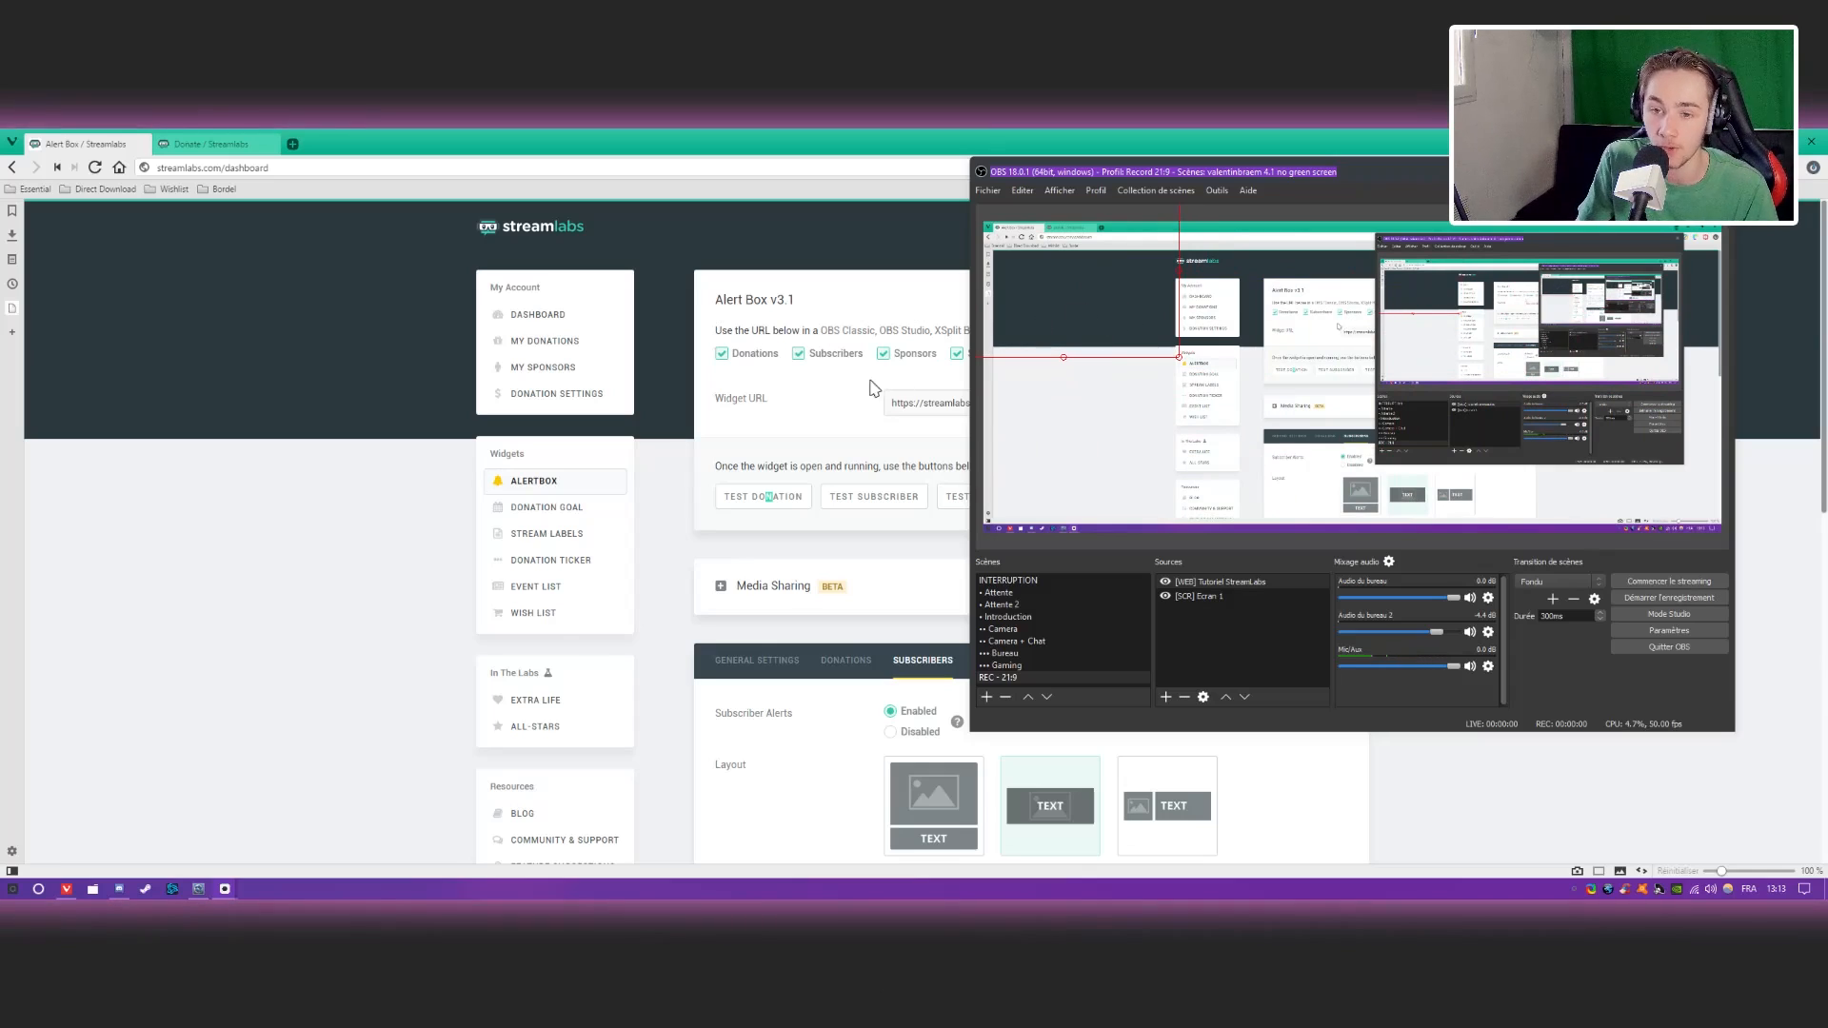
# Open the Donation Goal widget in Streamlabs and enter the title "Bird UM1", goal amount 60 and starting amount 30.
pyautogui.click(679, 464)
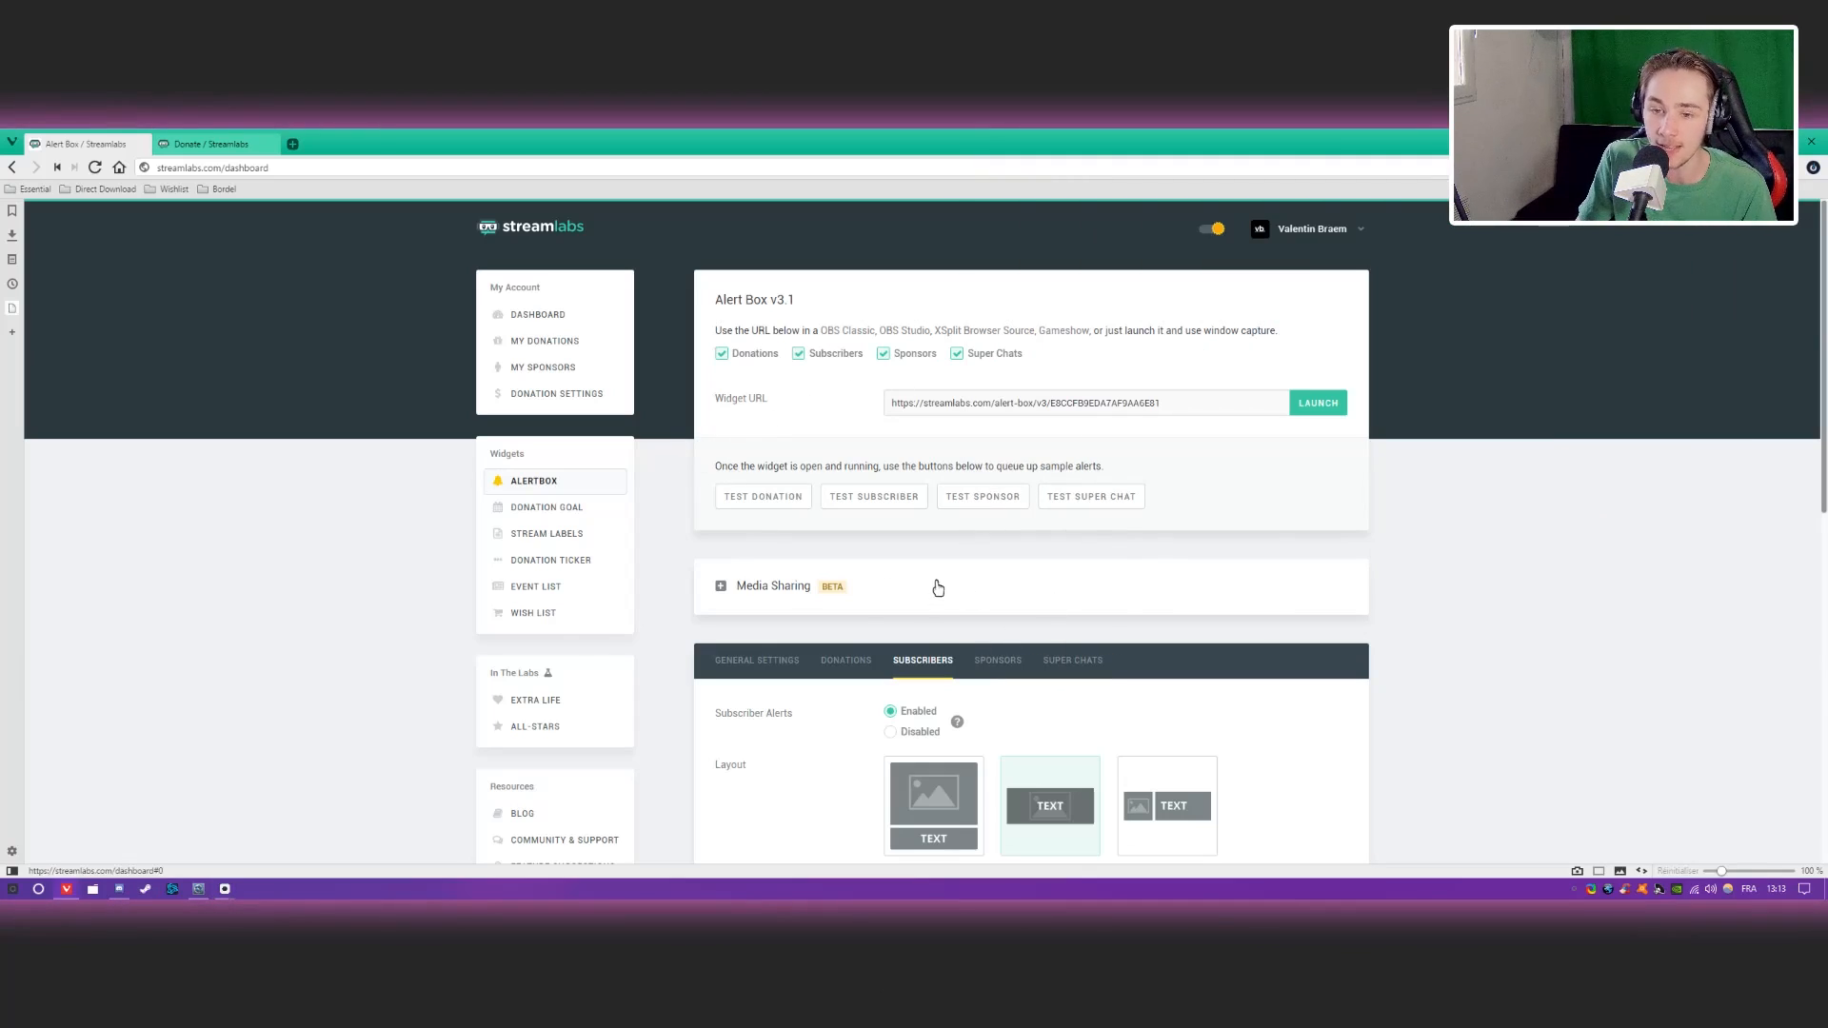
pyautogui.click(597, 517)
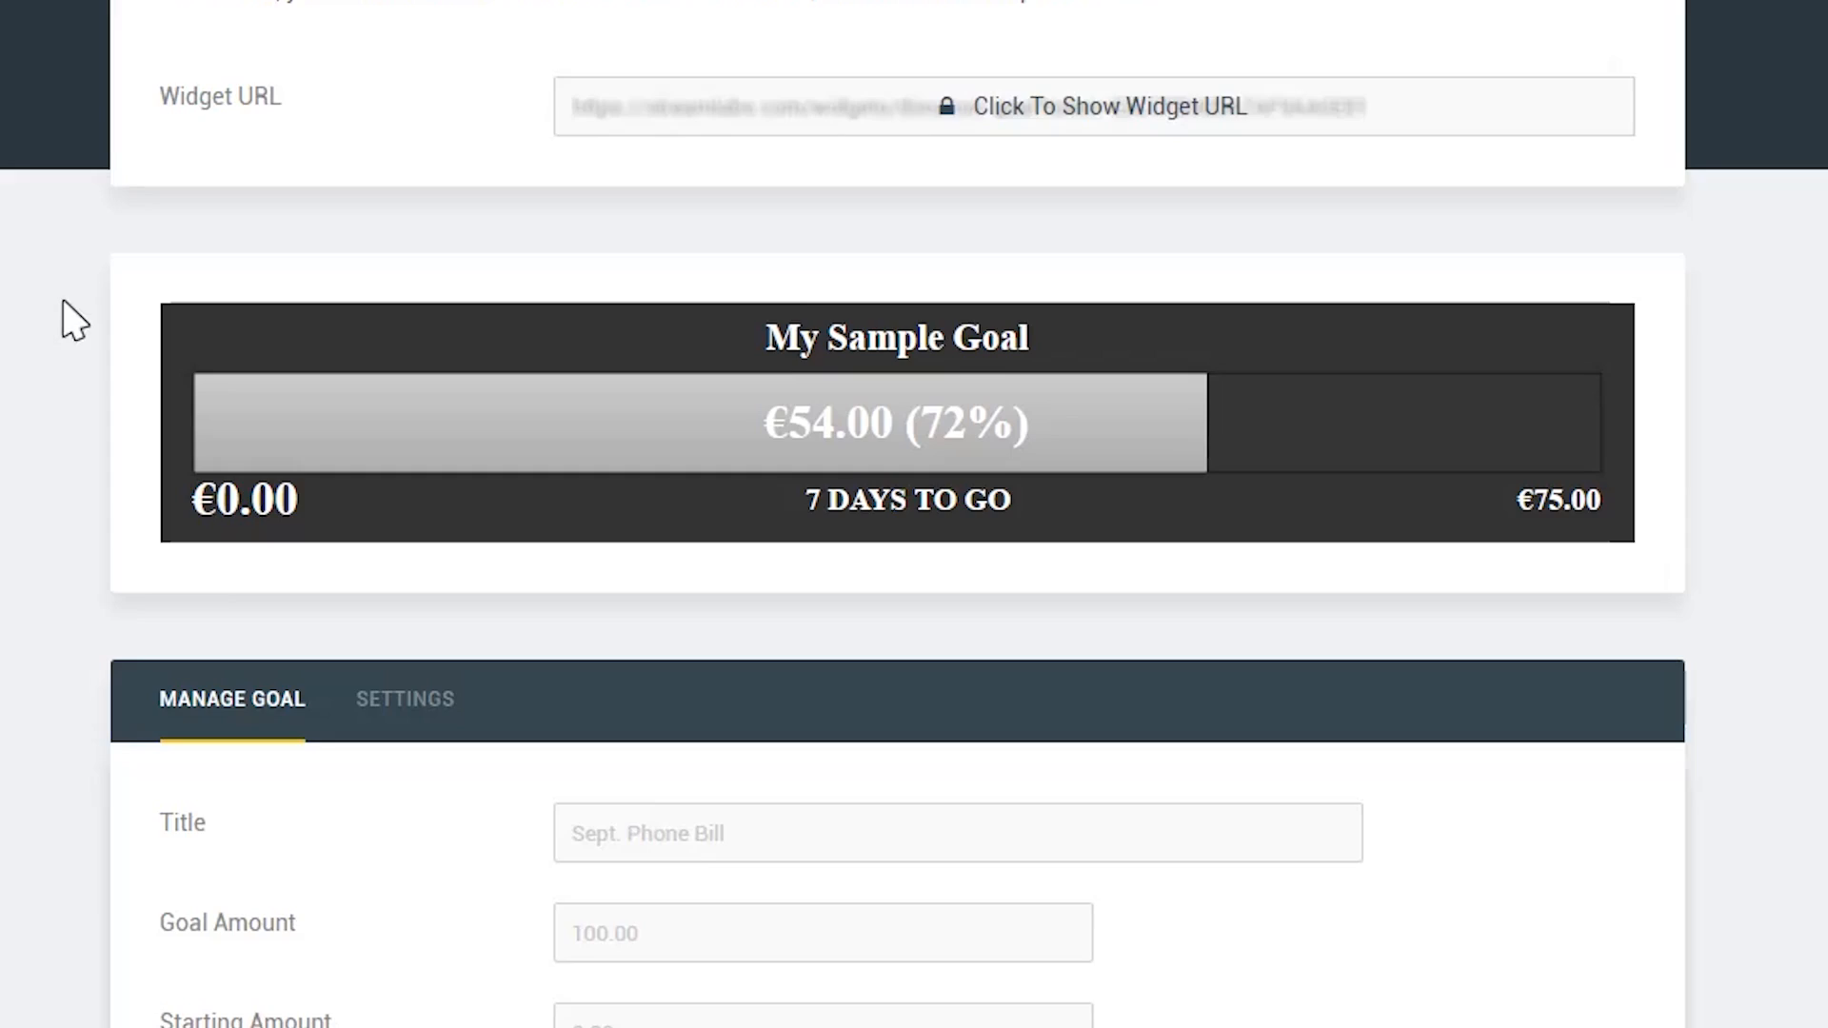
pyautogui.scroll(-1, 672, 504)
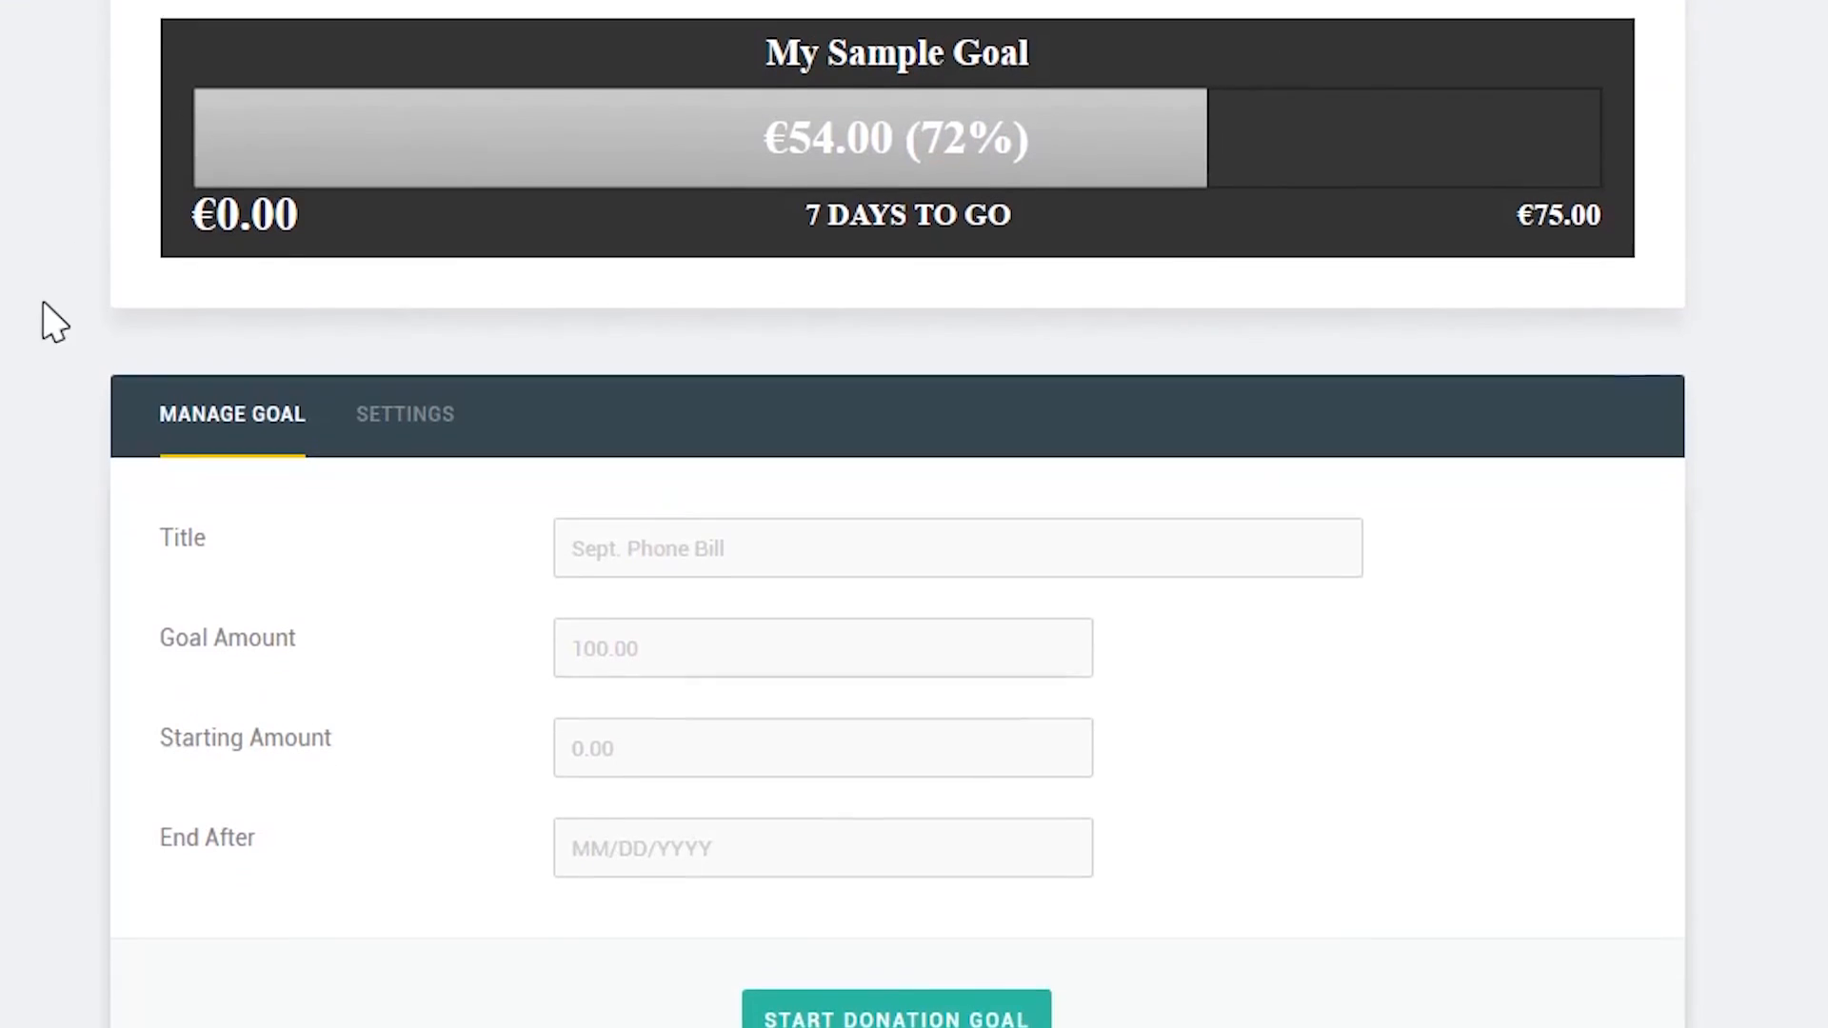
pyautogui.click(914, 545)
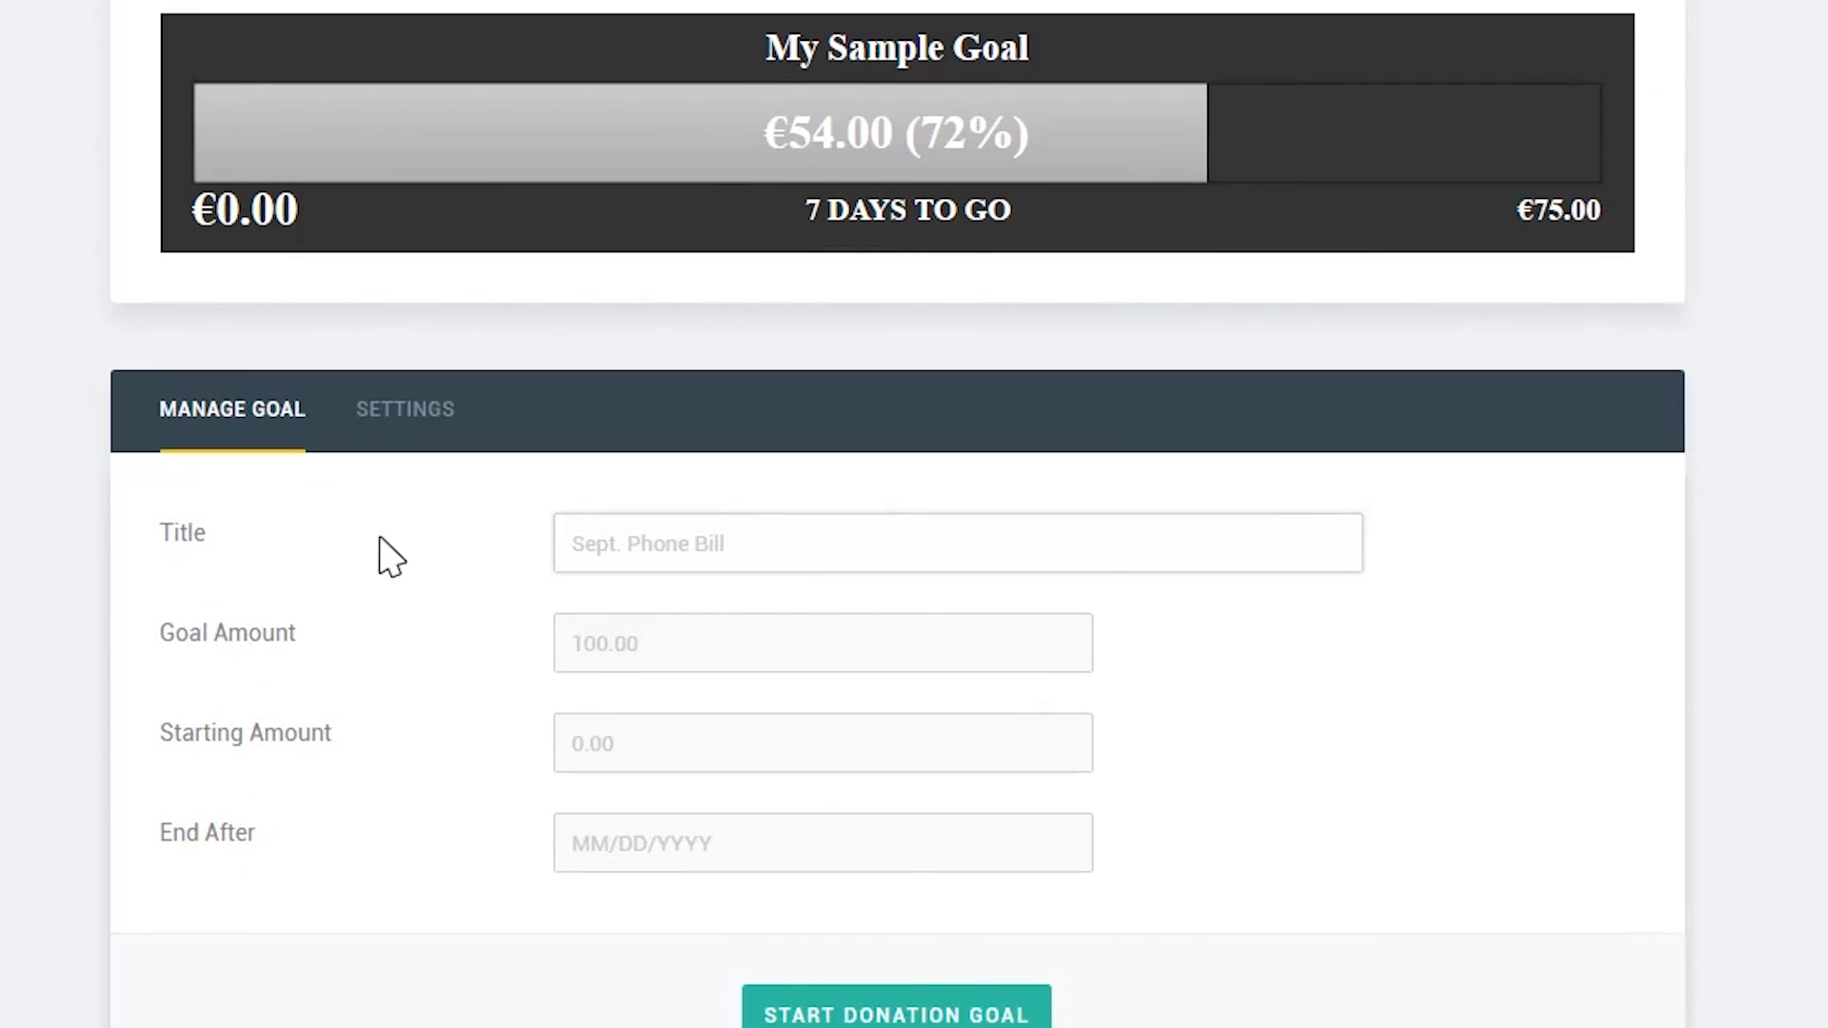
pyautogui.write('Bird UM1')
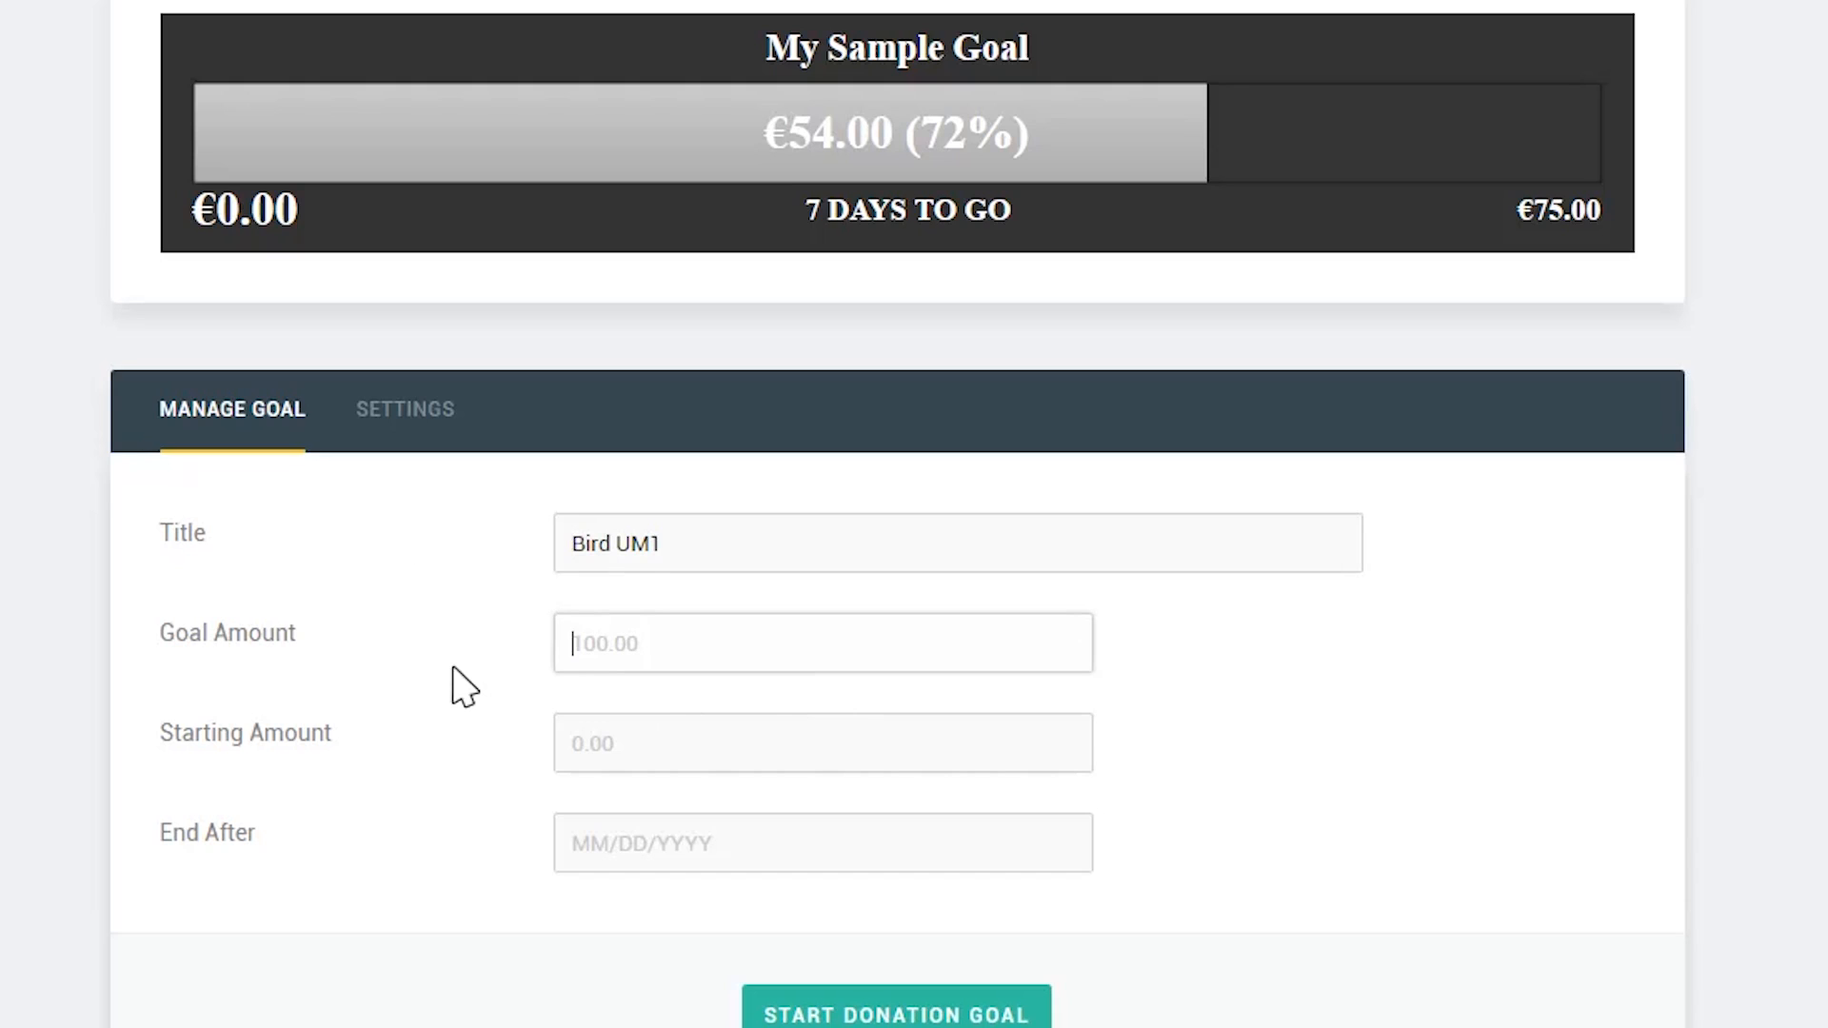
pyautogui.write('60')
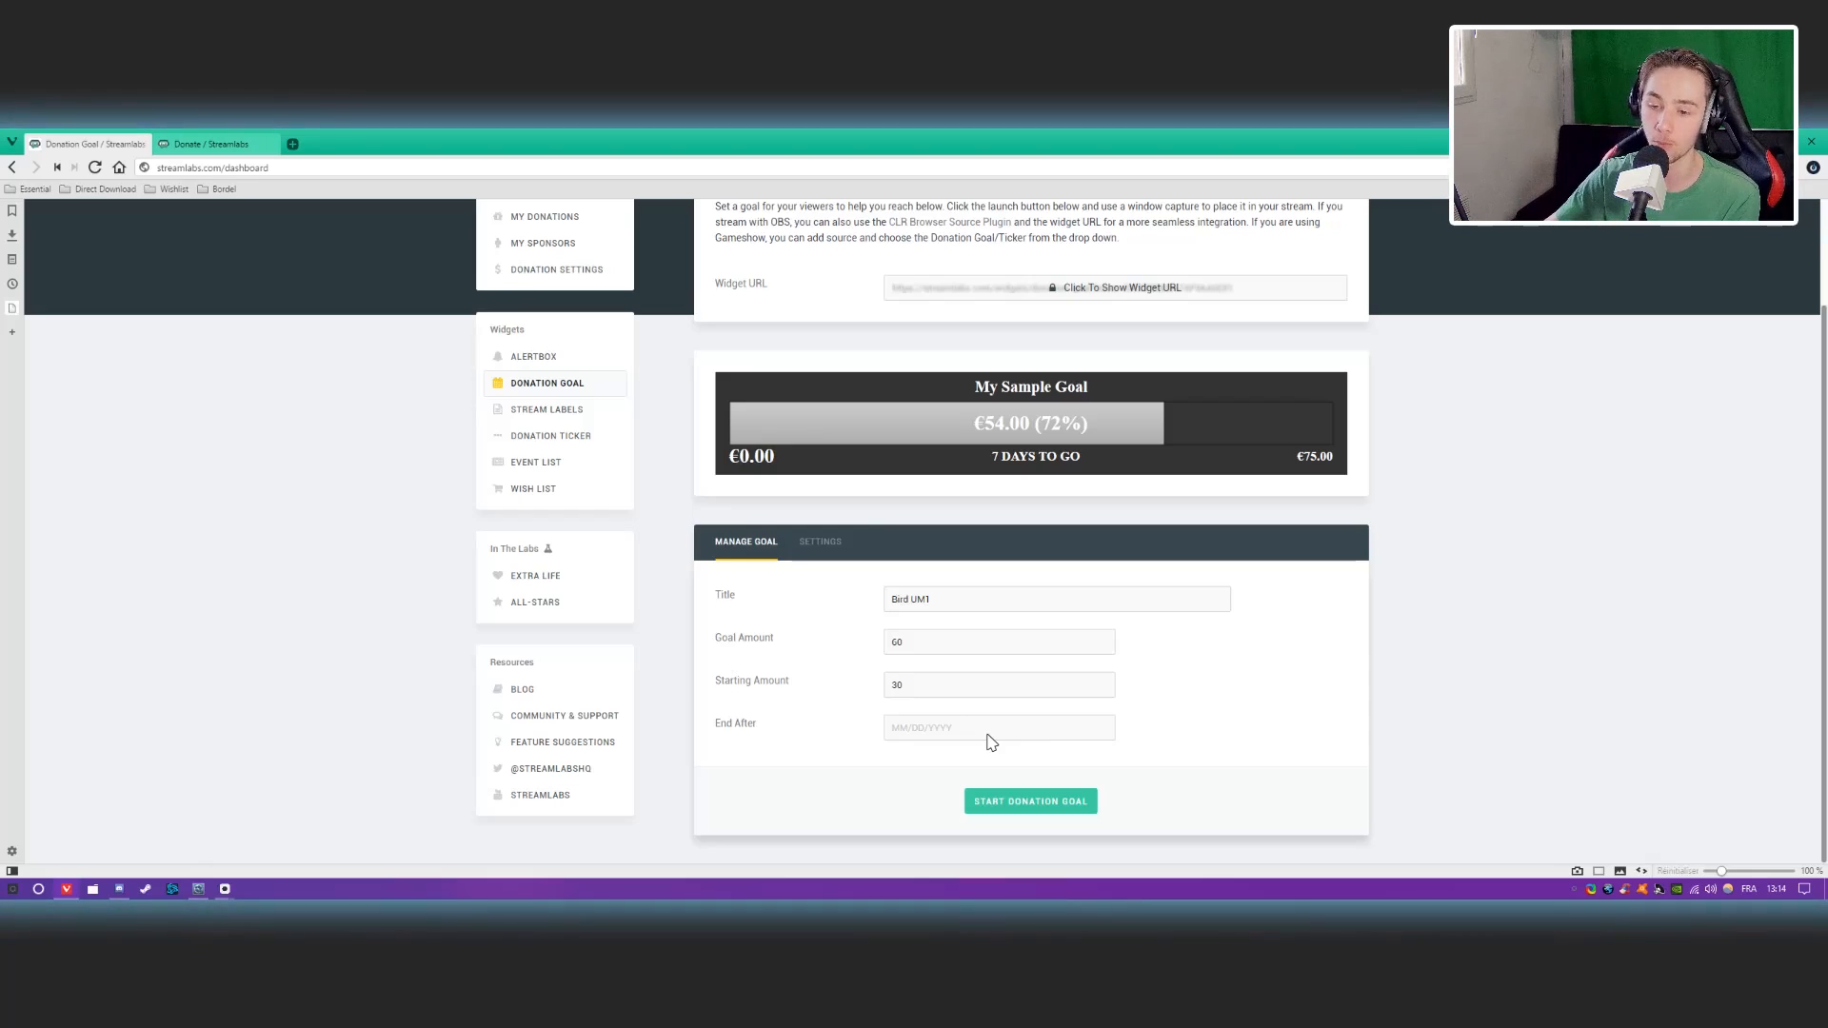
# Set the goal's end date to 04/22/2017, start the donation goal and show it in place of the sample goal.
pyautogui.click(892, 738)
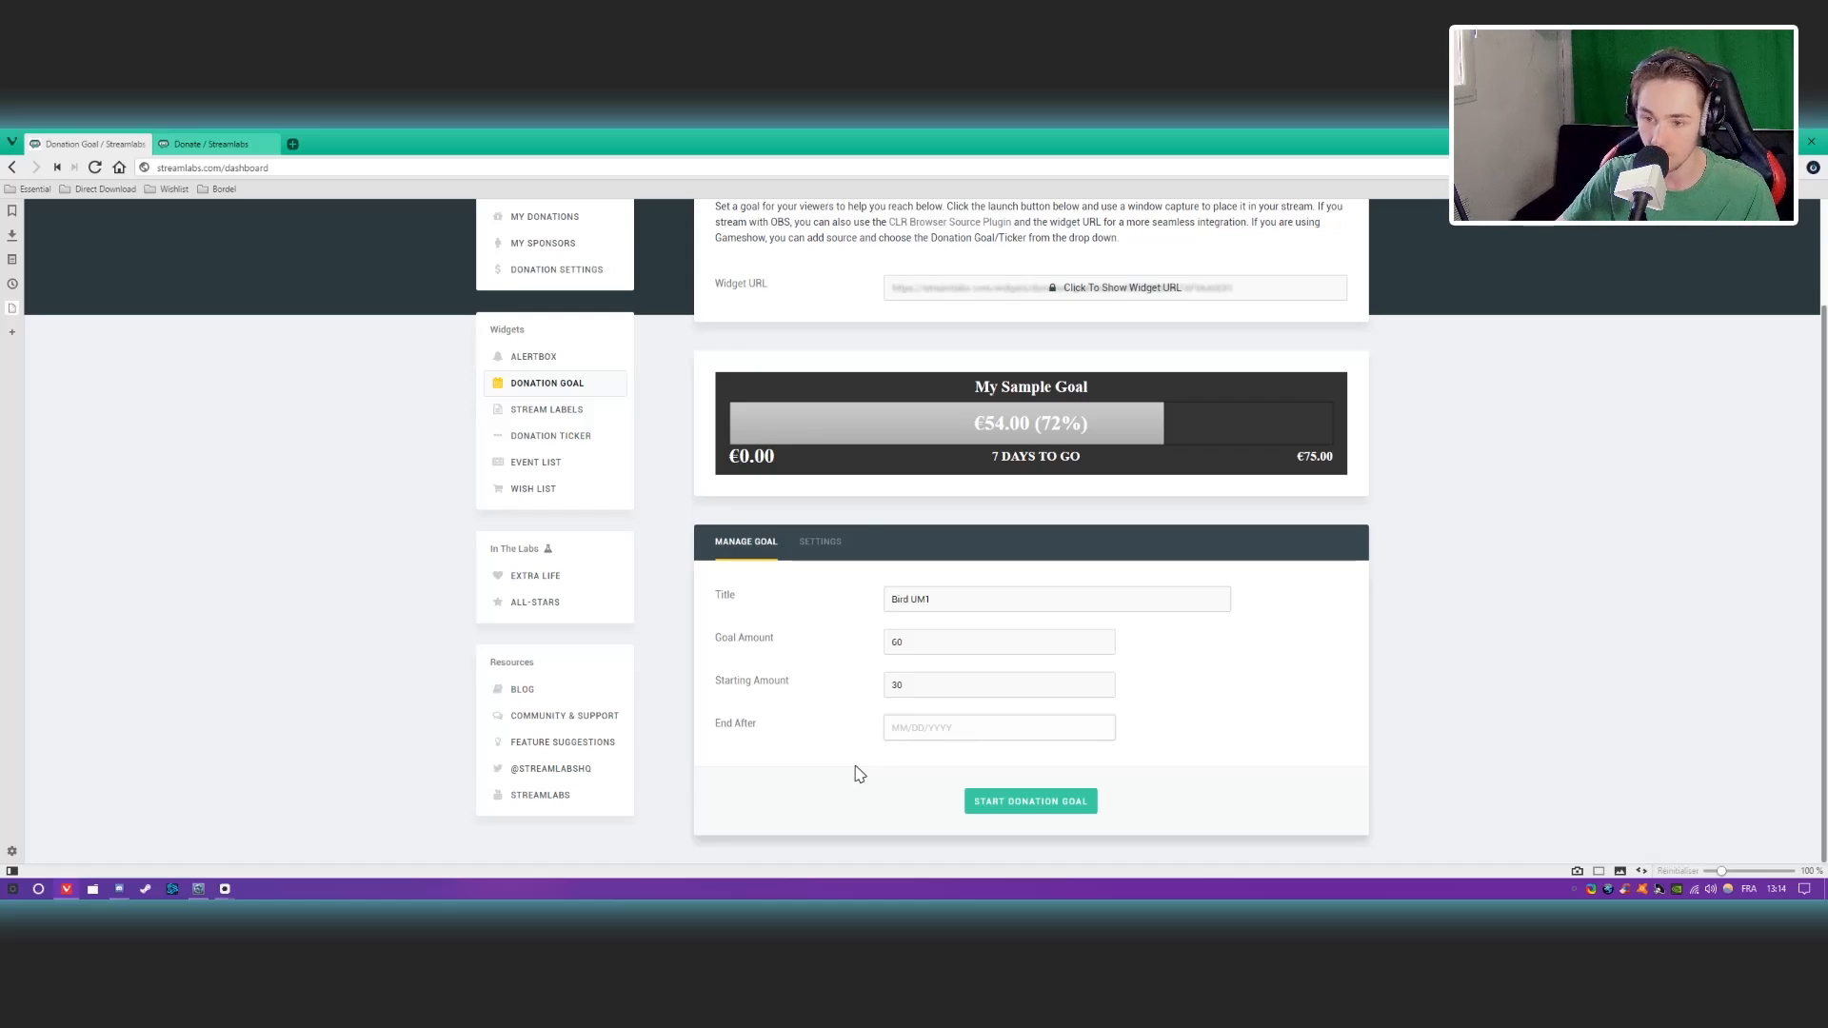
pyautogui.write('04/22')
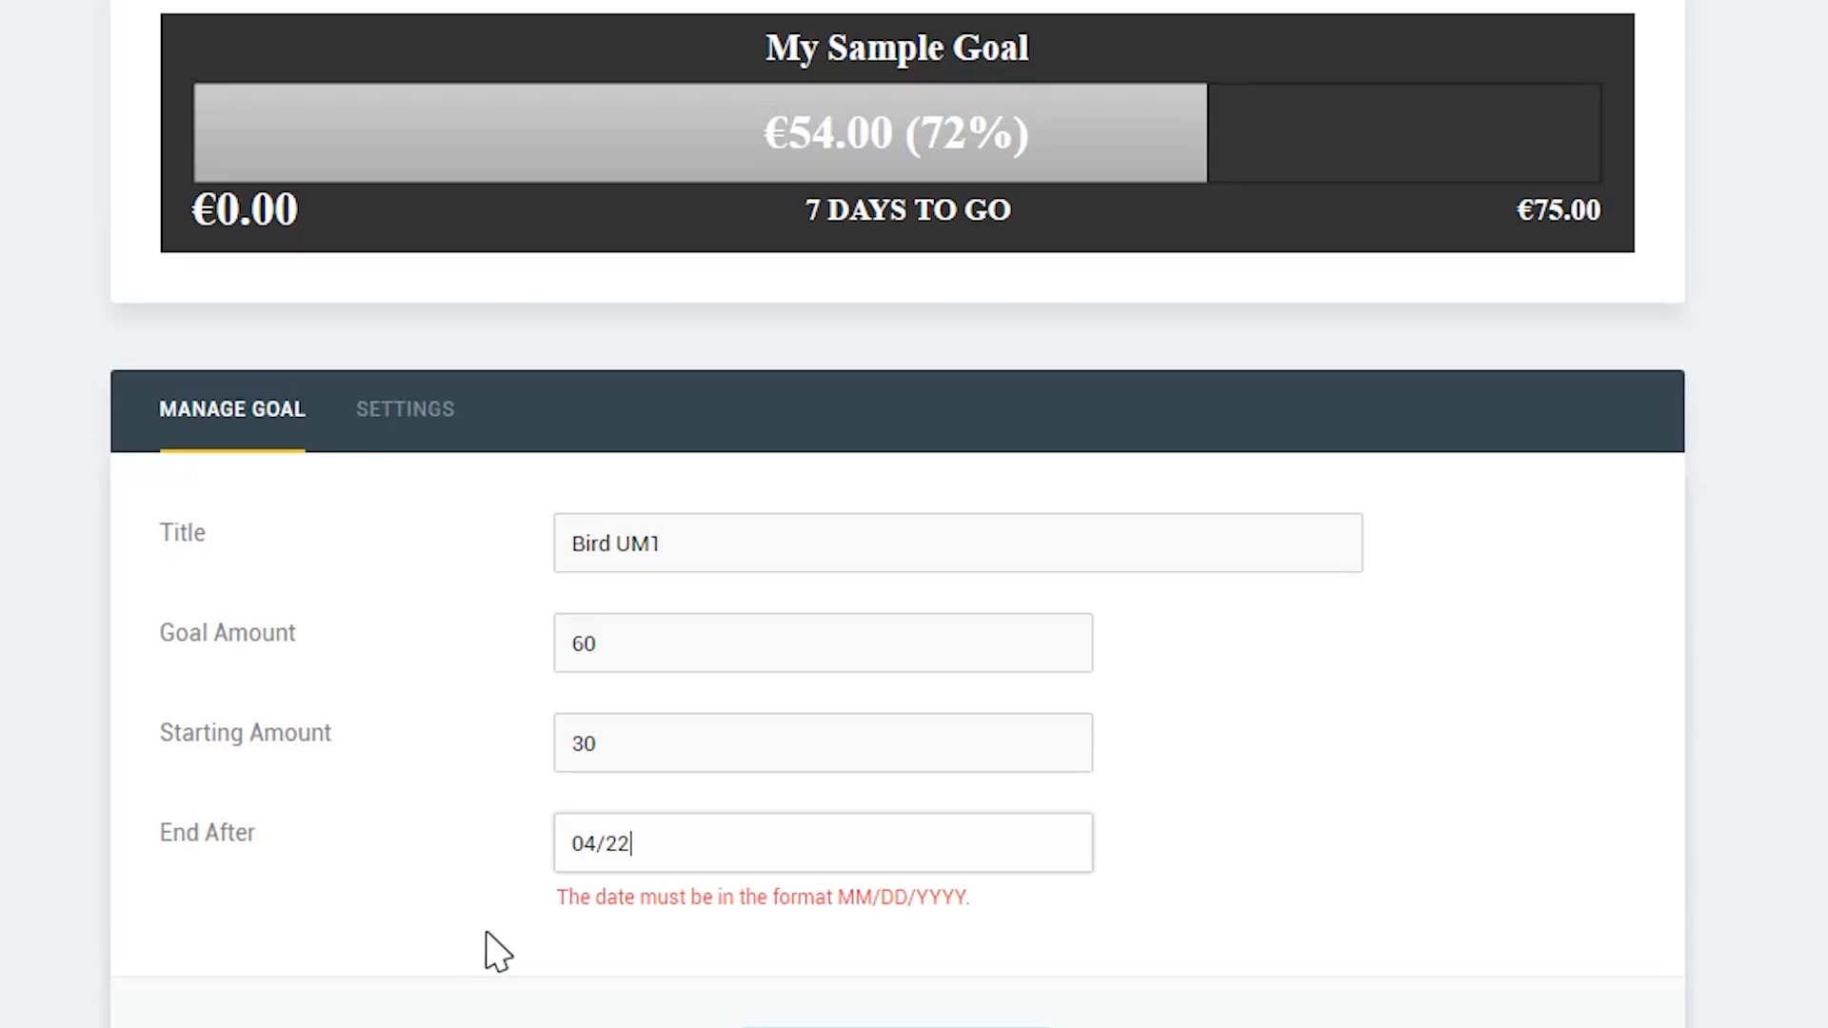
pyautogui.write('017')
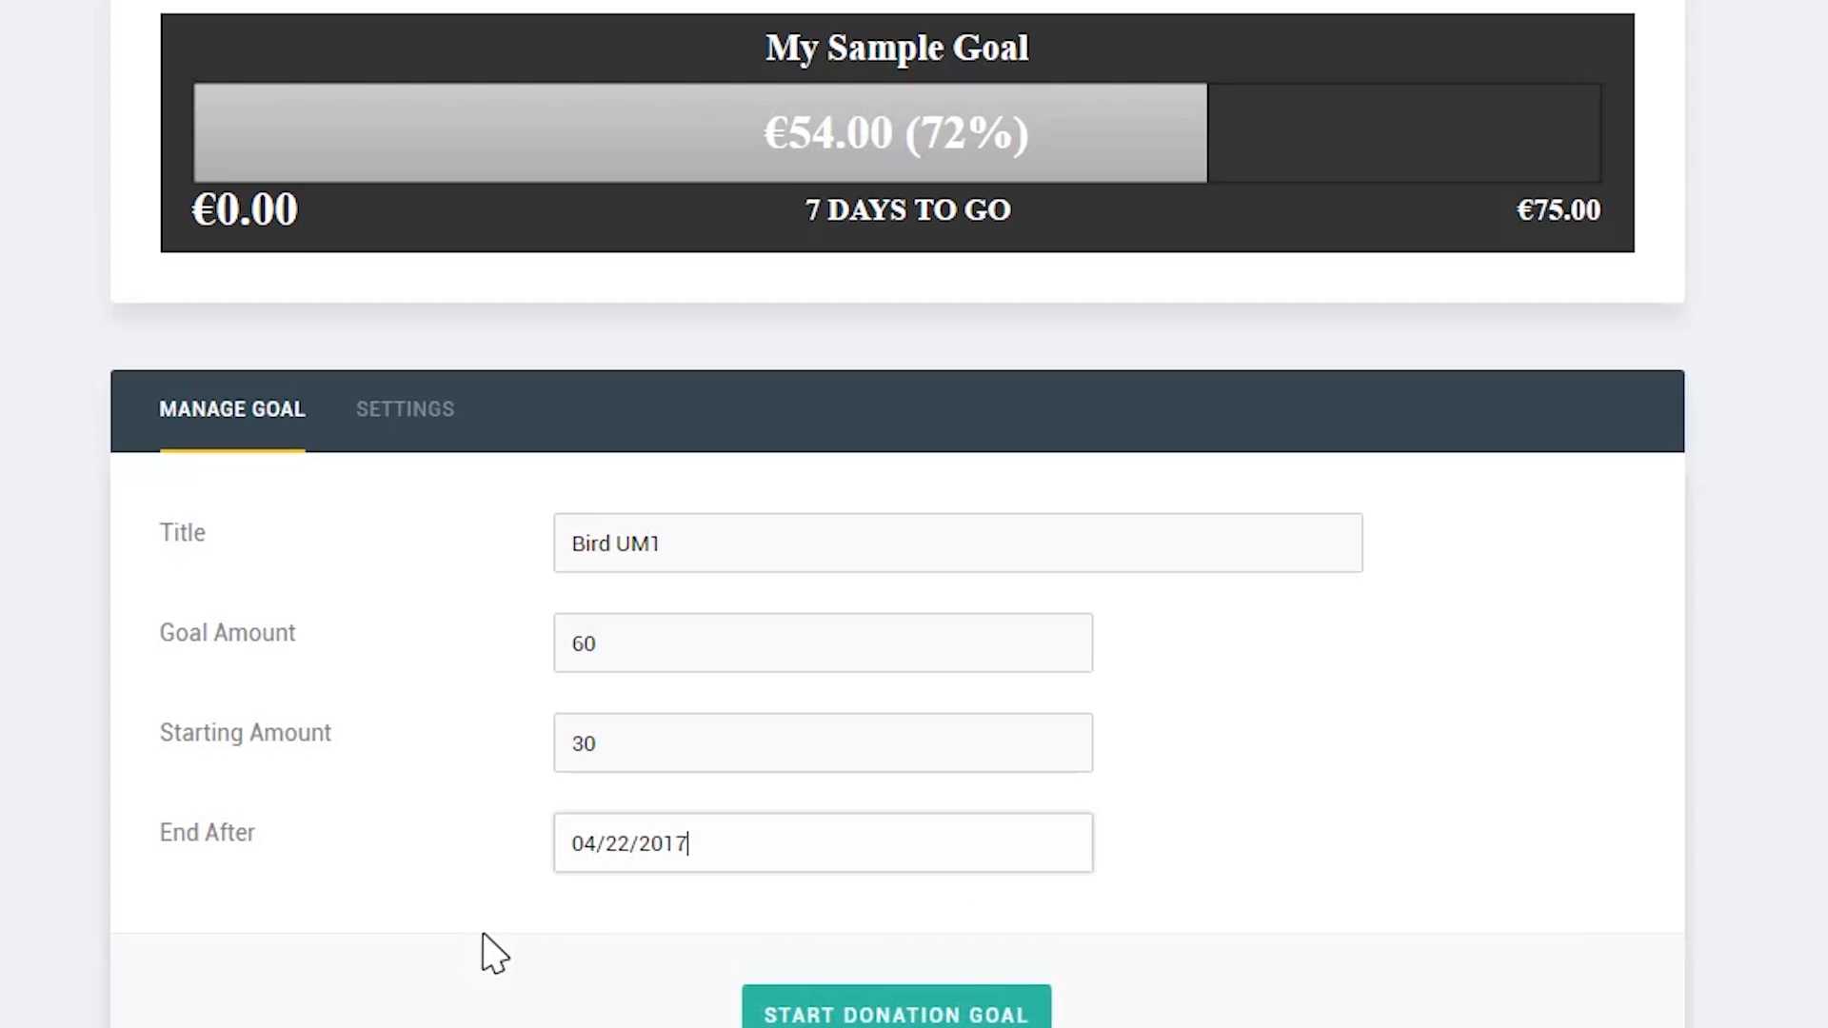
pyautogui.click(547, 955)
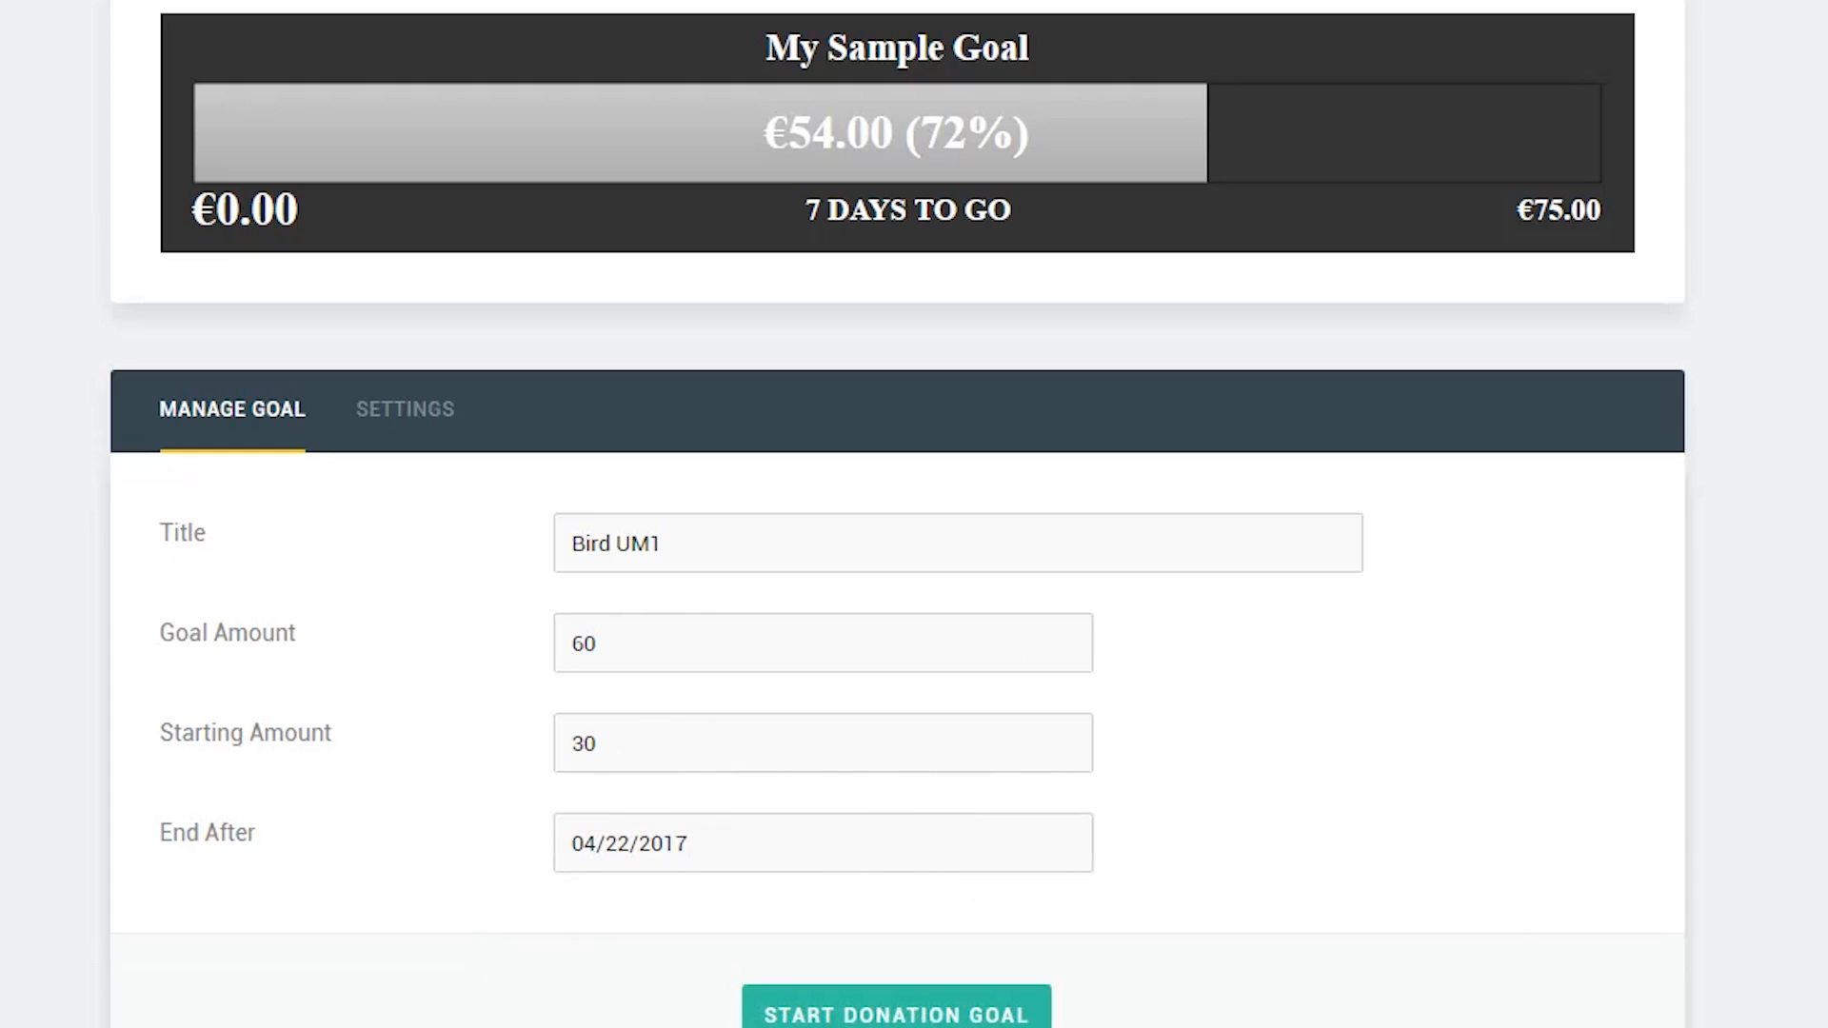
pyautogui.click(838, 1013)
pyautogui.scroll(-1, 419, 818)
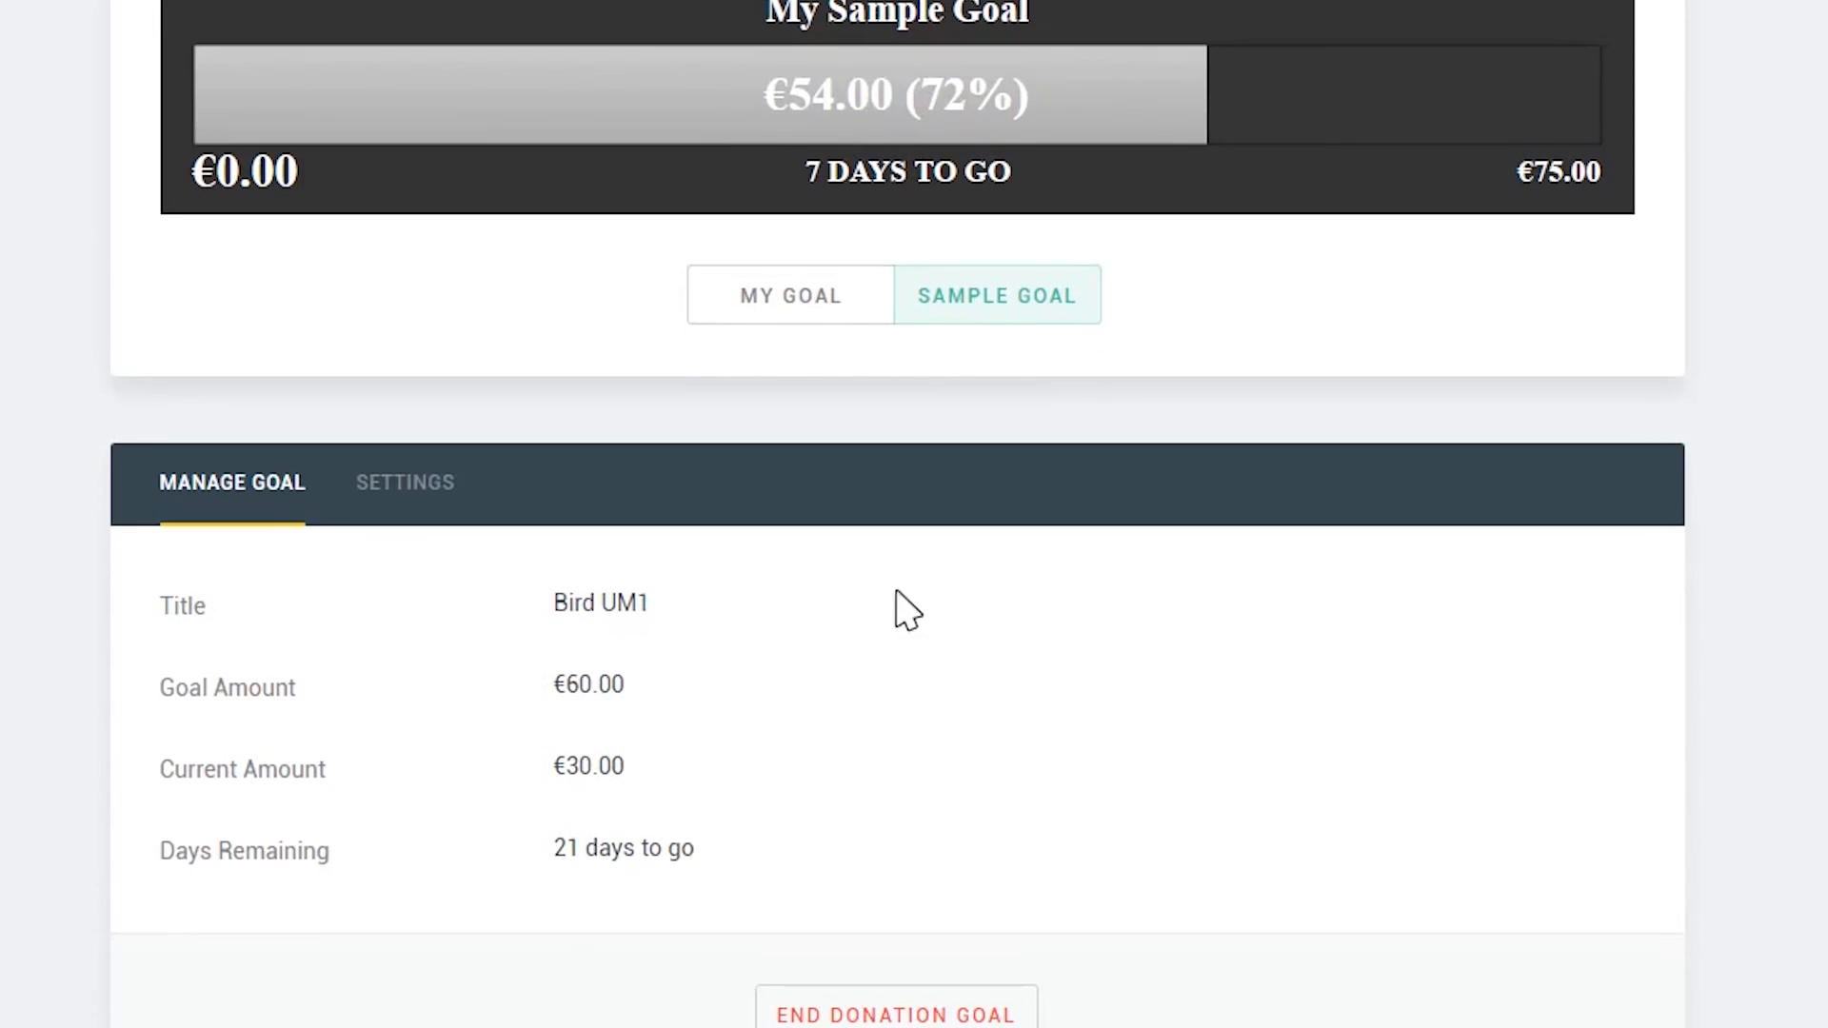
pyautogui.click(809, 319)
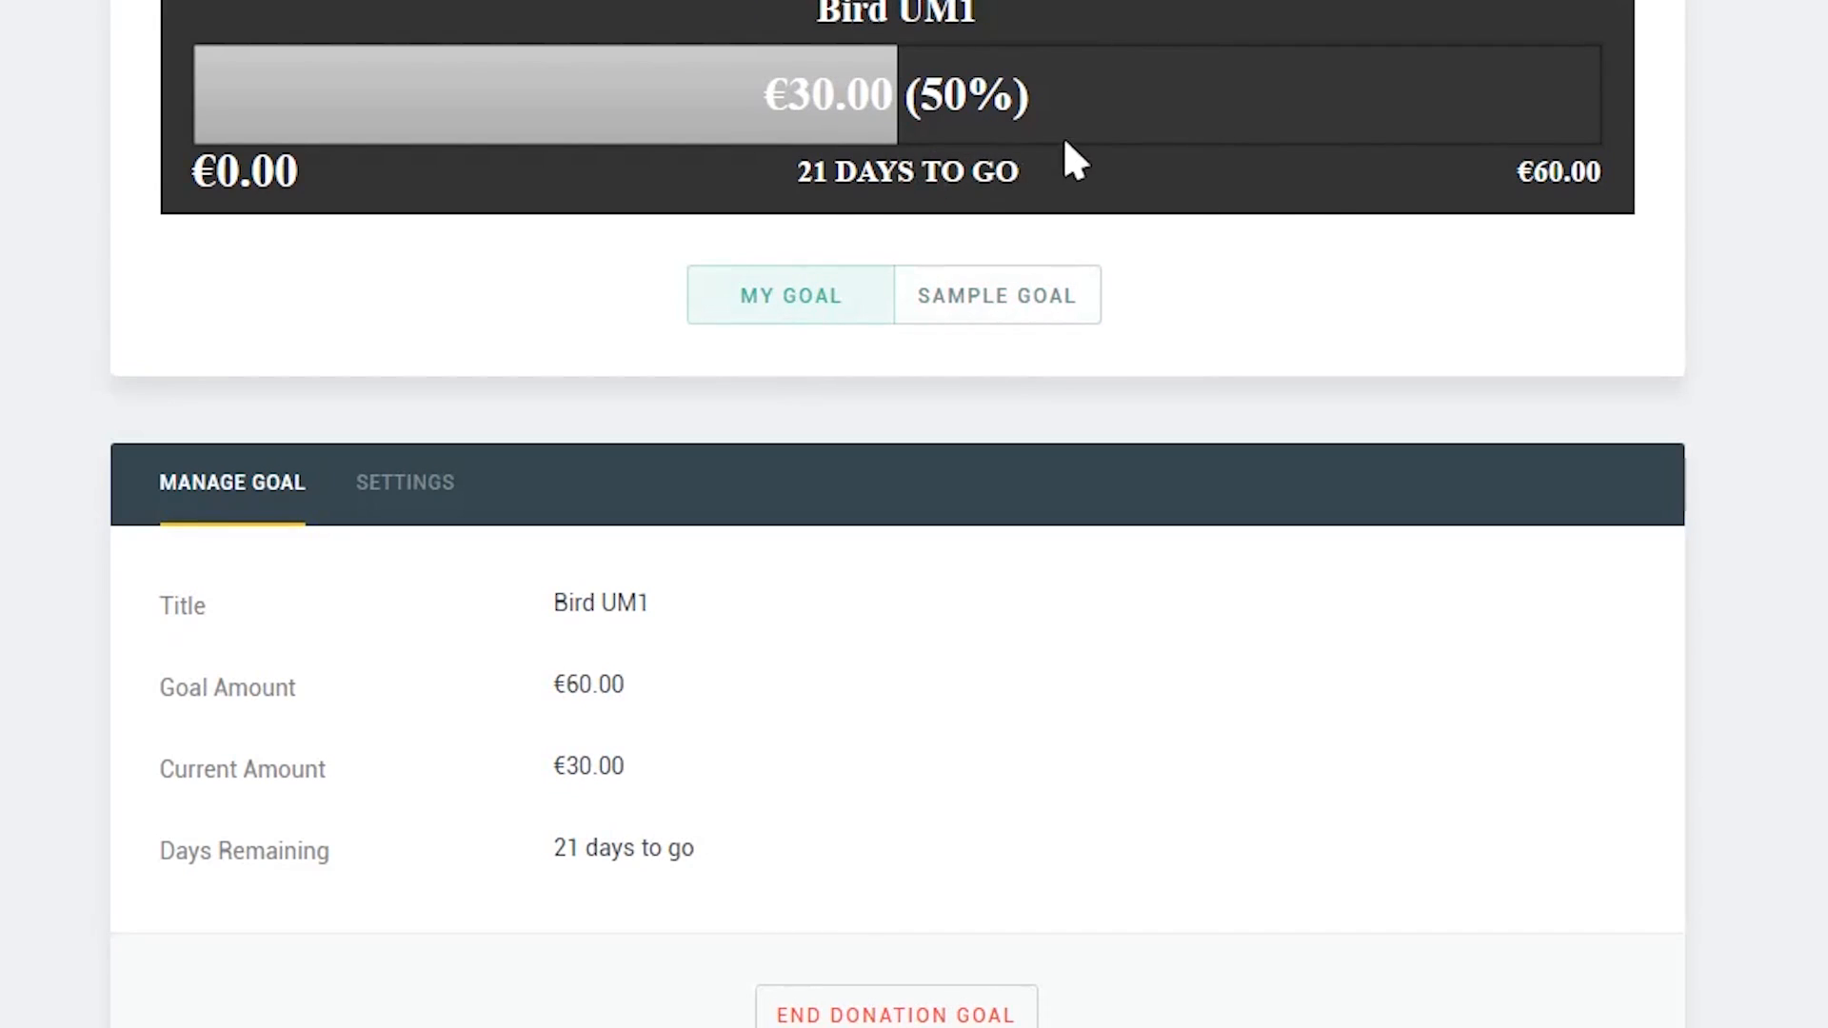
# Try the Condensed layout in the donation goal settings and return the layout to Standard.
pyautogui.click(389, 521)
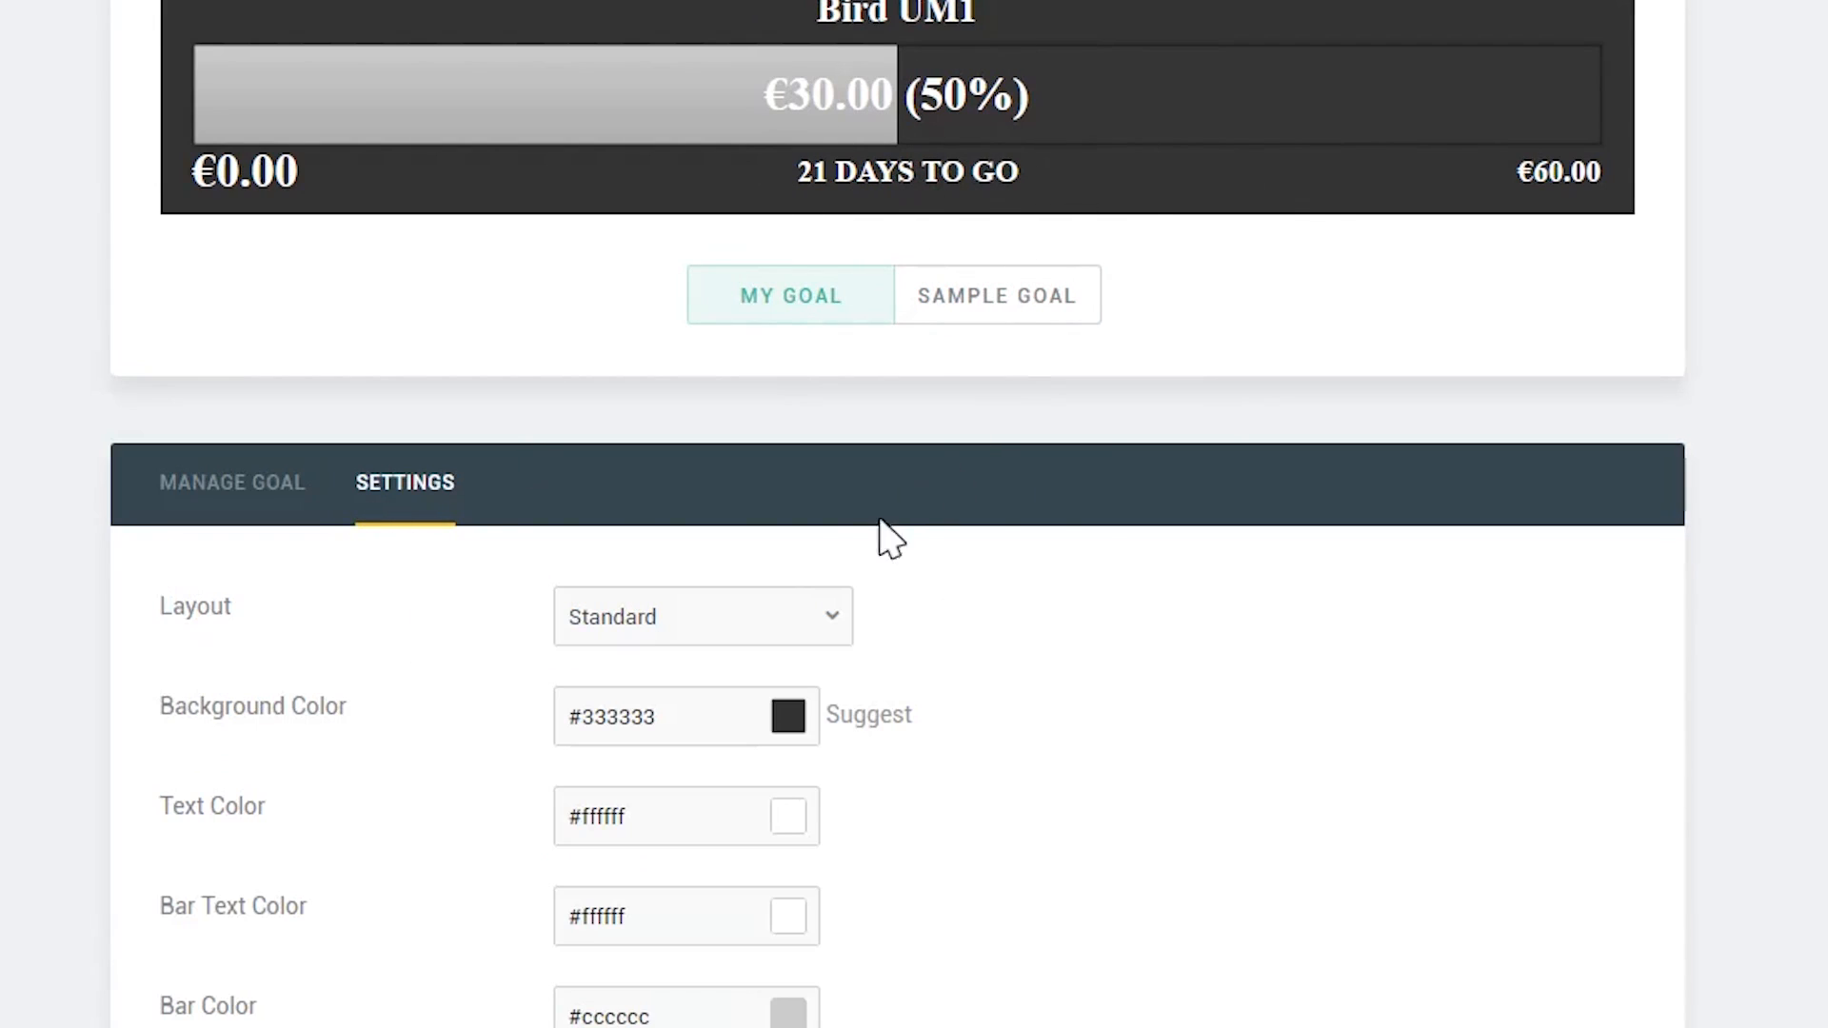
pyautogui.click(752, 617)
pyautogui.click(724, 753)
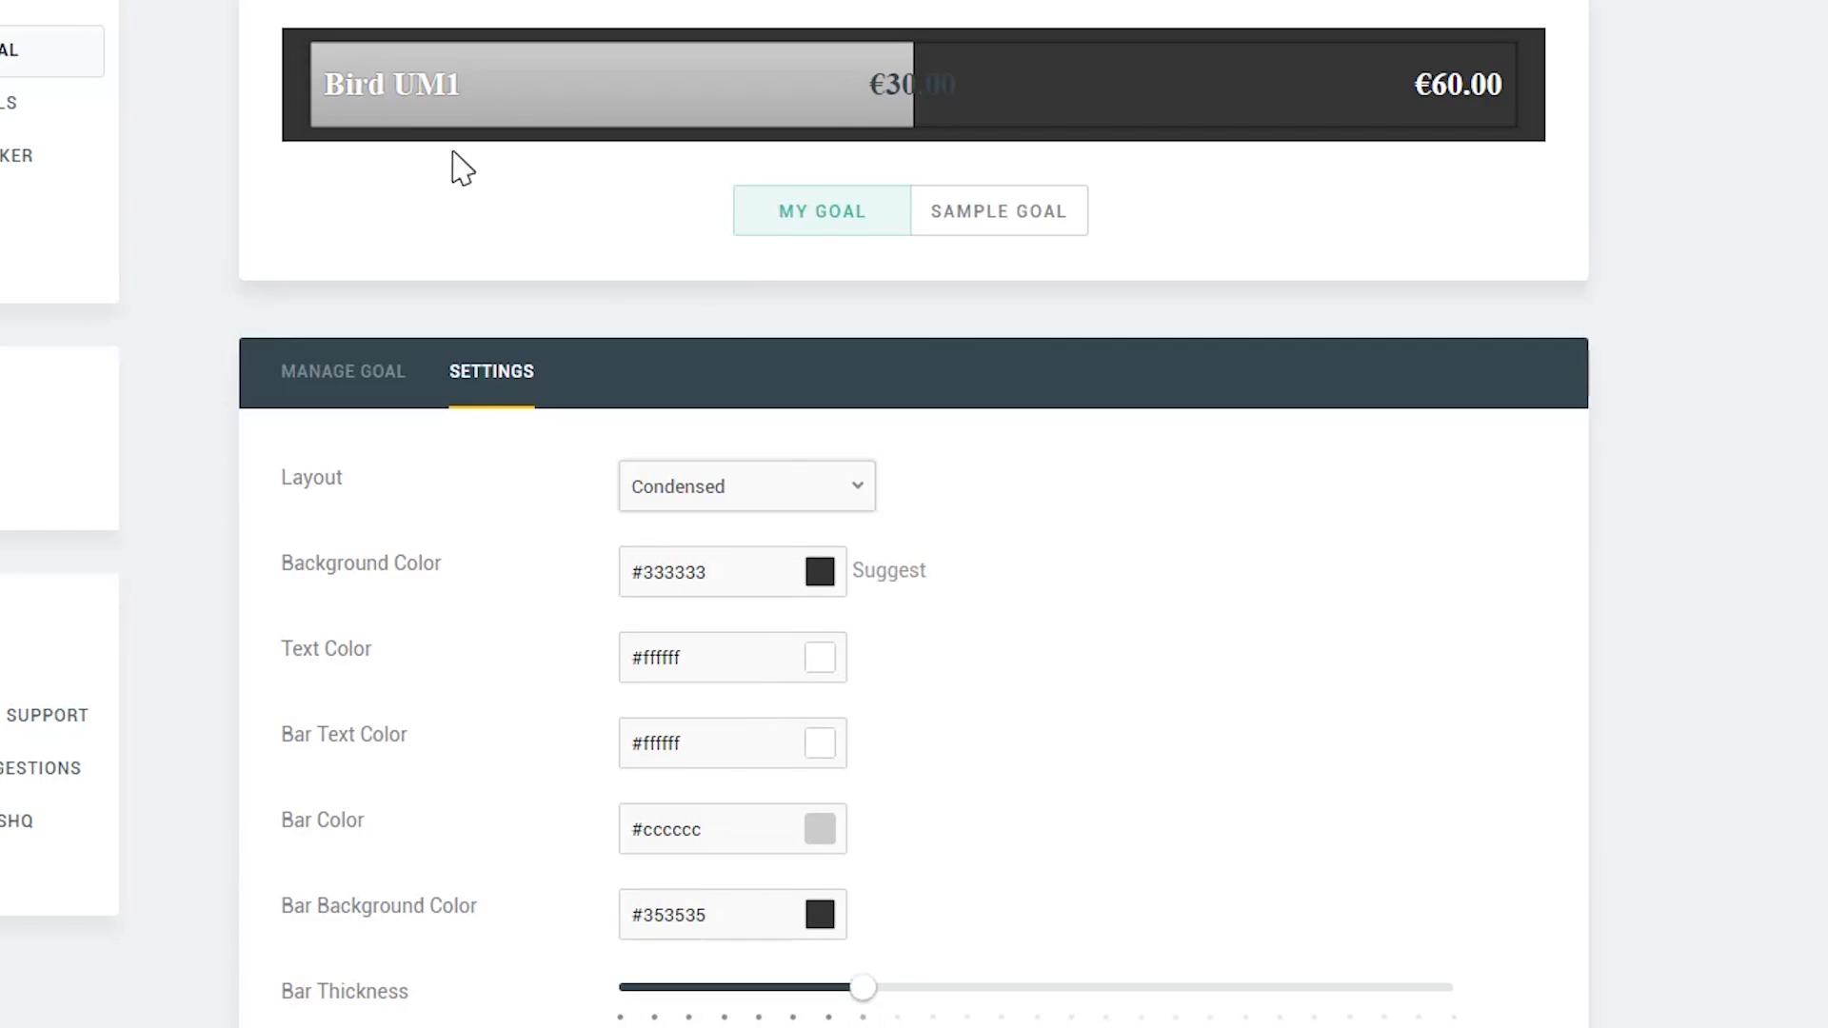
pyautogui.click(829, 483)
pyautogui.click(756, 542)
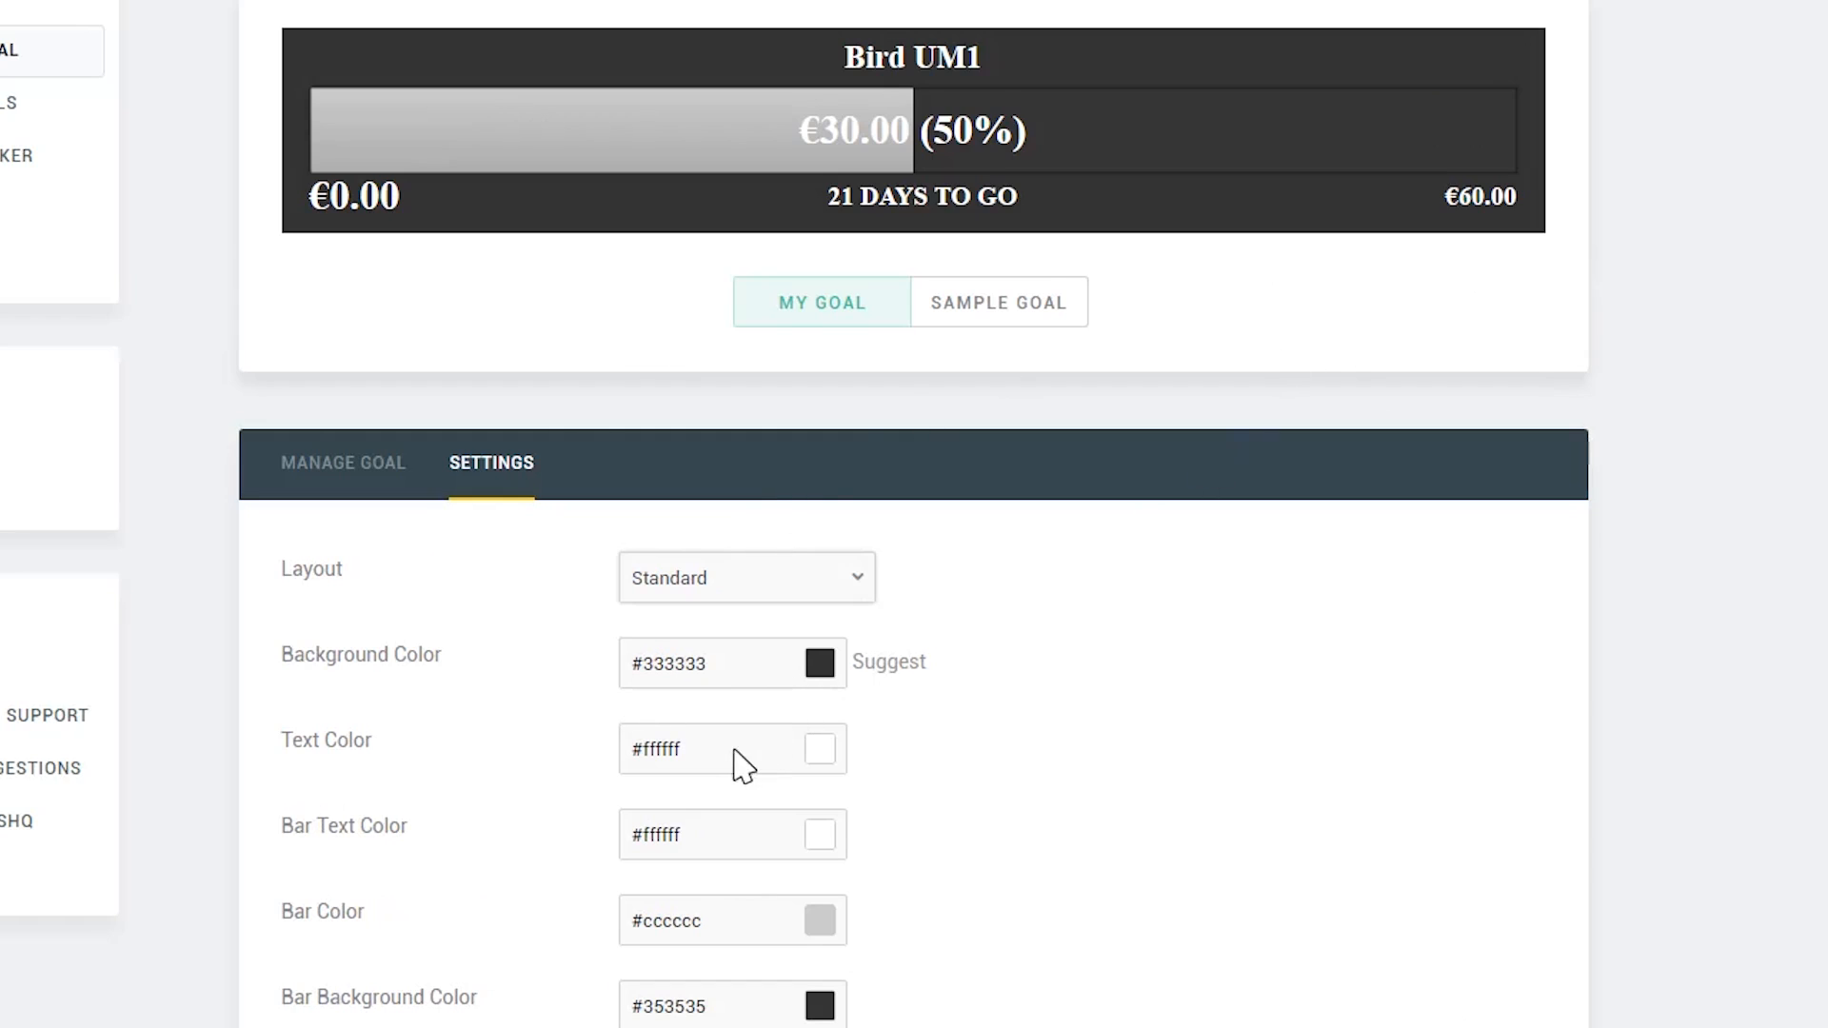
# Try a larger bar thickness, return it to 60px and save the donation goal settings.
pyautogui.scroll(-1, 866, 776)
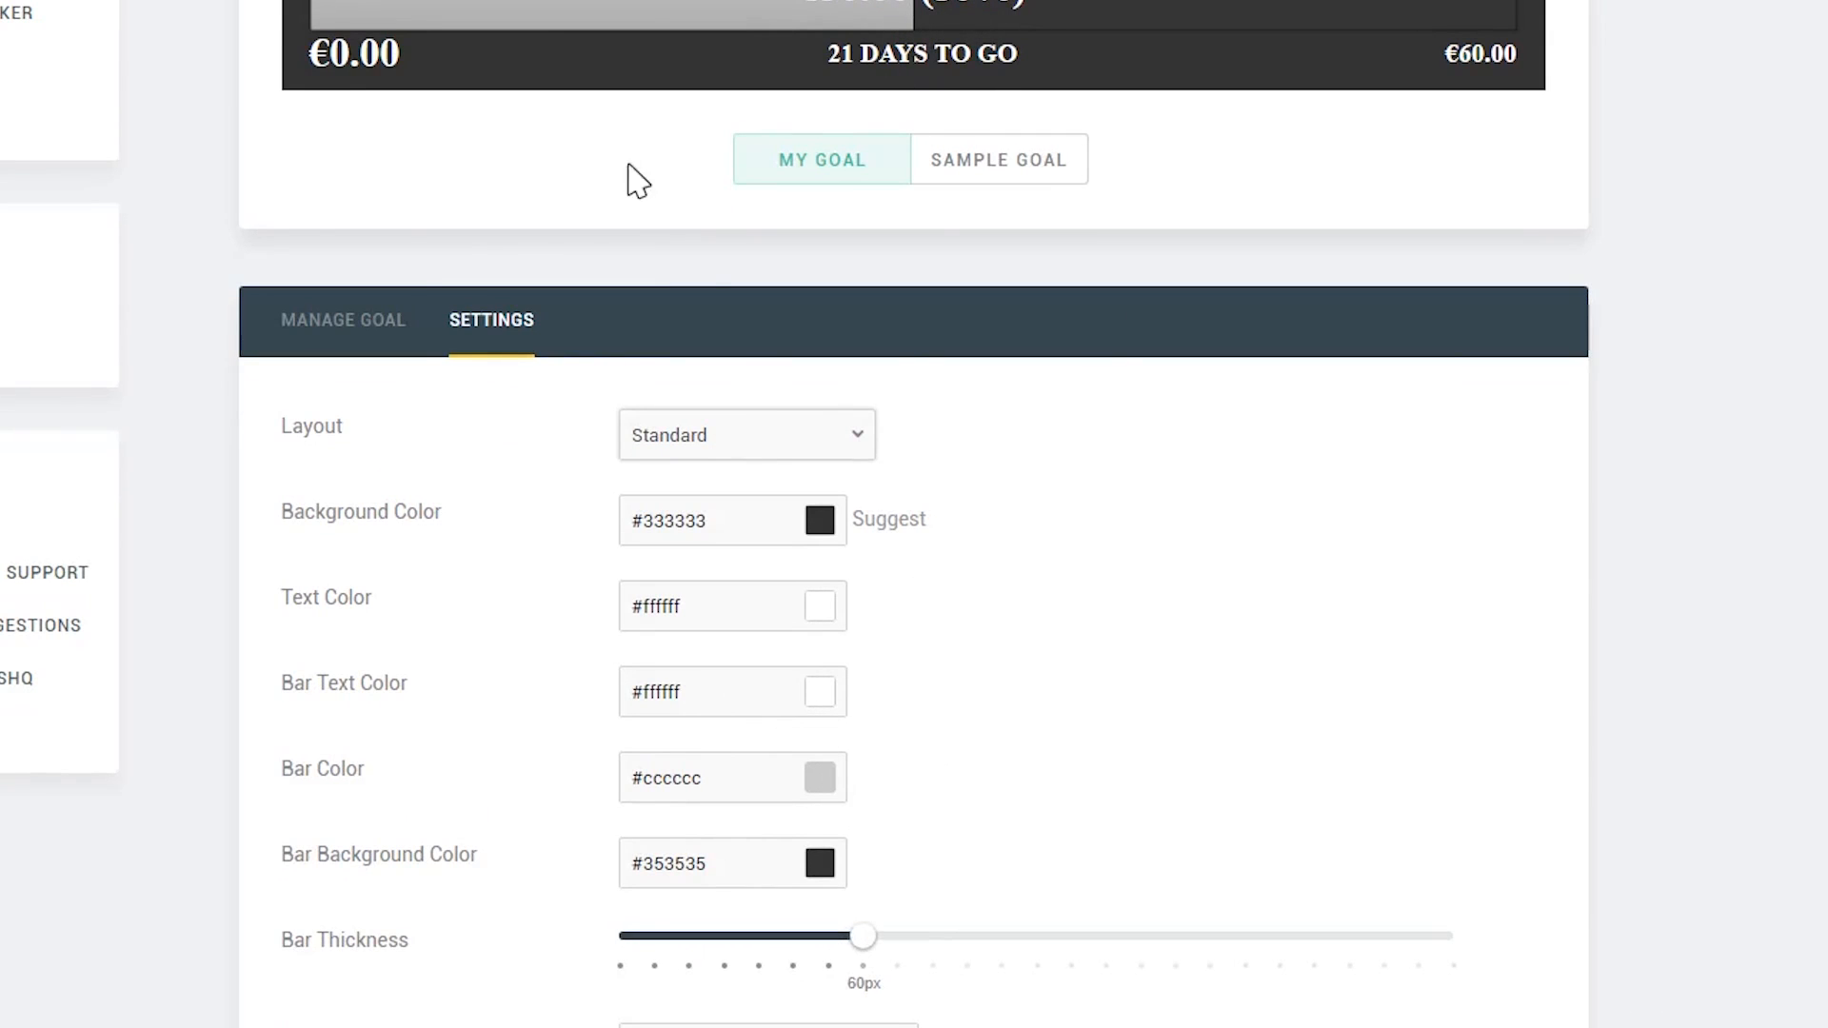
pyautogui.scroll(-3, 1047, 719)
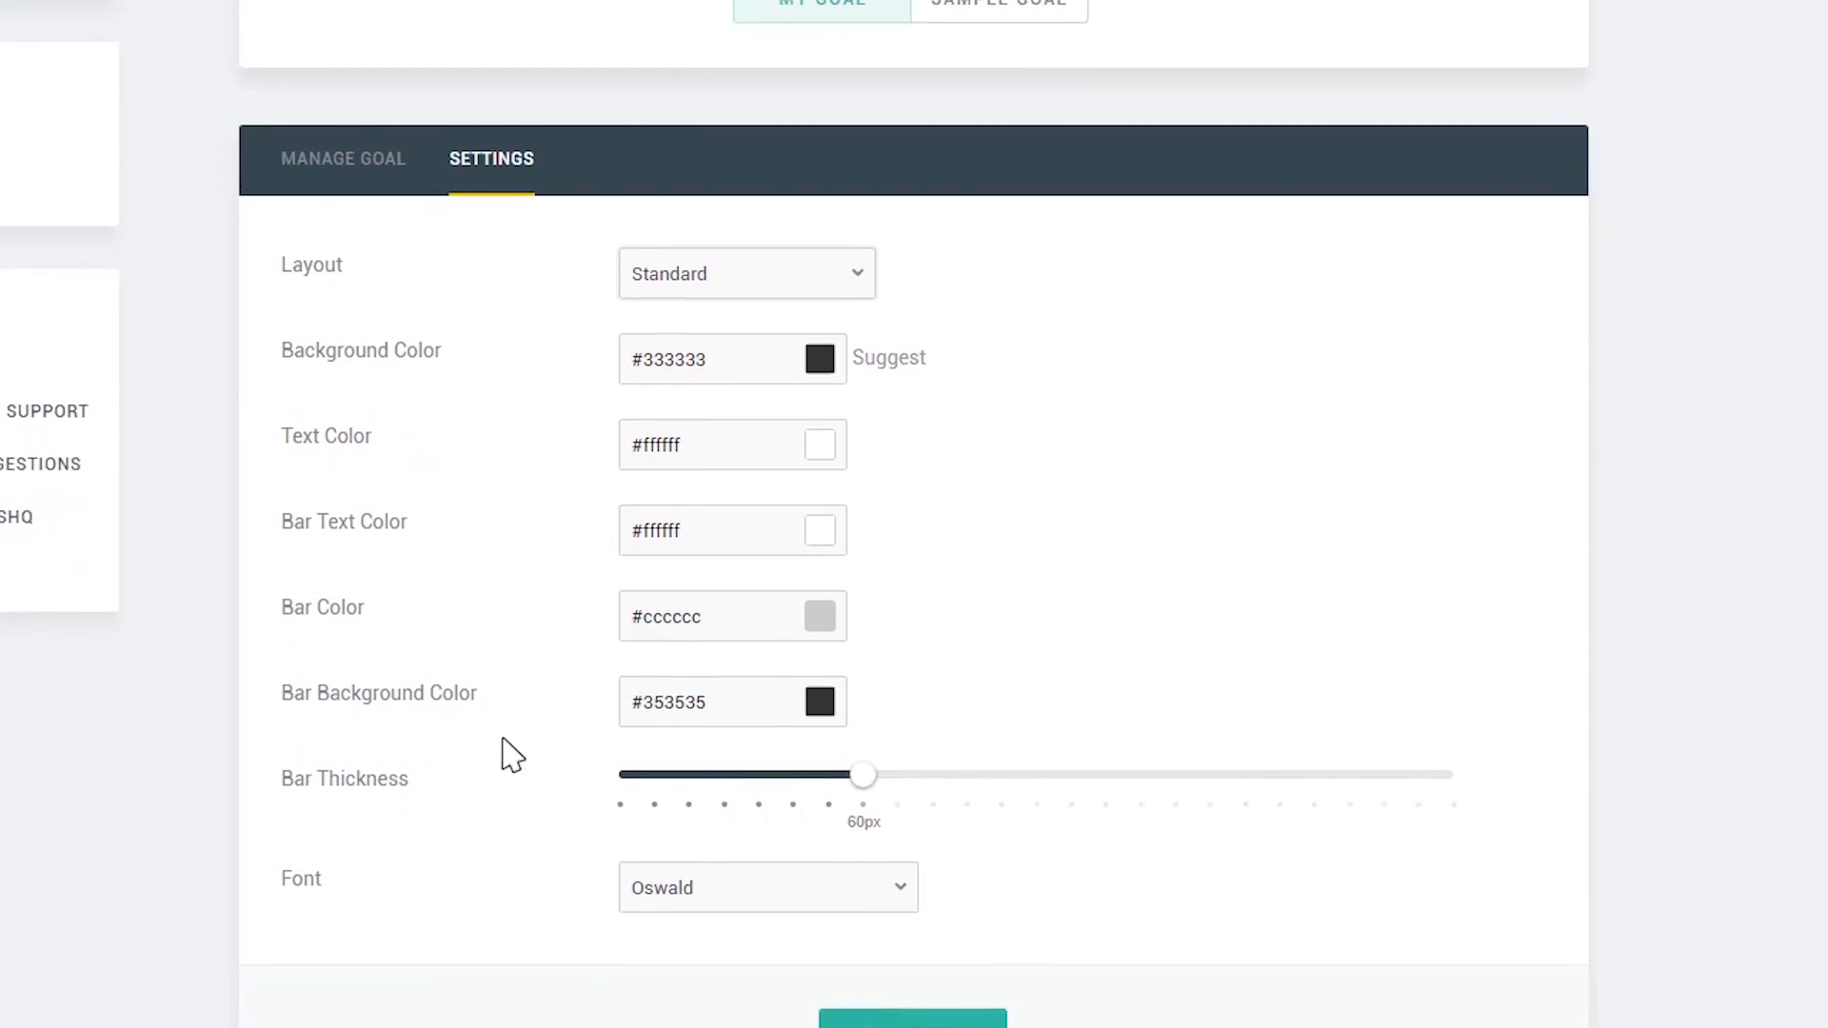
pyautogui.scroll(2, 844, 804)
pyautogui.moveTo(868, 811); pyautogui.dragTo(984, 791)
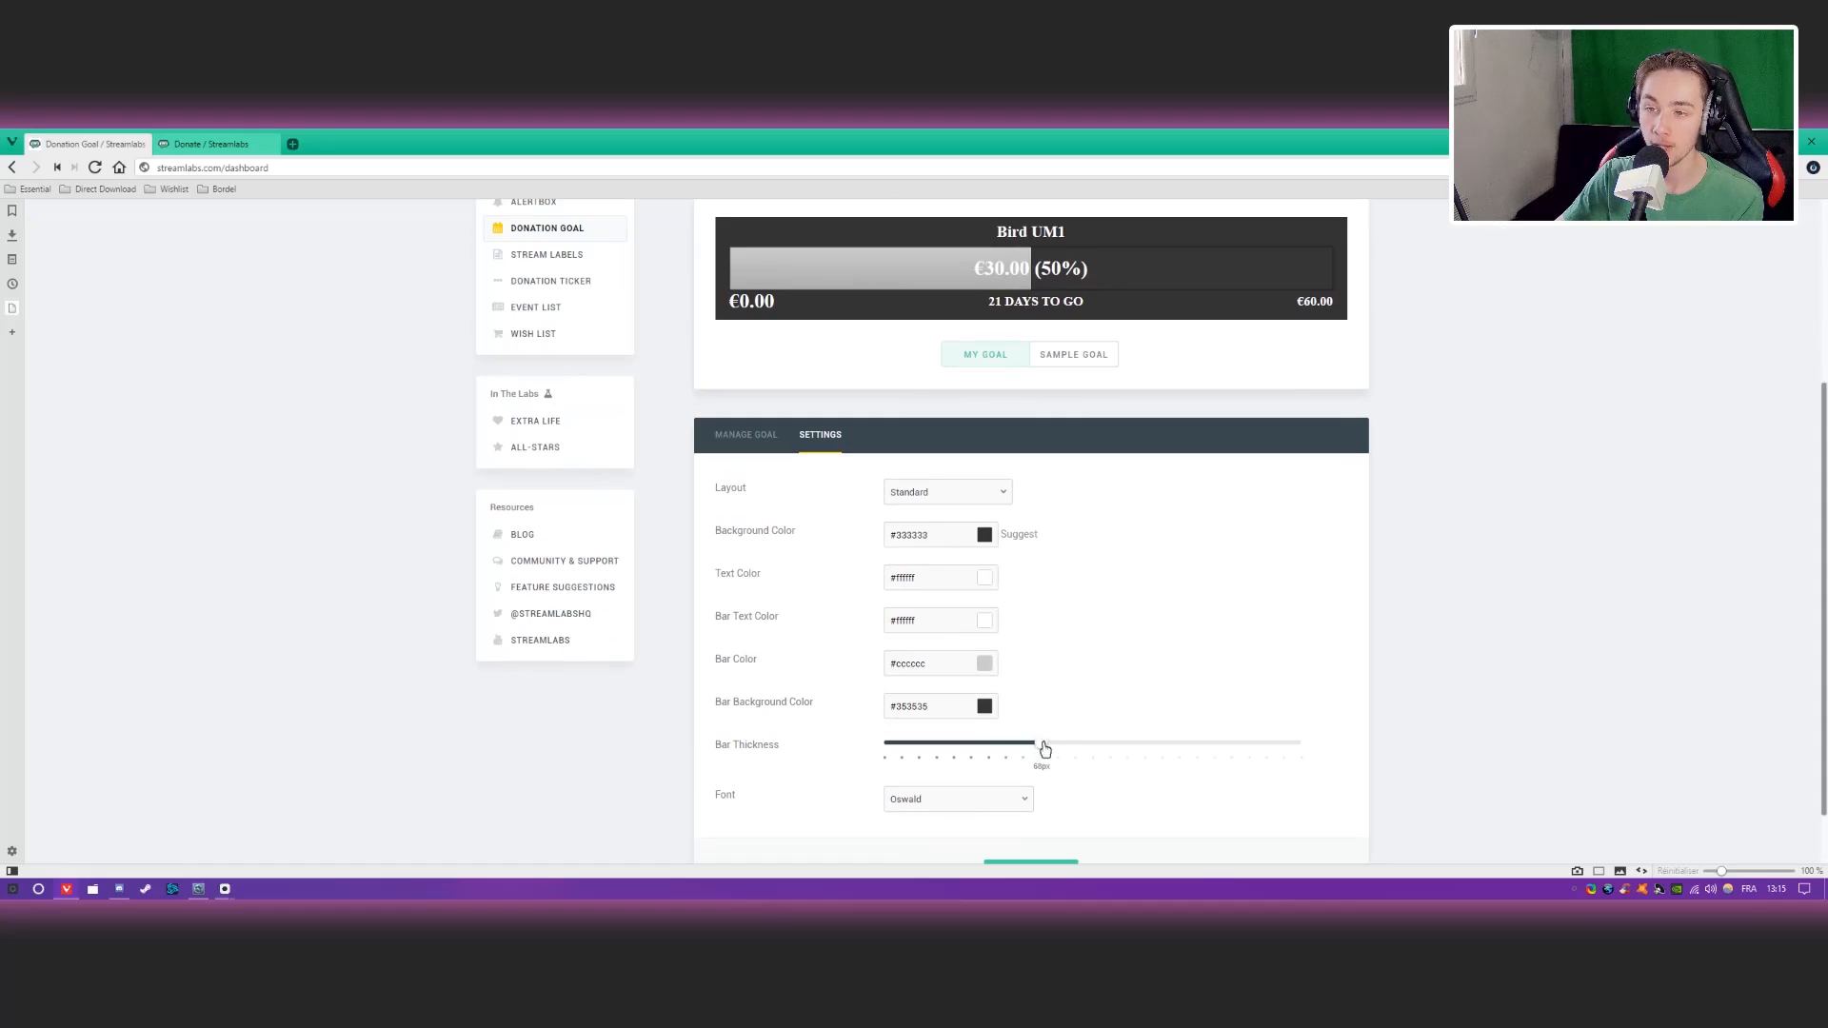
pyautogui.moveTo(1076, 757); pyautogui.dragTo(1007, 743)
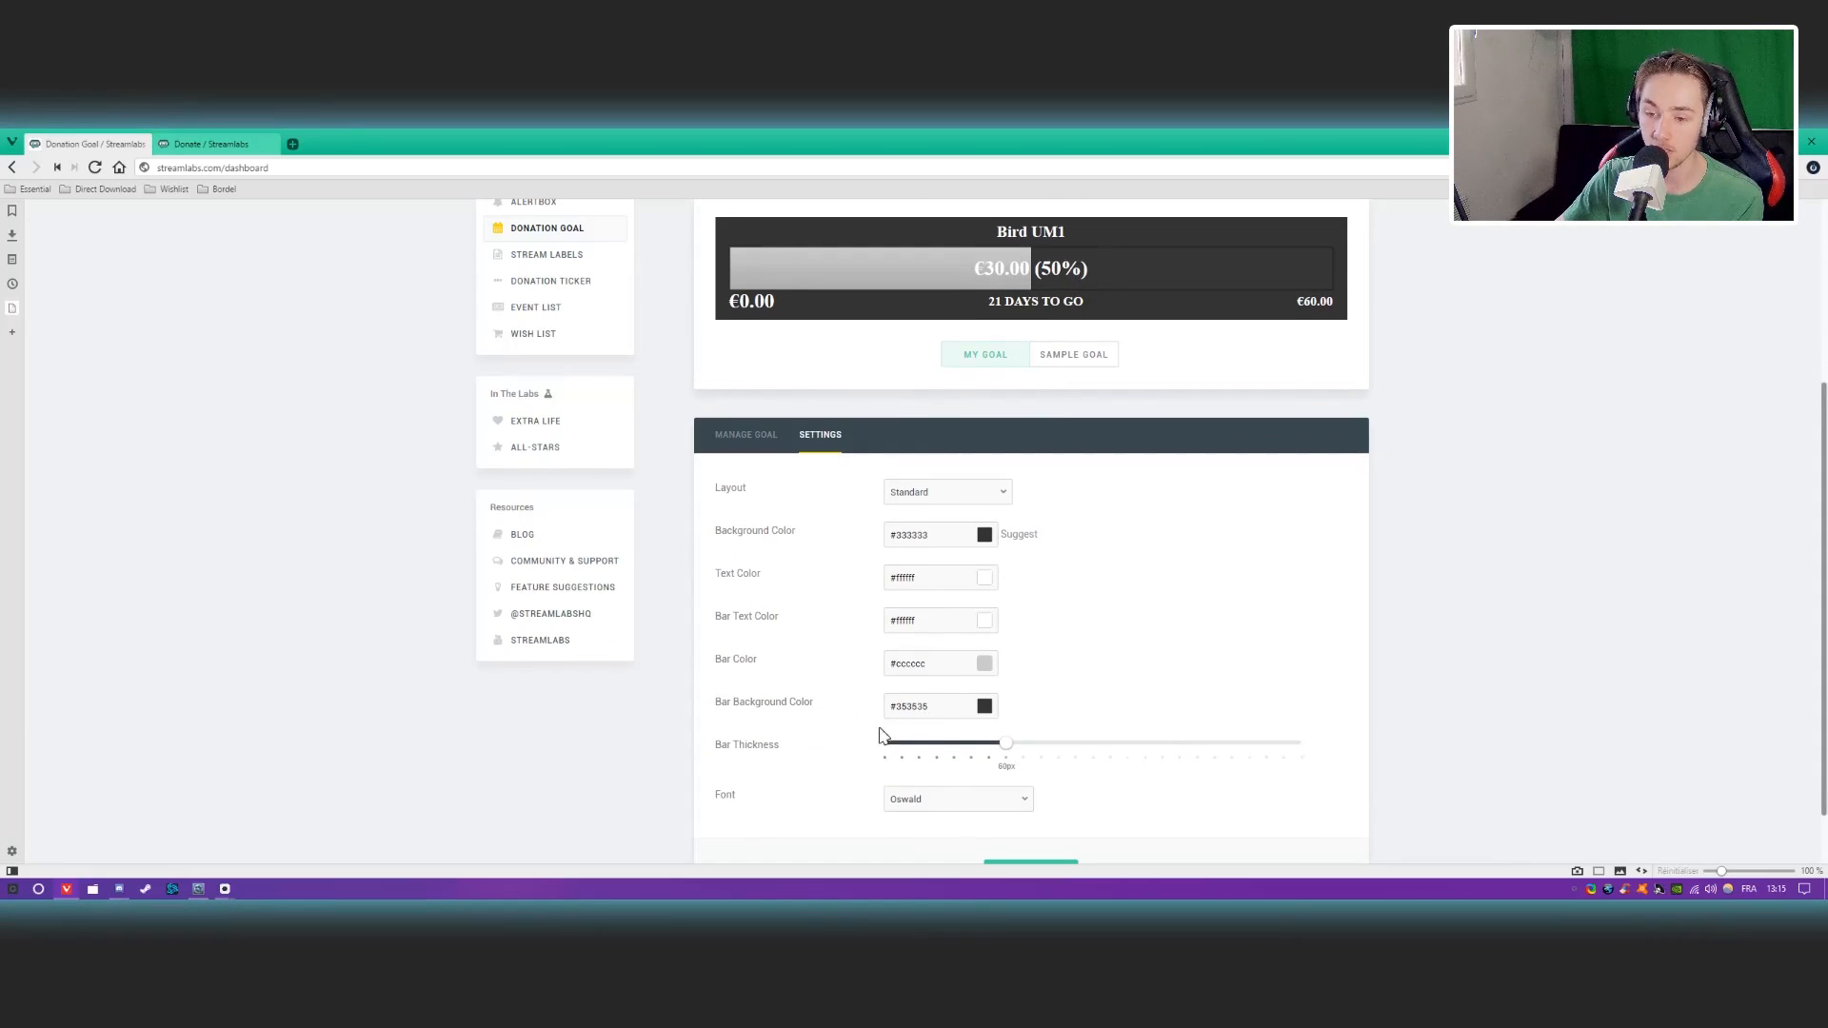
pyautogui.scroll(-1, 810, 710)
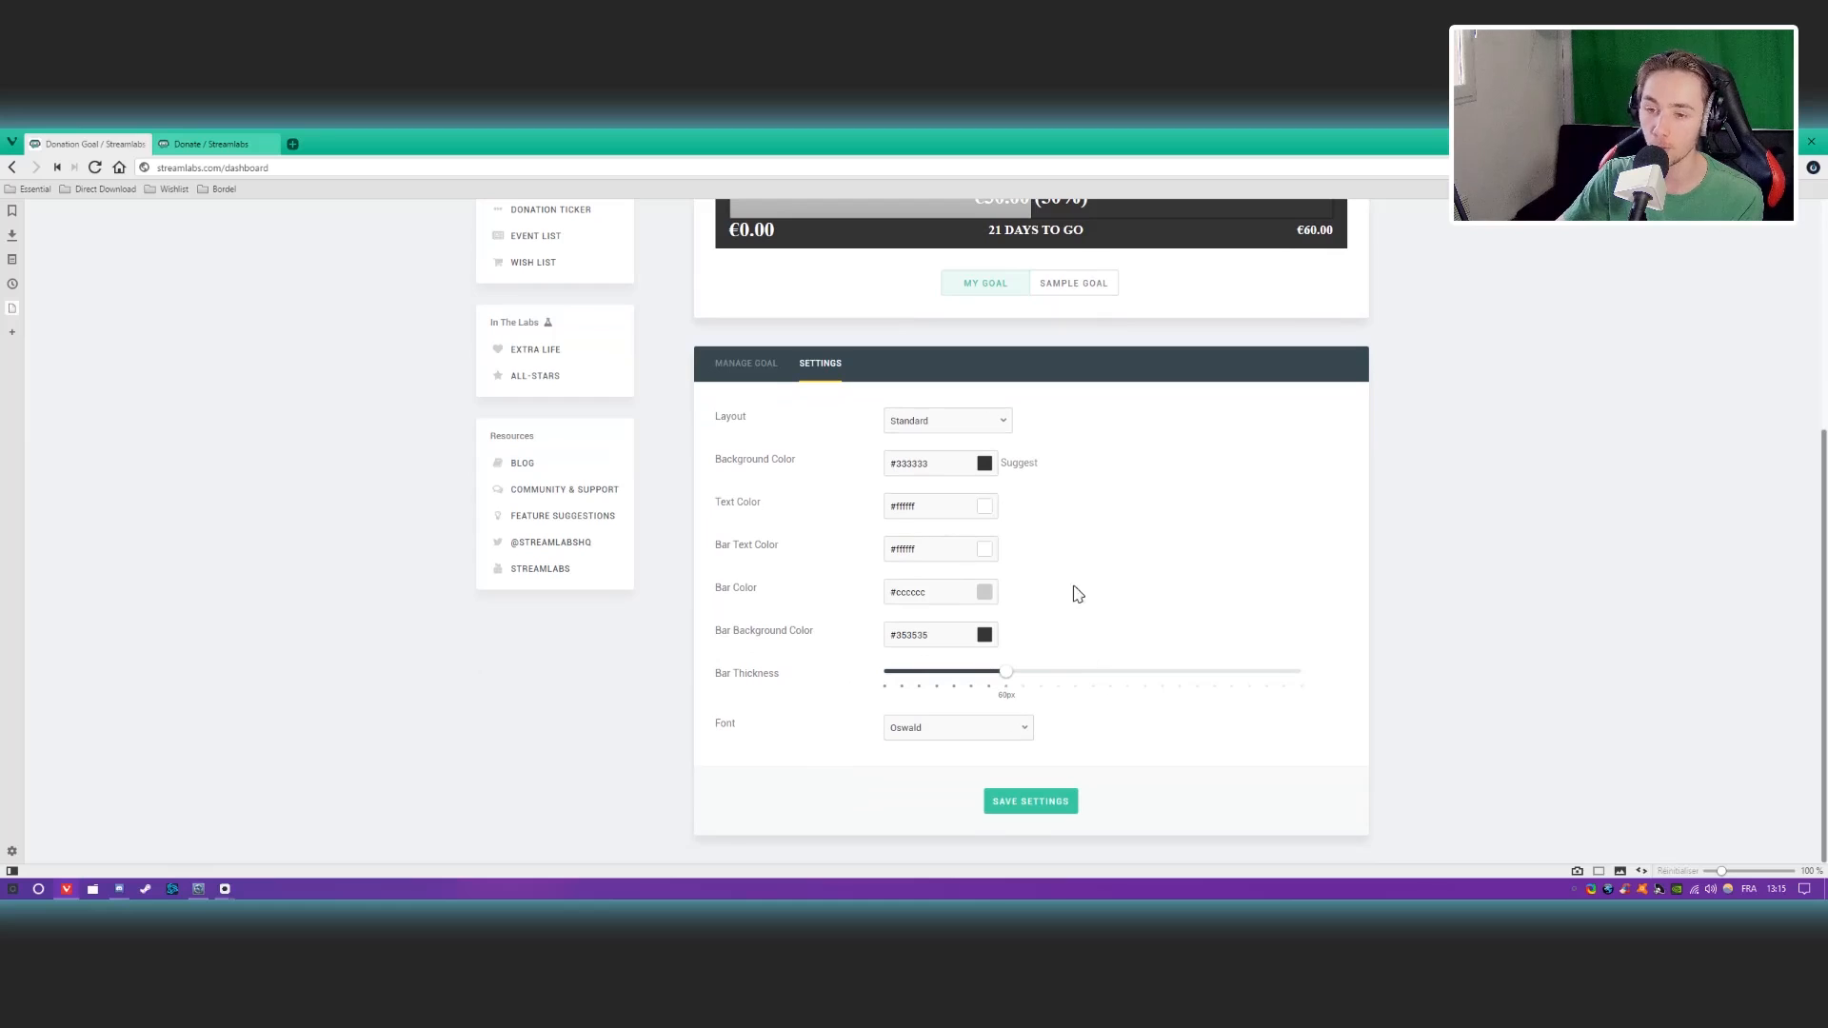
pyautogui.click(1043, 801)
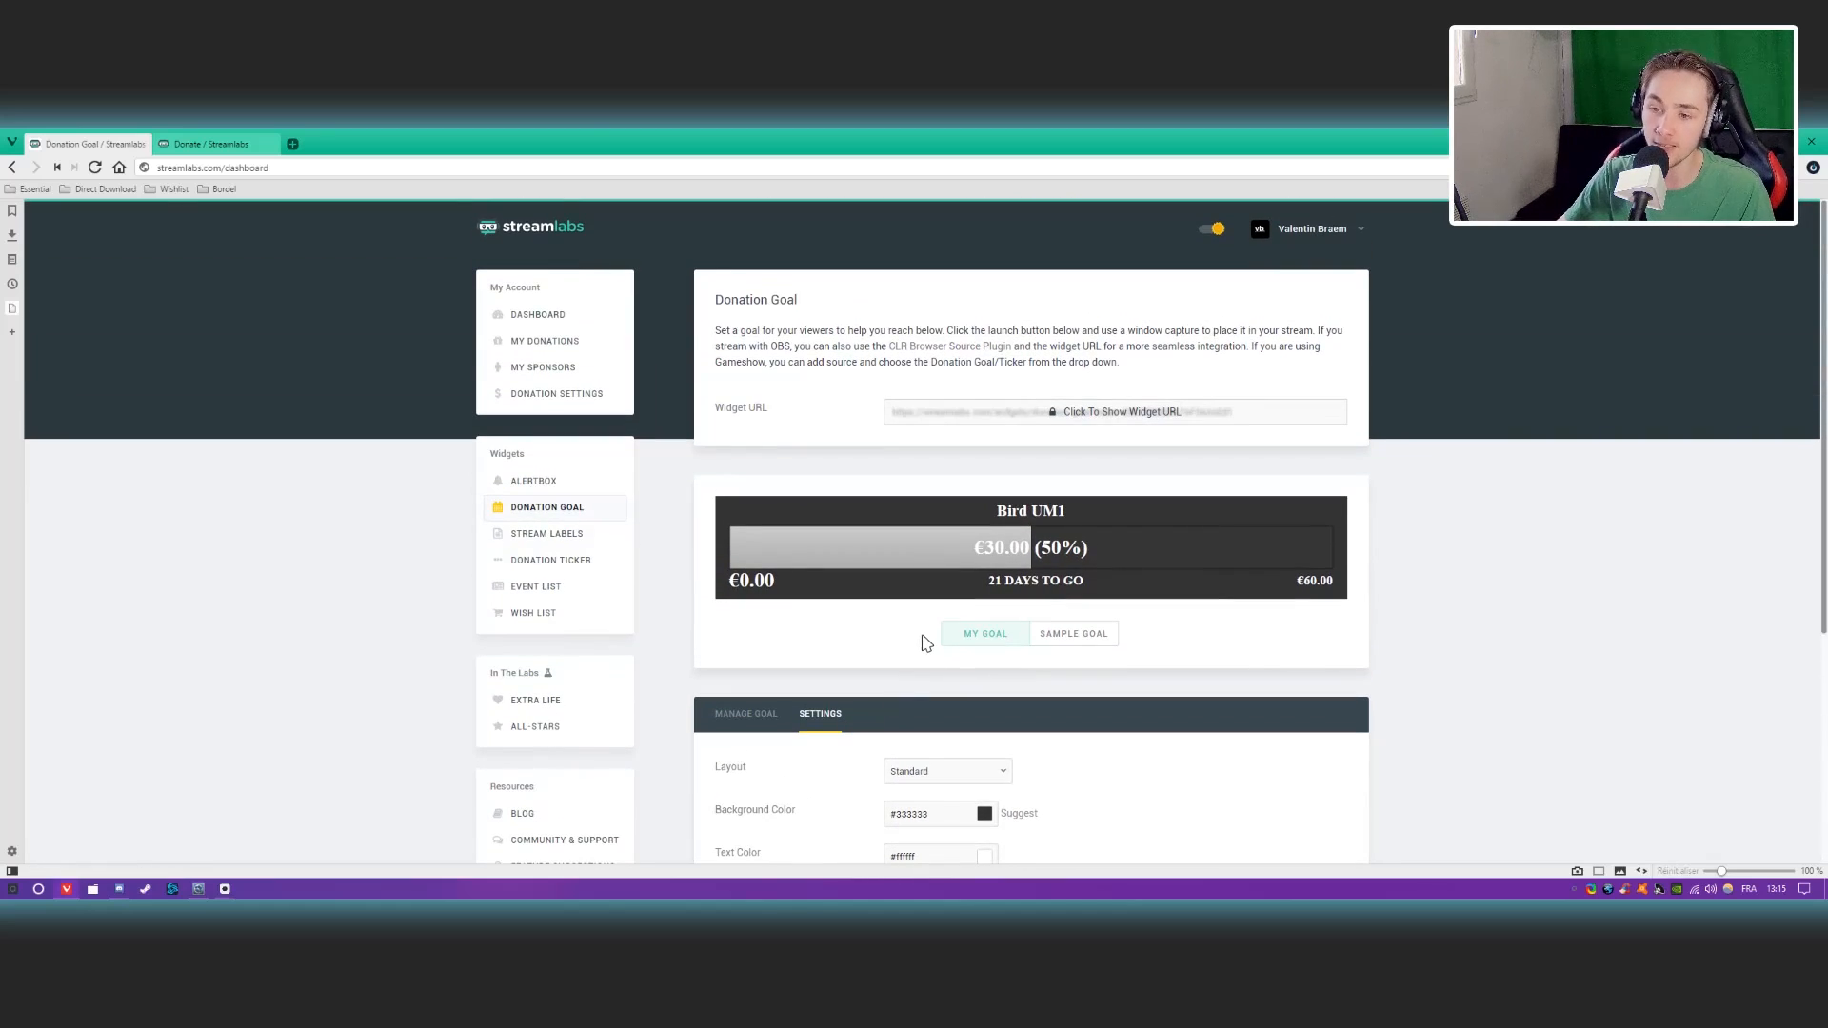
# Bring OBS Studio forward to look at its sources, return to Streamlabs and reveal the Donation Goal Widget URL.
pyautogui.moveTo(227, 893)
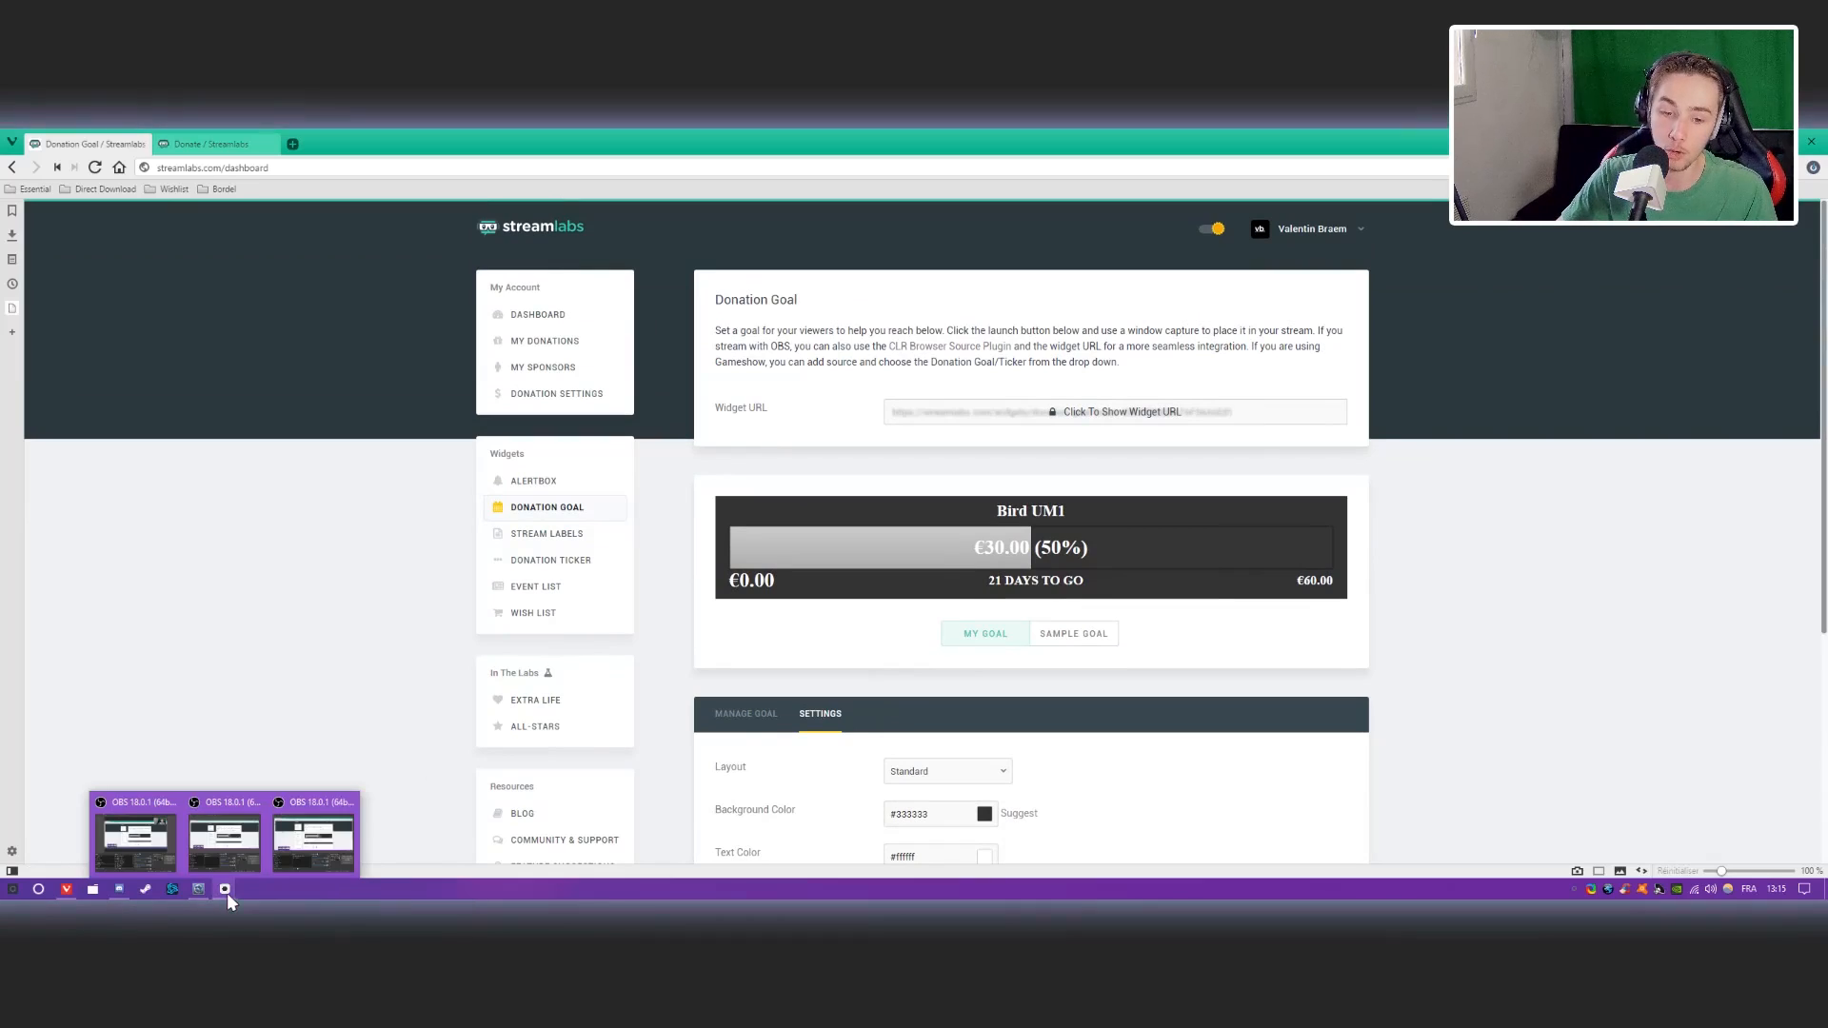
pyautogui.click(319, 830)
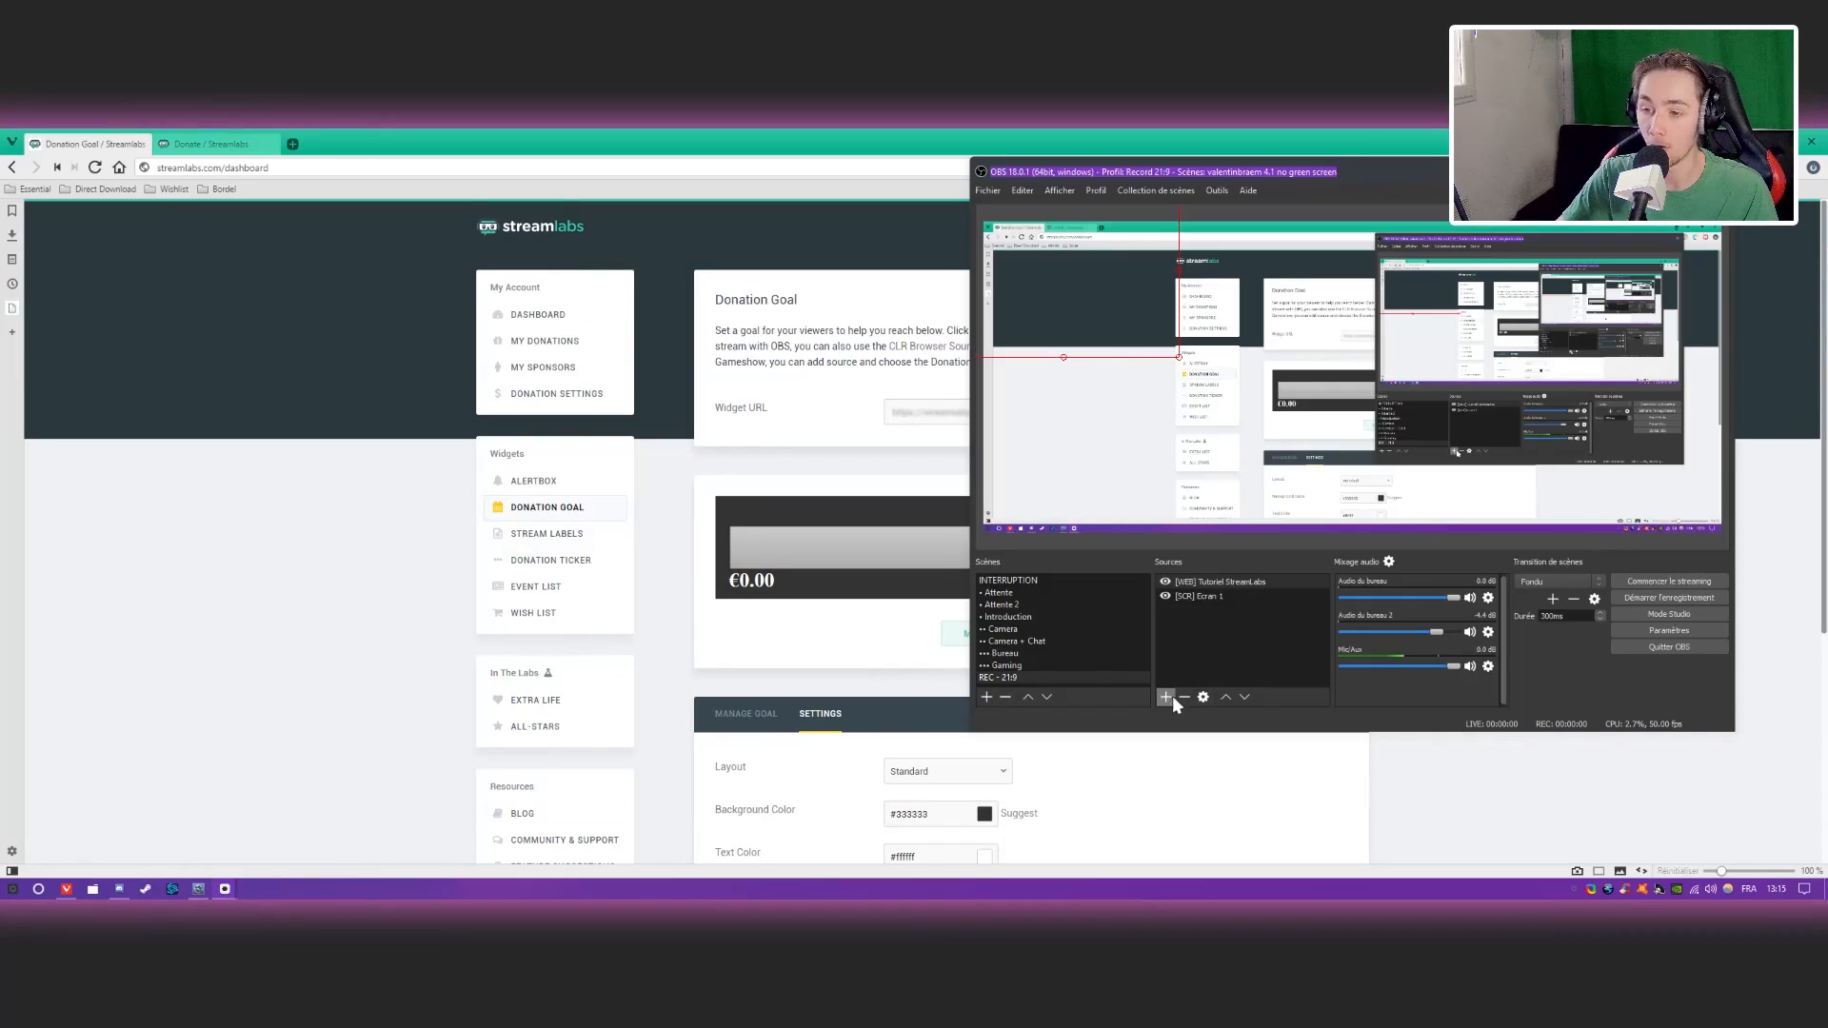
pyautogui.click(692, 485)
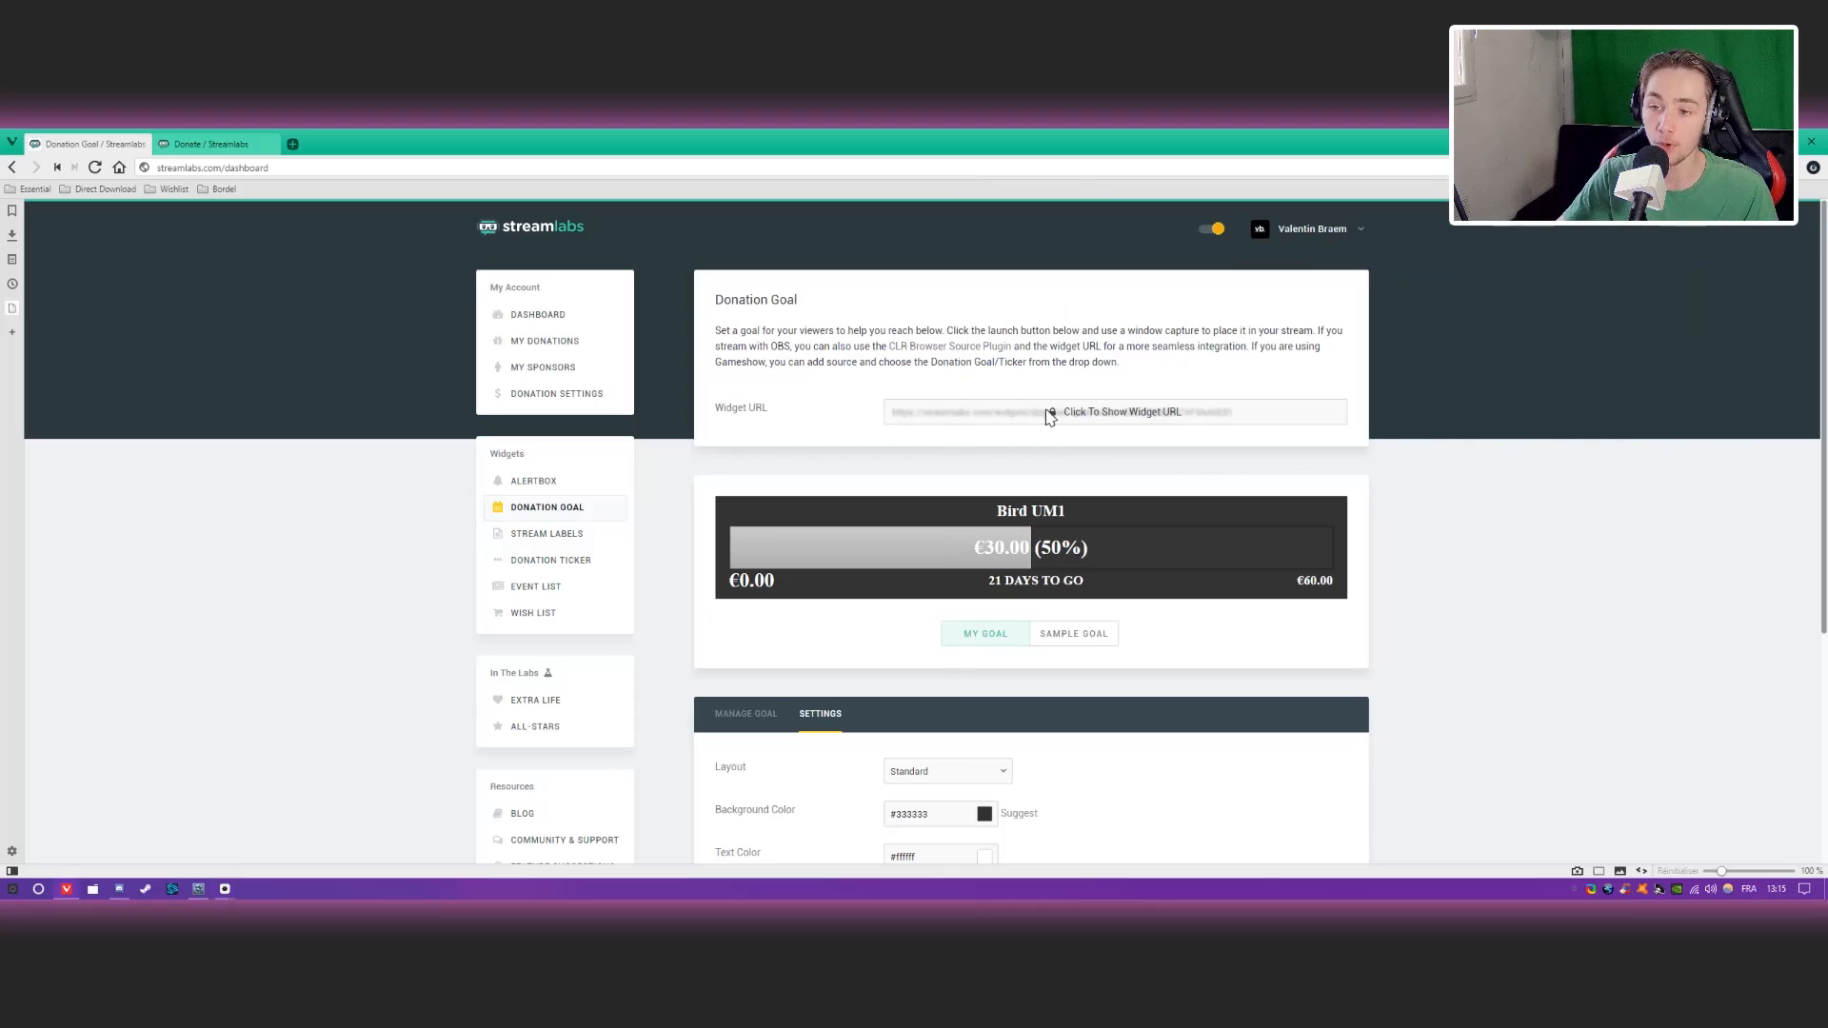
pyautogui.click(1083, 419)
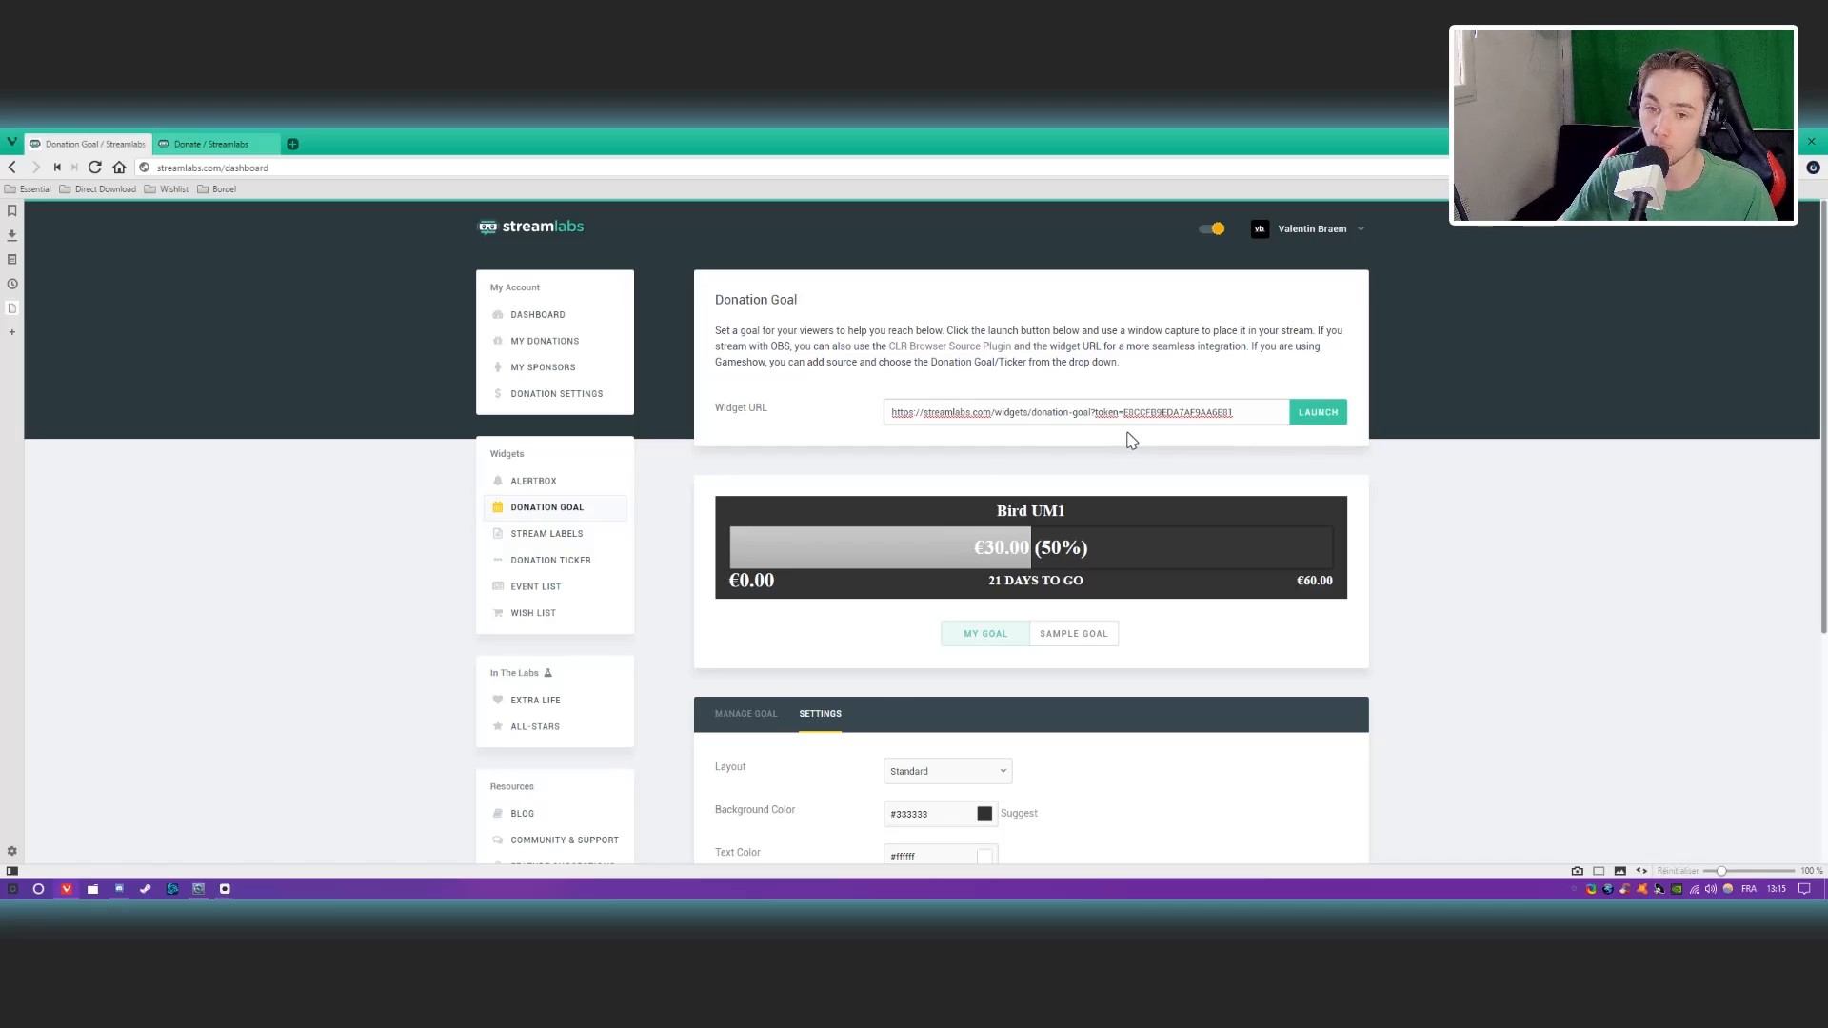
# End the running "Bird UM1" donation goal from its goal management section.
pyautogui.click(746, 713)
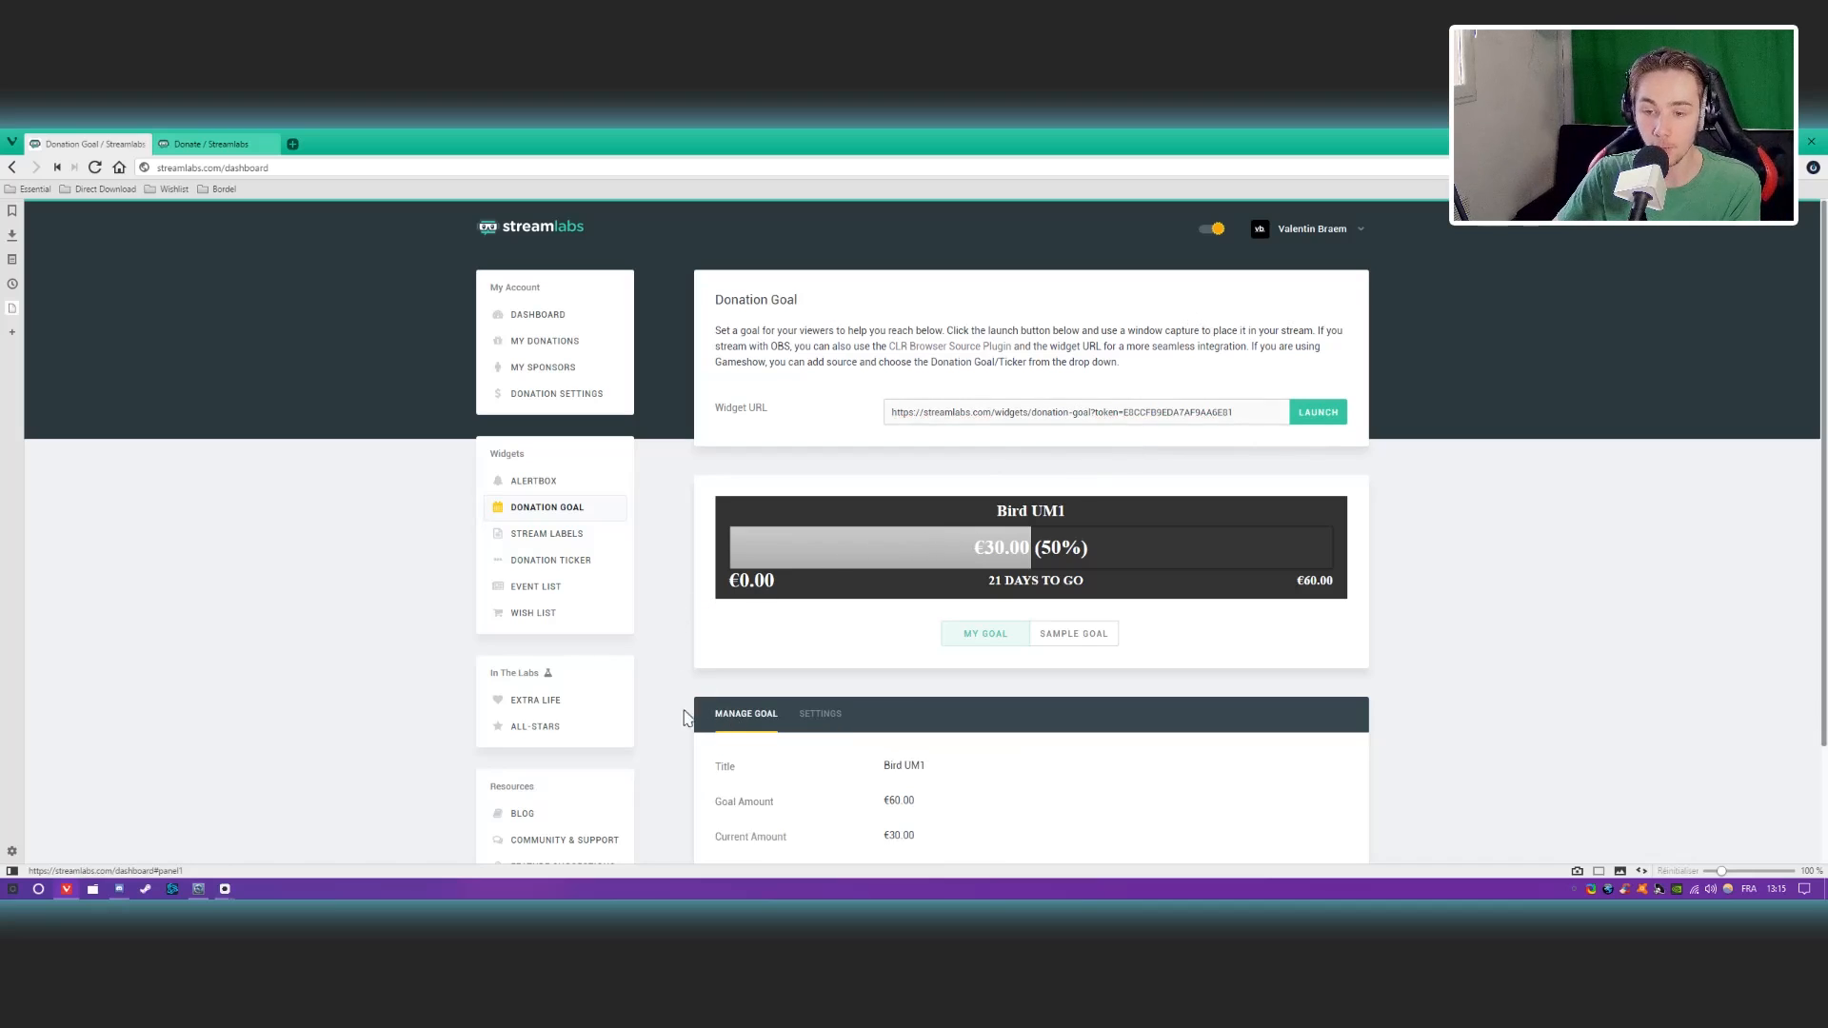
pyautogui.scroll(-2, 685, 717)
pyautogui.click(1032, 803)
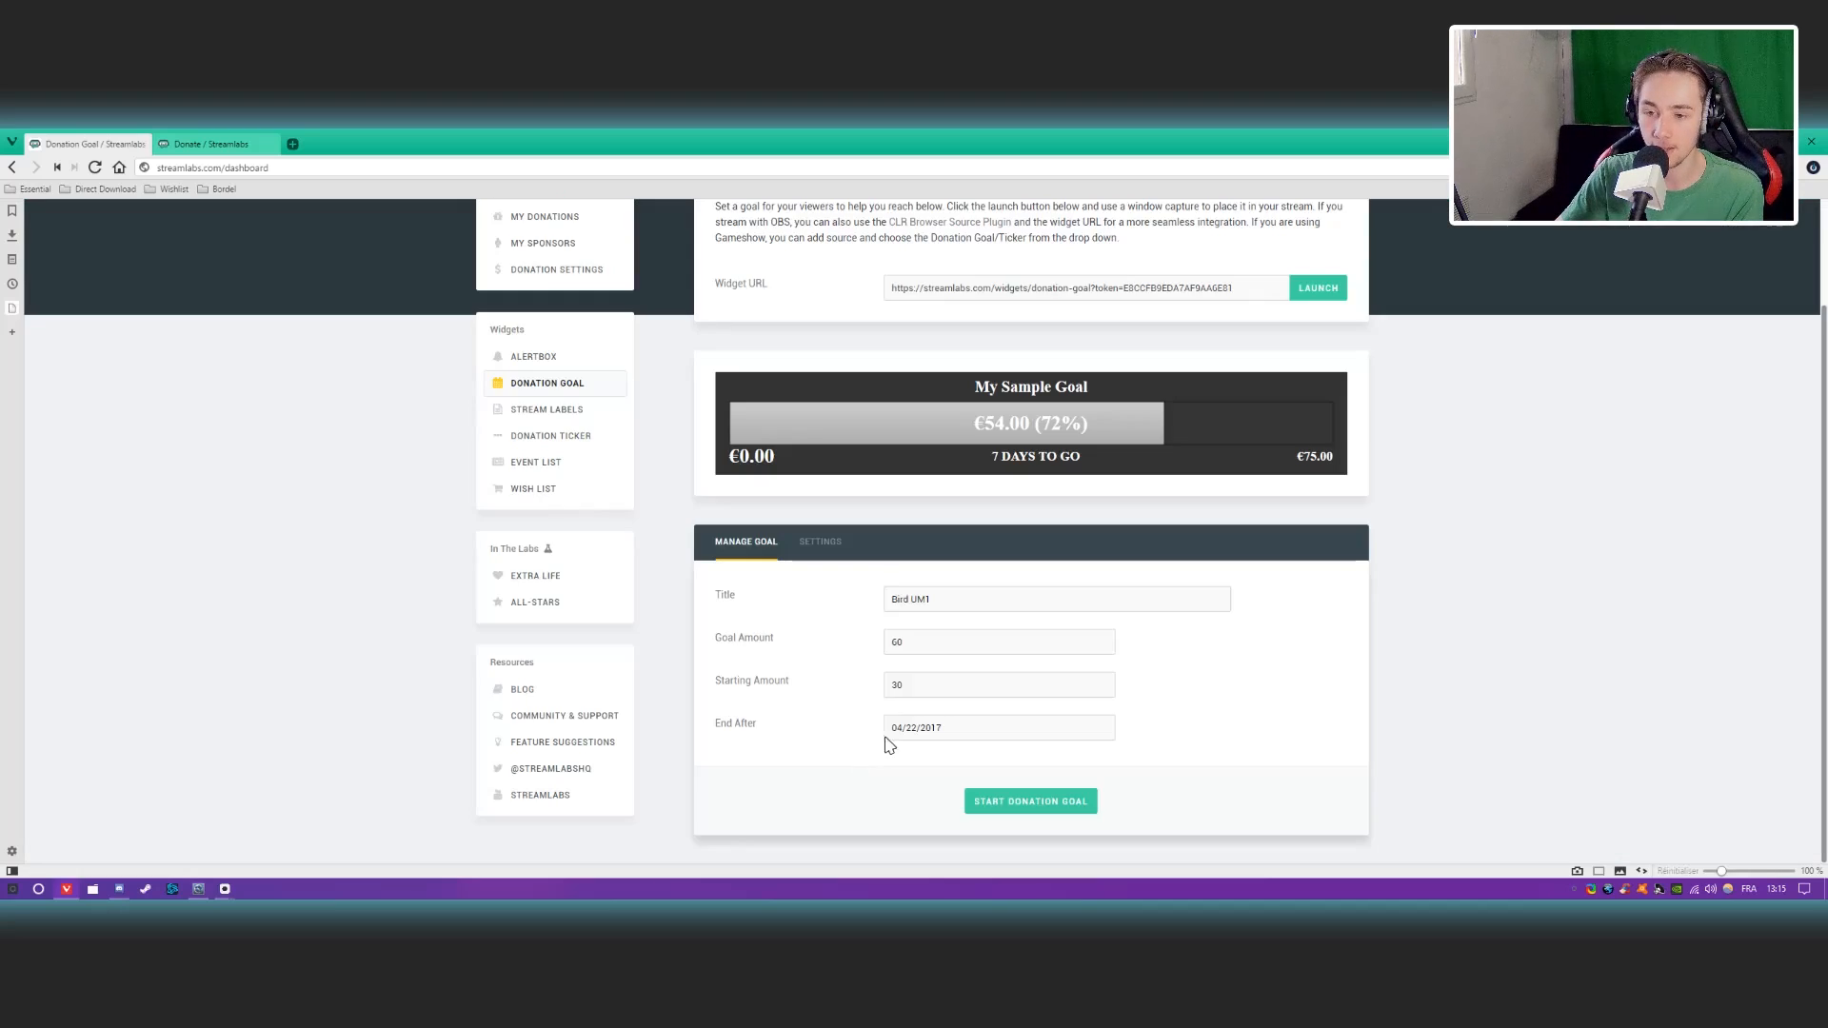
# Open the Stream Labels widget page and examine its description and desktop app download options.
pyautogui.scroll(2, 909, 739)
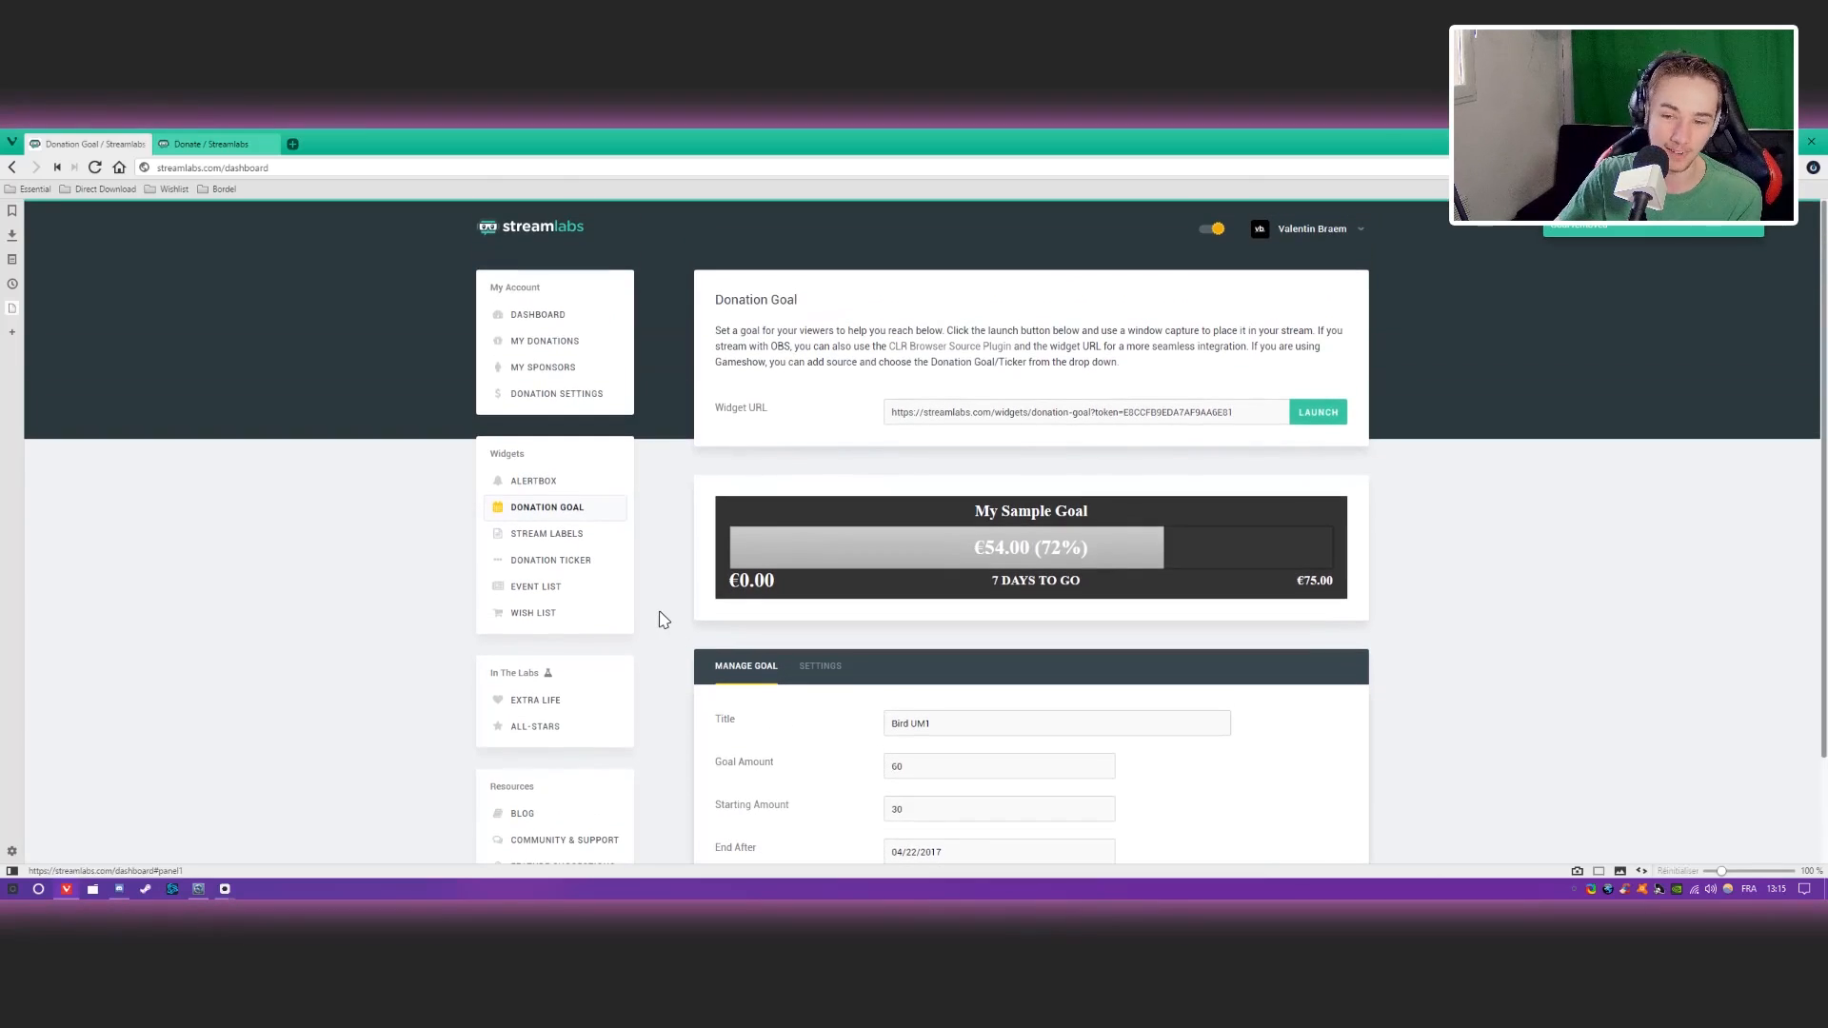
pyautogui.click(618, 541)
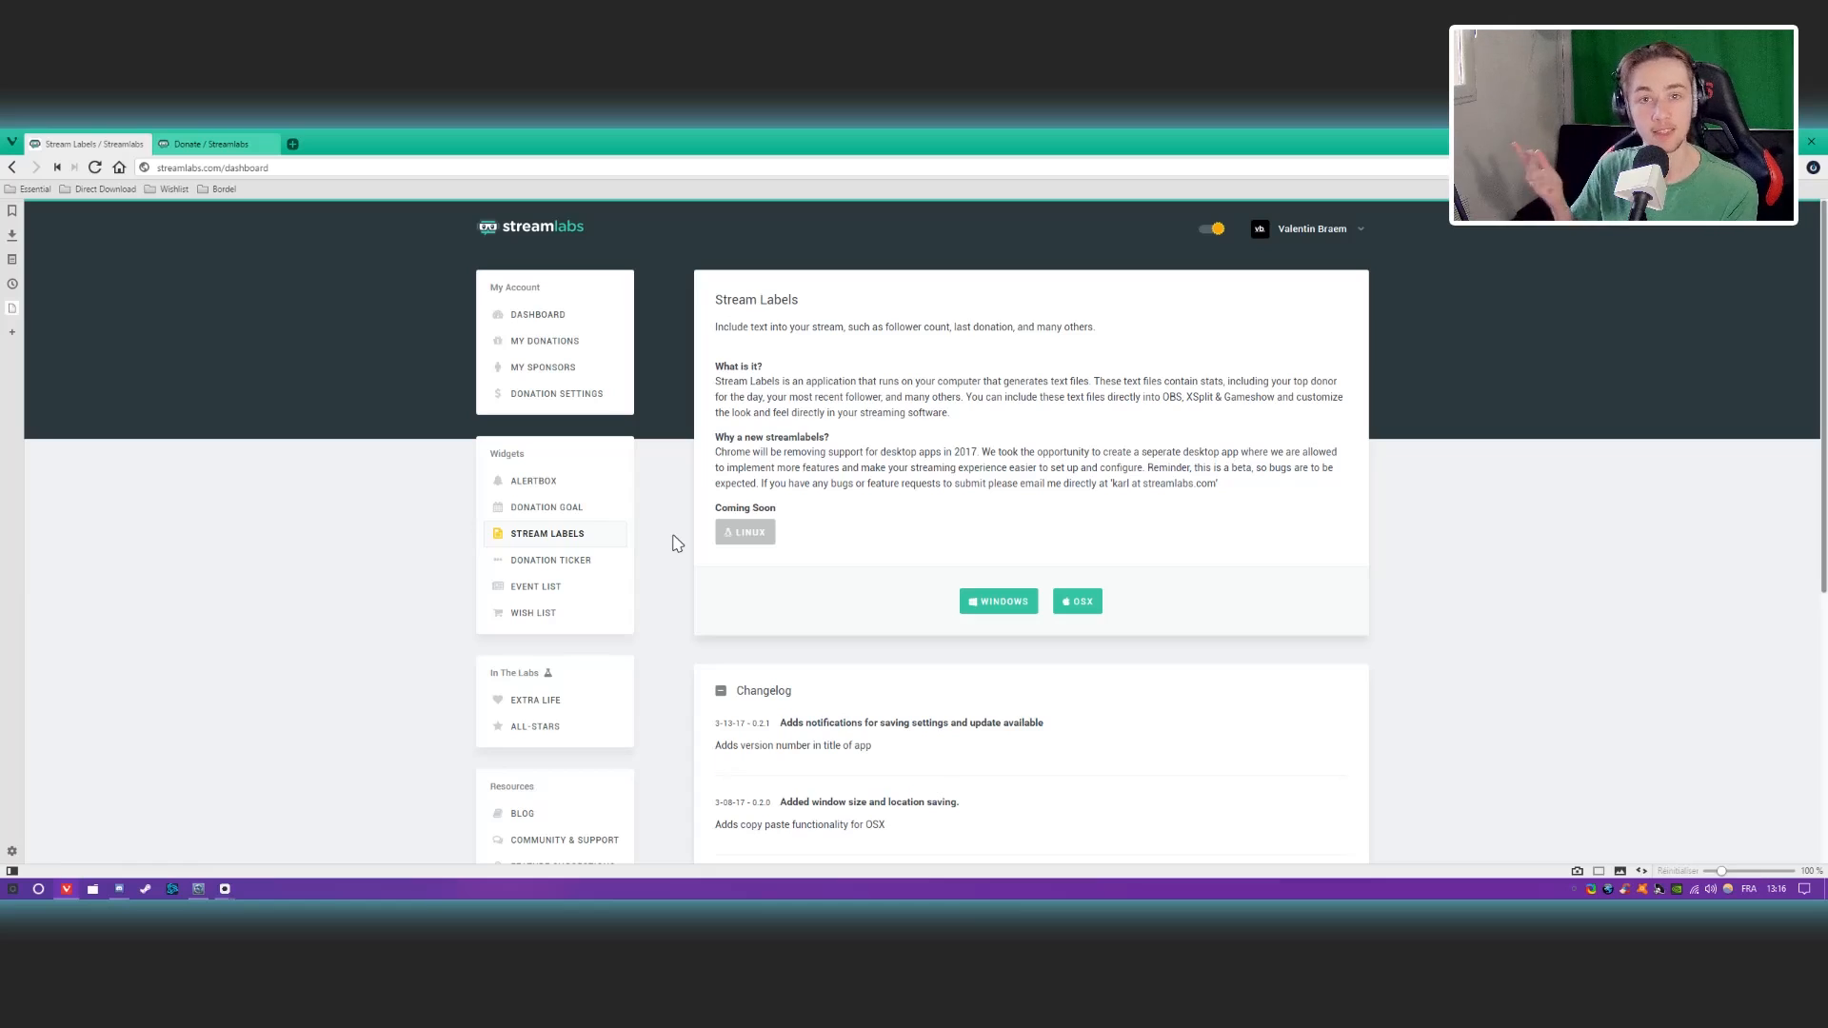
pyautogui.scroll(-1, 677, 544)
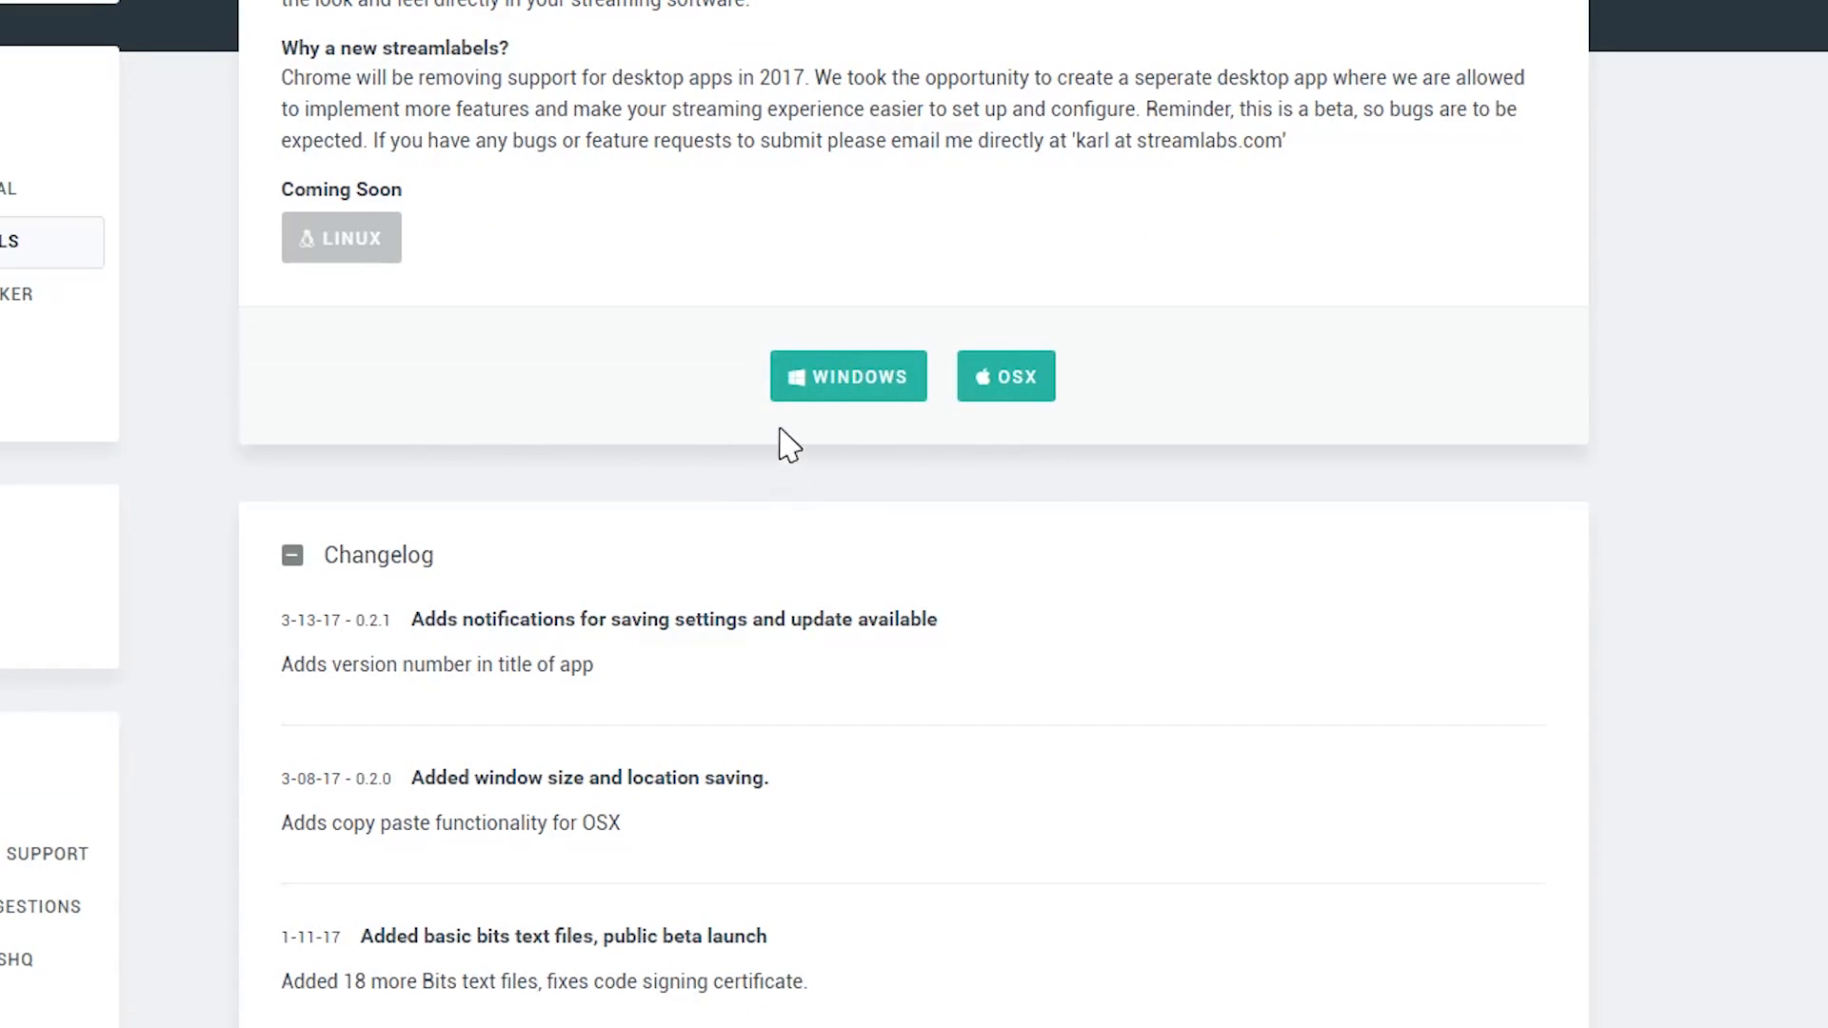
pyautogui.scroll(1, 226, 425)
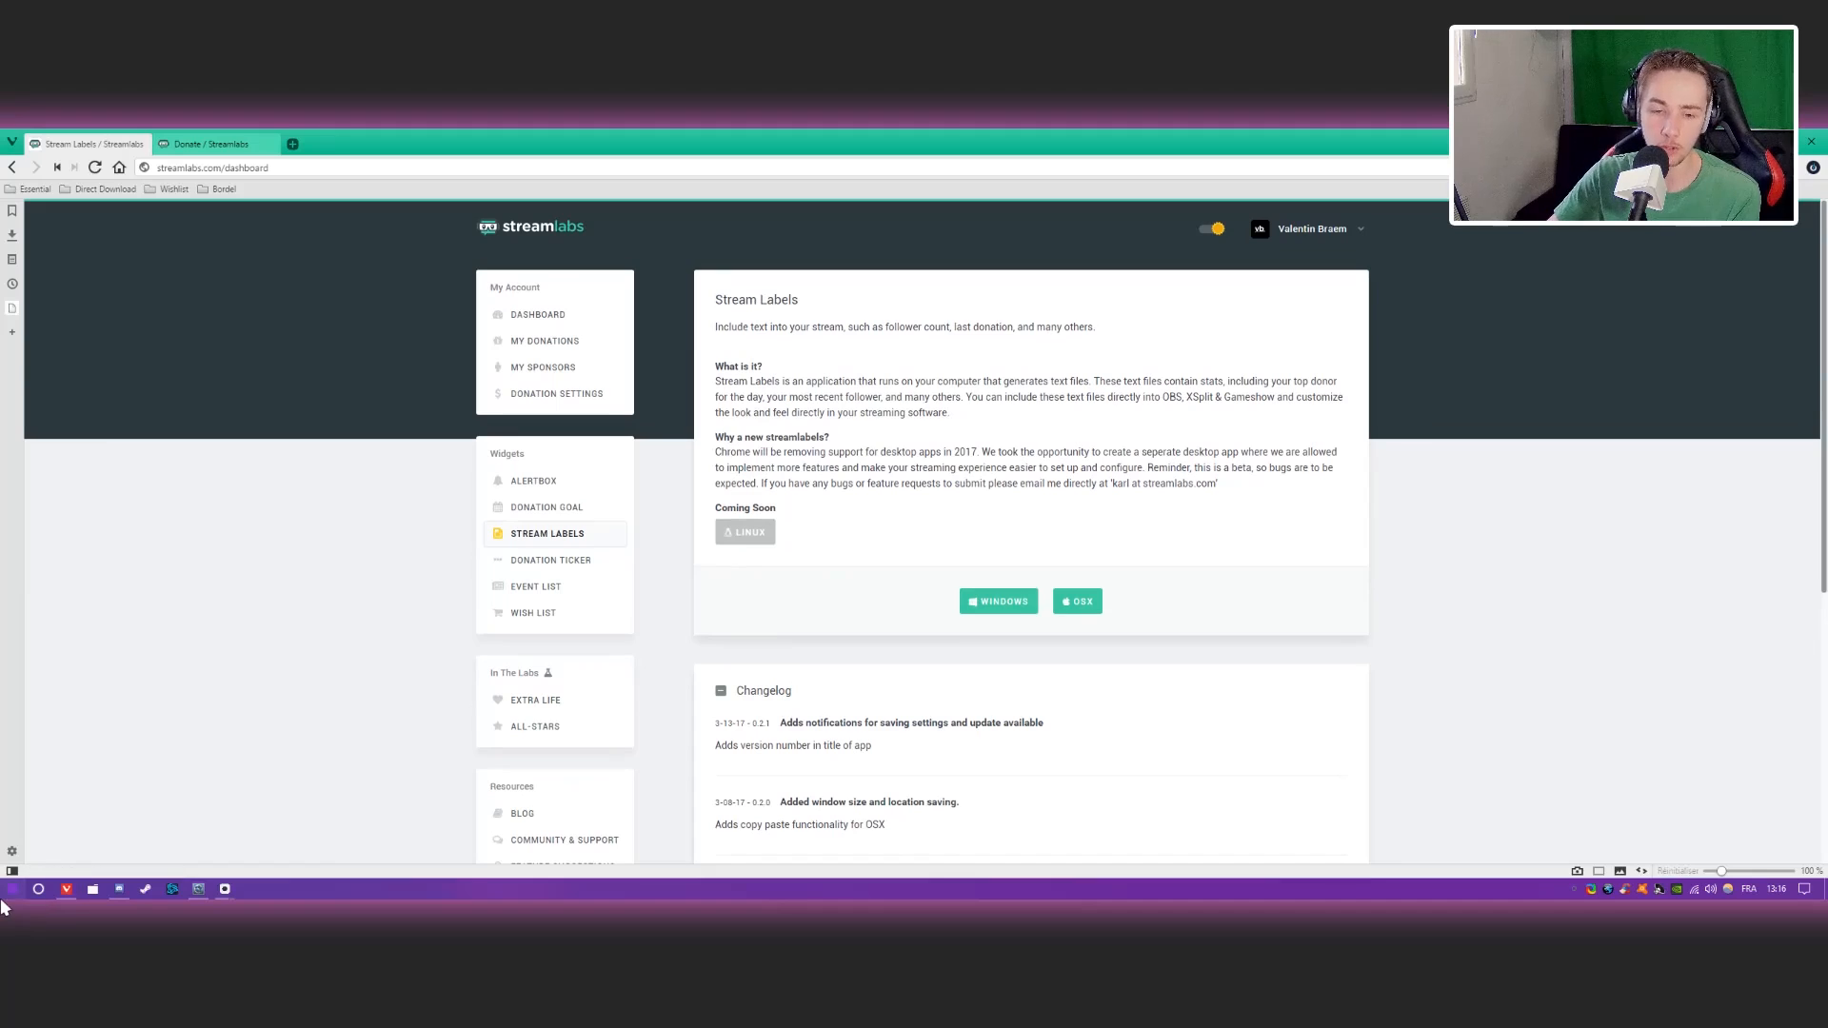
# Launch the installed StreamLabels desktop app and place its window over the browser.
pyautogui.press('super')
pyautogui.moveTo(215, 499); pyautogui.dragTo(209, 824)
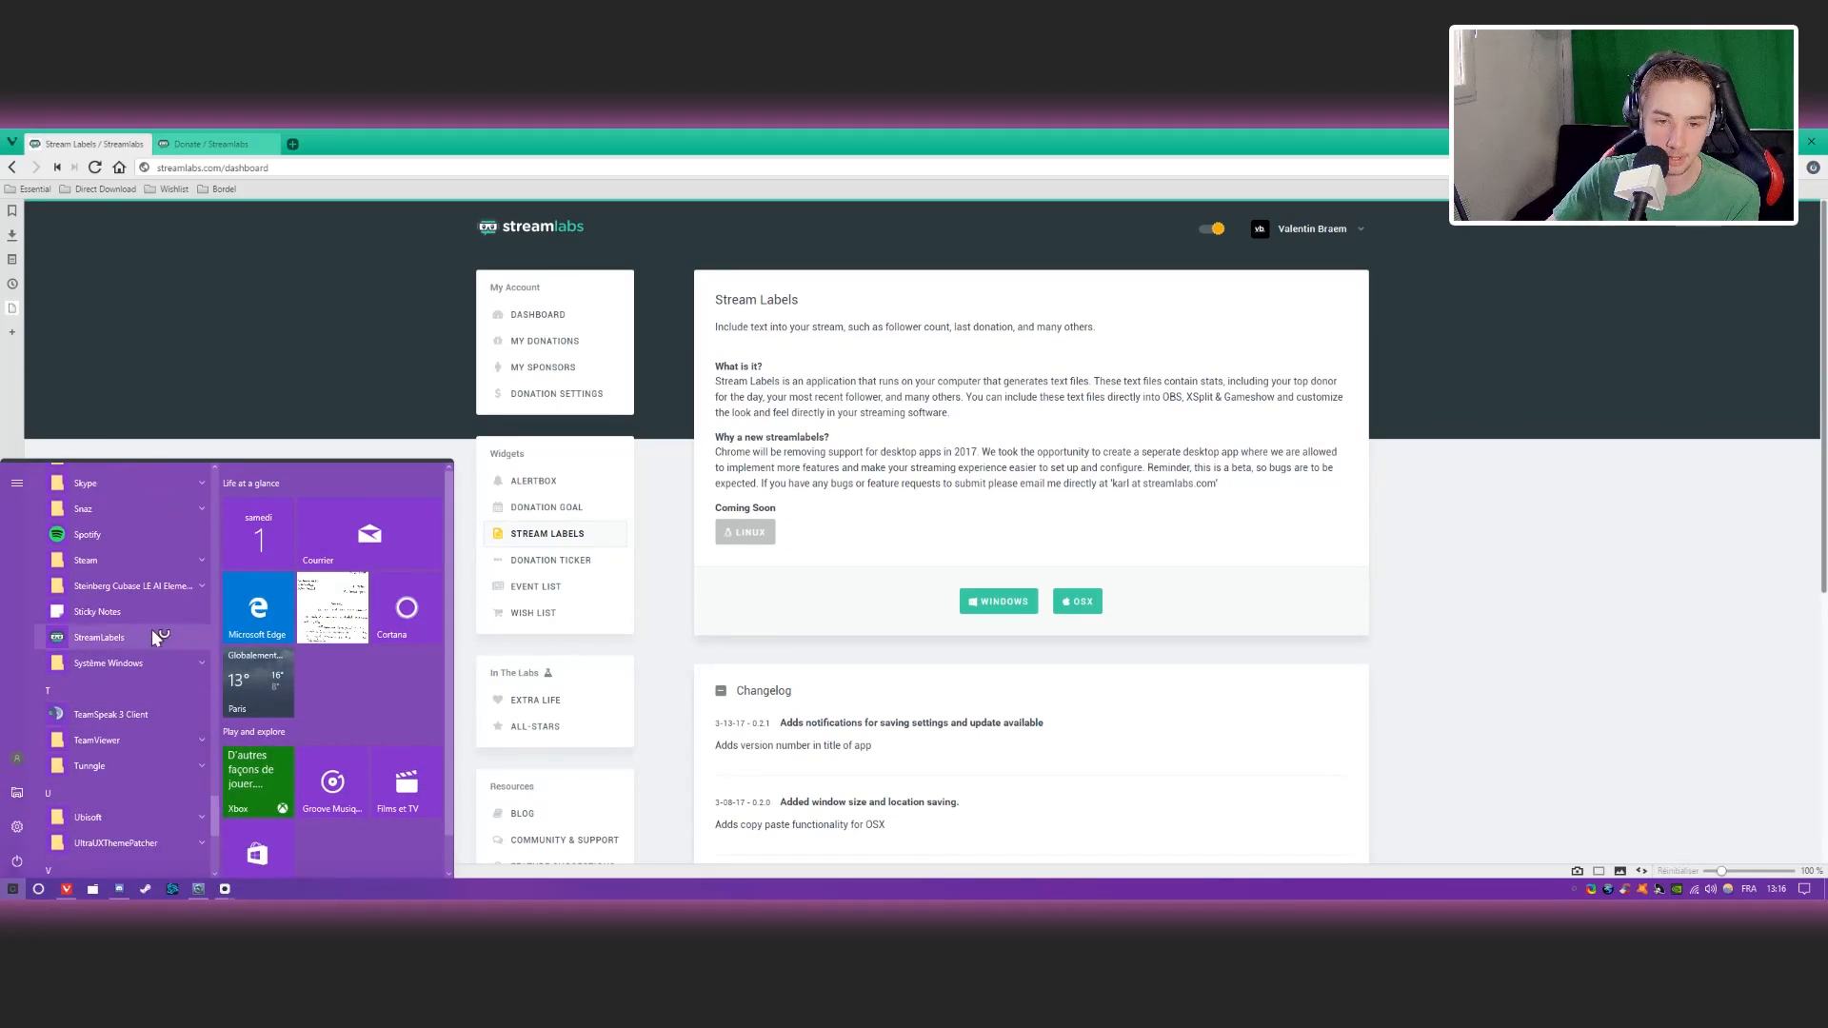
pyautogui.click(909, 629)
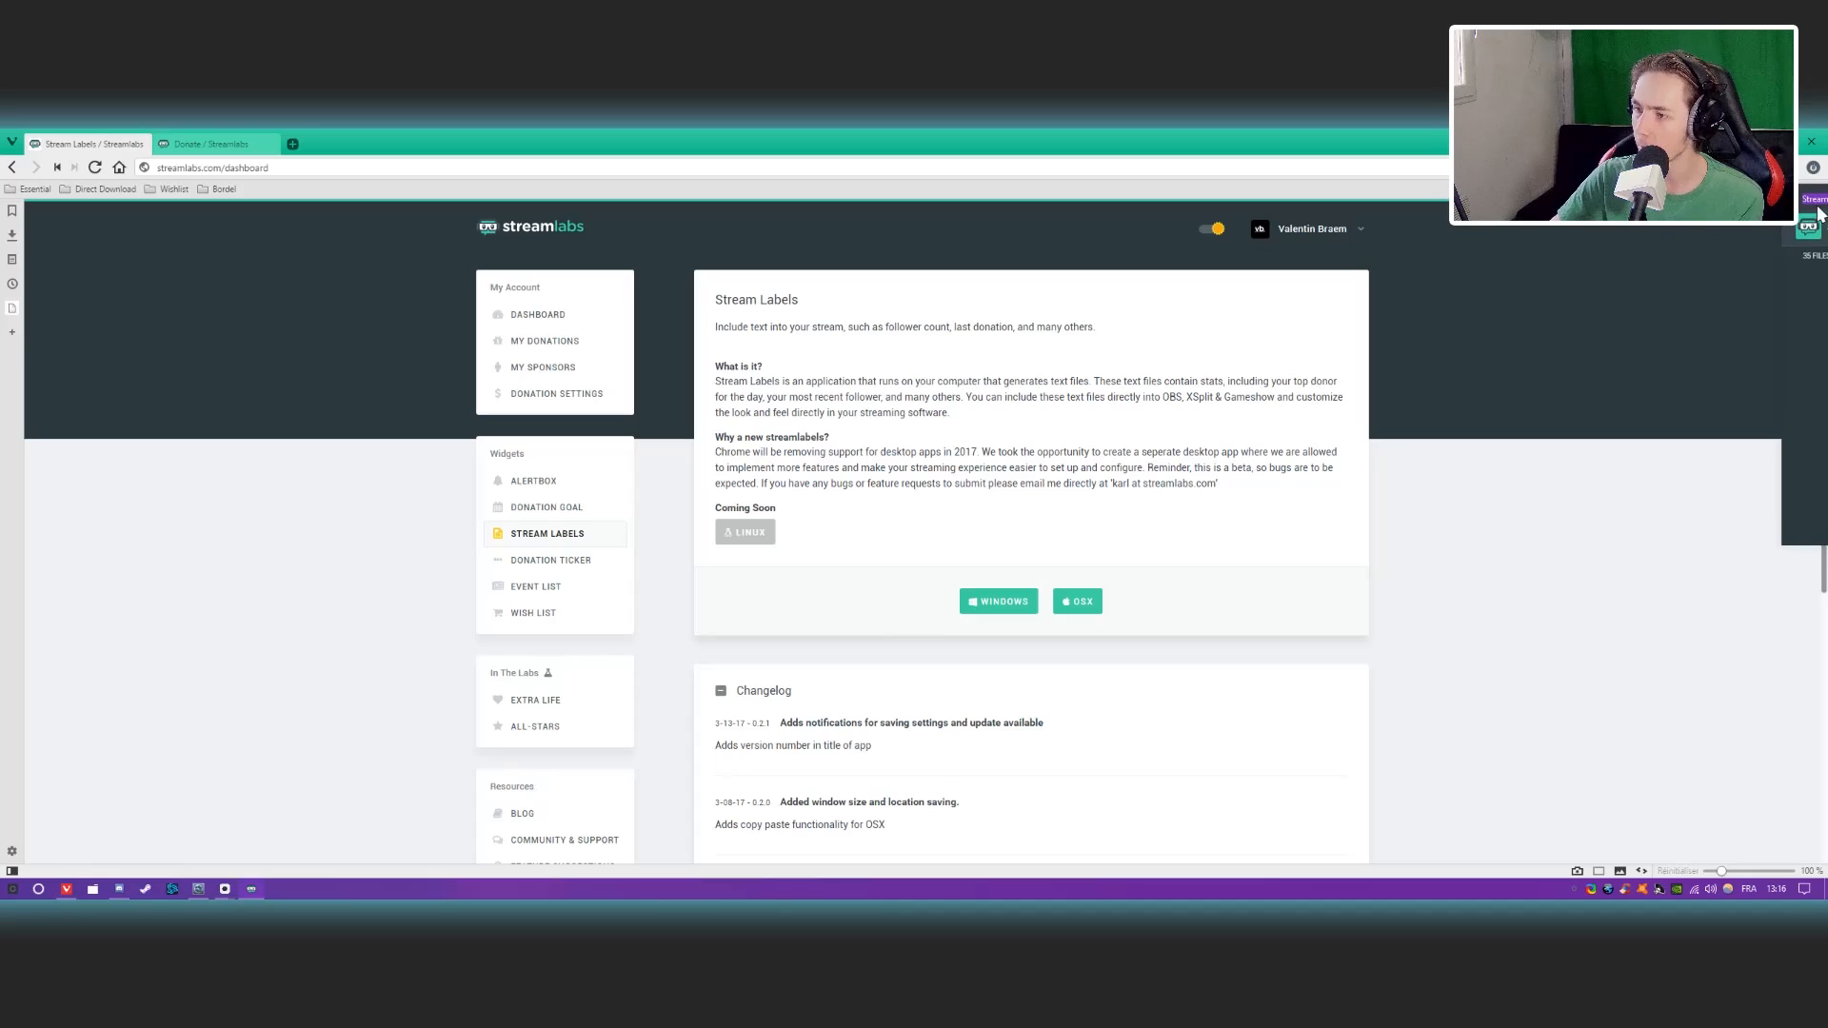
pyautogui.moveTo(1163, 283); pyautogui.dragTo(332, 231)
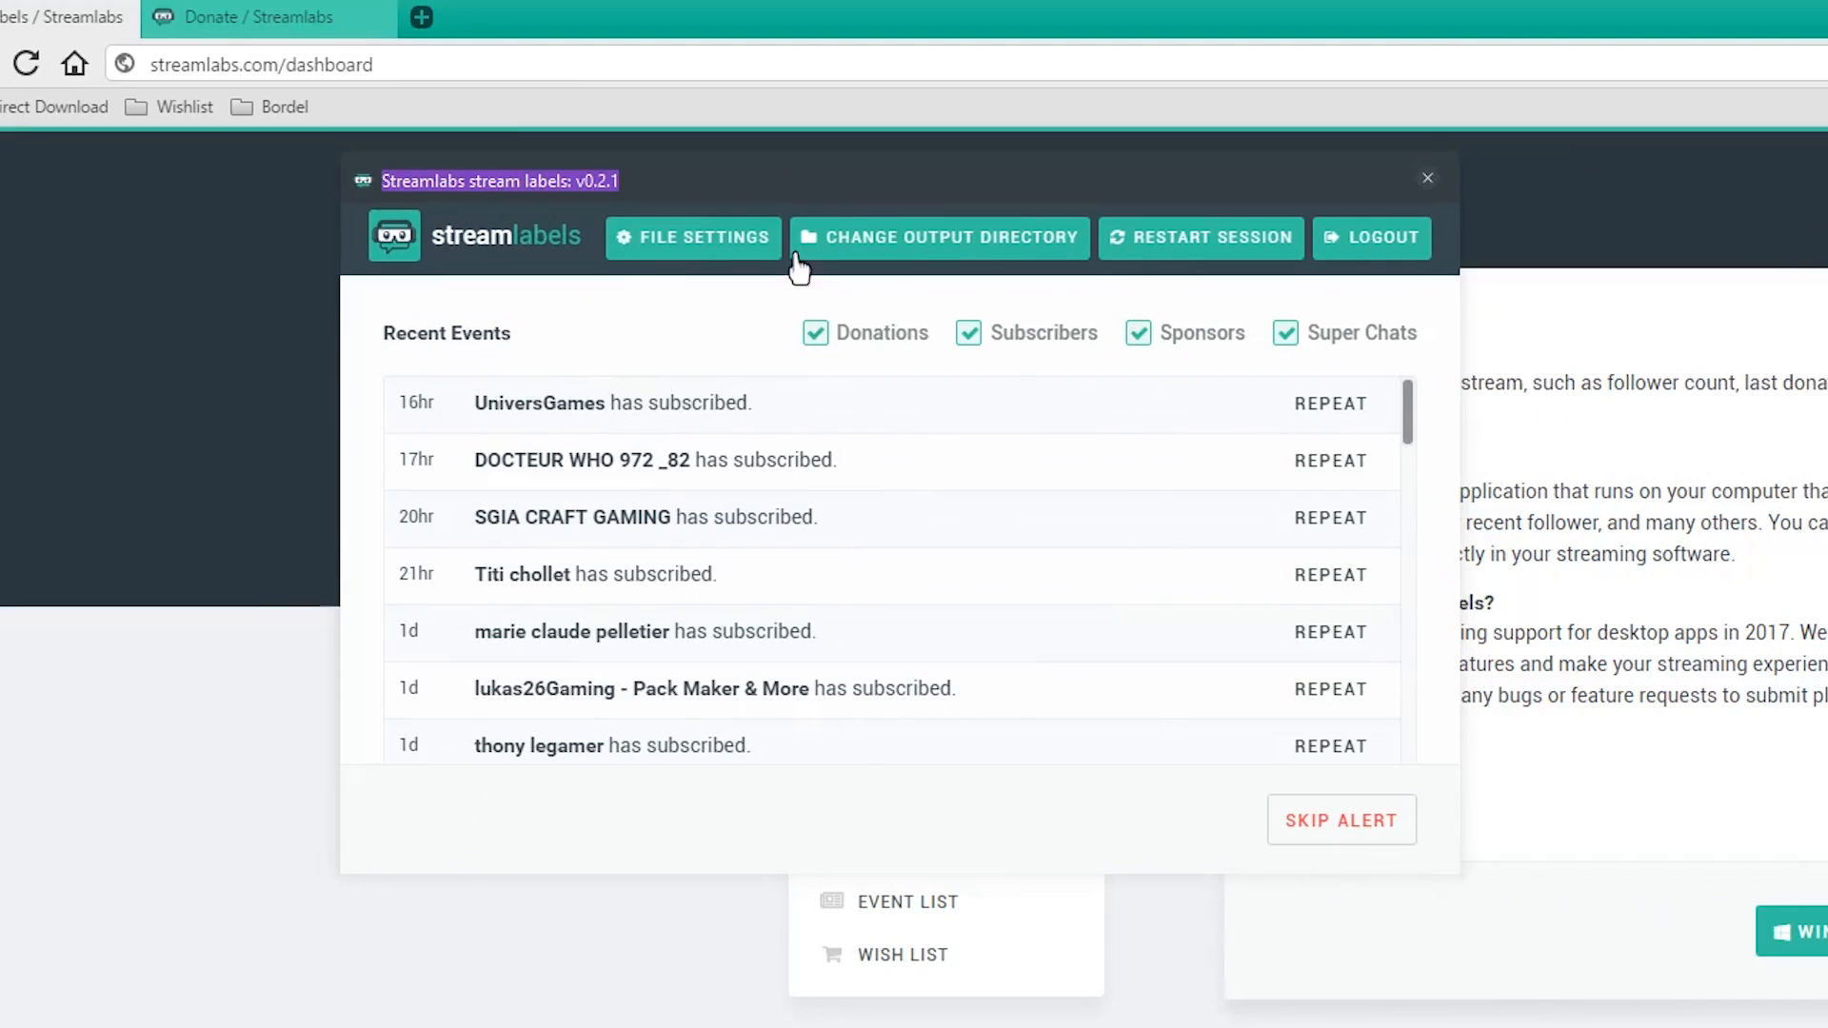
pyautogui.moveTo(810, 184); pyautogui.dragTo(834, 212)
# Open the StreamLabels file settings, look through the available labels and select Most Recent Subscriber.
pyautogui.click(802, 343)
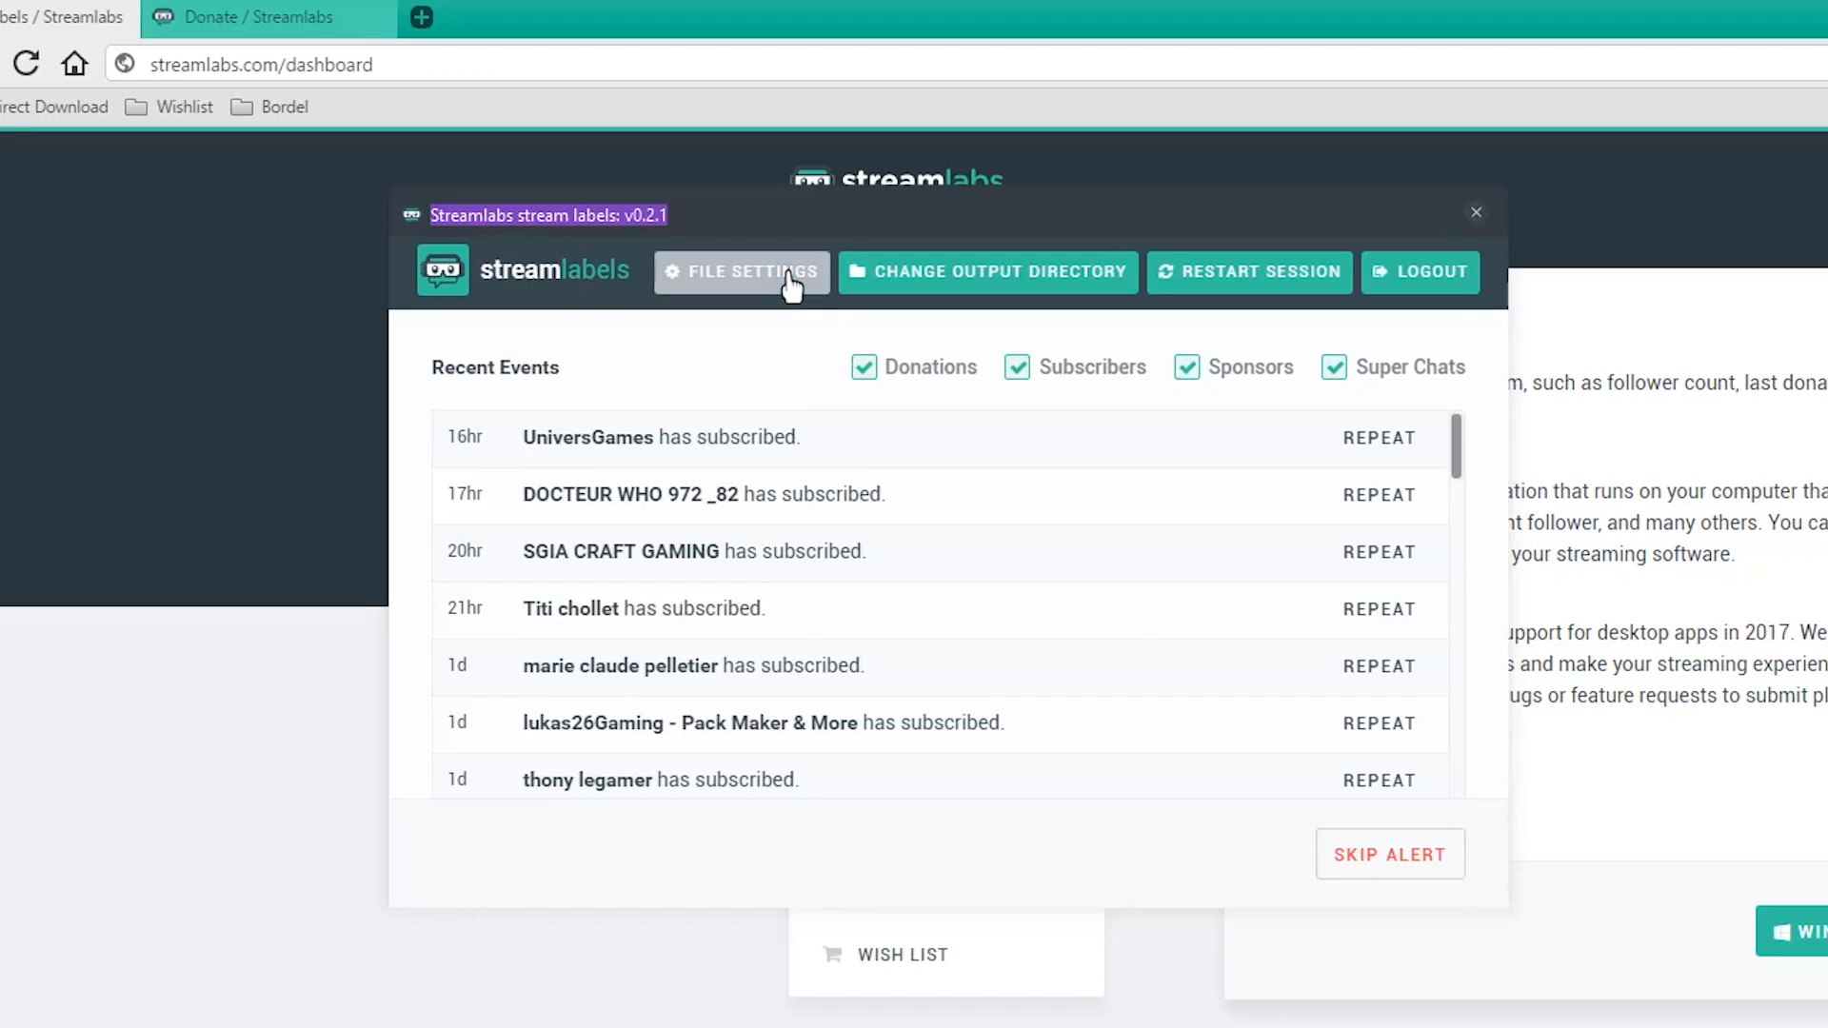
pyautogui.click(476, 273)
pyautogui.click(790, 283)
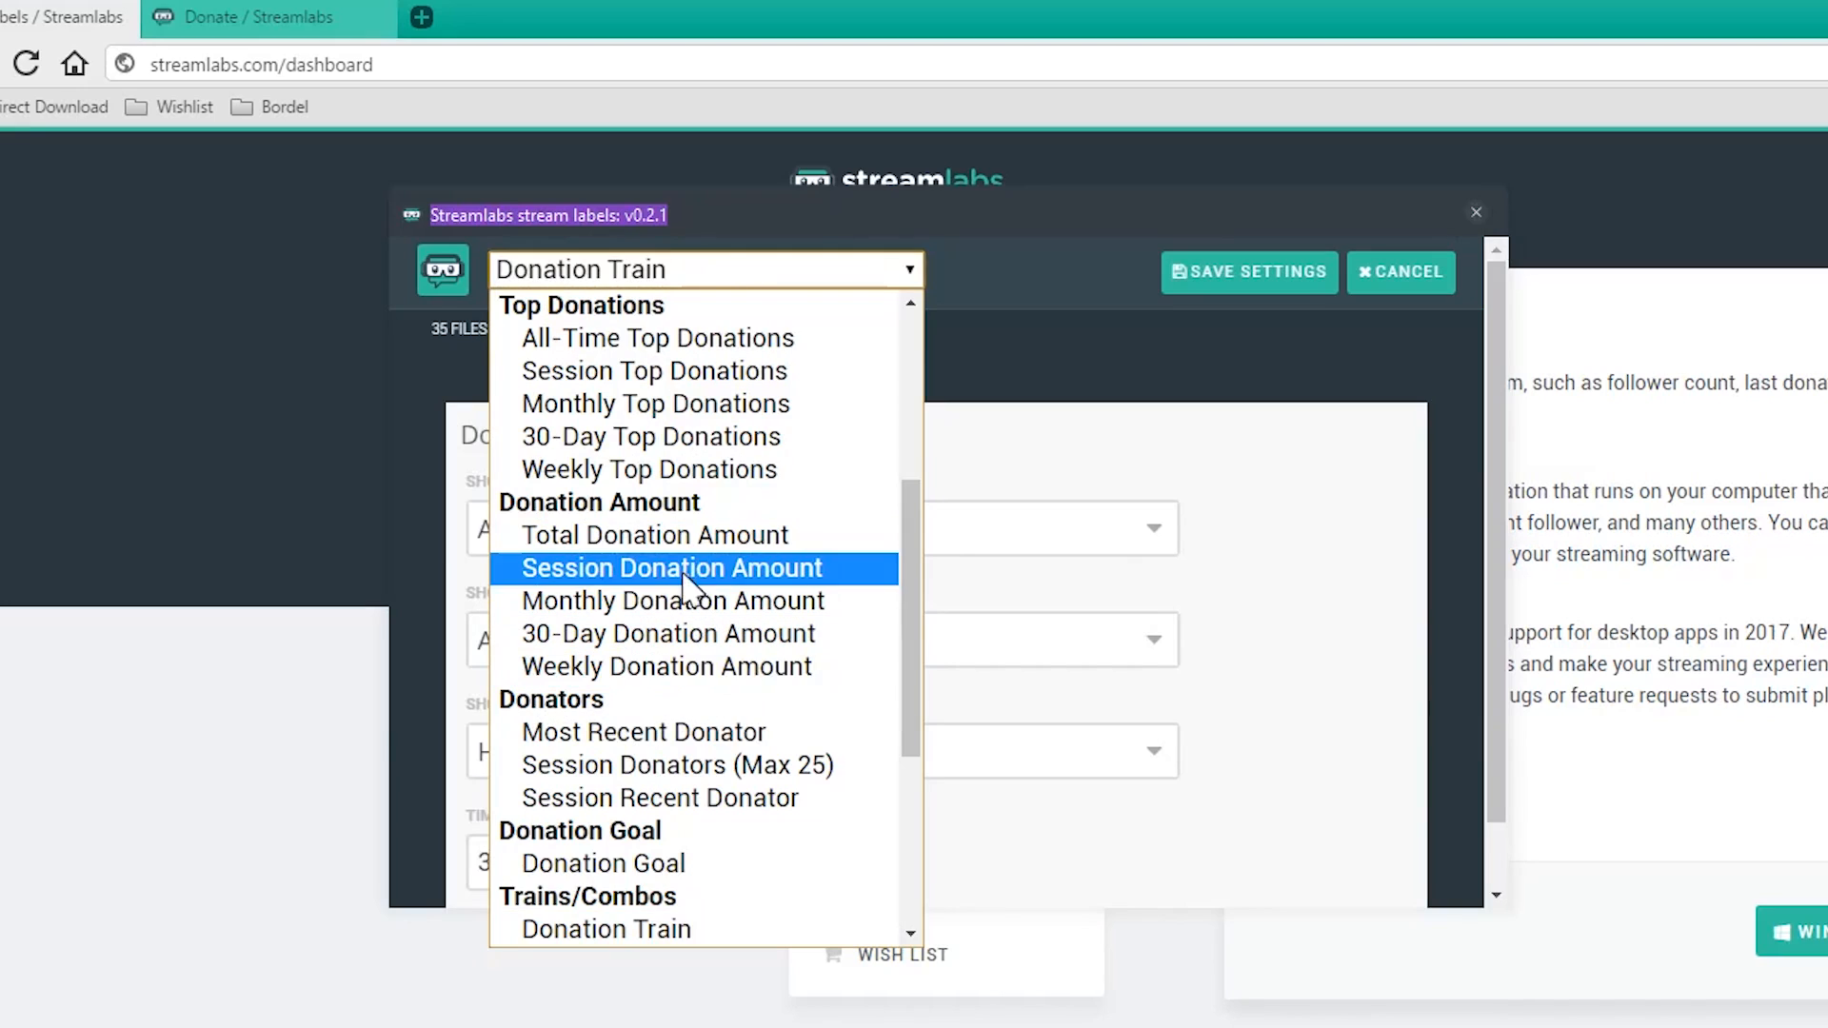
pyautogui.scroll(-4, 657, 721)
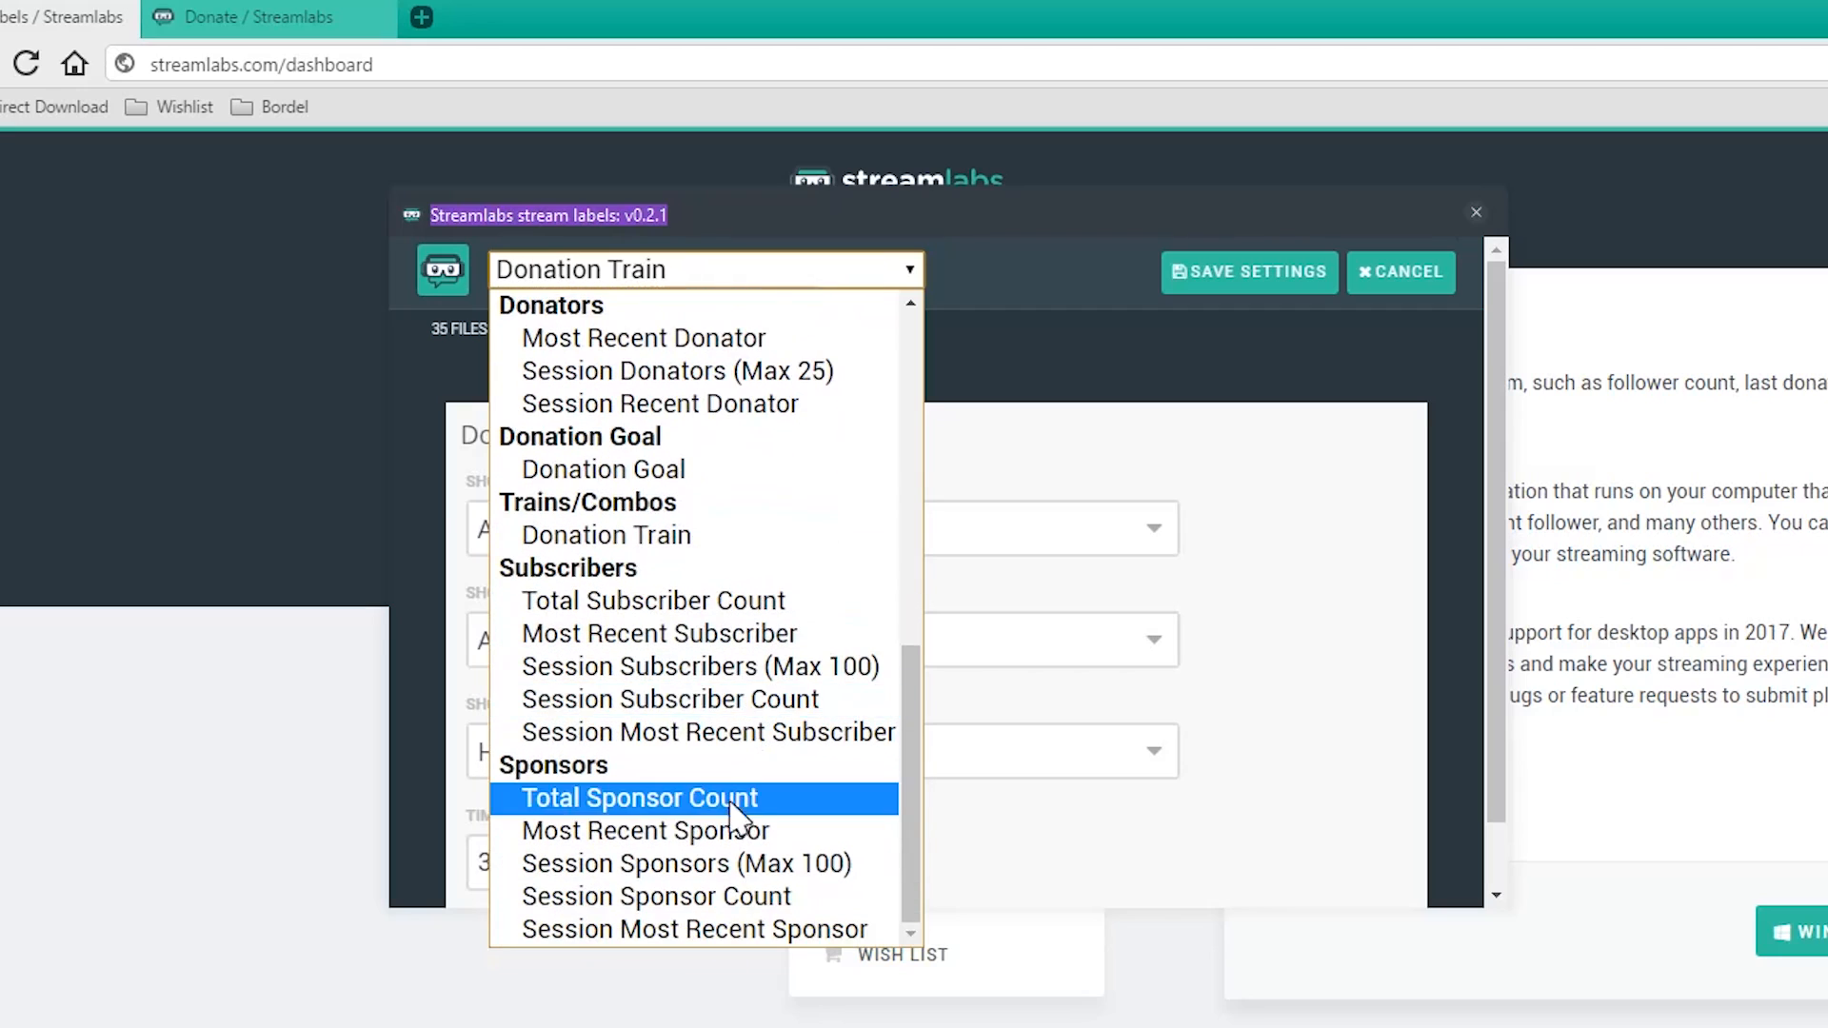
pyautogui.scroll(8, 718, 746)
pyautogui.scroll(-5, 720, 746)
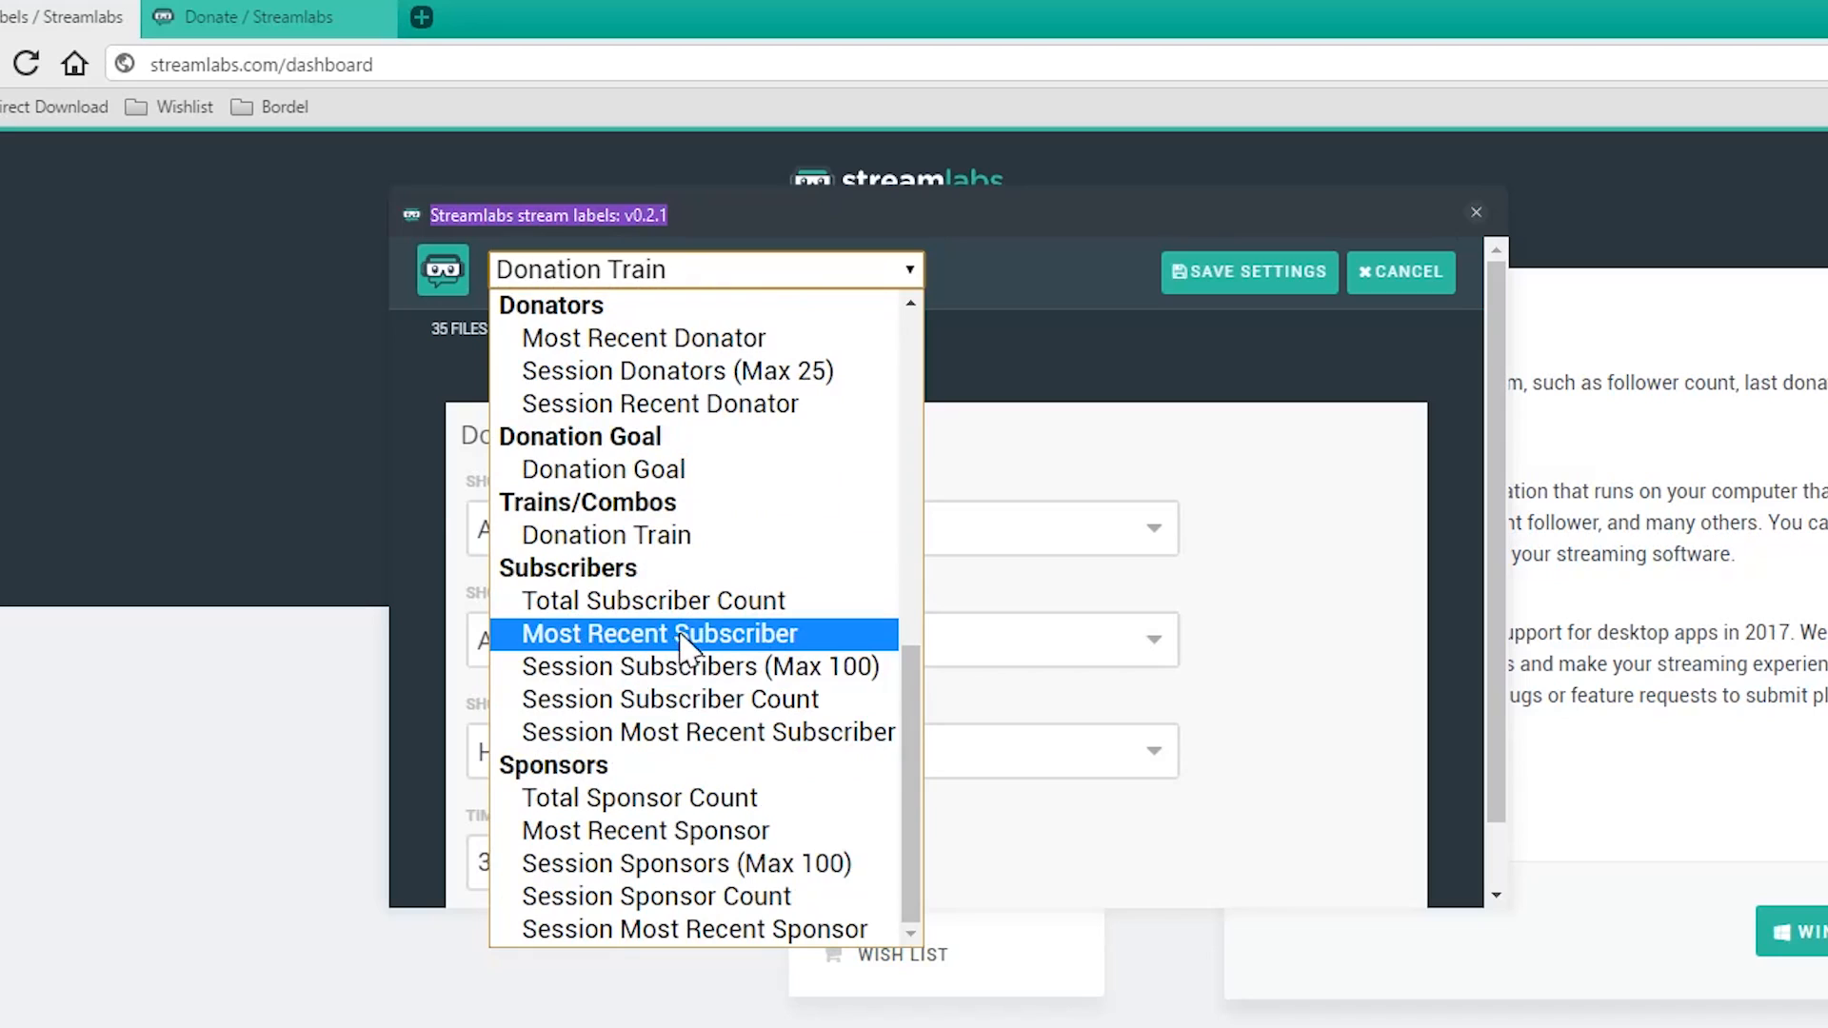
pyautogui.click(734, 650)
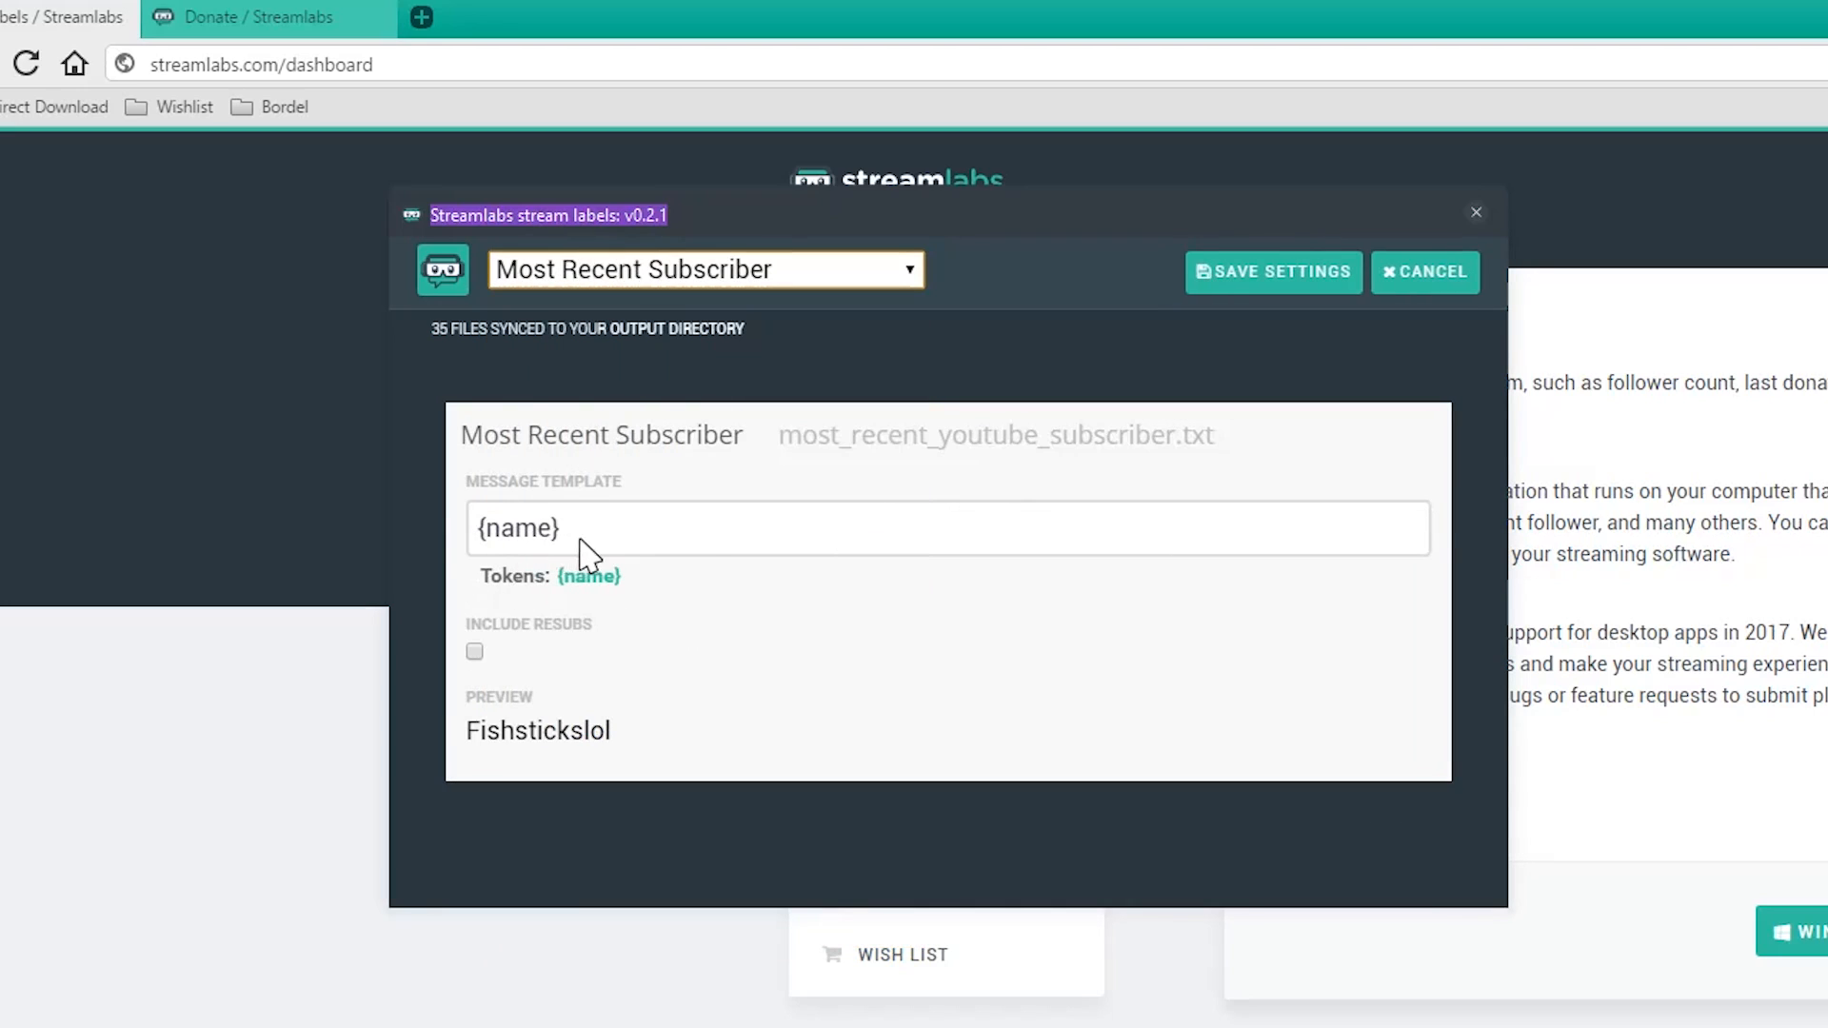
# Set the Most Recent Subscriber message template to "Dernier Sub : {name}" and save the settings.
pyautogui.moveTo(580, 539); pyautogui.dragTo(495, 547)
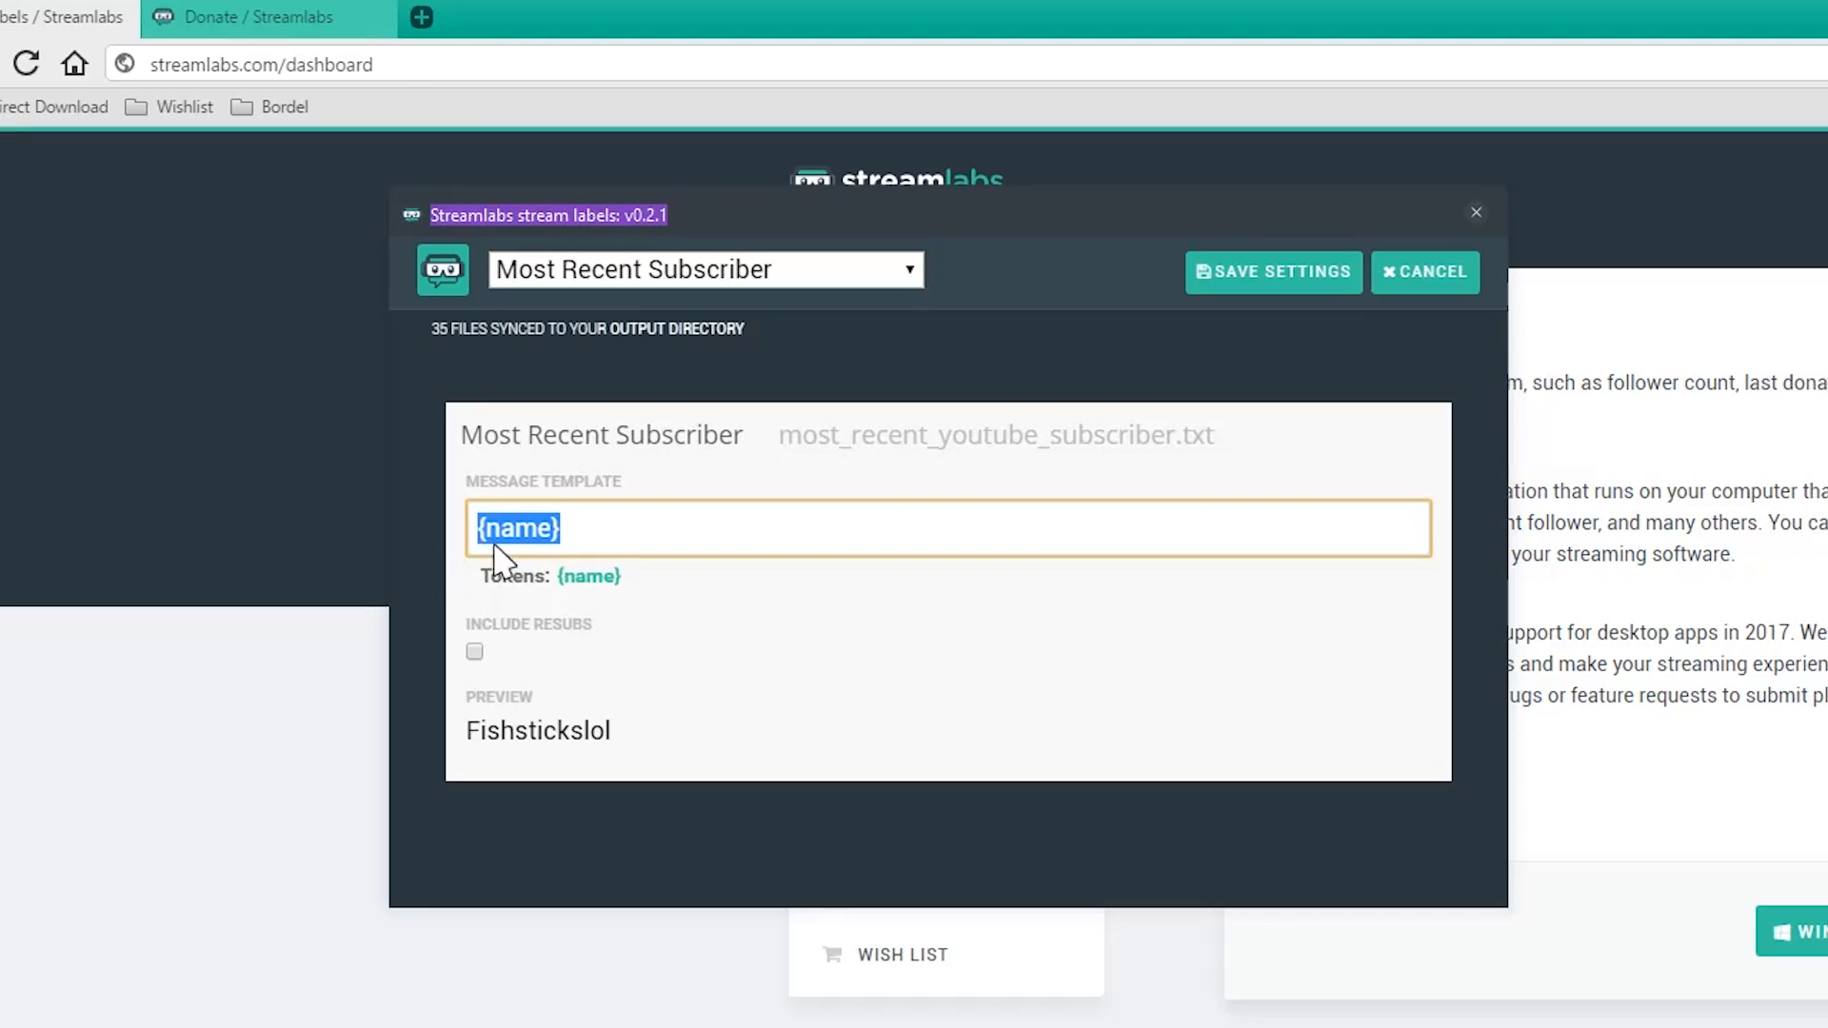
pyautogui.click(592, 541)
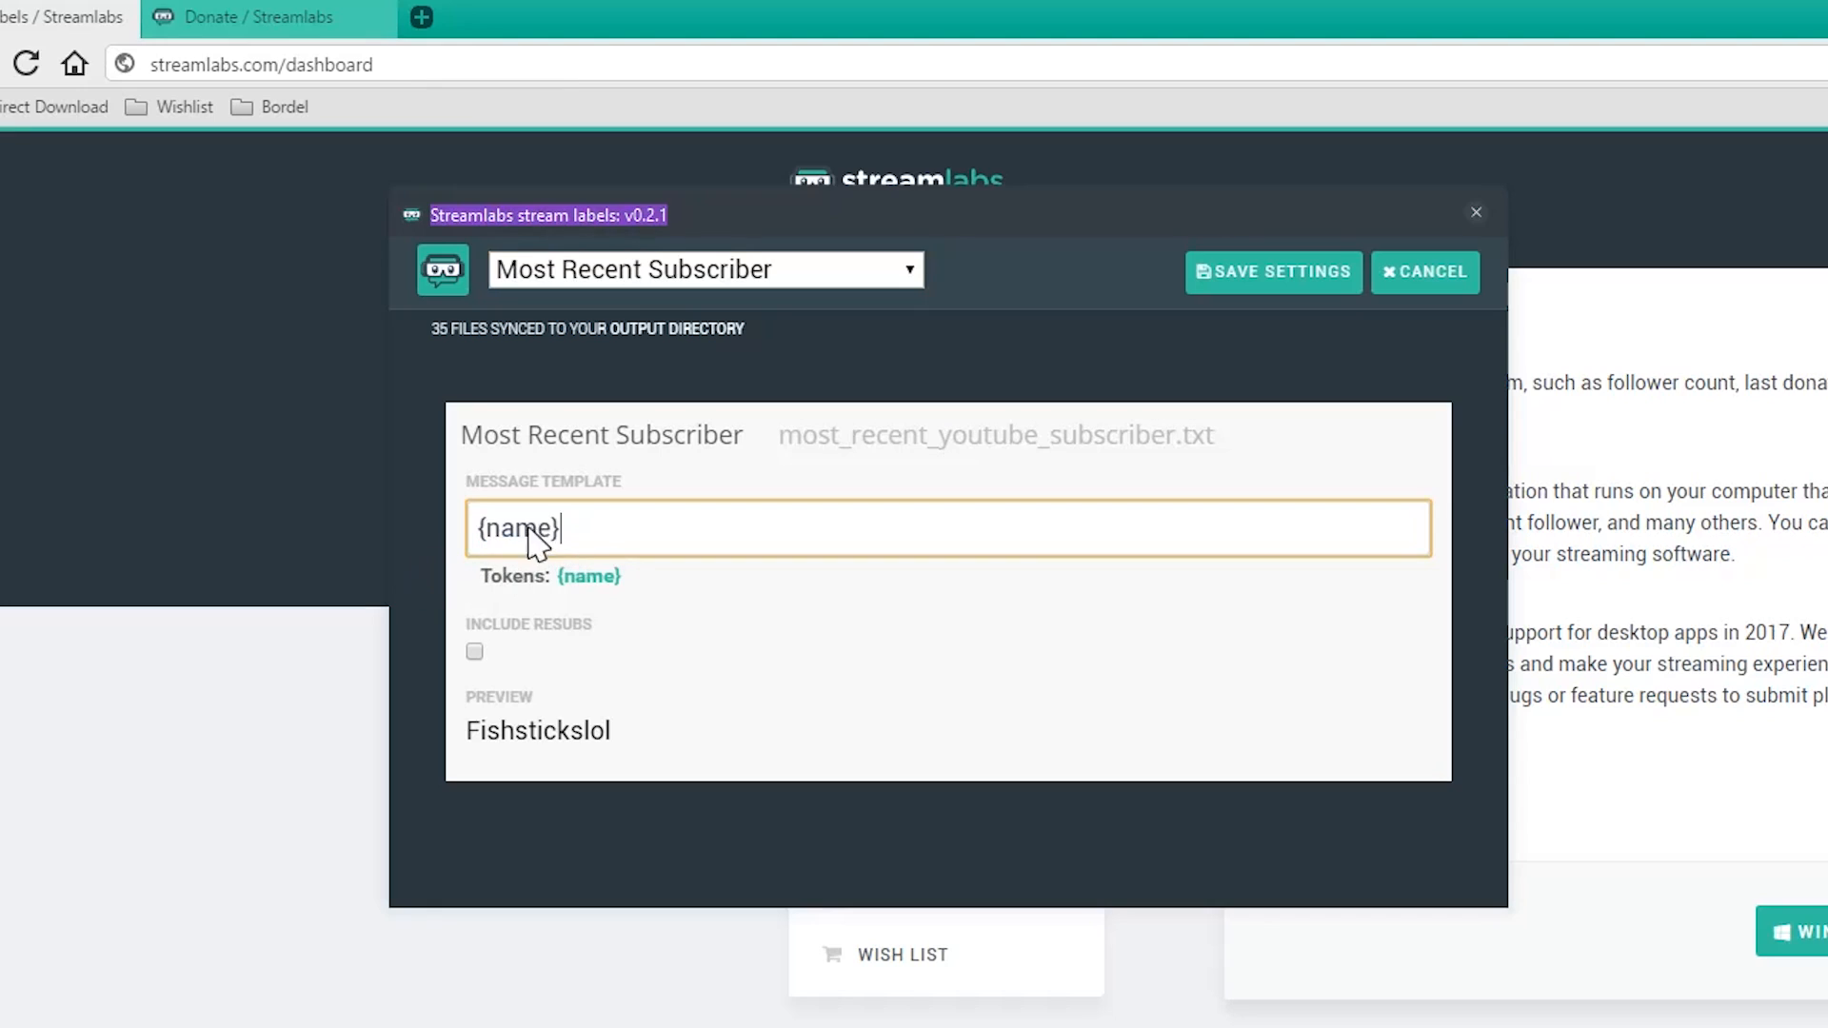
pyautogui.click(479, 535)
pyautogui.write('Dernier Sub :')
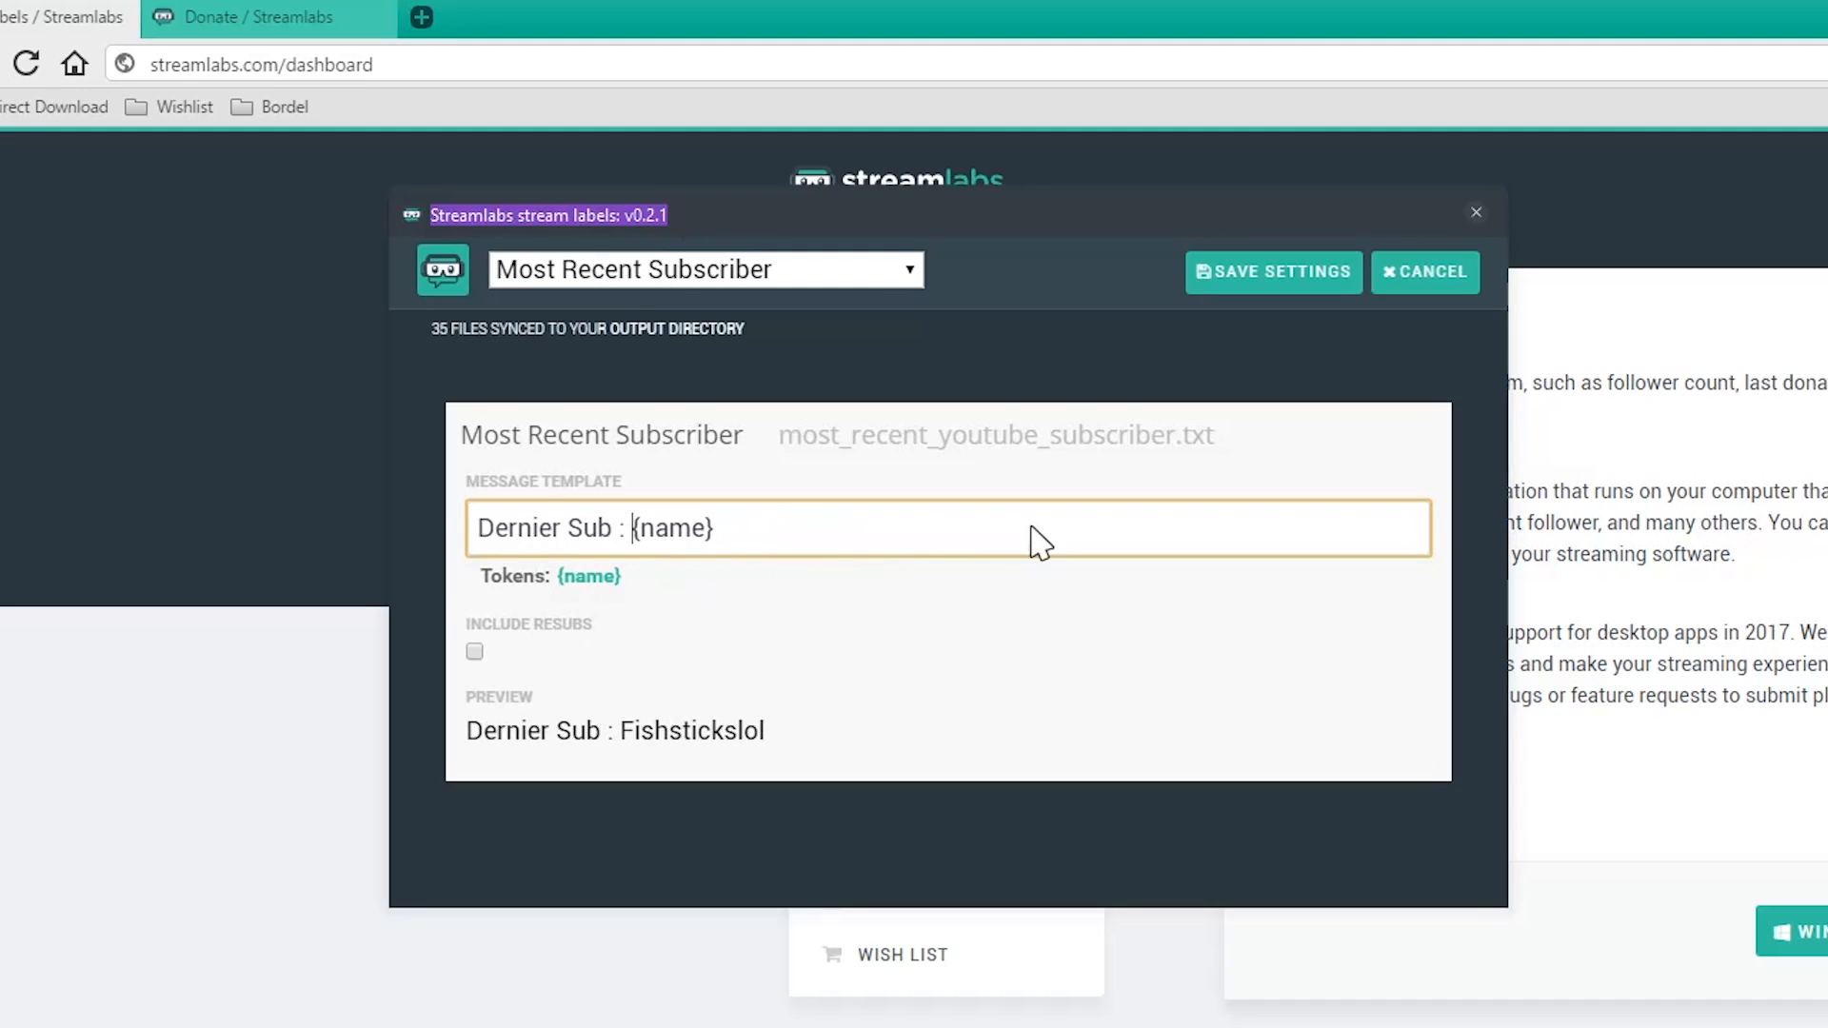
pyautogui.click(1273, 281)
# Look through the other label types, save the Most Recent Subscriber settings again and return to the recent events view.
pyautogui.click(828, 274)
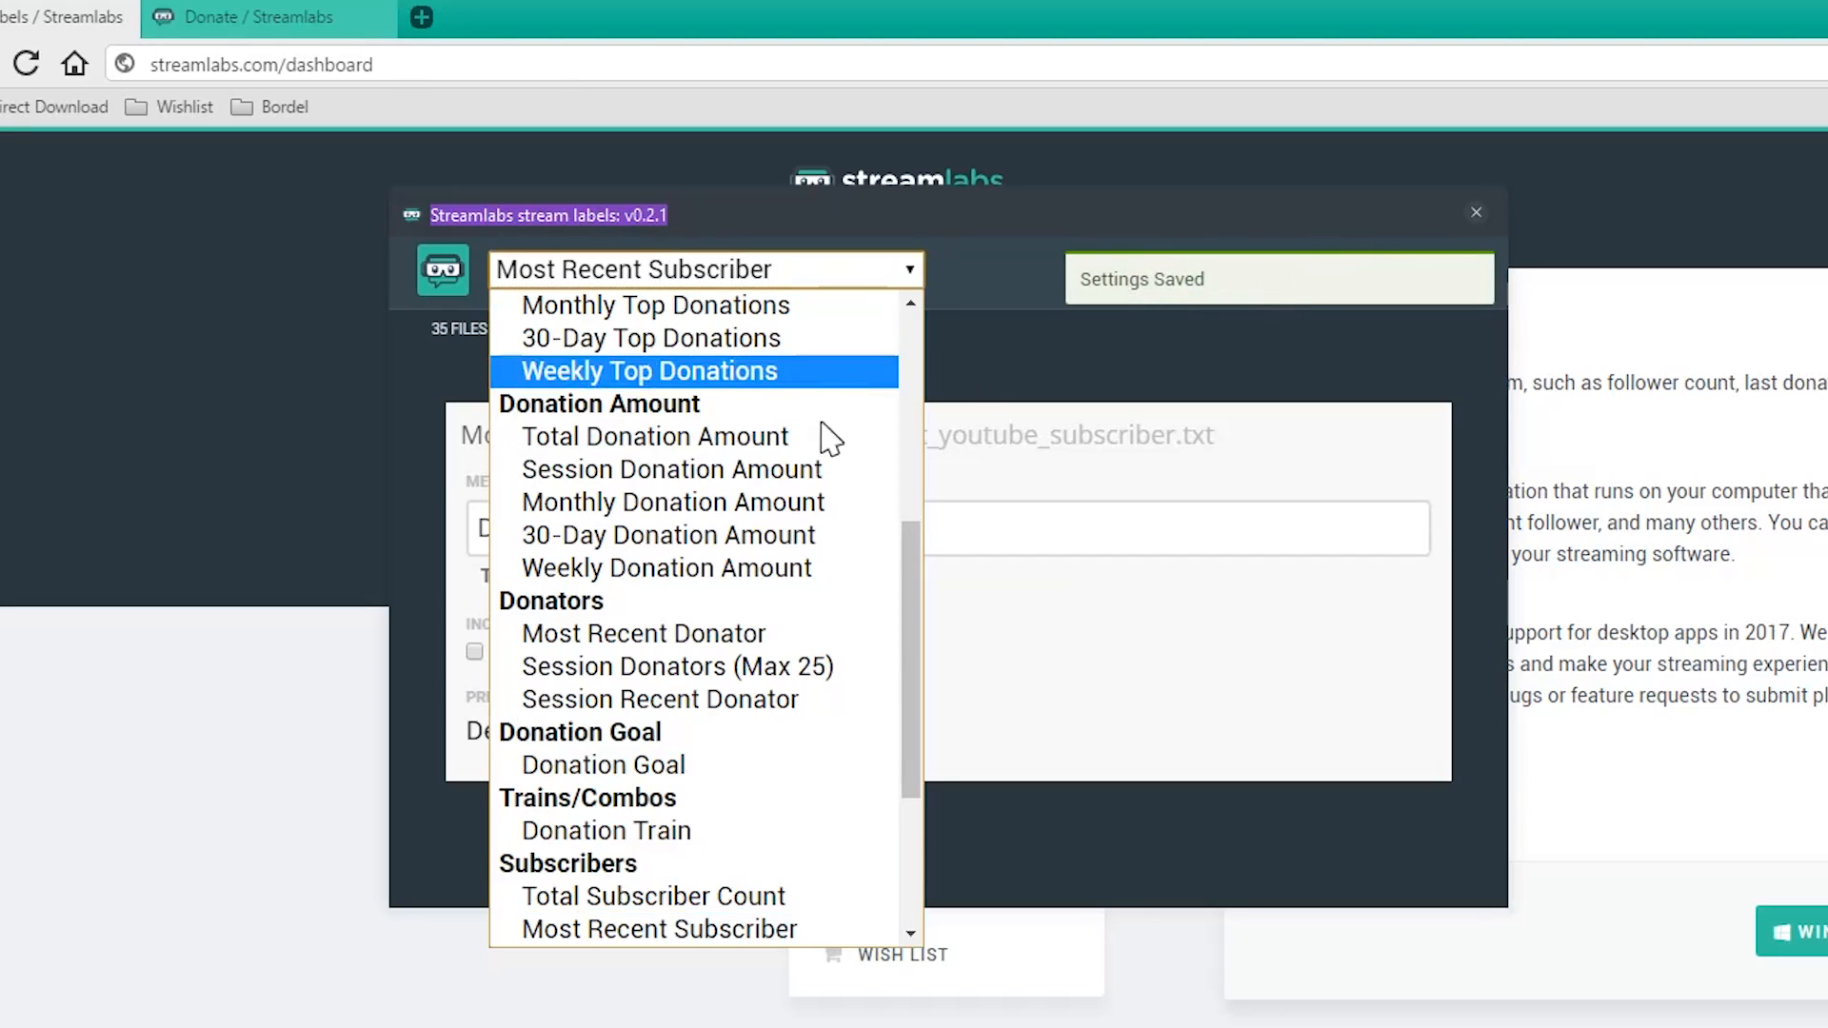
pyautogui.scroll(5, 762, 857)
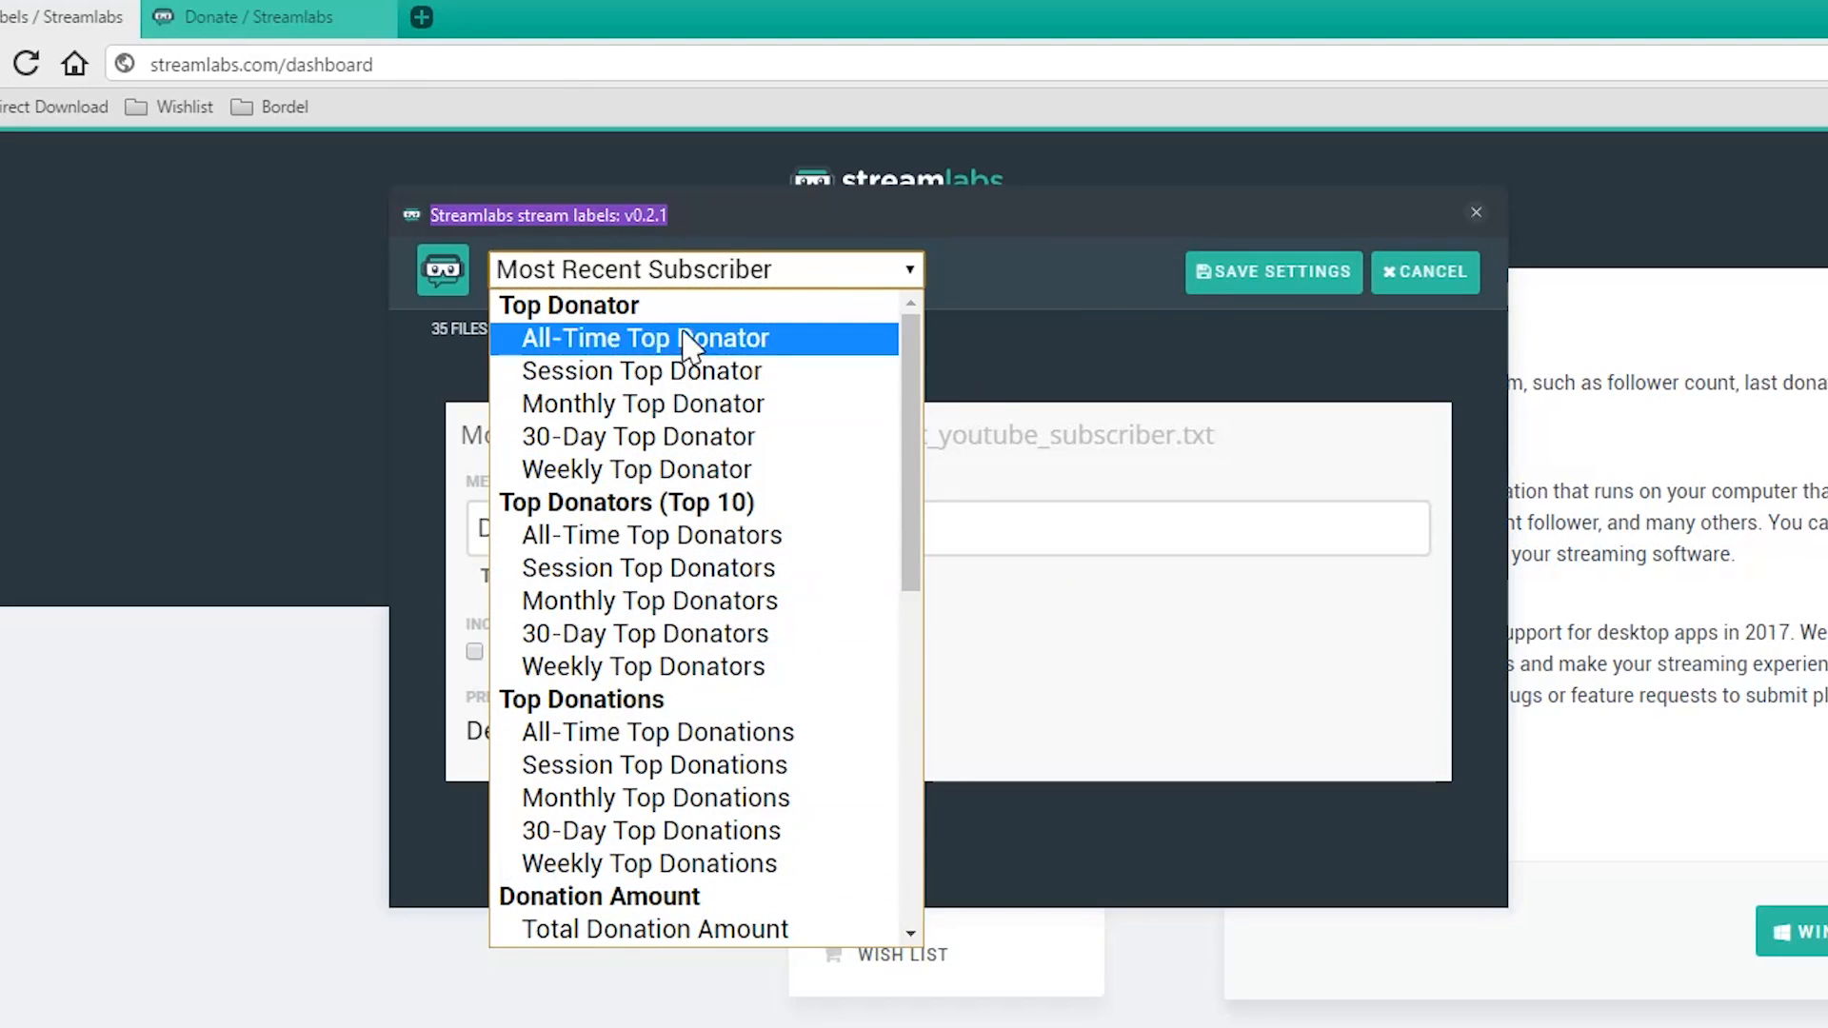
pyautogui.click(726, 276)
pyautogui.click(1257, 286)
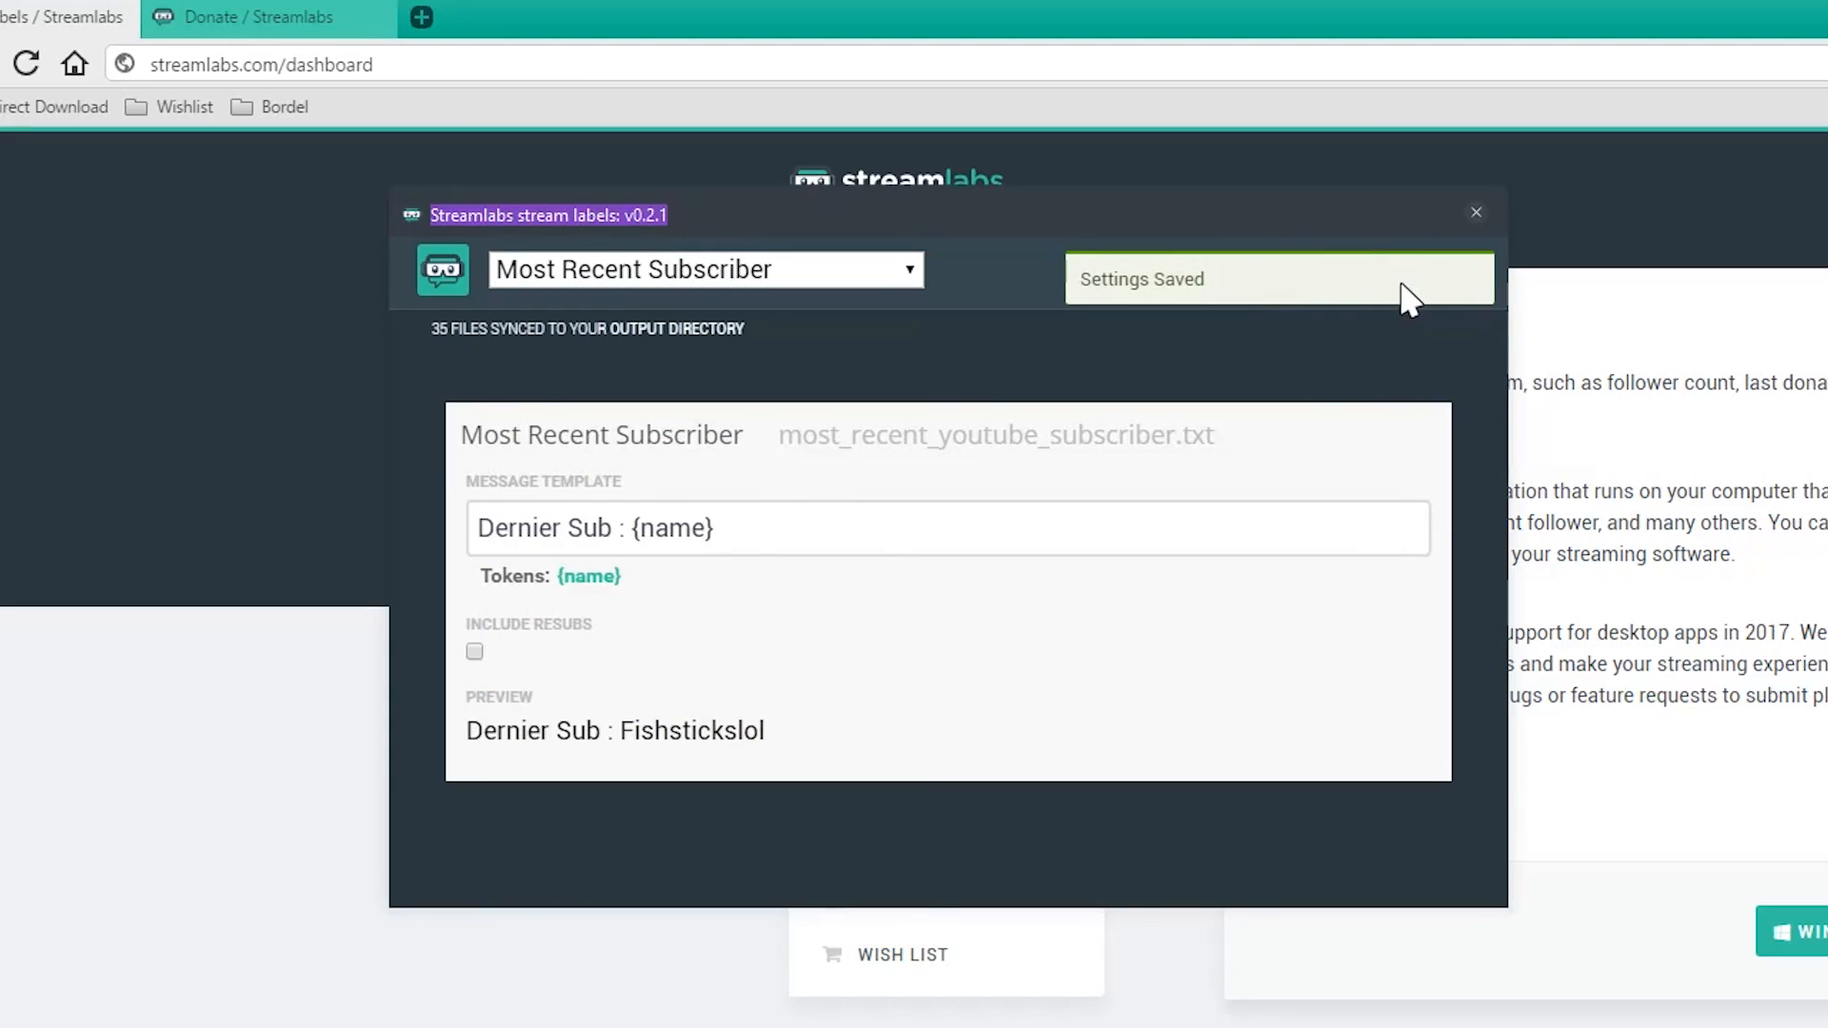
pyautogui.click(1420, 286)
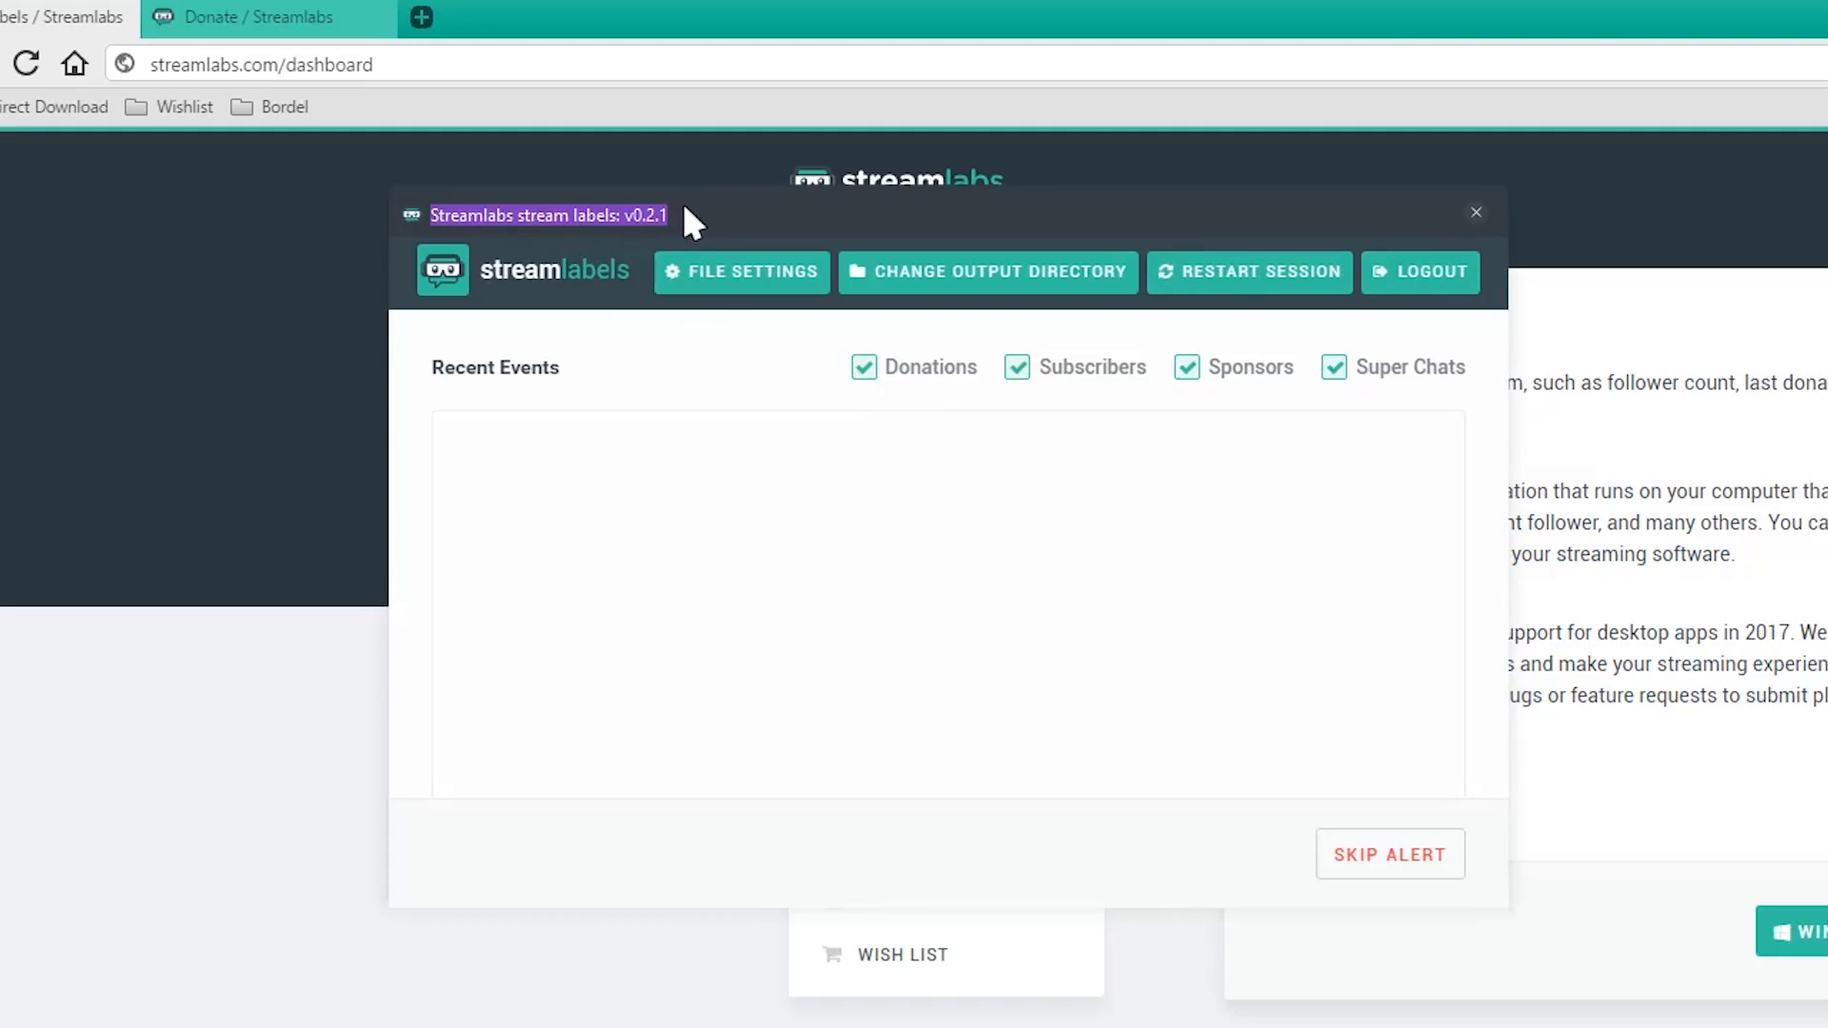
pyautogui.moveTo(706, 215); pyautogui.dragTo(698, 218)
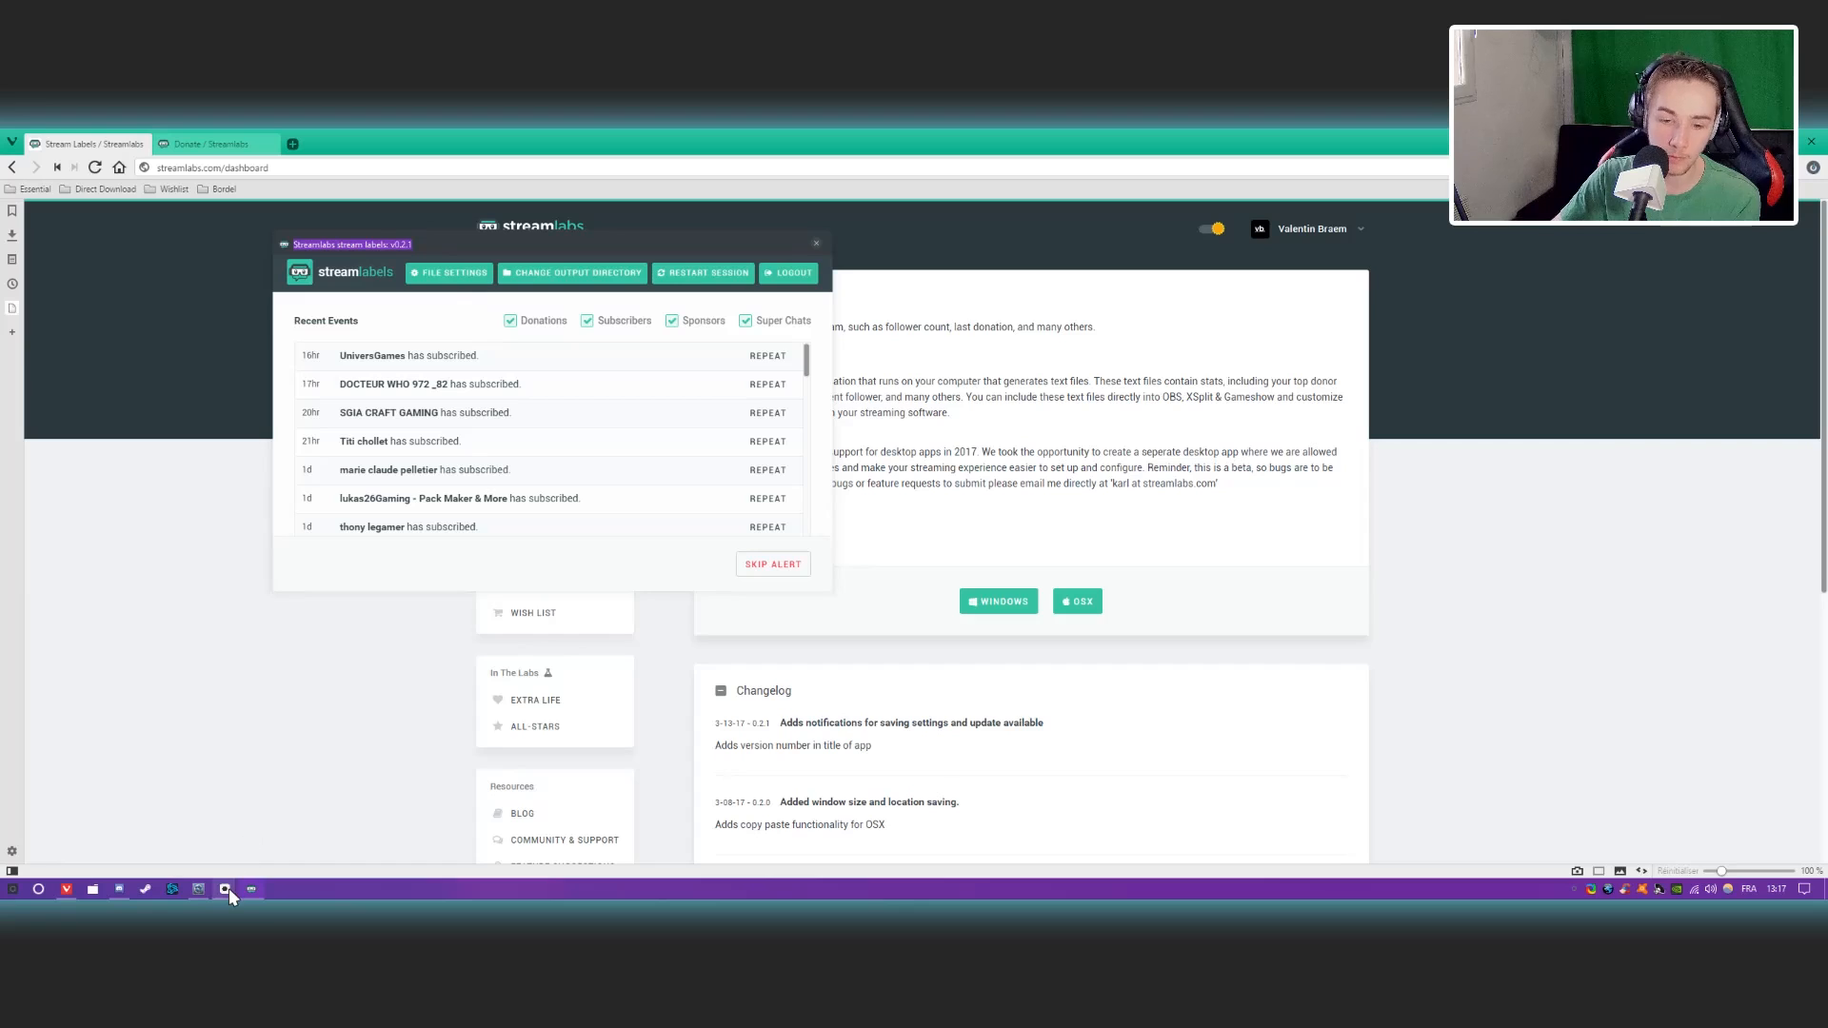
# Switch to OBS Studio and add a new Texte (GDI+) source named "Dernier Sub" to the REC - 21:9 scene.
pyautogui.moveTo(227, 895)
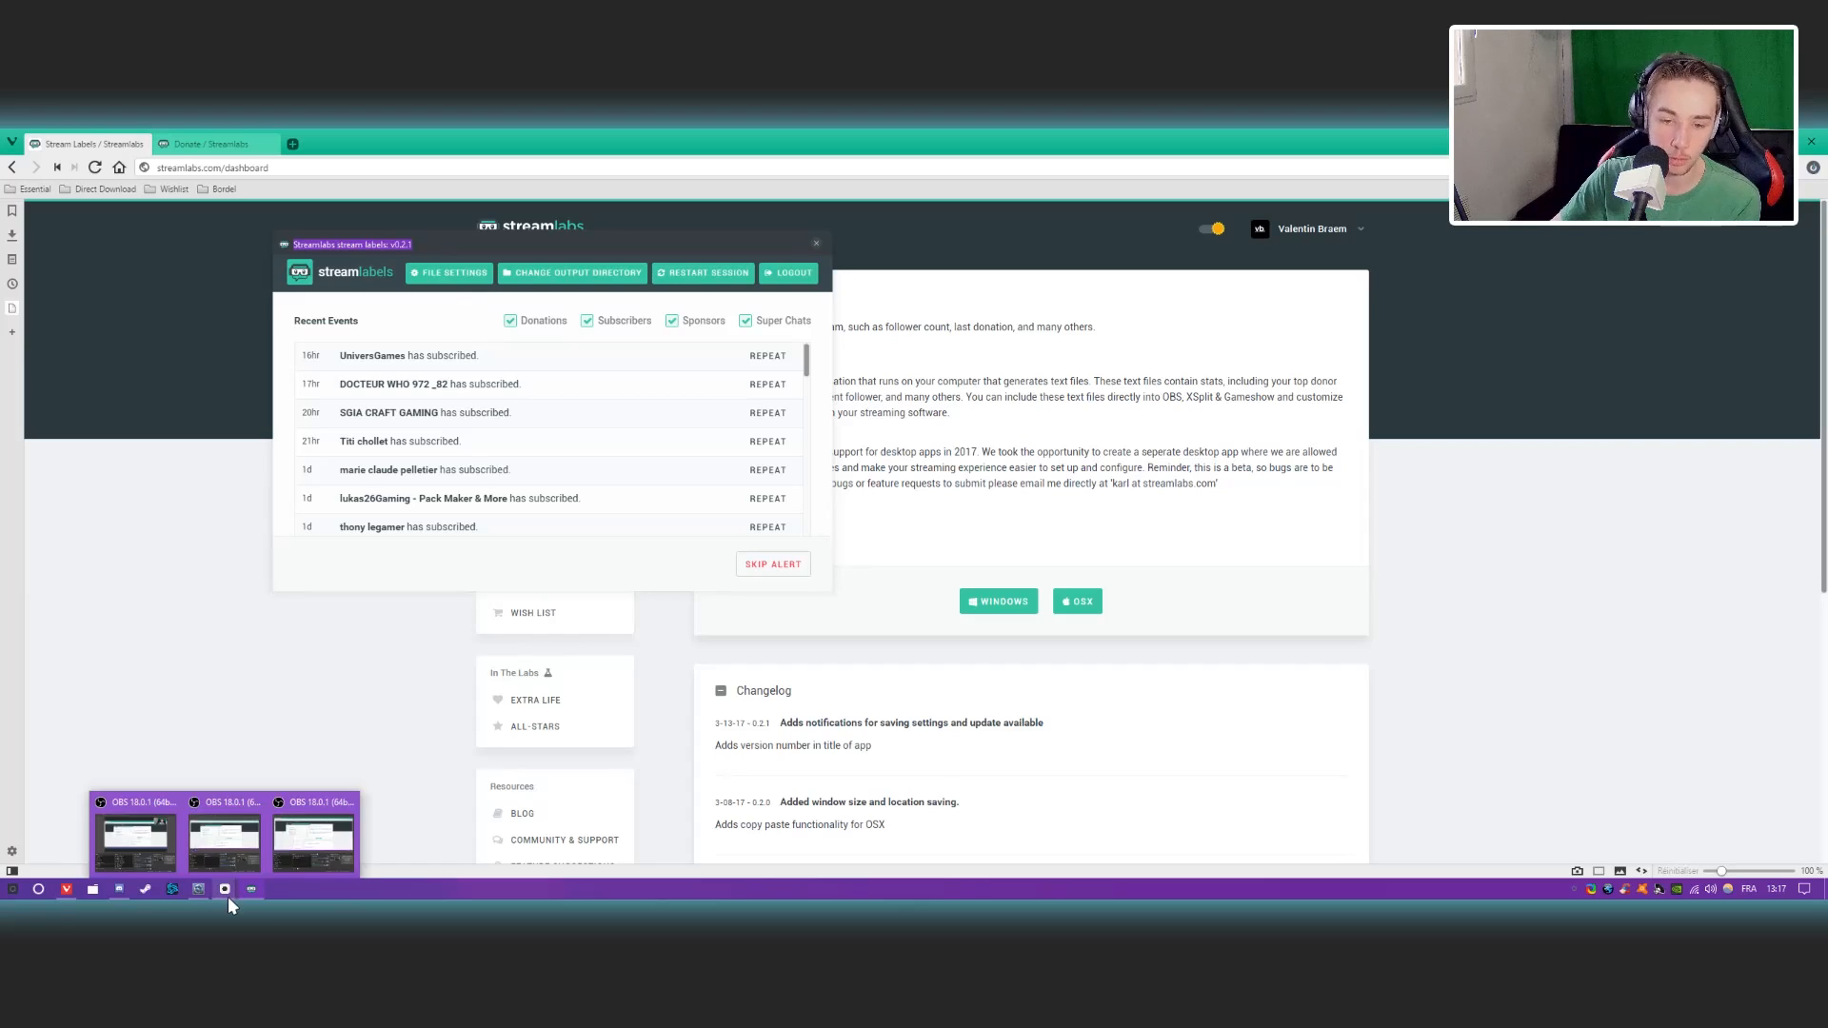
pyautogui.click(318, 855)
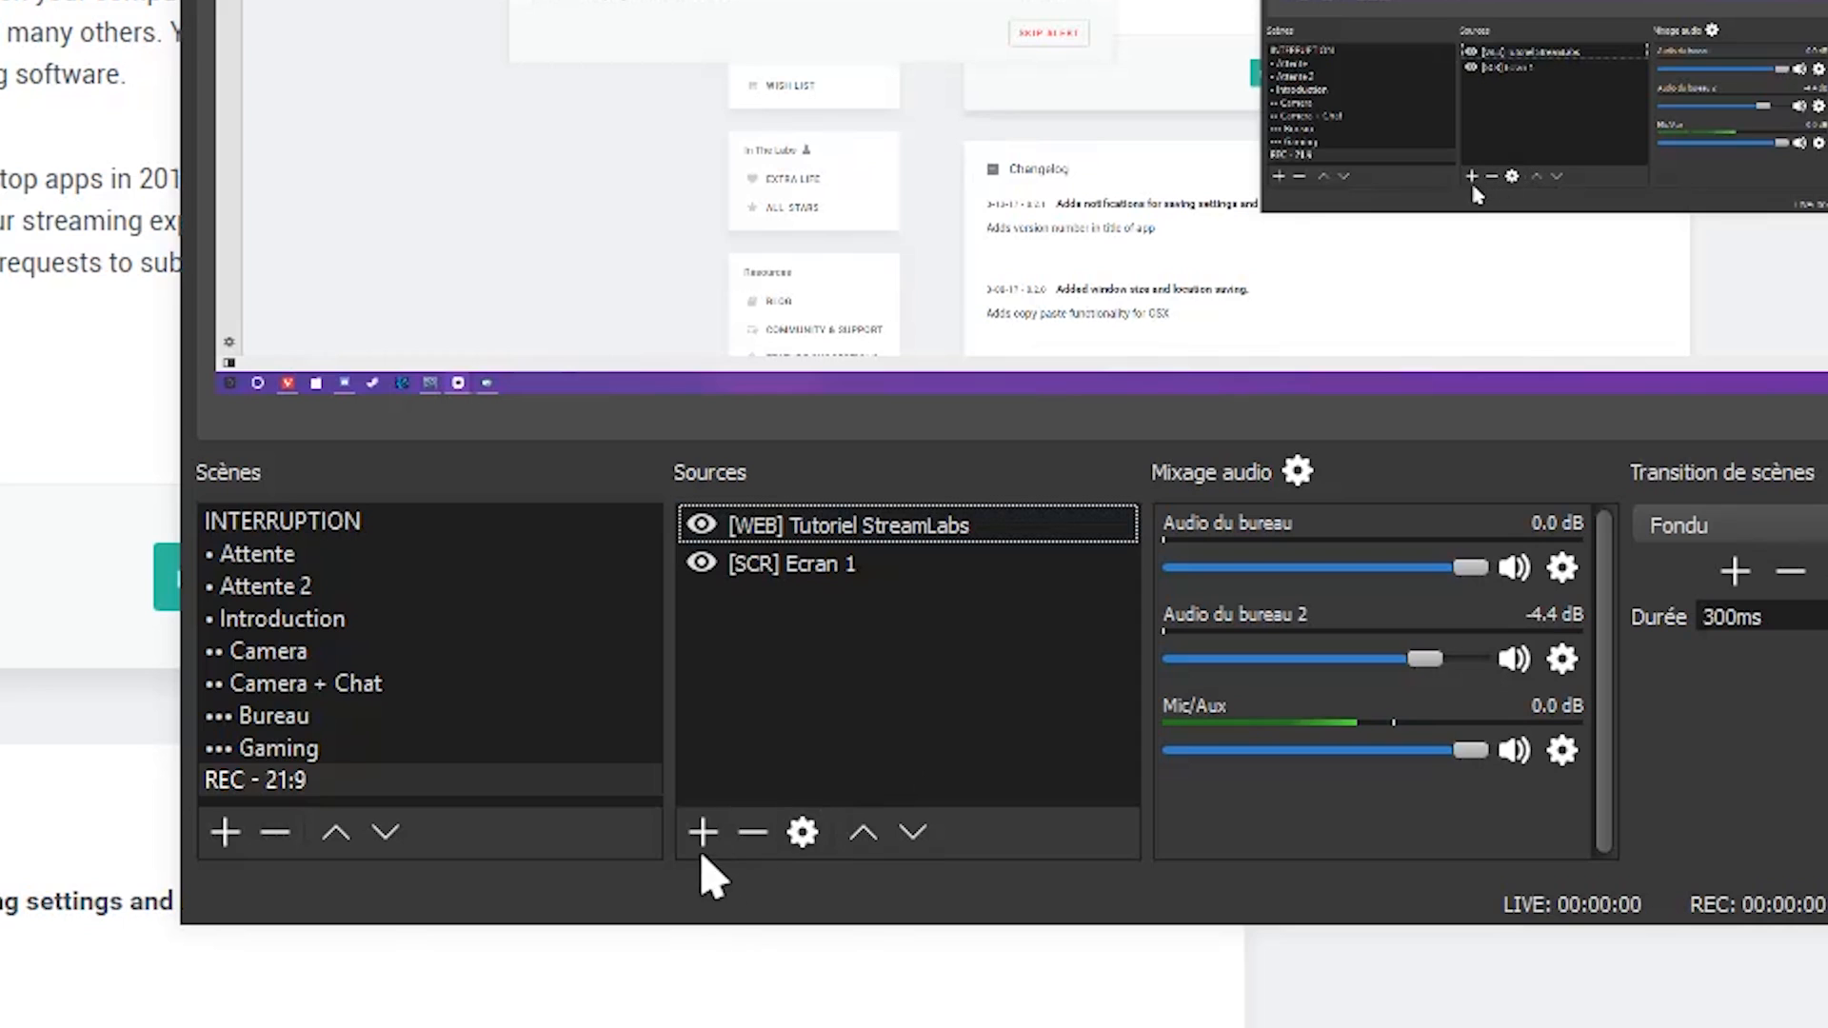
pyautogui.click(703, 836)
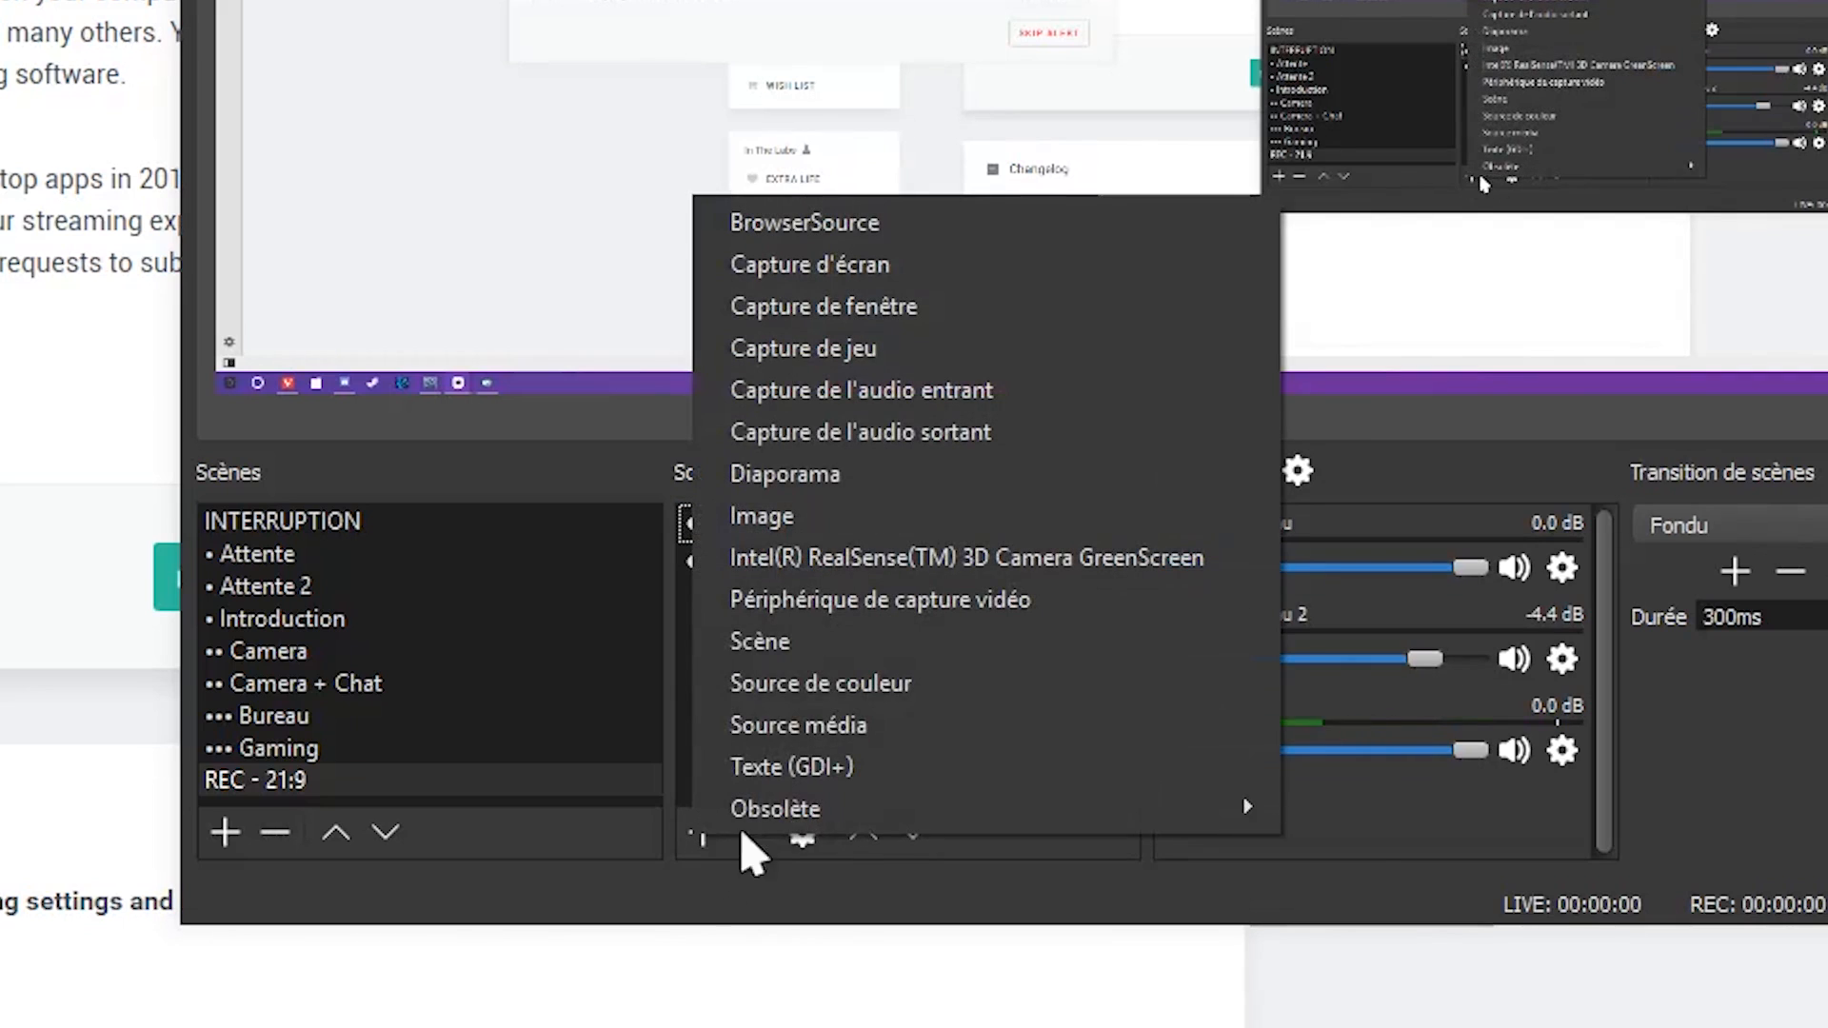
pyautogui.click(890, 768)
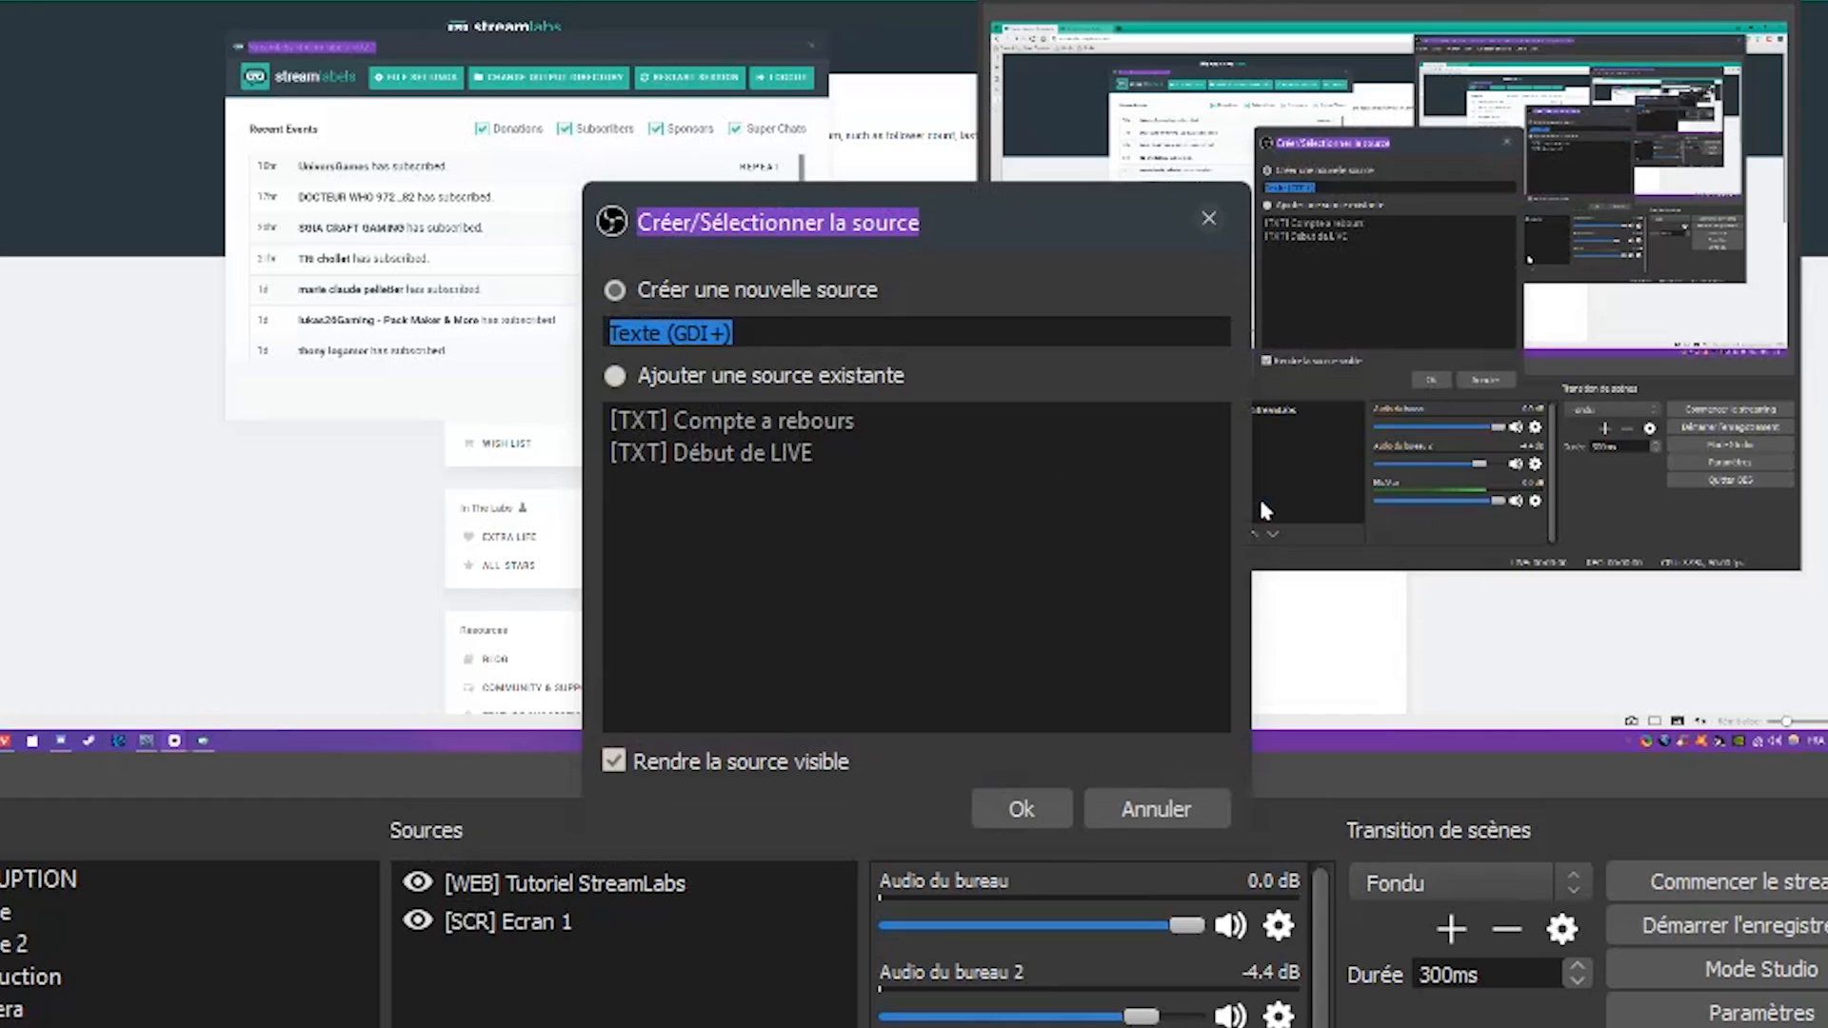
pyautogui.press('BackSpace')
pyautogui.write('Derni')
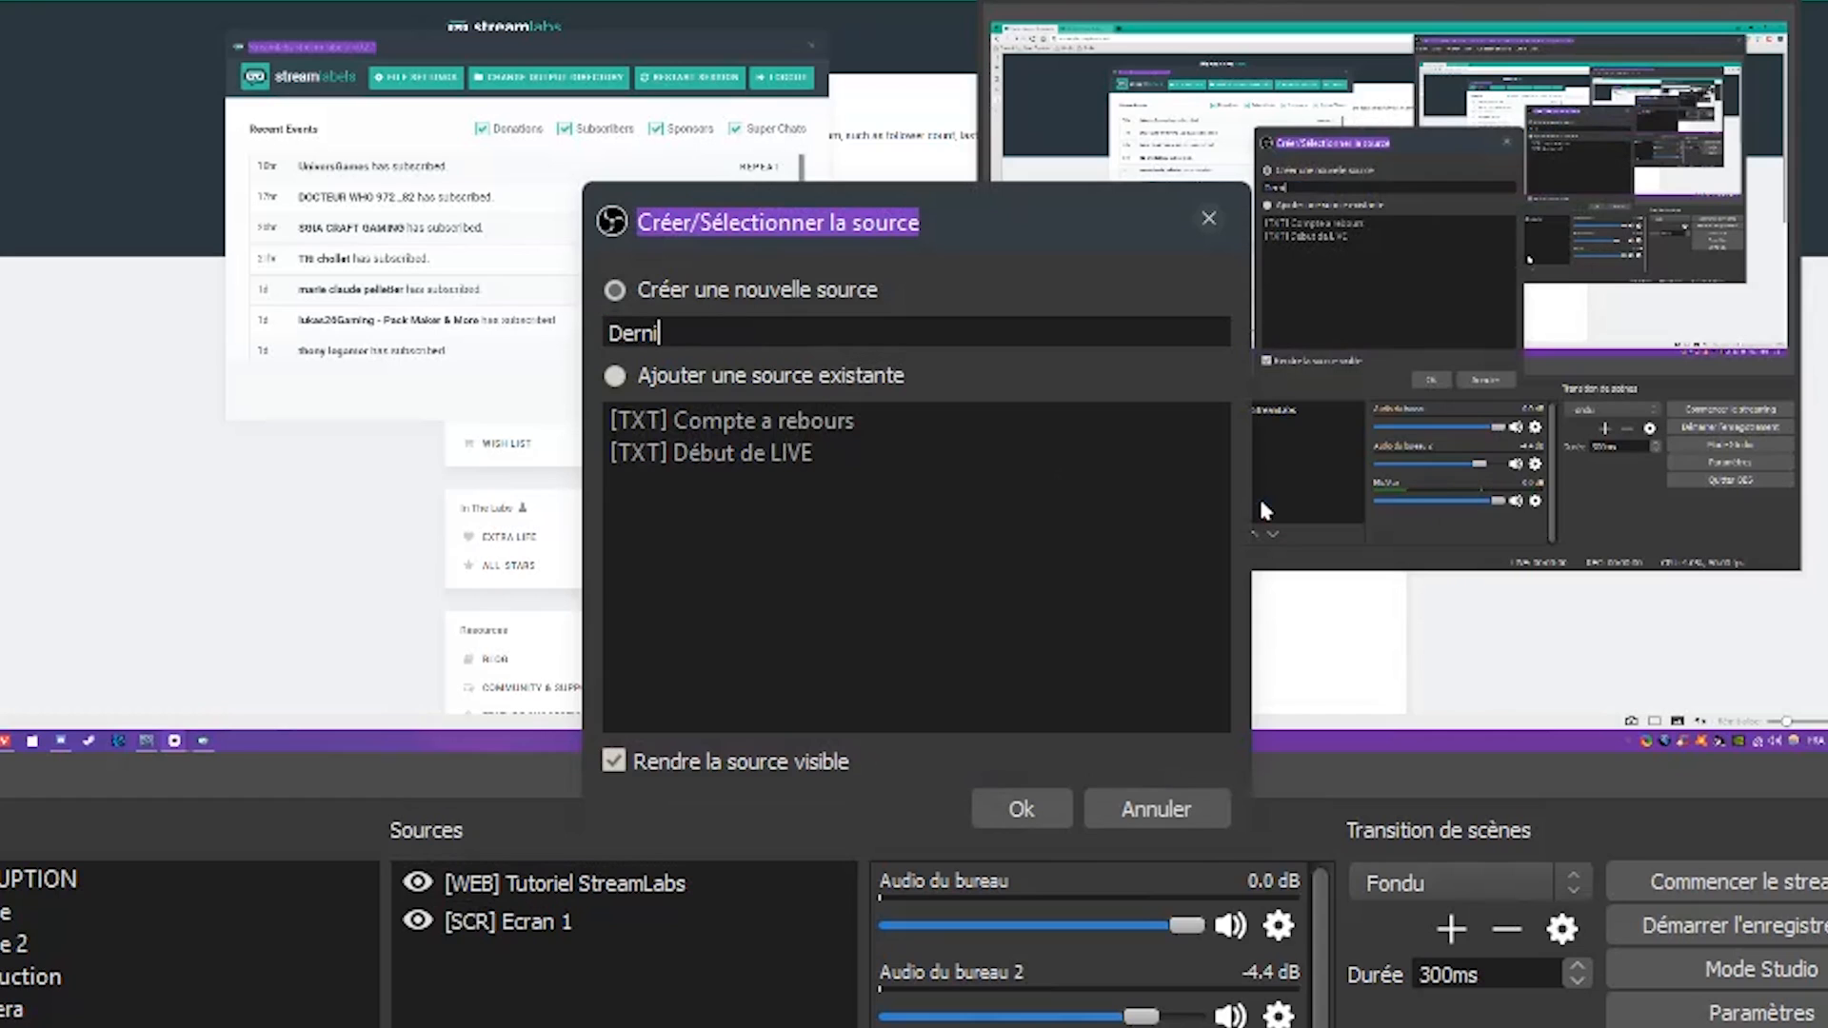
pyautogui.write('er Sub')
pyautogui.press('Return')
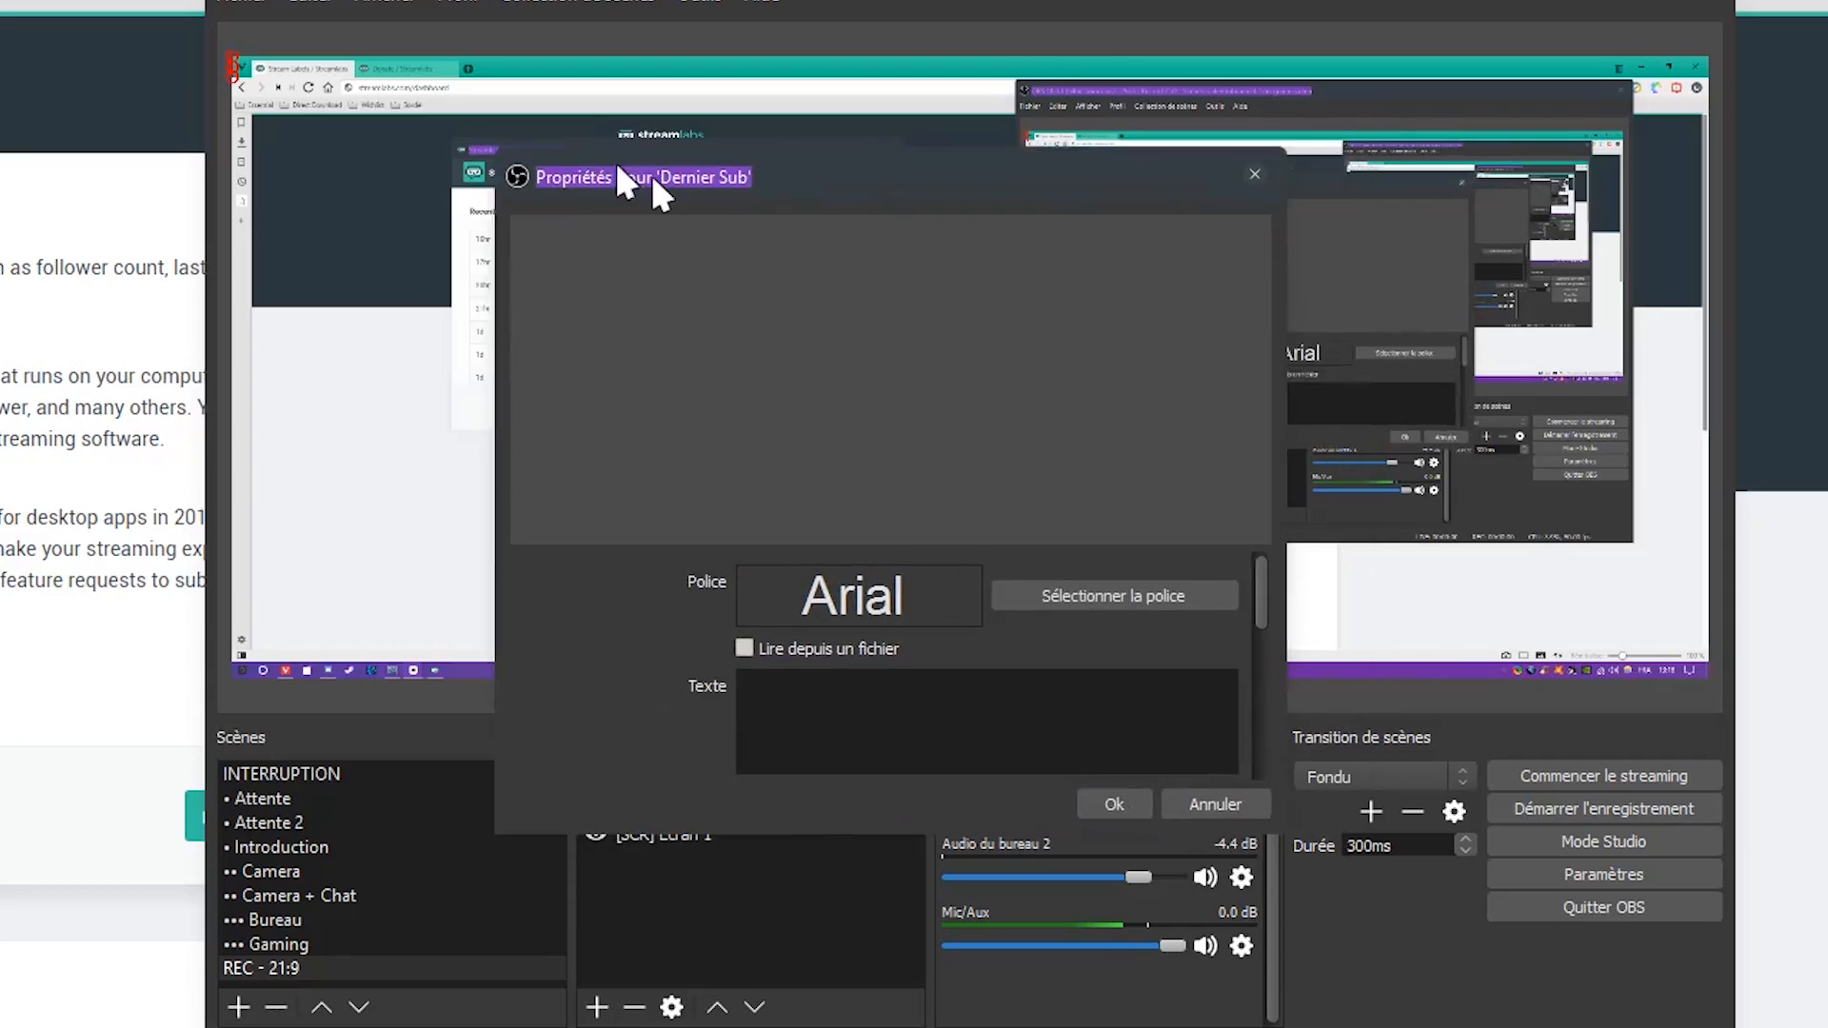
# Move and enlarge the "Dernier Sub" properties window and enable reading the text from a file.
pyautogui.moveTo(652, 179); pyautogui.dragTo(397, 11)
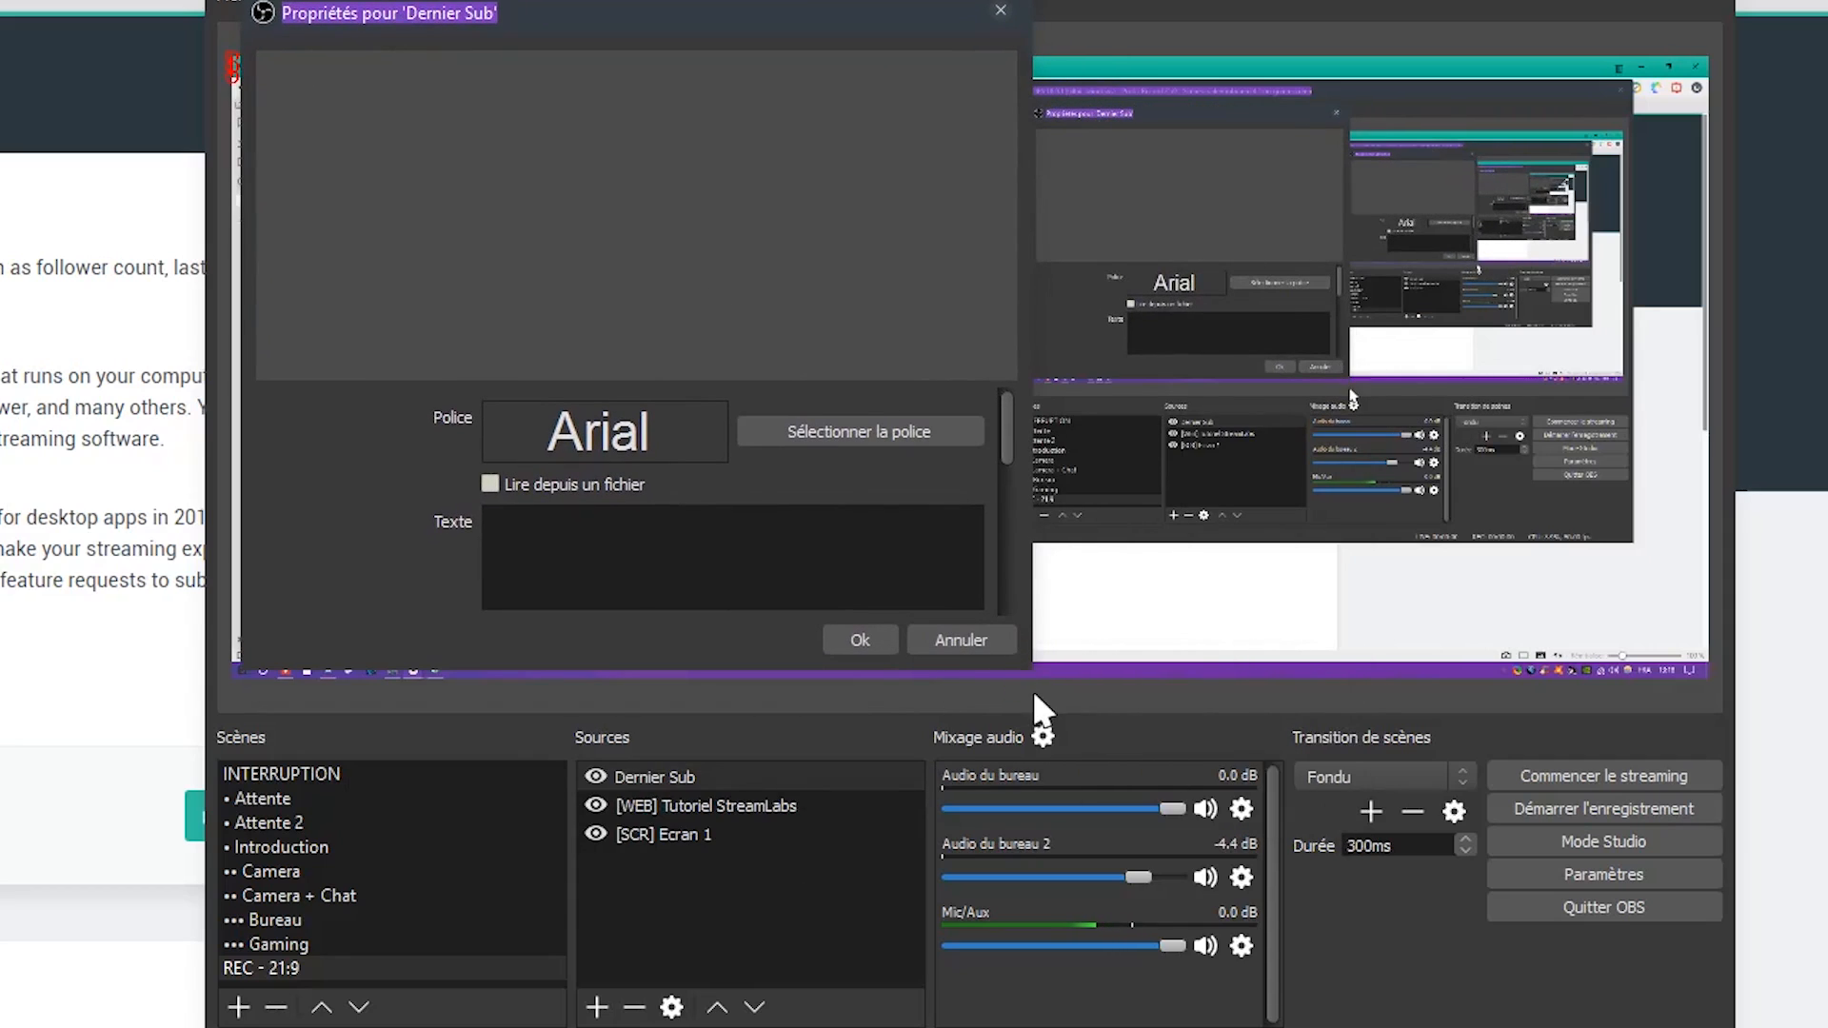
pyautogui.moveTo(1034, 693); pyautogui.dragTo(1636, 1027)
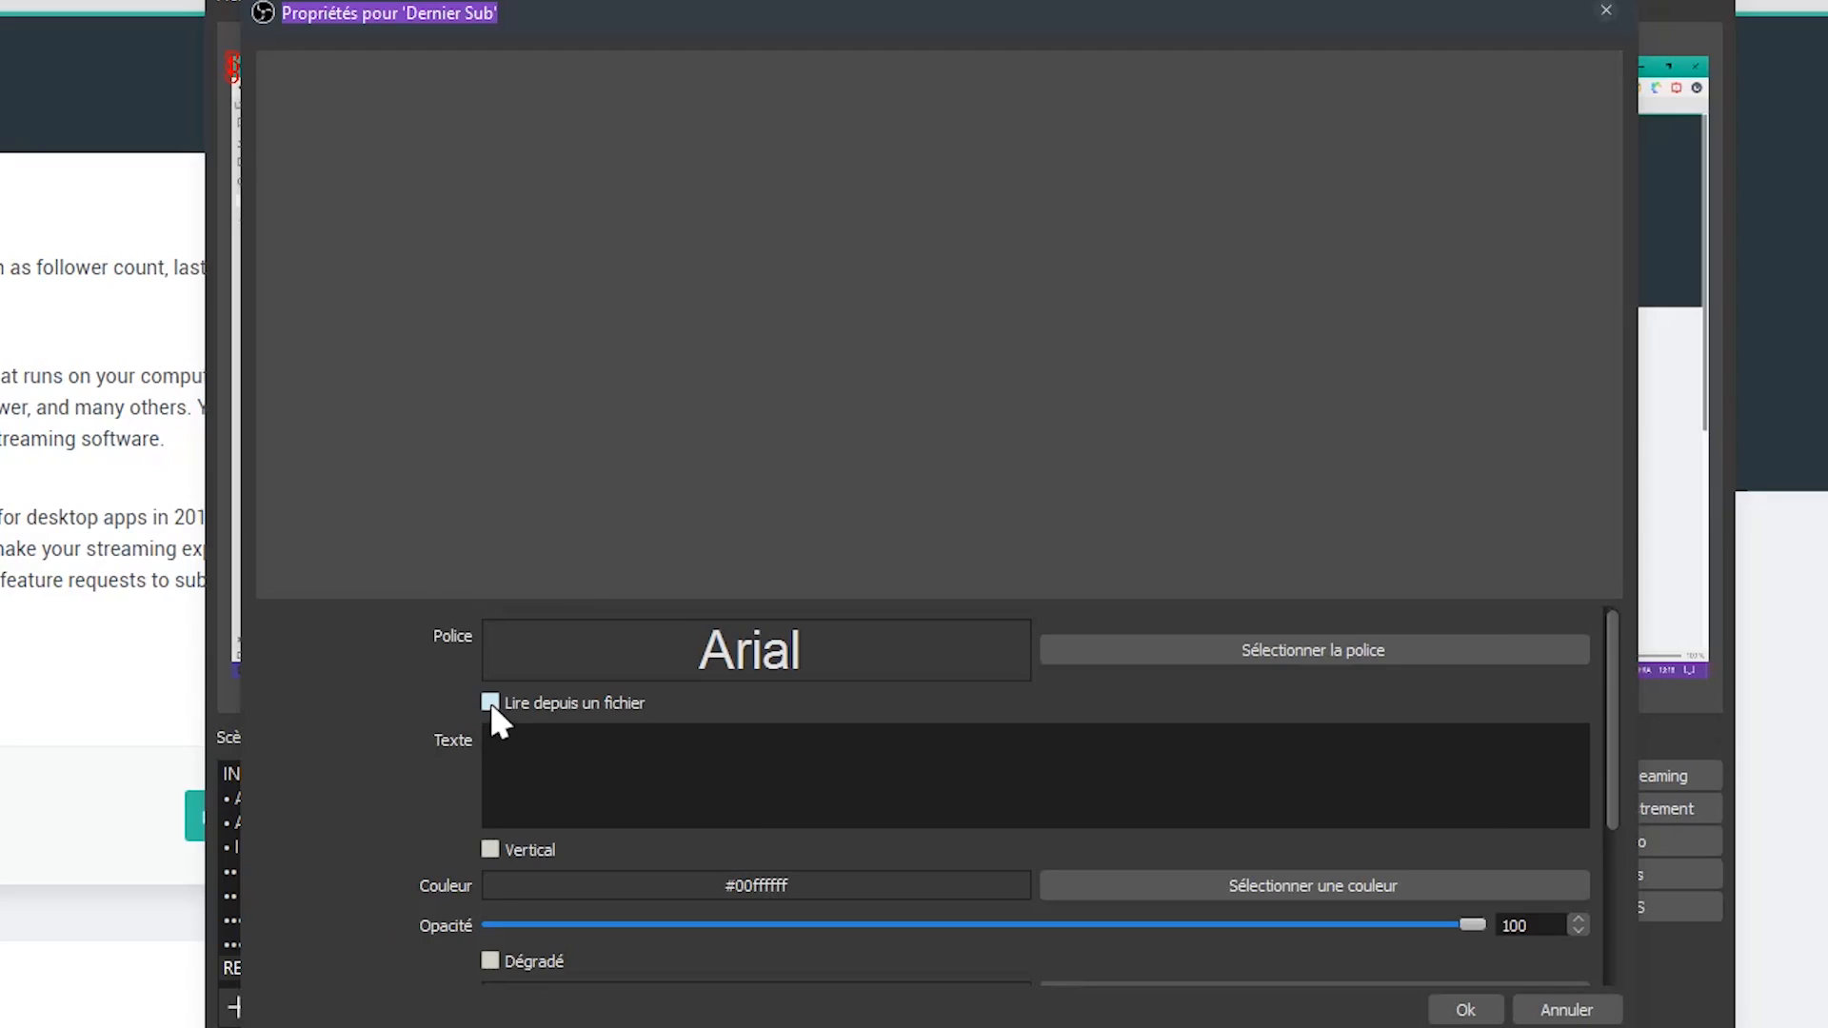
pyautogui.click(1112, 544)
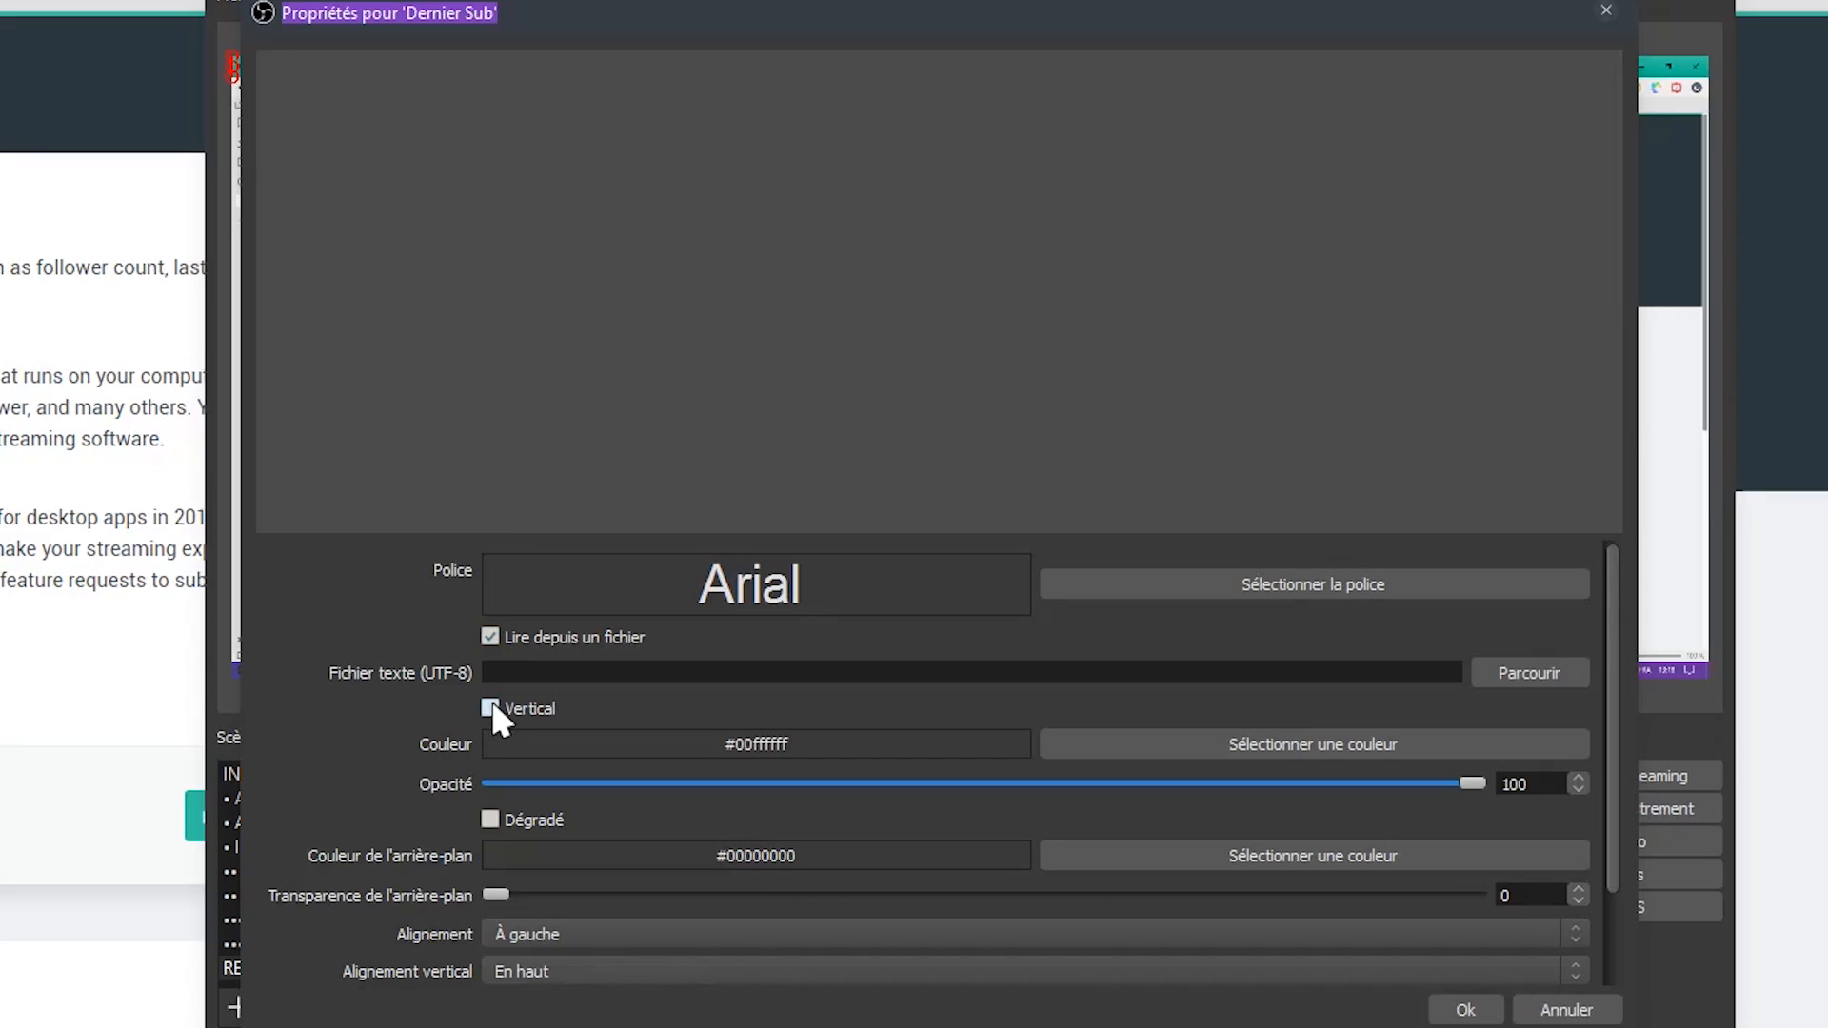
# Browse for the "Dernier Sub" source's text file and open the StreamLabs folder inside Livestream V3.
pyautogui.click(1527, 669)
pyautogui.moveTo(483, 56); pyautogui.dragTo(0, 0)
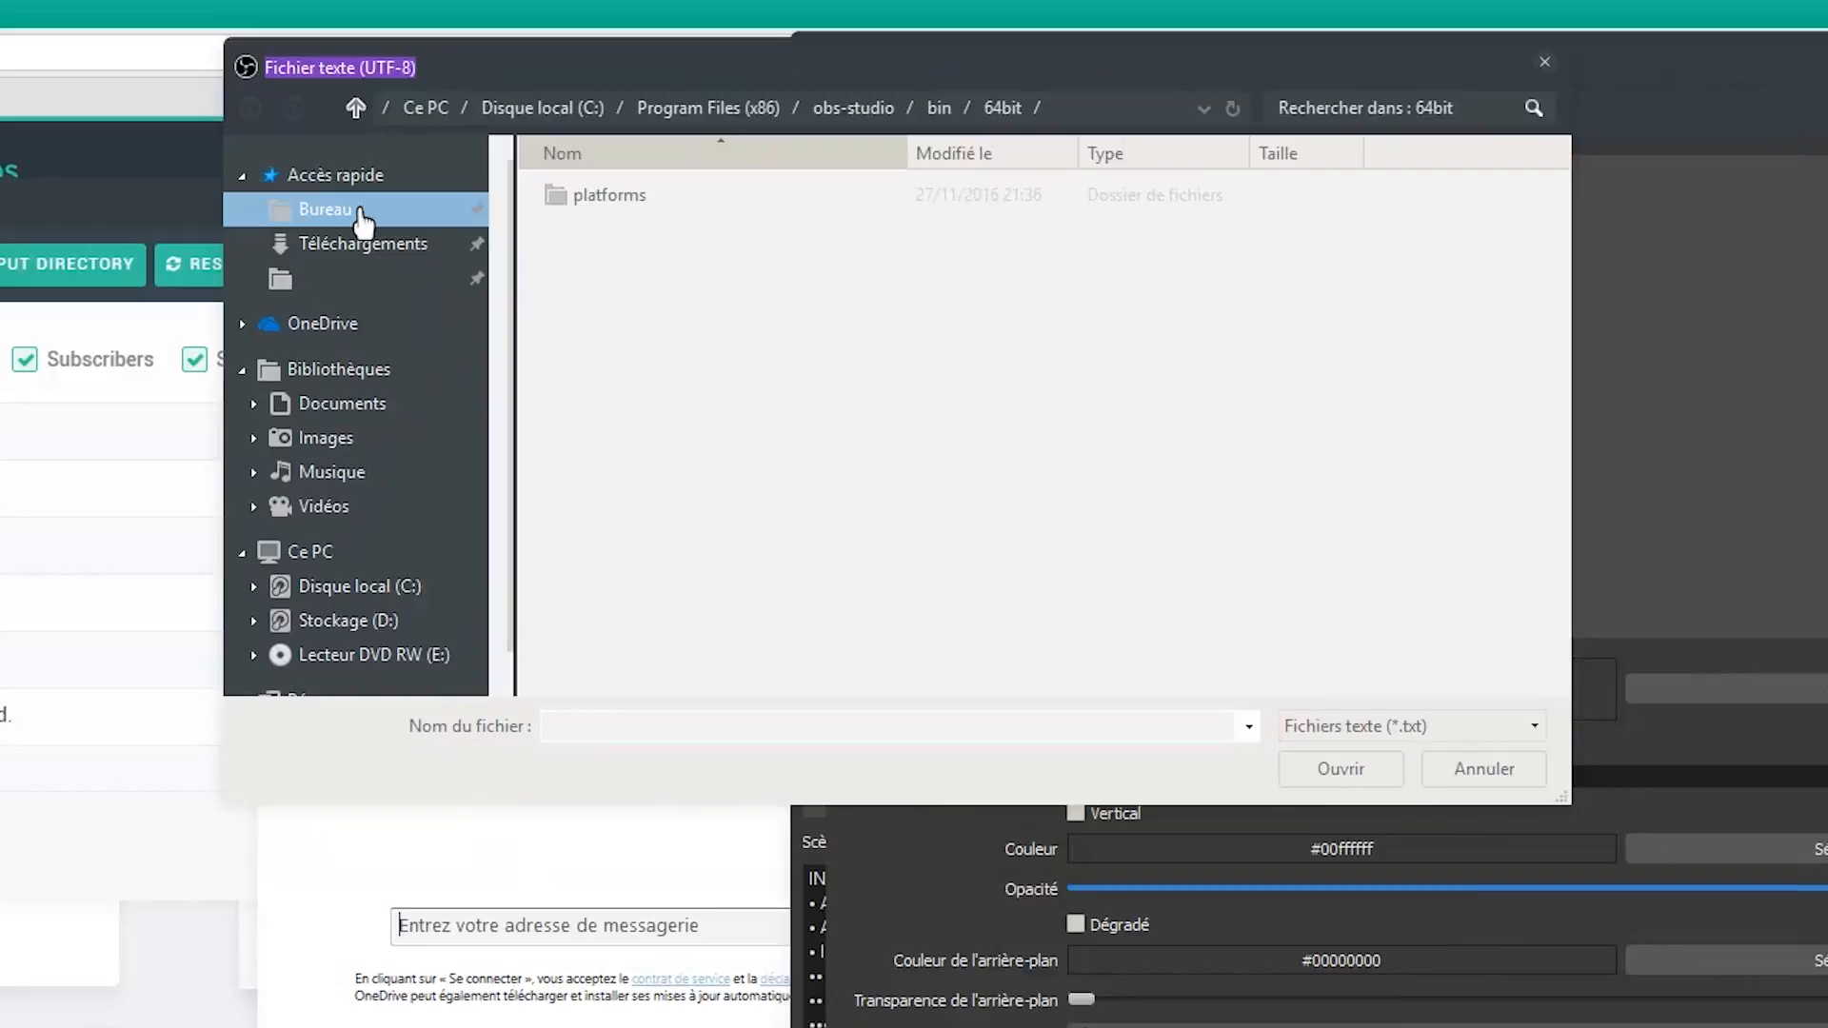
pyautogui.click(343, 210)
pyautogui.click(357, 281)
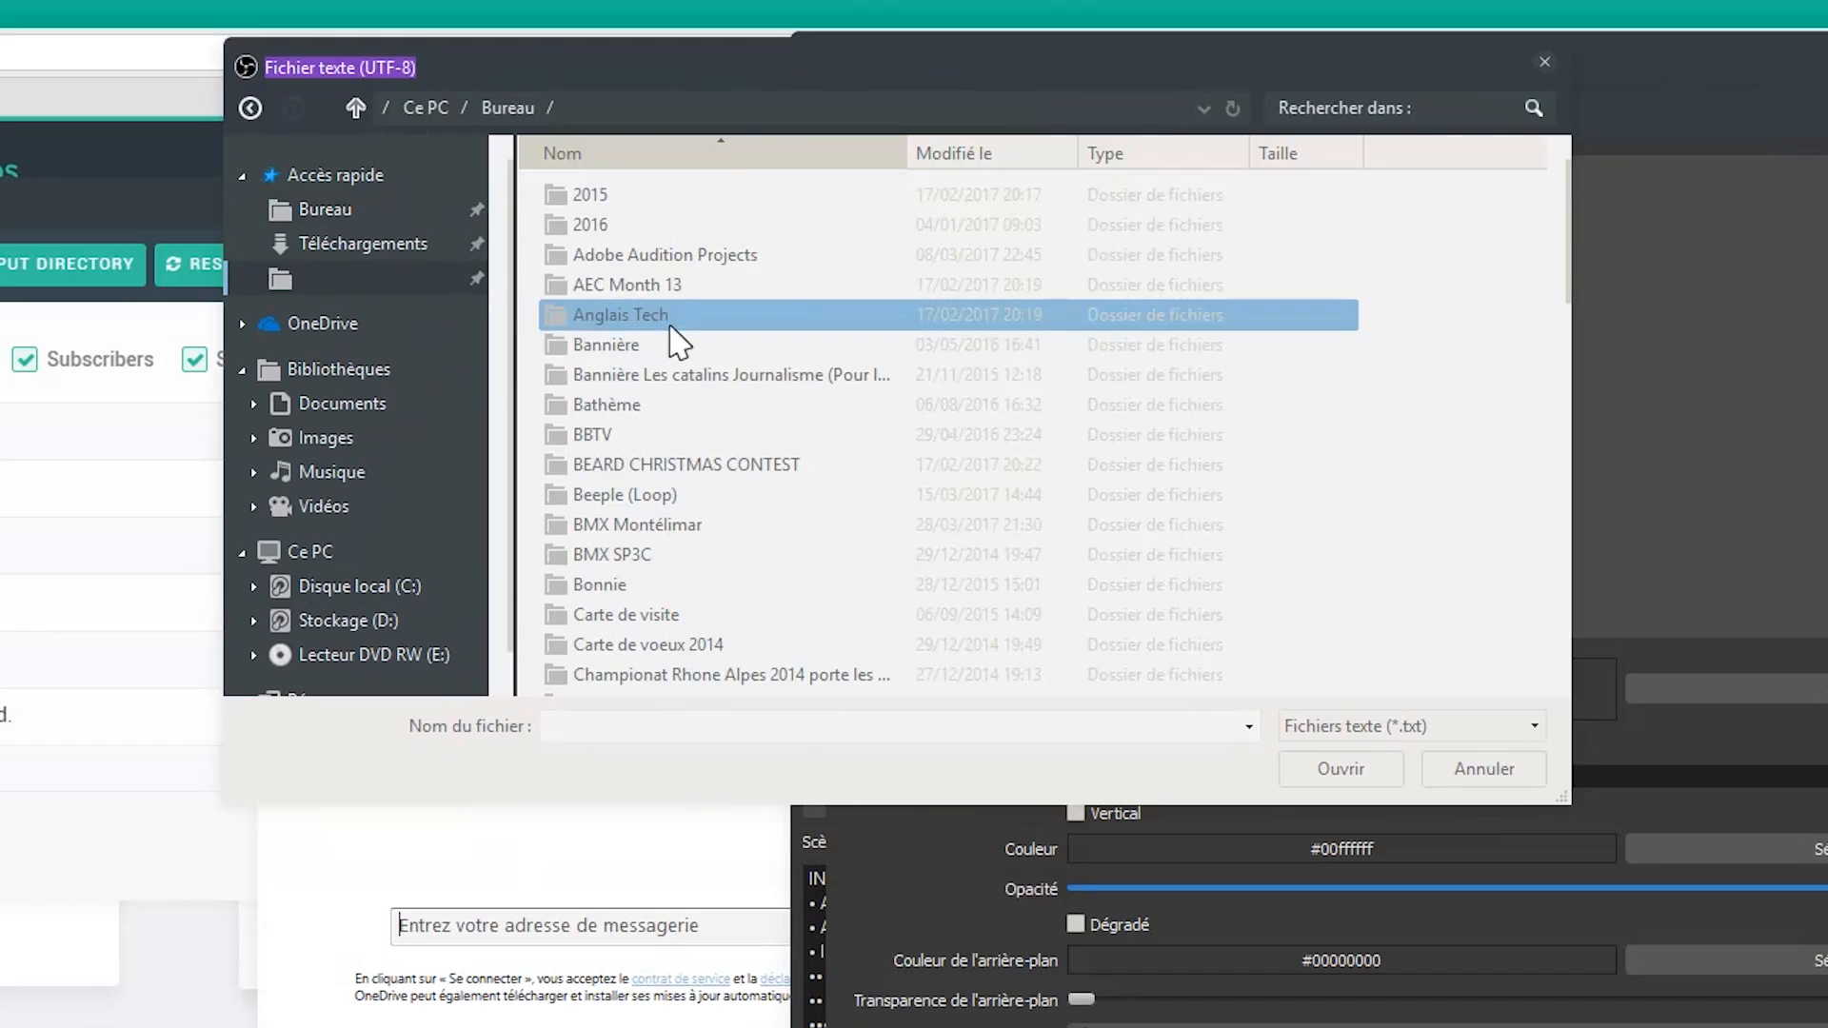
pyautogui.scroll(-20, 704, 495)
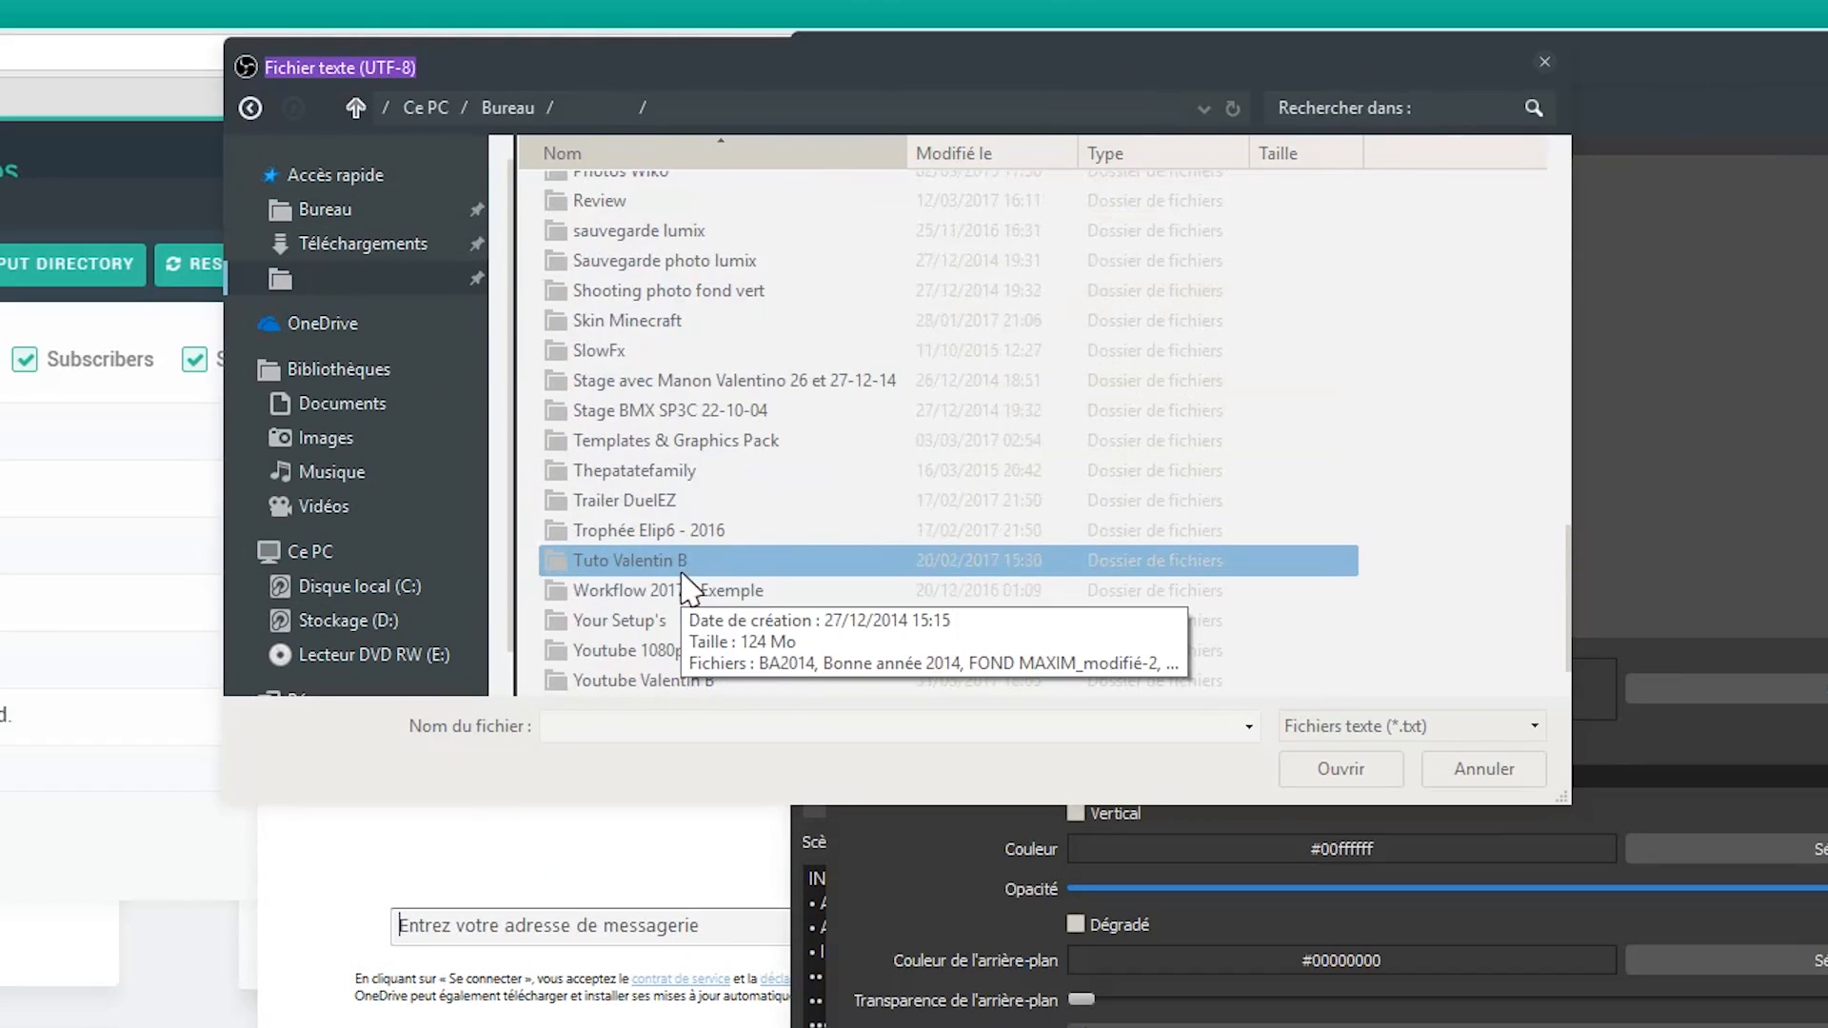
pyautogui.click(731, 682)
pyautogui.doubleClick(732, 682)
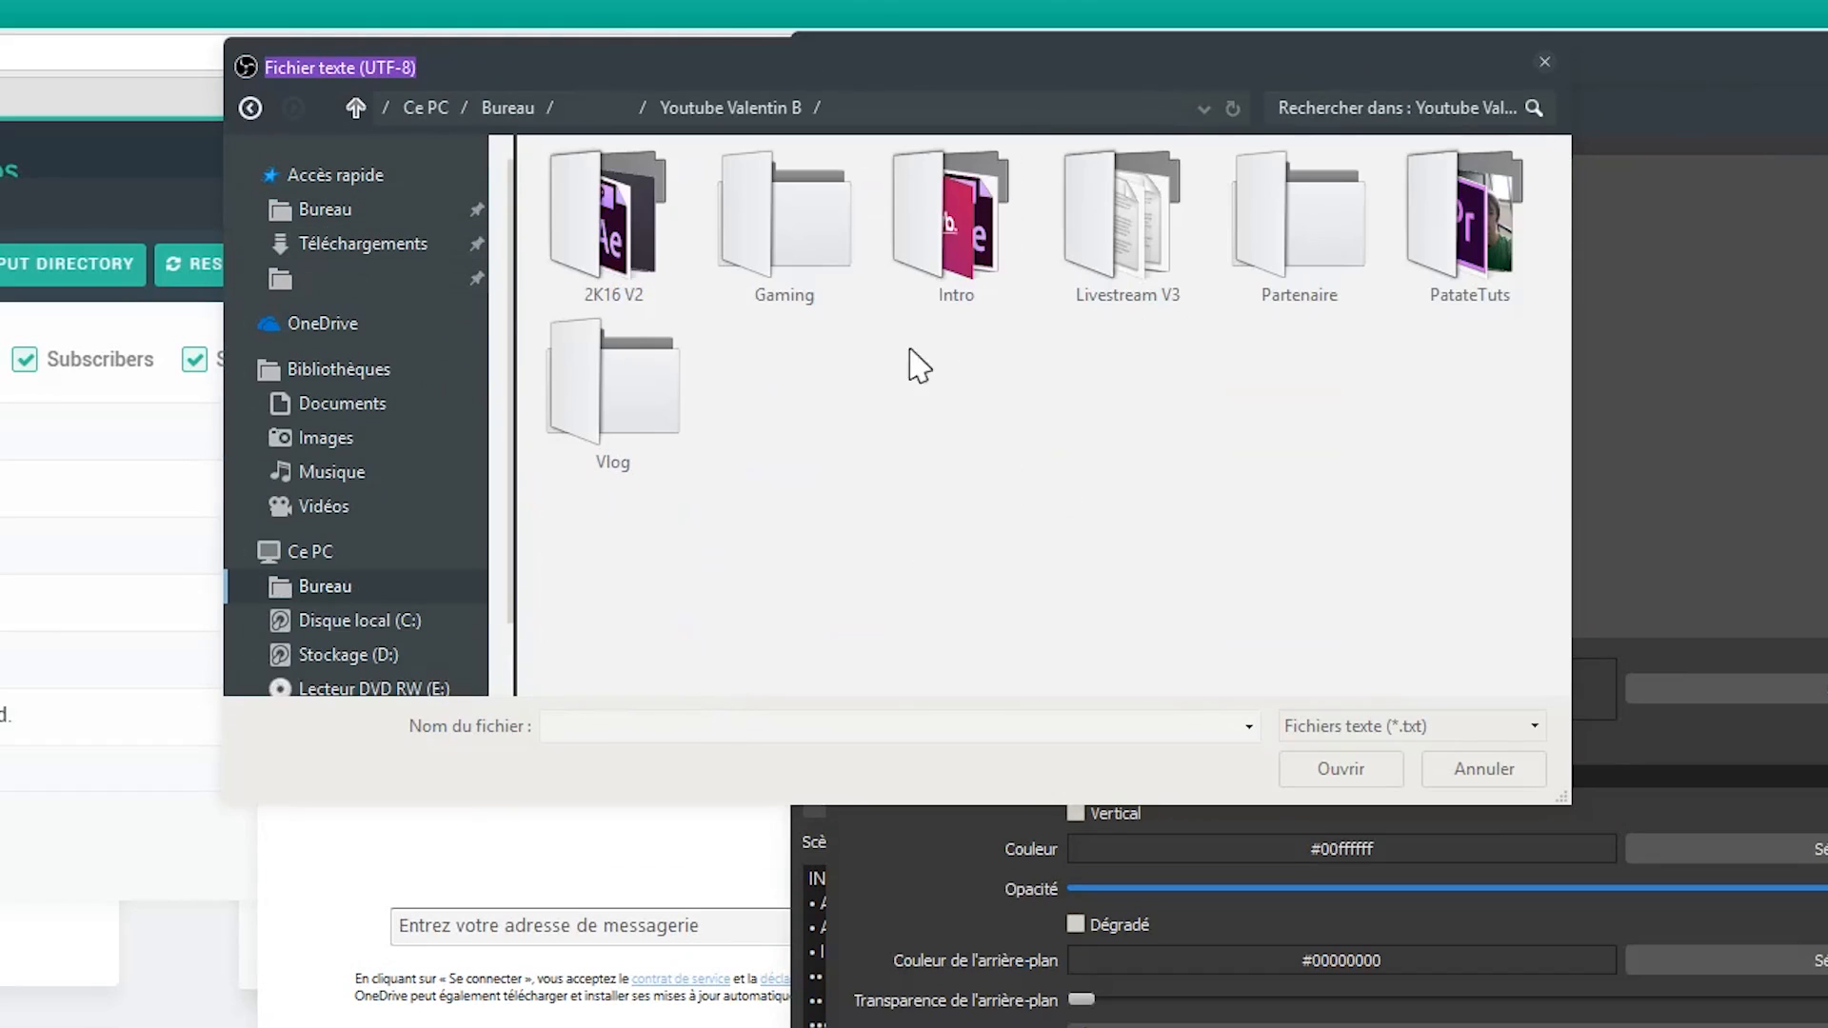
pyautogui.doubleClick(1122, 293)
pyautogui.doubleClick(767, 447)
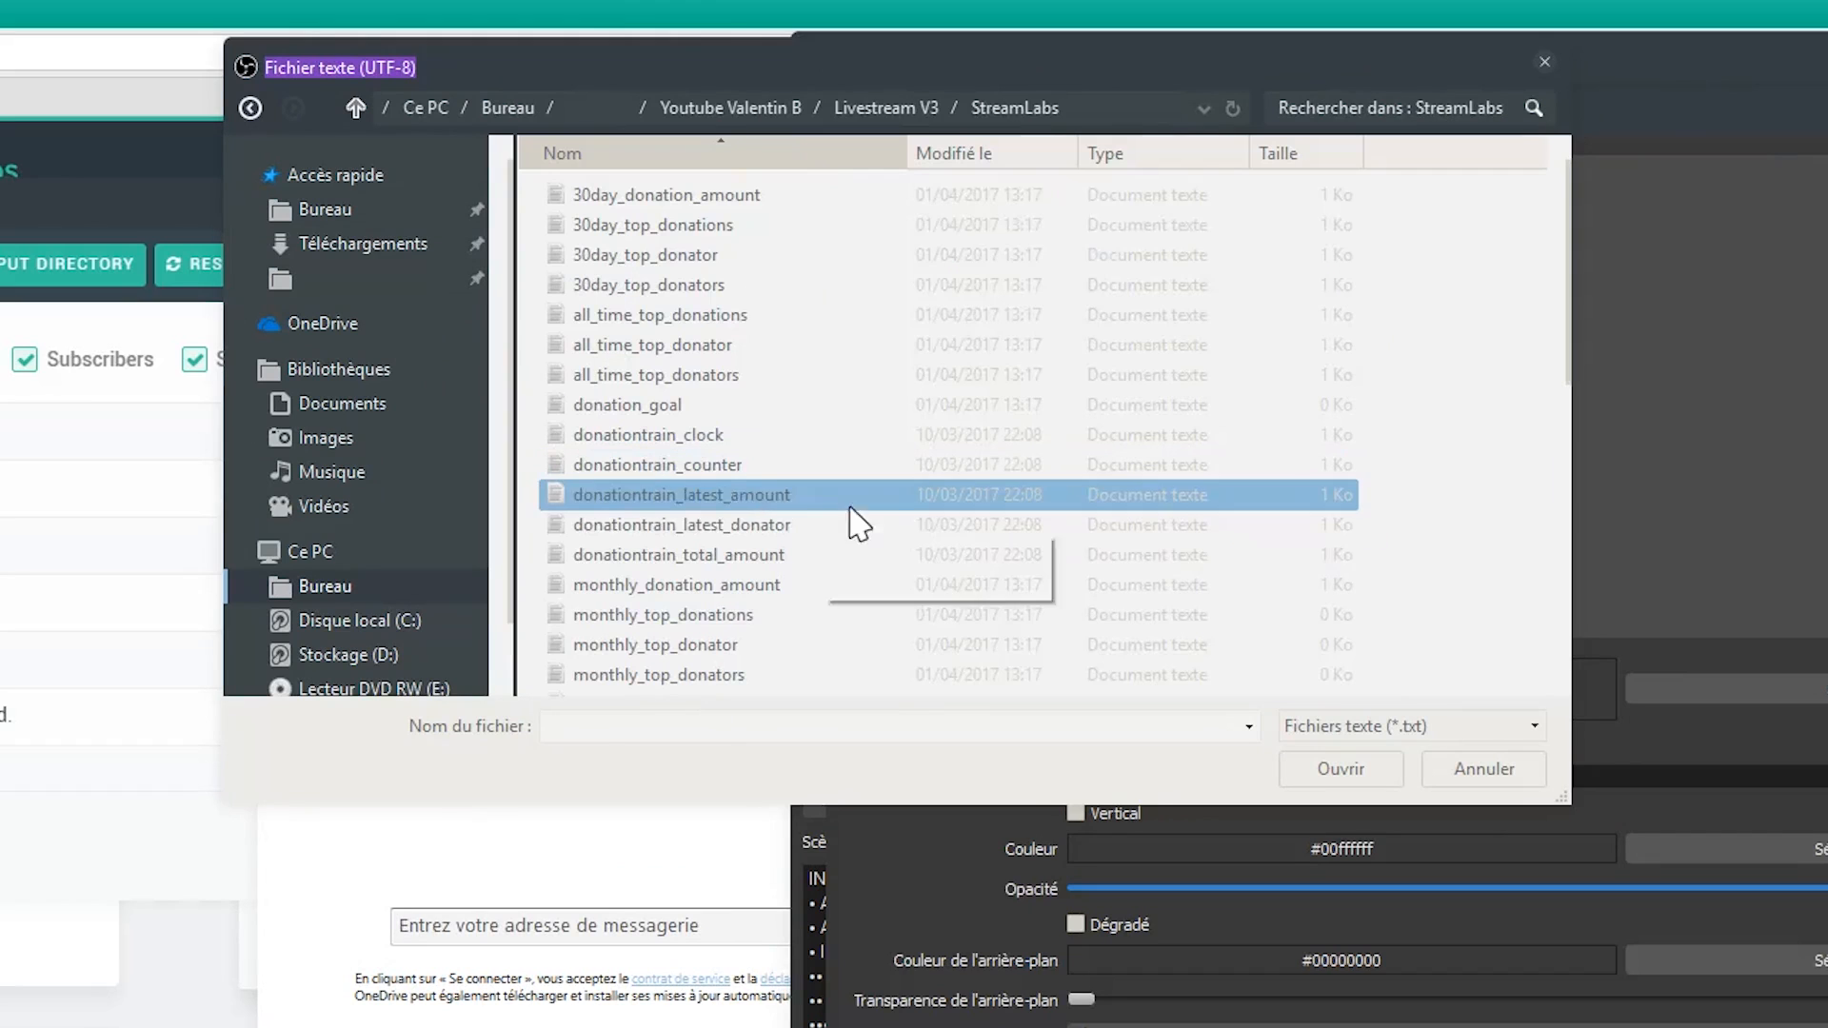
# Load most_recent_youtube_subscriber as the text file, confirm the properties and move the label to the lower-left area of the scene.
pyautogui.scroll(-1, 886, 514)
pyautogui.scroll(-3, 928, 514)
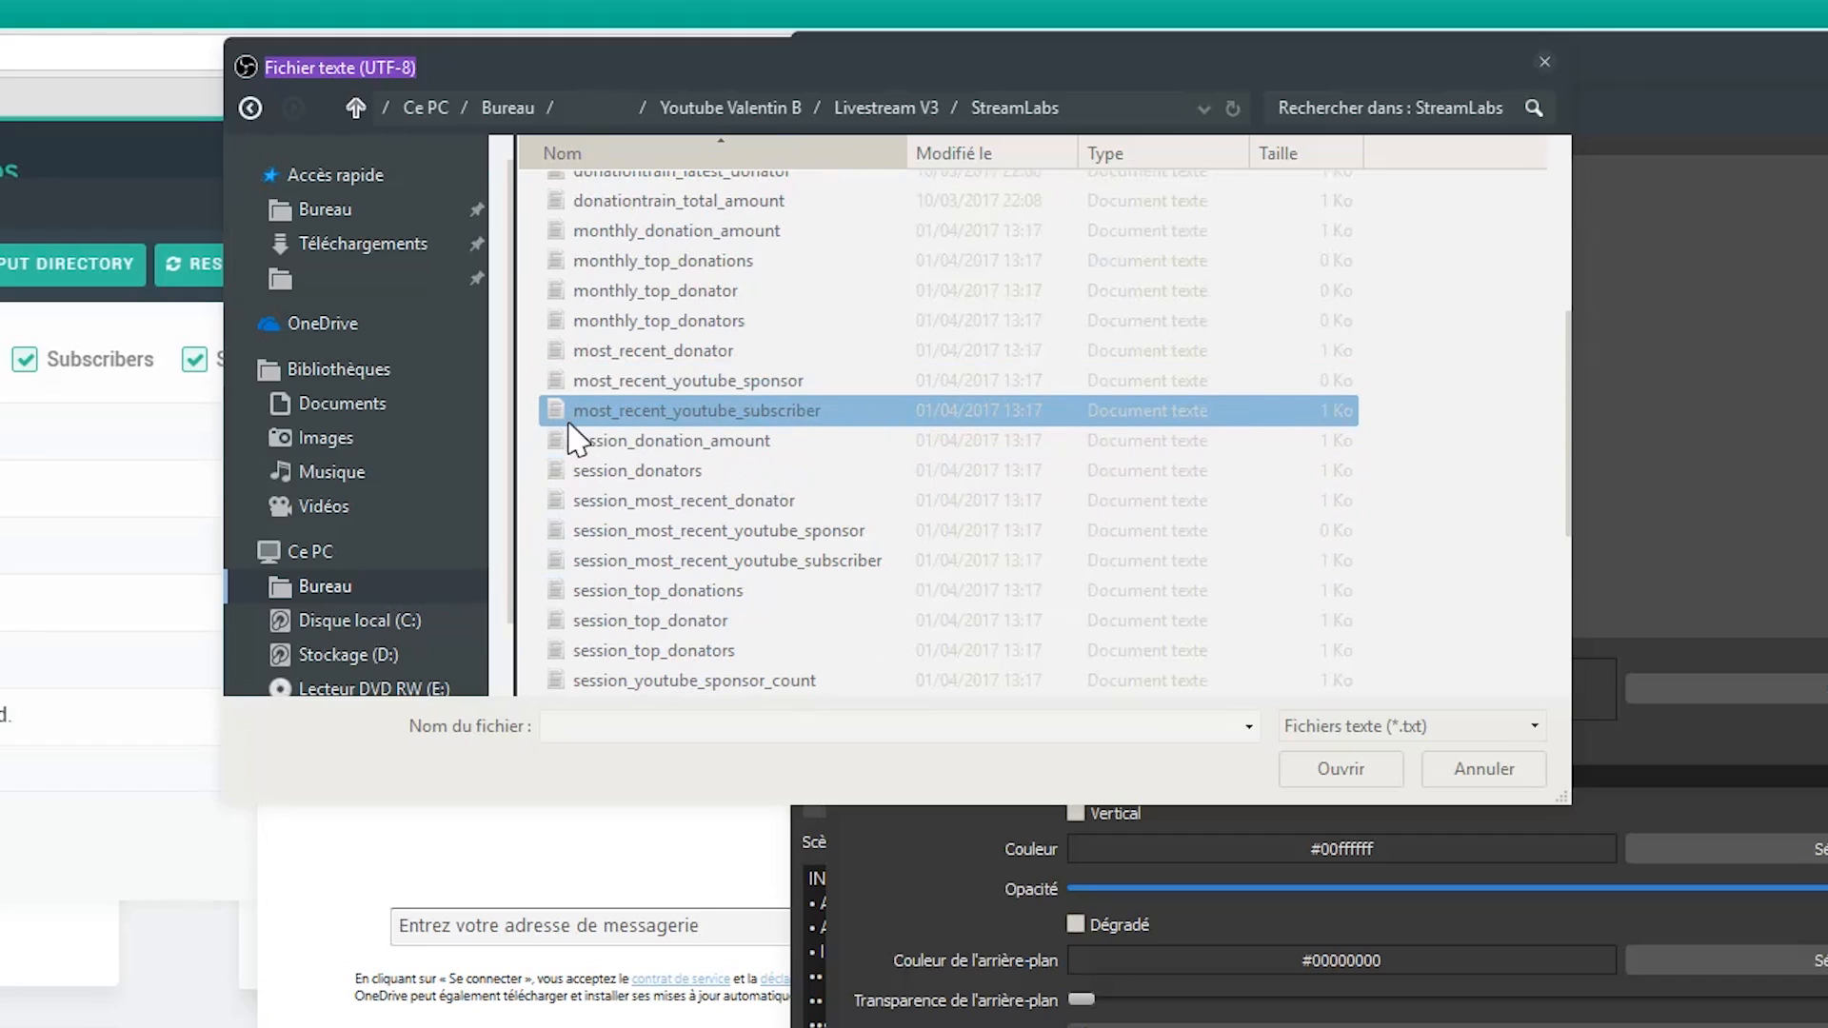
pyautogui.doubleClick(843, 430)
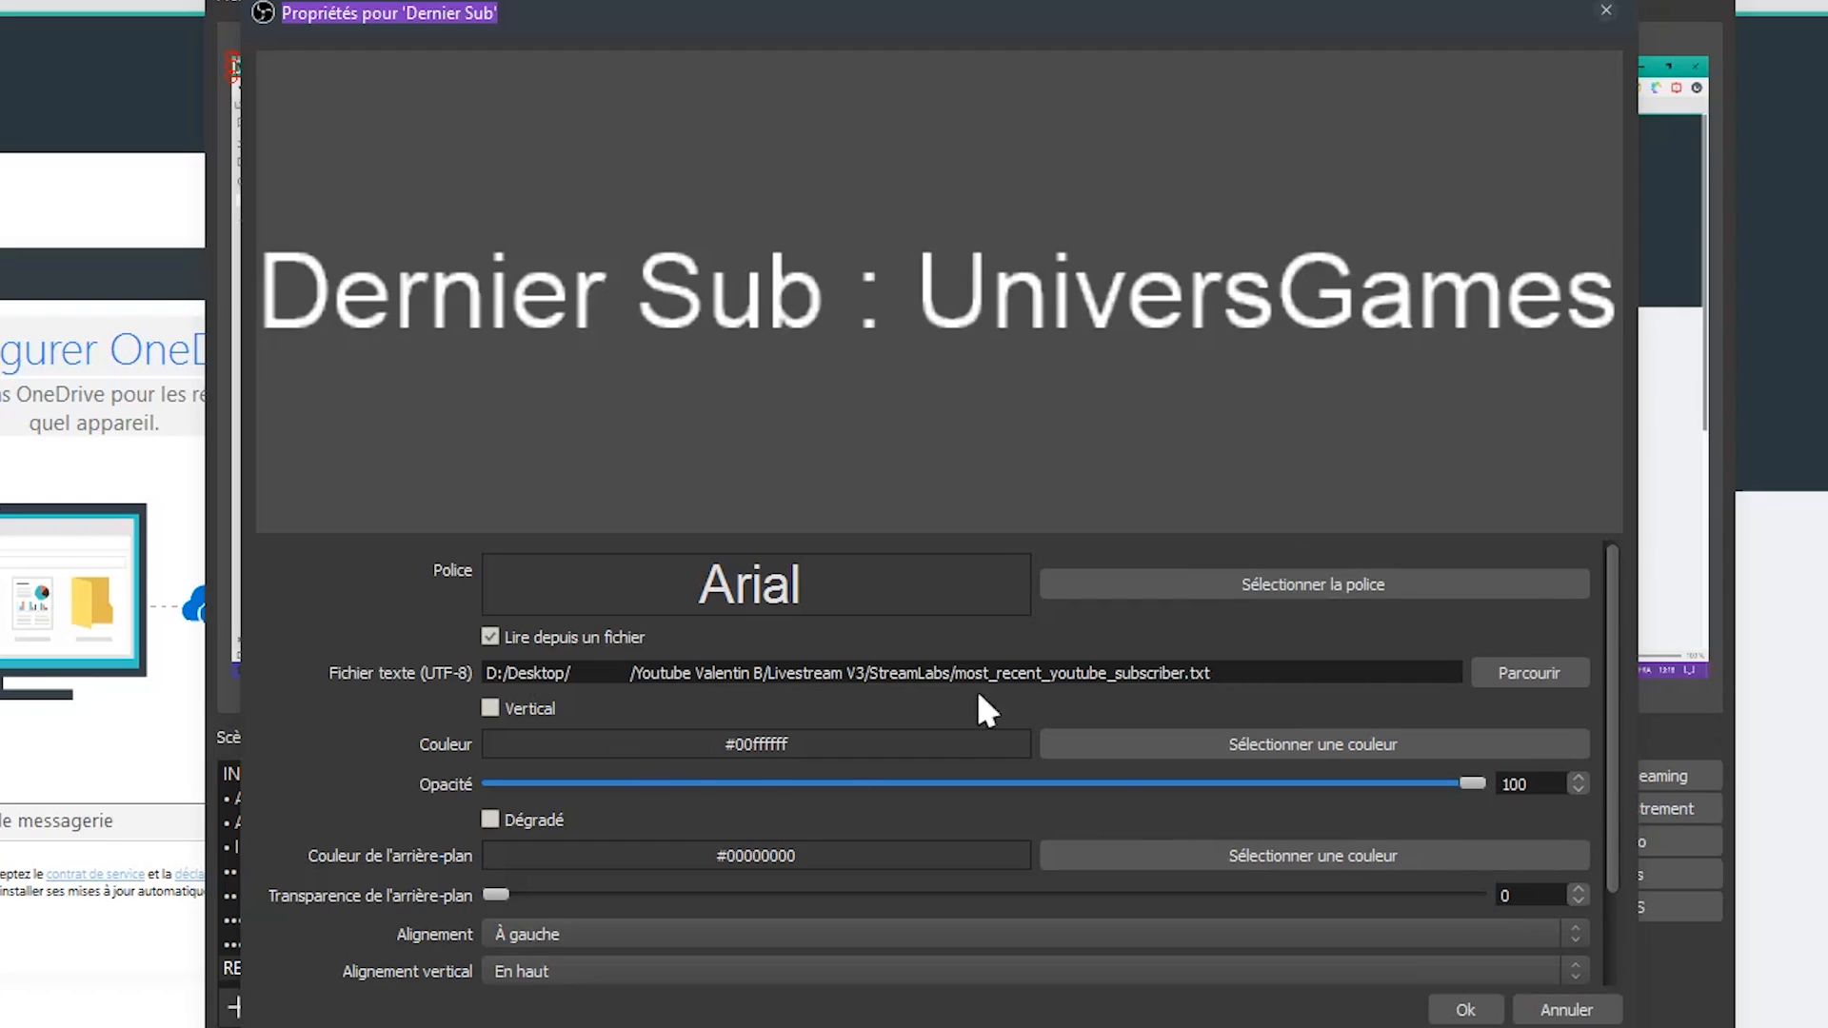
pyautogui.click(1466, 1010)
pyautogui.moveTo(443, 84); pyautogui.dragTo(477, 590)
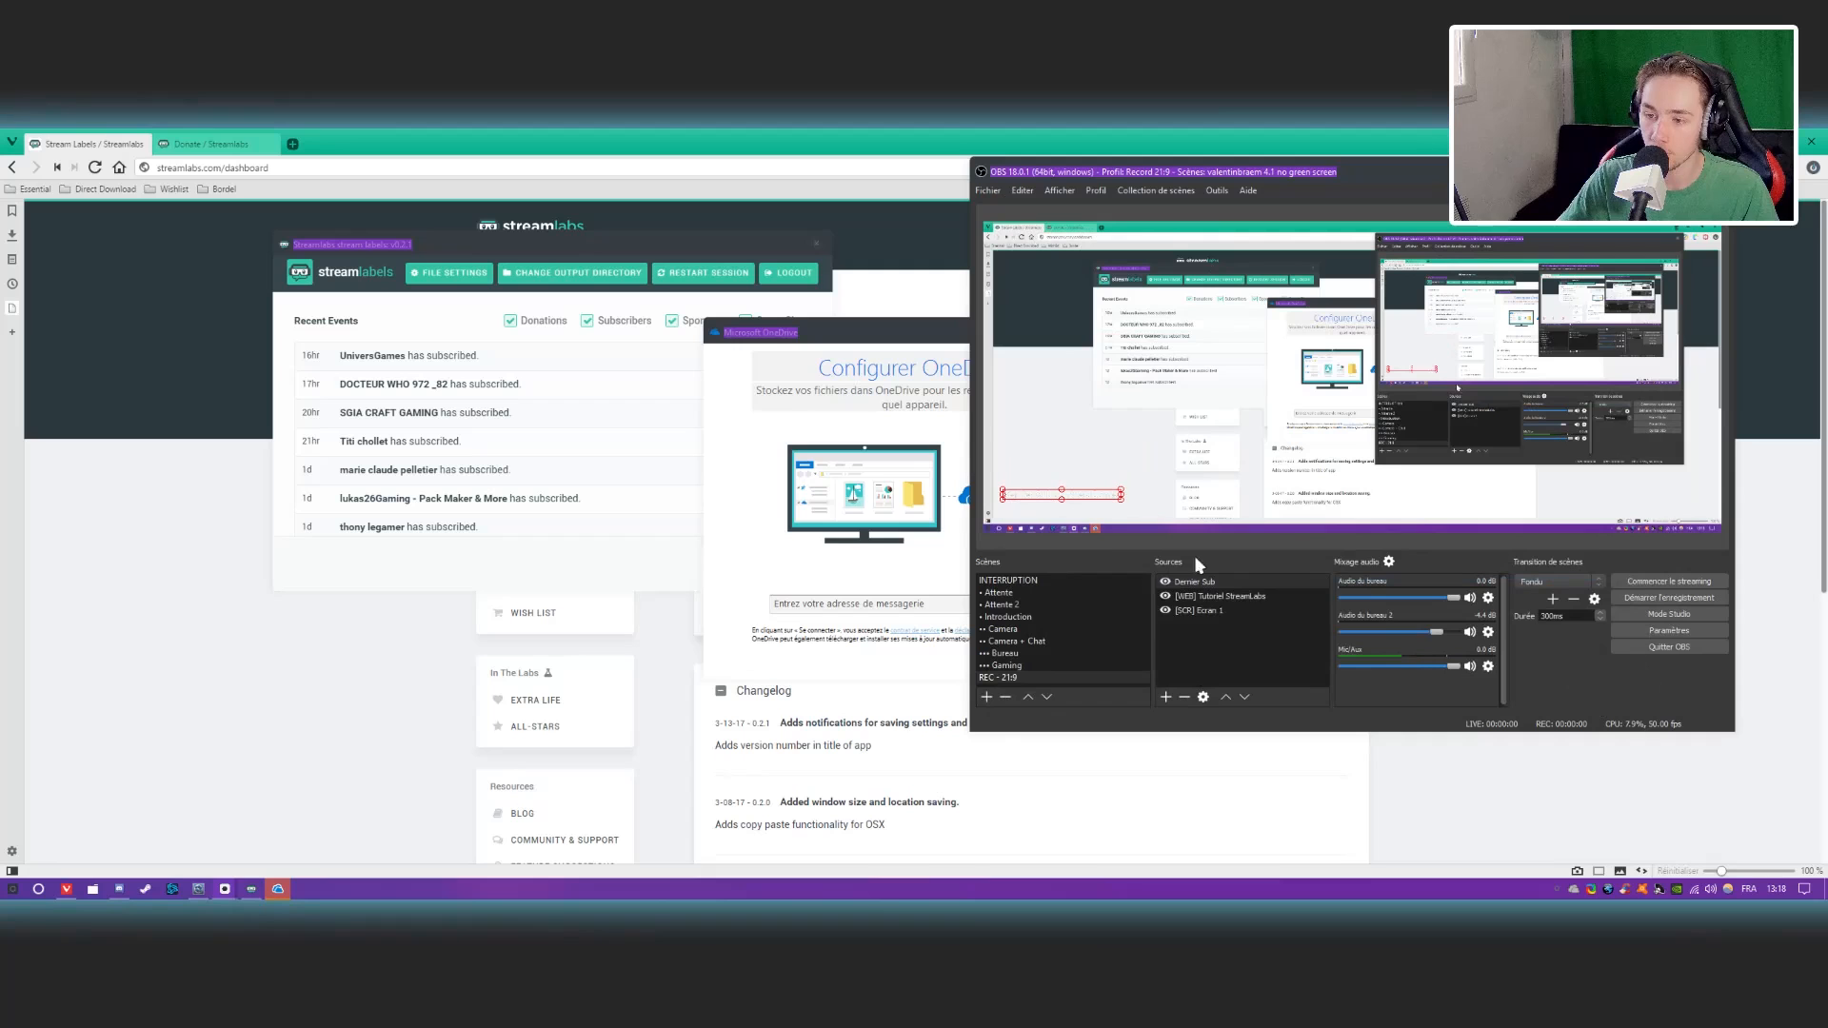
# Change the "Dernier Sub" text colour to black, then shrink and place the label near the scene's lower-left corner.
pyautogui.rightClick(1239, 582)
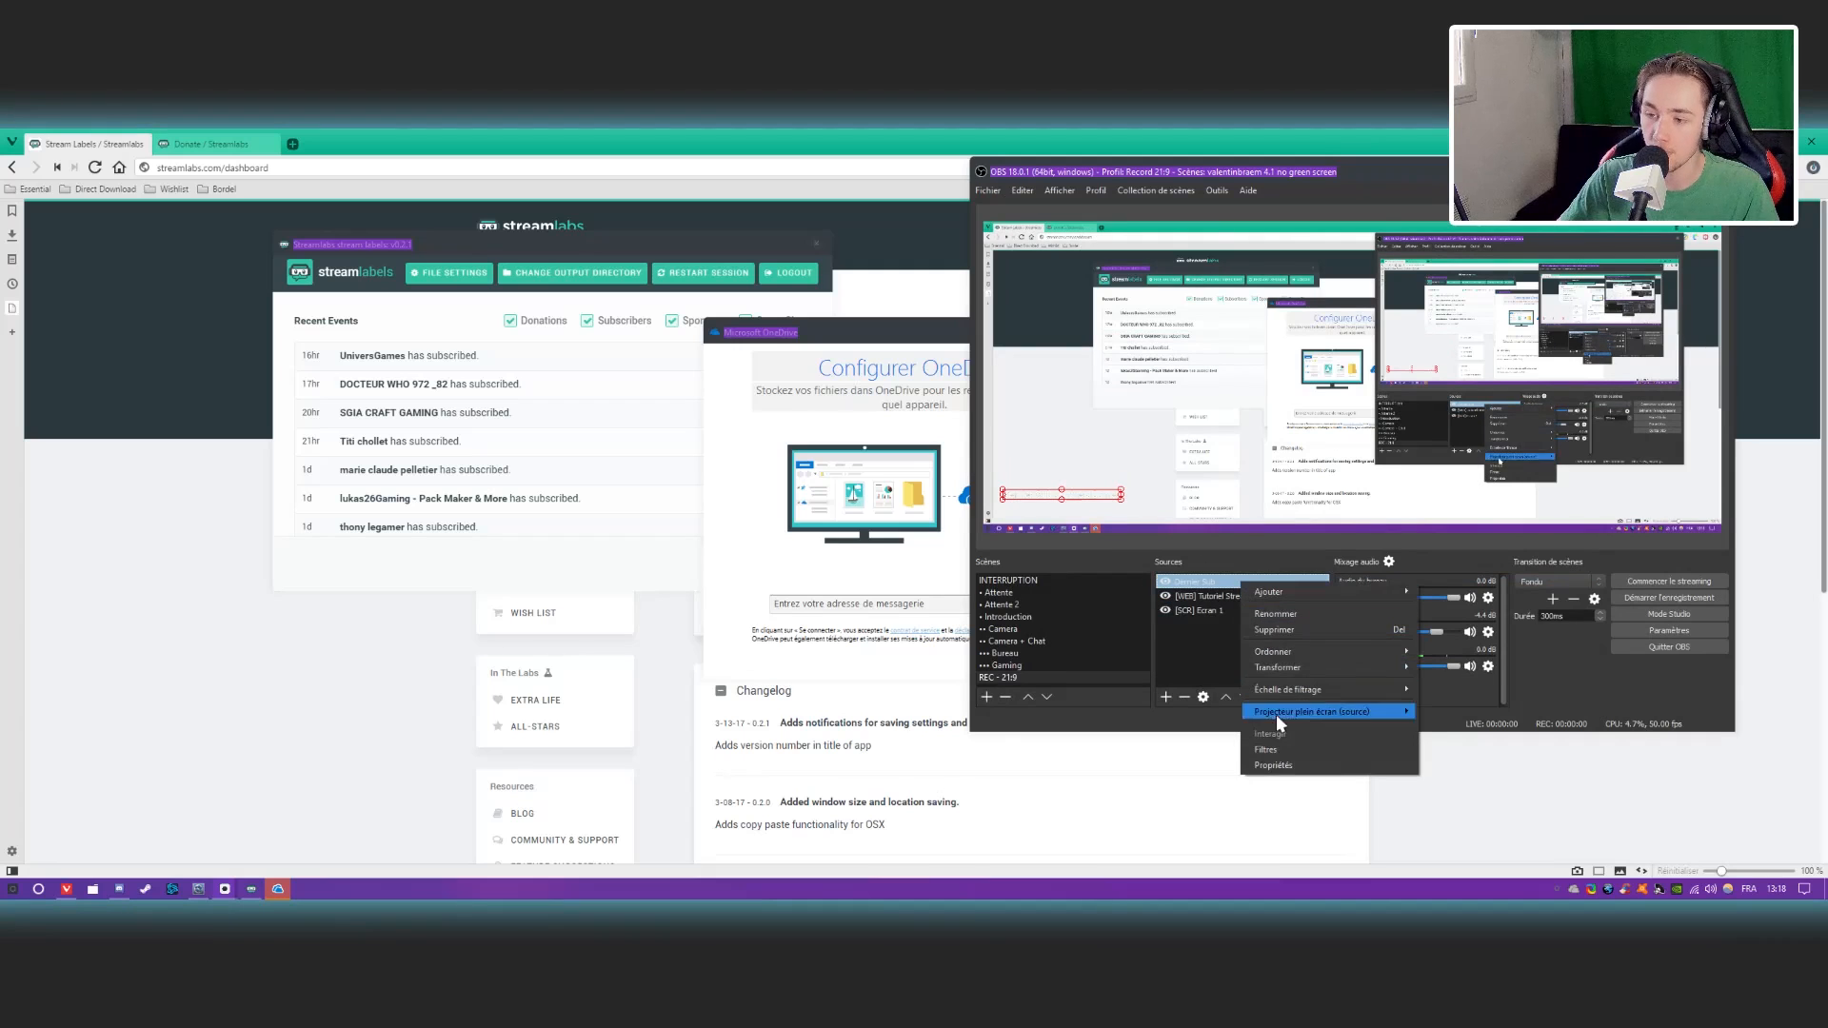
pyautogui.click(1281, 770)
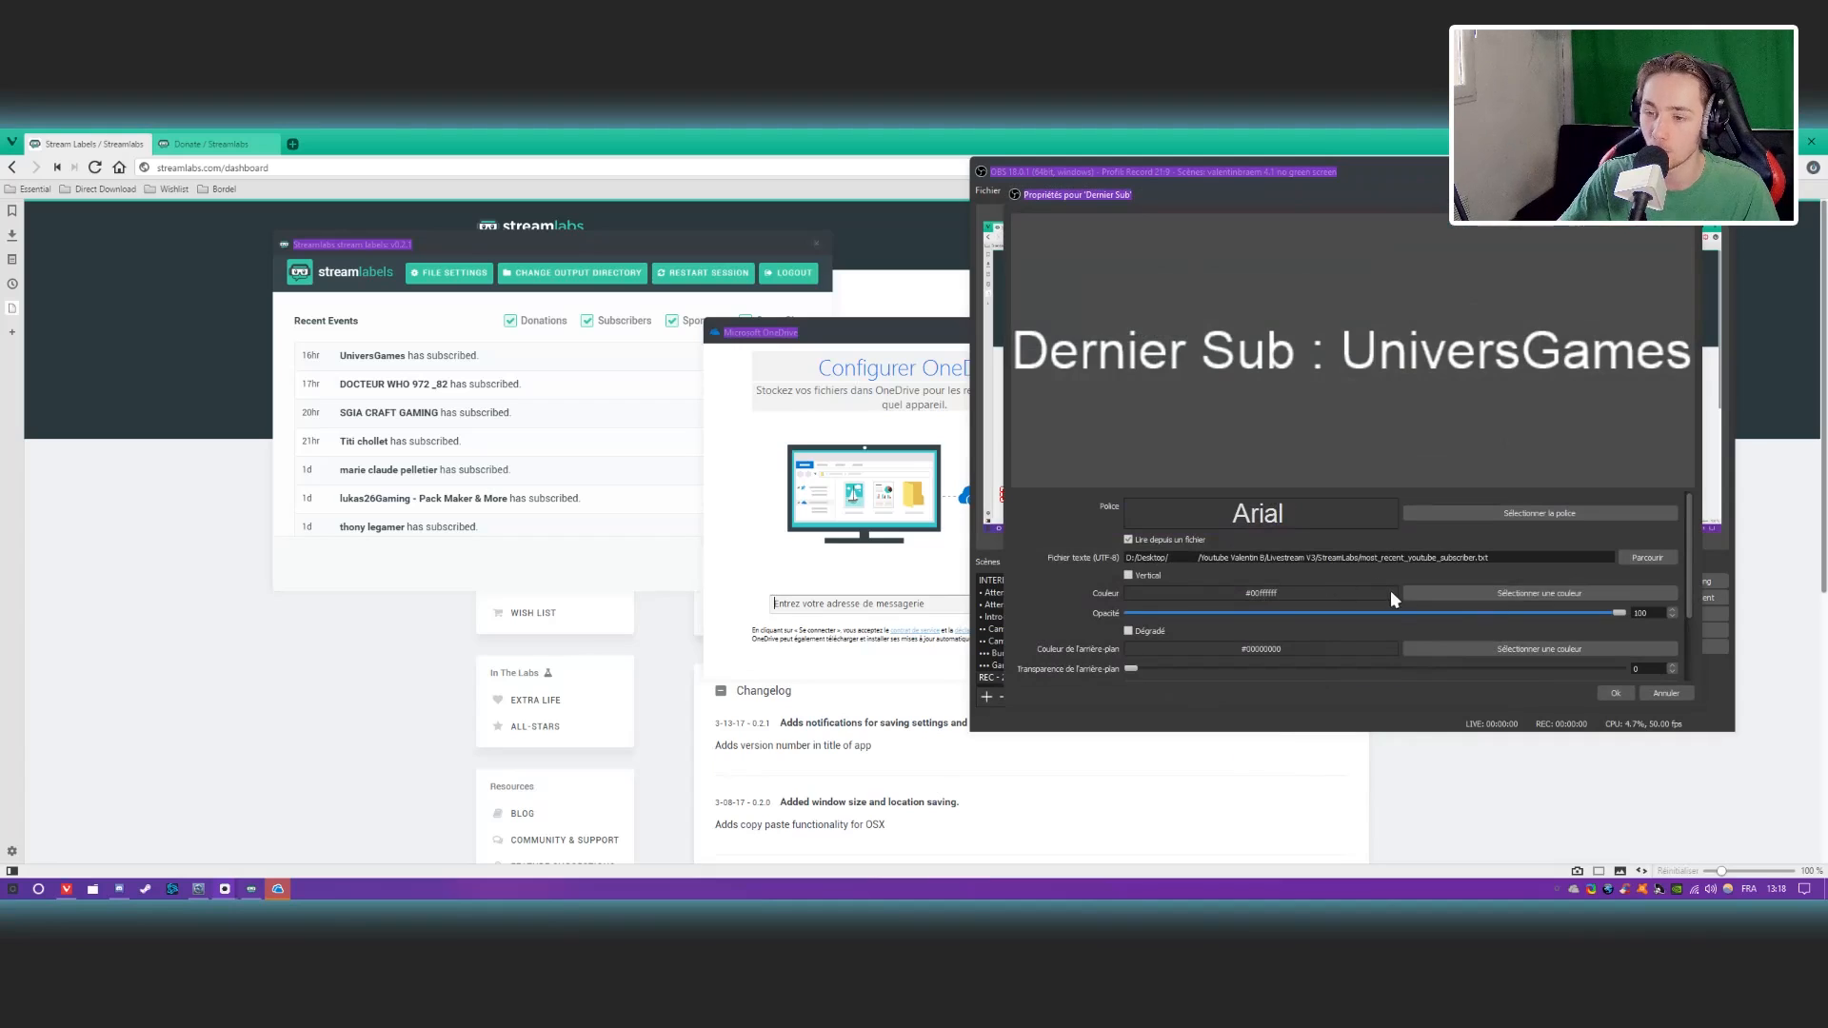
pyautogui.click(1491, 591)
pyautogui.click(1436, 451)
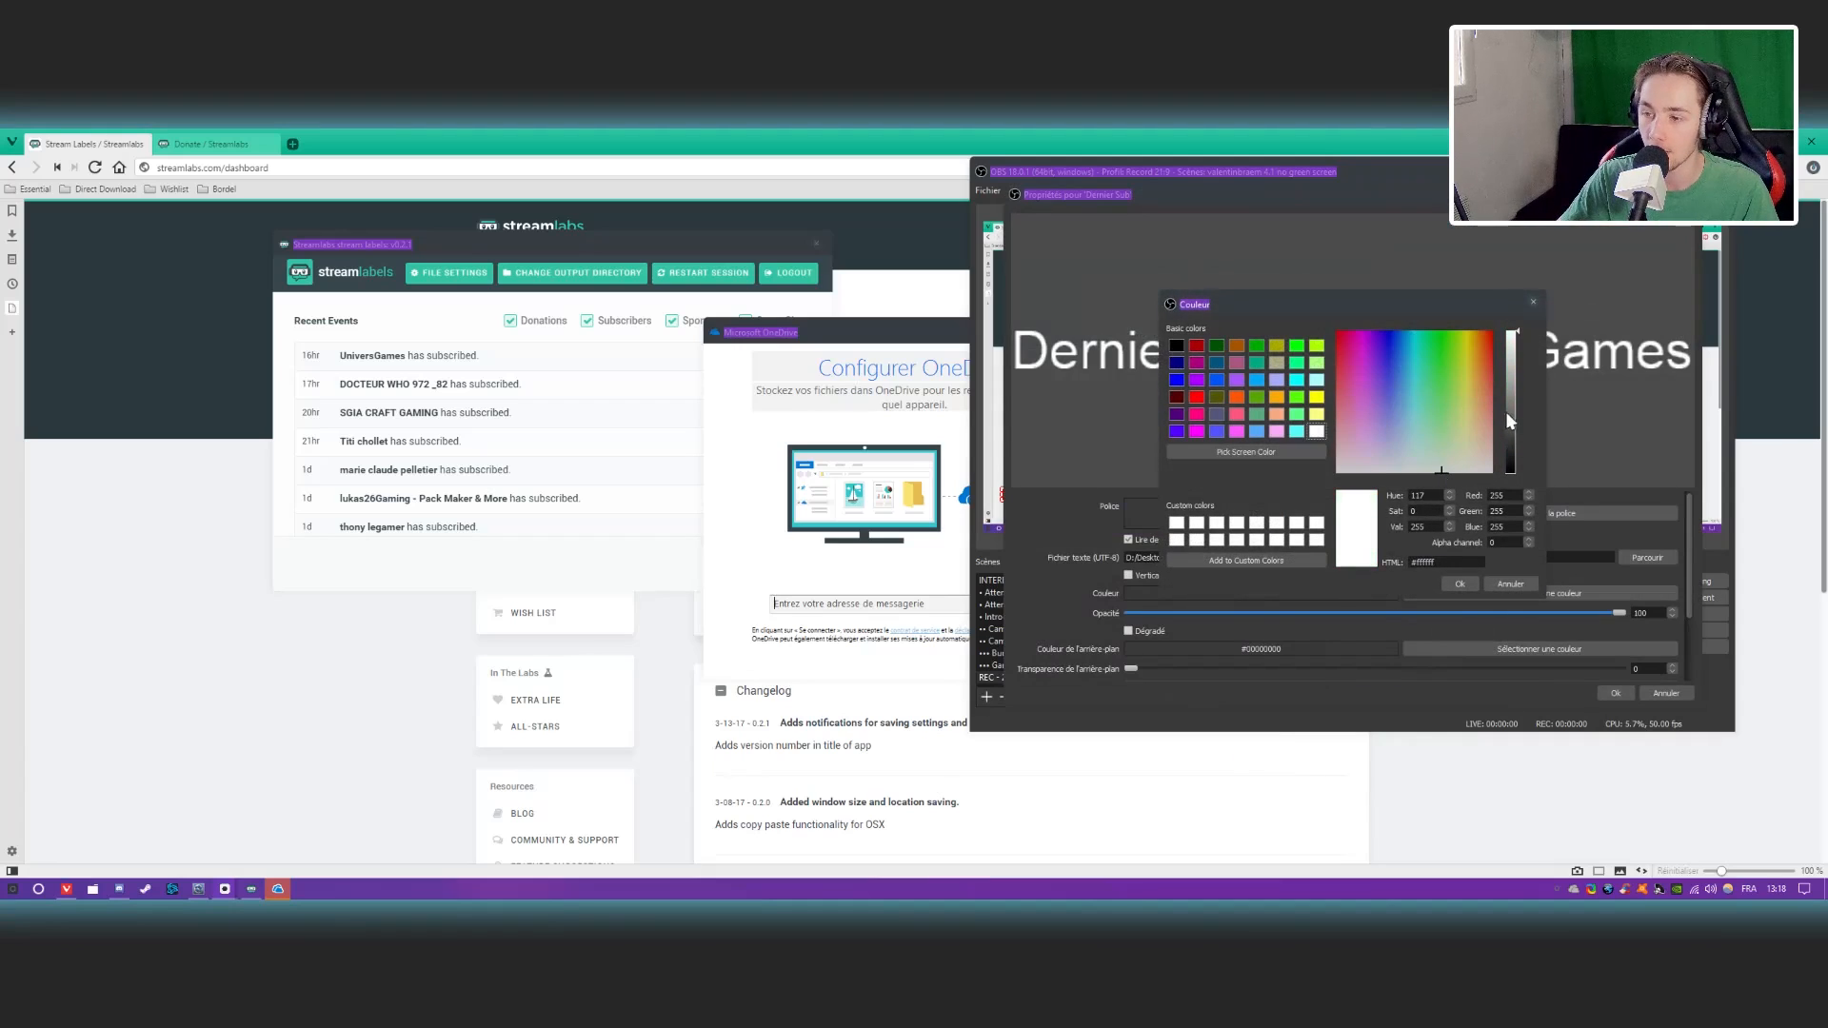
pyautogui.moveTo(1510, 411); pyautogui.dragTo(1481, 551)
pyautogui.click(1459, 584)
pyautogui.click(1609, 693)
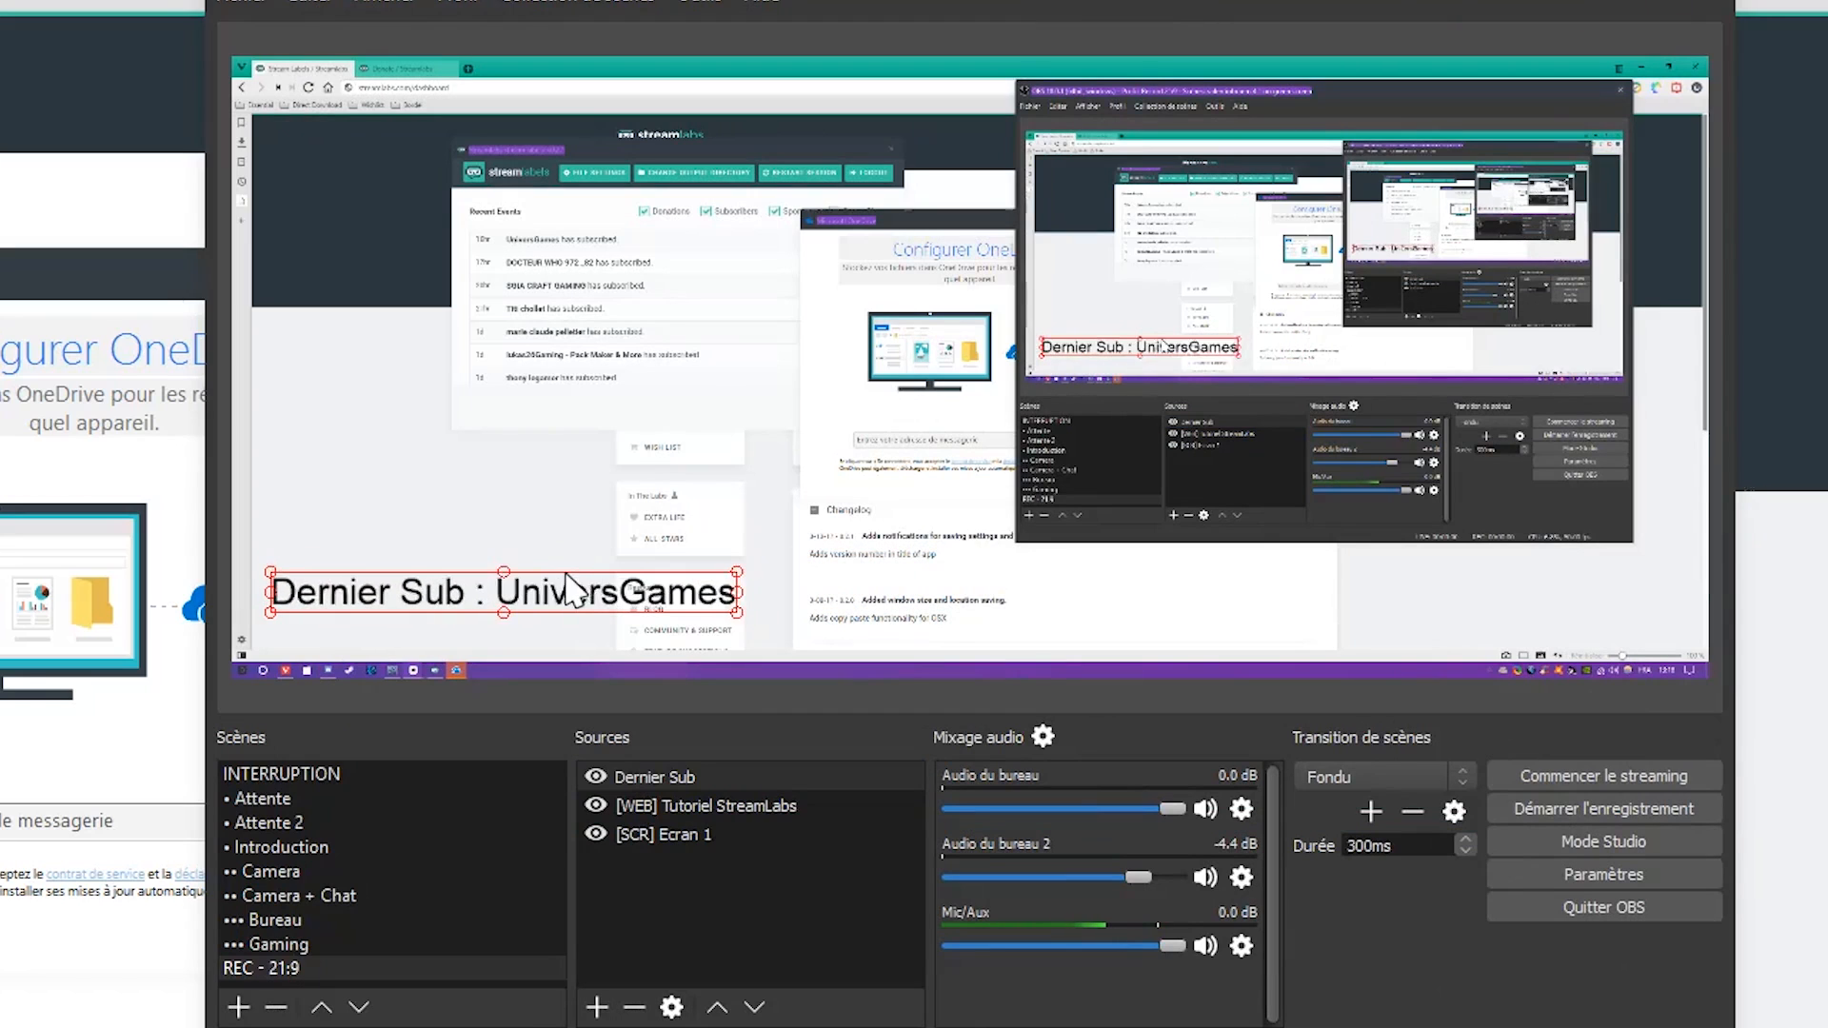
pyautogui.moveTo(567, 575); pyautogui.dragTo(564, 651)
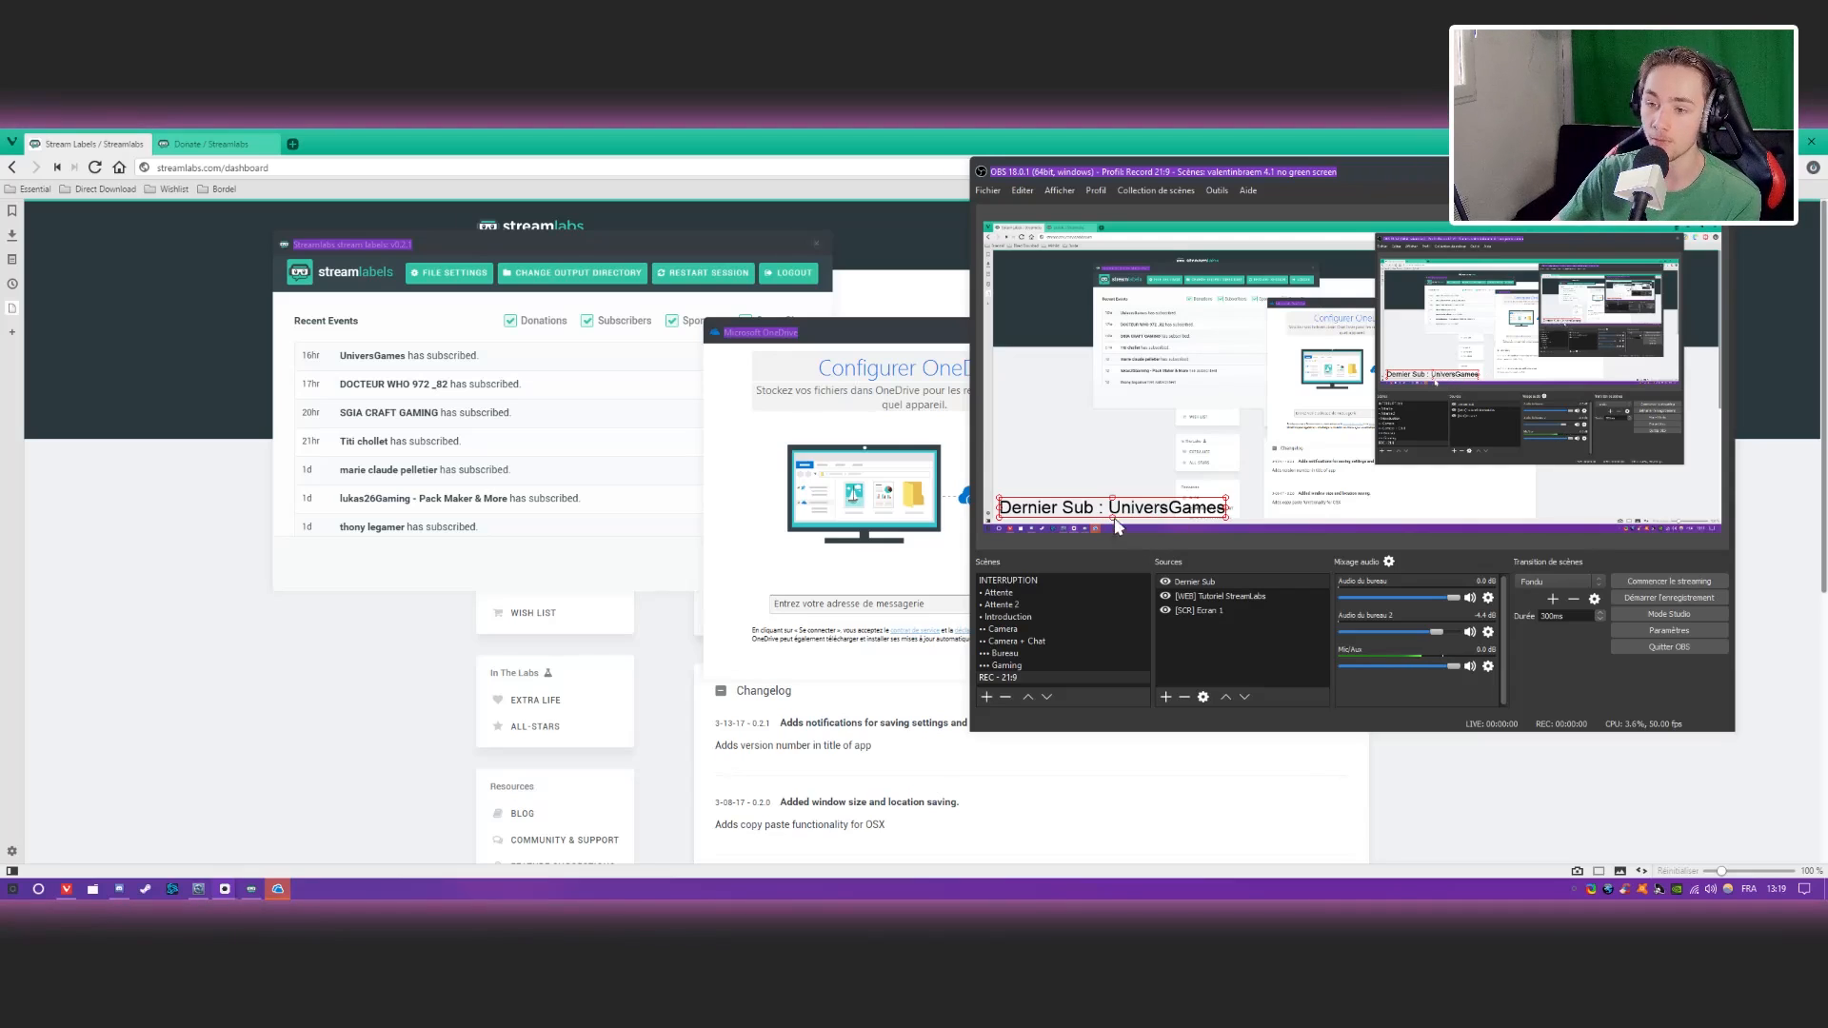
pyautogui.moveTo(1228, 507); pyautogui.dragTo(1133, 507)
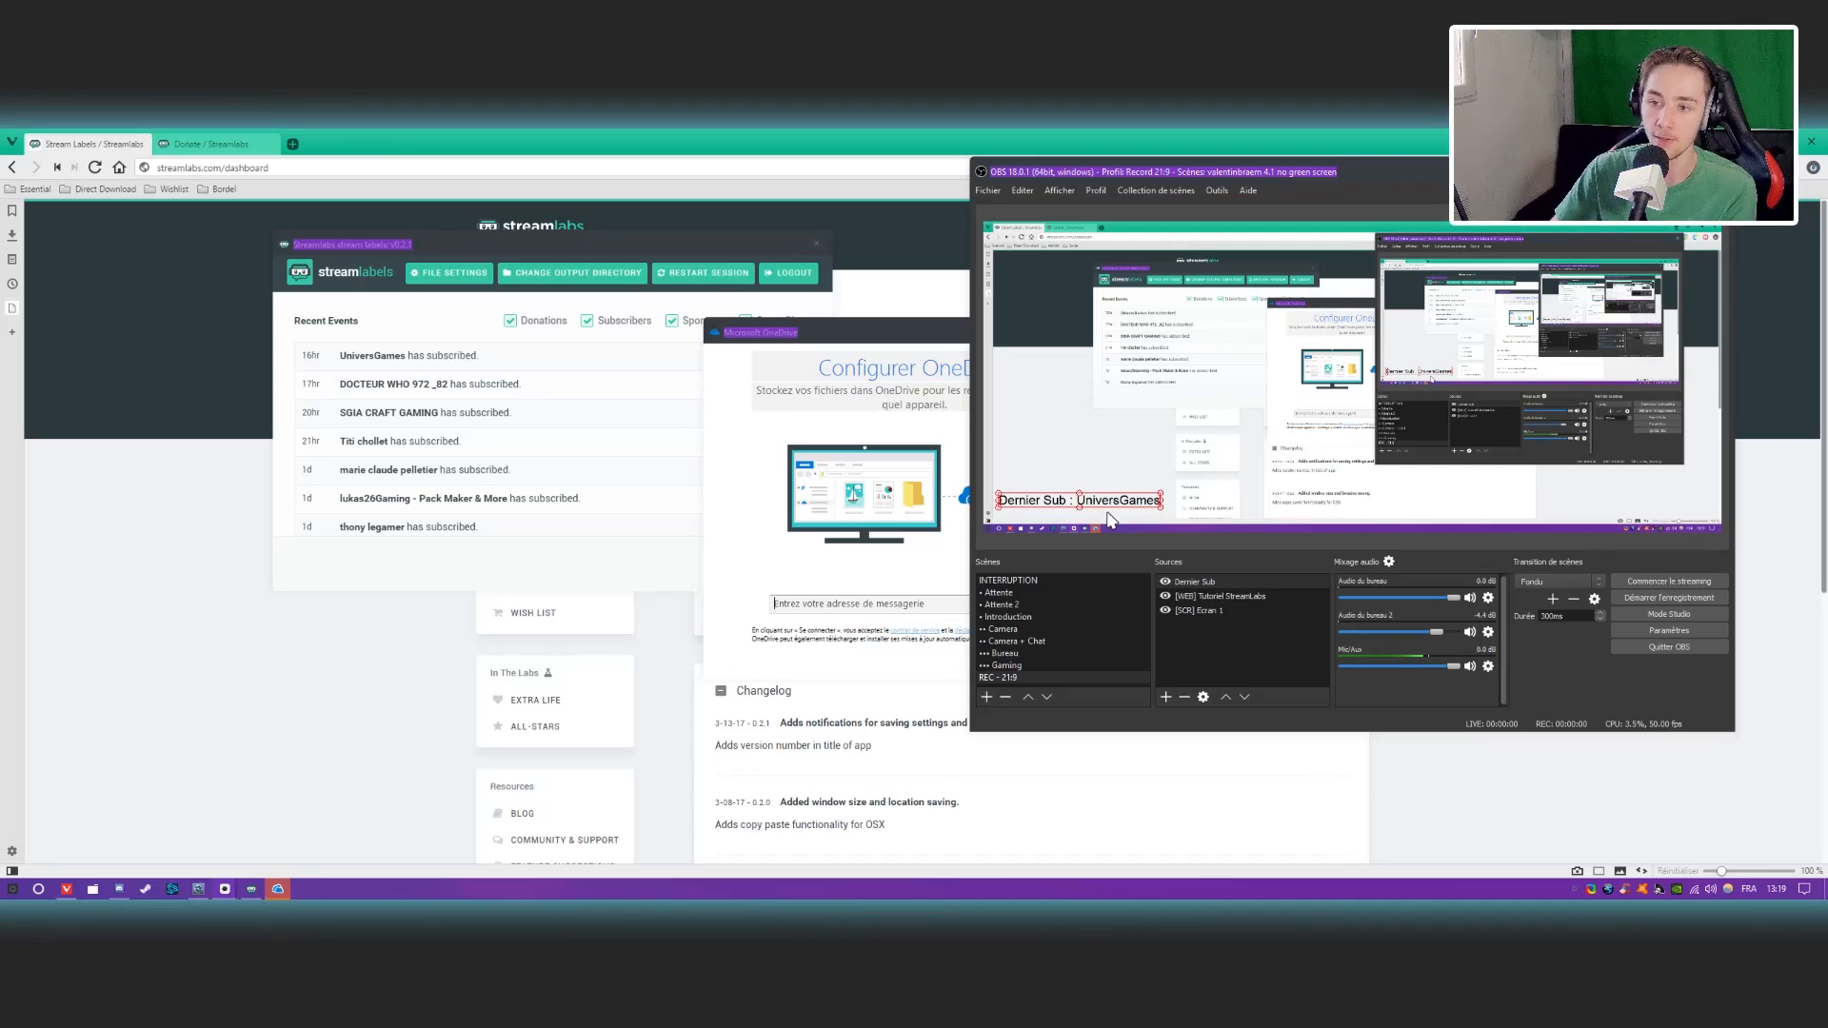
# Switch to the Streamlabs dashboard, open the Donation Ticker widget, set its maximum donations to 5 and save the settings.
pyautogui.click(378, 657)
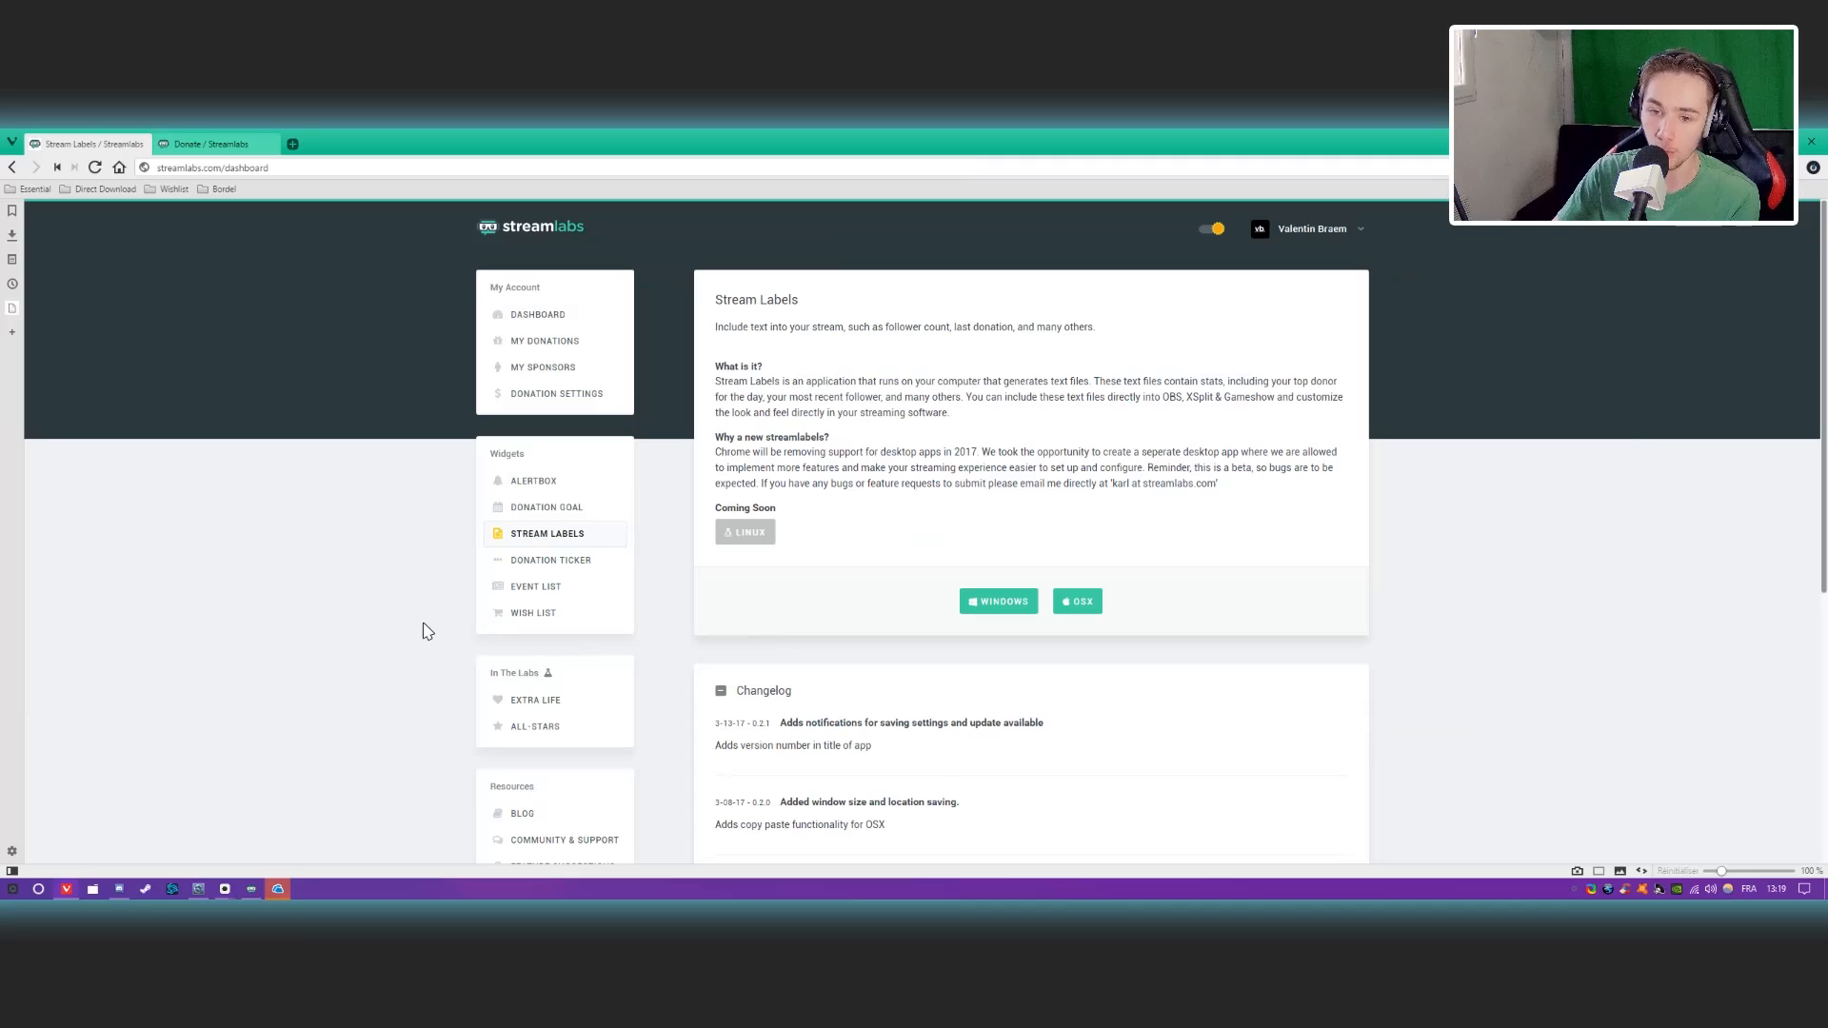
pyautogui.click(583, 562)
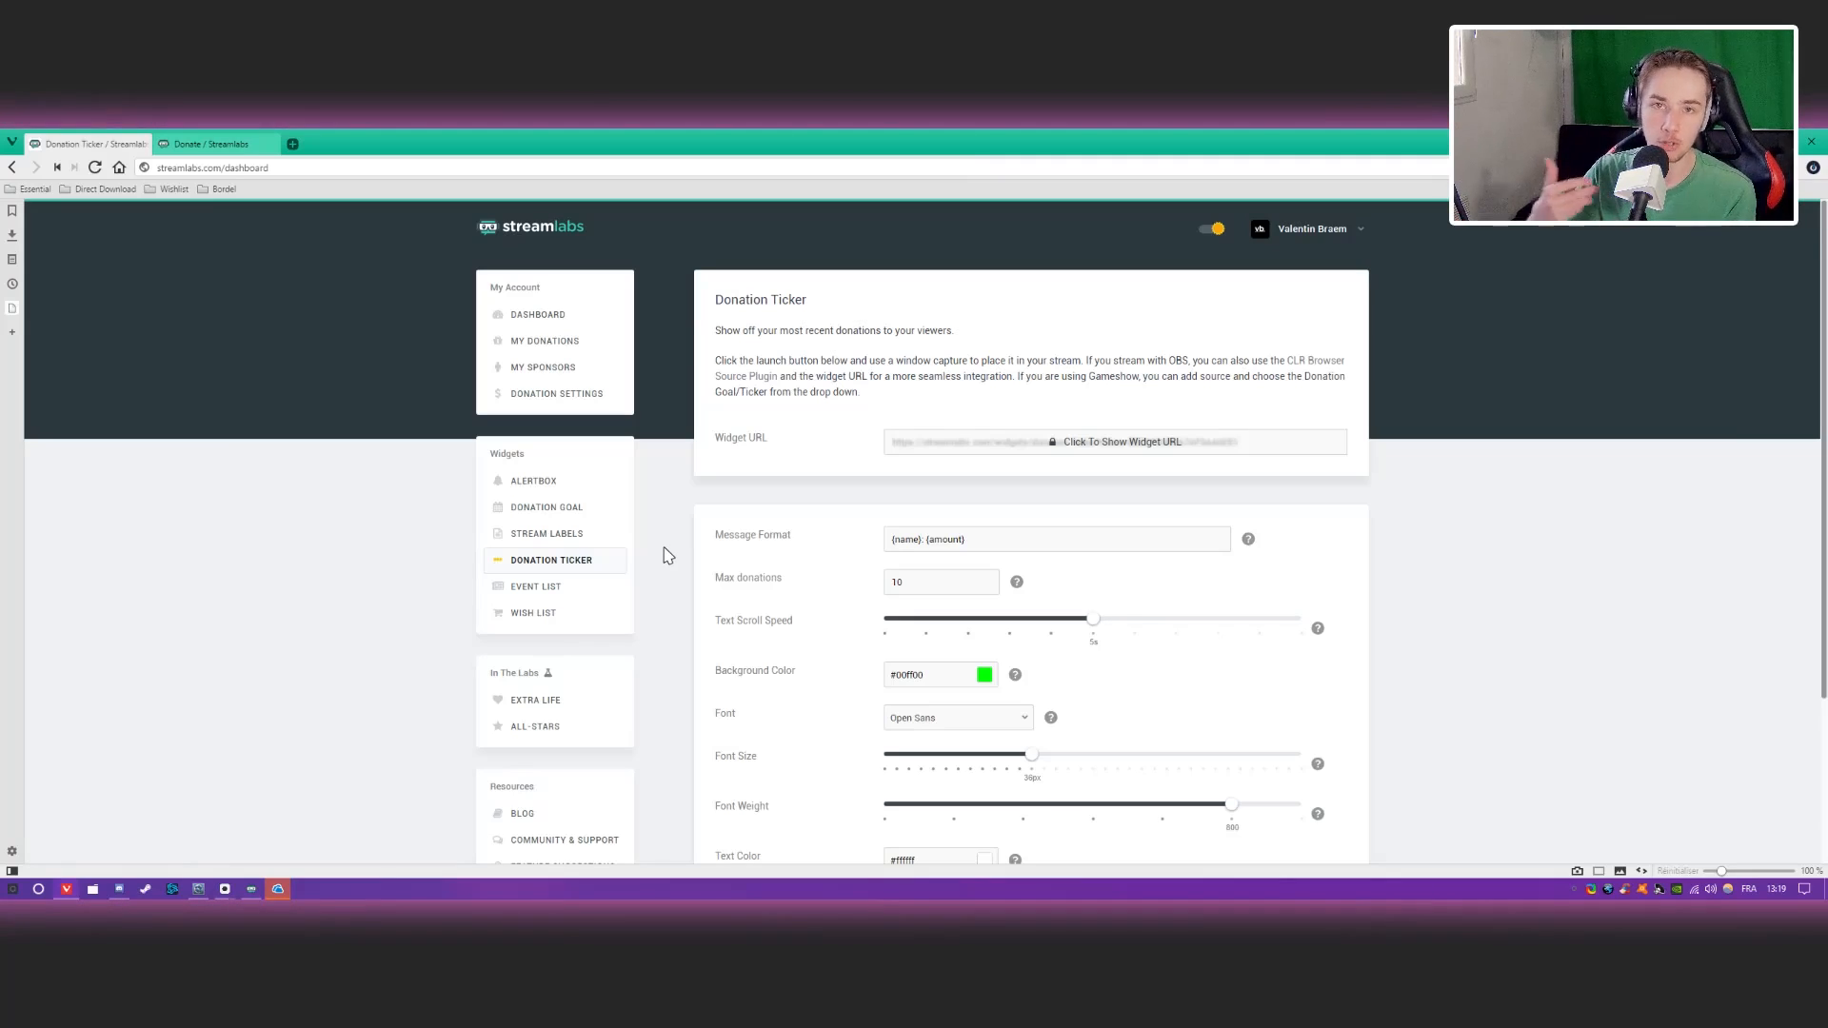
pyautogui.scroll(-1, 686, 538)
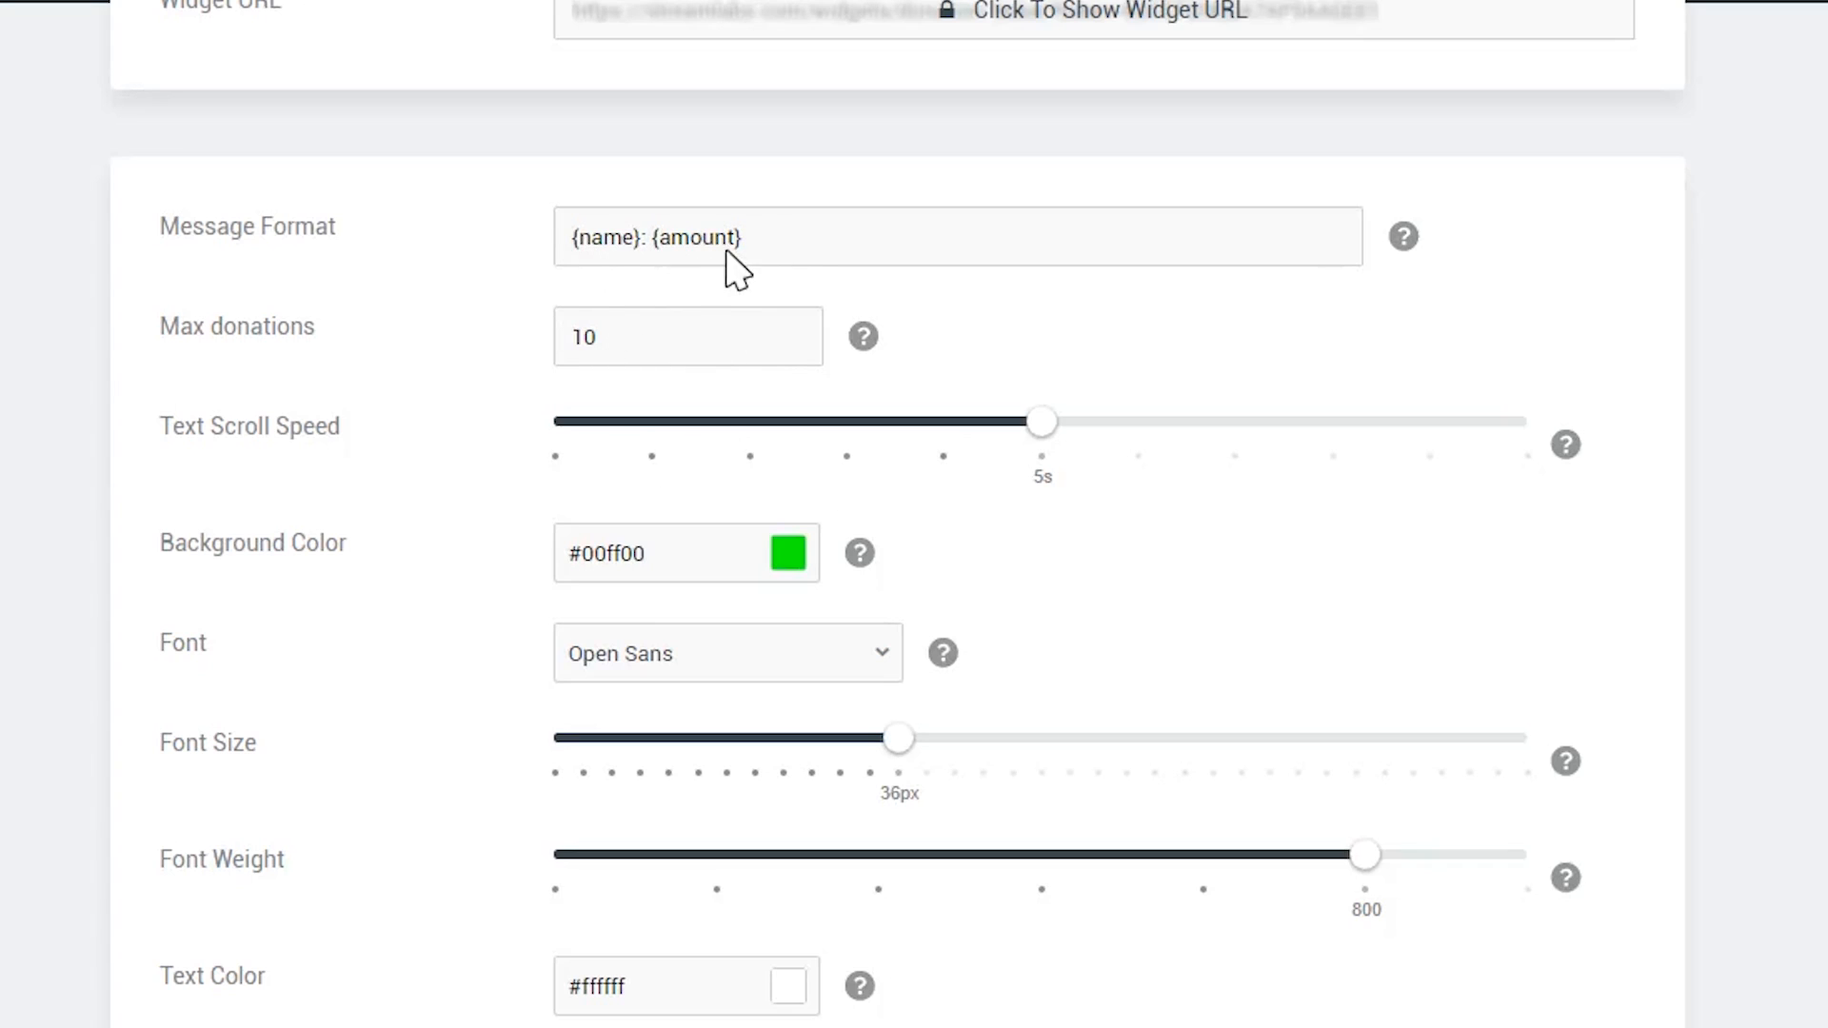
pyautogui.scroll(-2, 409, 339)
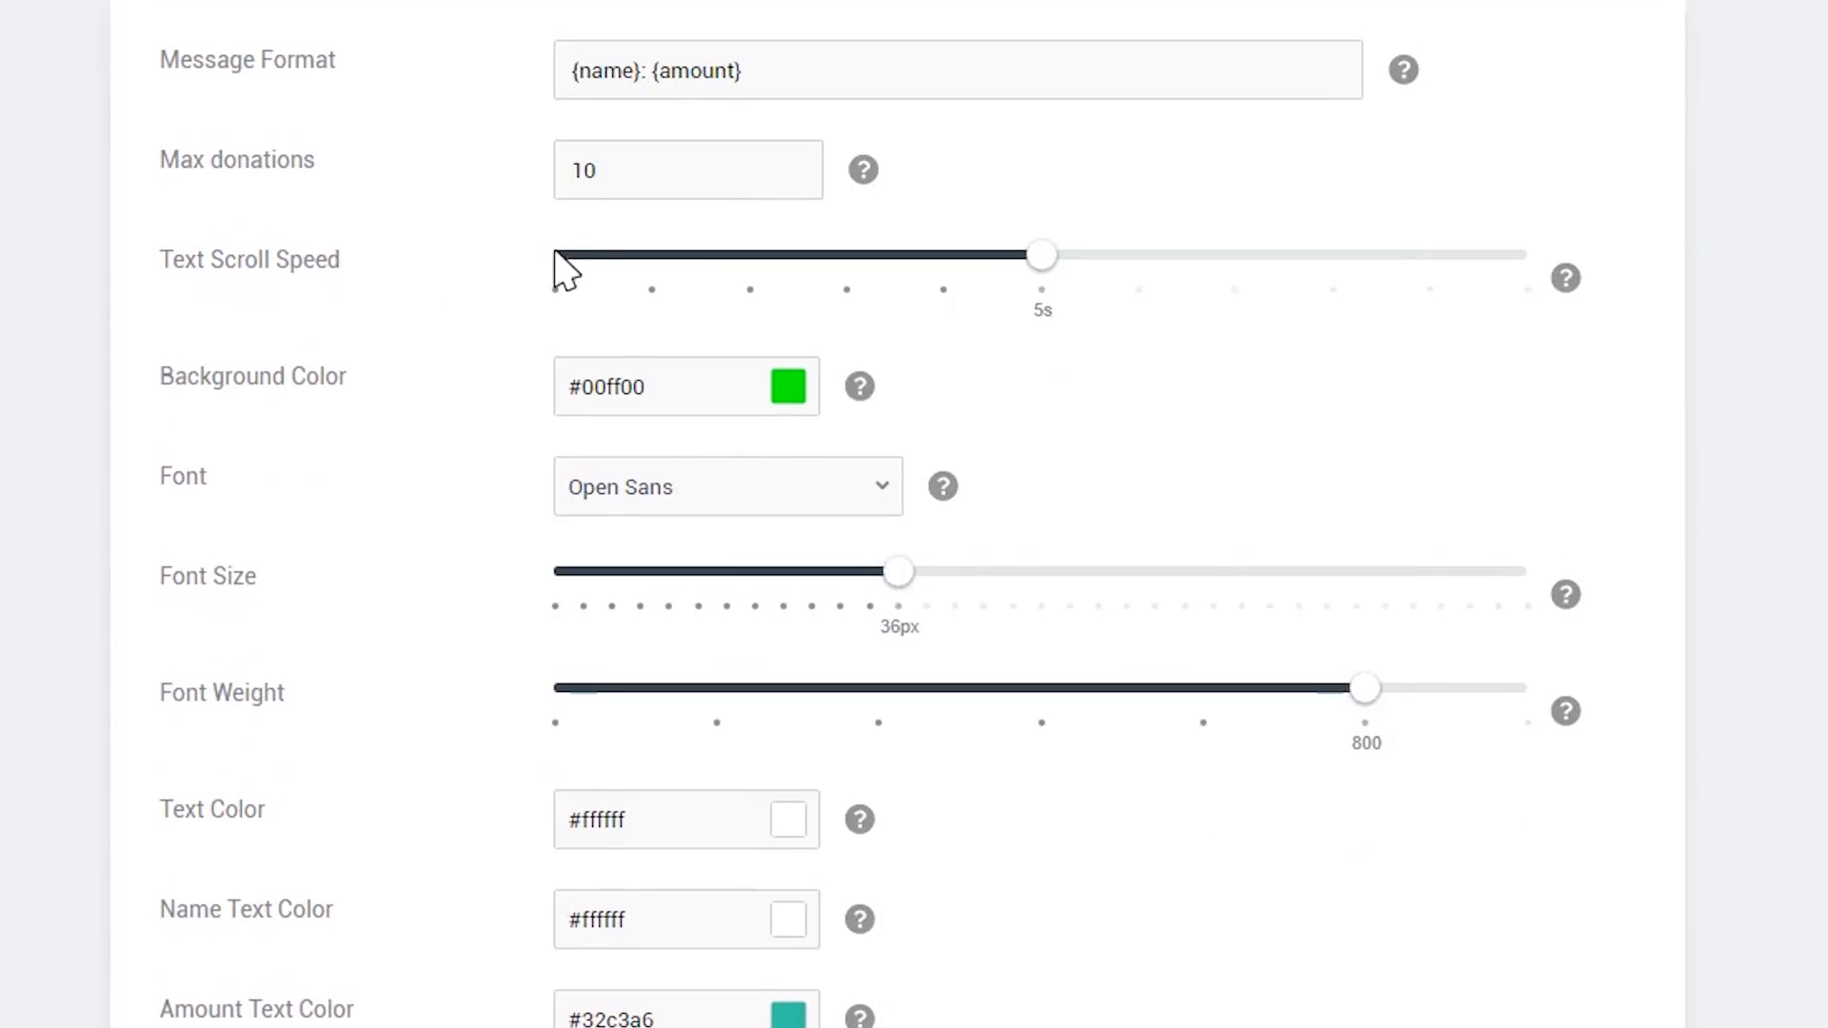
pyautogui.scroll(2, 666, 400)
pyautogui.scroll(-2, 510, 381)
pyautogui.doubleClick(585, 171)
pyautogui.scroll(-2, 378, 486)
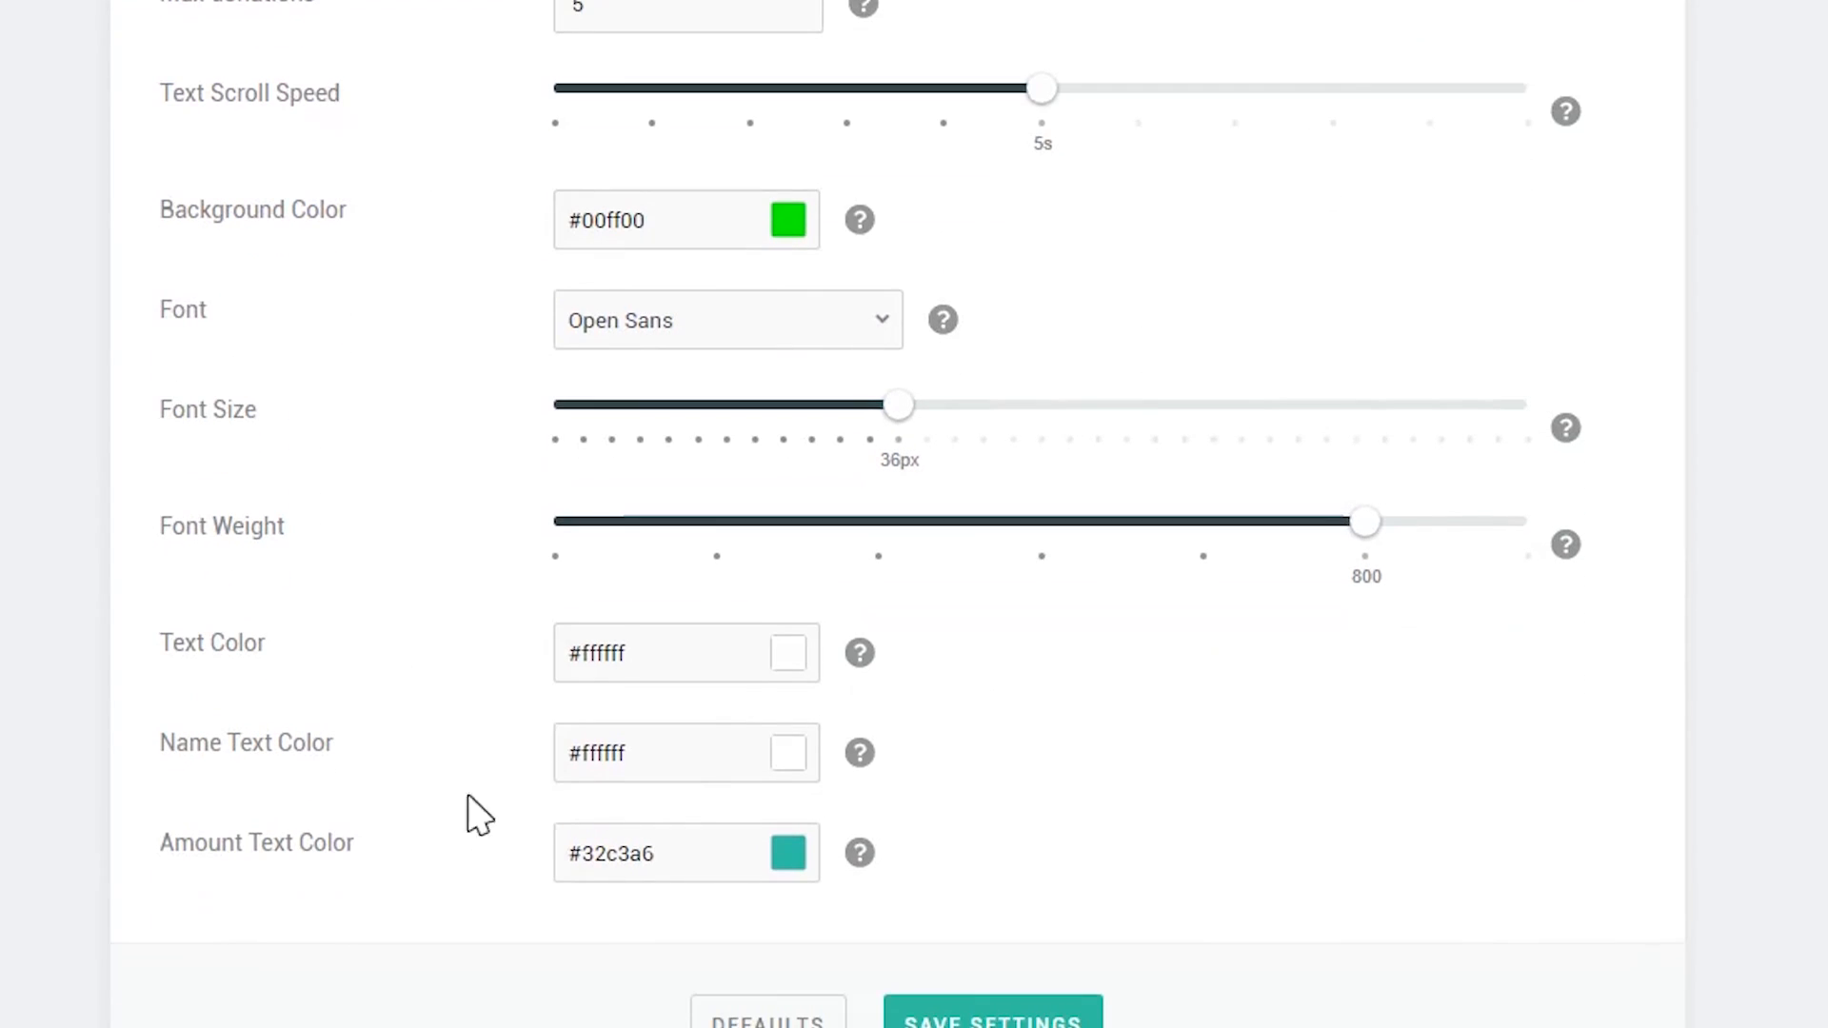
pyautogui.click(1016, 1016)
# Reveal the Donation Ticker's widget URL and copy it.
pyautogui.scroll(5, 449, 662)
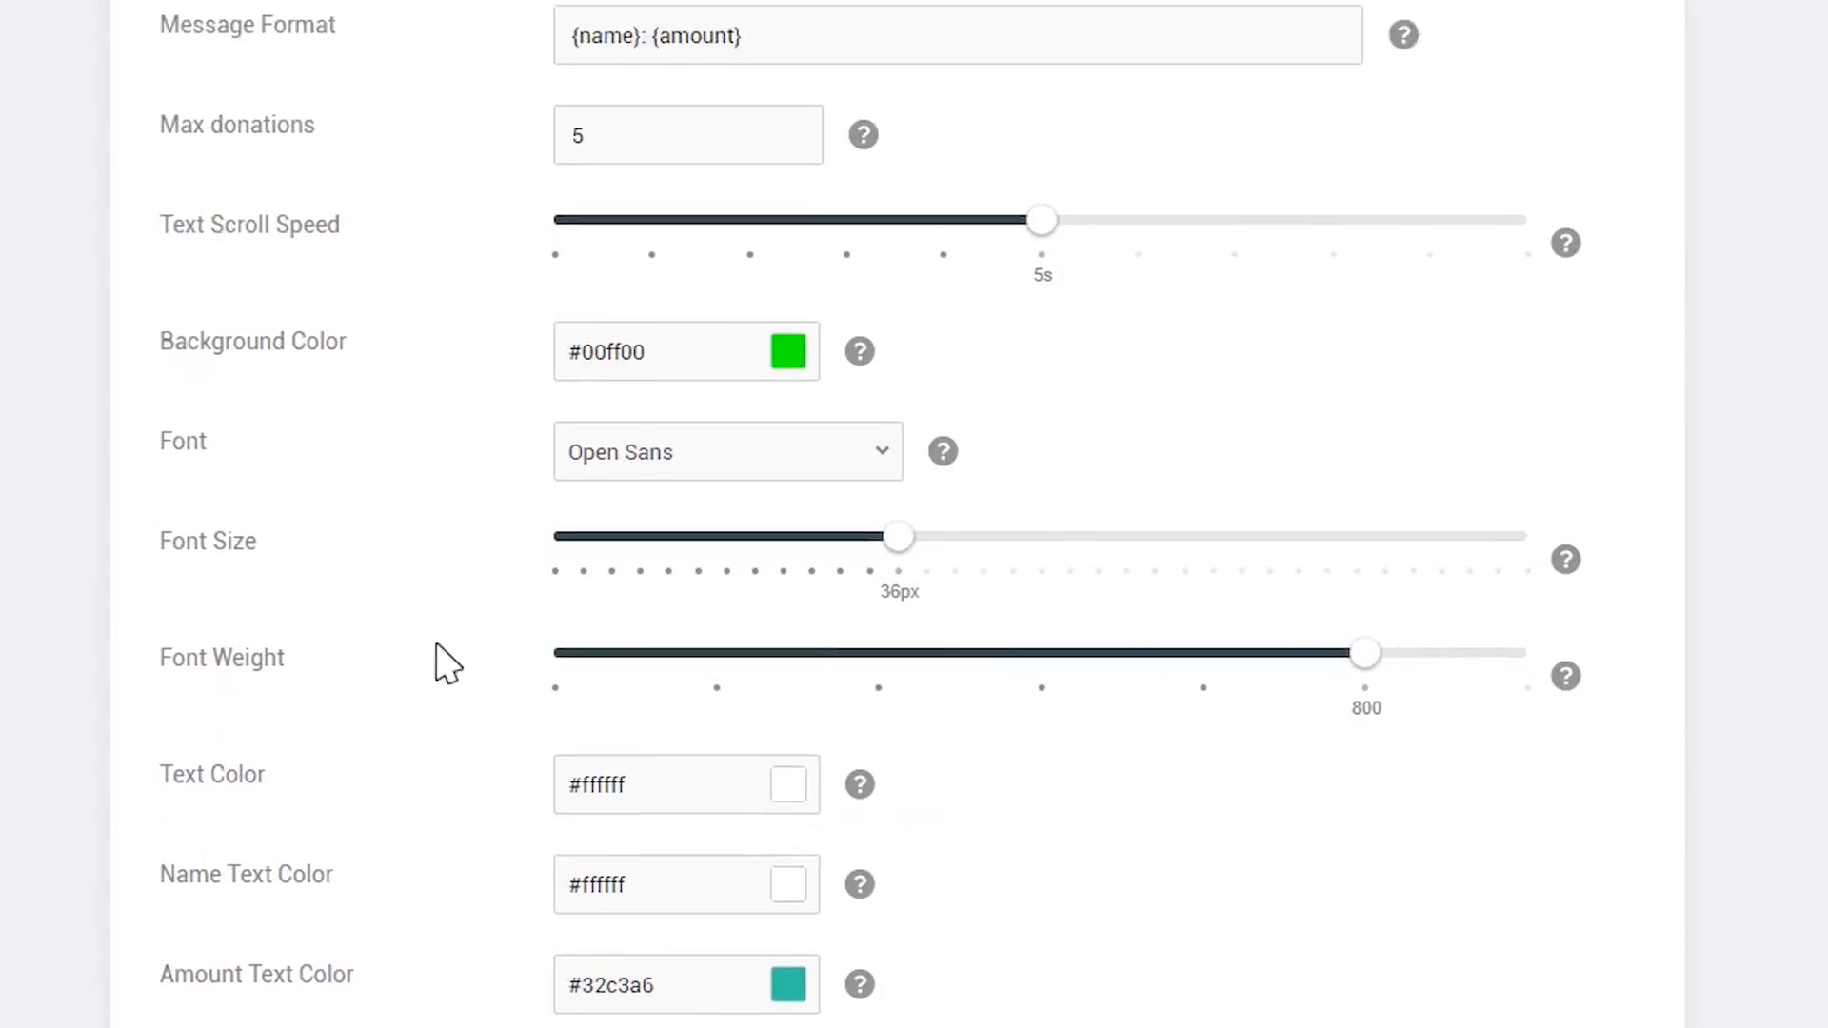
pyautogui.click(1277, 194)
pyautogui.hotkey('ctrl', 'c')
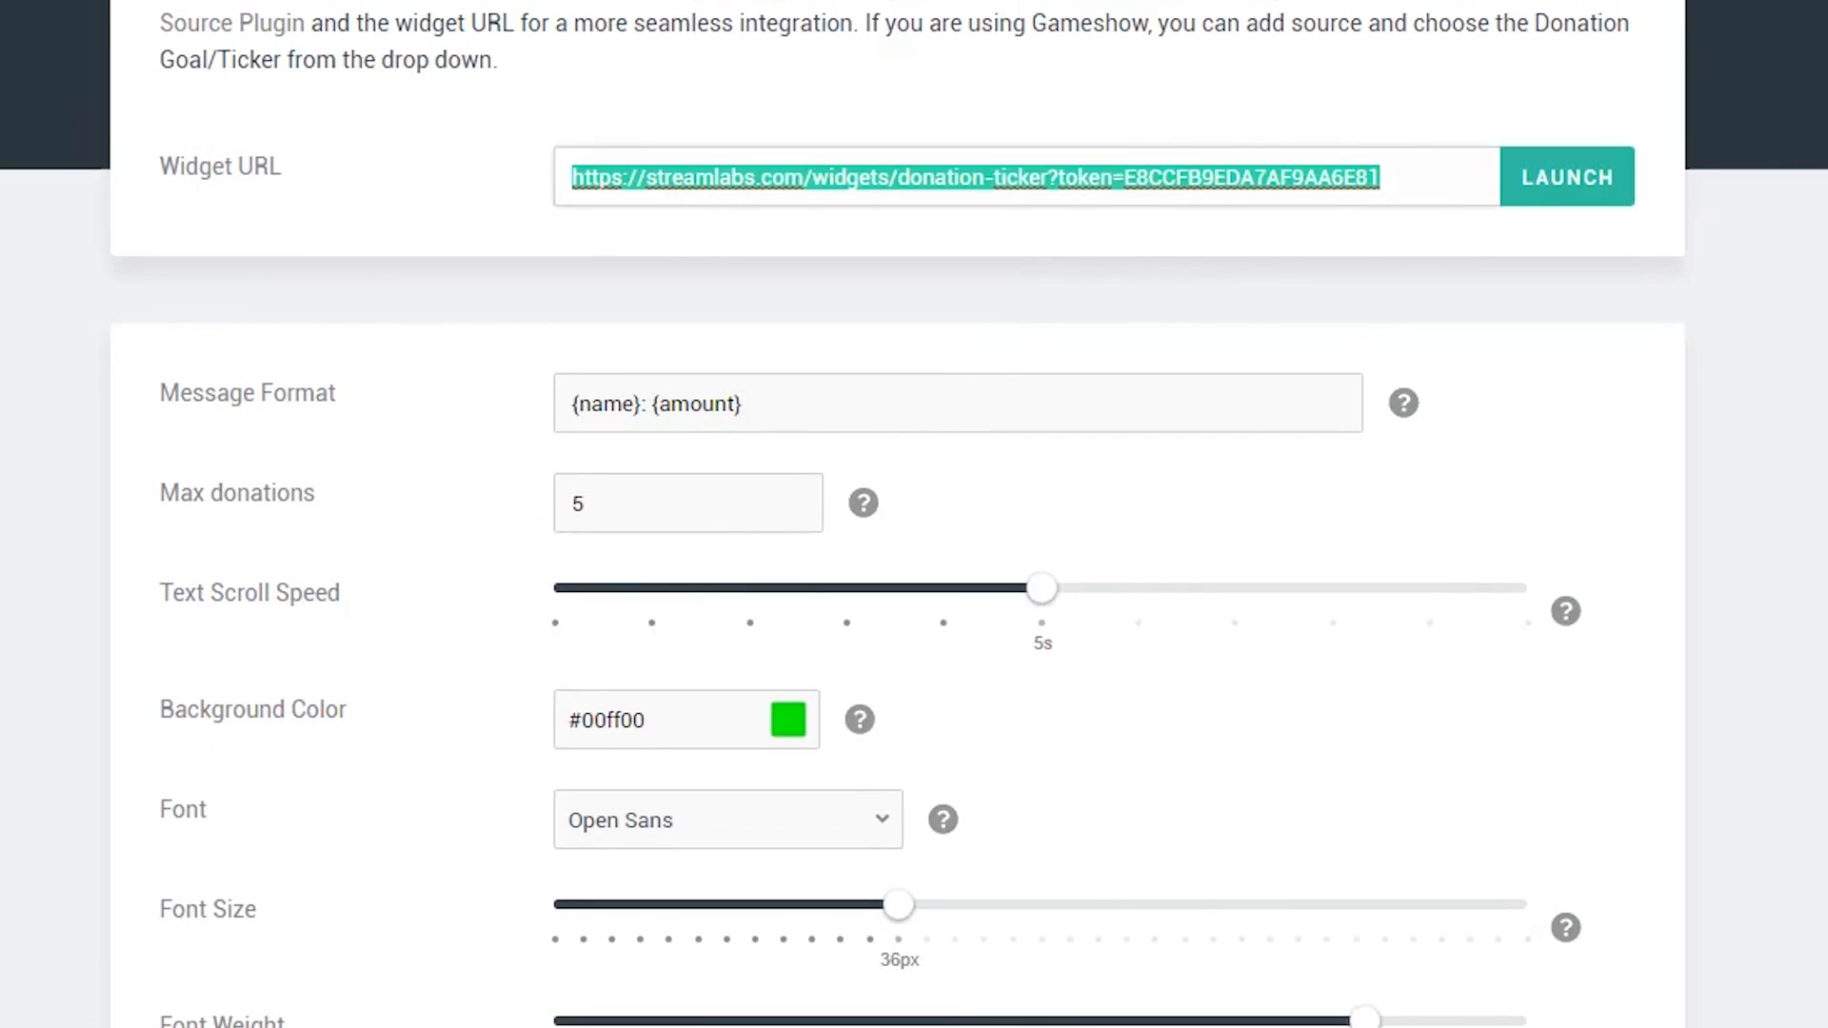
# Switch to OBS Studio and add a new browser source named "Donation Ticker" to the REC - 21:9 scene.
pyautogui.hotkey('alt', 'Tab')
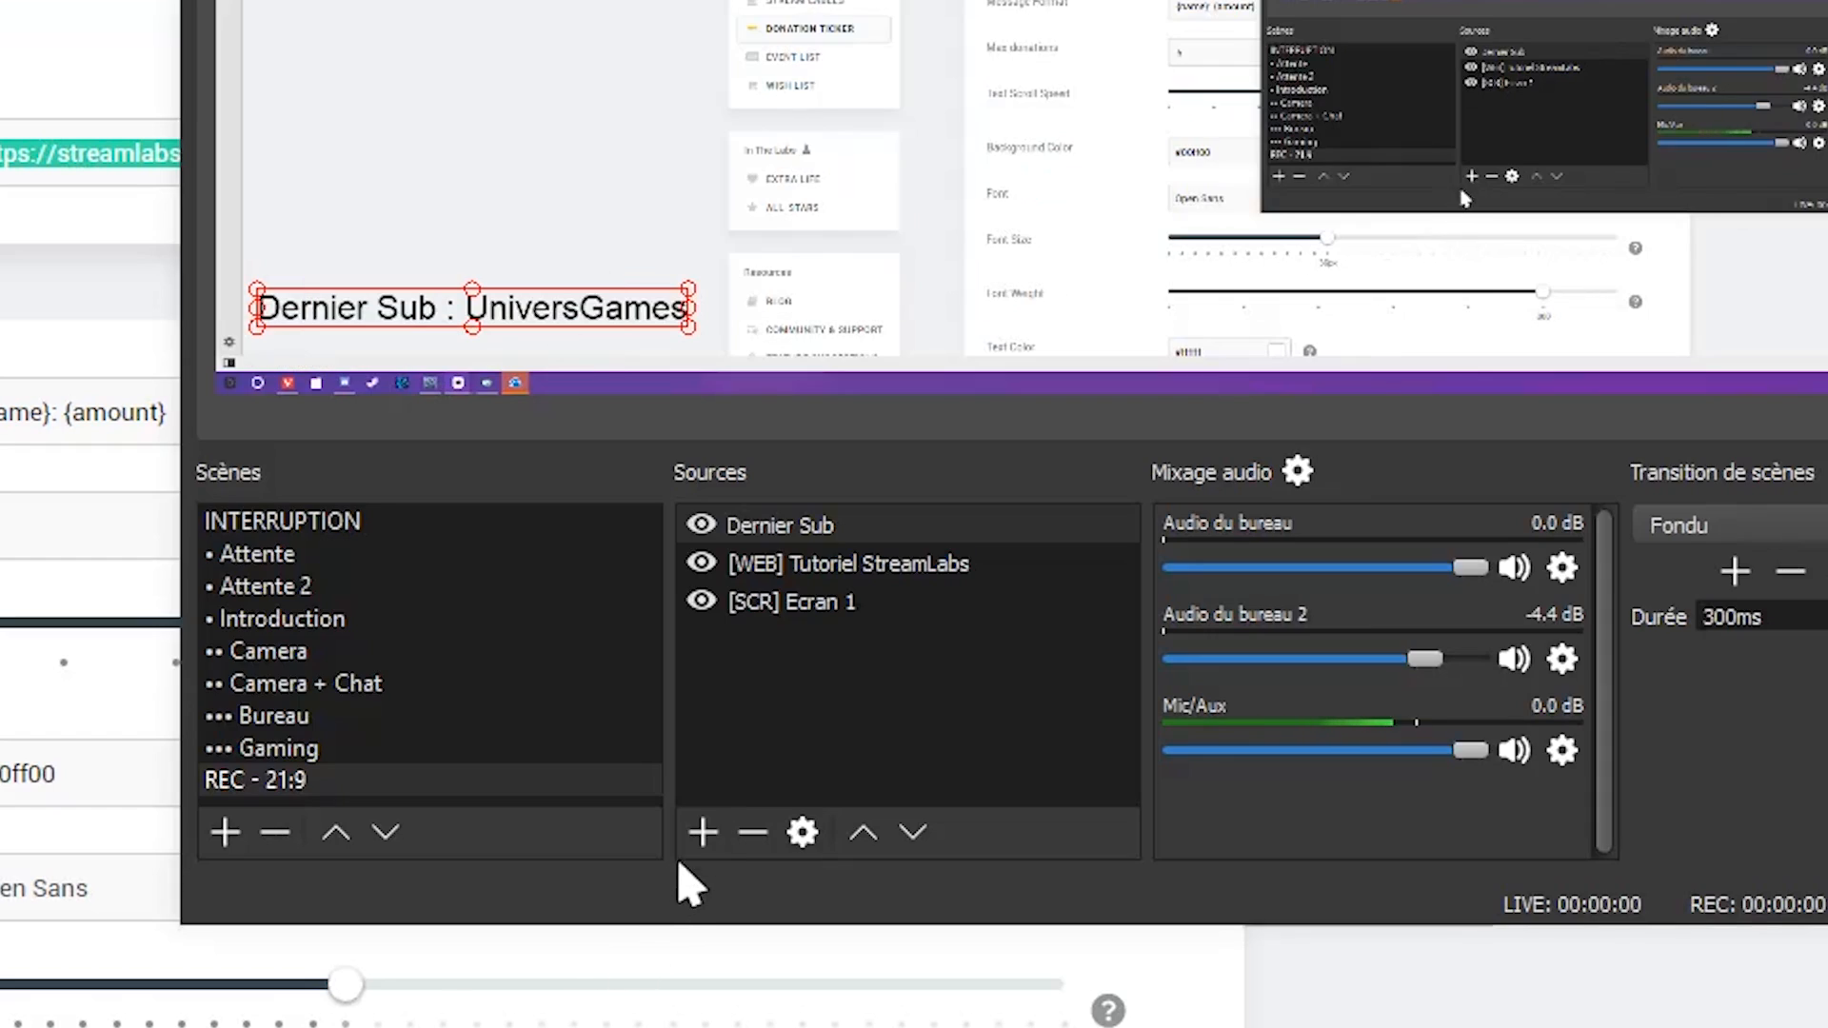
pyautogui.click(703, 832)
pyautogui.click(971, 233)
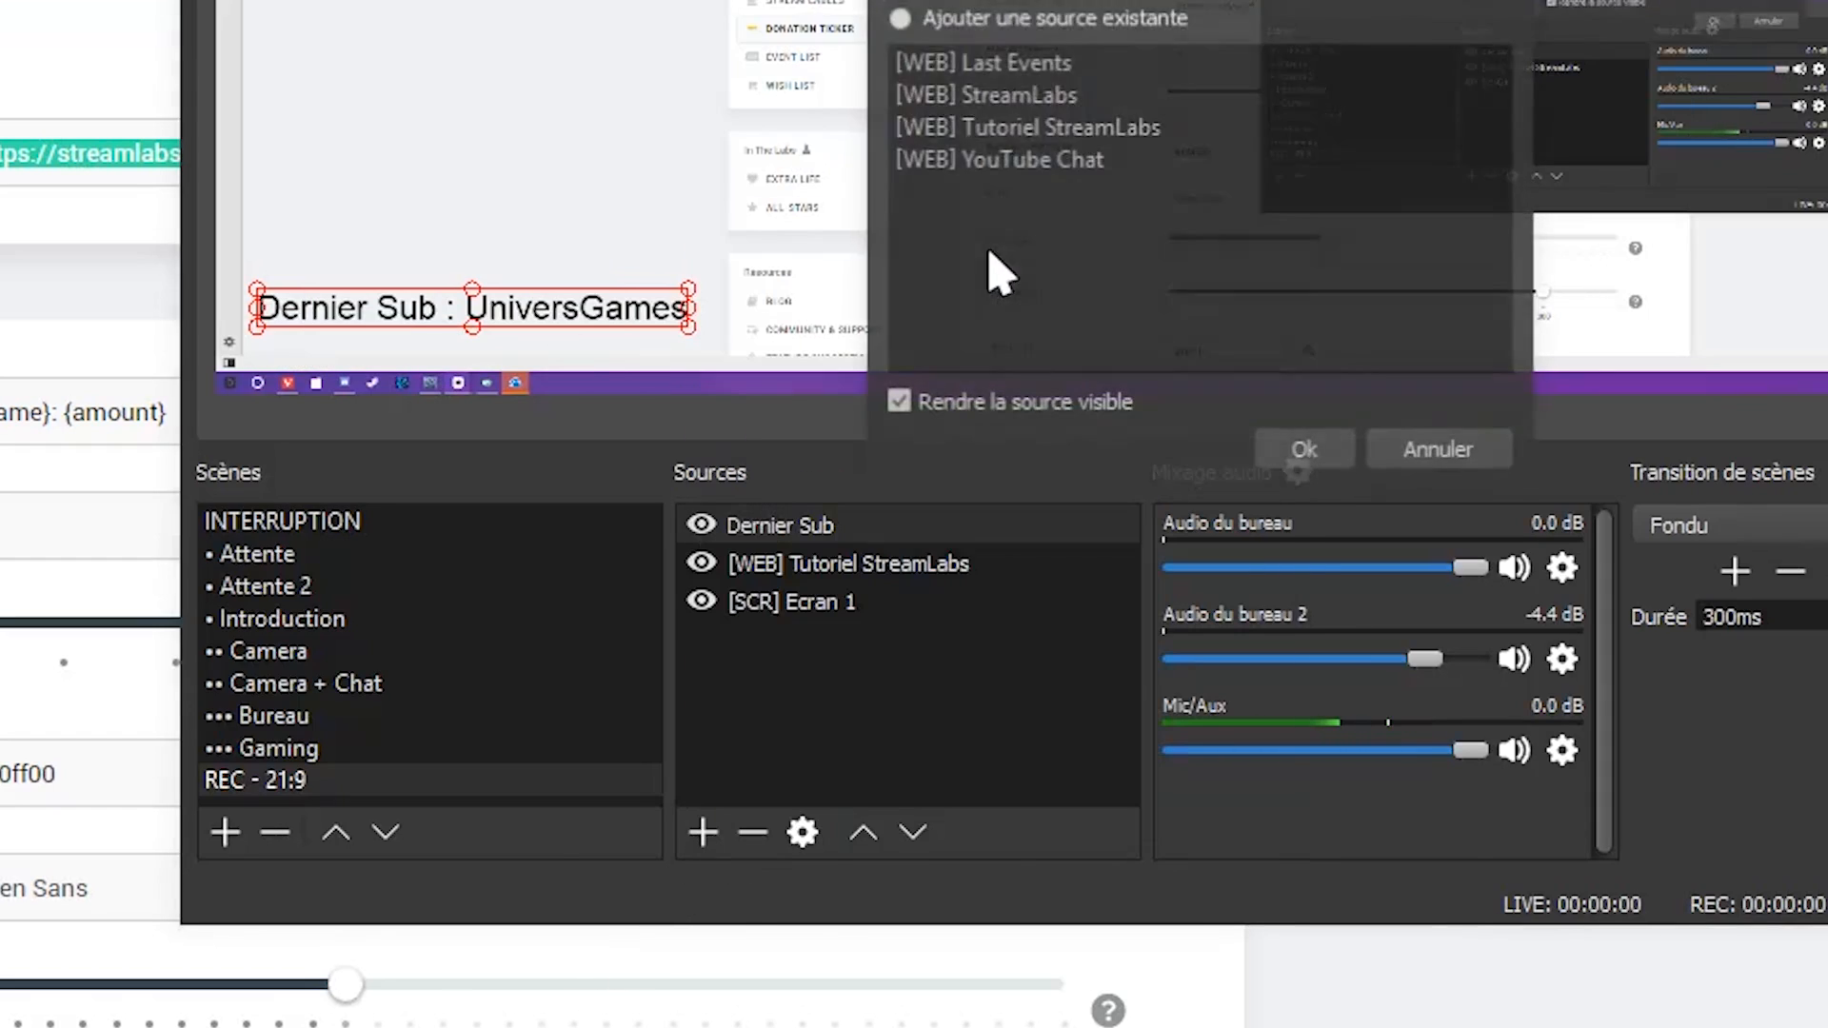
pyautogui.write('Do')
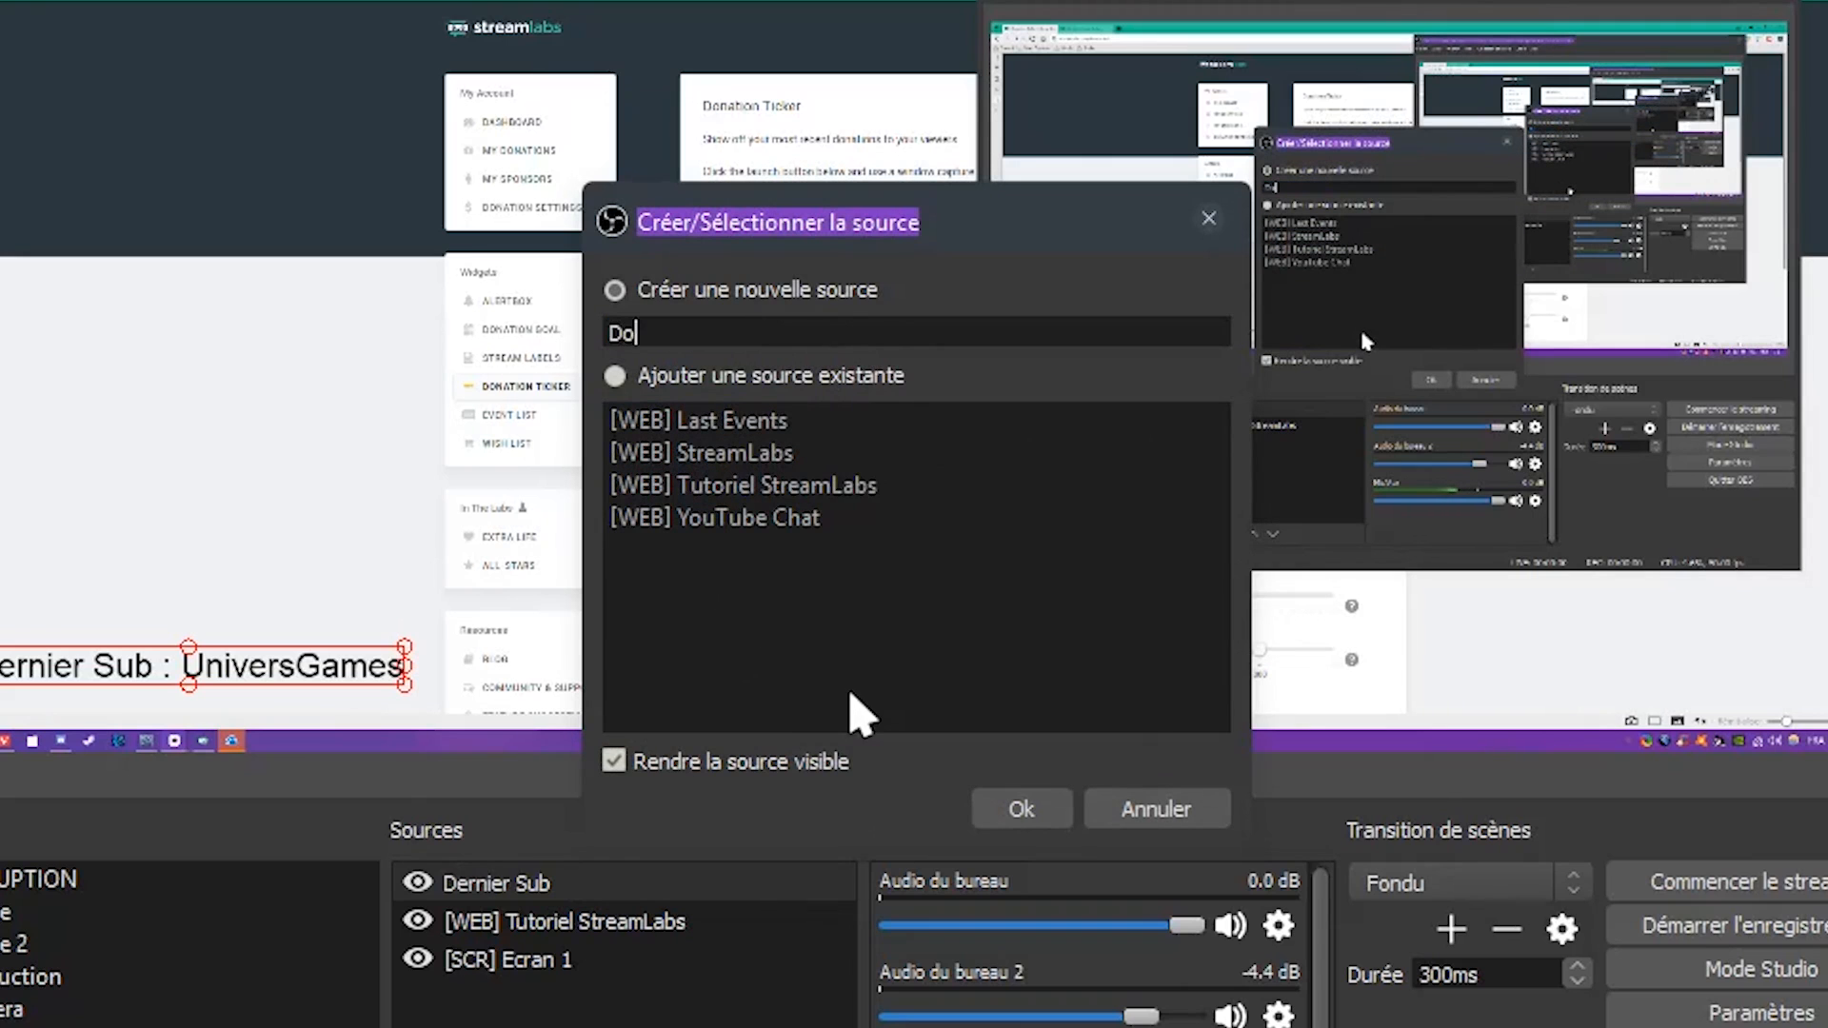
pyautogui.write('nation Ticker')
pyautogui.press('Return')
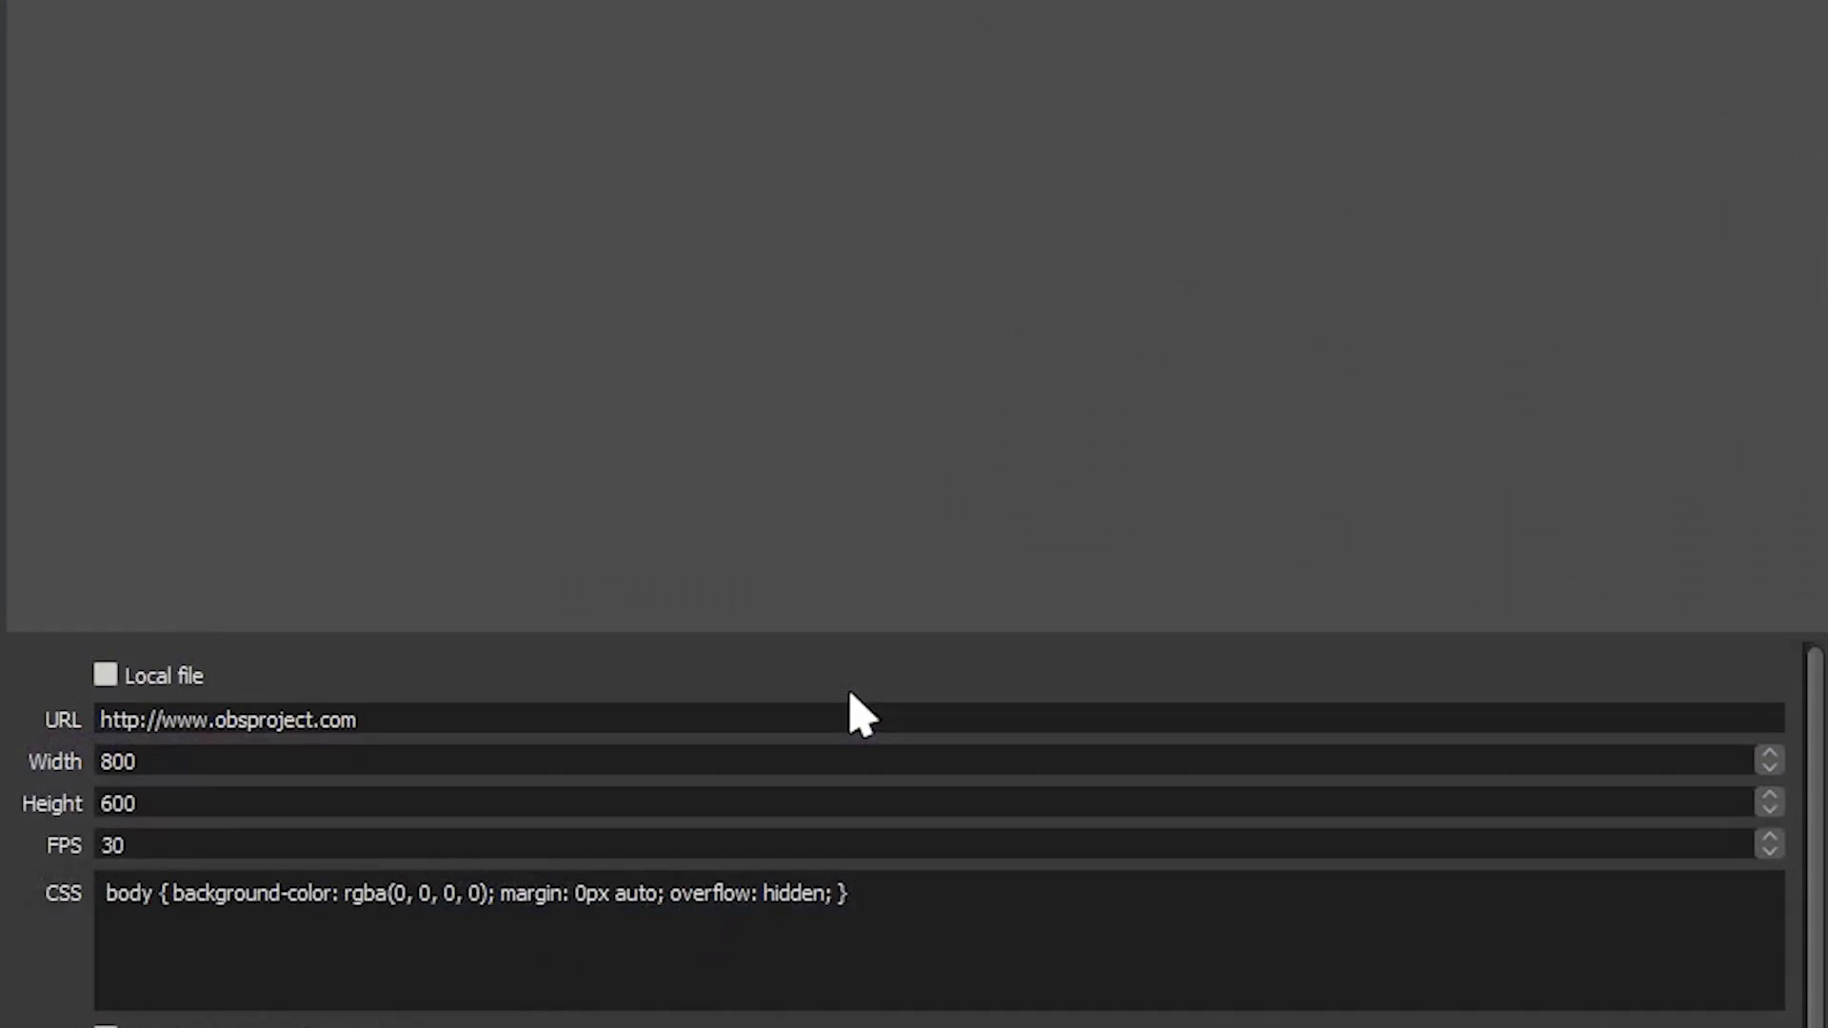
# Paste the widget URL with its token into the Donation Ticker source, confirm and position the ticker in the upper-left of the scene.
pyautogui.tripleClick(590, 678)
pyautogui.hotkey('ctrl', 'v')
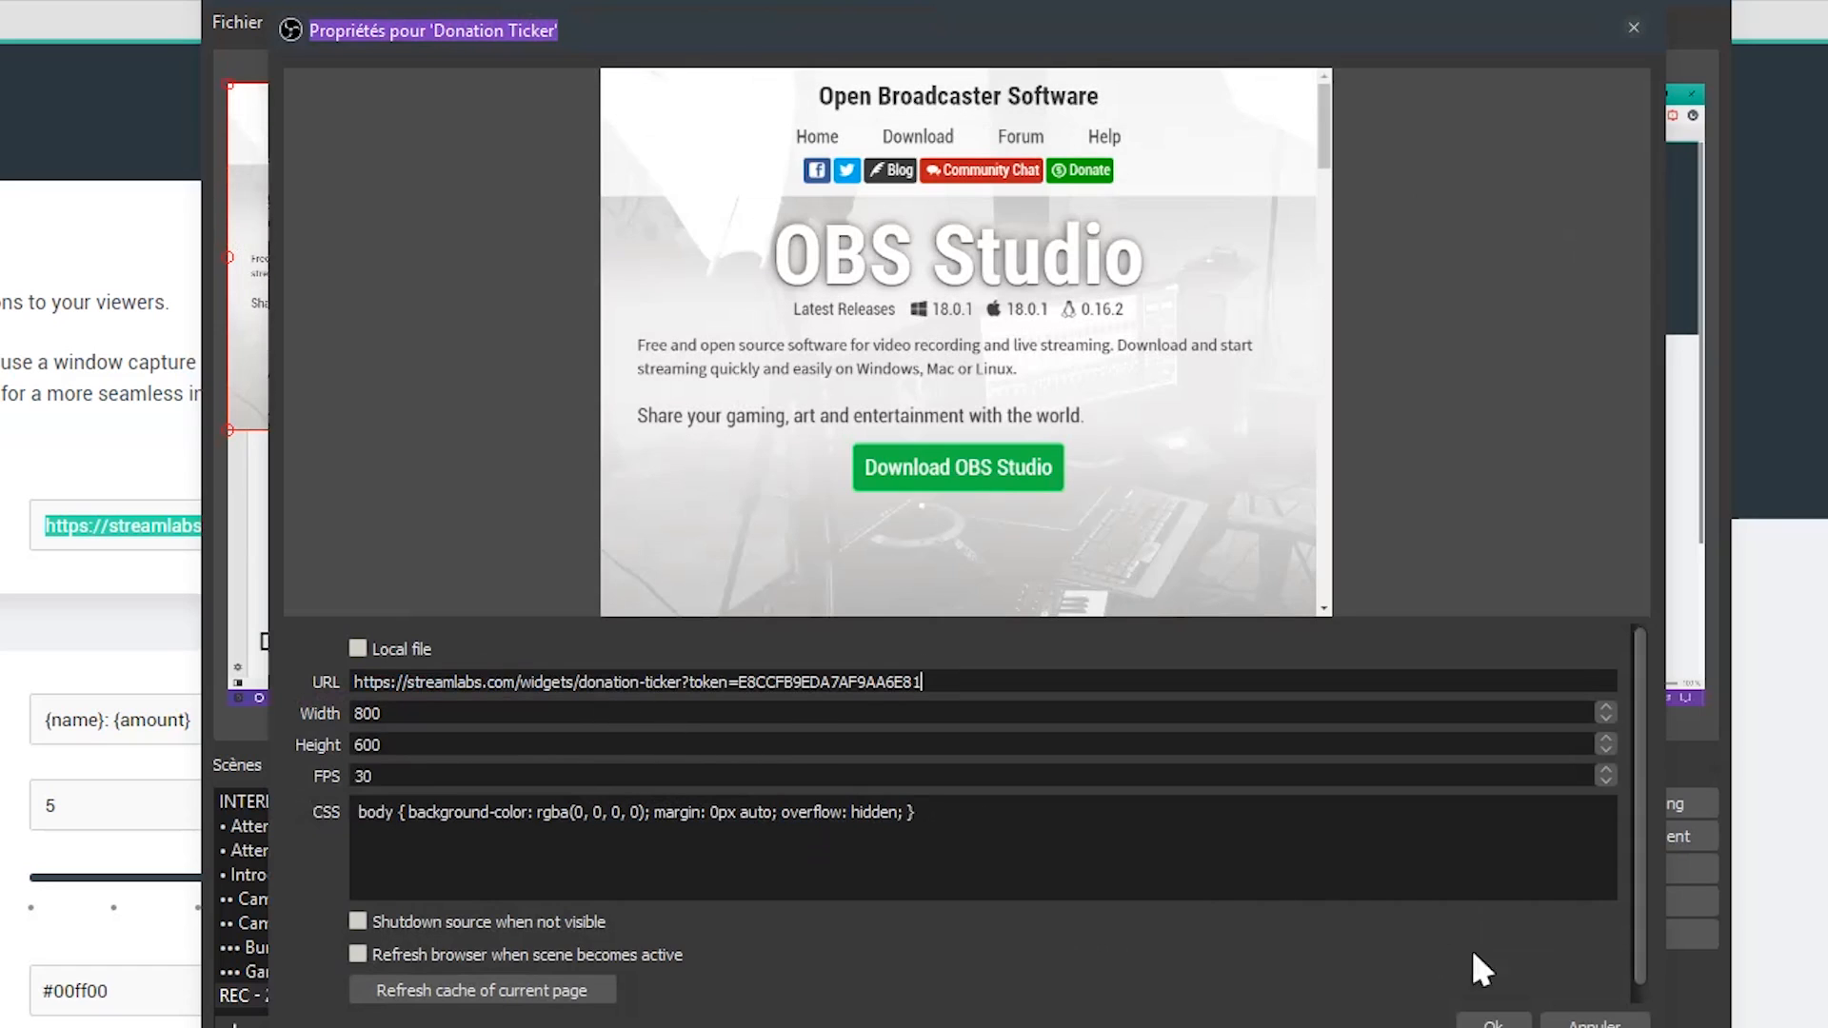
pyautogui.write('50')
pyautogui.click(1490, 1021)
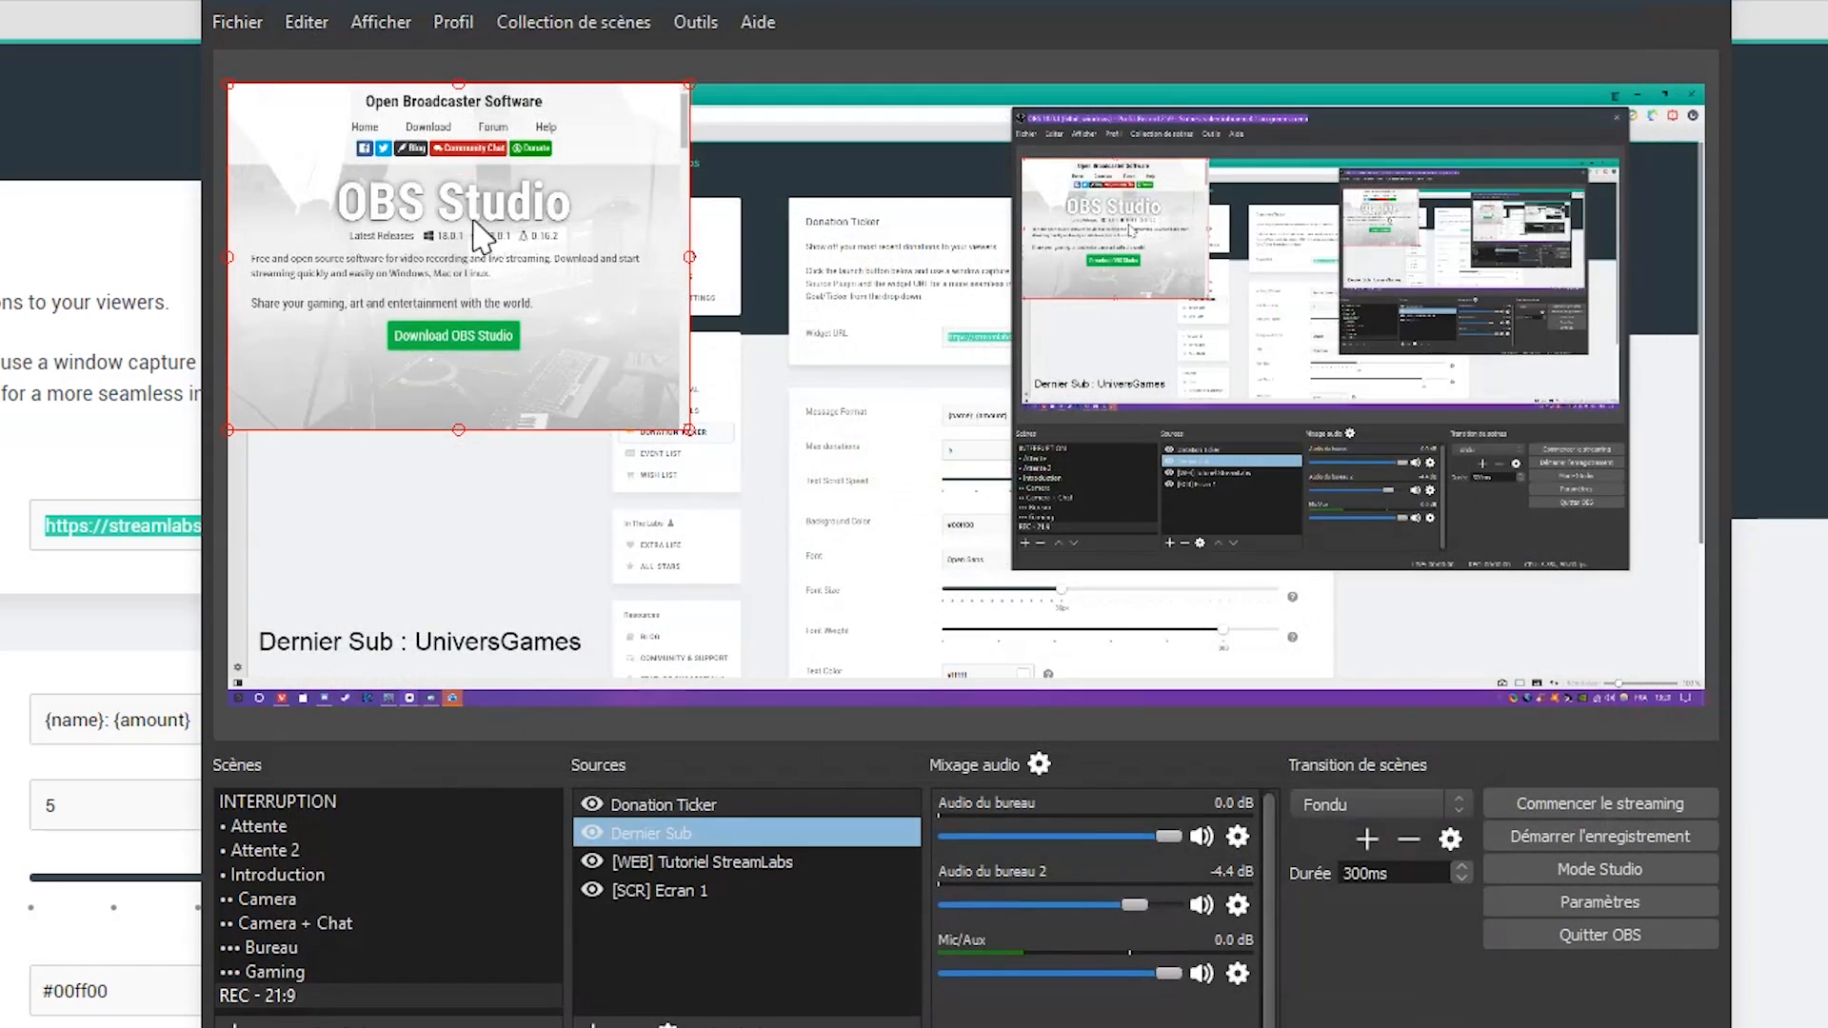
pyautogui.moveTo(421, 158); pyautogui.dragTo(519, 280)
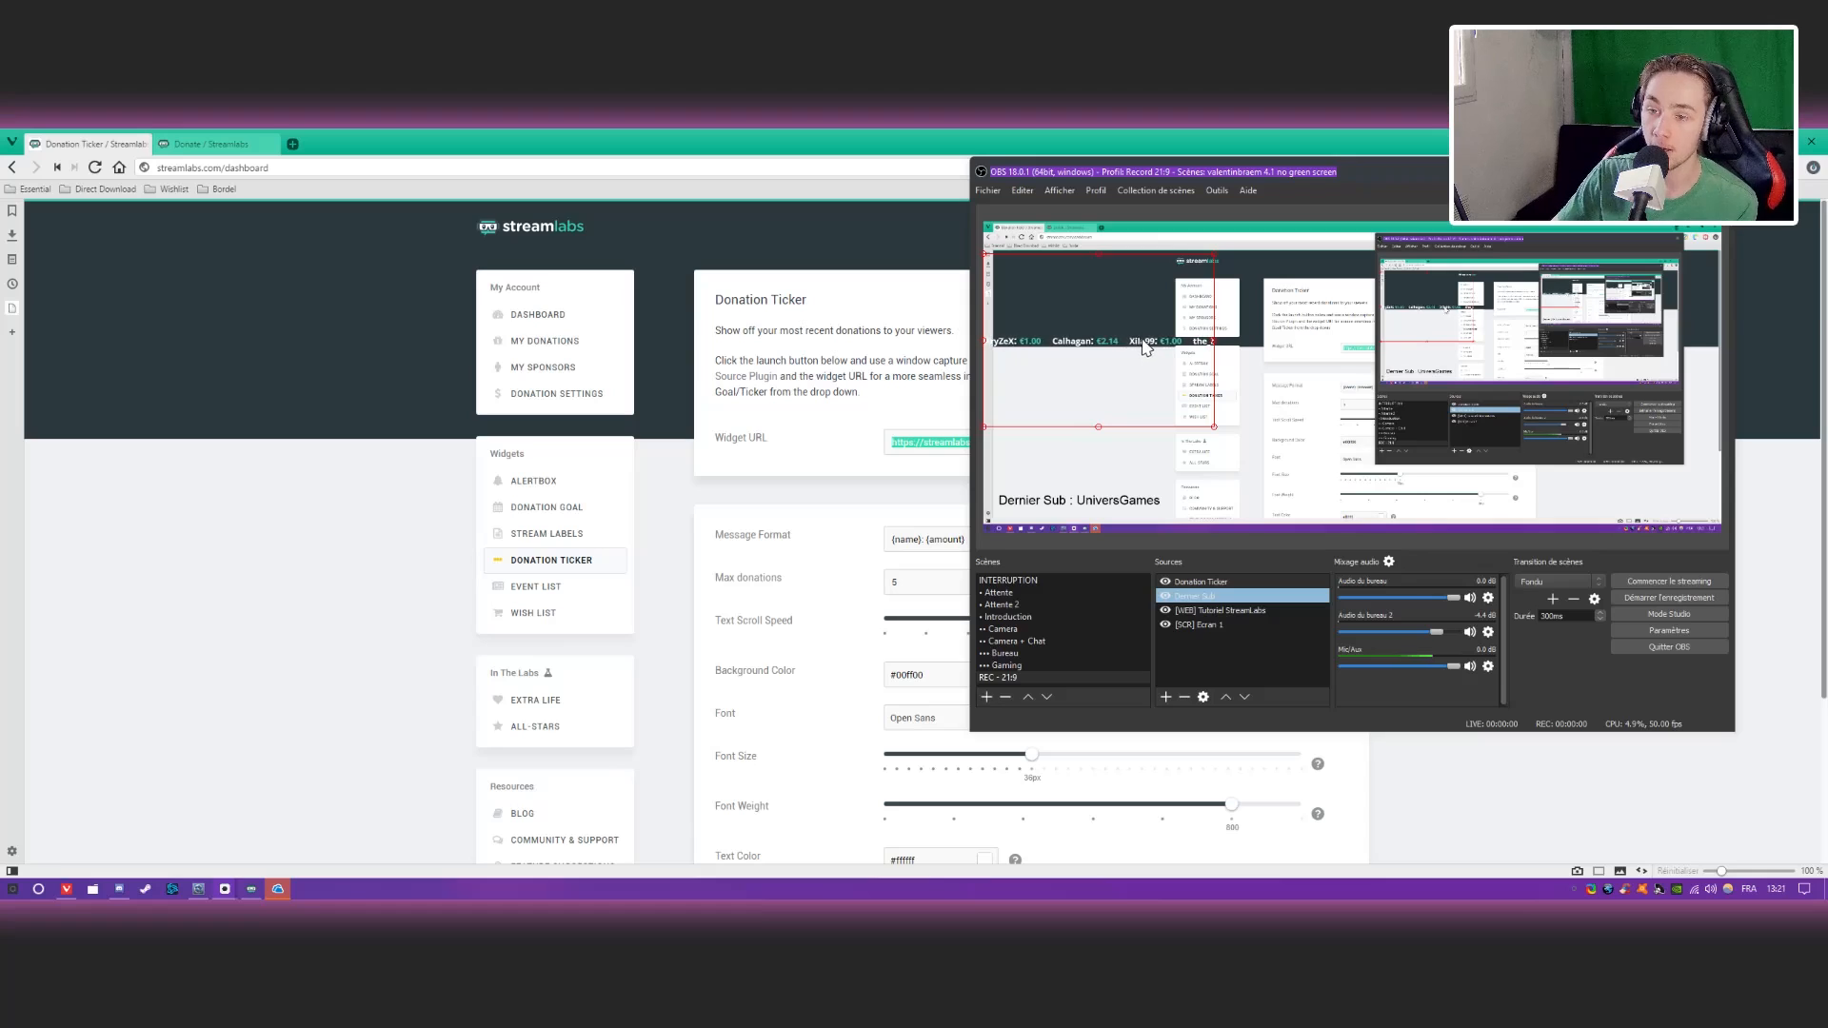
pyautogui.moveTo(1146, 347); pyautogui.dragTo(1159, 347)
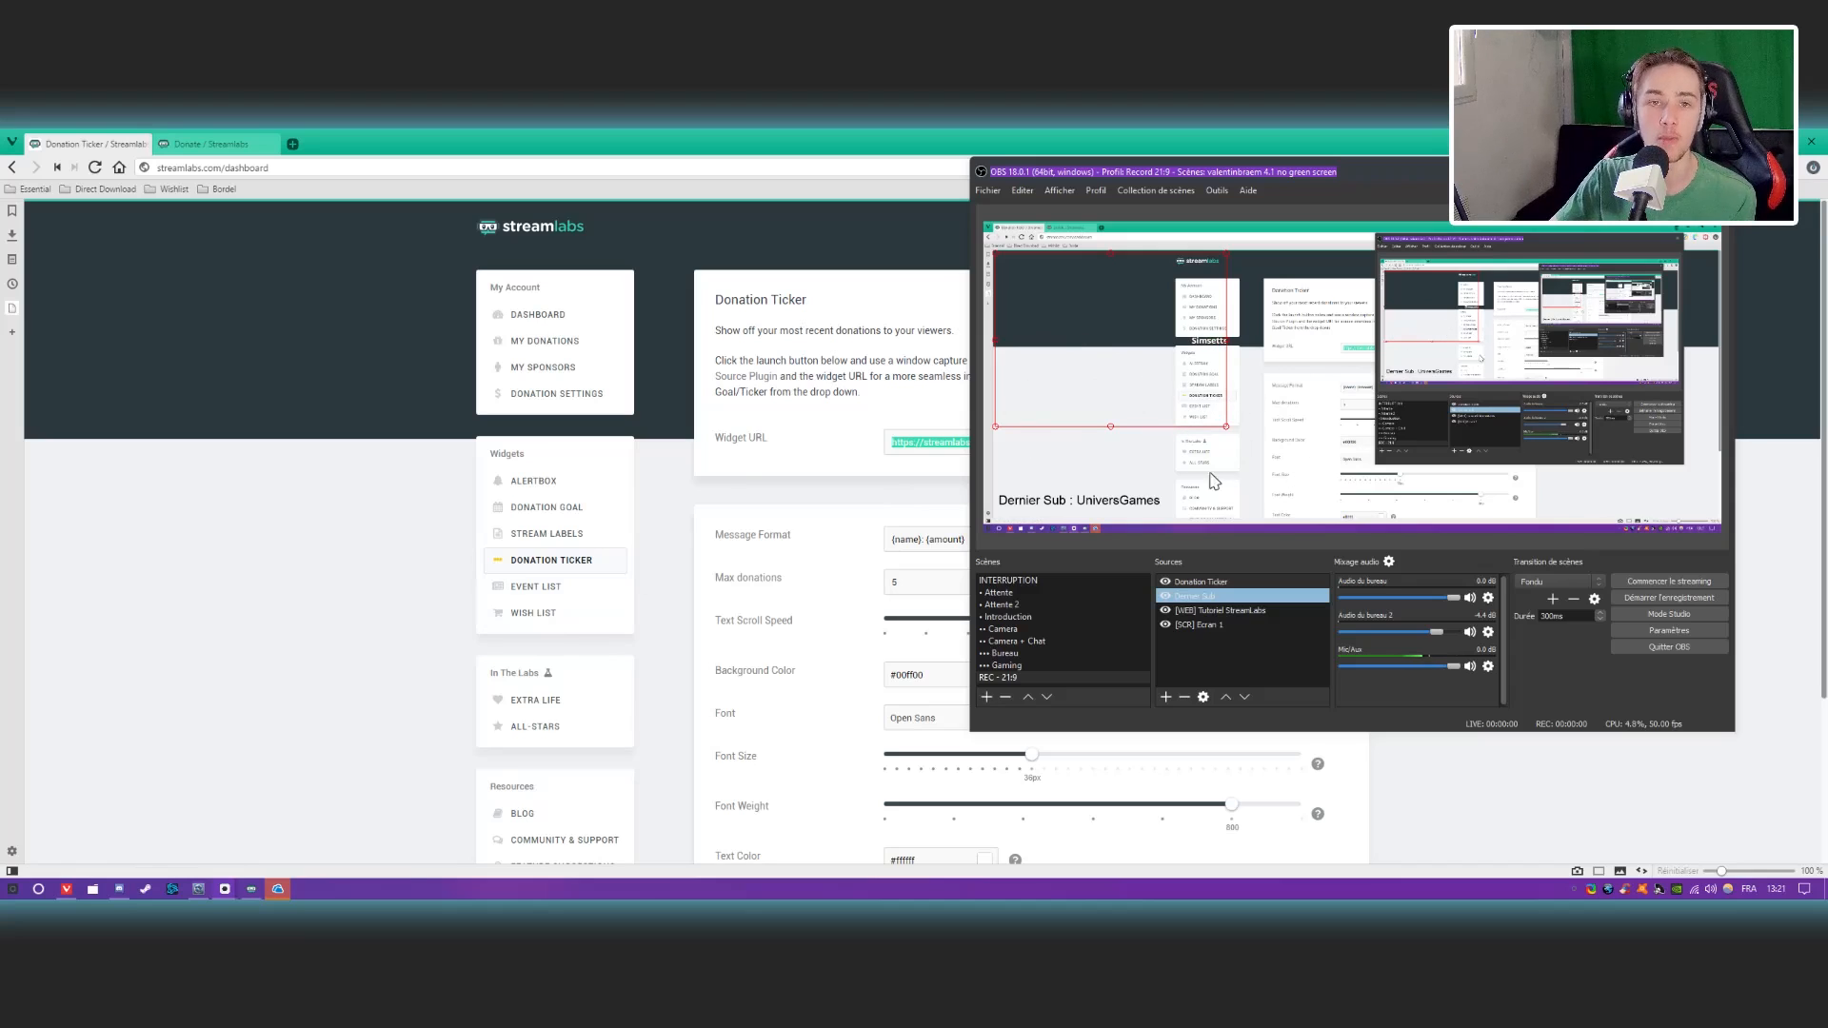
# Switch to the Streamlabs dashboard and open the Event List widget's settings.
pyautogui.click(576, 591)
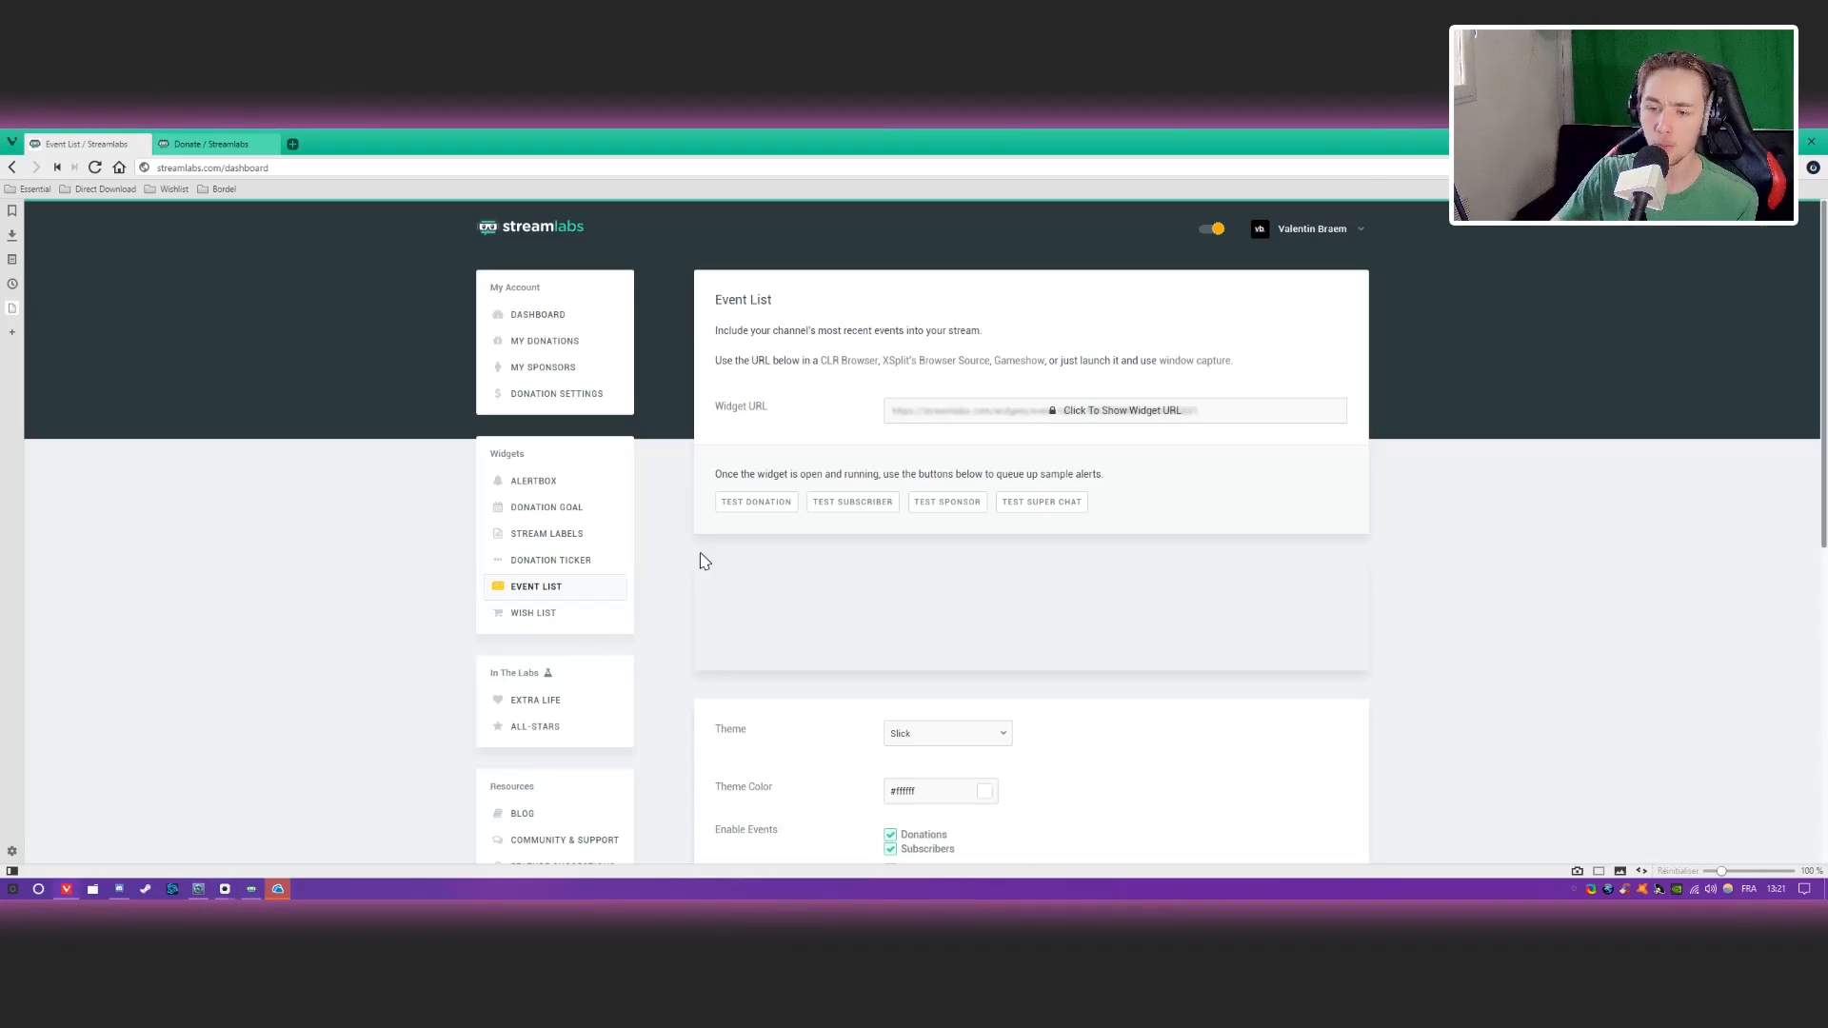
pyautogui.scroll(-3, 692, 578)
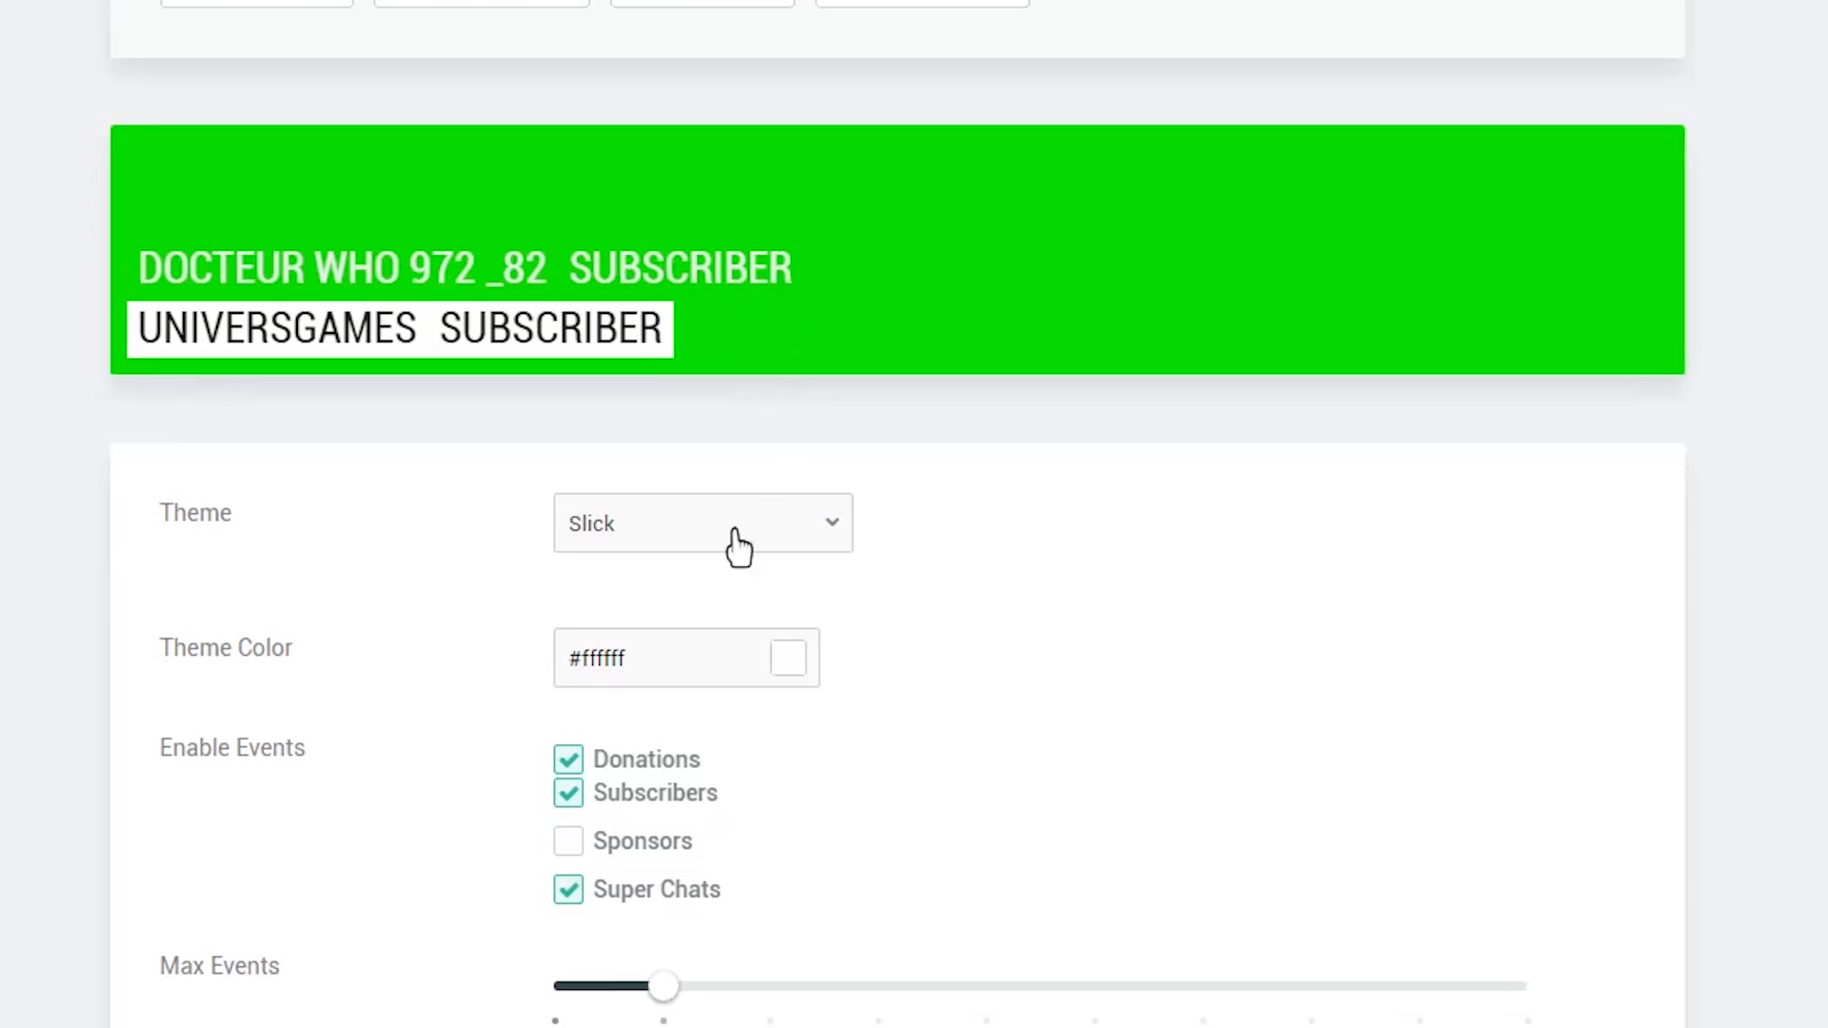
# Try the Carbon and Crisscross themes on the event list, and set the theme back to Slick.
pyautogui.click(968, 598)
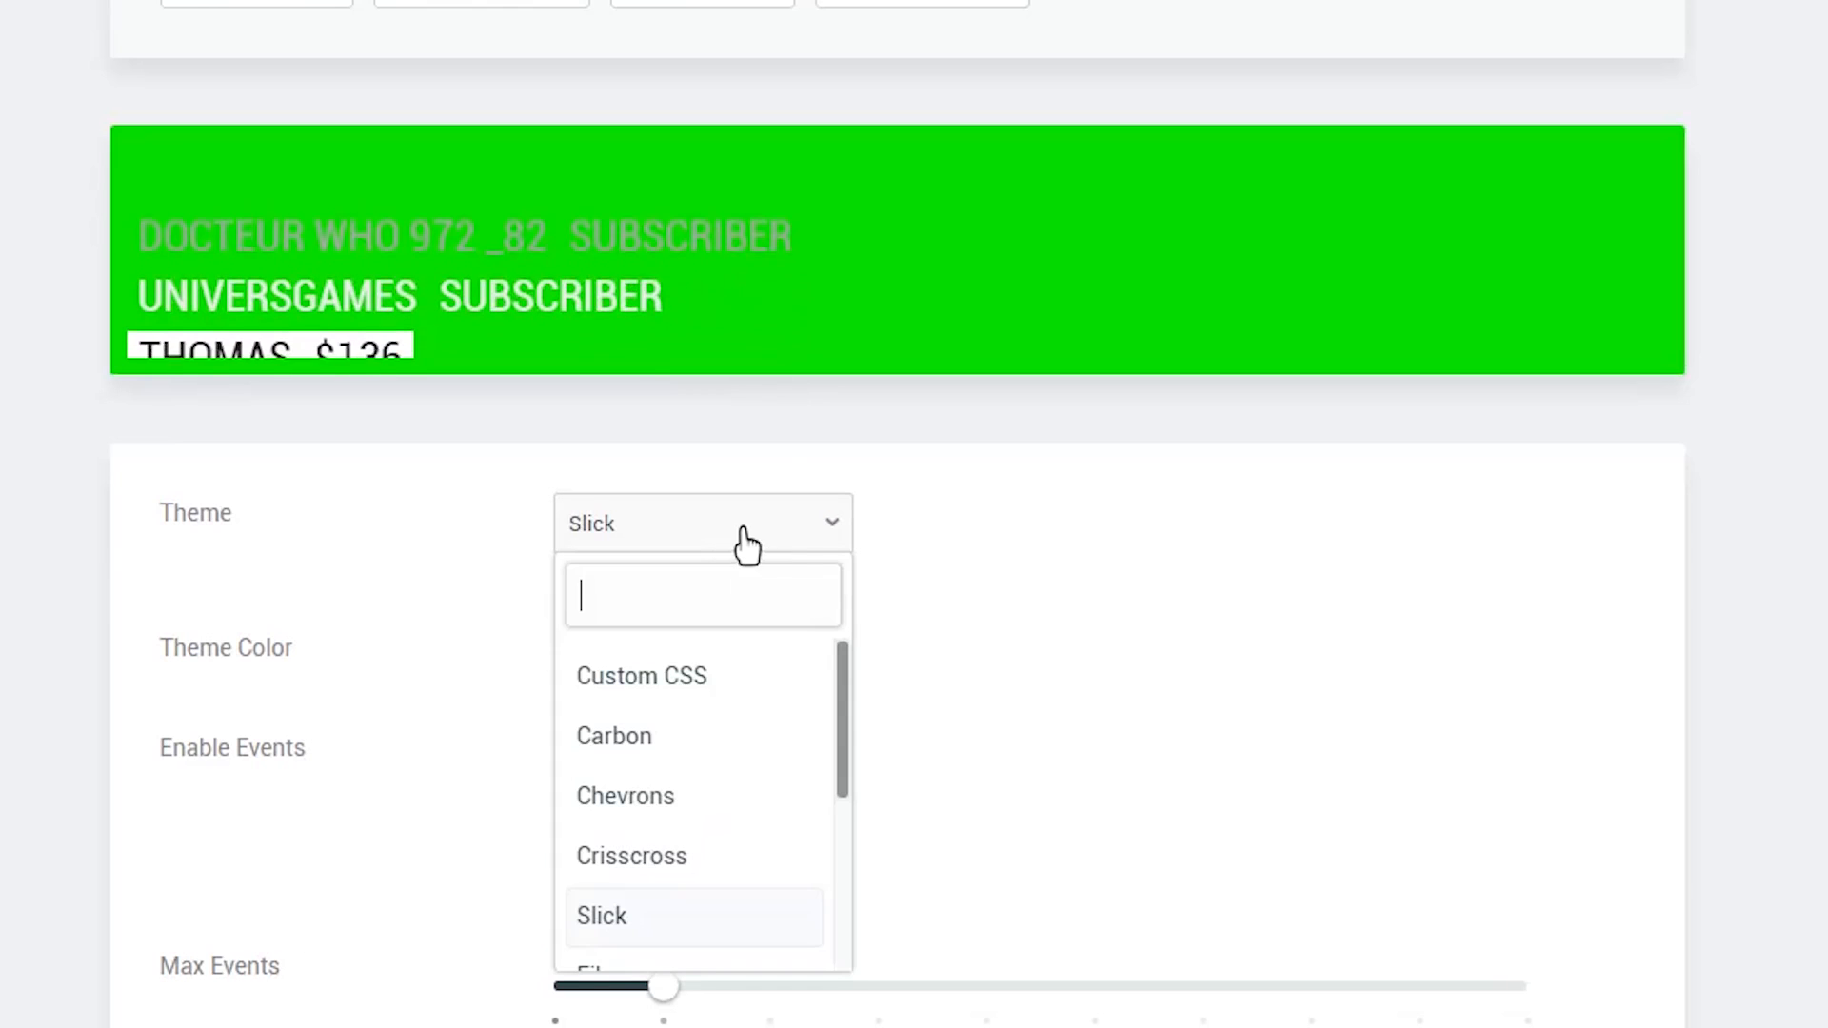
pyautogui.click(709, 759)
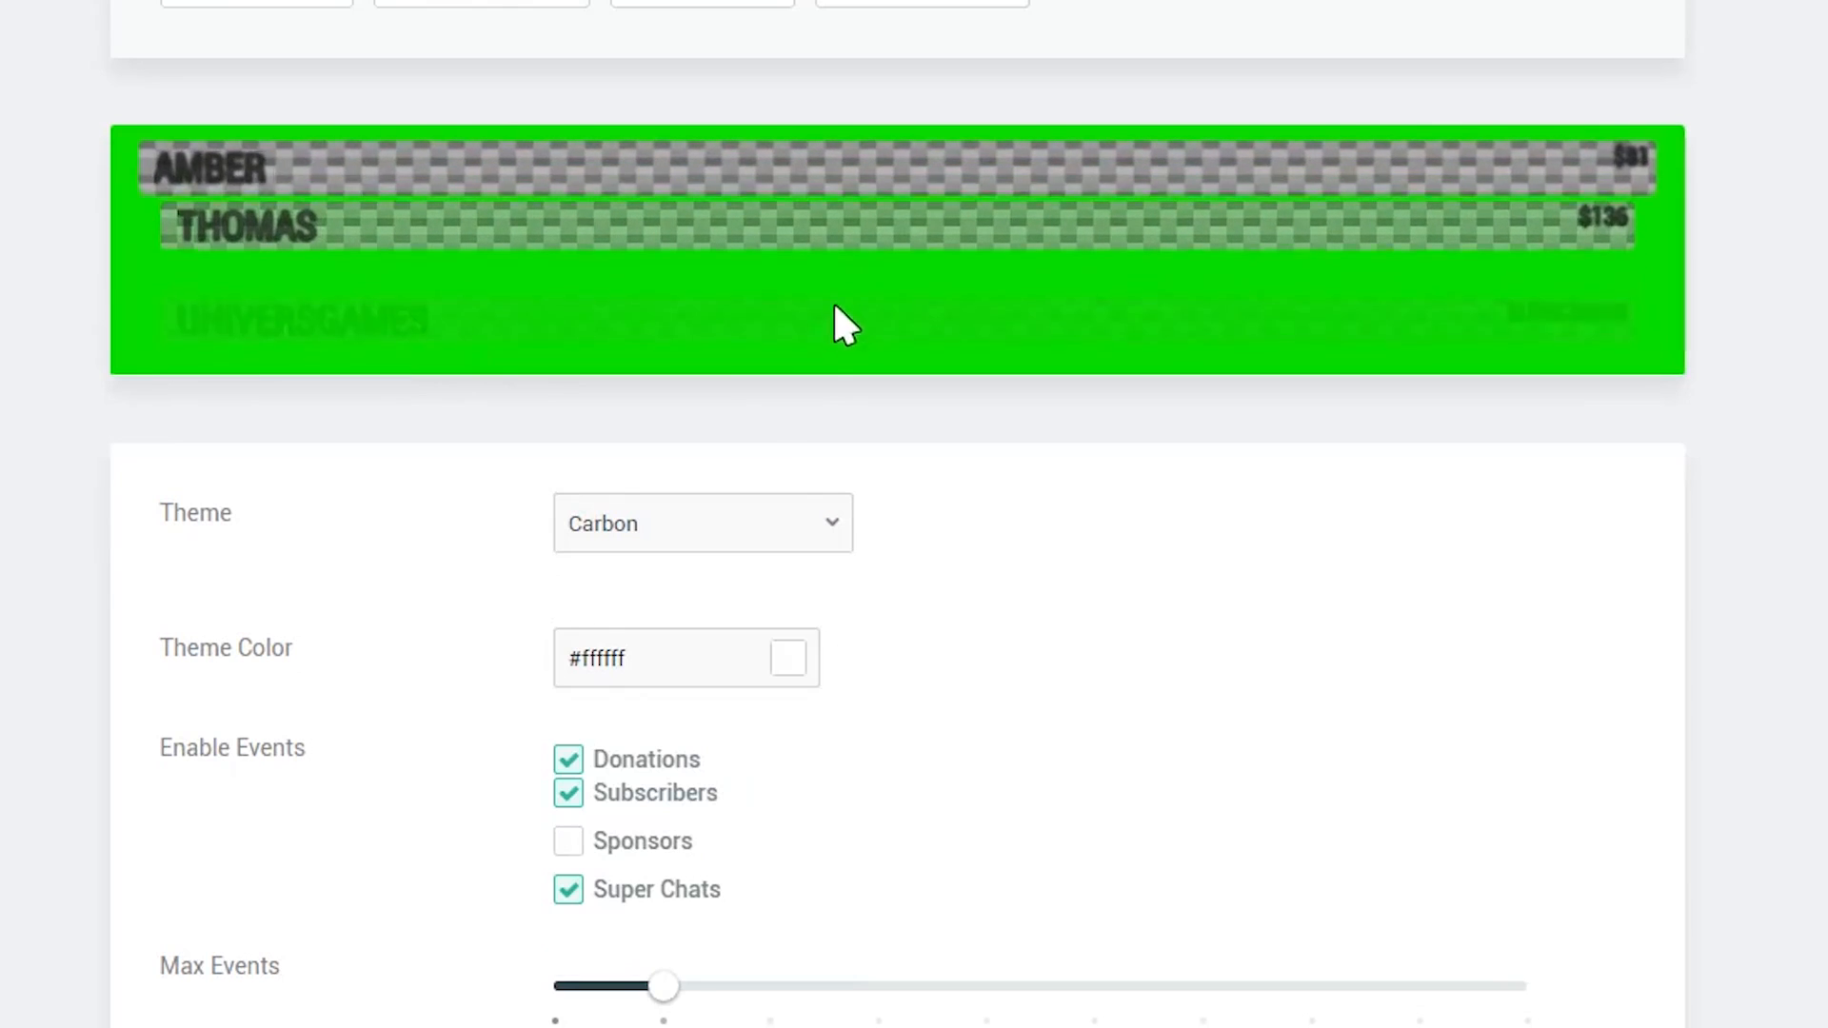
pyautogui.click(803, 504)
pyautogui.click(719, 862)
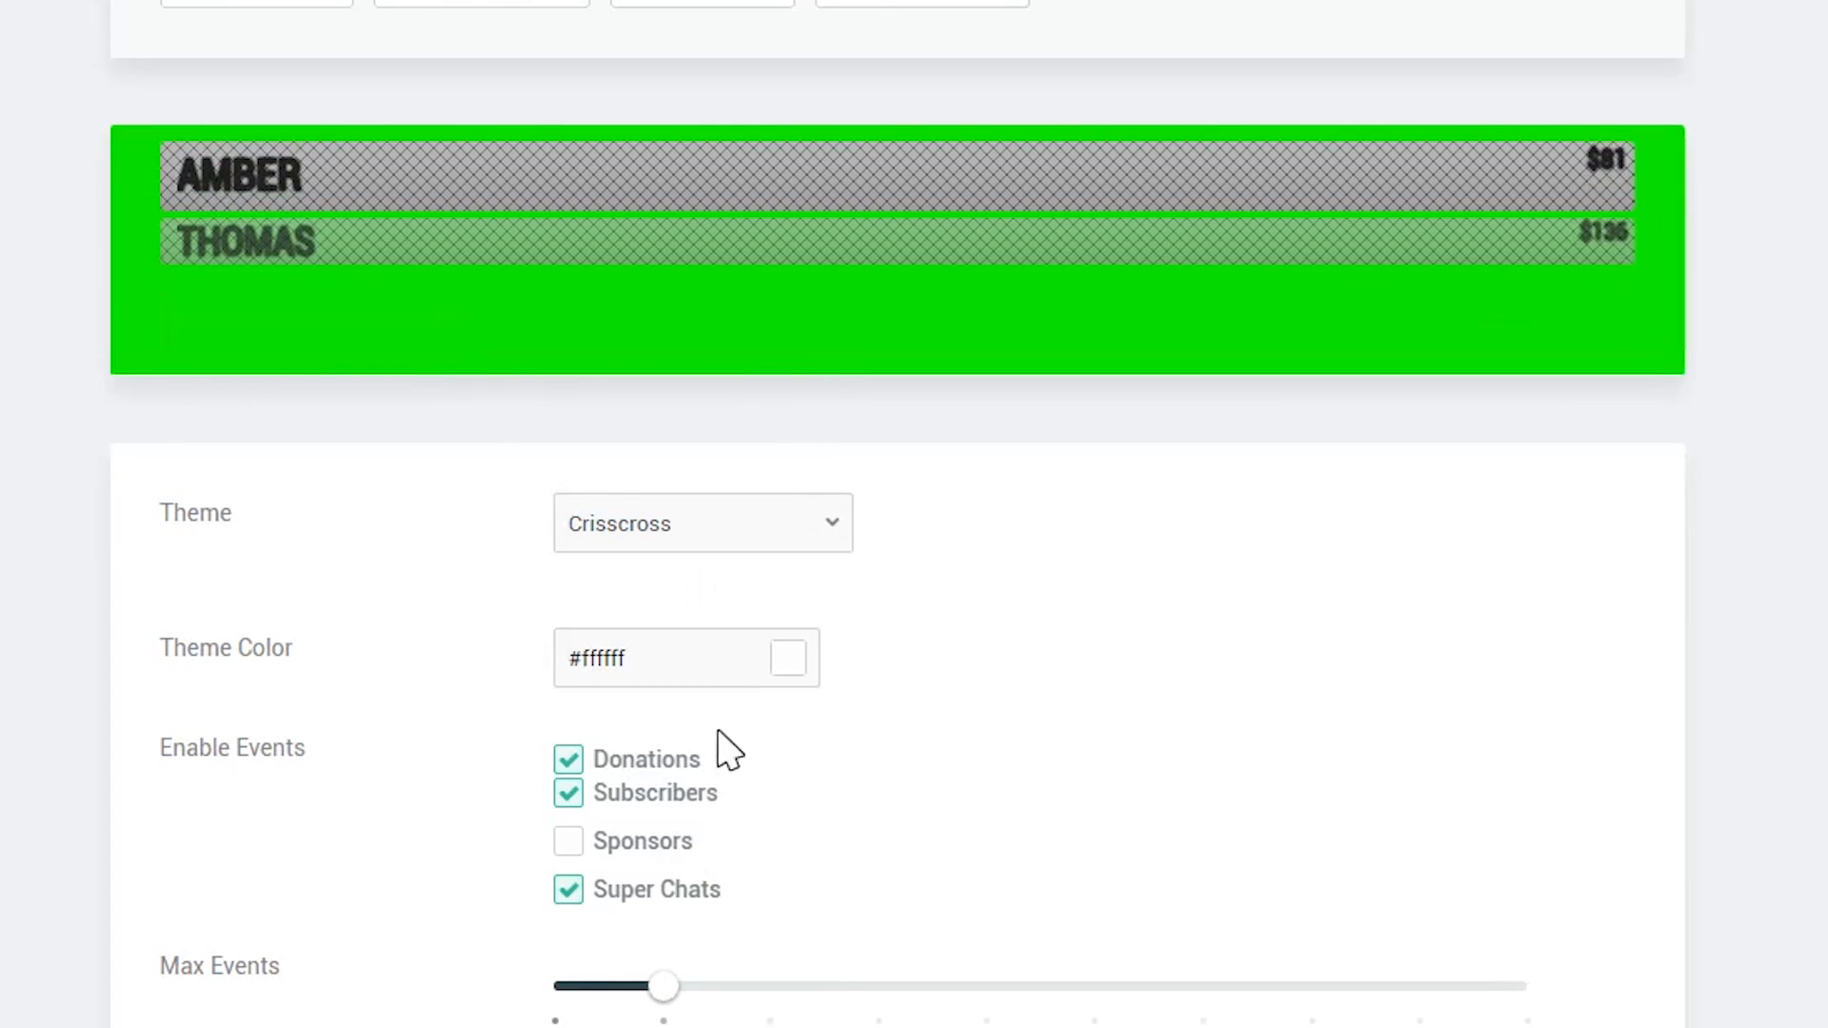
pyautogui.click(747, 538)
pyautogui.scroll(-2, 706, 923)
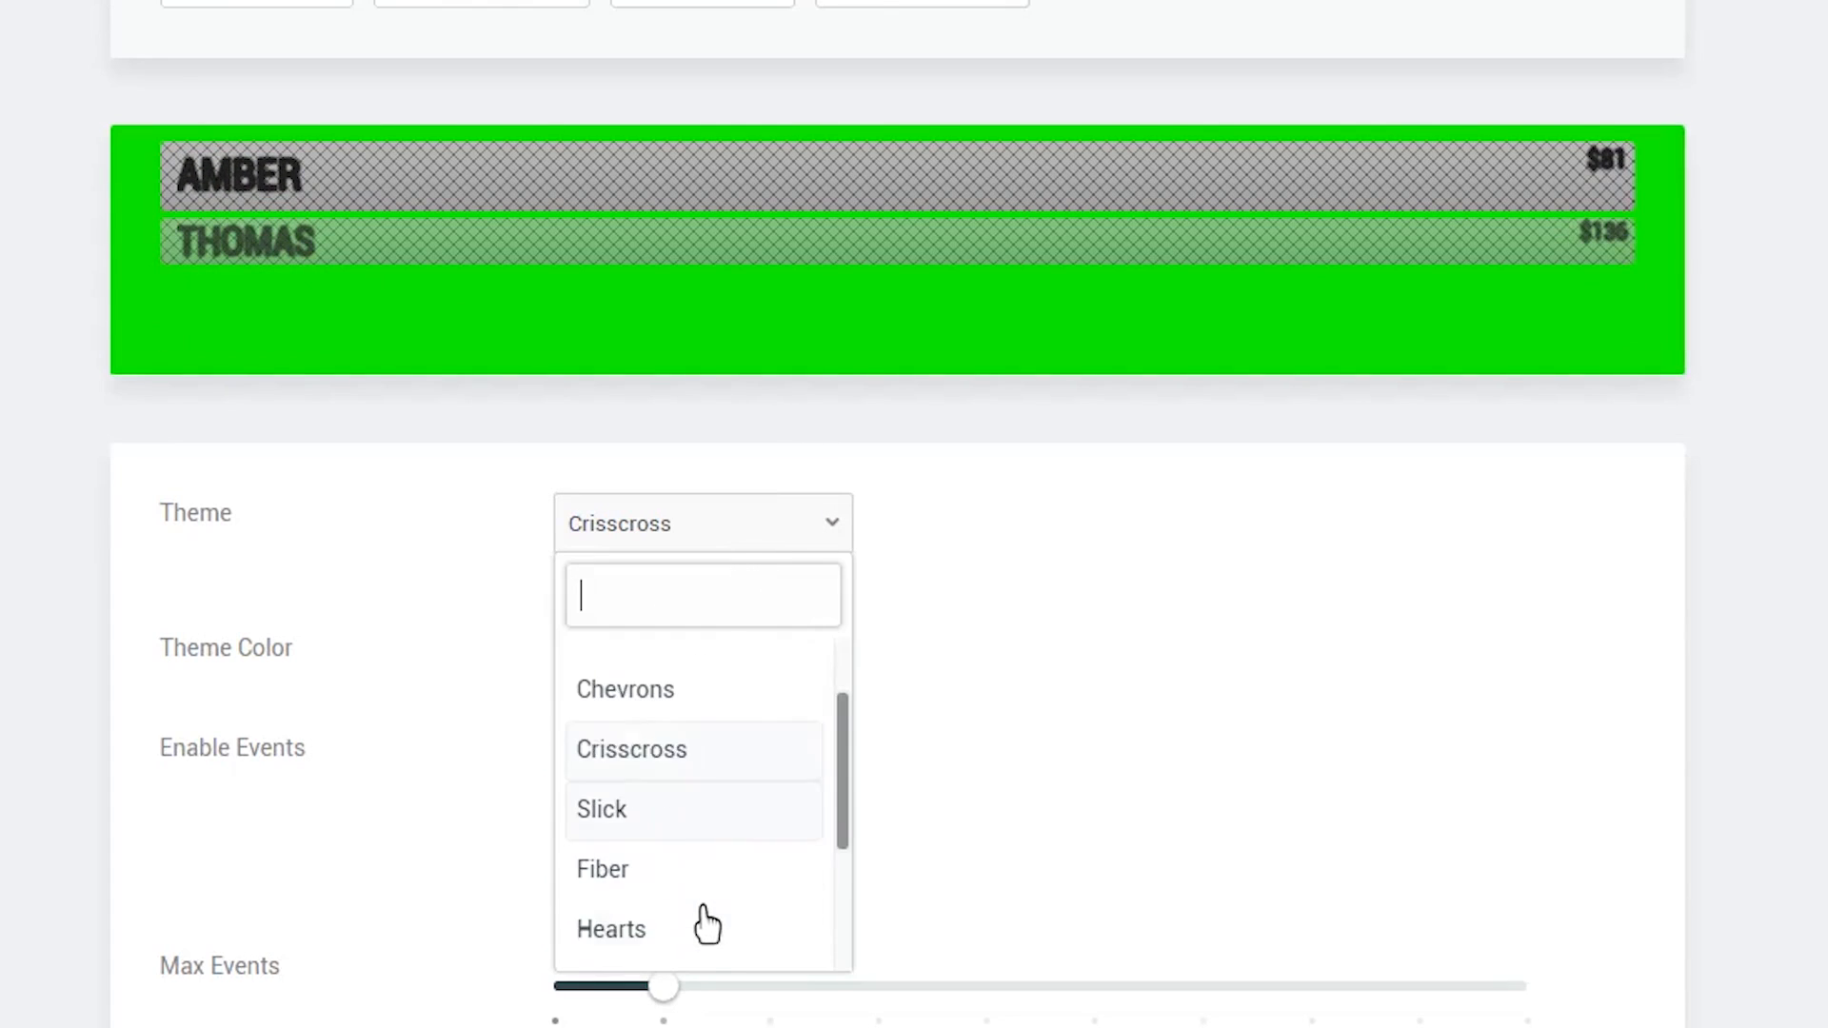
pyautogui.click(679, 776)
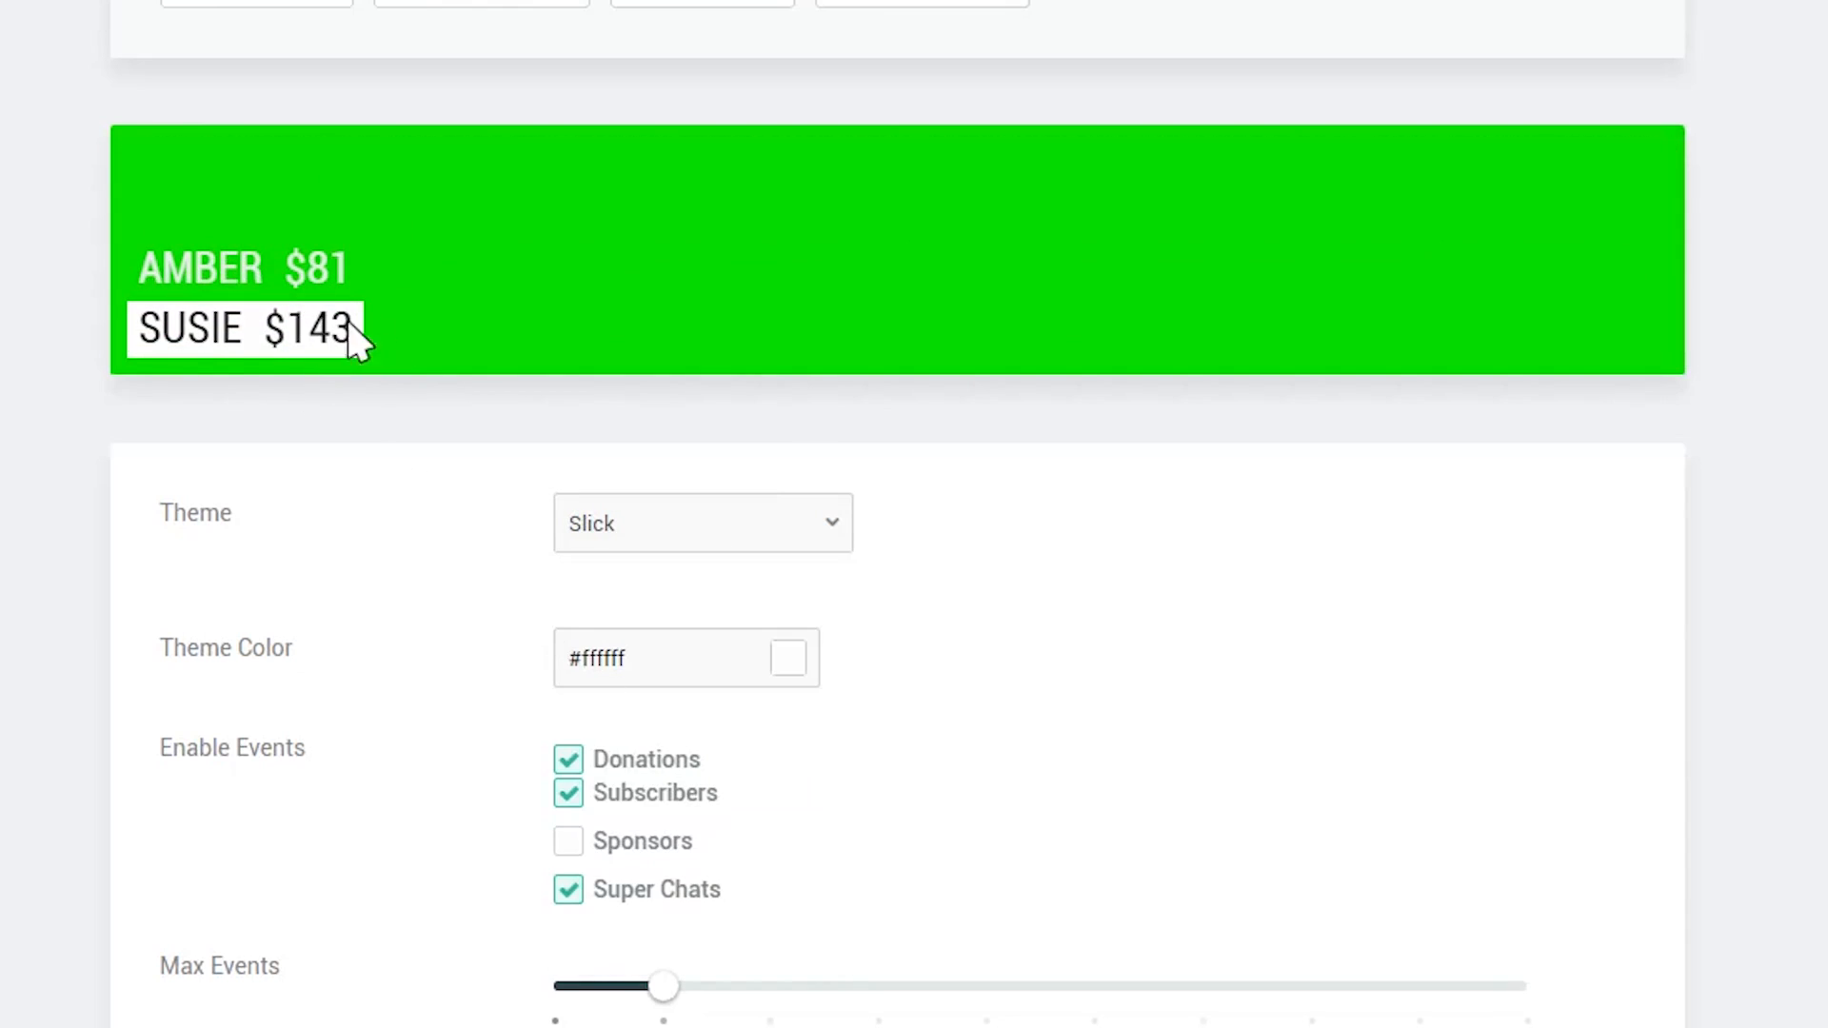
# Try out the event list's theme color picker, ending on #ffffff.
pyautogui.scroll(-2, 409, 531)
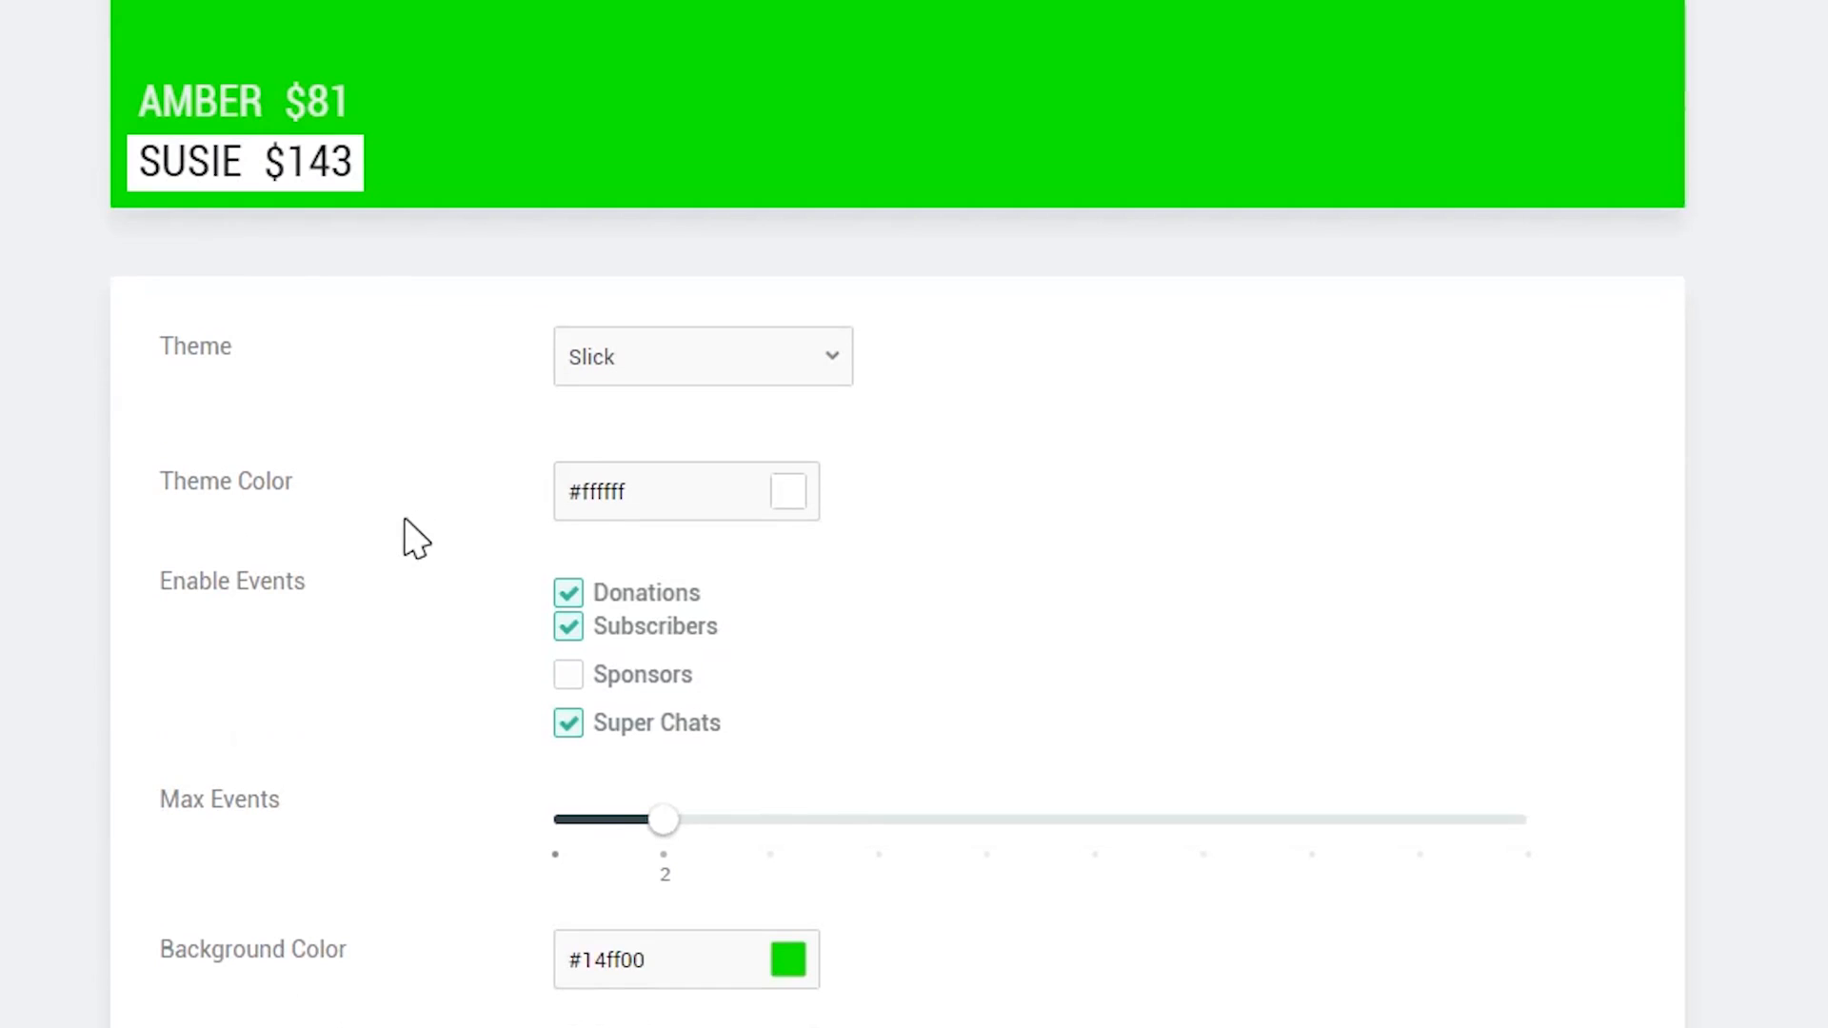
pyautogui.click(789, 492)
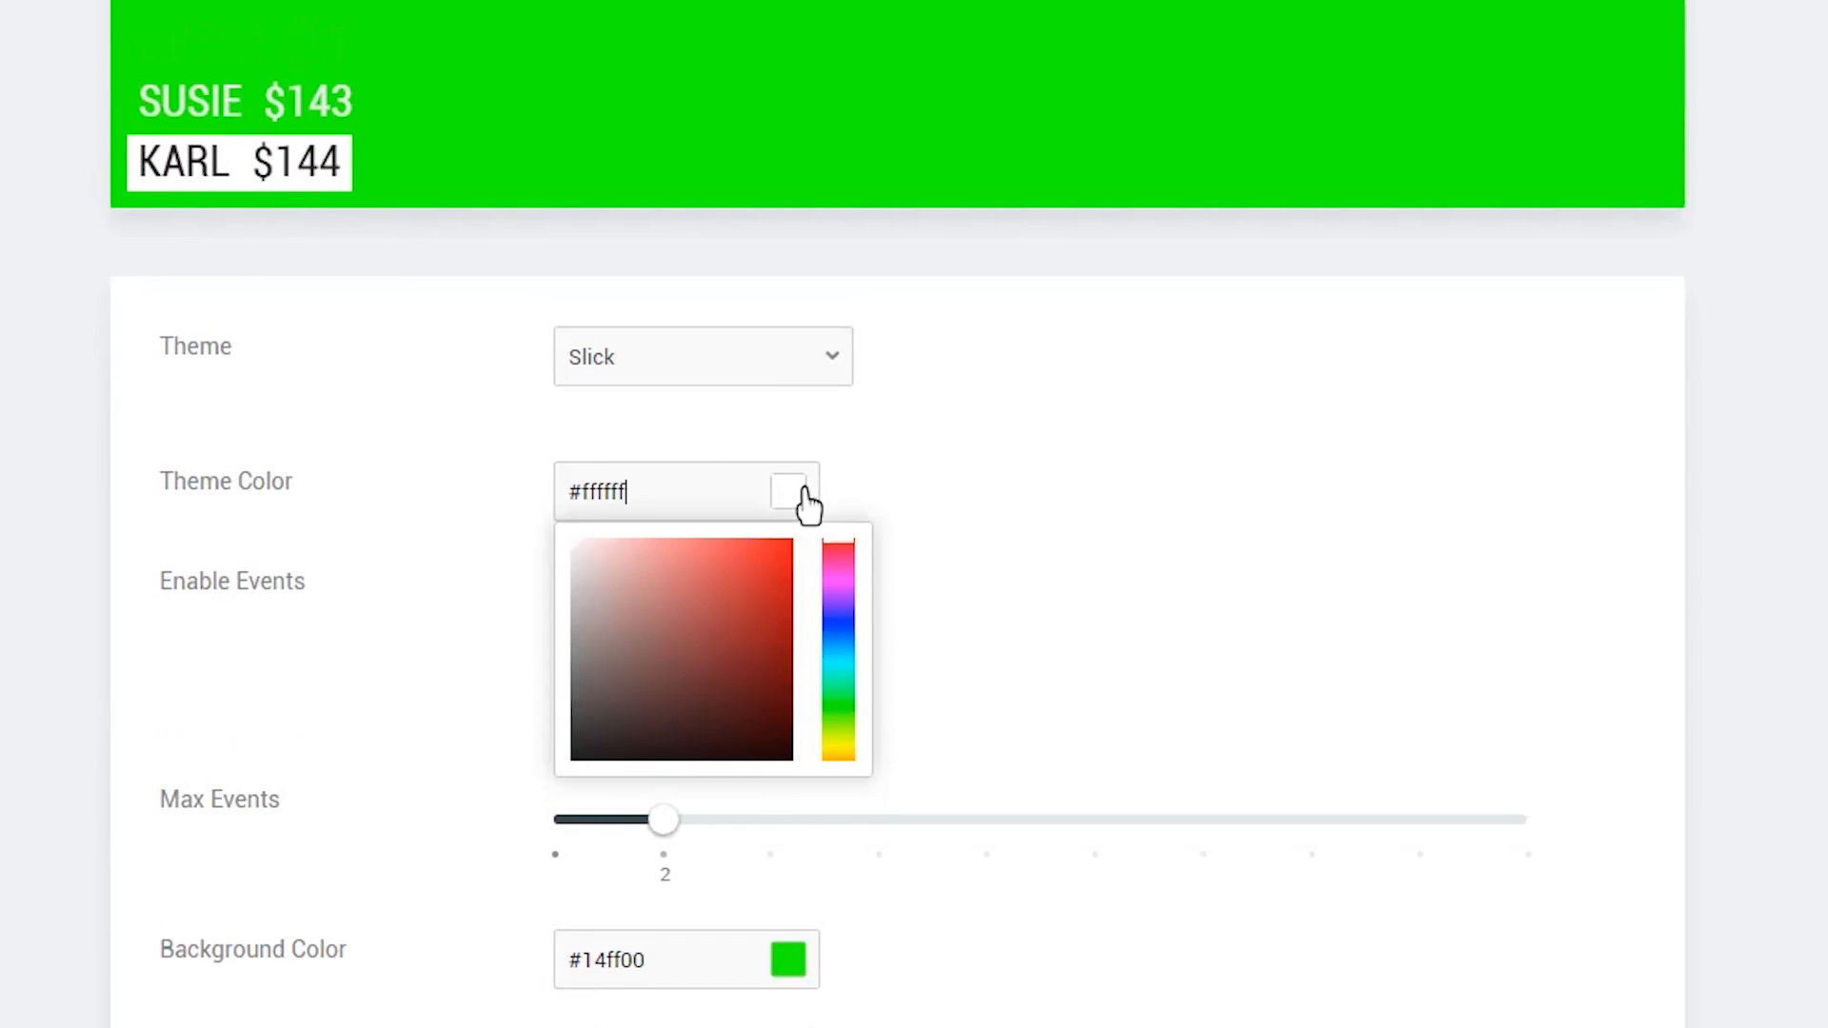
pyautogui.moveTo(767, 591)
pyautogui.mouseDown()
pyautogui.moveTo(792, 533)
pyautogui.moveTo(780, 559)
pyautogui.moveTo(649, 546)
pyautogui.moveTo(743, 546)
pyautogui.moveTo(759, 528)
pyautogui.moveTo(632, 661)
pyautogui.moveTo(567, 511)
pyautogui.mouseUp()
pyautogui.click(463, 443)
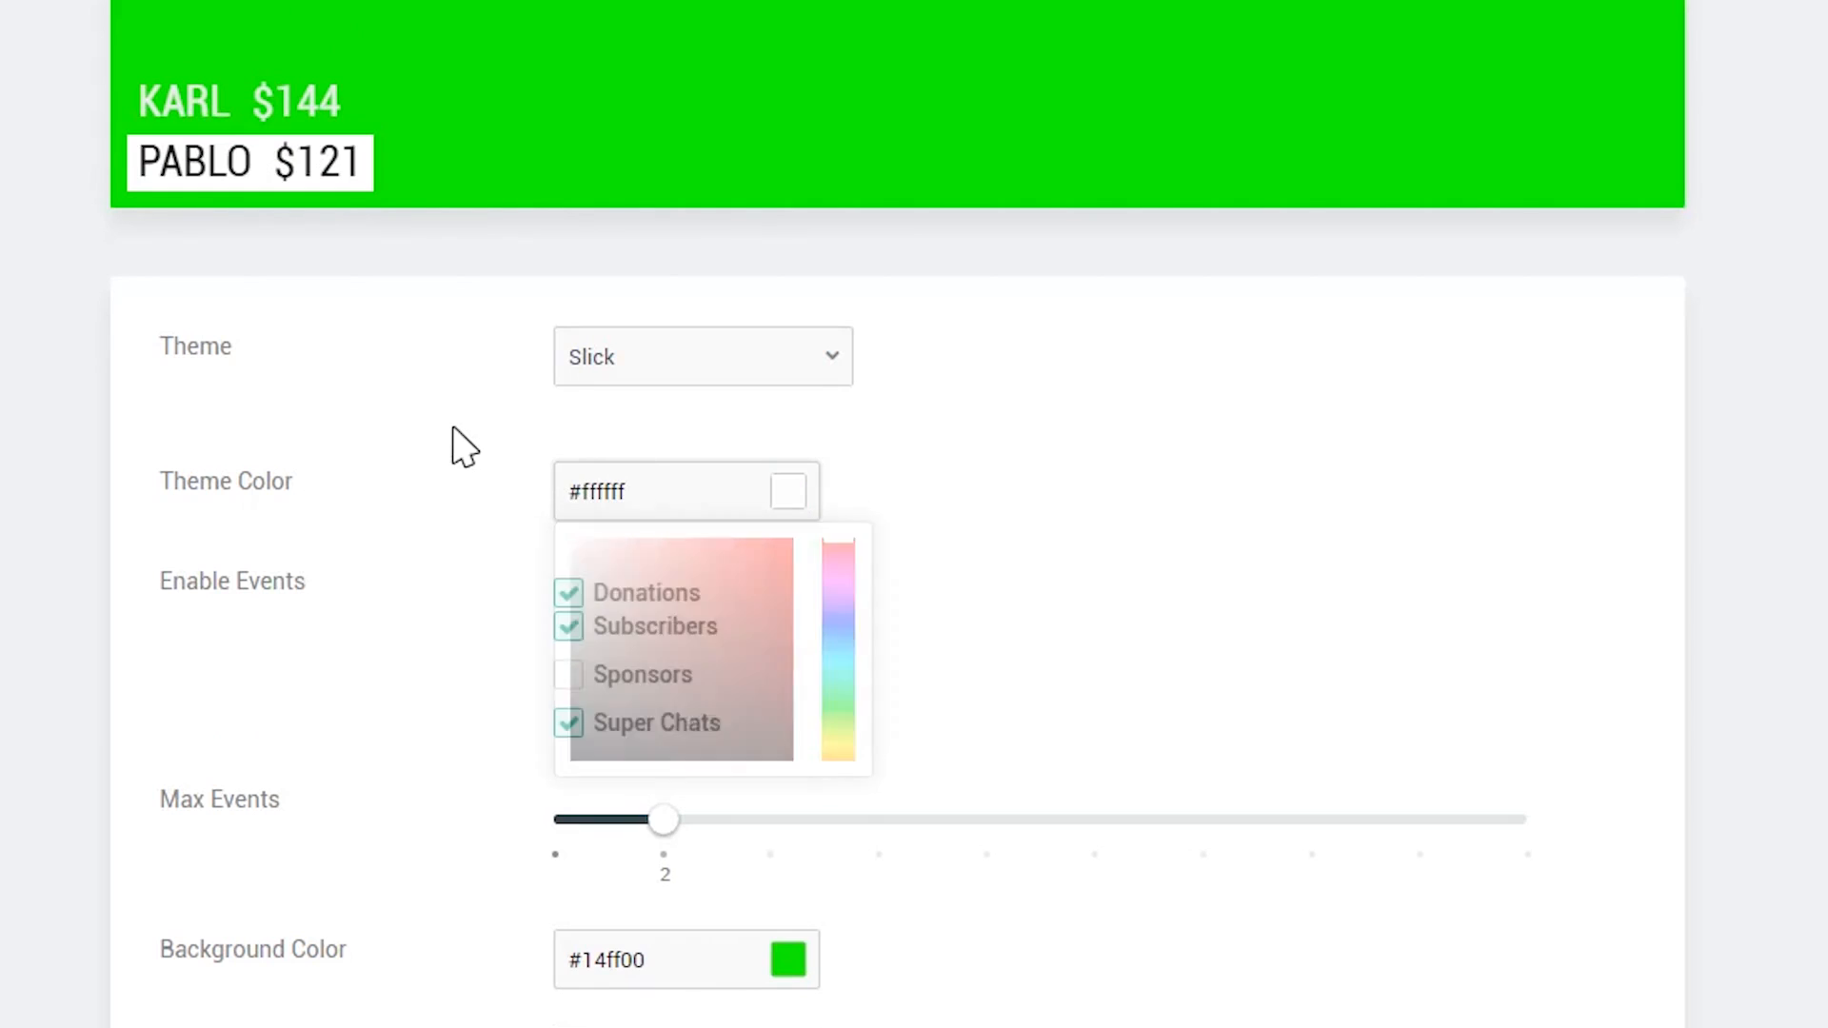
# Try a maximum of 10 events in the event list, and set Max Events back to 2.
pyautogui.scroll(-2, 476, 452)
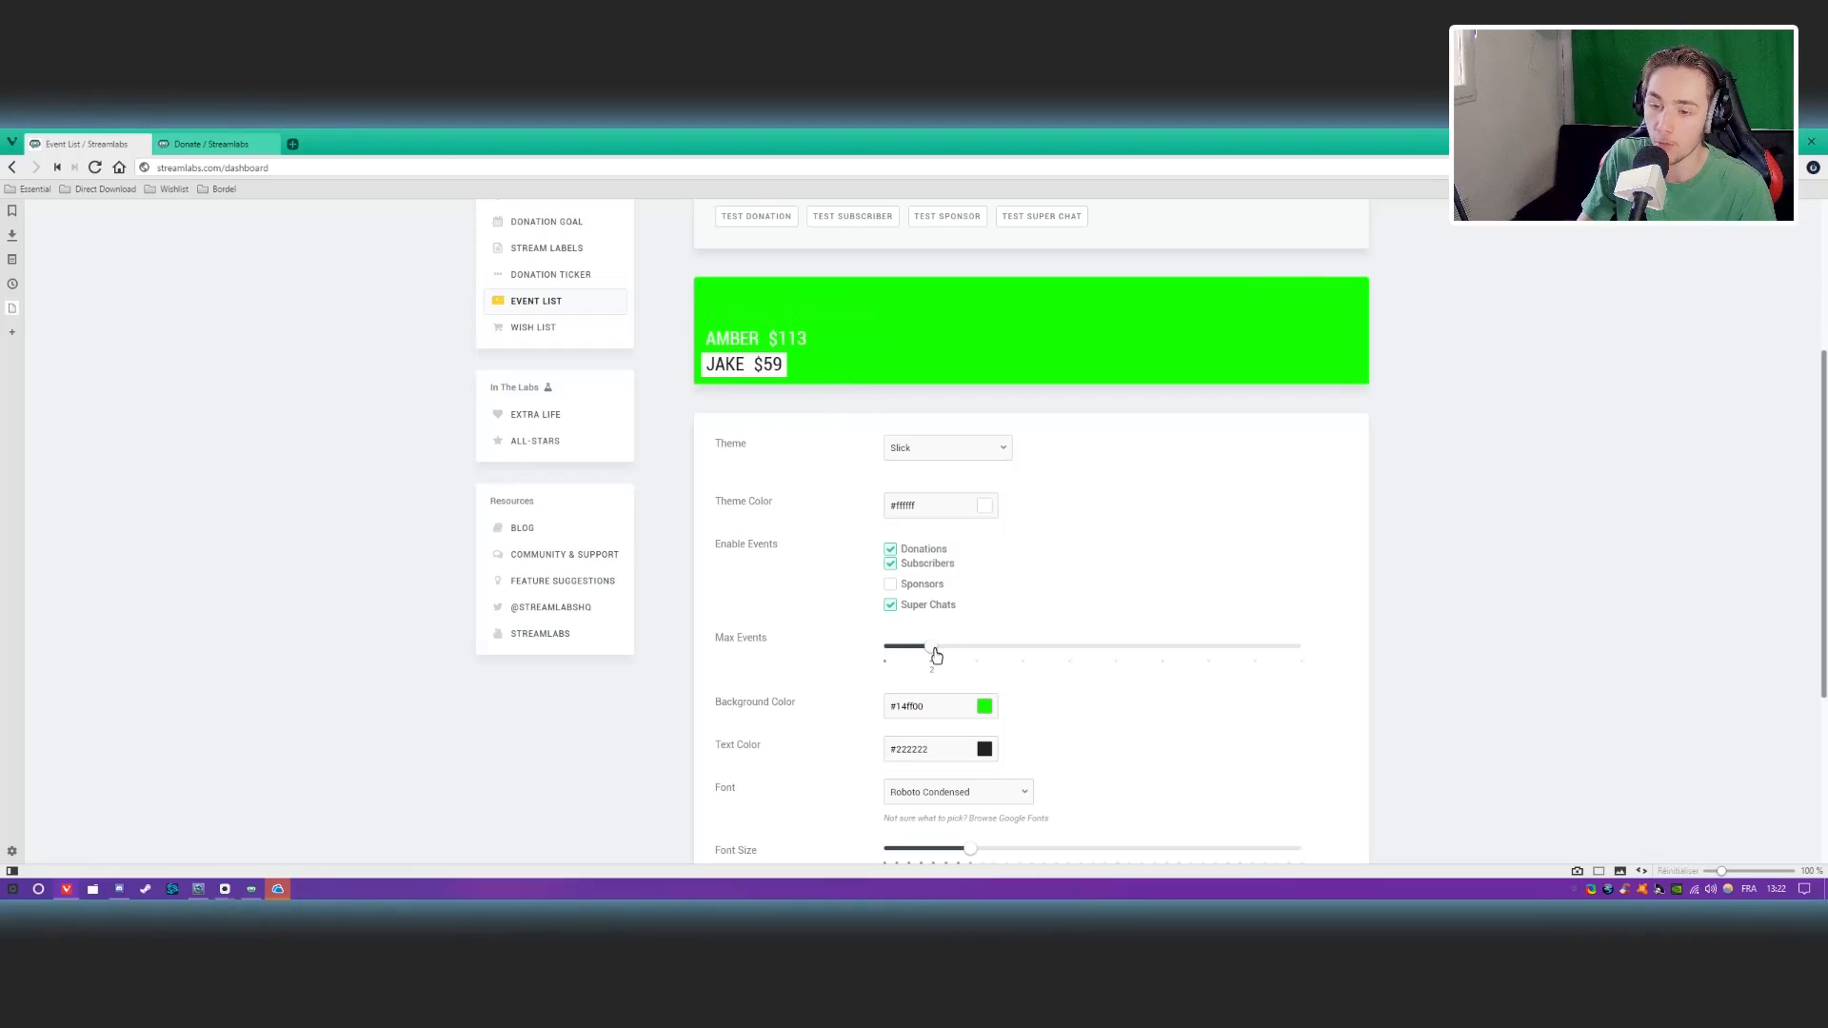
pyautogui.moveTo(931, 647); pyautogui.dragTo(1341, 642)
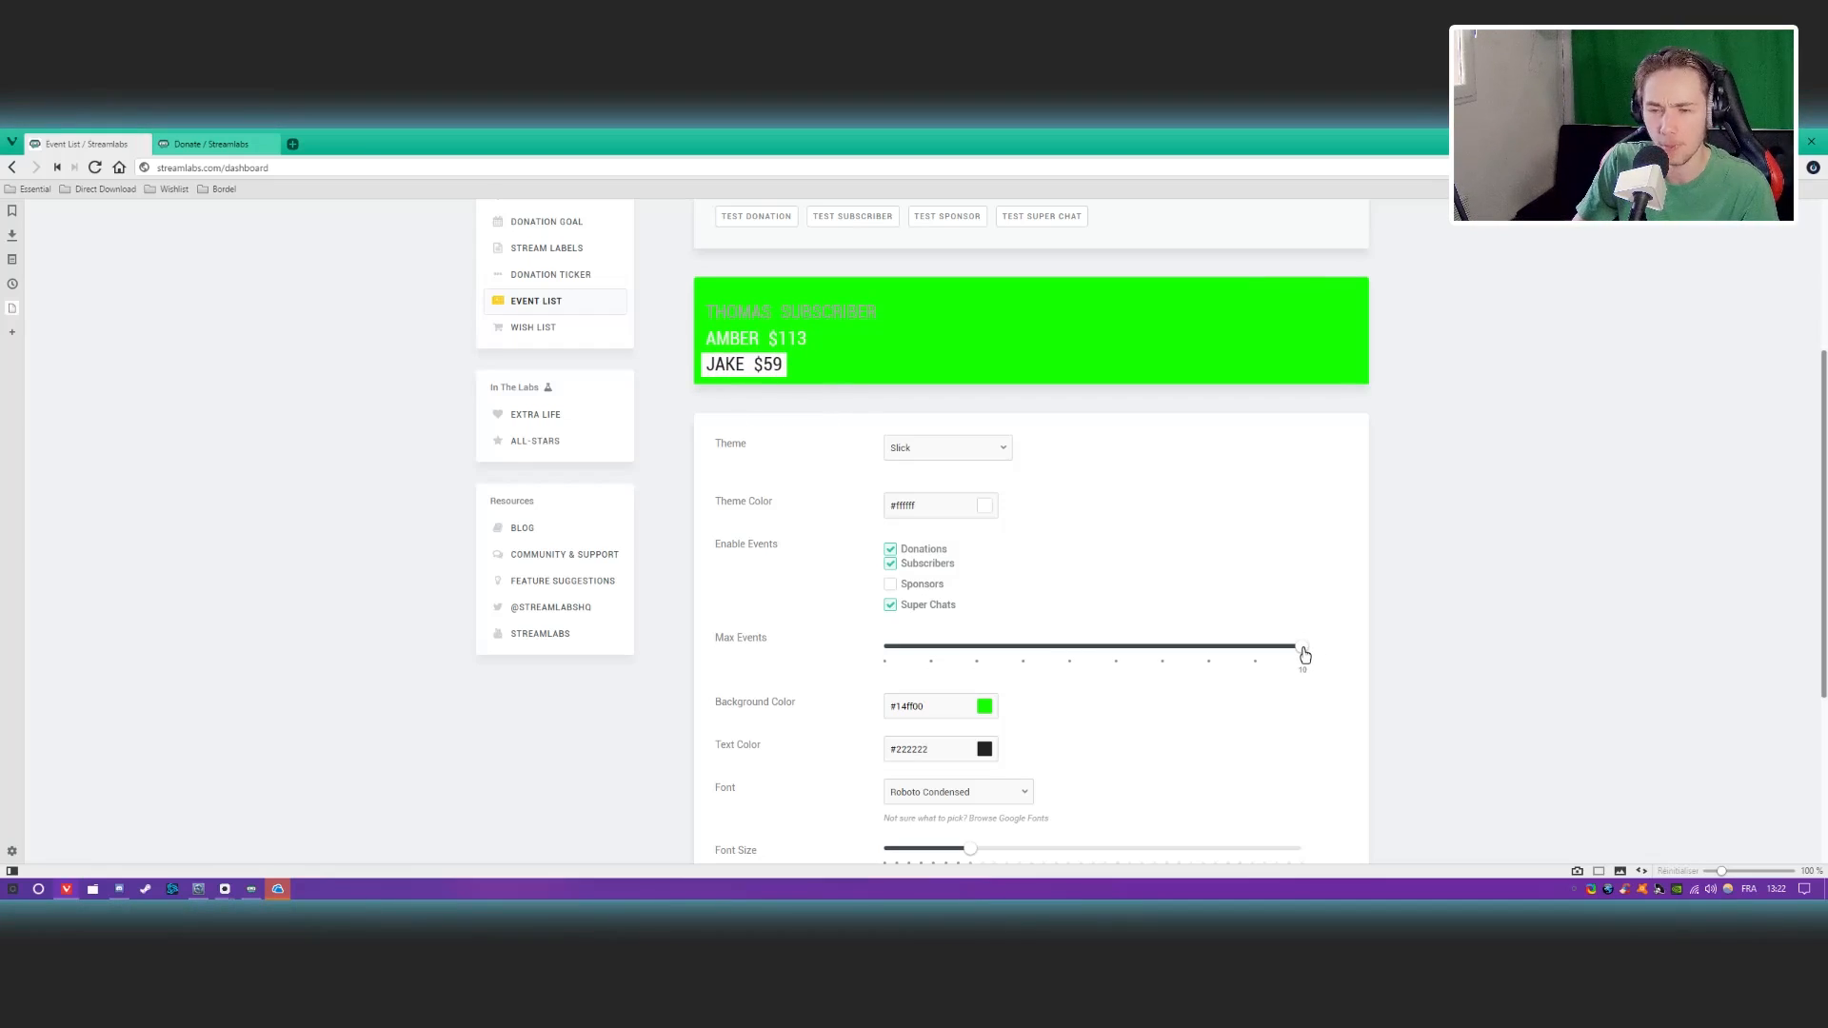
pyautogui.moveTo(1305, 651); pyautogui.dragTo(938, 662)
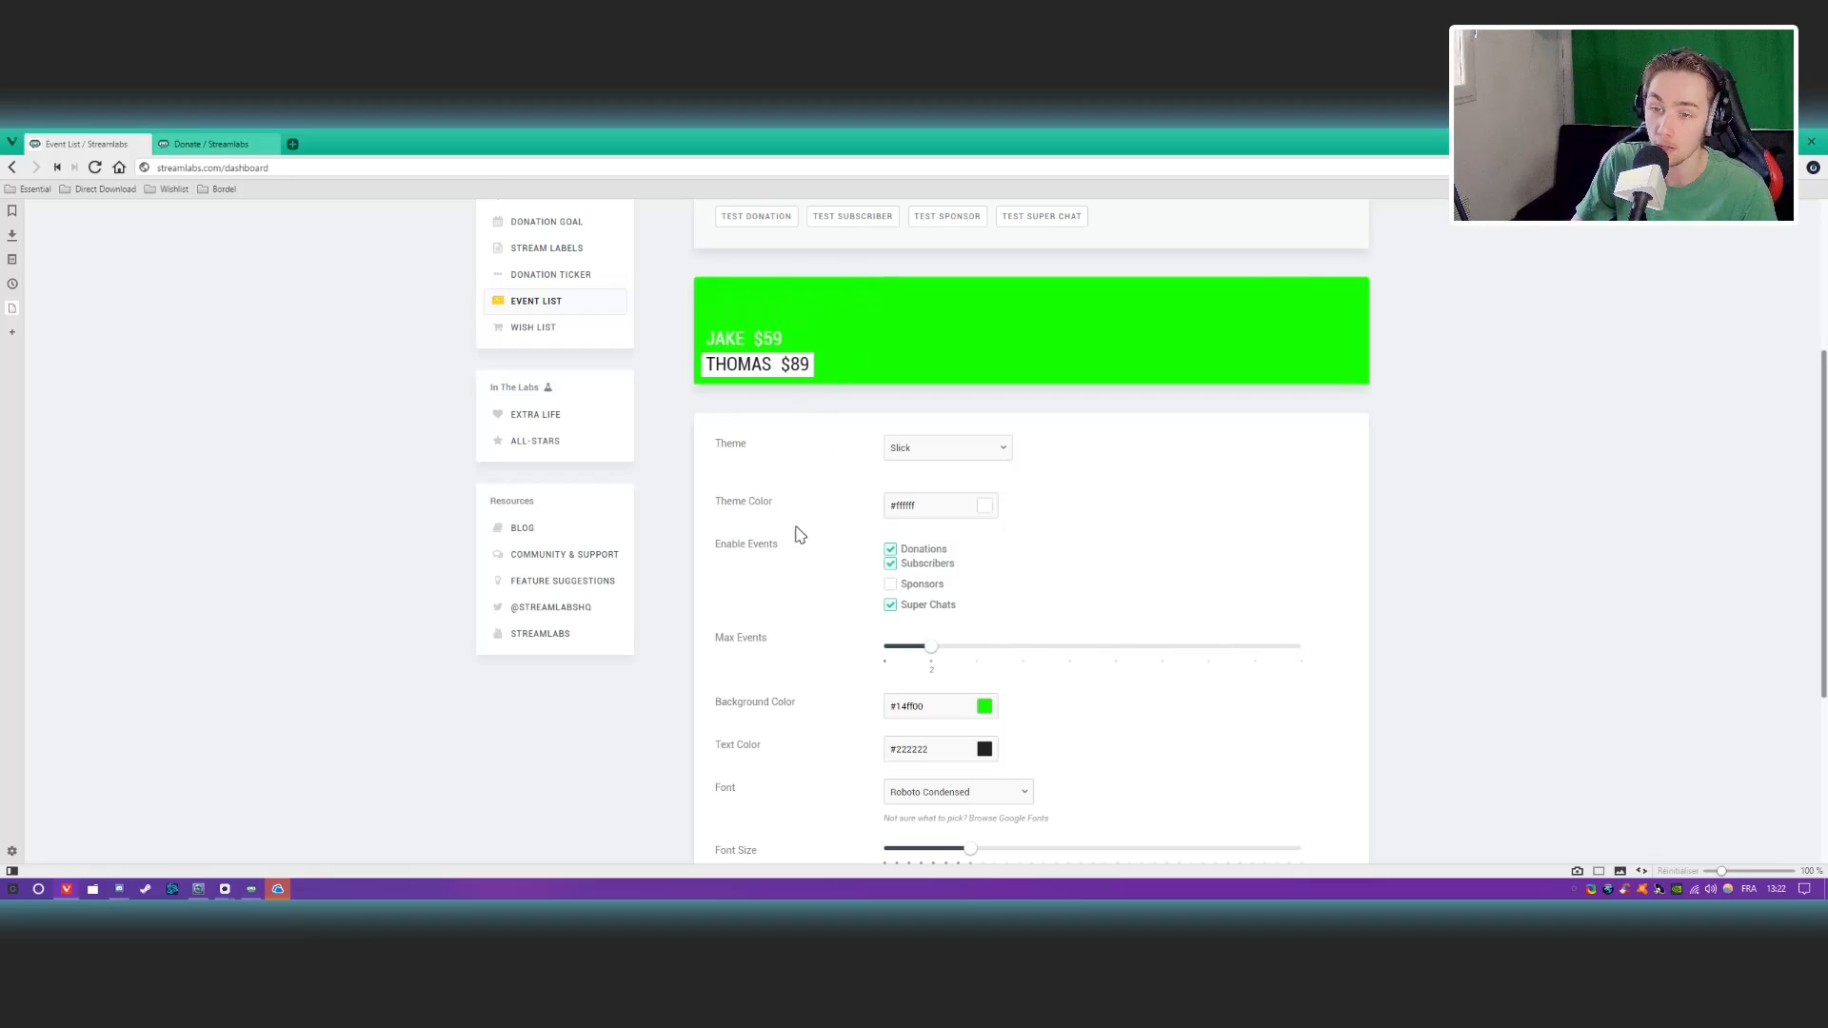
# Enable Flip Y in the event list's other options and check its effect in the preview.
pyautogui.scroll(-1, 803, 576)
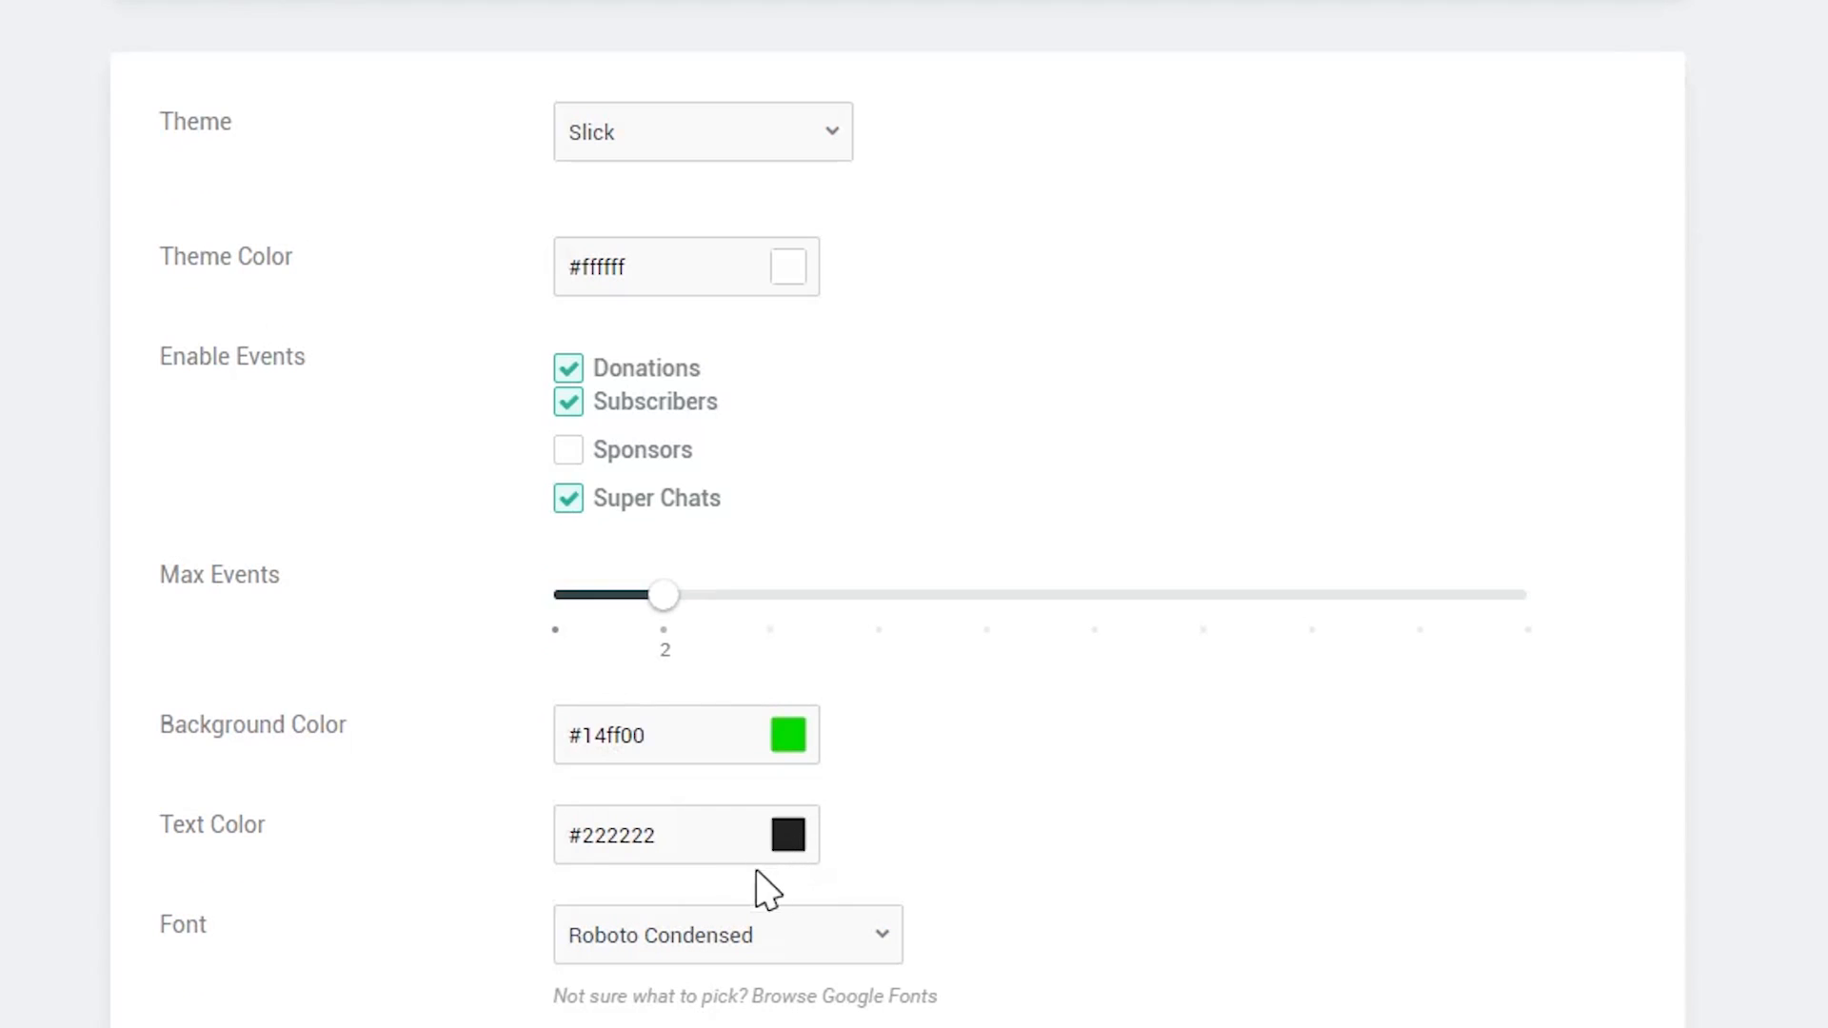
pyautogui.scroll(-2, 787, 947)
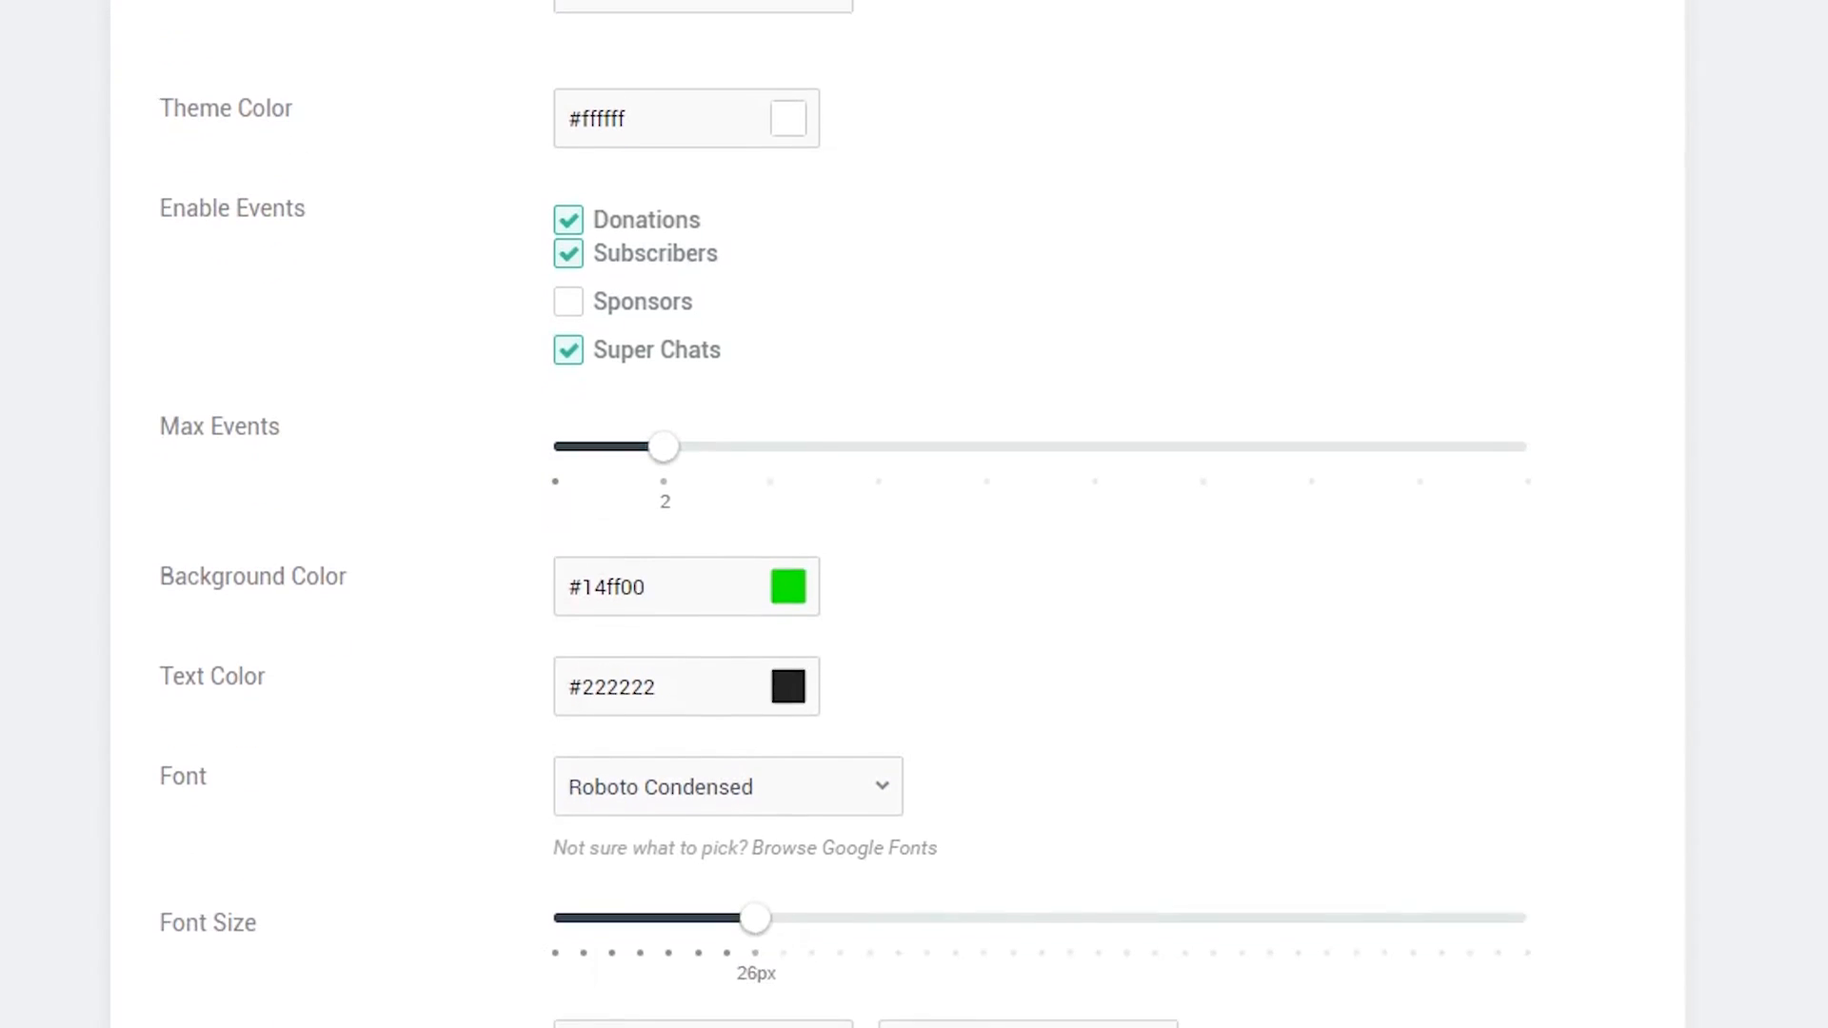
pyautogui.scroll(-2, 781, 966)
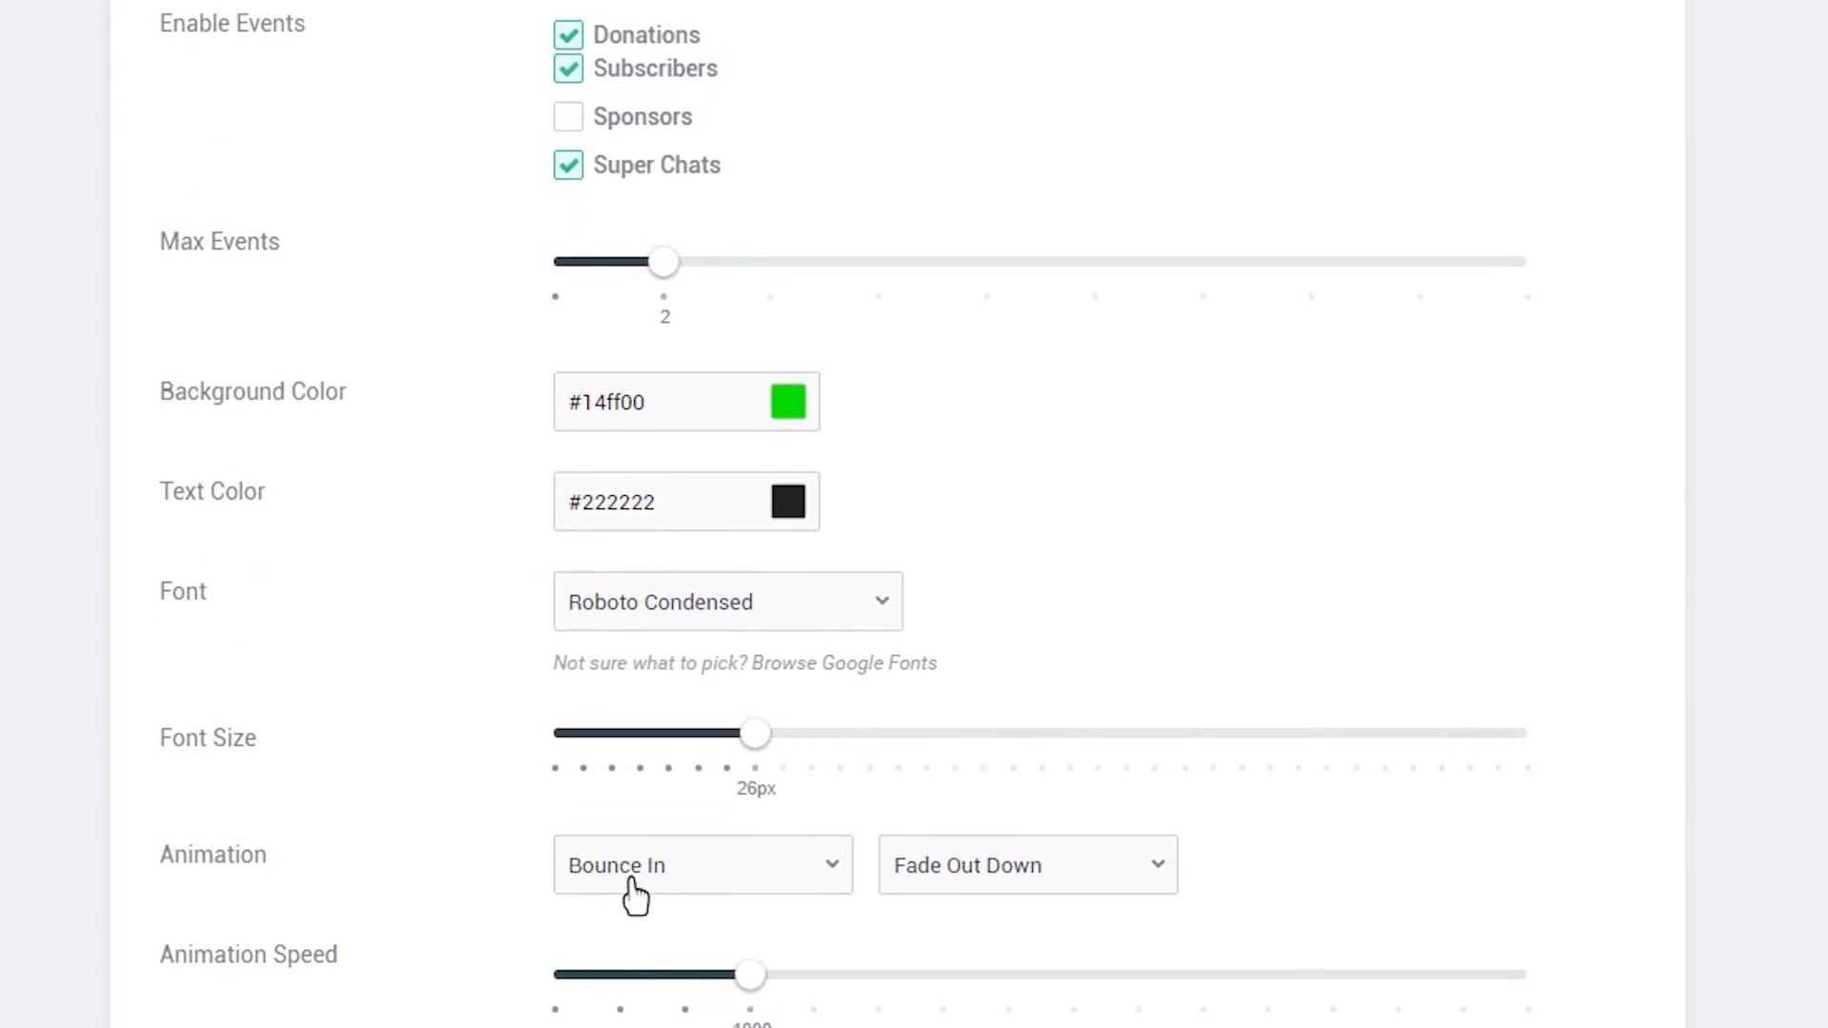
pyautogui.scroll(-2, 629, 938)
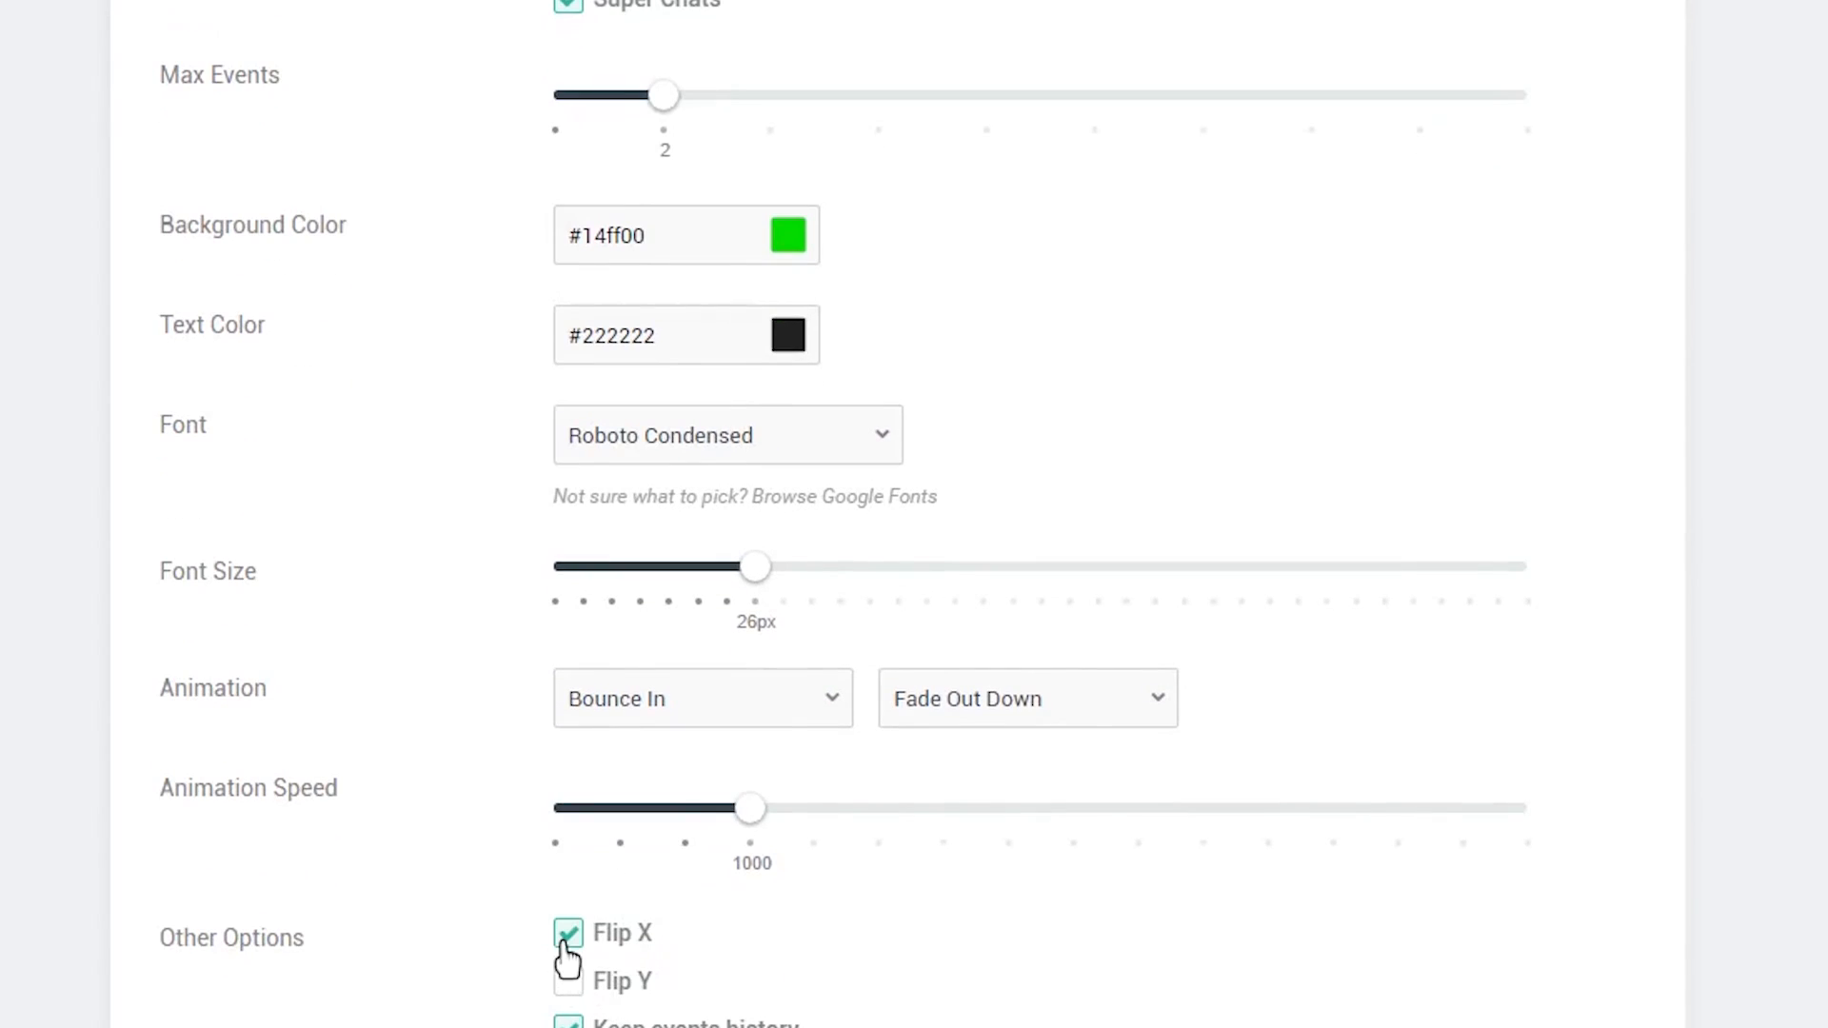
pyautogui.scroll(10, 457, 726)
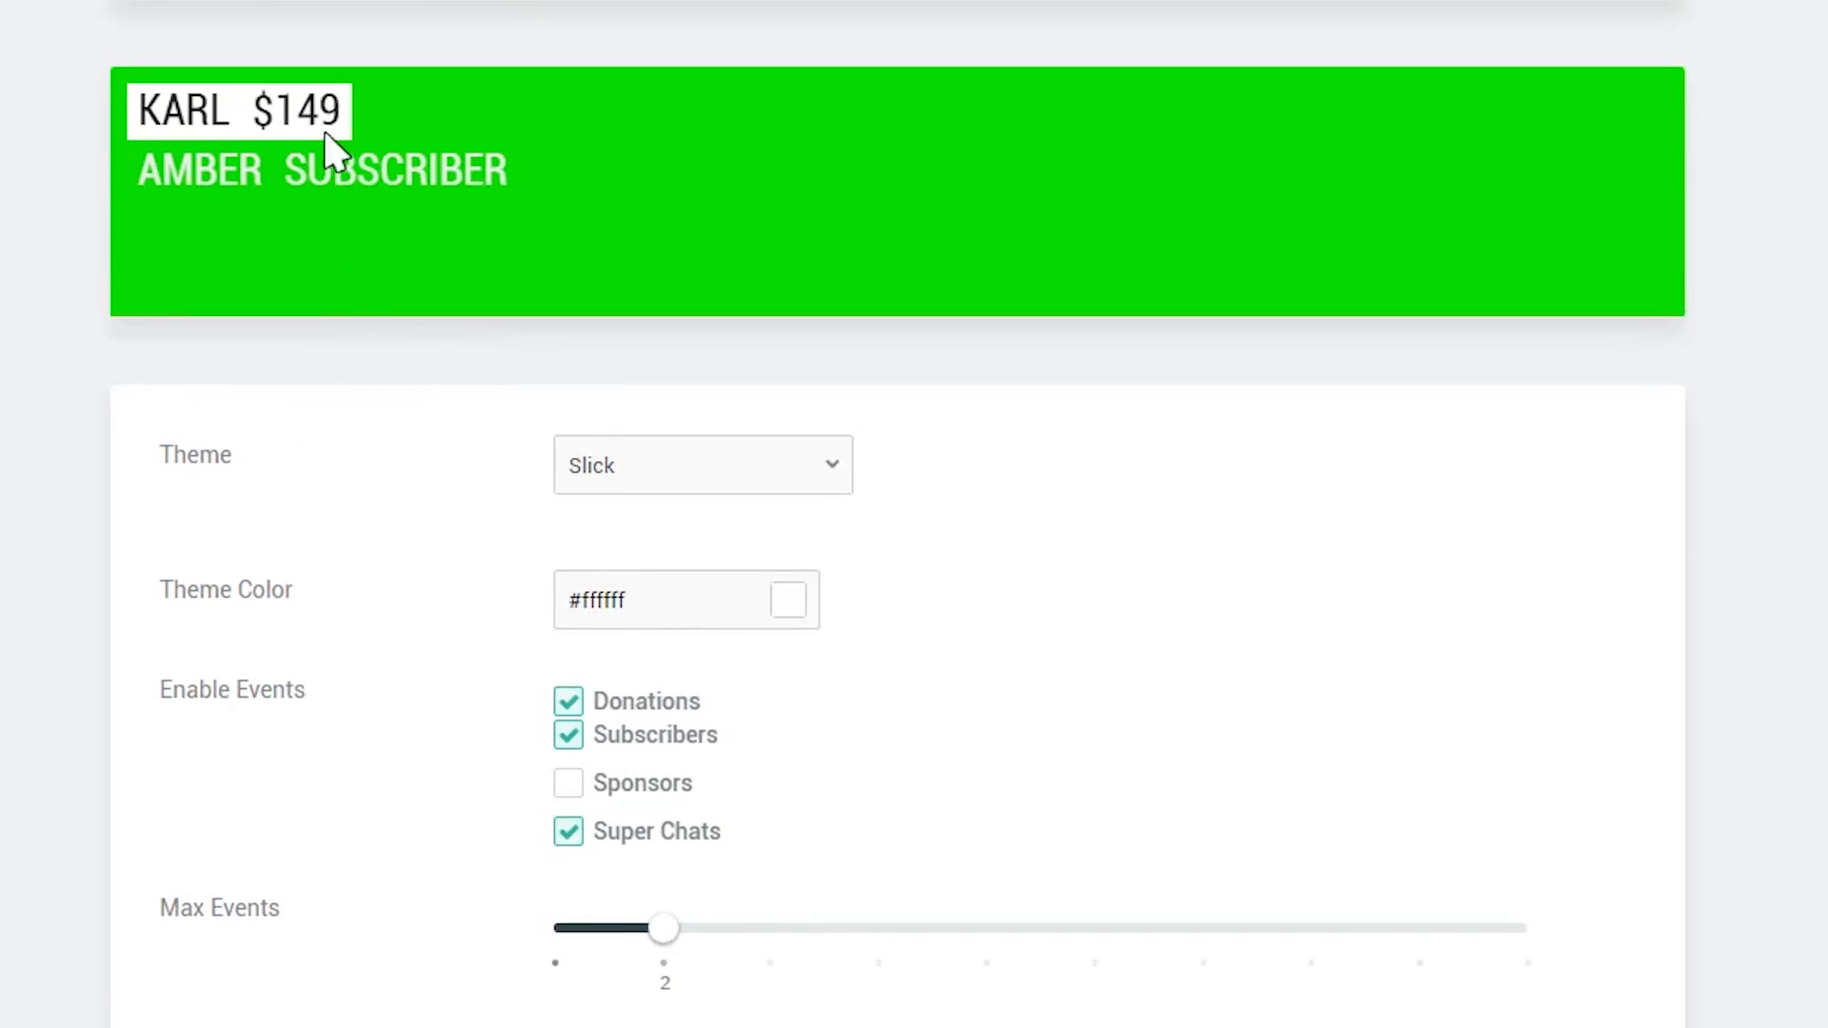
pyautogui.scroll(-11, 457, 533)
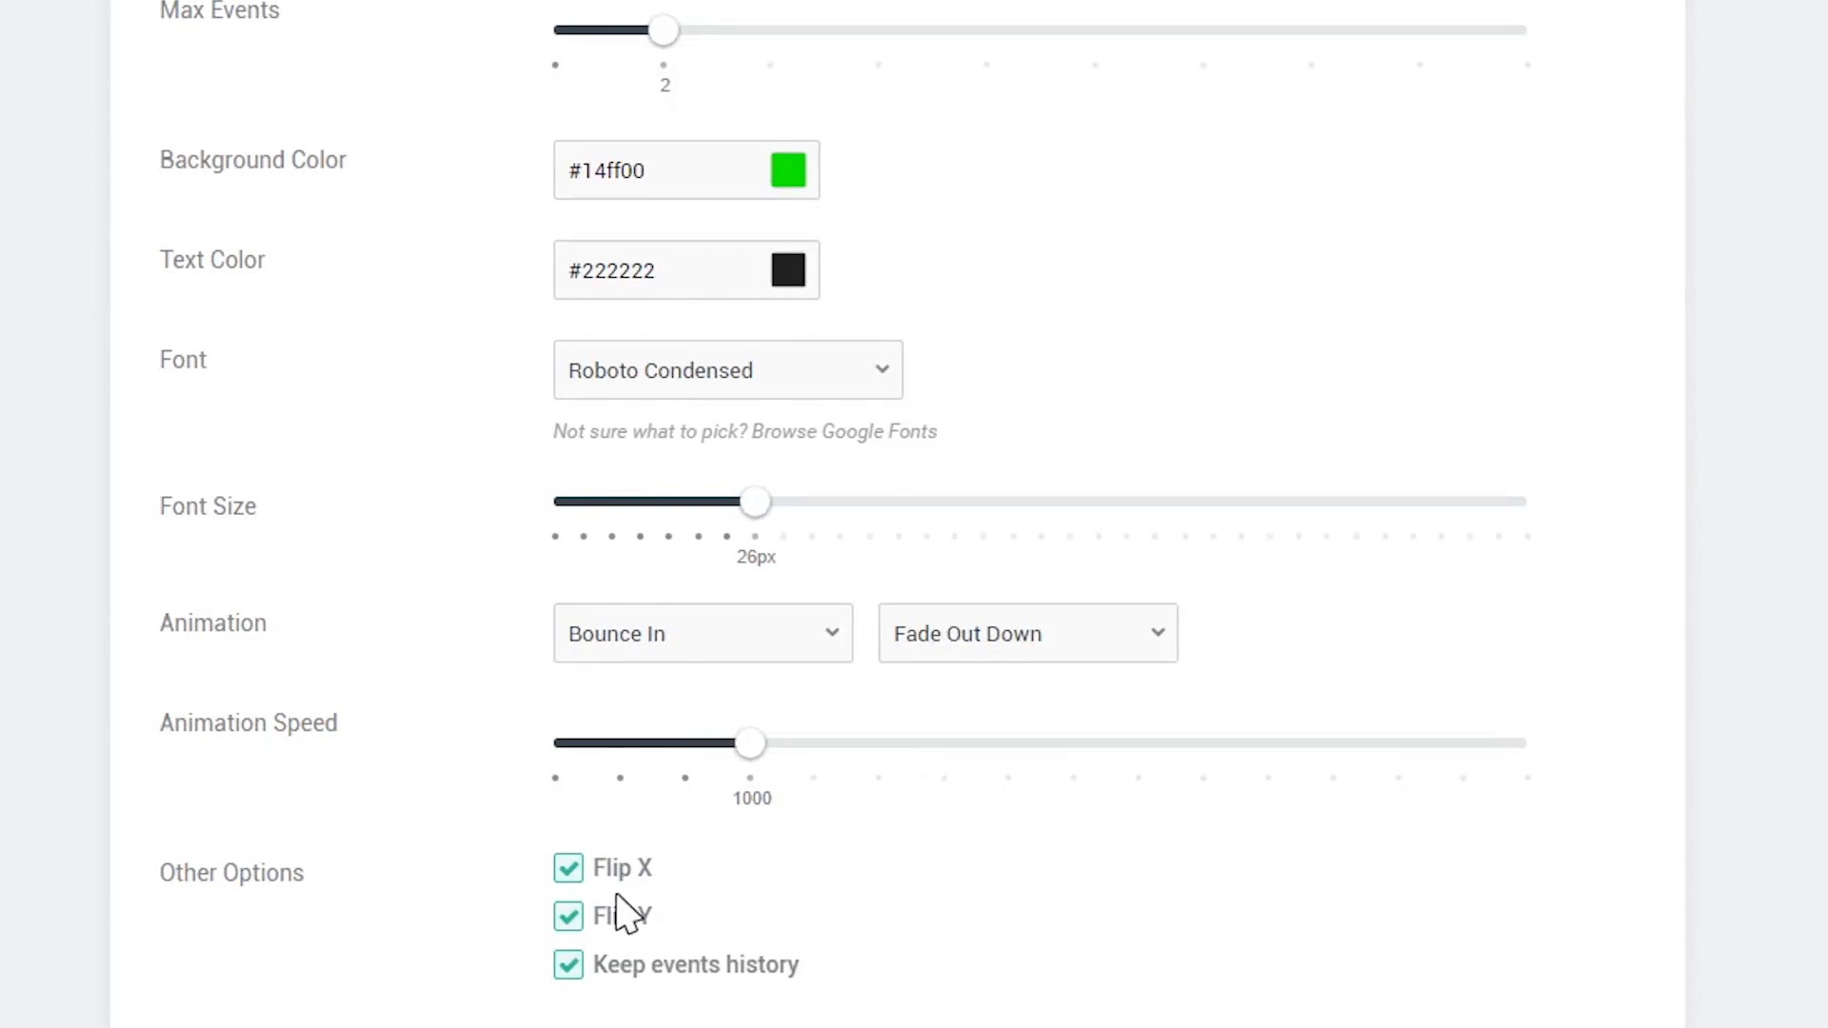
# Disable Flip X to compare the preview, and restore the options to Flip X on and Flip Y off.
pyautogui.click(567, 868)
pyautogui.scroll(10, 434, 657)
pyautogui.scroll(4, 445, 674)
pyautogui.scroll(-10, 600, 682)
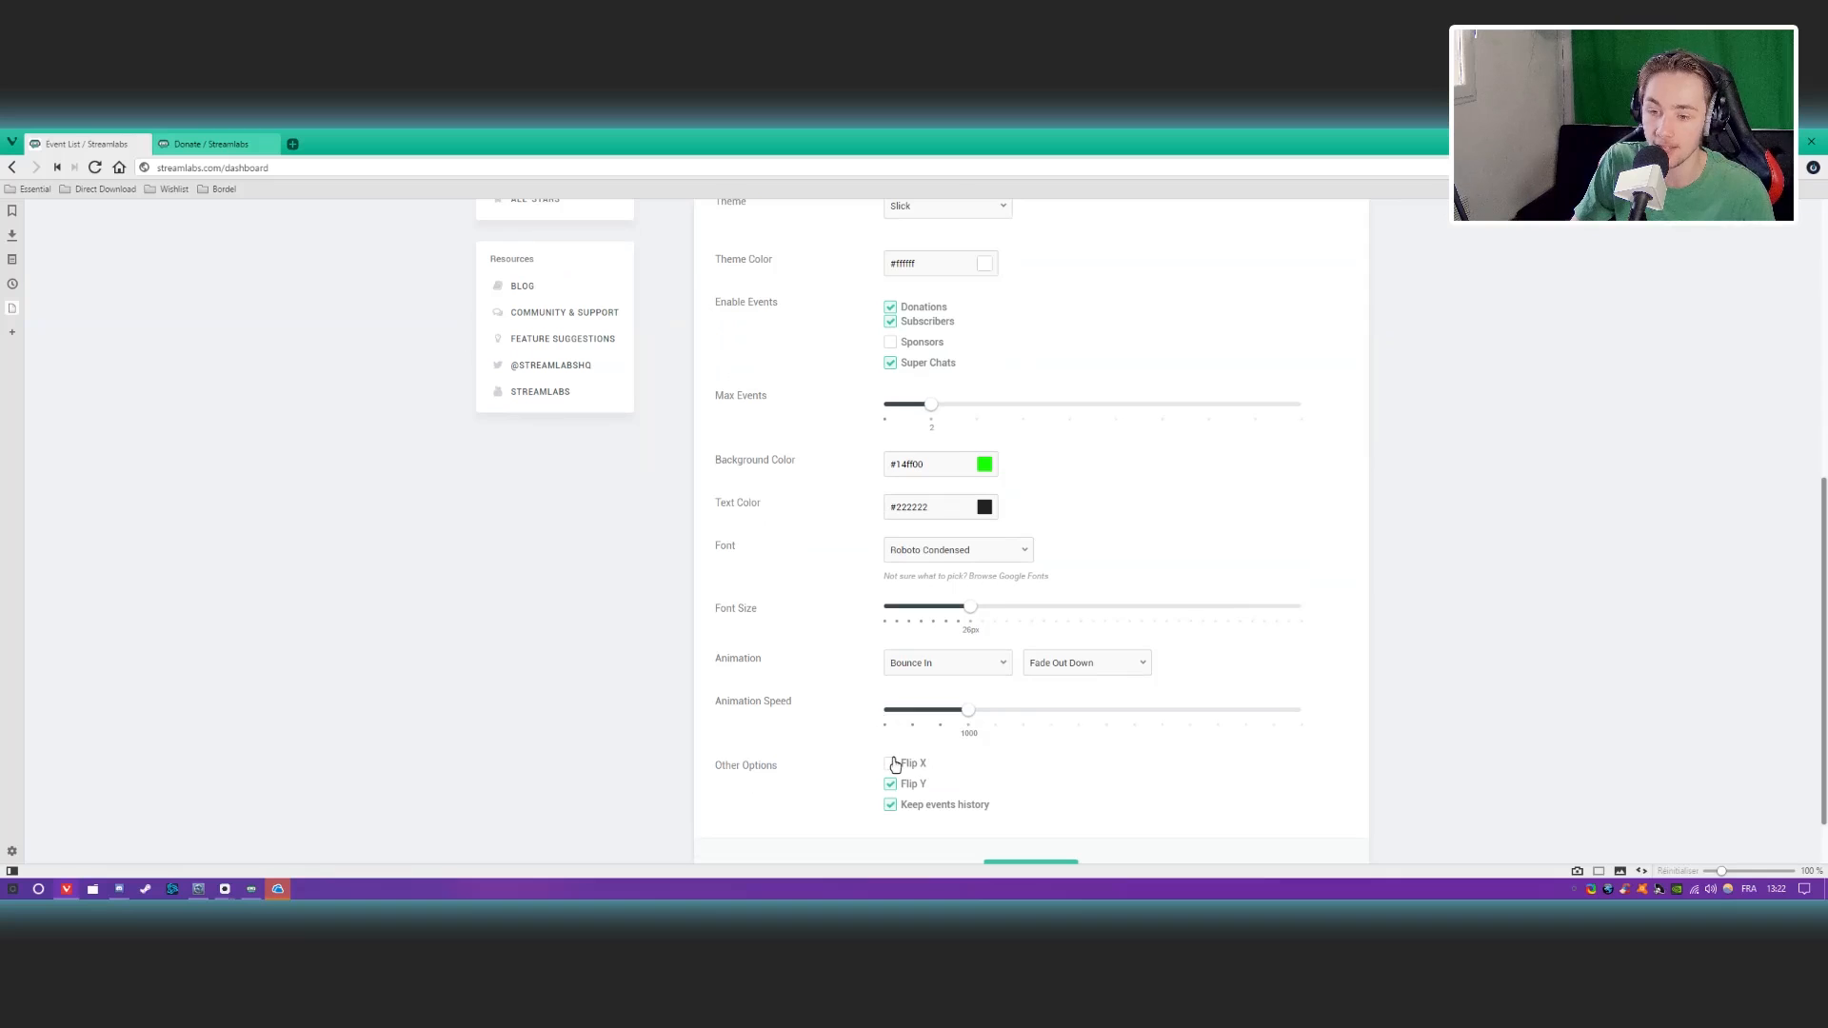
pyautogui.click(892, 764)
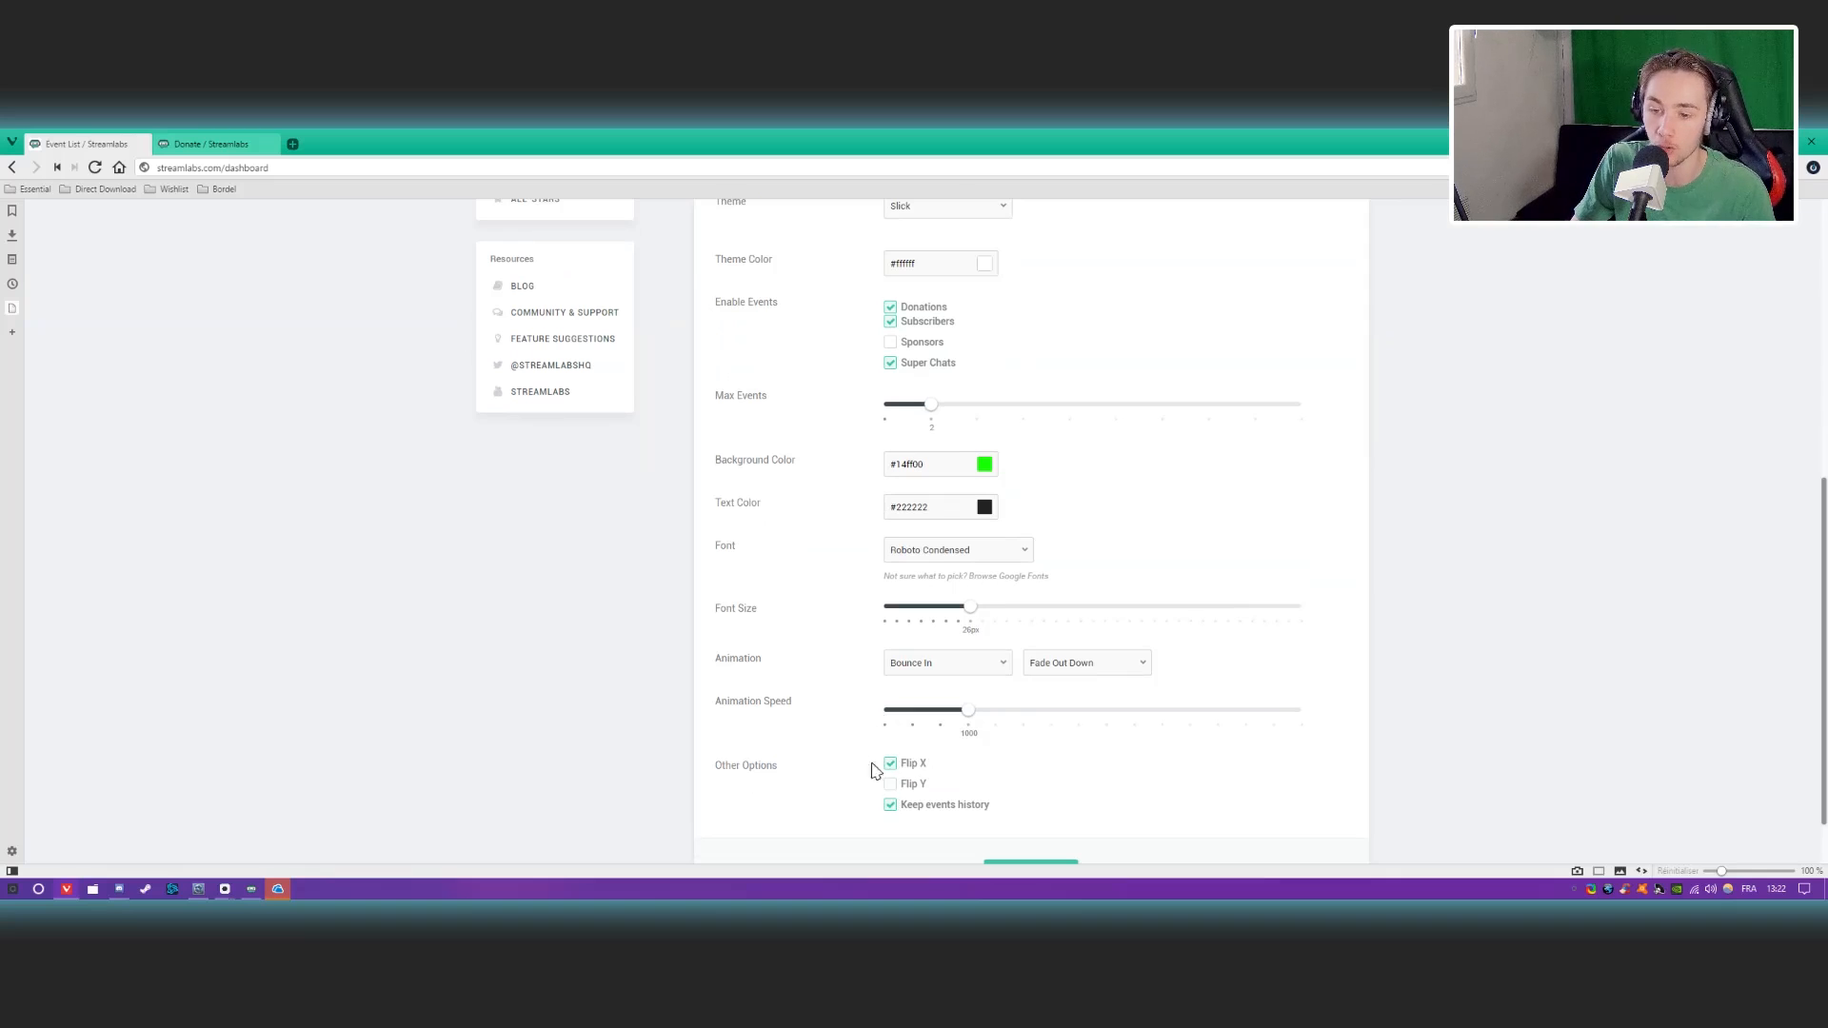
pyautogui.scroll(3, 826, 657)
pyautogui.scroll(-4, 889, 731)
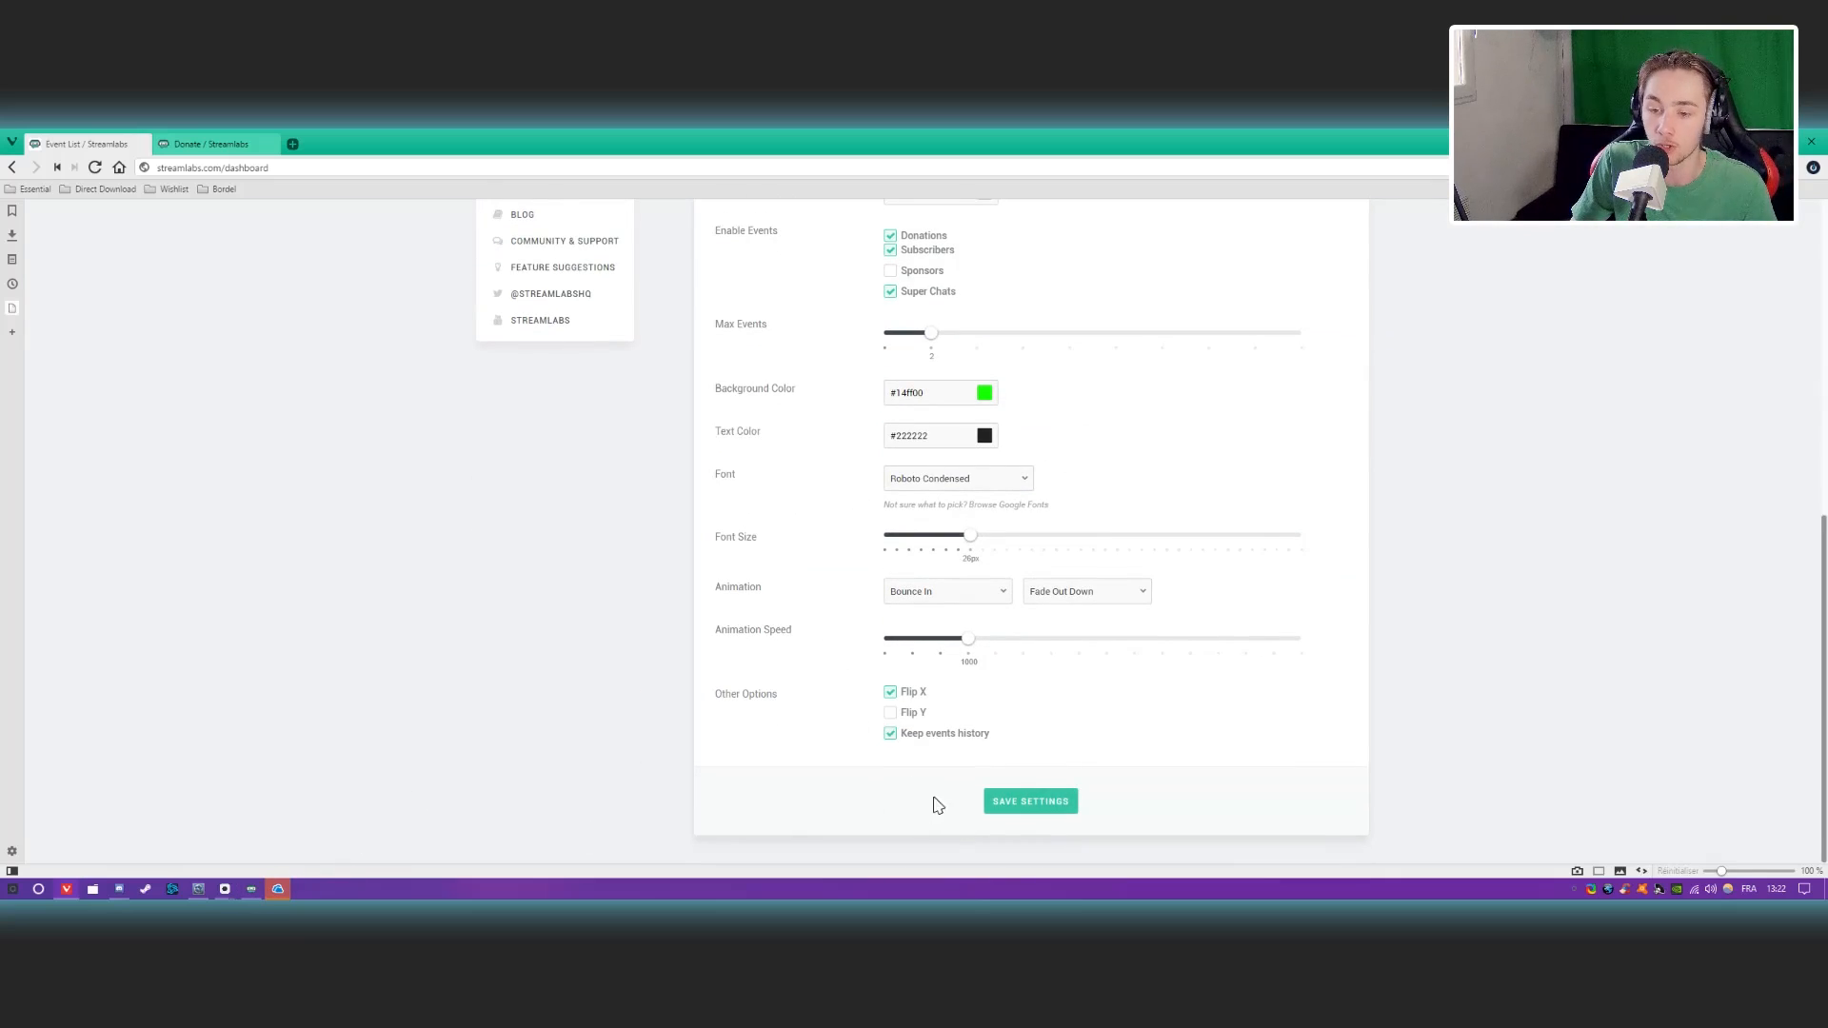
# Compare the event list preview with Flip Y enabled once more, and turn Flip Y off again.
pyautogui.click(891, 716)
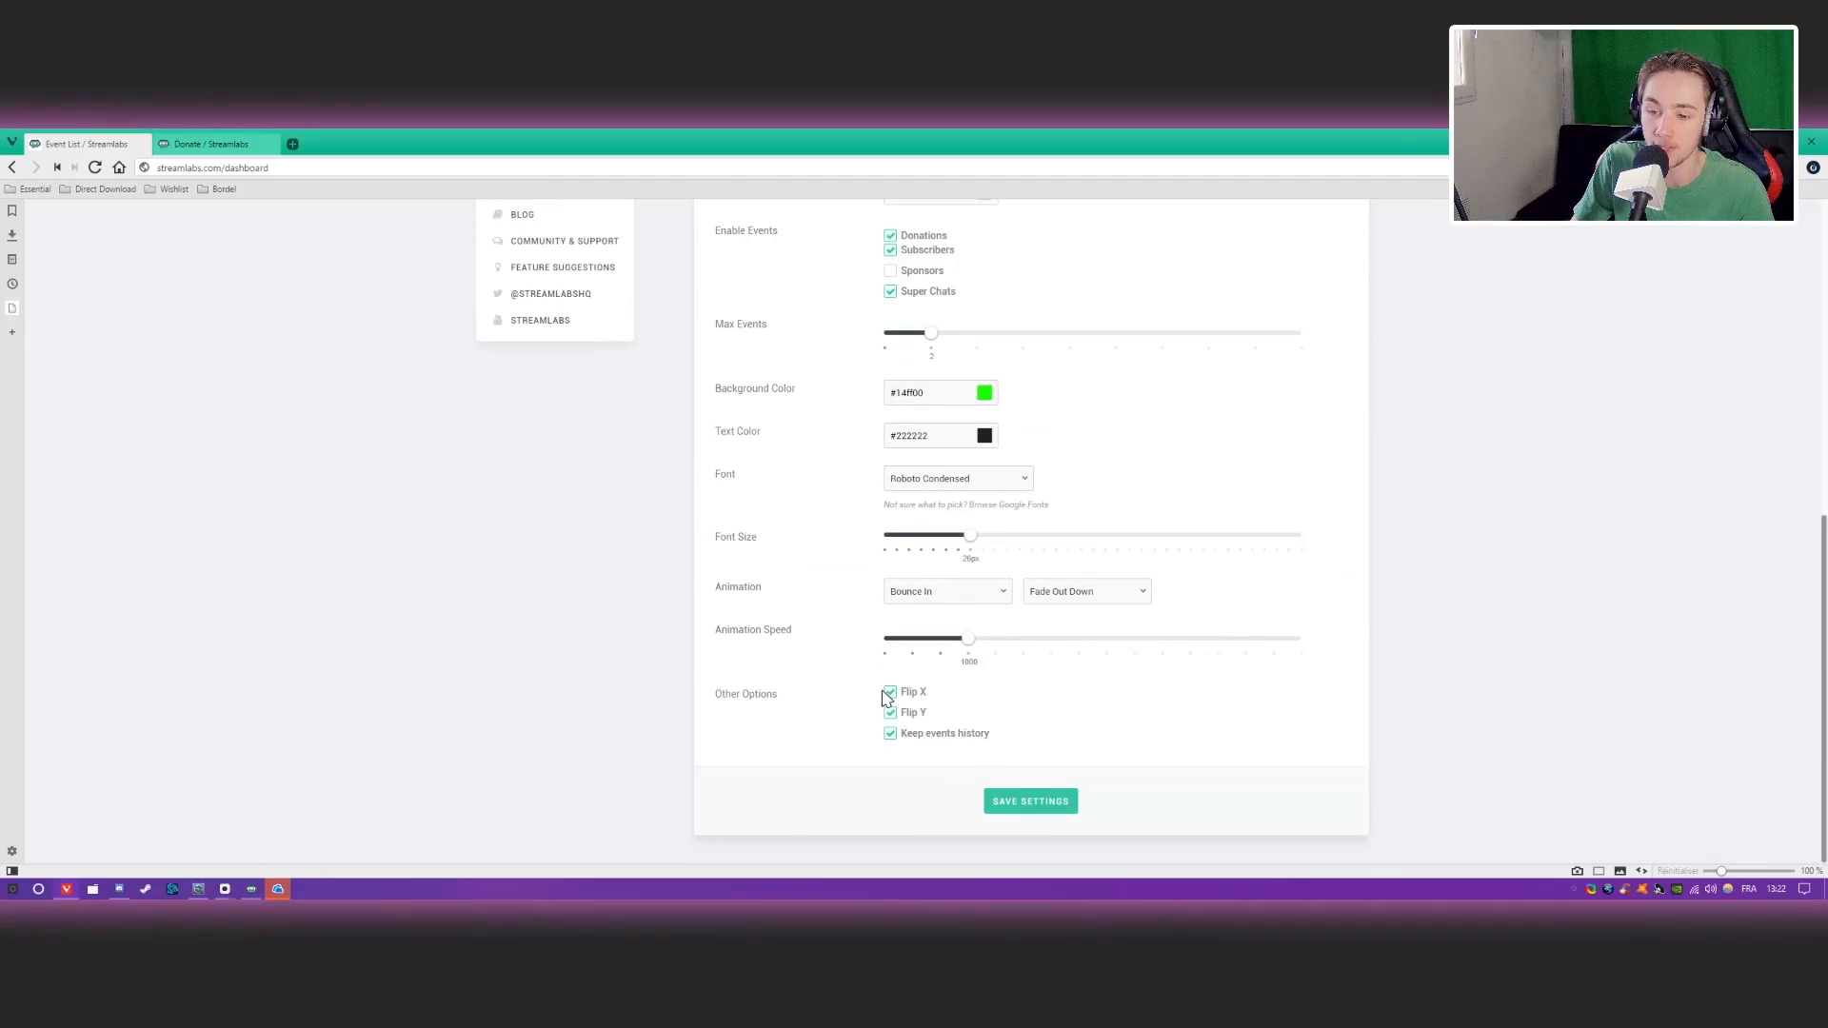
pyautogui.scroll(5, 893, 714)
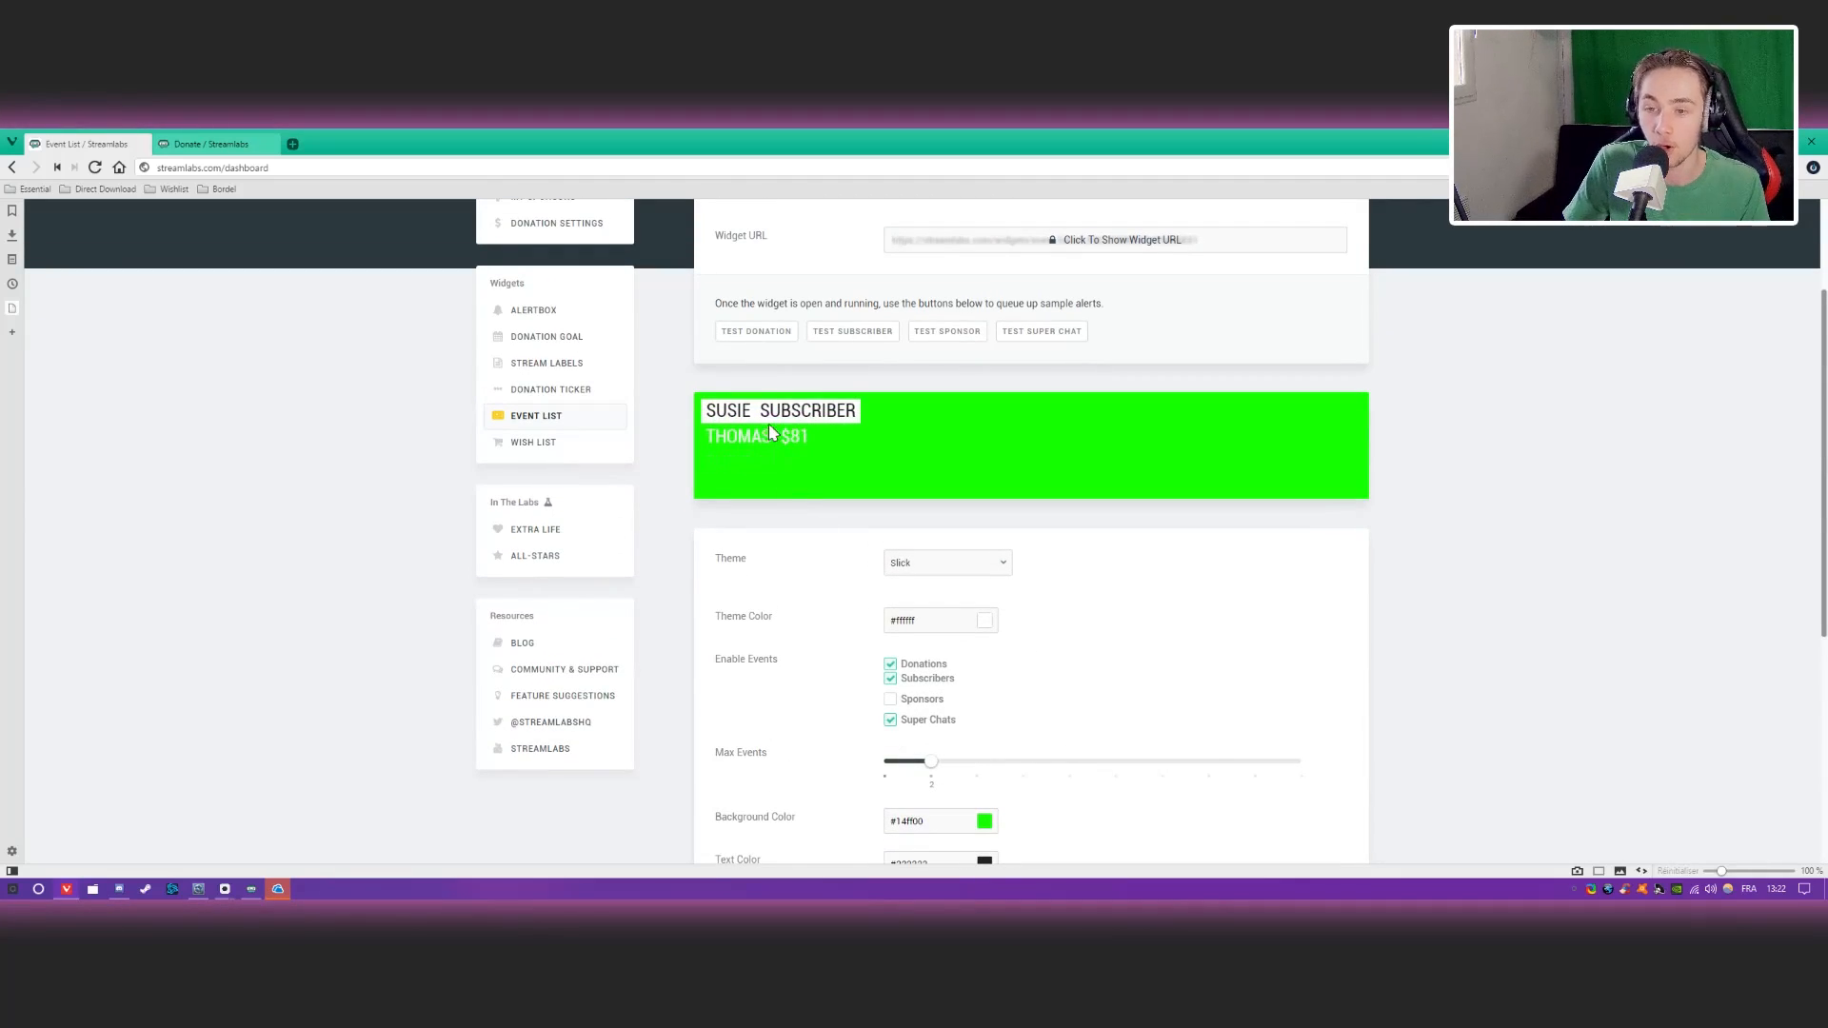
pyautogui.scroll(-5, 784, 698)
pyautogui.scroll(4, 893, 721)
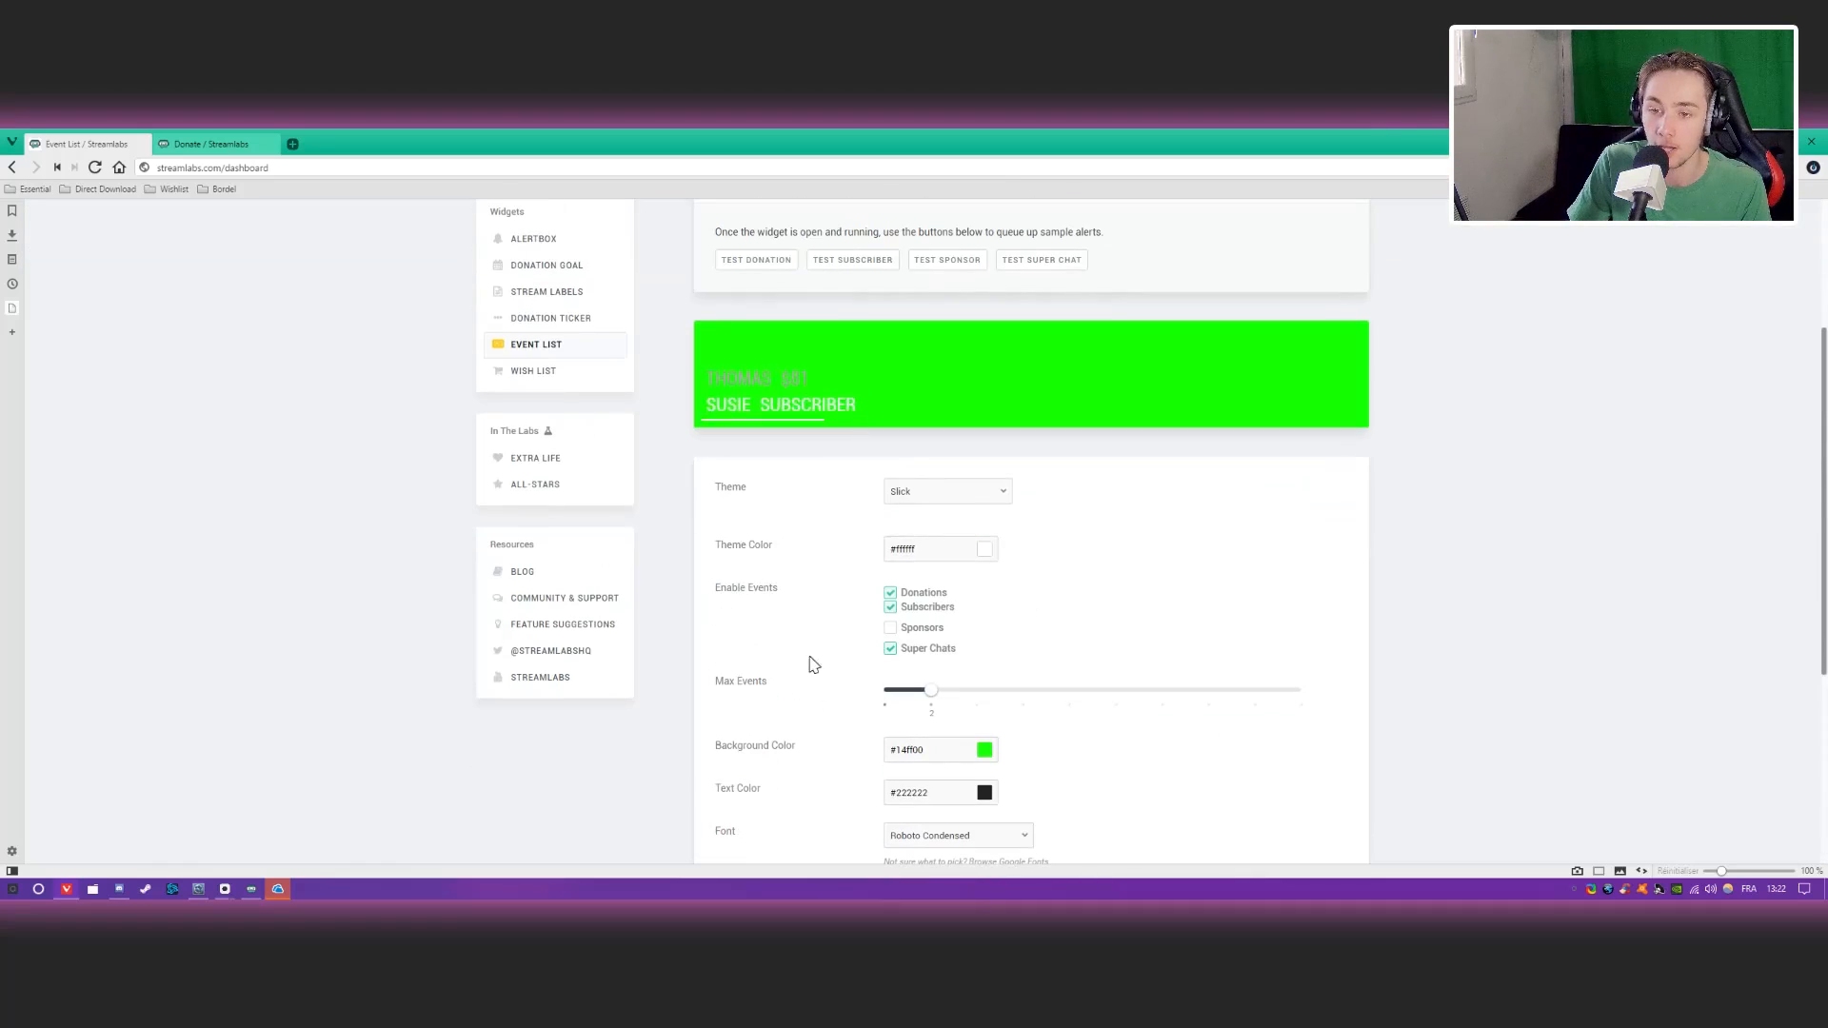
pyautogui.scroll(-4, 837, 641)
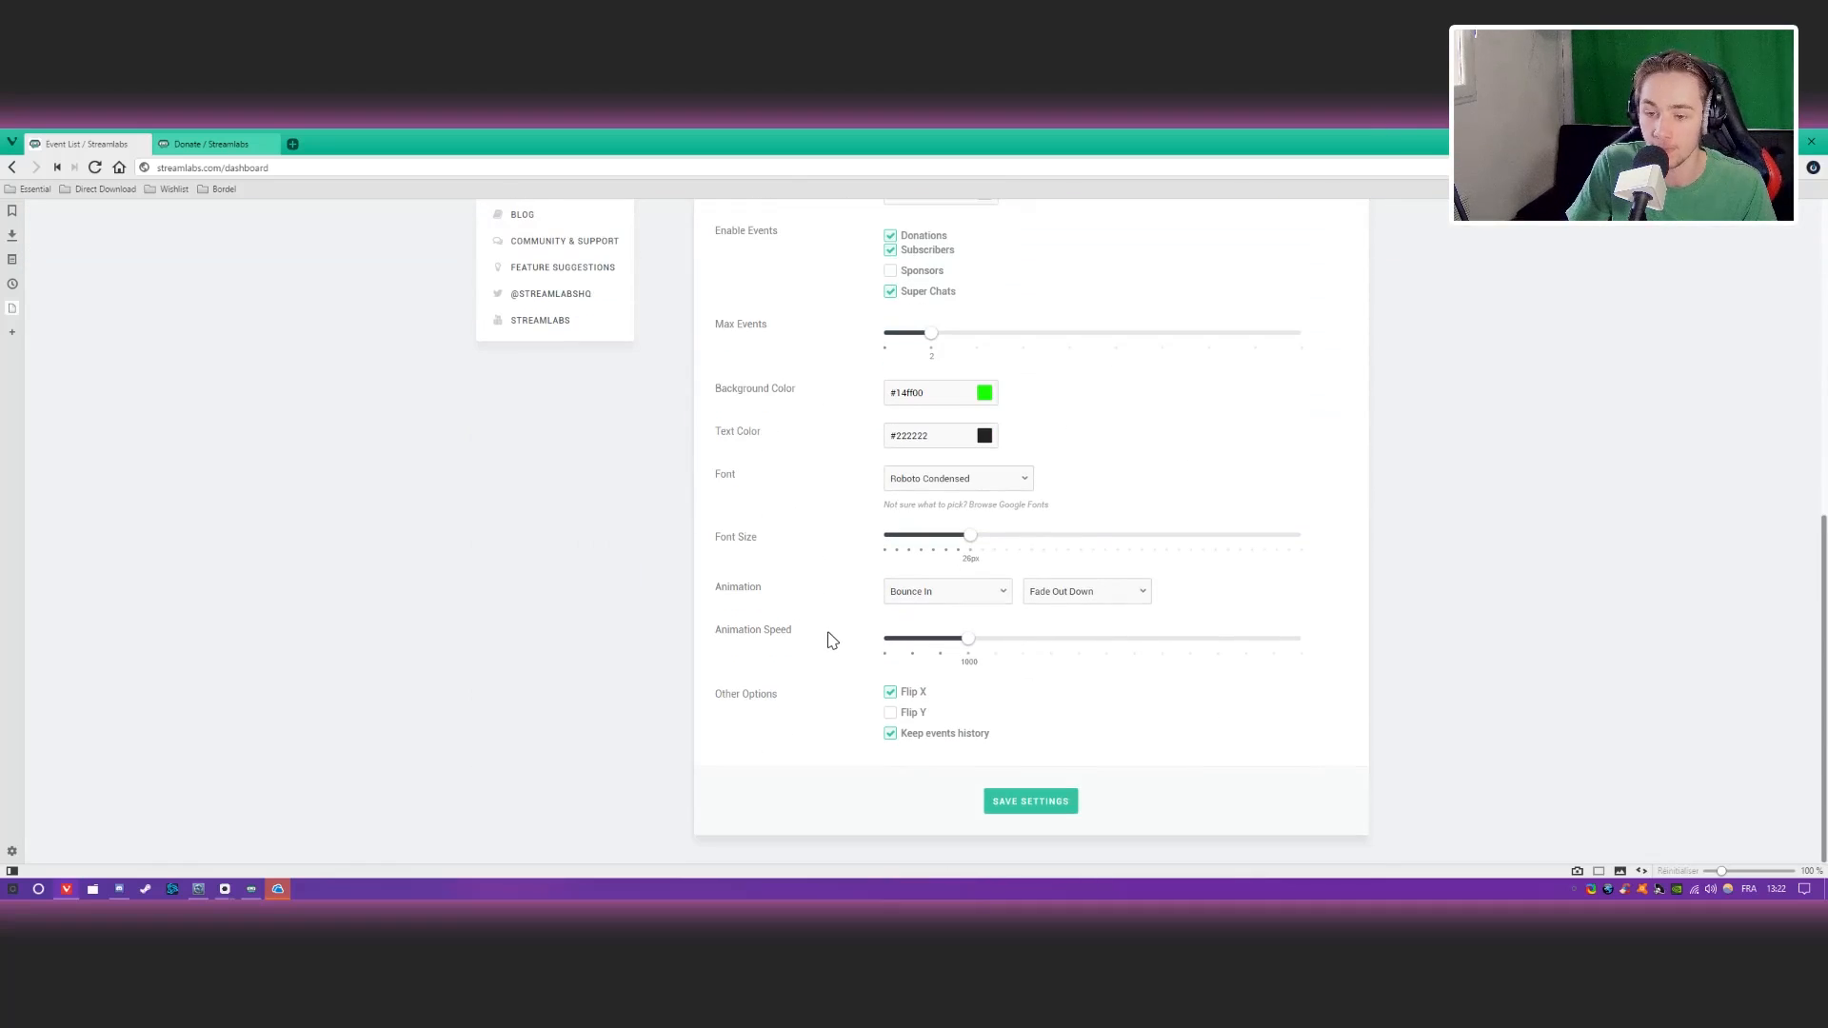
# Save the Event List widget's settings.
pyautogui.click(1047, 803)
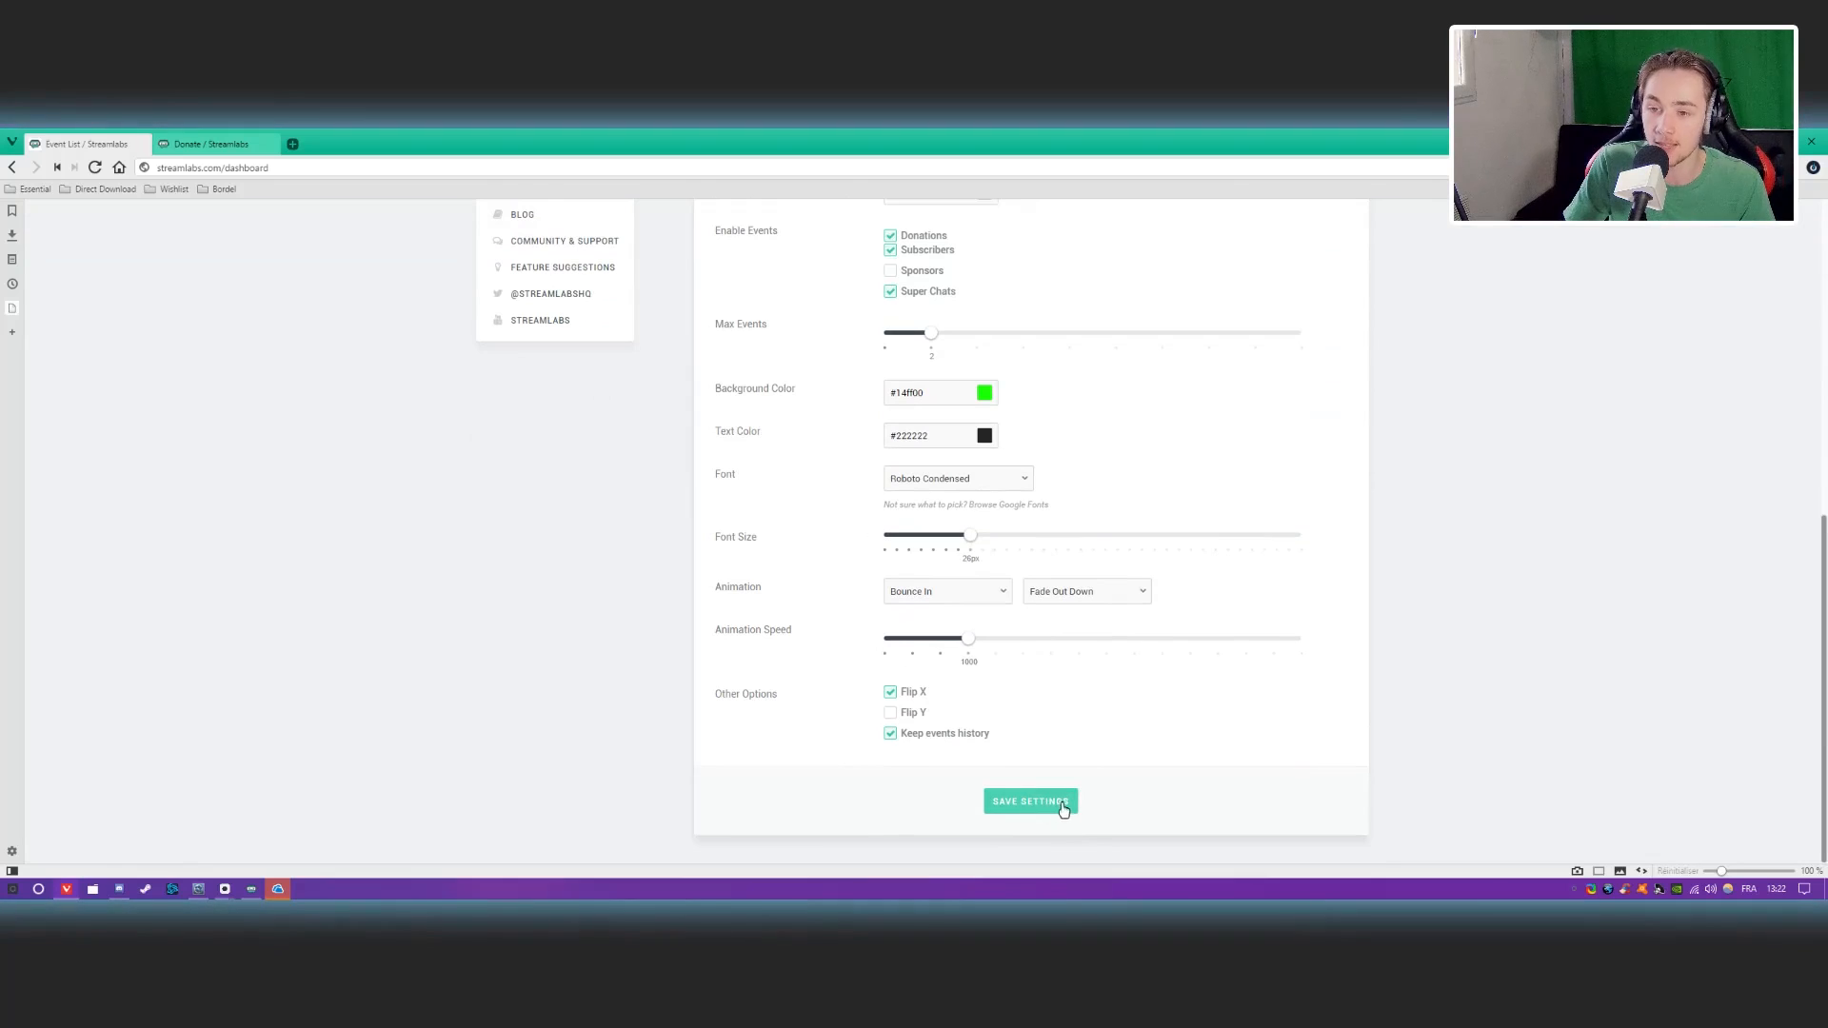
pyautogui.scroll(6, 804, 767)
pyautogui.scroll(1, 887, 592)
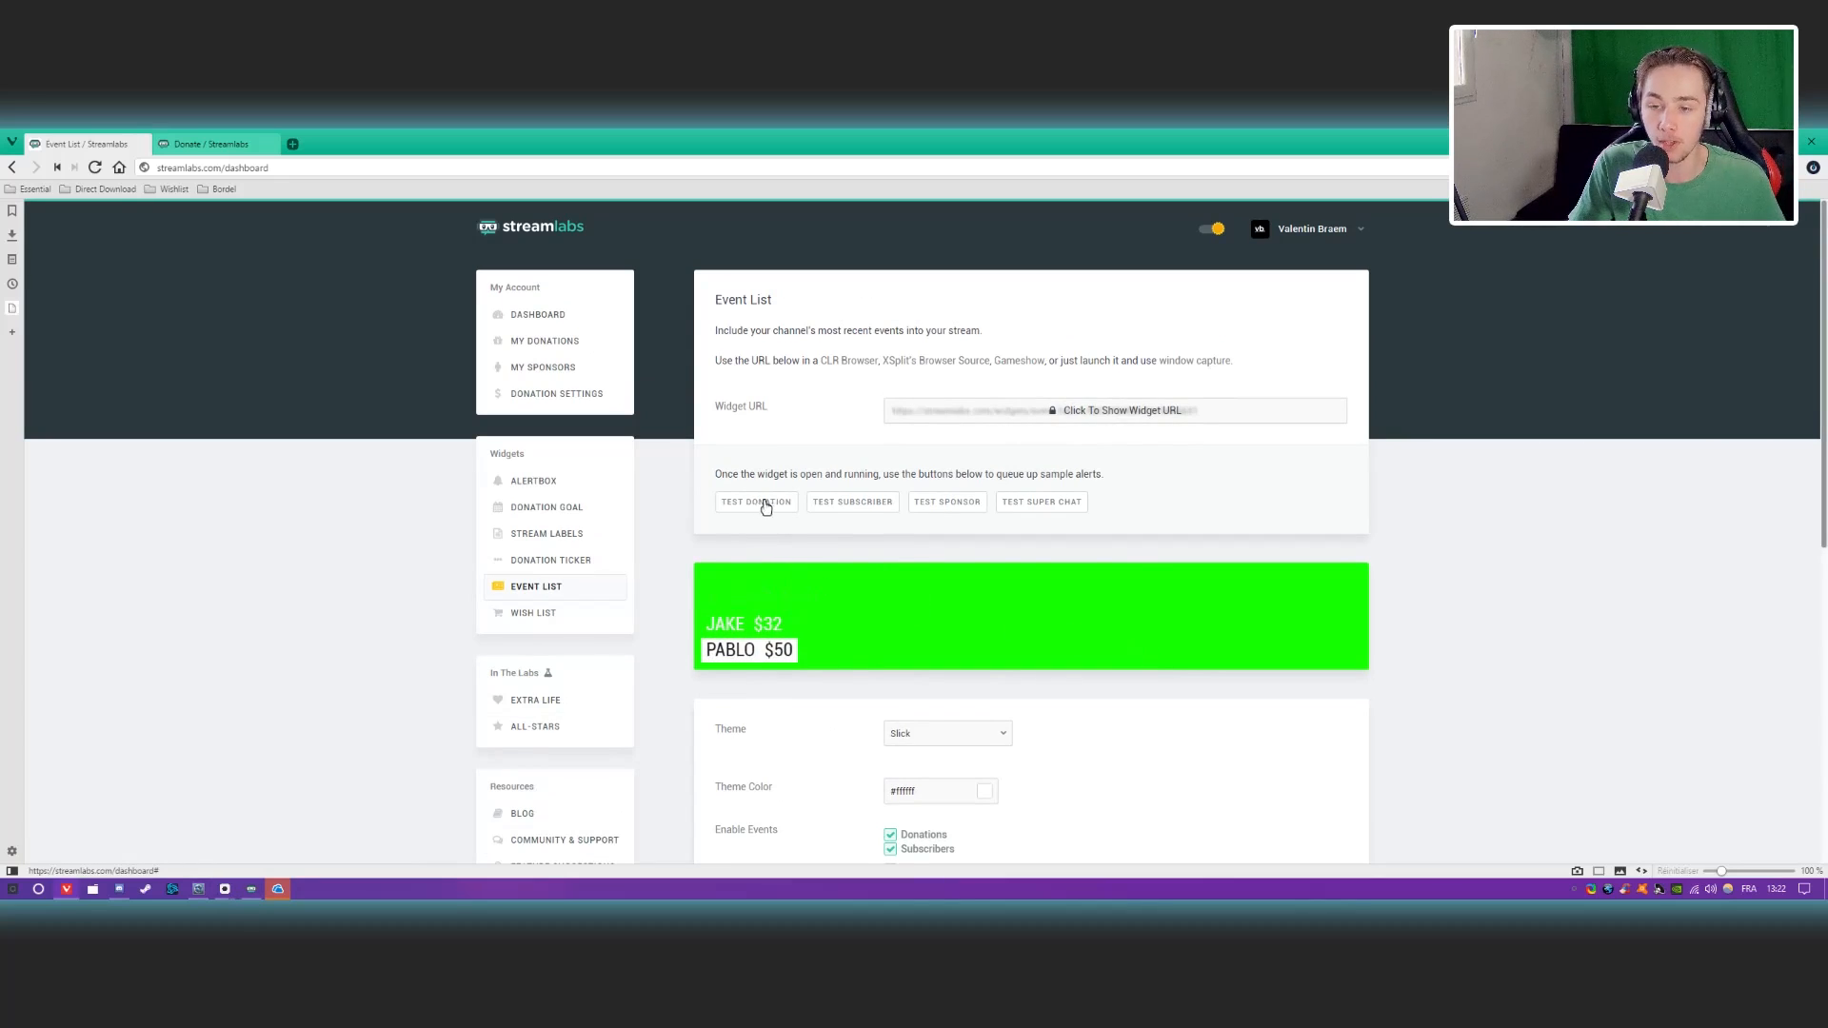
pyautogui.scroll(-1, 786, 684)
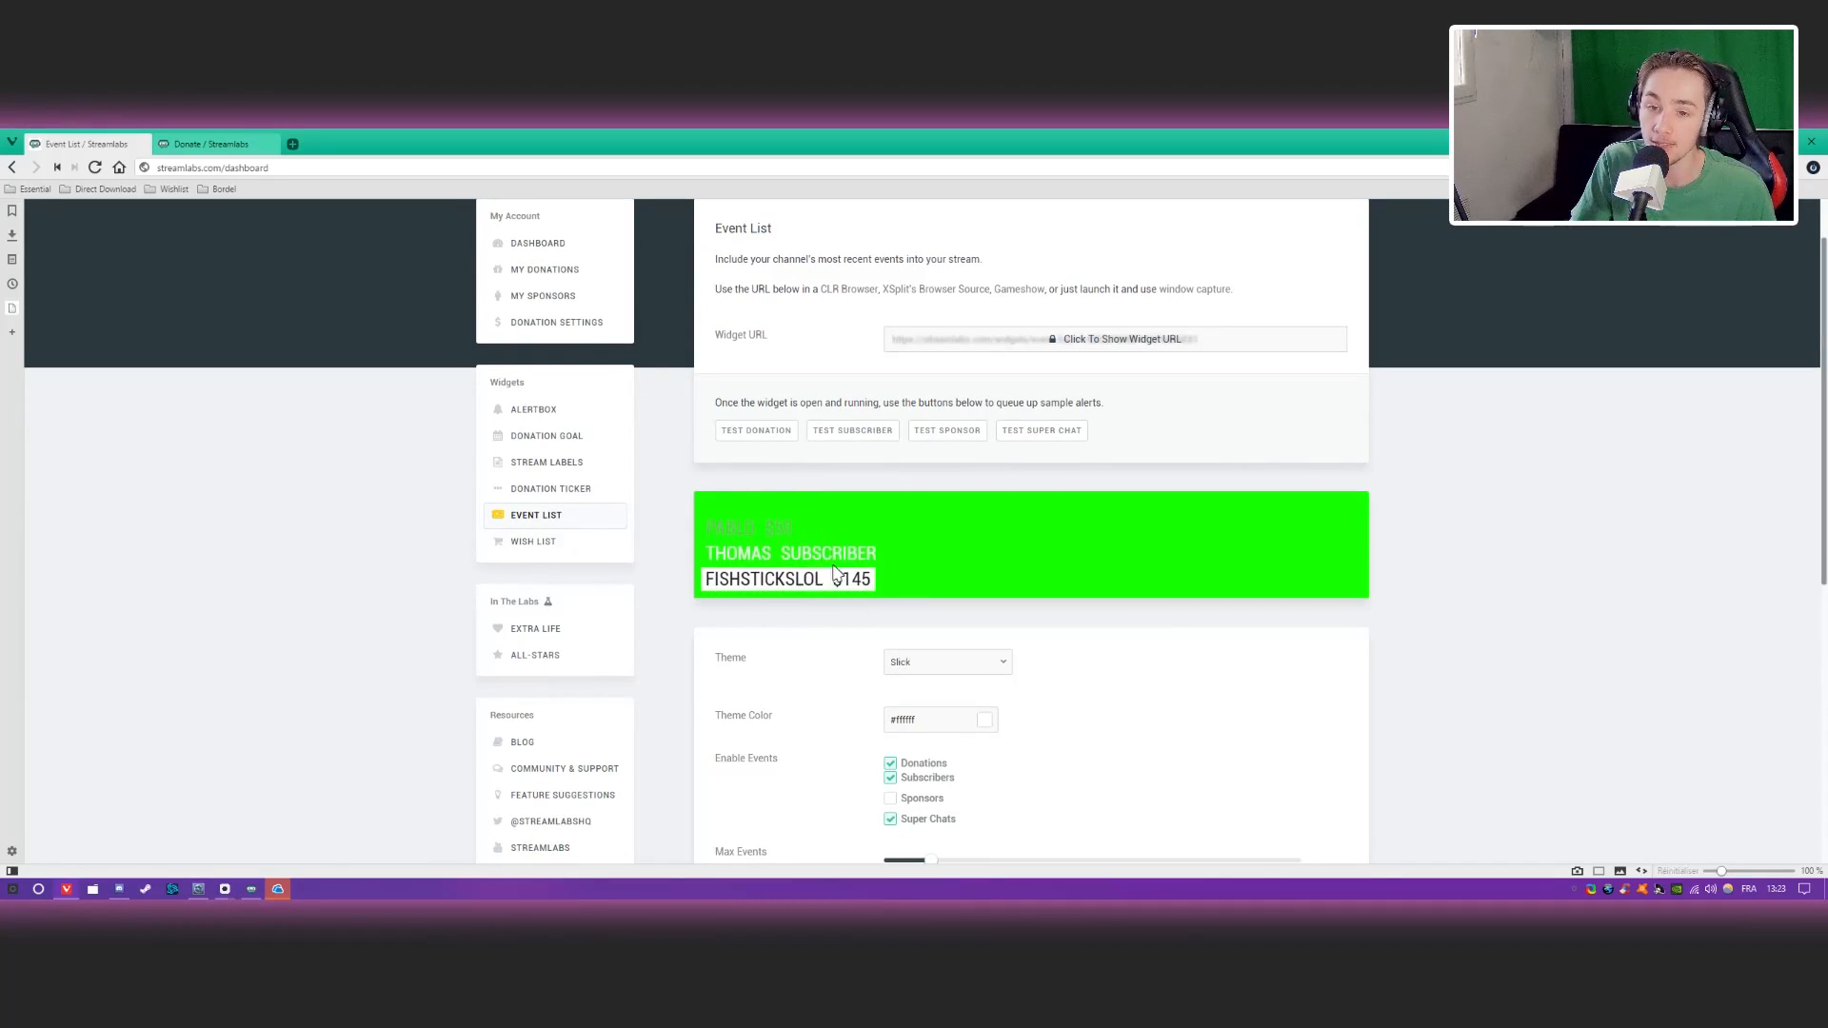
# Open the Wish List page, examine the form for adding a wishlist item, and cancel it.
pyautogui.click(593, 548)
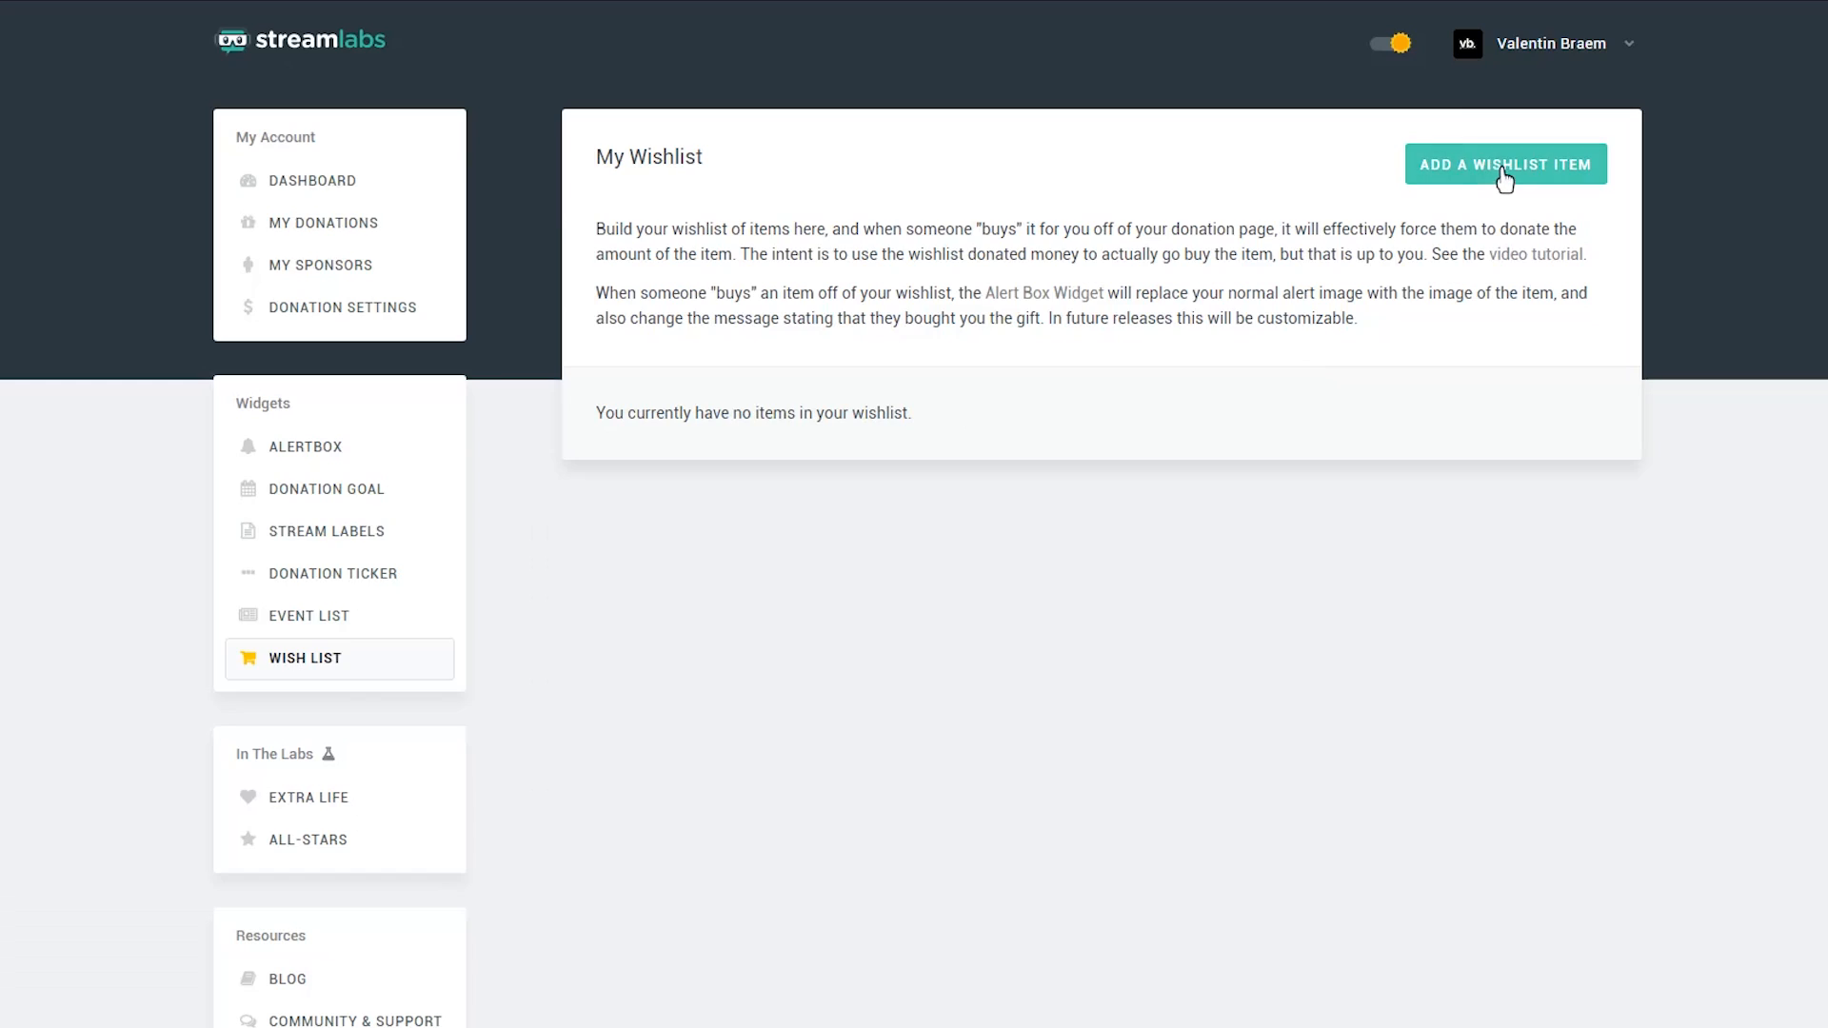
pyautogui.click(1279, 308)
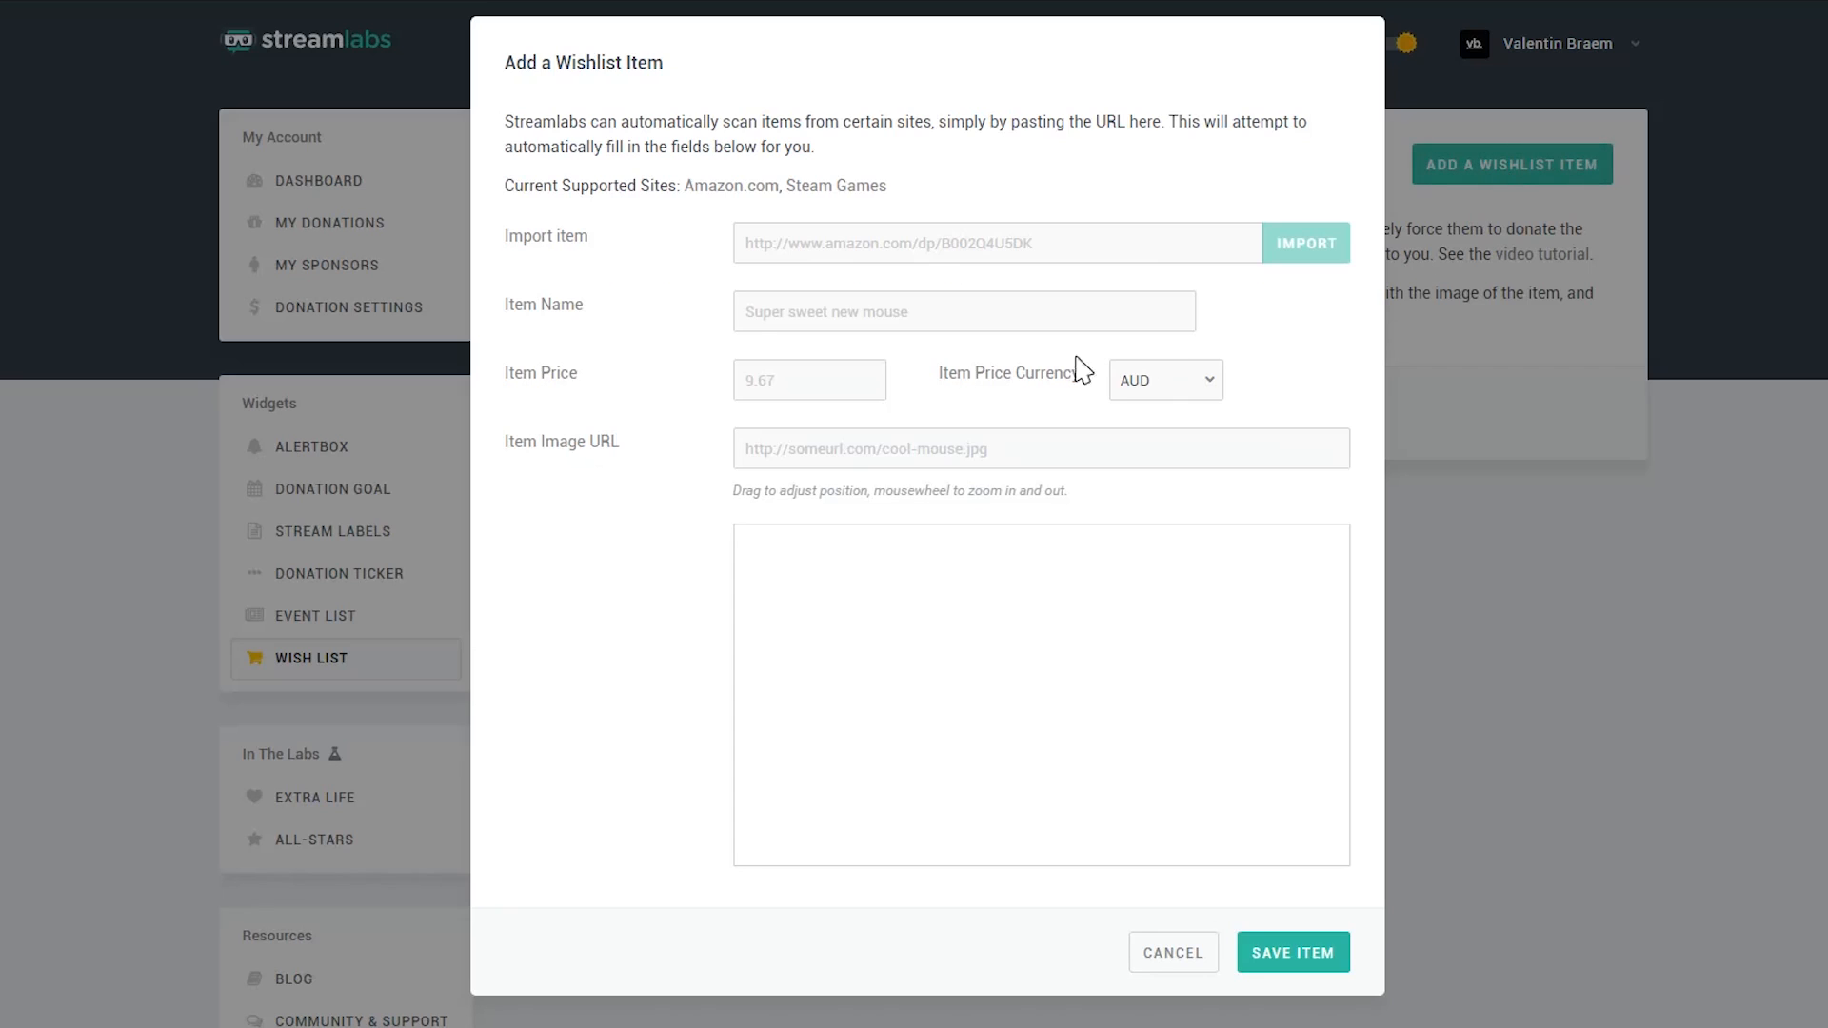
pyautogui.click(1005, 249)
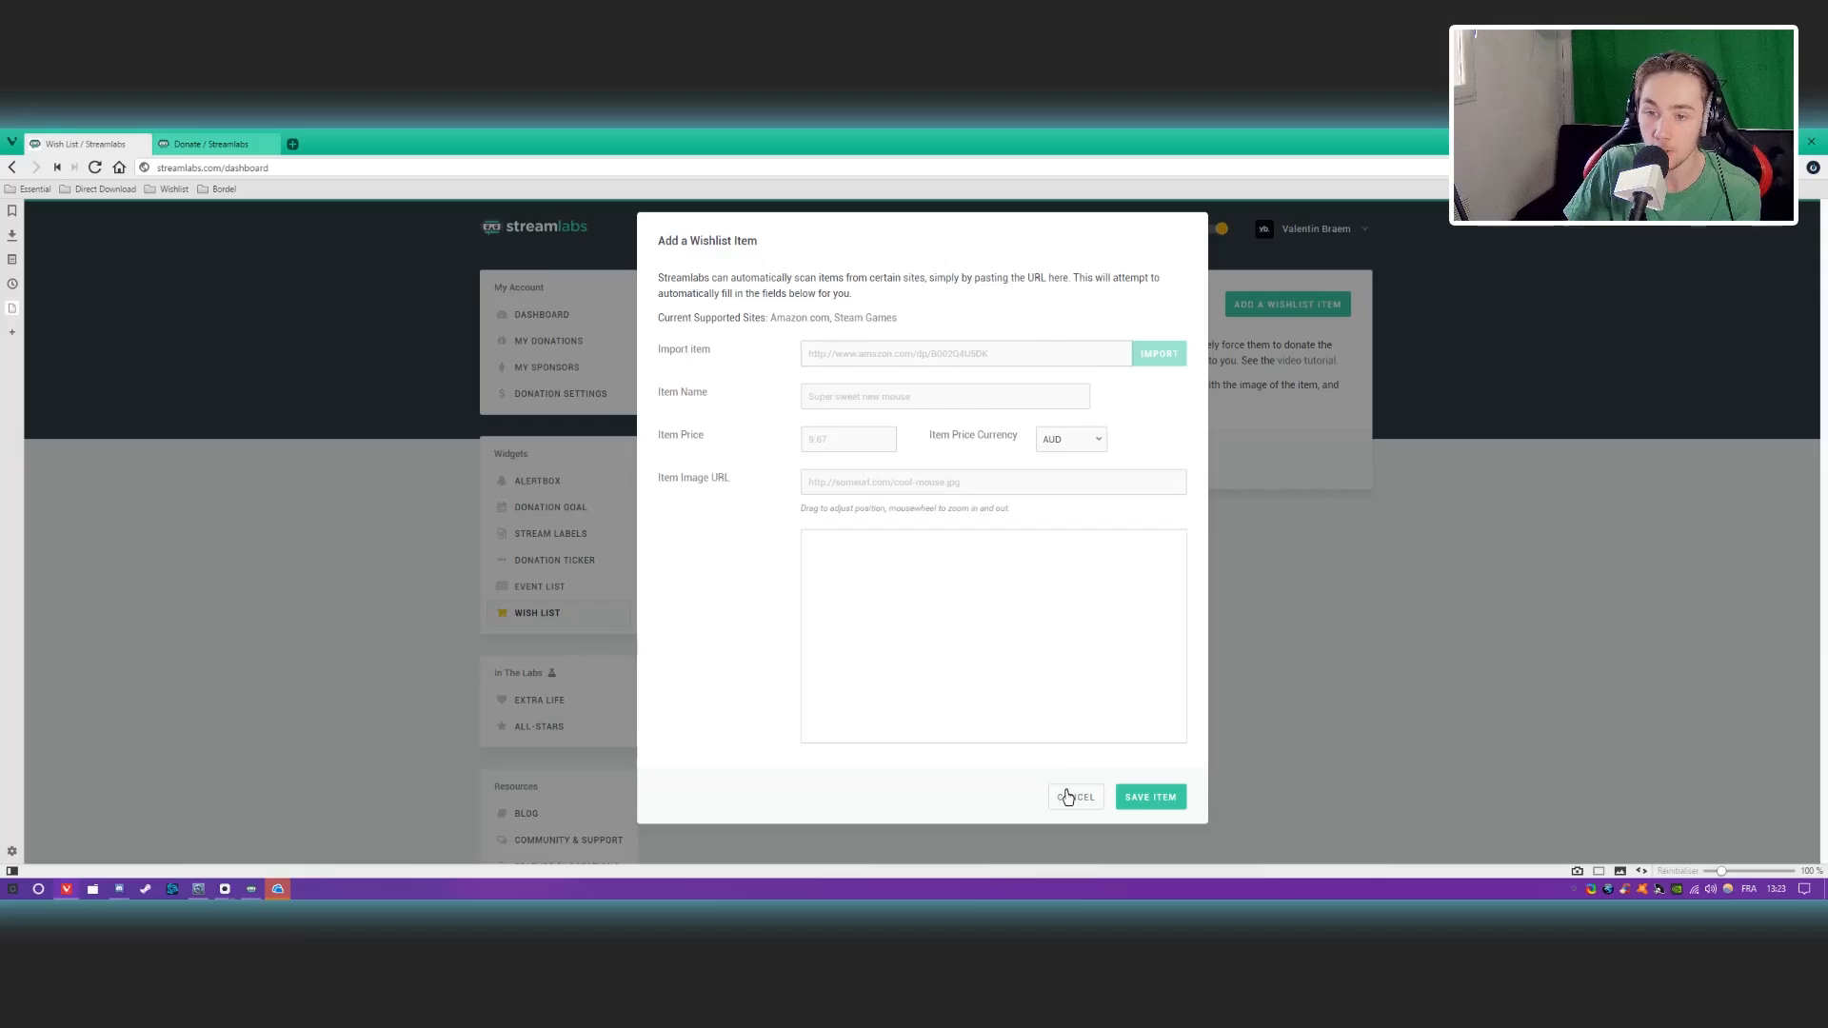
pyautogui.click(1070, 797)
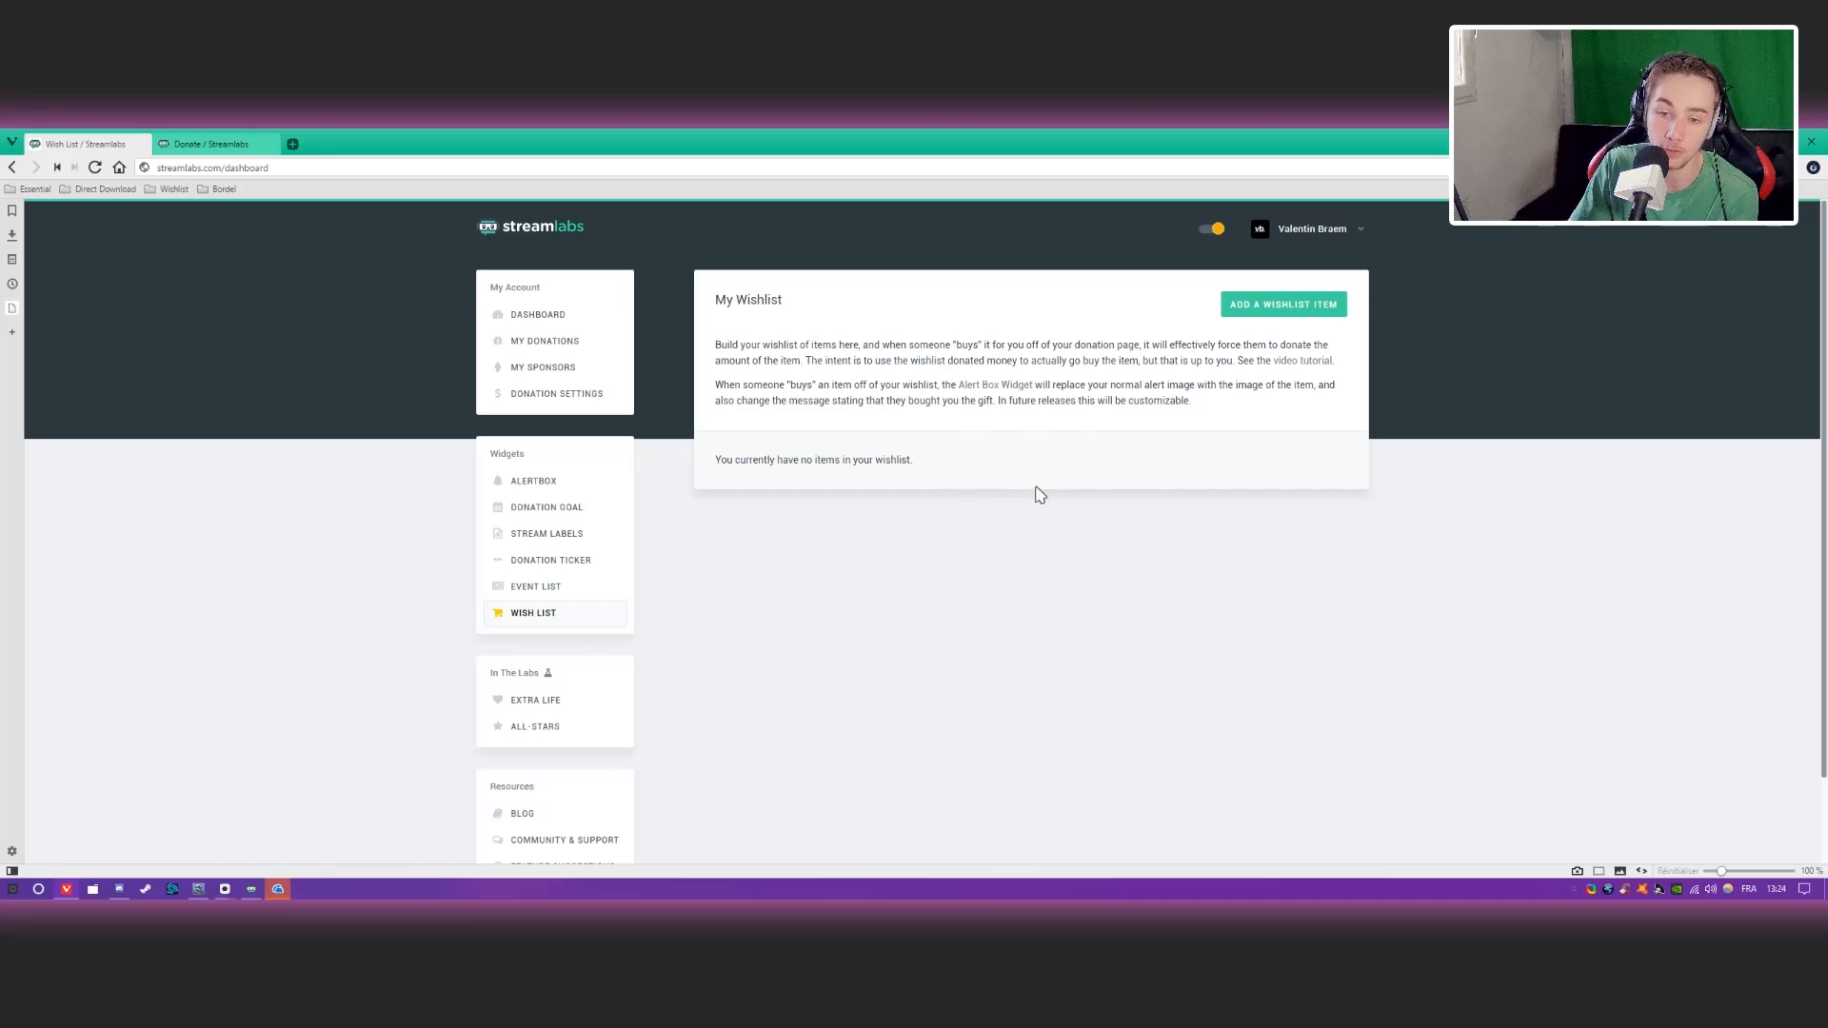
# Open the Extra Life page and examine its Alerts Enabled options and Participant ID setting.
pyautogui.click(584, 702)
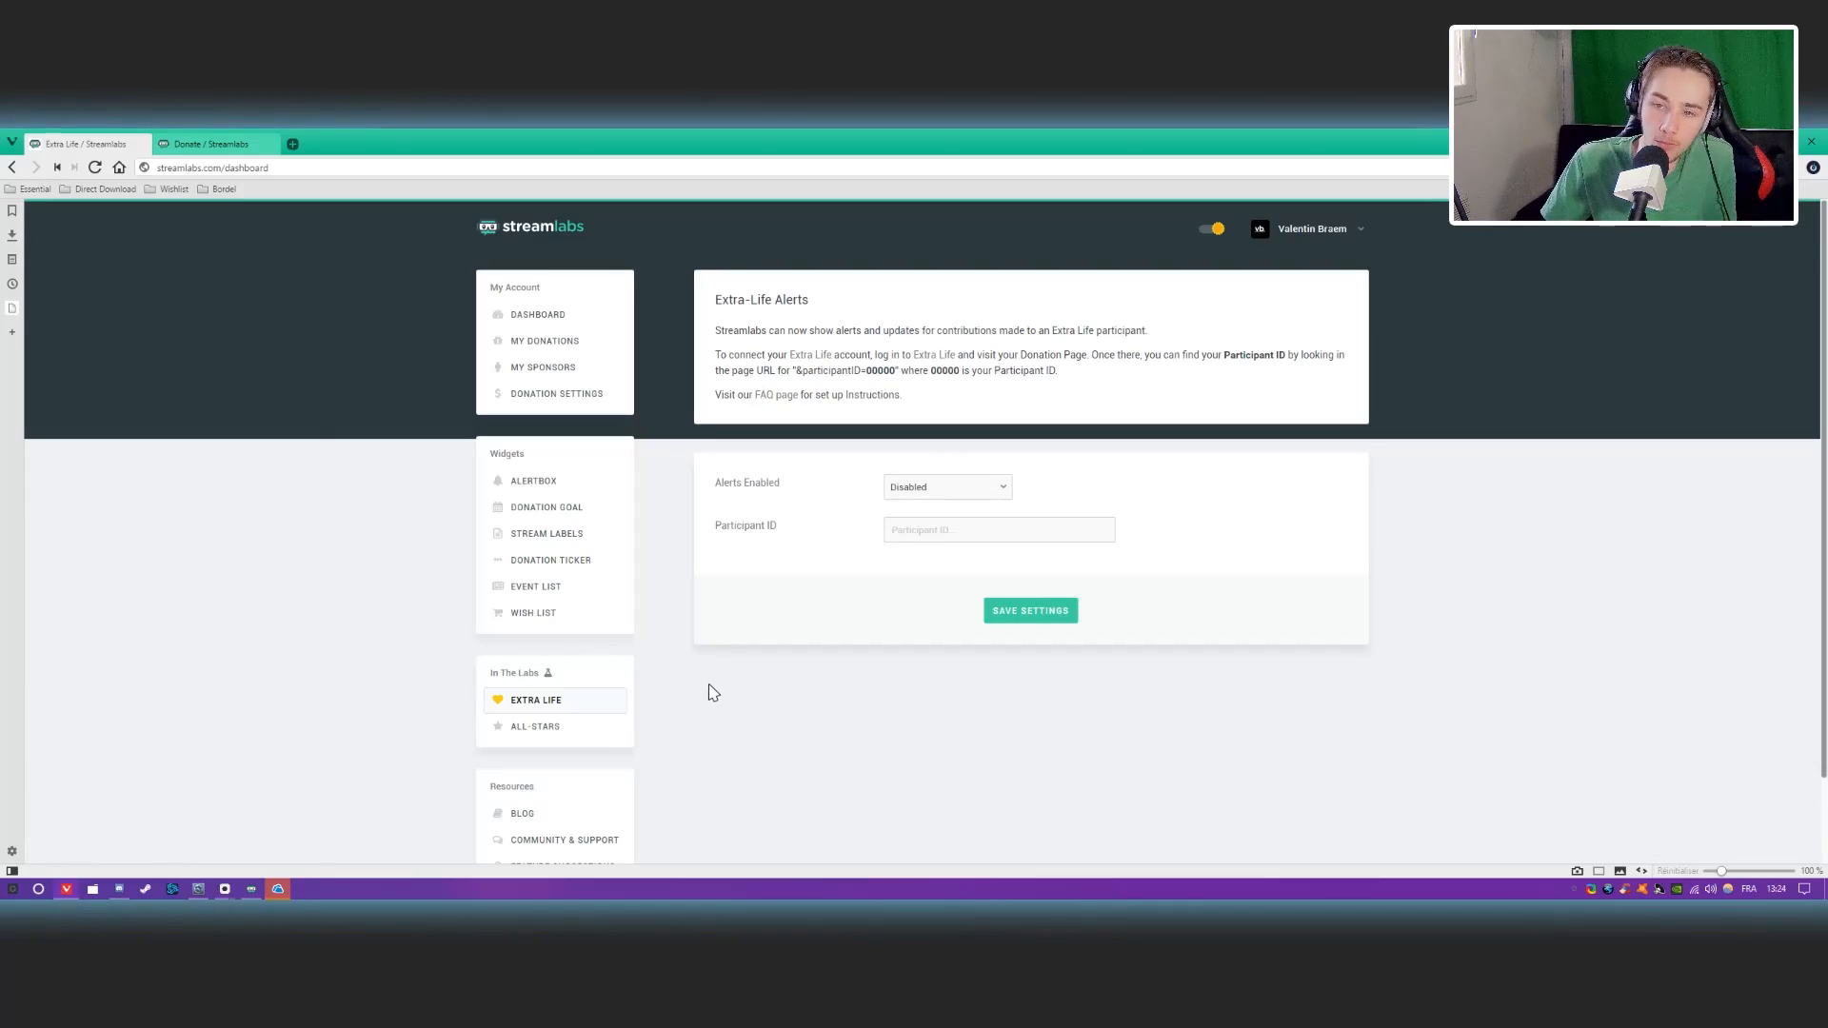
pyautogui.click(954, 495)
pyautogui.click(963, 490)
pyautogui.scroll(-1, 829, 521)
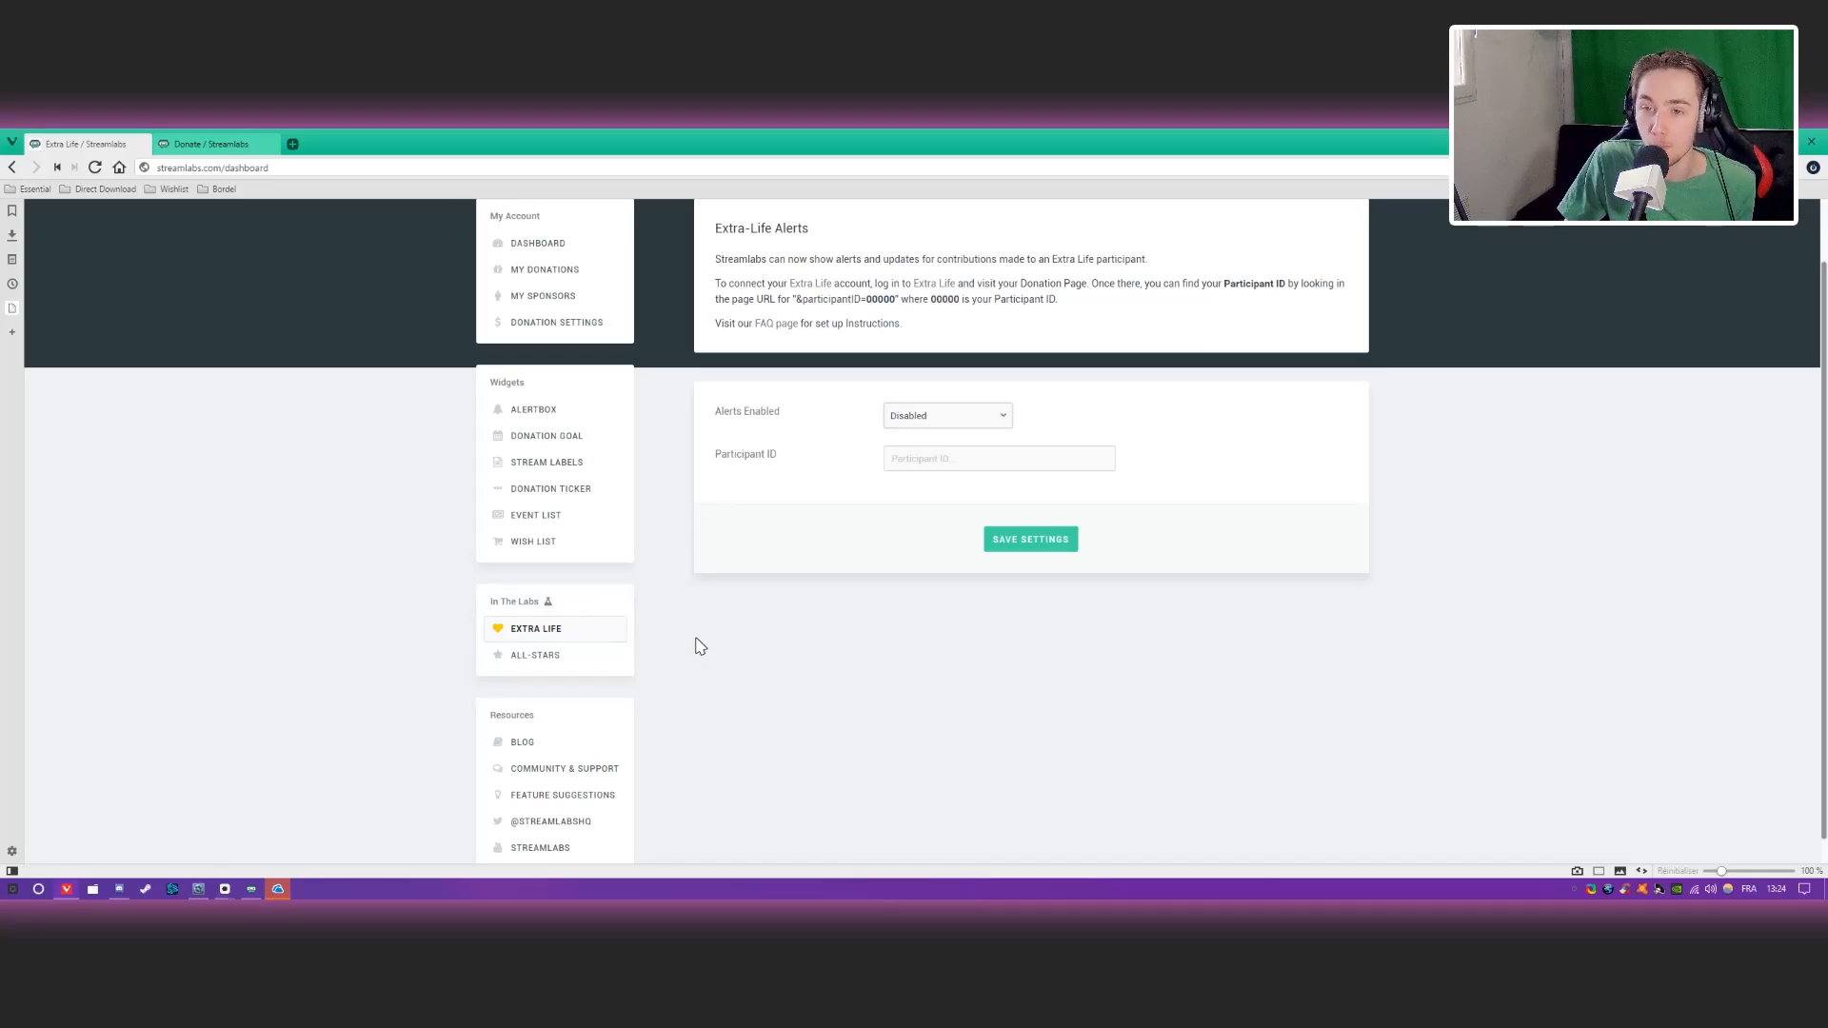
# Open the All-Stars page and examine the program's membership perks, typical member requirements, cost and YouTube compatibility.
pyautogui.click(571, 667)
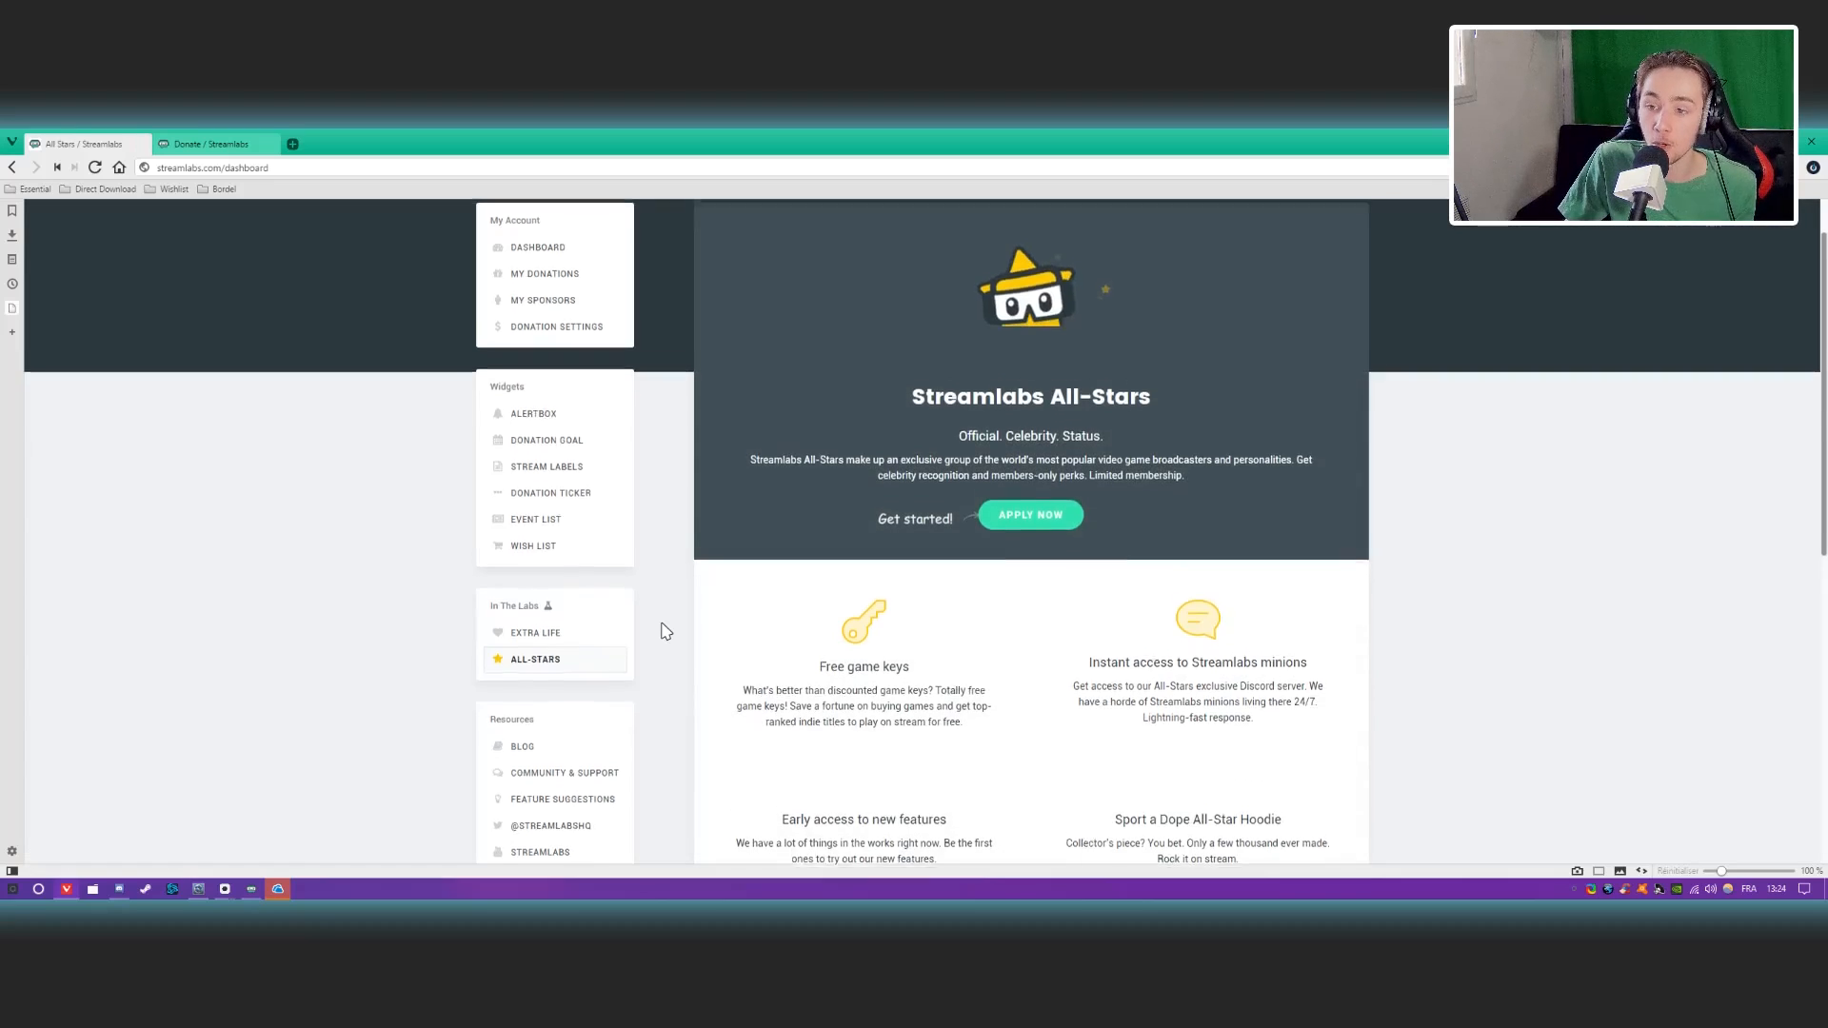
pyautogui.scroll(1, 666, 631)
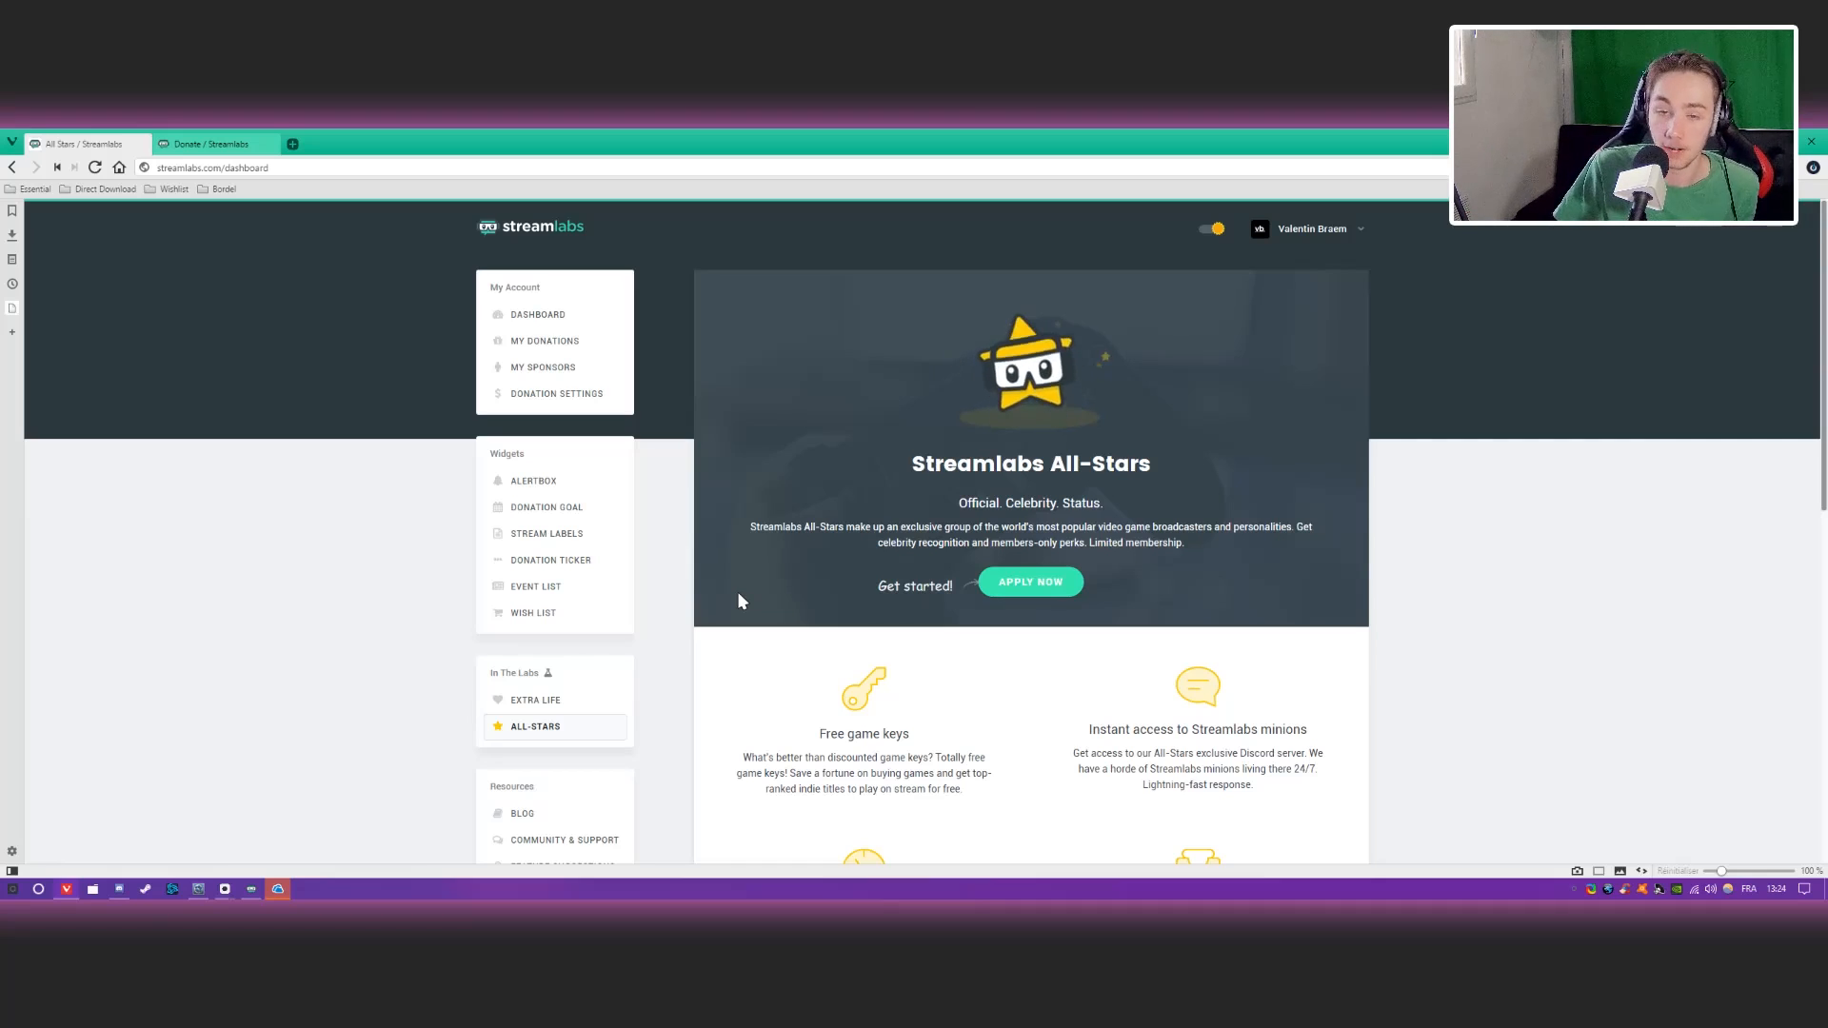
pyautogui.scroll(-4, 739, 593)
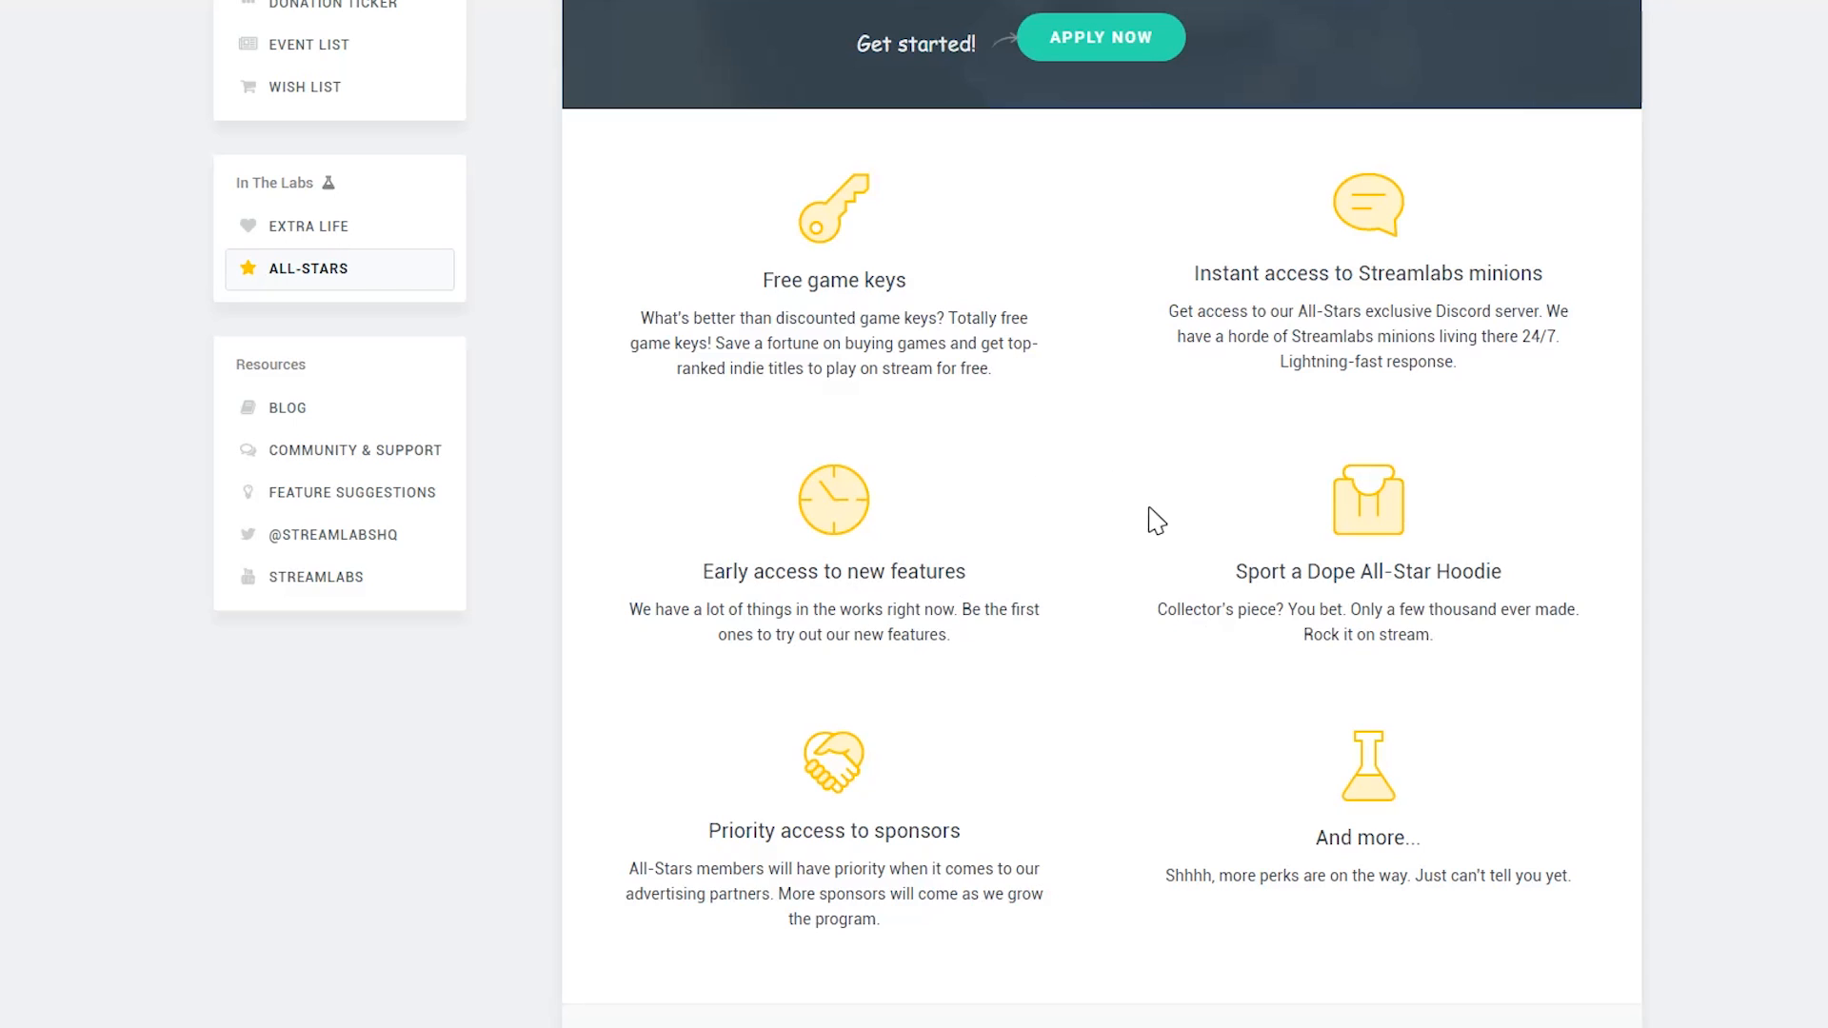
pyautogui.scroll(-1, 1157, 521)
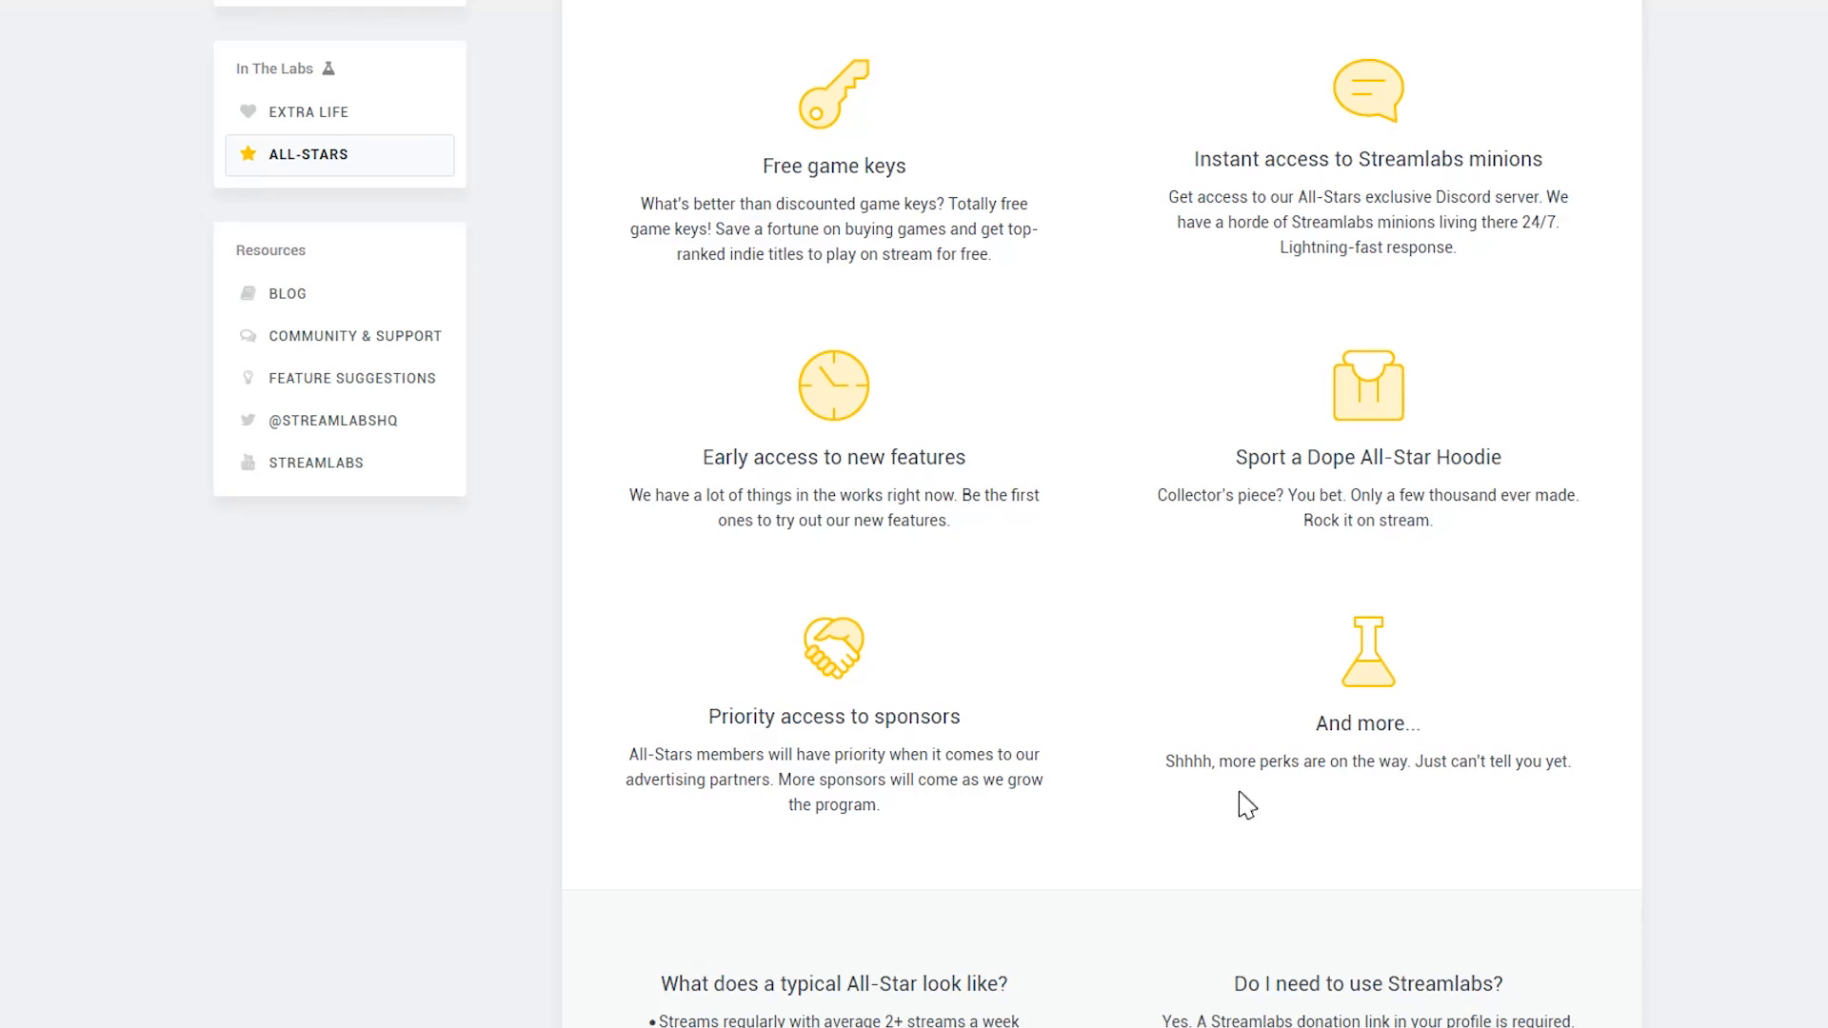
pyautogui.scroll(2, 1229, 806)
pyautogui.scroll(-5, 1185, 842)
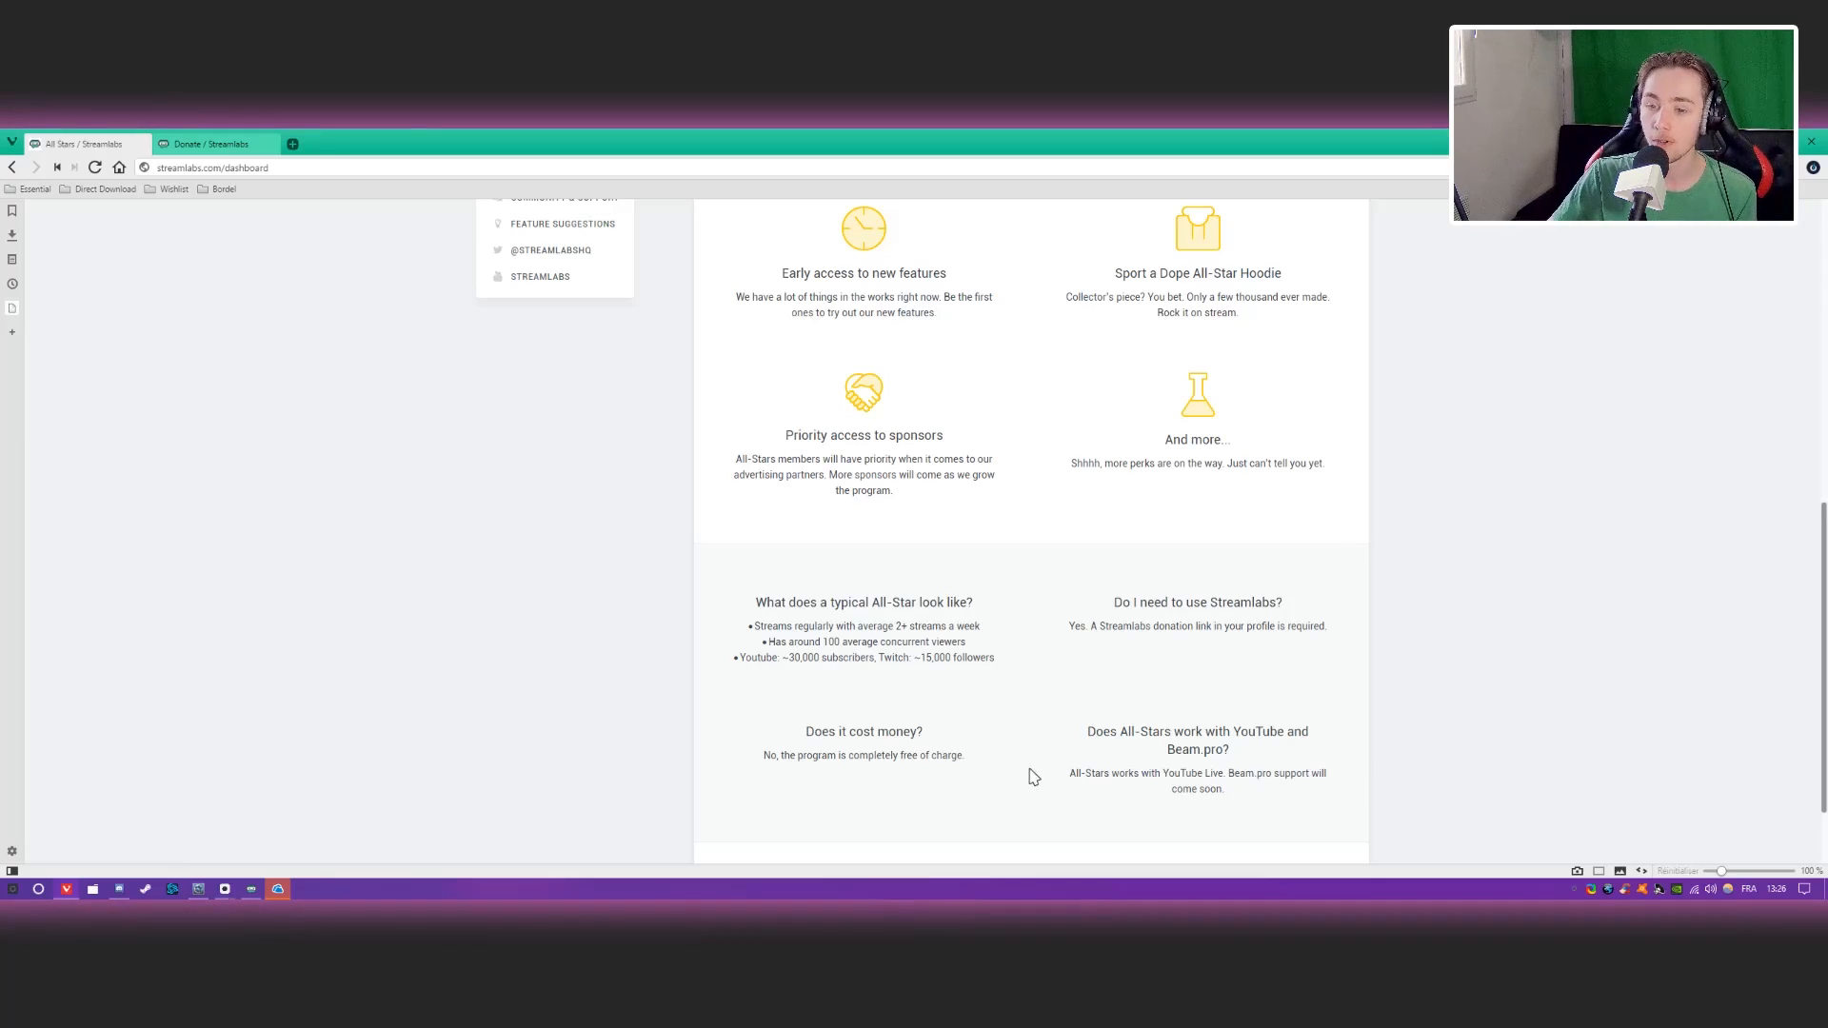
pyautogui.scroll(7, 1059, 690)
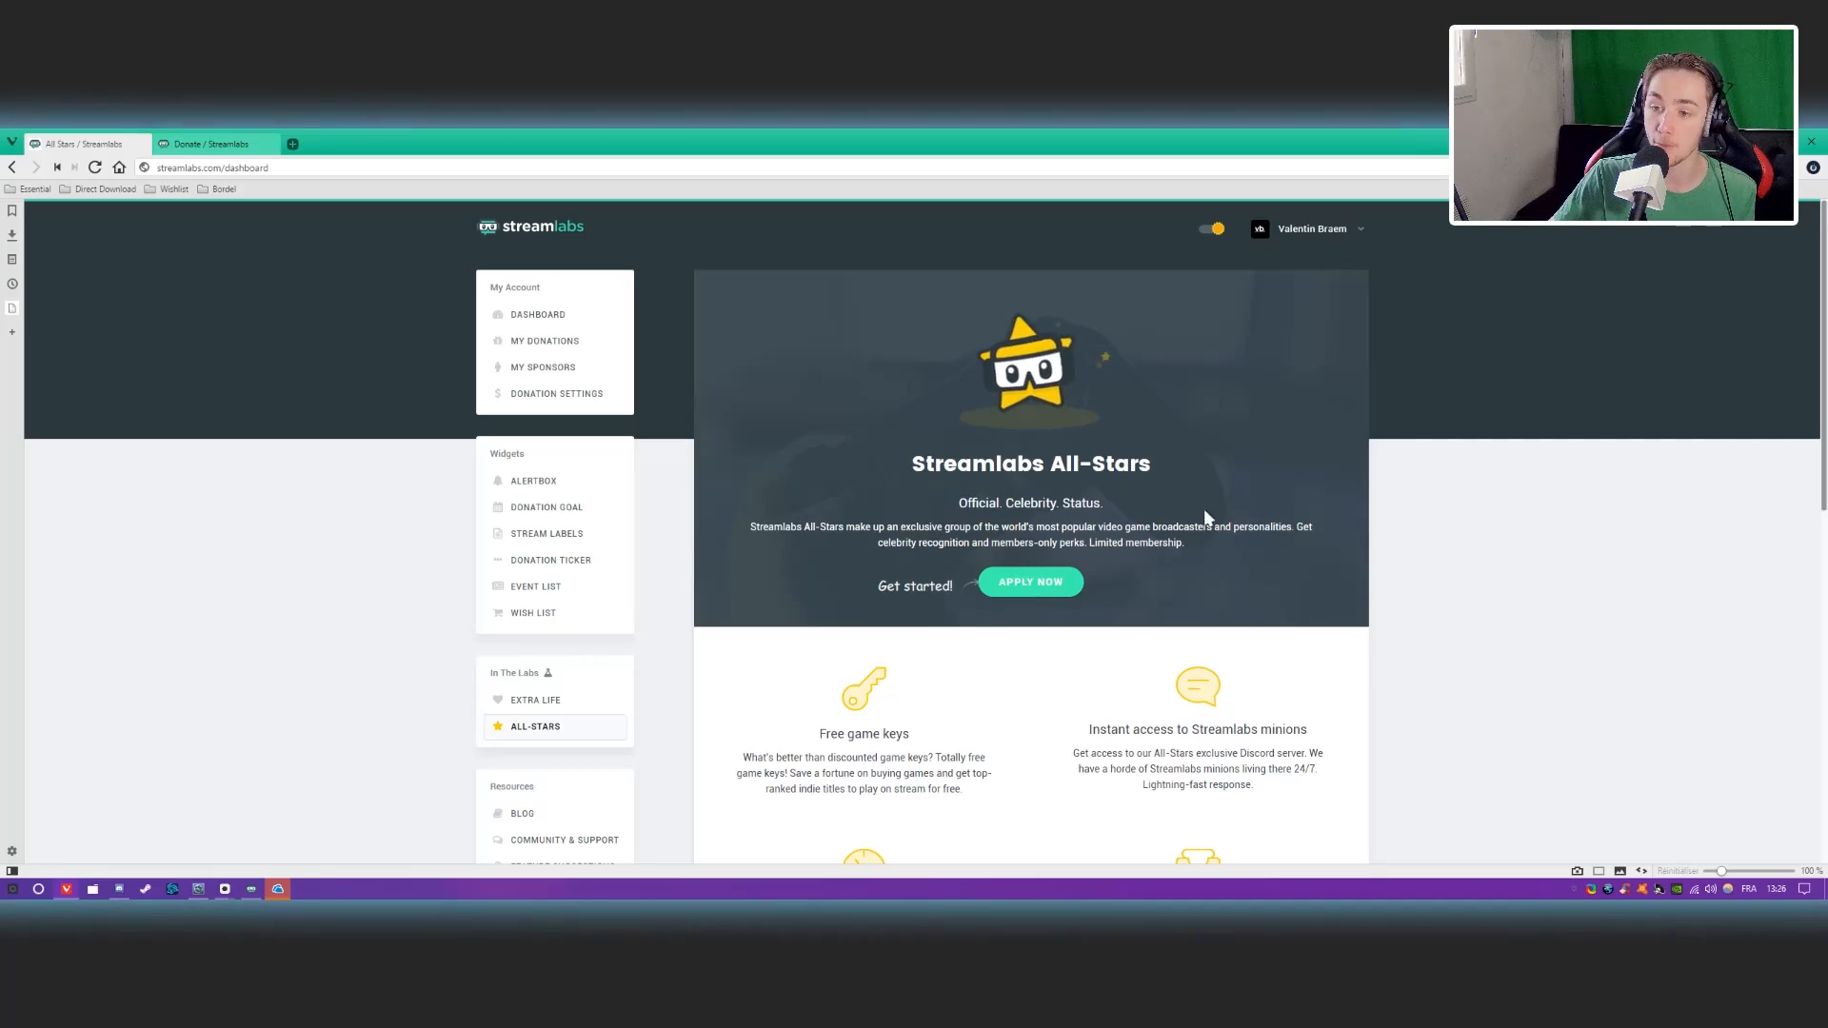
pyautogui.scroll(-1, 1047, 698)
pyautogui.scroll(-5, 1047, 698)
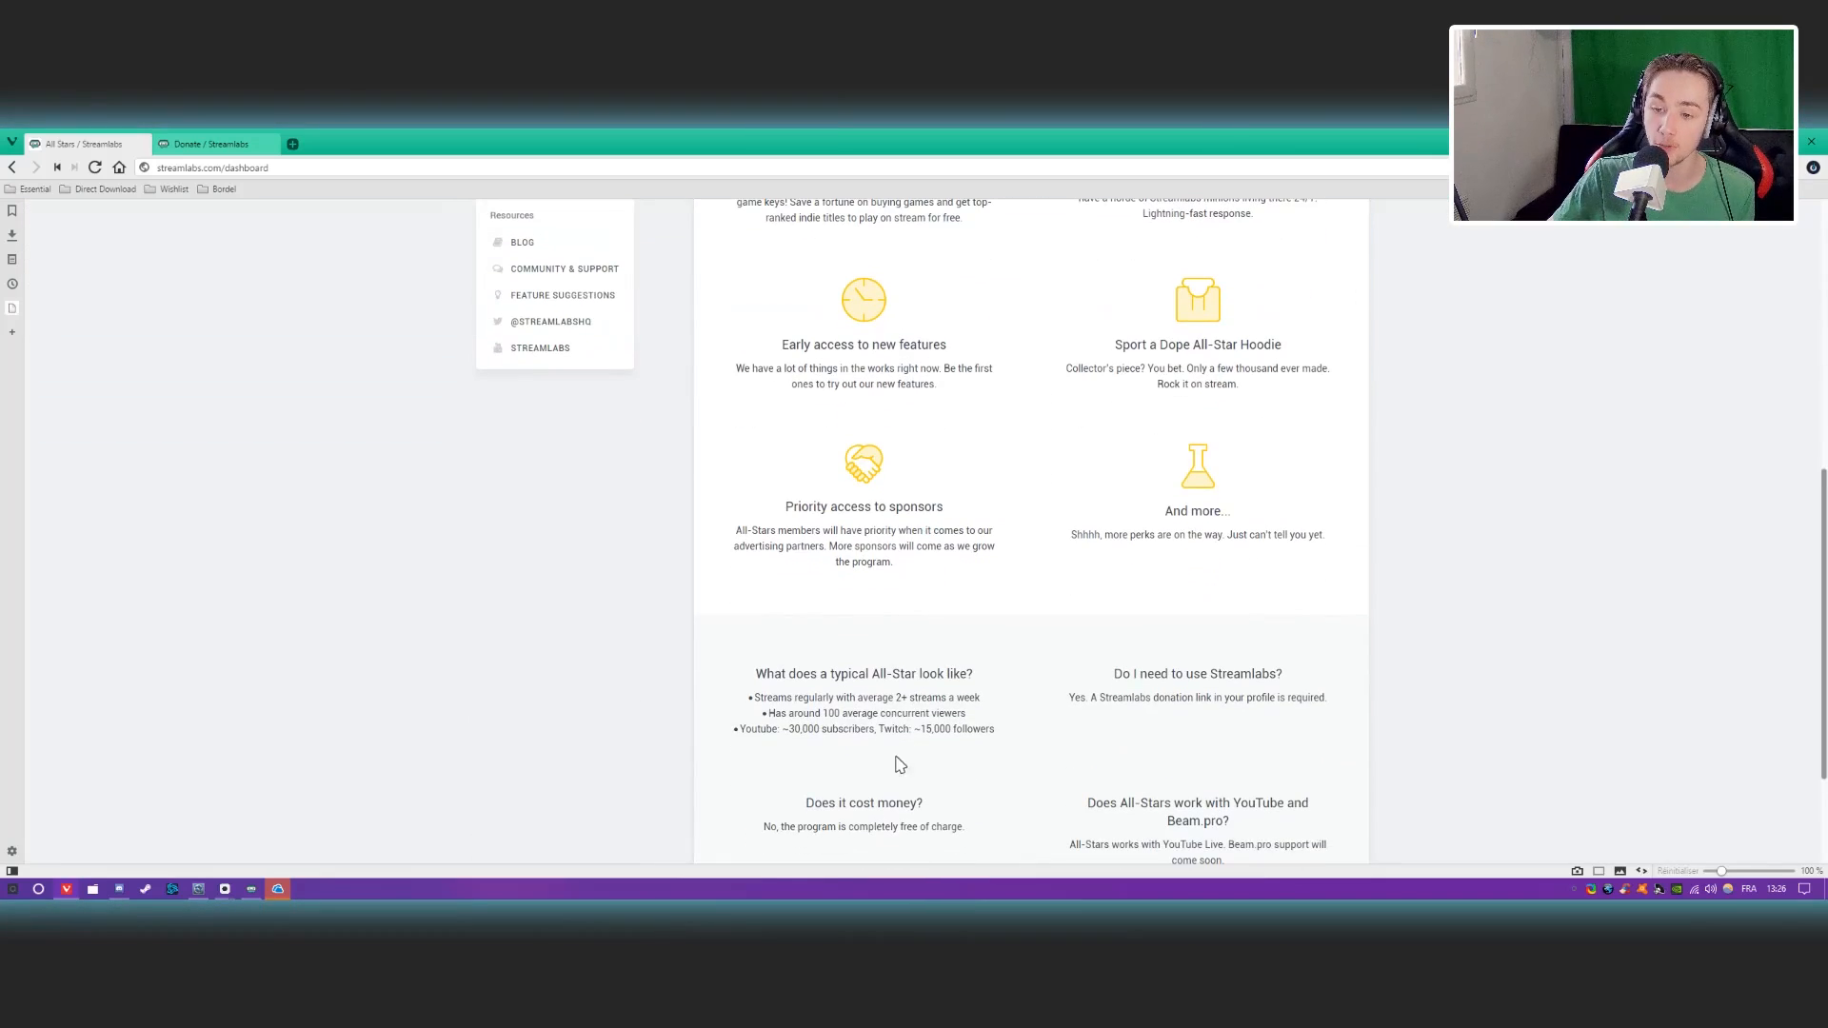
pyautogui.scroll(6, 1048, 714)
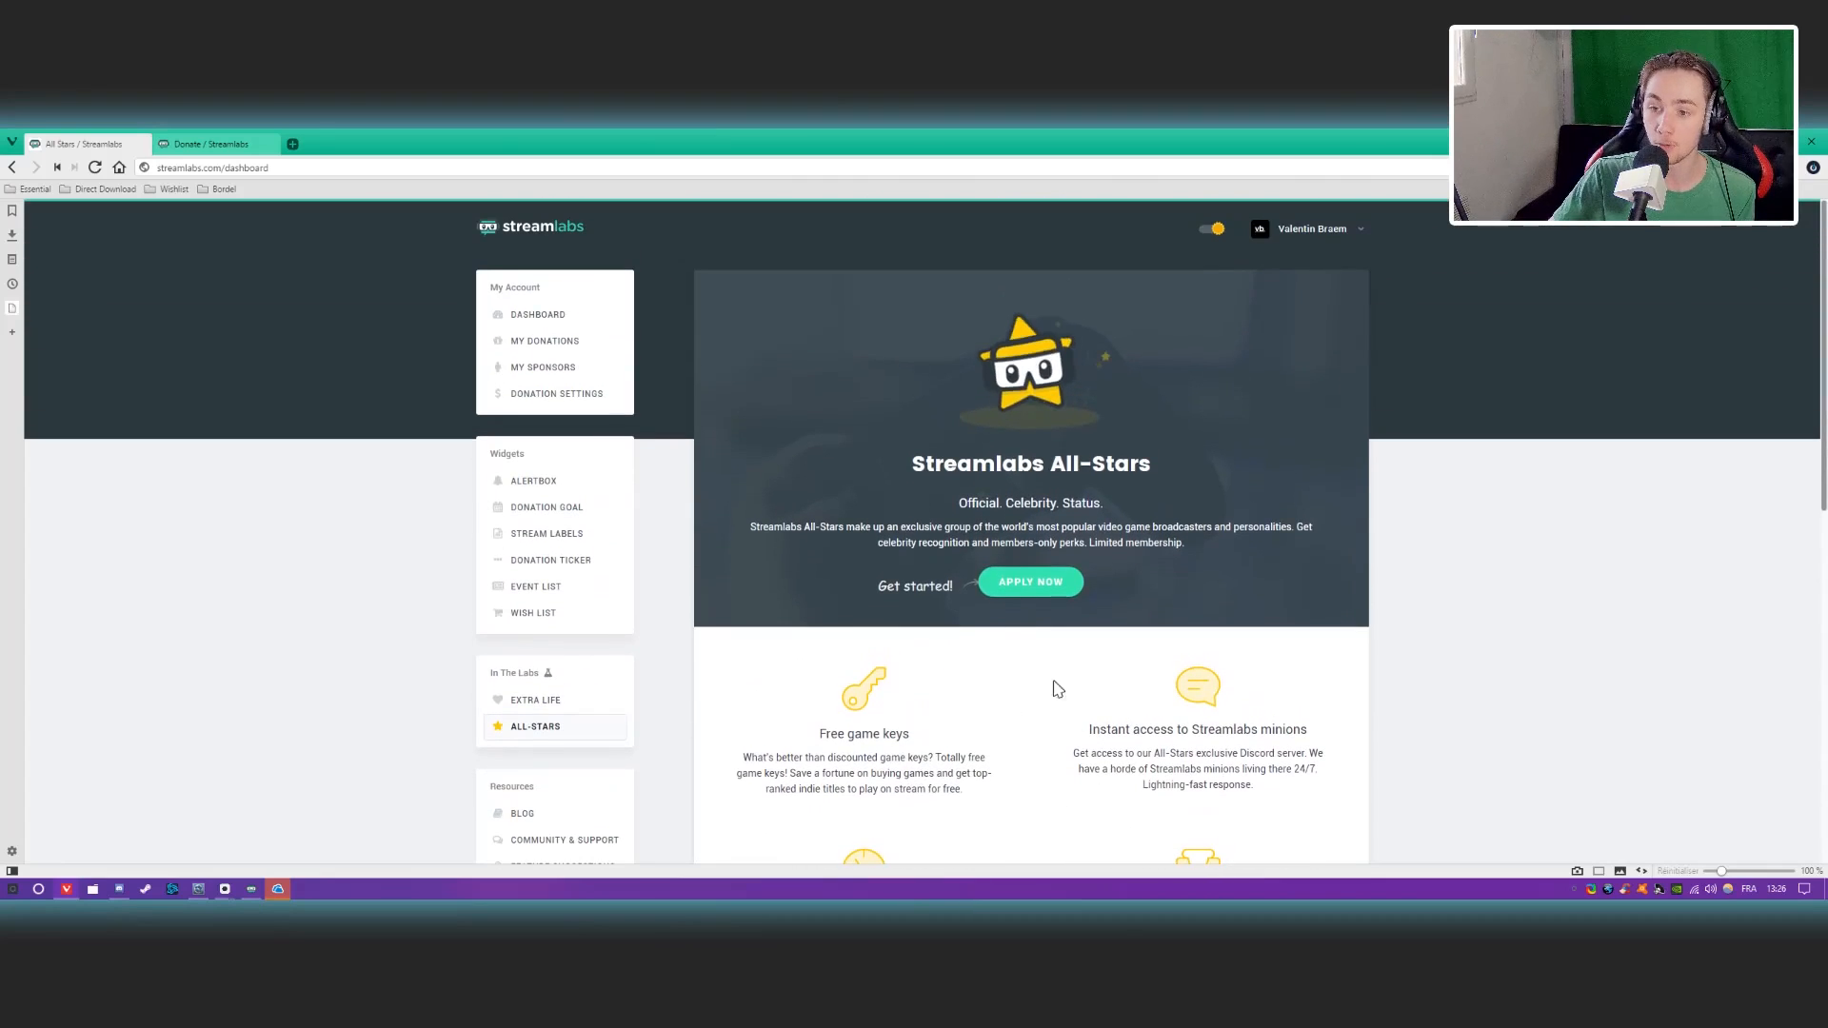